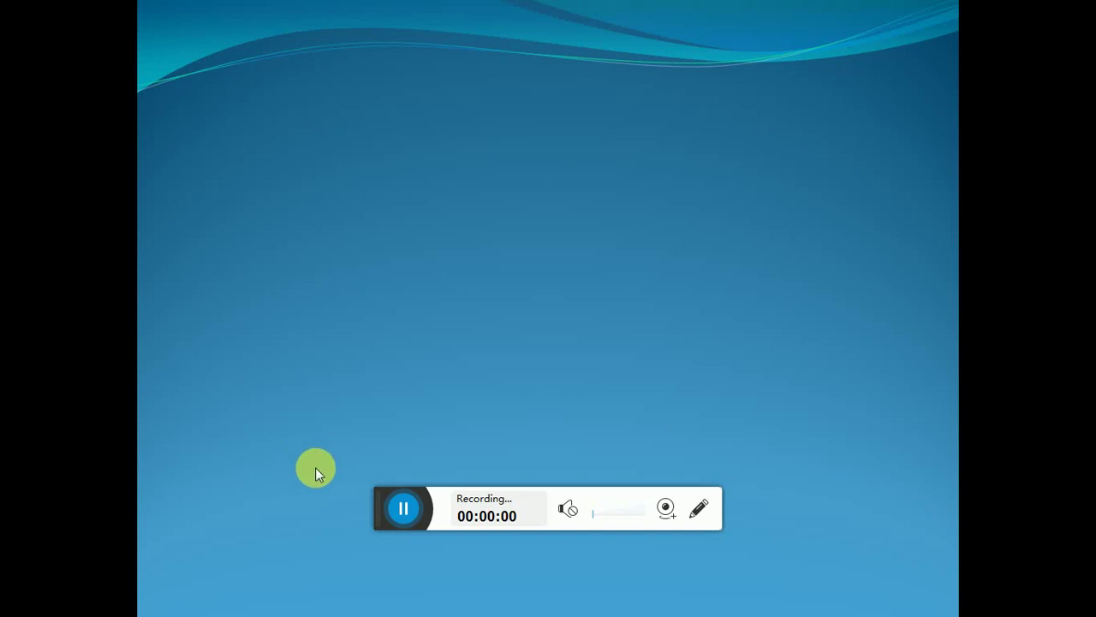
Step: Drag the recorder toolbar to the top edge so the Task slide is visible
mouse_move(387, 501)
mouse_down()
mouse_move(631, 8)
mouse_move(784, 8)
mouse_up()
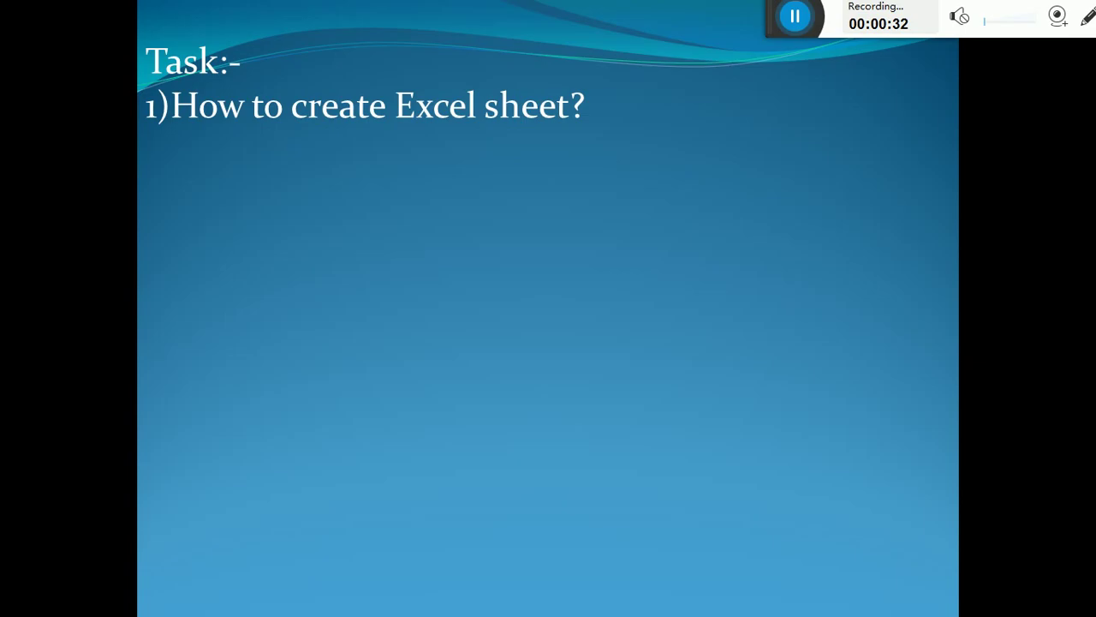
Step: On drive D:, create a new Microsoft Excel Worksheet named Sheet1
key(alt+Tab)
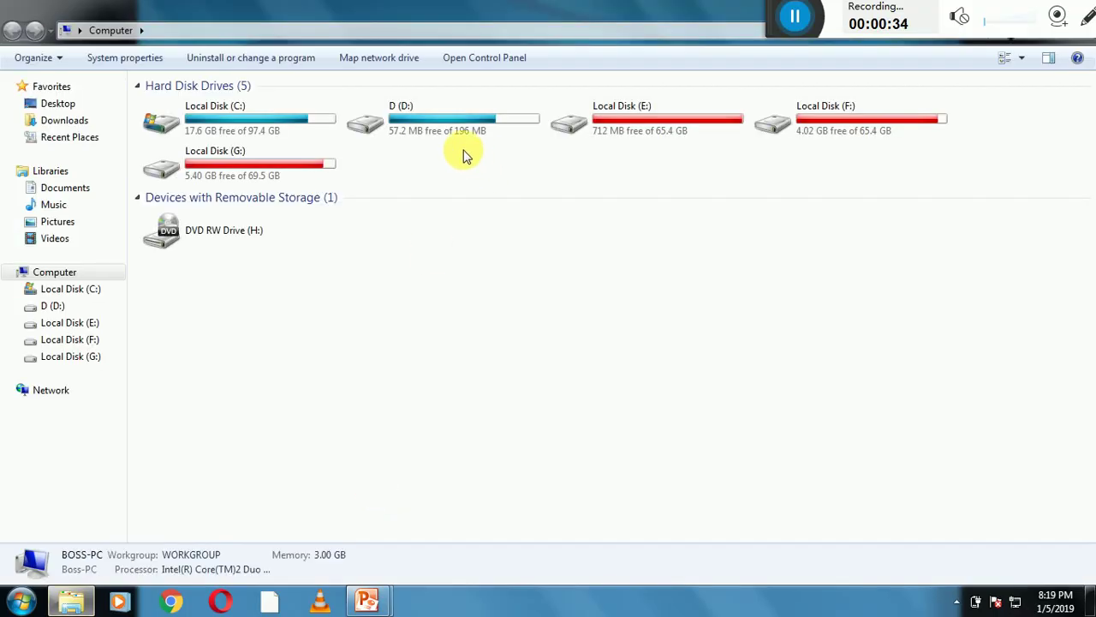
double_click(448, 128)
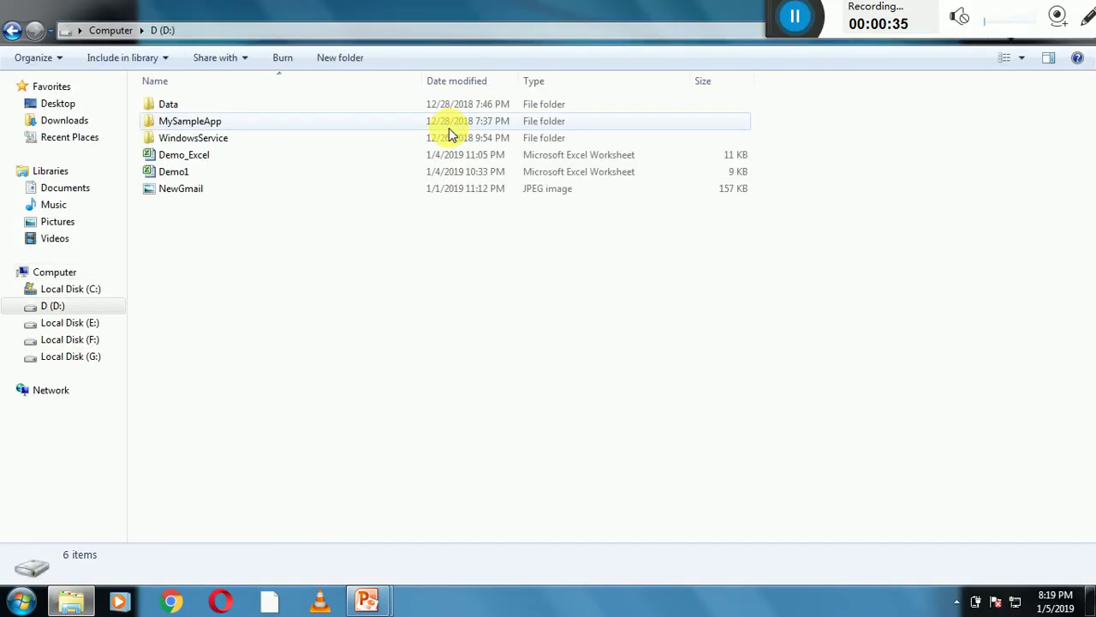
right_click(283, 301)
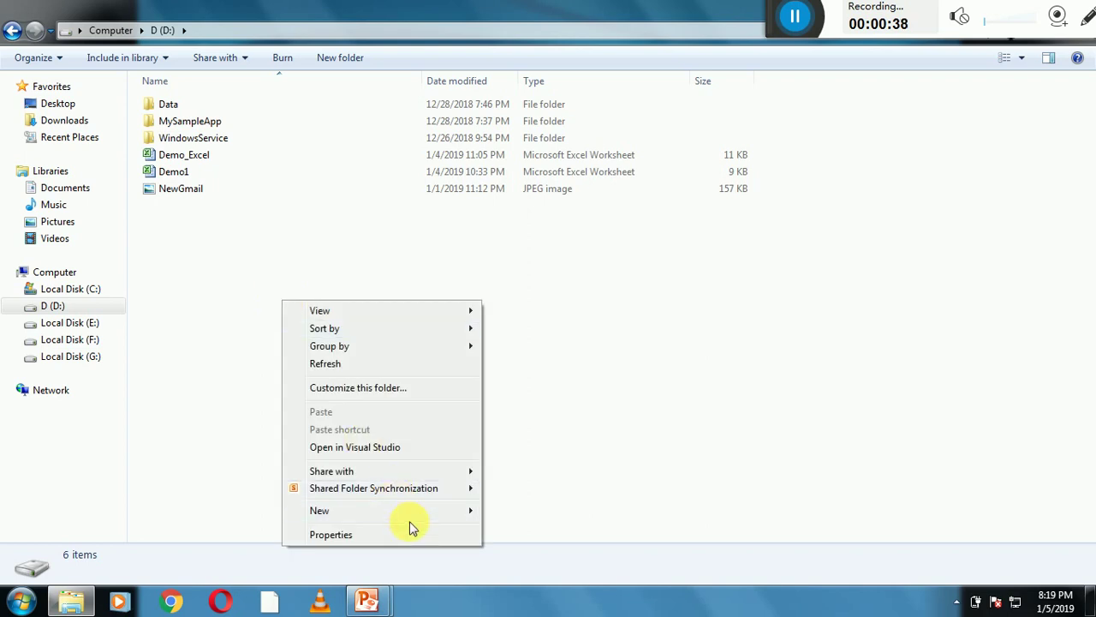
mouse_move(423, 517)
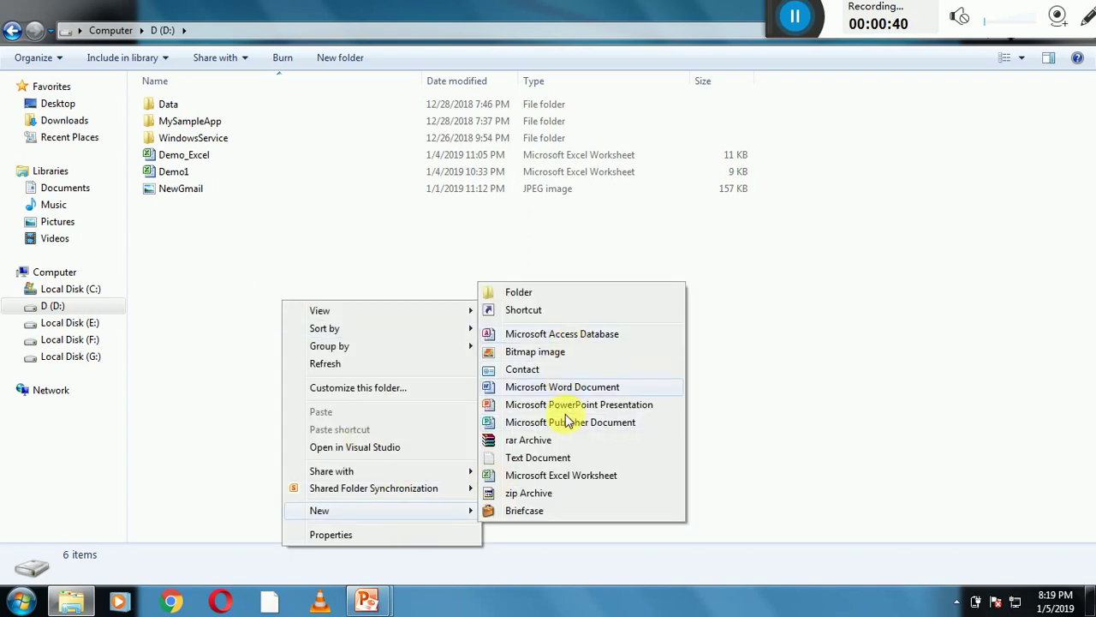
click(555, 476)
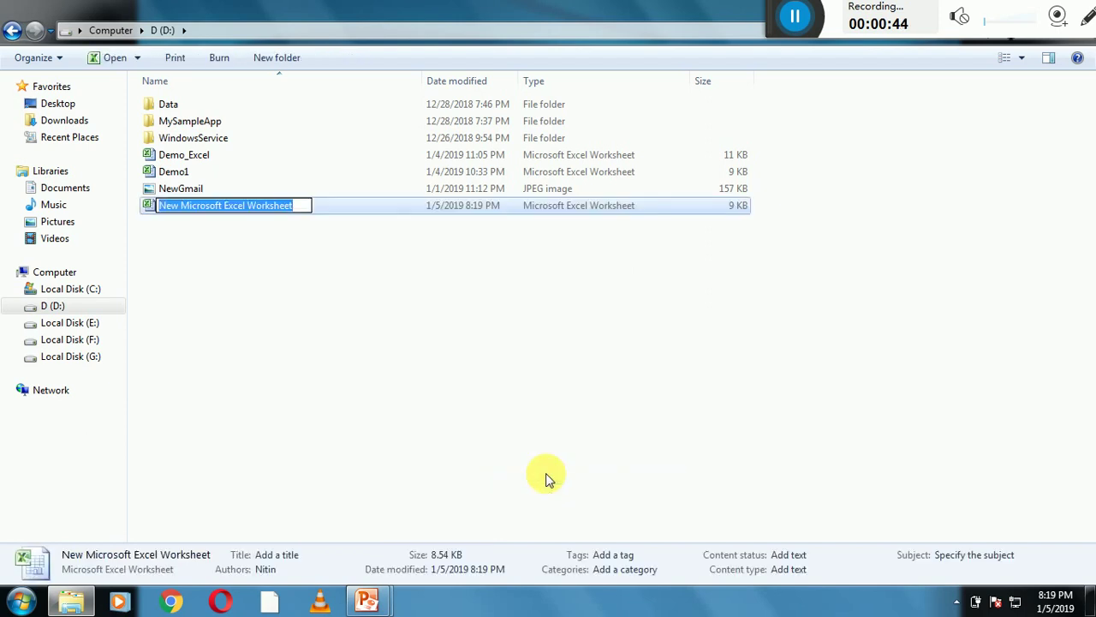
text(Sheet)
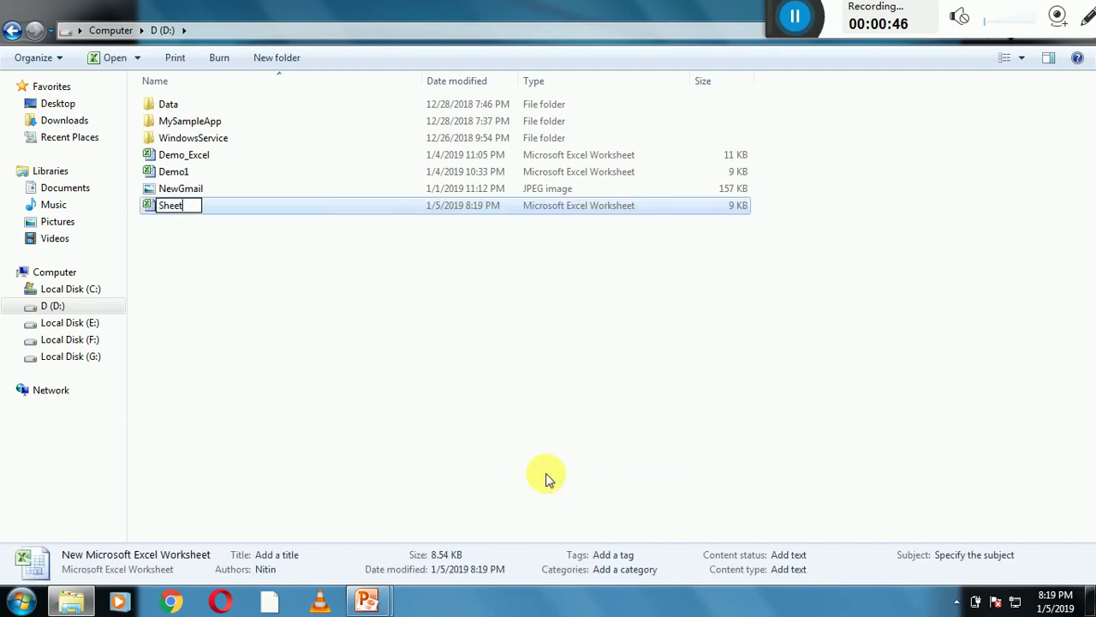
text(1)
key(Return)
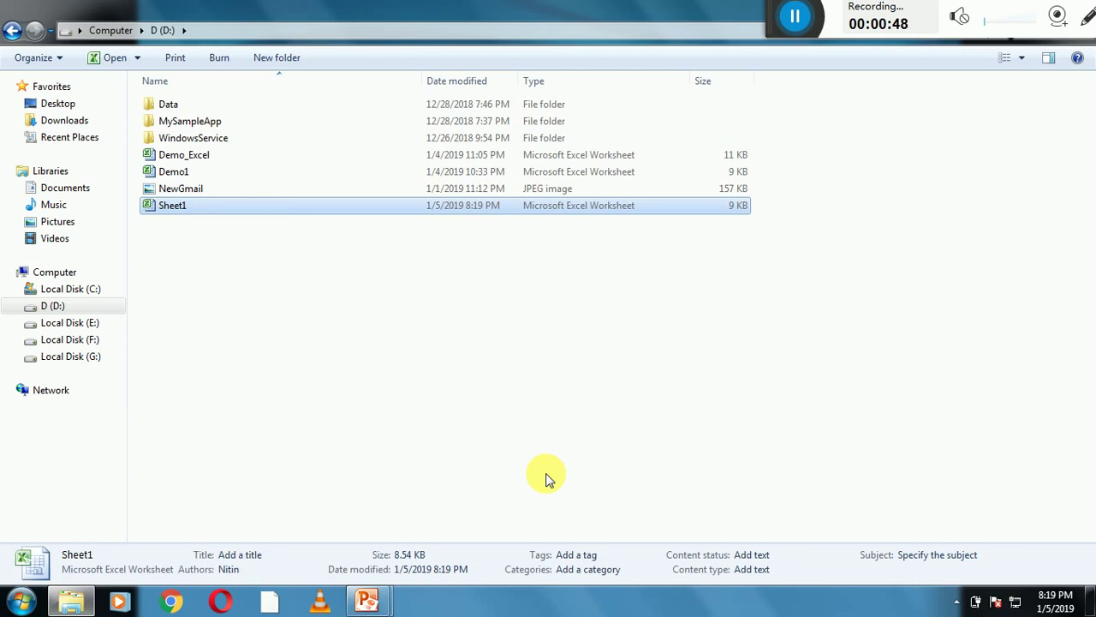
Step: Deselect the new file and return to the PowerPoint slide show
click(421, 421)
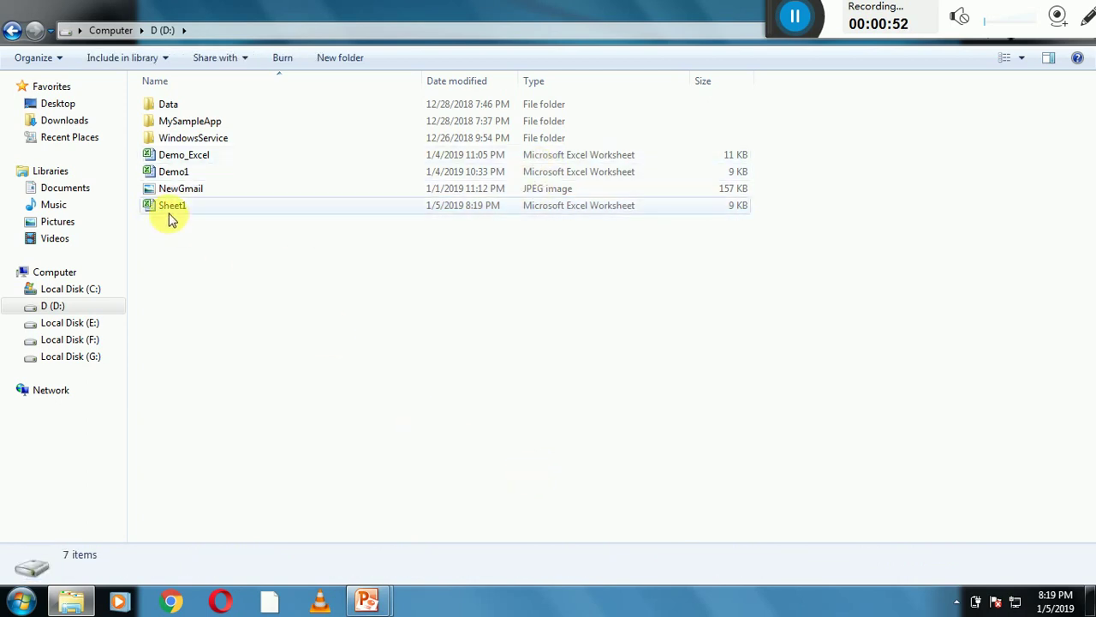
mouse_move(176, 214)
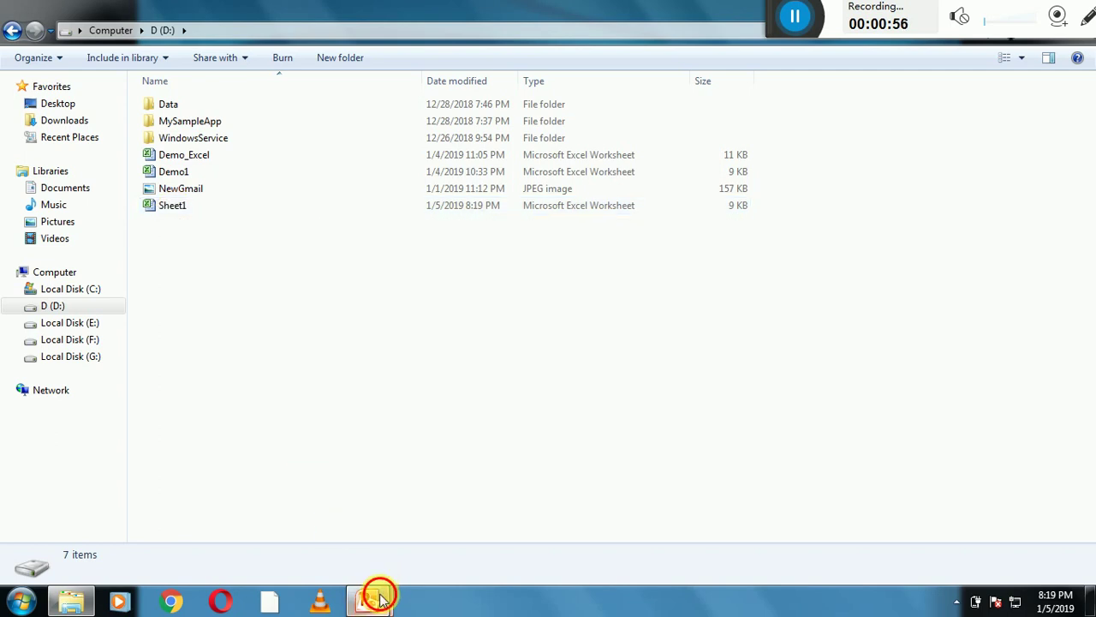
mouse_move(373, 599)
click(444, 535)
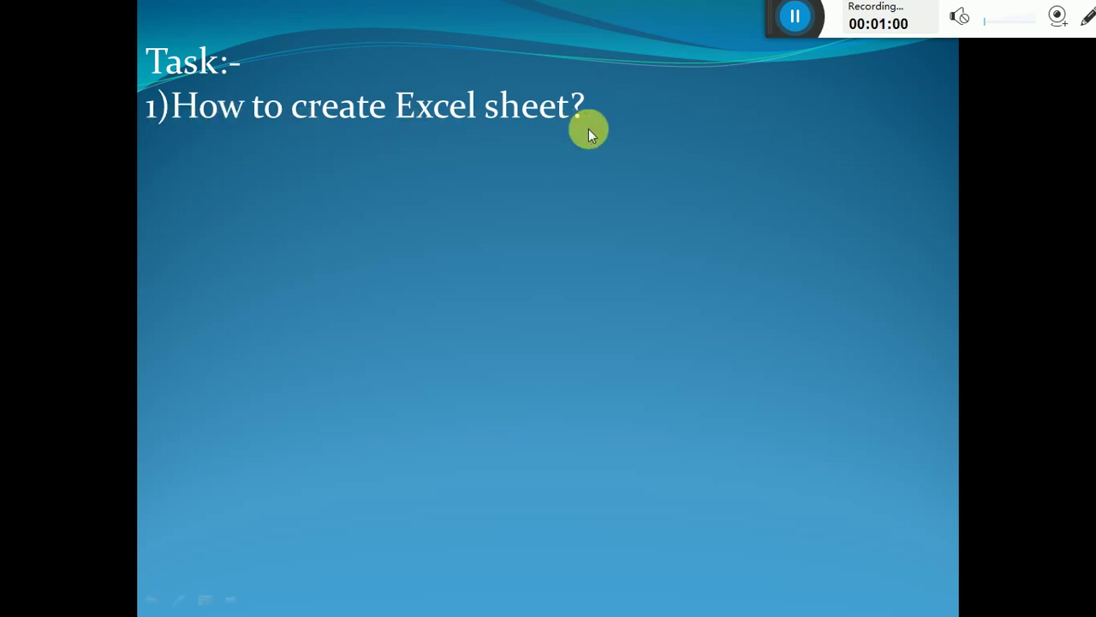
Step: Advance the Task slide to show '2)How to open existing Excel sheet?'
click(563, 137)
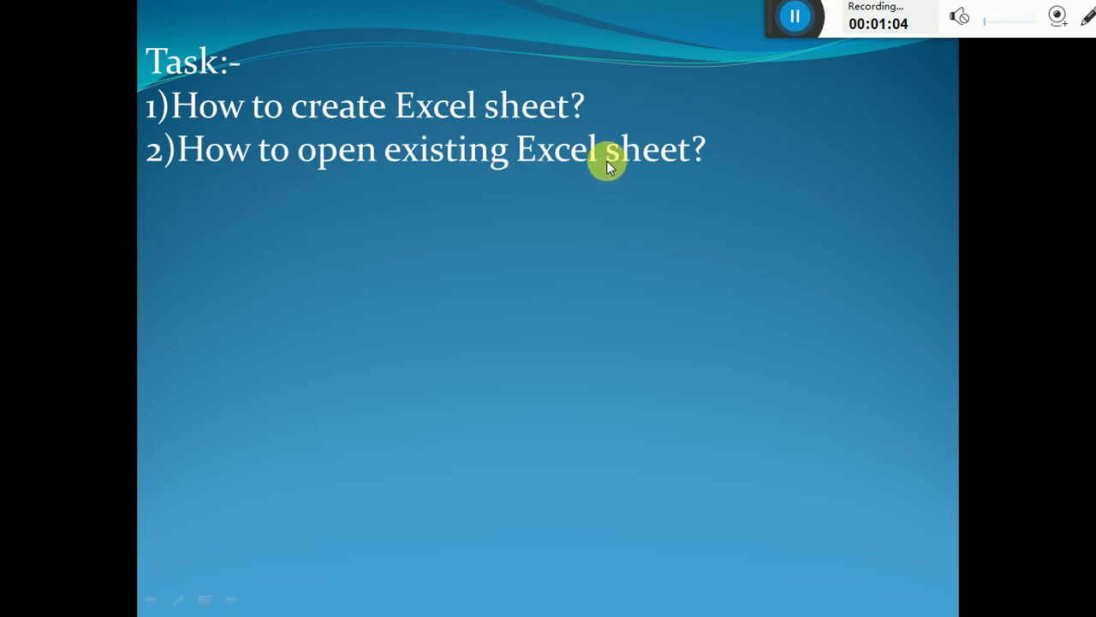
Step: Search the Start menu for 'excel' and launch Microsoft Excel 2010
key(super)
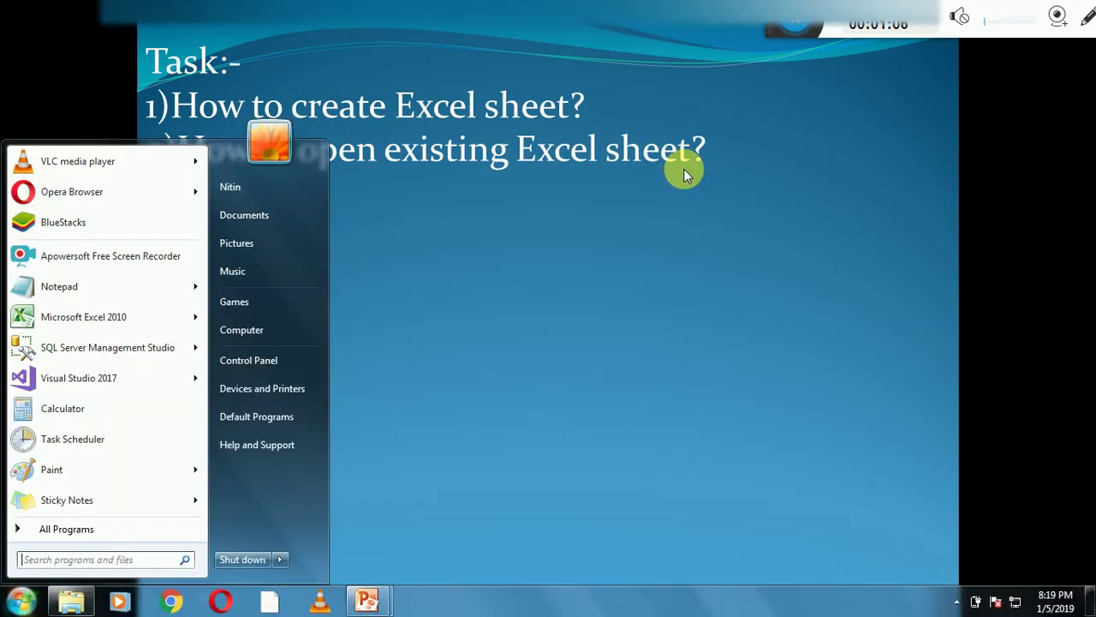
click(15, 596)
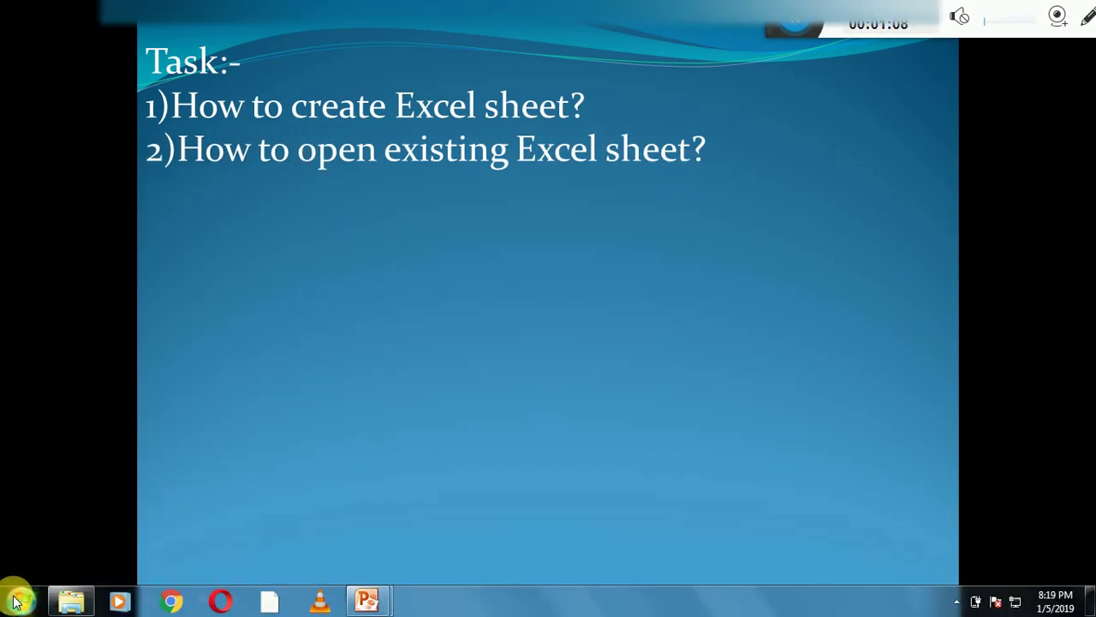
click(15, 601)
text(e)
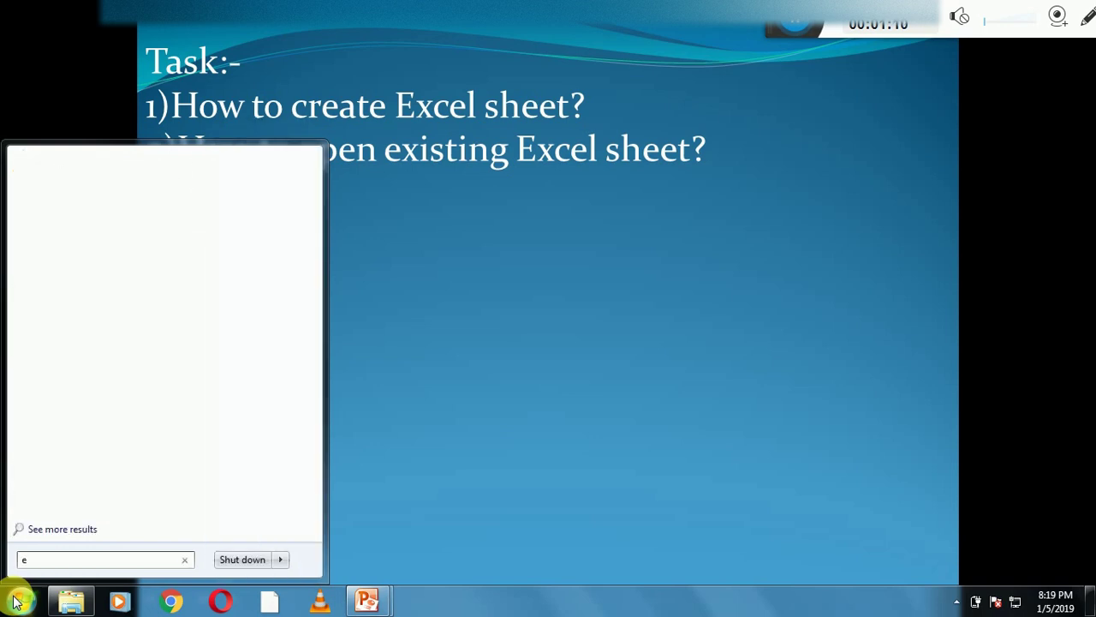
text(xcel)
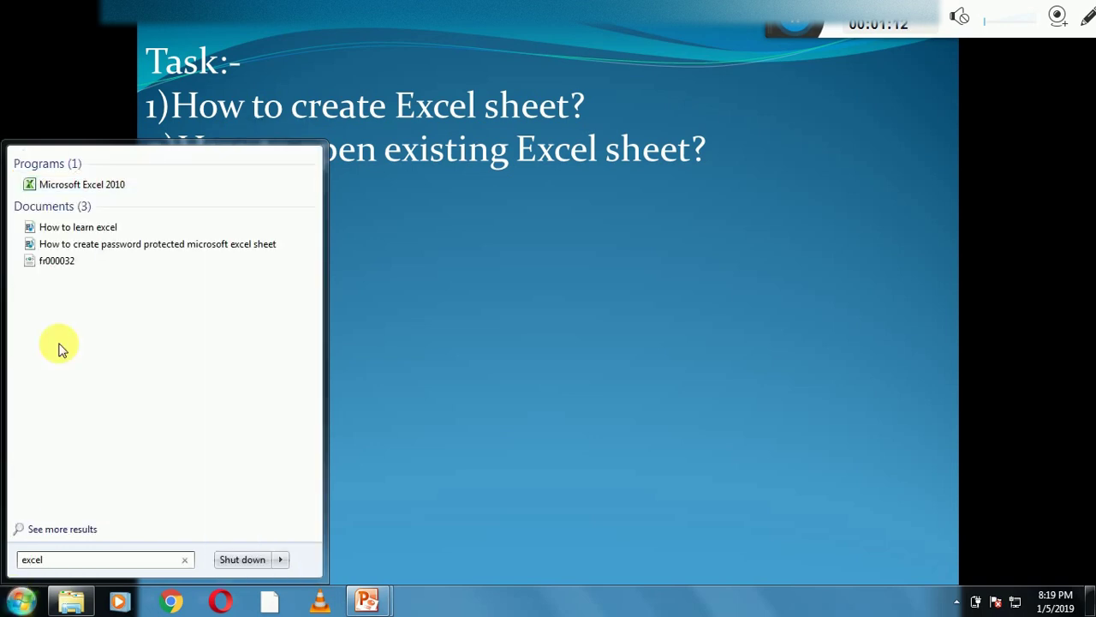
click(75, 186)
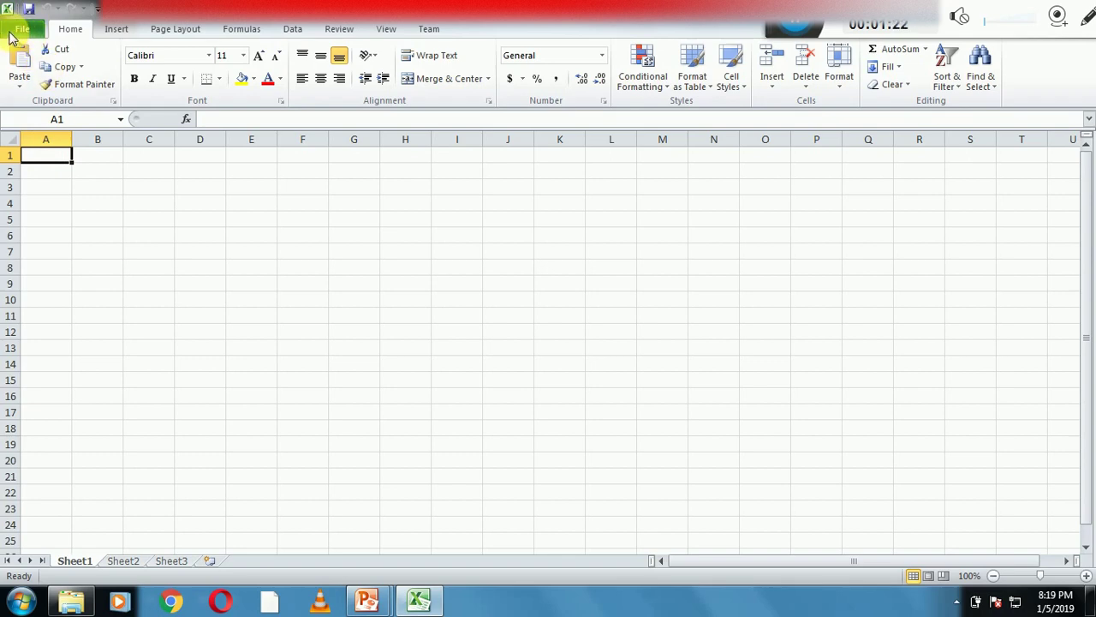
Step: Browse to drive D: in the Open dialog and open the Demo1 workbook
click(18, 31)
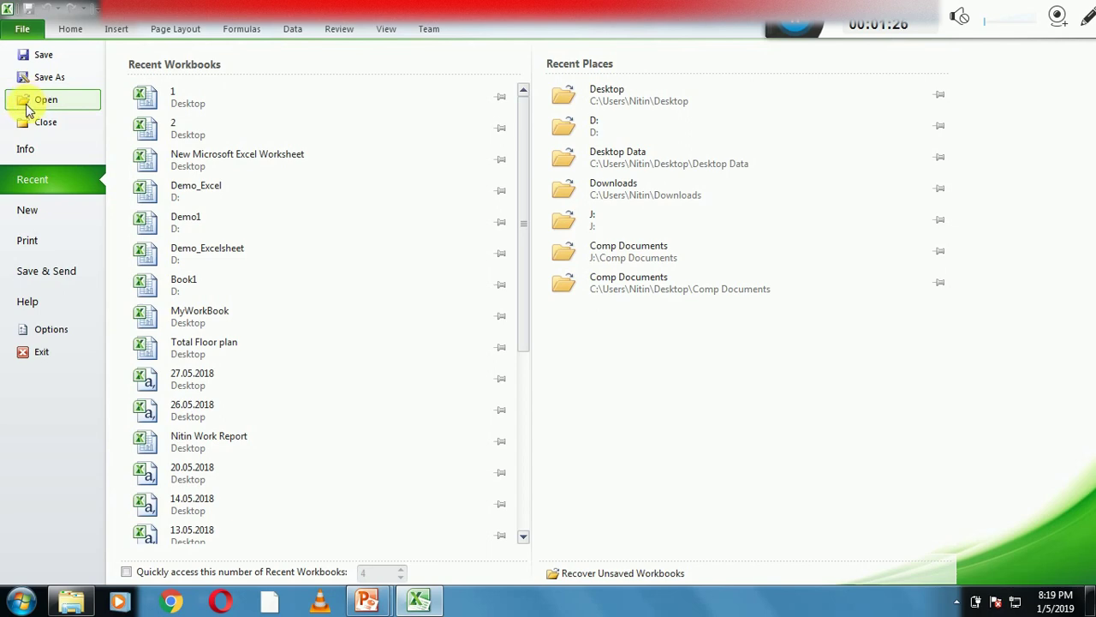
key(Escape)
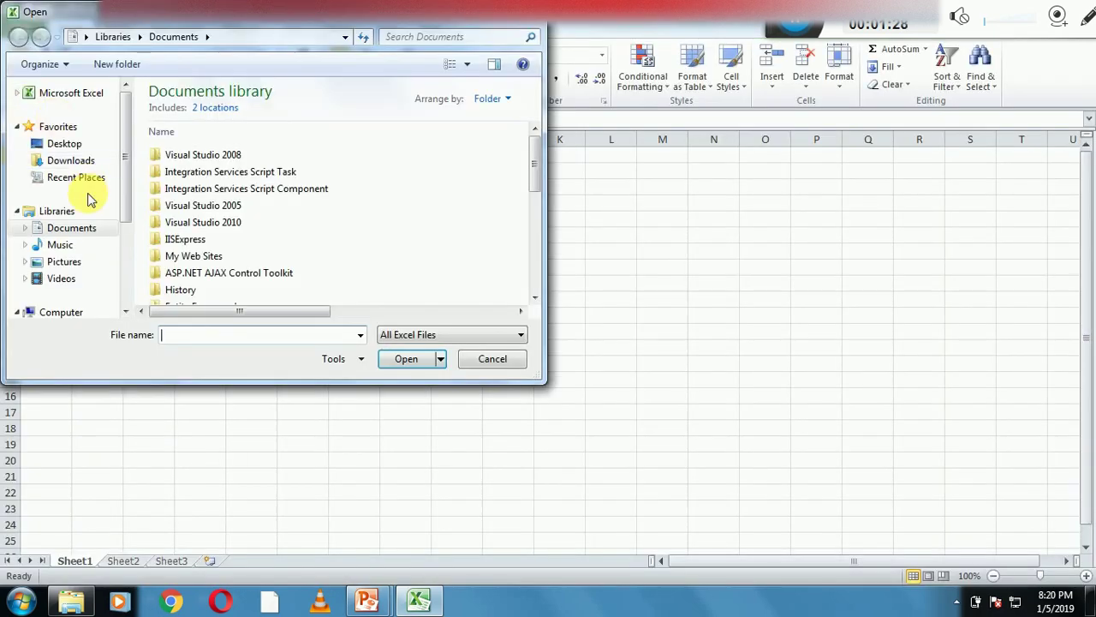
drag(124, 201, 127, 274)
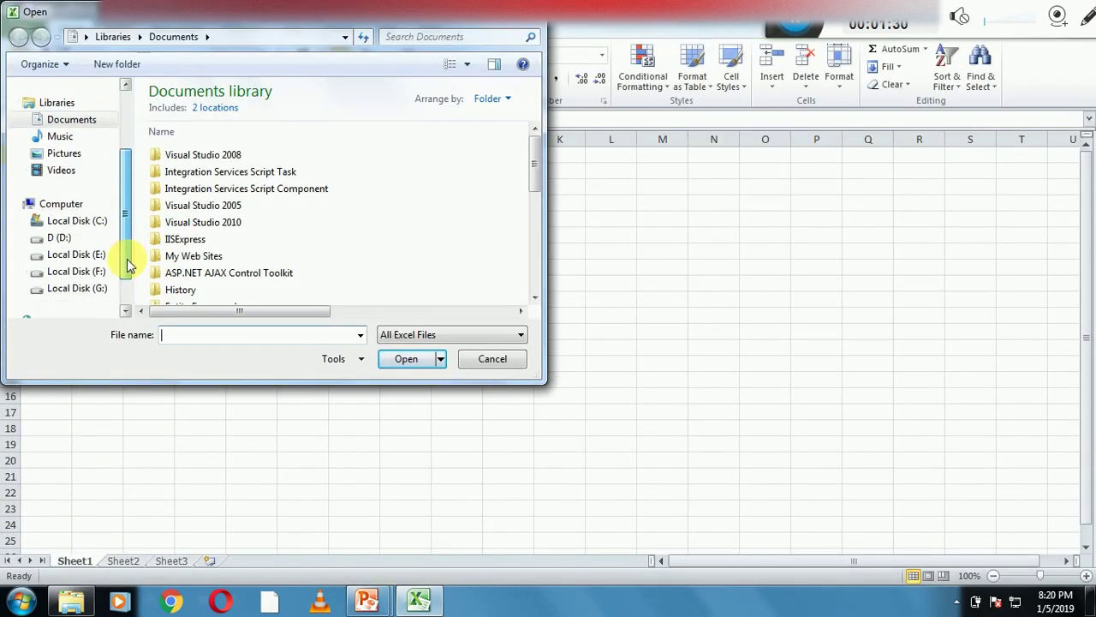
click(67, 239)
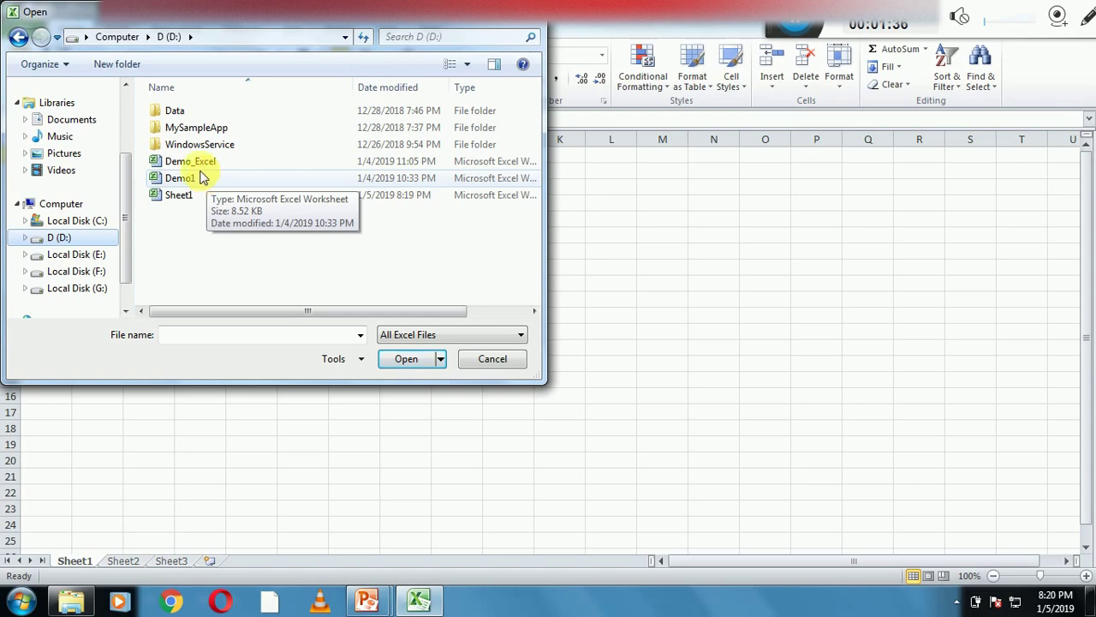
click(195, 181)
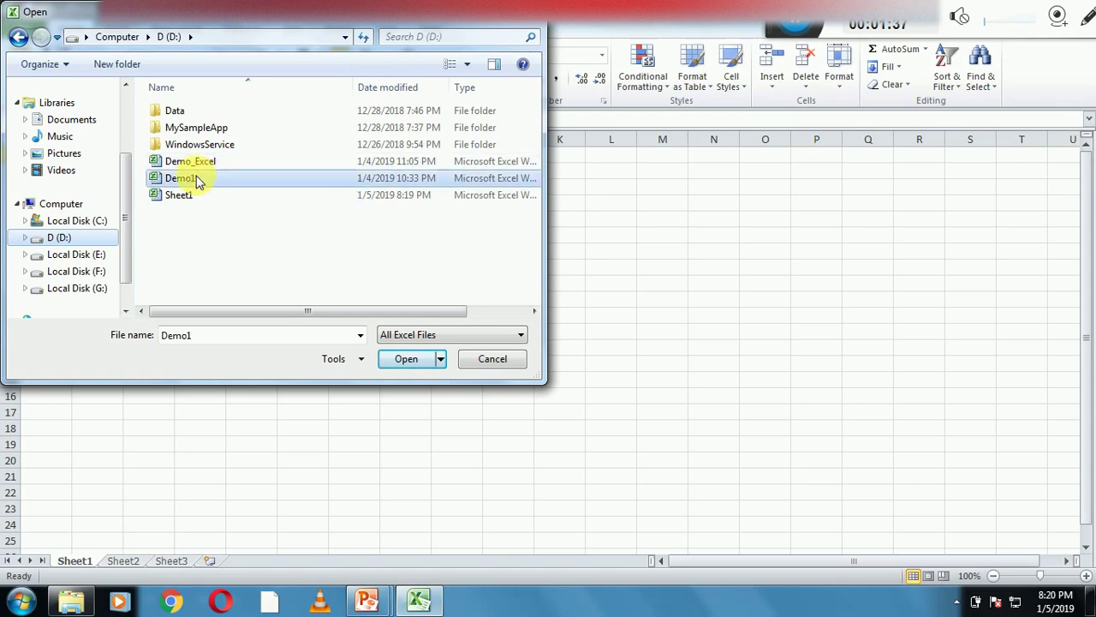
click(399, 360)
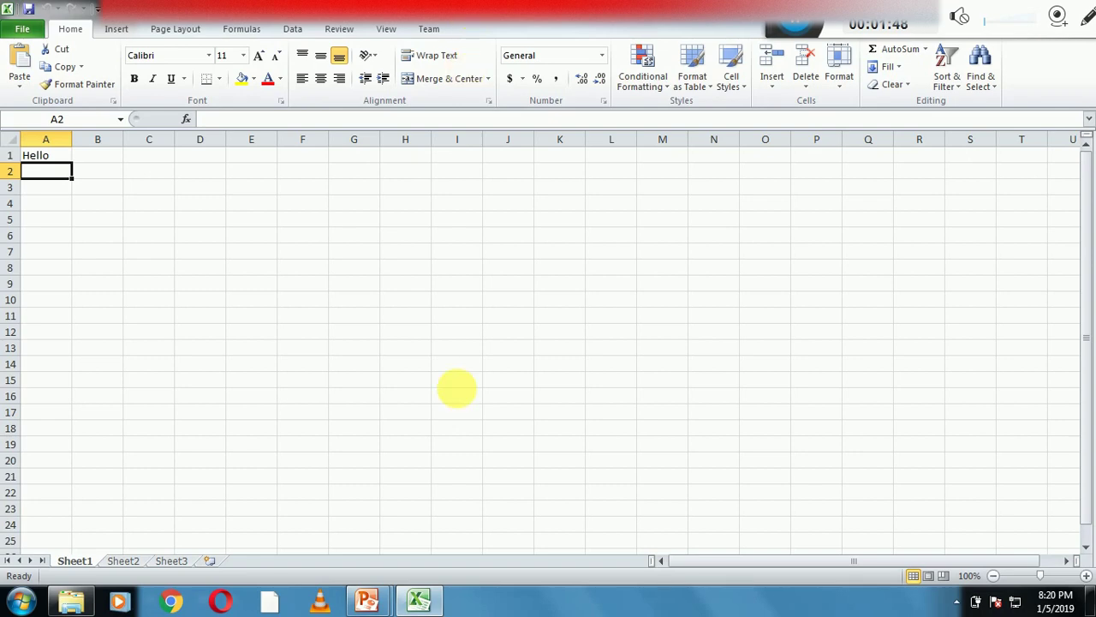
Step: Show the slide's third bullet on inserting a worksheet, then bring Demo1 back in Excel
click(367, 601)
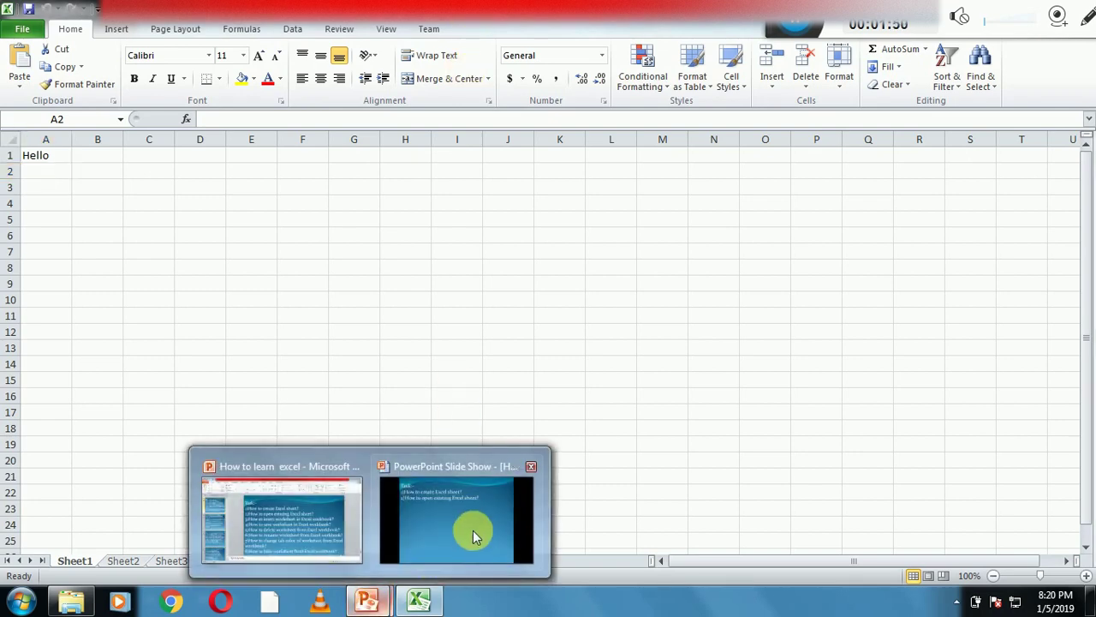
click(474, 529)
click(403, 445)
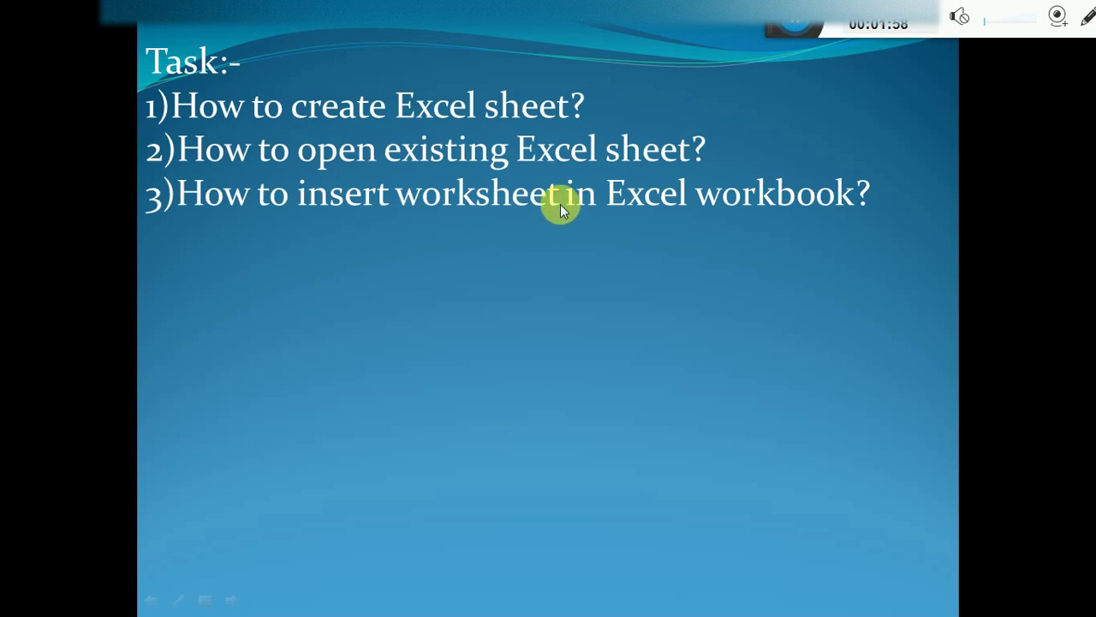
key(super)
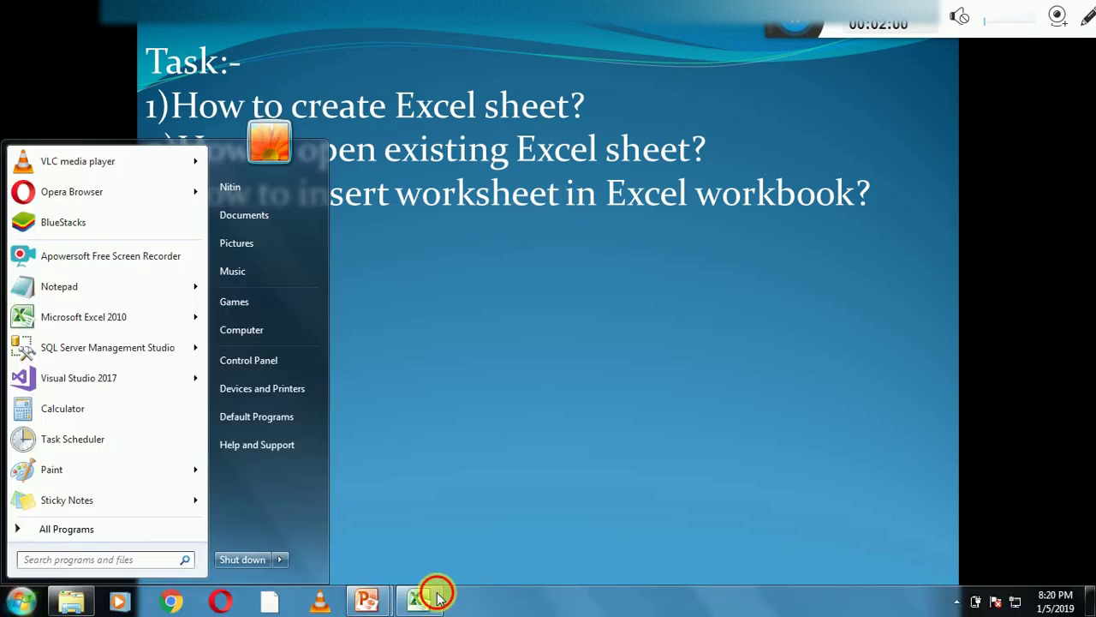
click(432, 595)
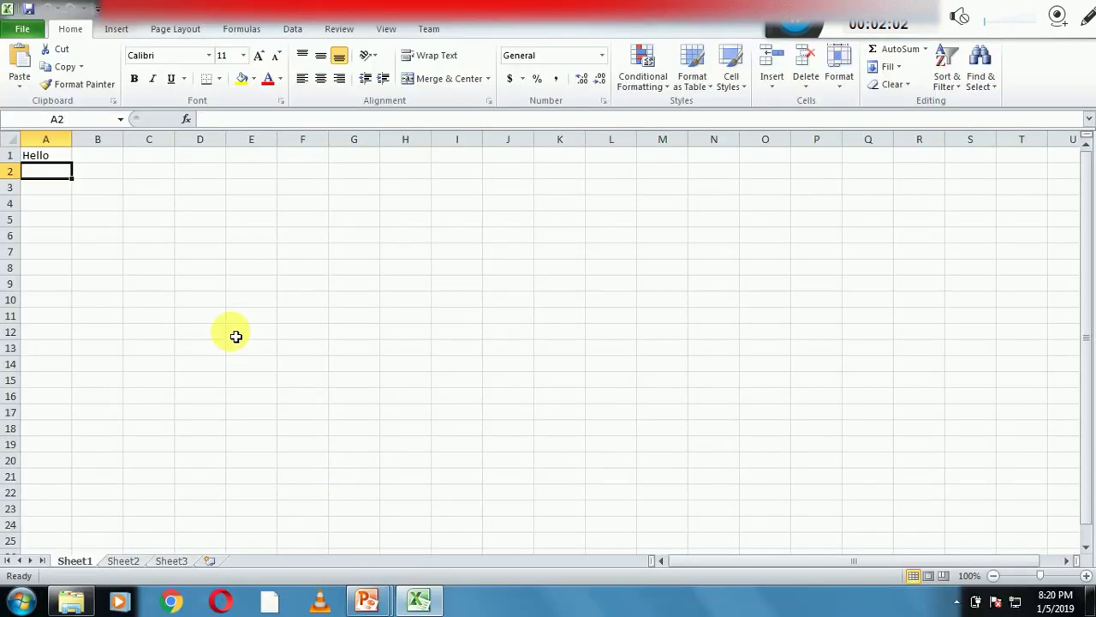
Step: Insert three new worksheets, Sheet4, Sheet5 and Sheet6, into the workbook
click(161, 267)
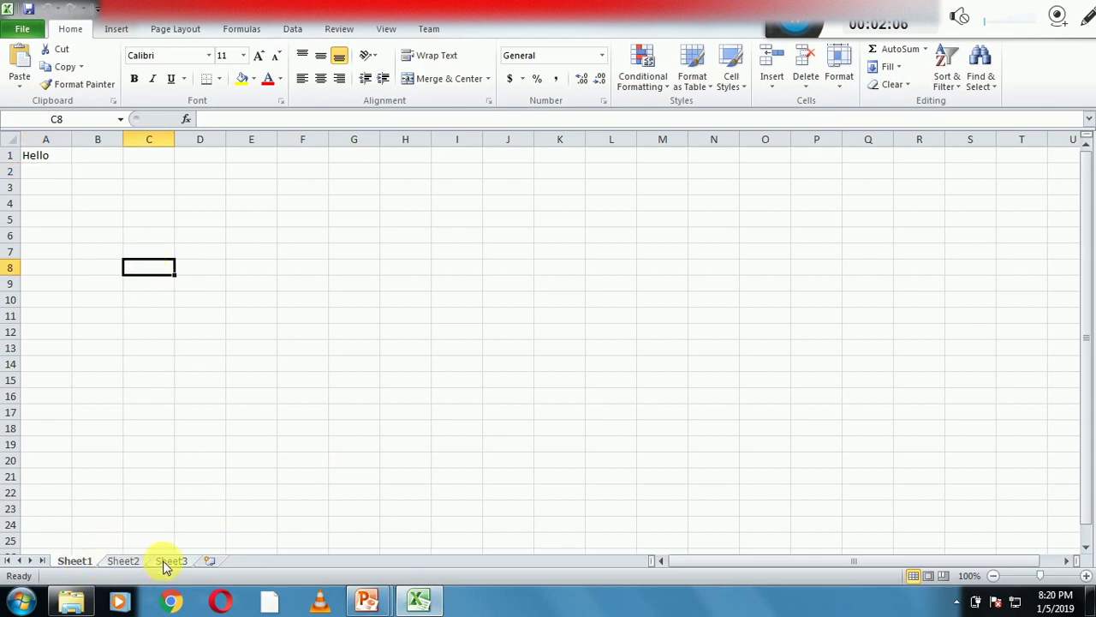
click(213, 562)
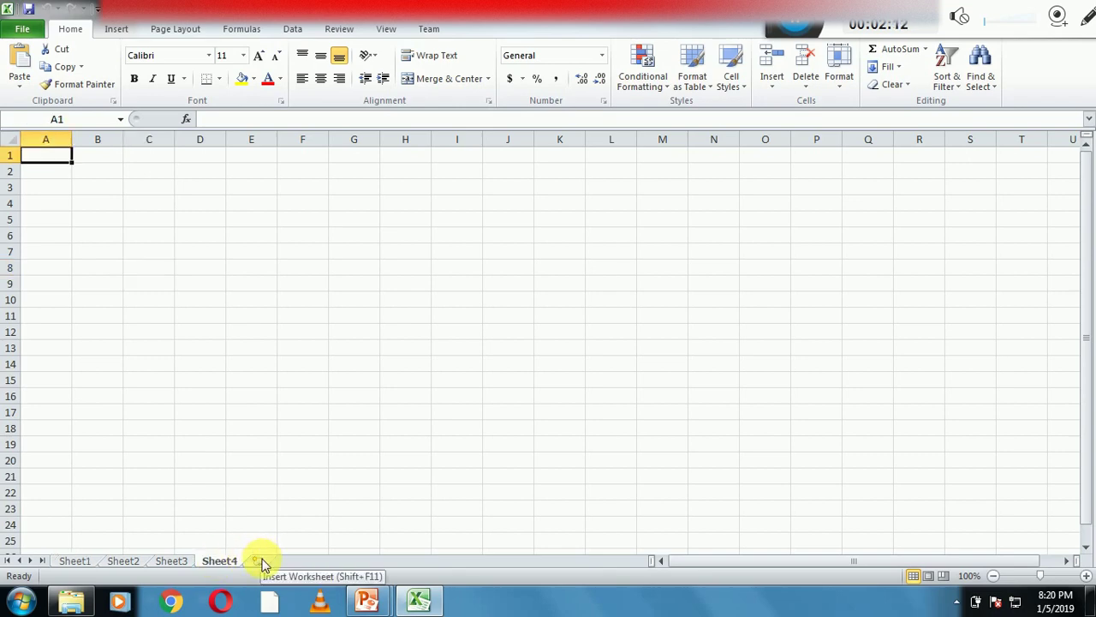
click(264, 563)
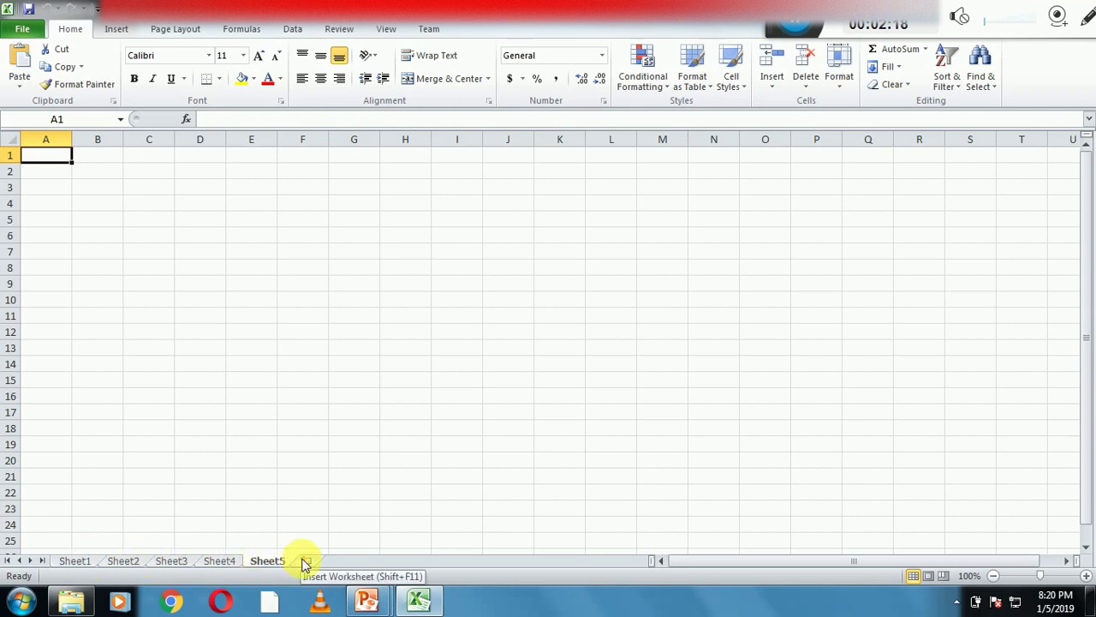
click(305, 564)
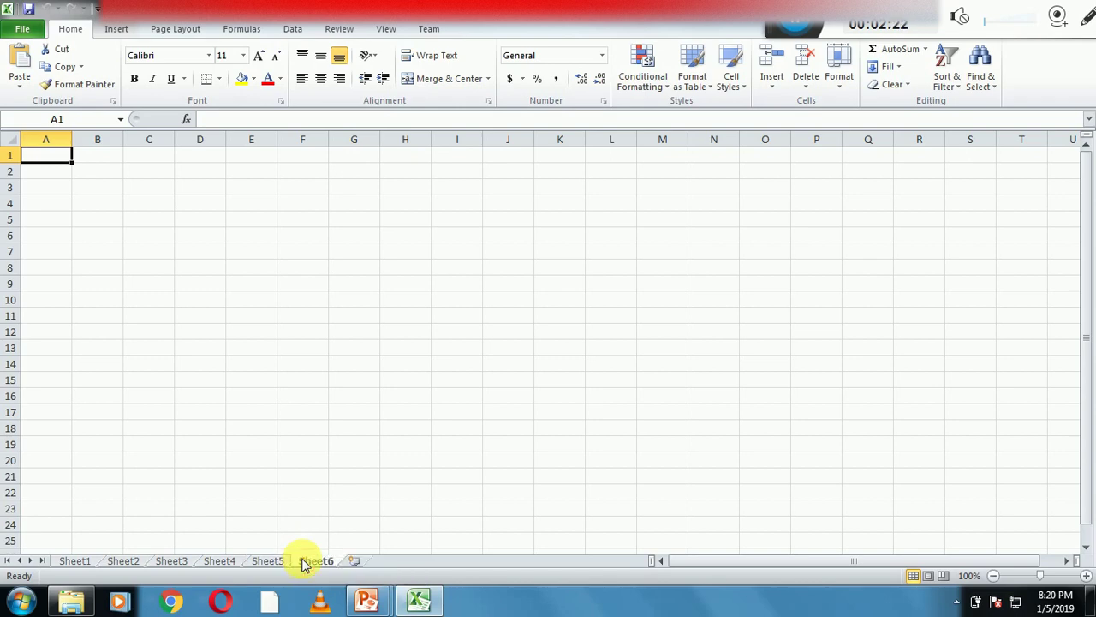
Step: Reveal the slide's fourth task on saving a worksheet, then return to Excel
mouse_move(360, 597)
click(484, 509)
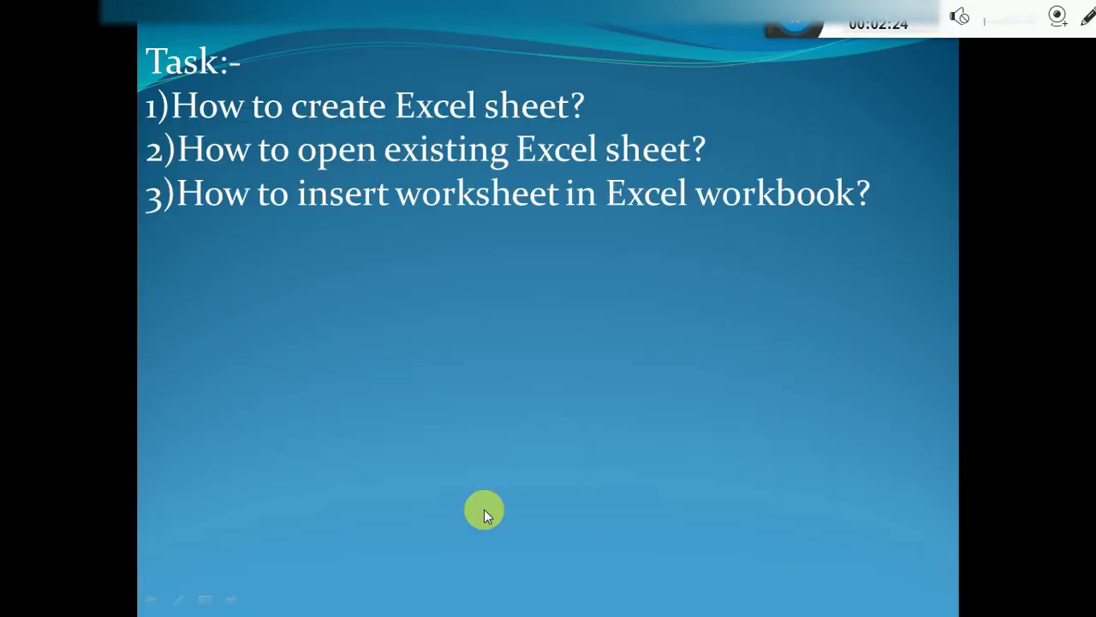
click(431, 482)
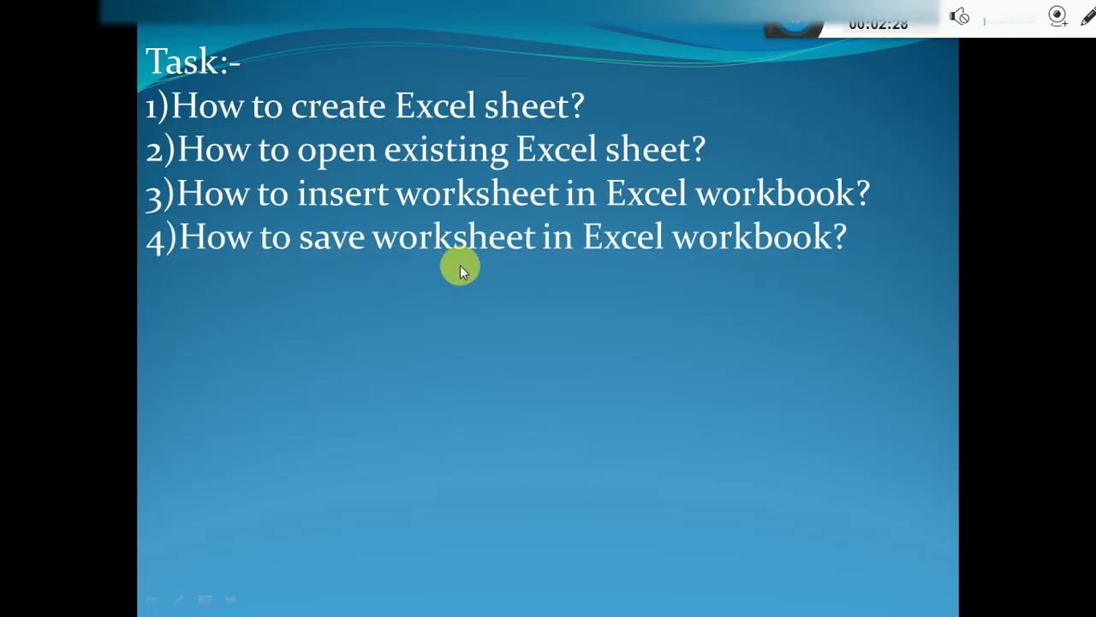
key(super)
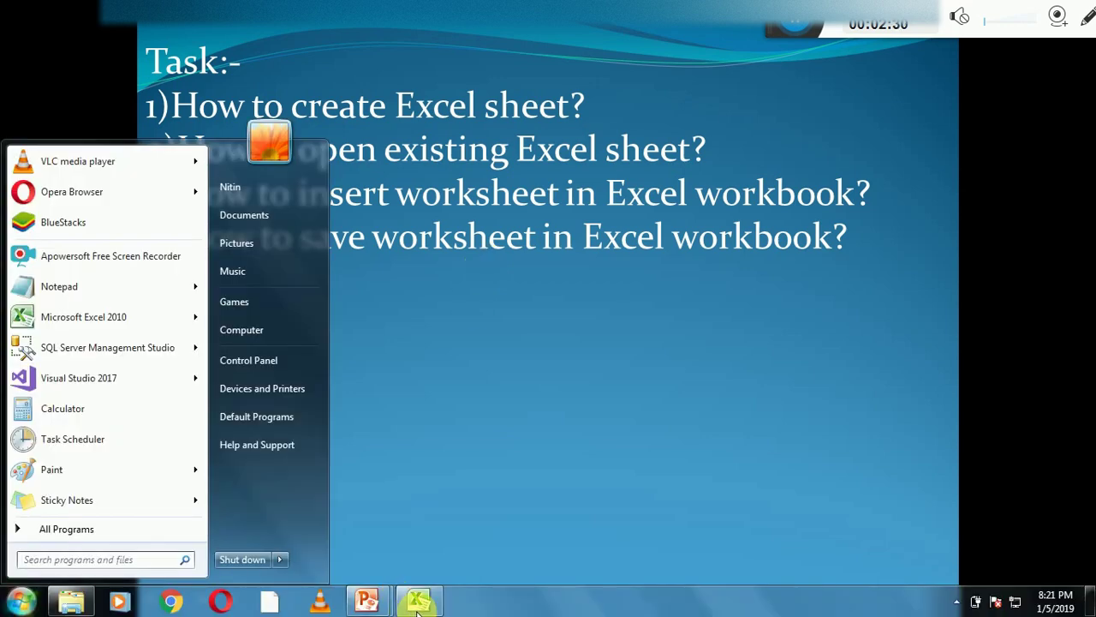
click(418, 602)
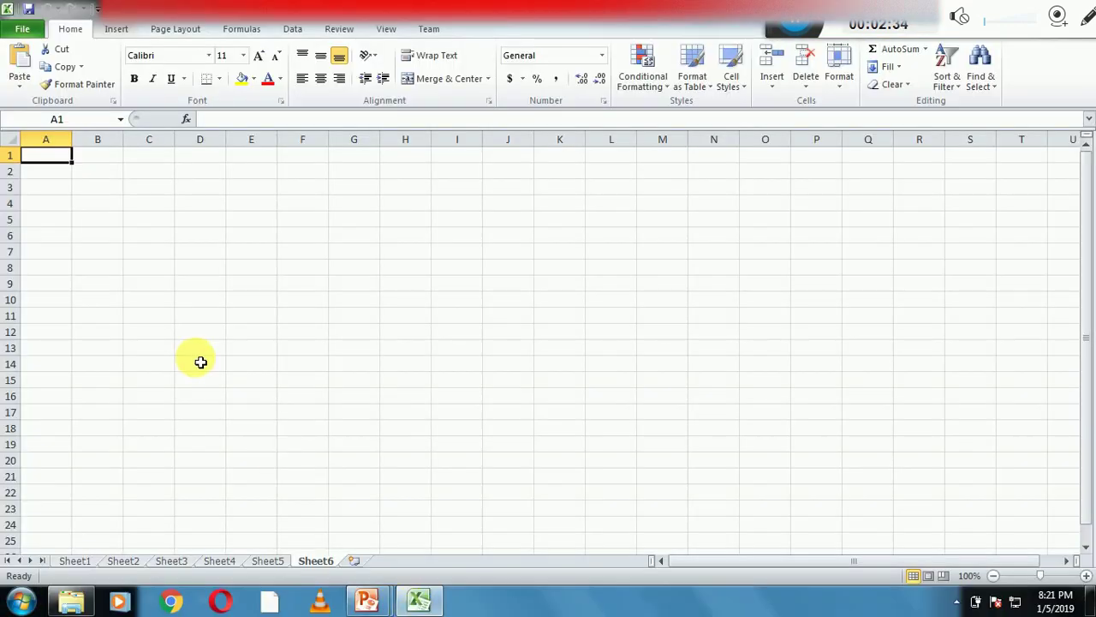
Step: Enter 'This is my sheet' in cell A1 of Sheet6, fixing the typo
text(Th)
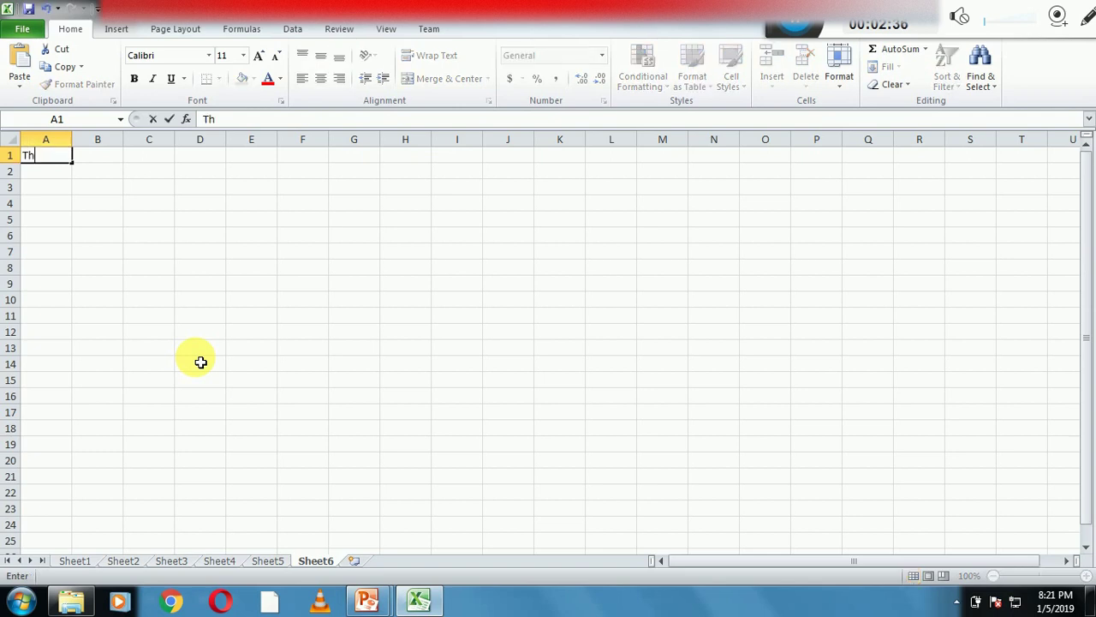
text(is is my s)
text(hhet)
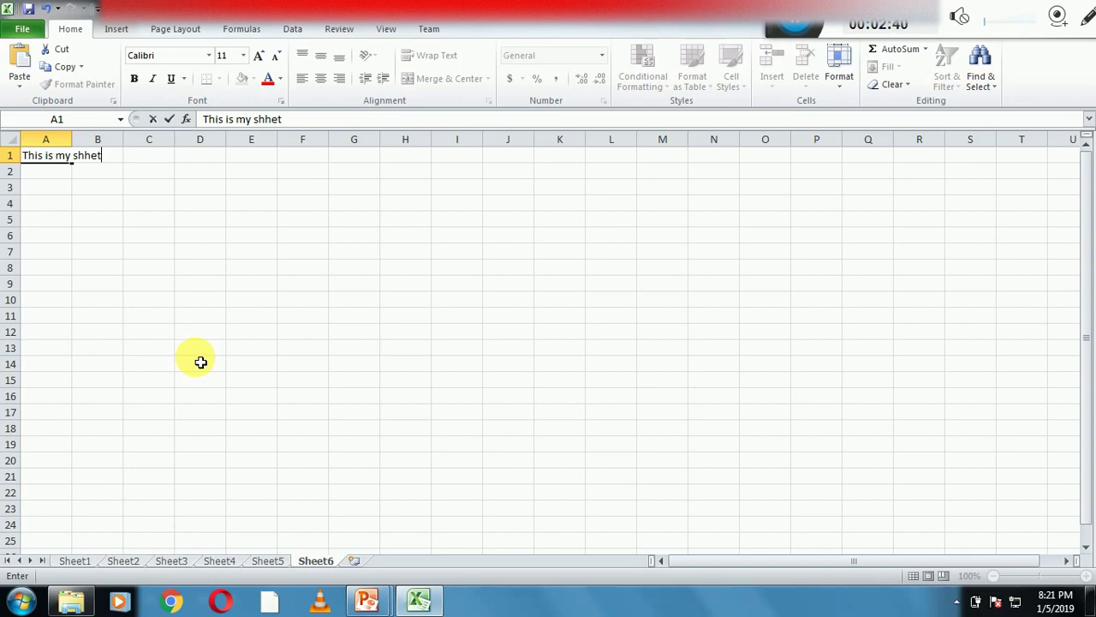
key(BackSpace)
key(BackSpace)
key(BackSpace)
text(heet)
key(Return)
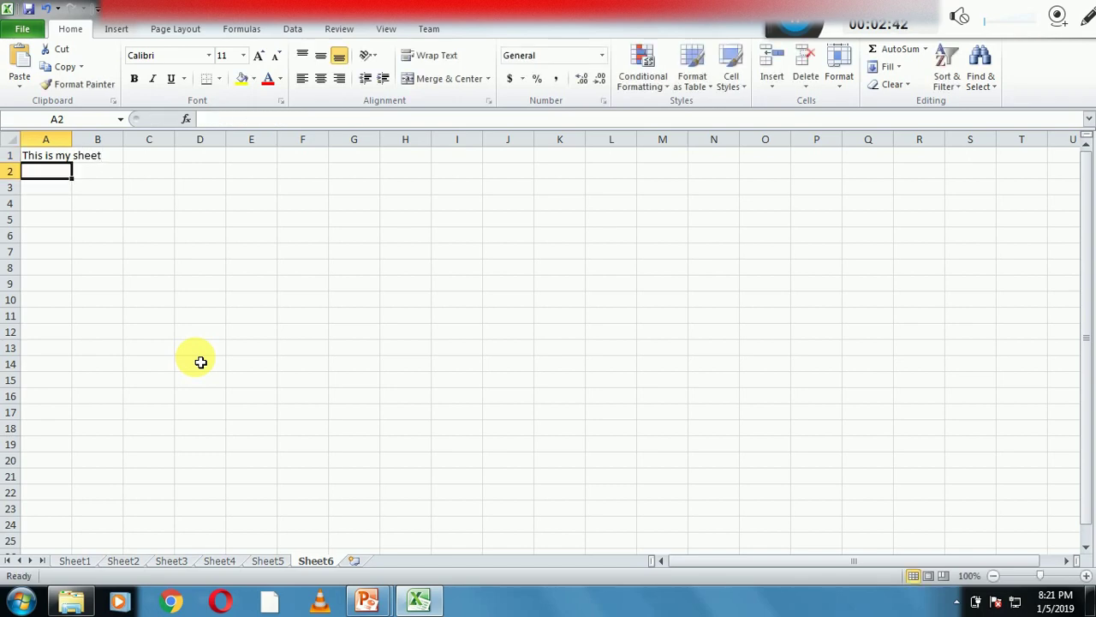
key(Return)
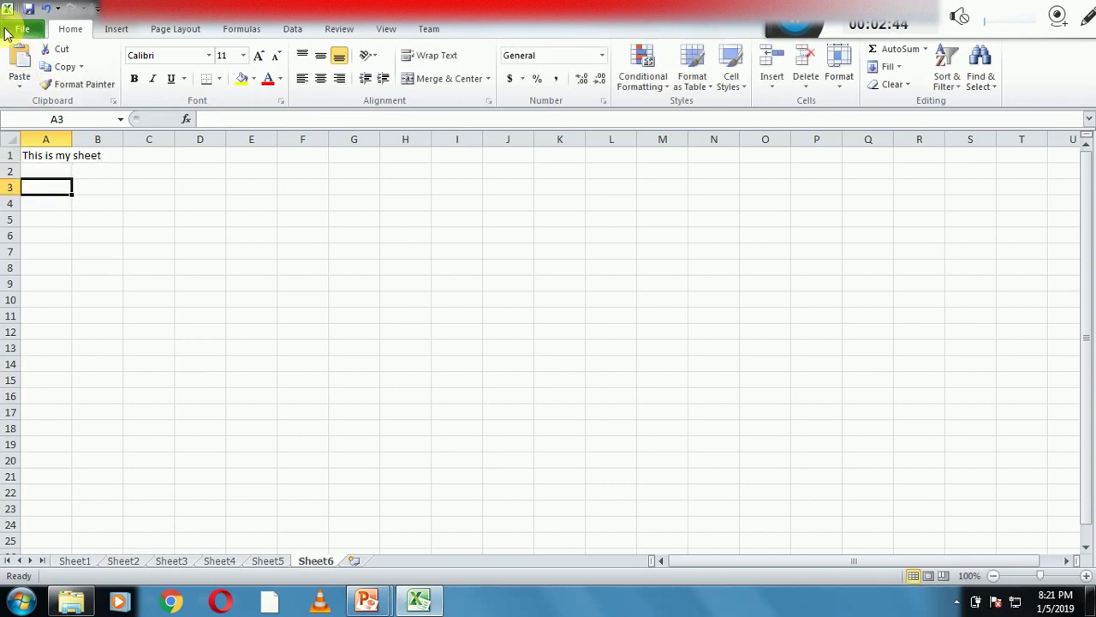
Step: Save As over the existing Demo1.xlsx, confirm replacement, and switch to PowerPoint
click(24, 33)
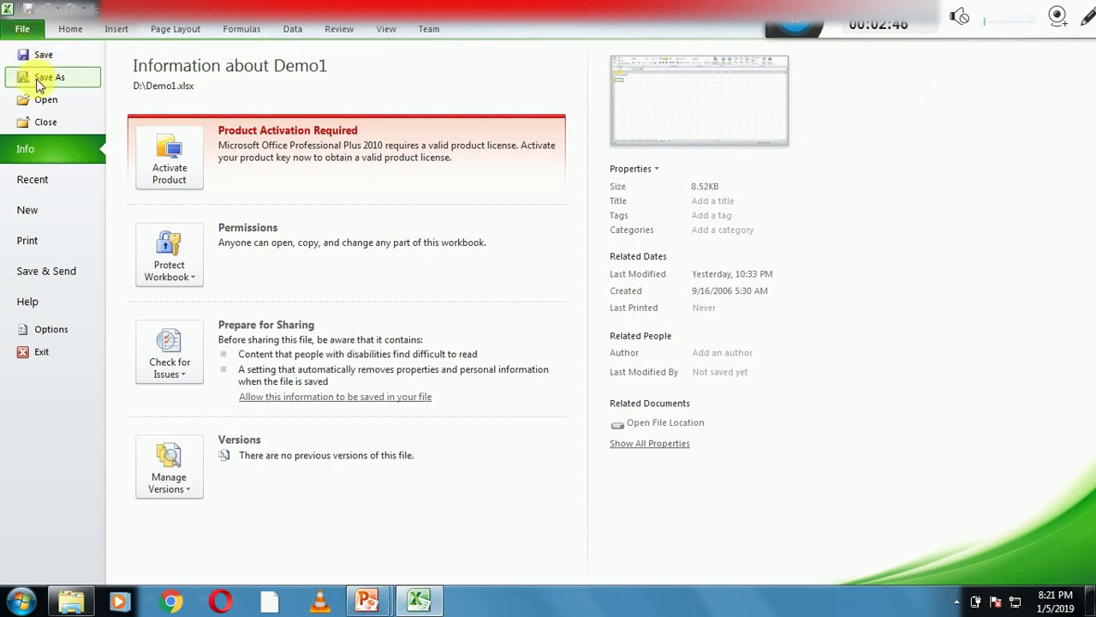
click(39, 79)
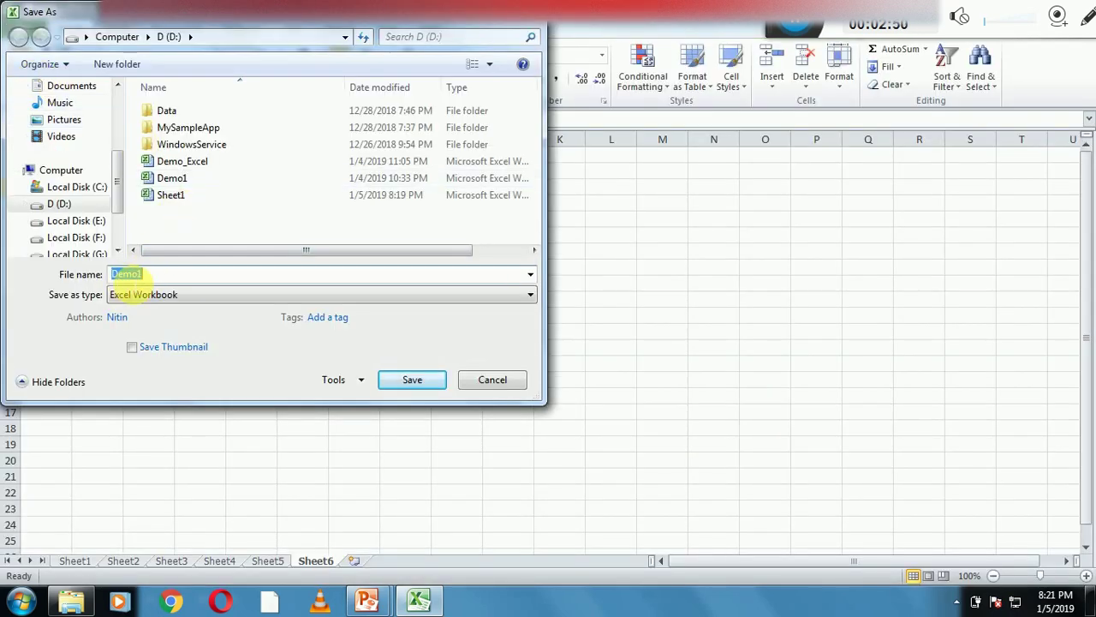
click(412, 379)
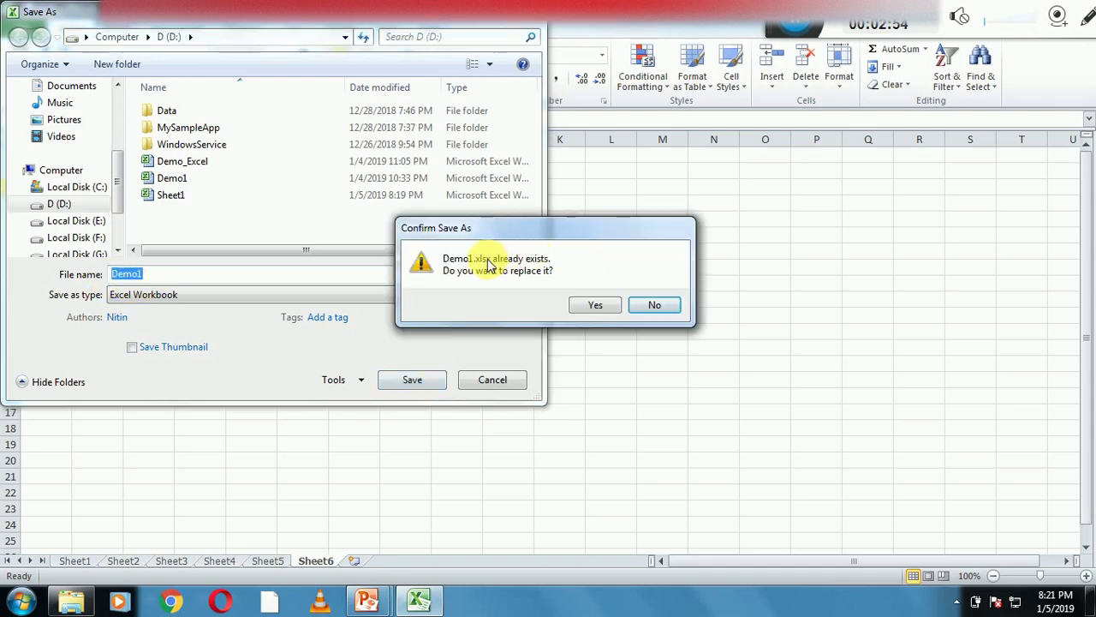
click(589, 309)
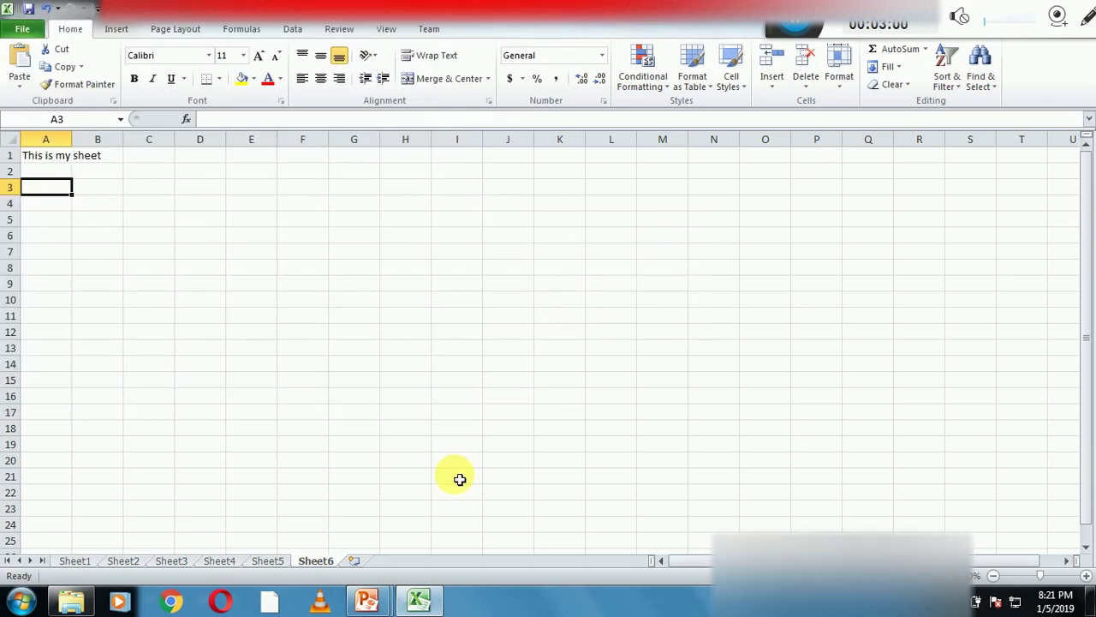
click(366, 604)
Step: Show the slide's fifth bullet on deleting a worksheet, then return to the Excel workbook
click(428, 496)
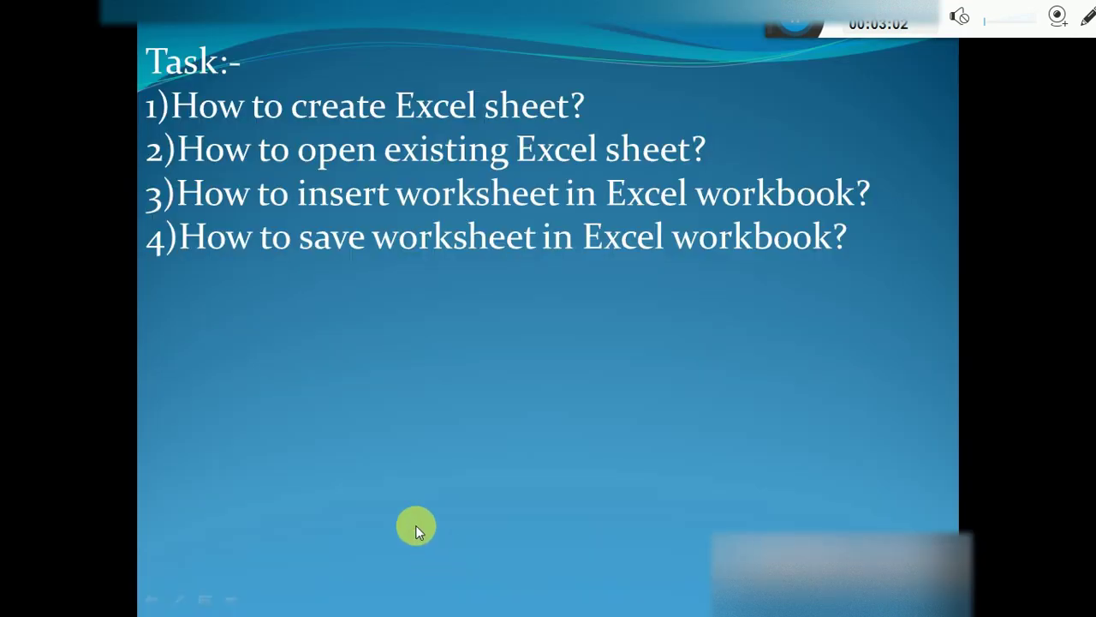
click(415, 525)
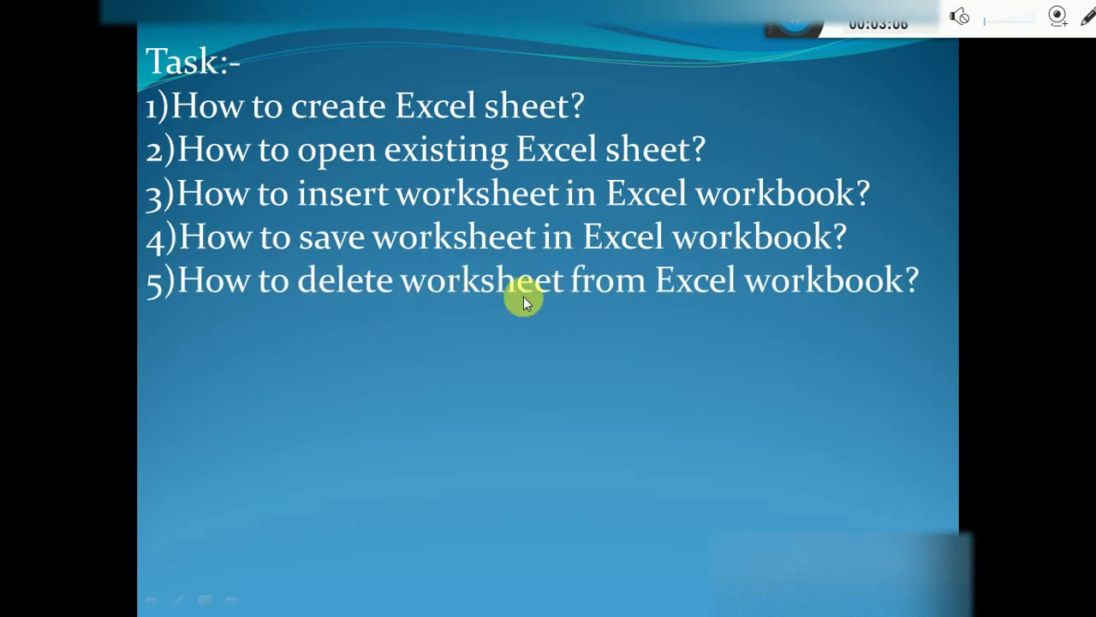
key(super)
click(428, 600)
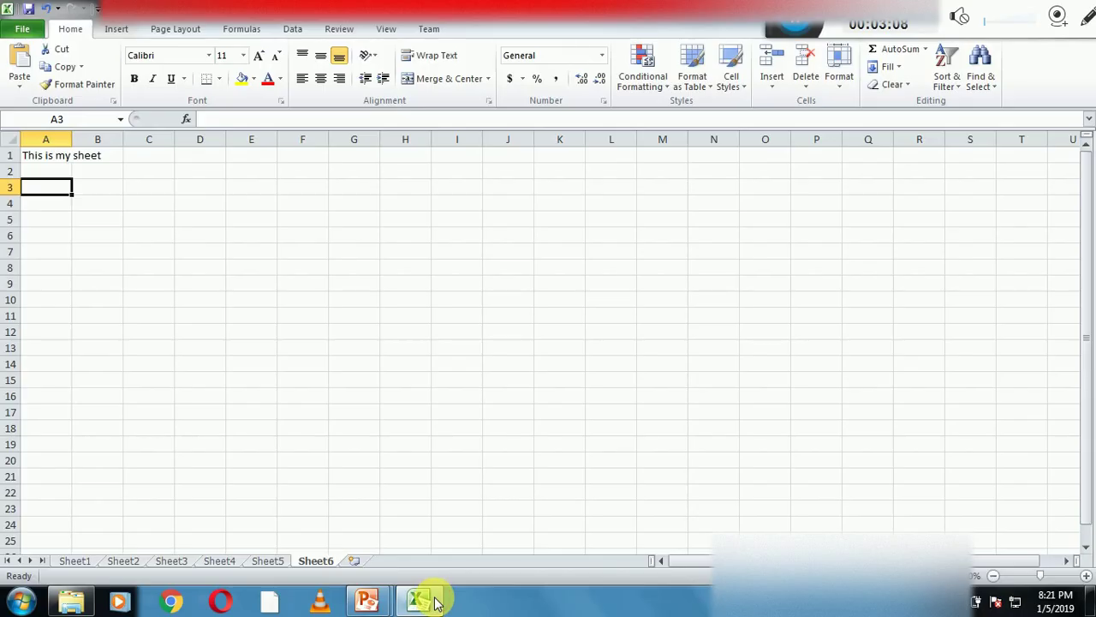
Step: Remove Sheet6, Sheet5, then Sheet4 using Delete from each tab's right-click menu
right_click(314, 566)
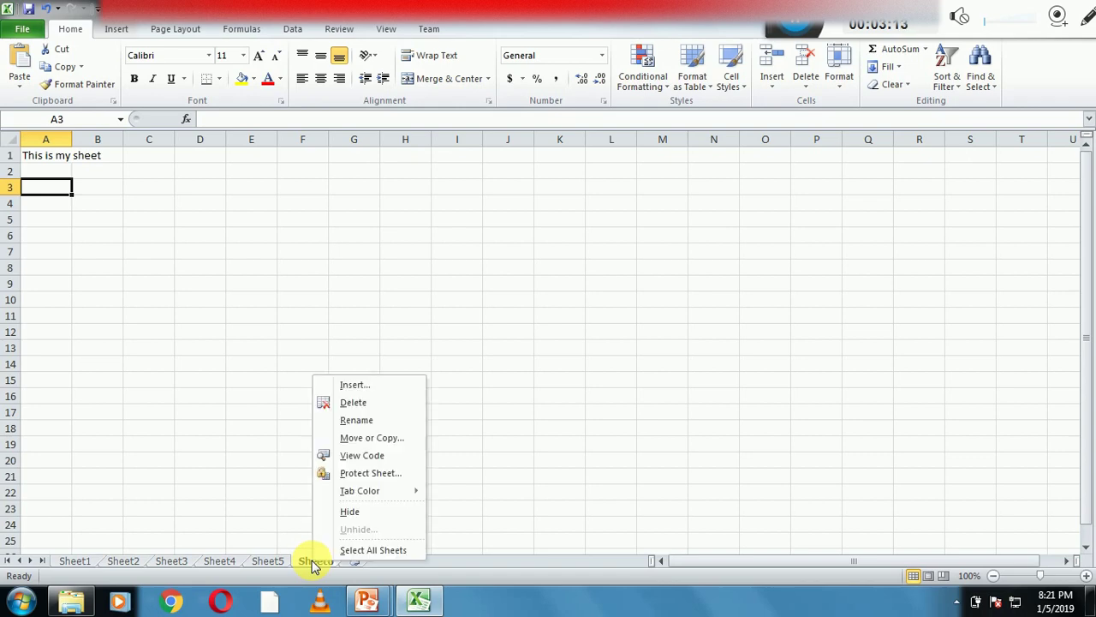
click(352, 403)
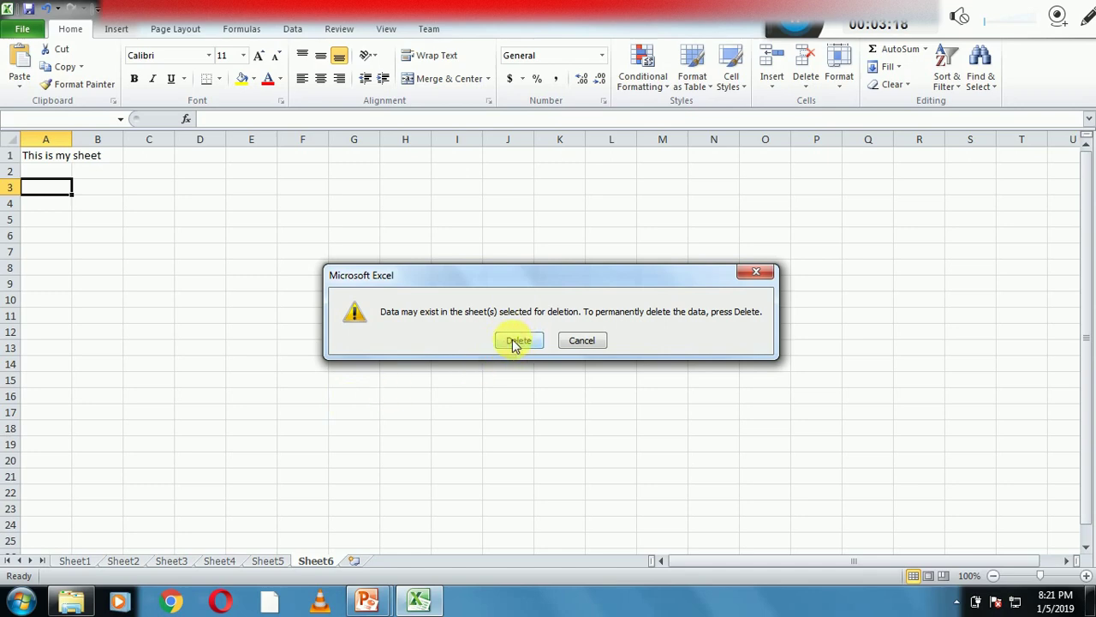
right_click(268, 565)
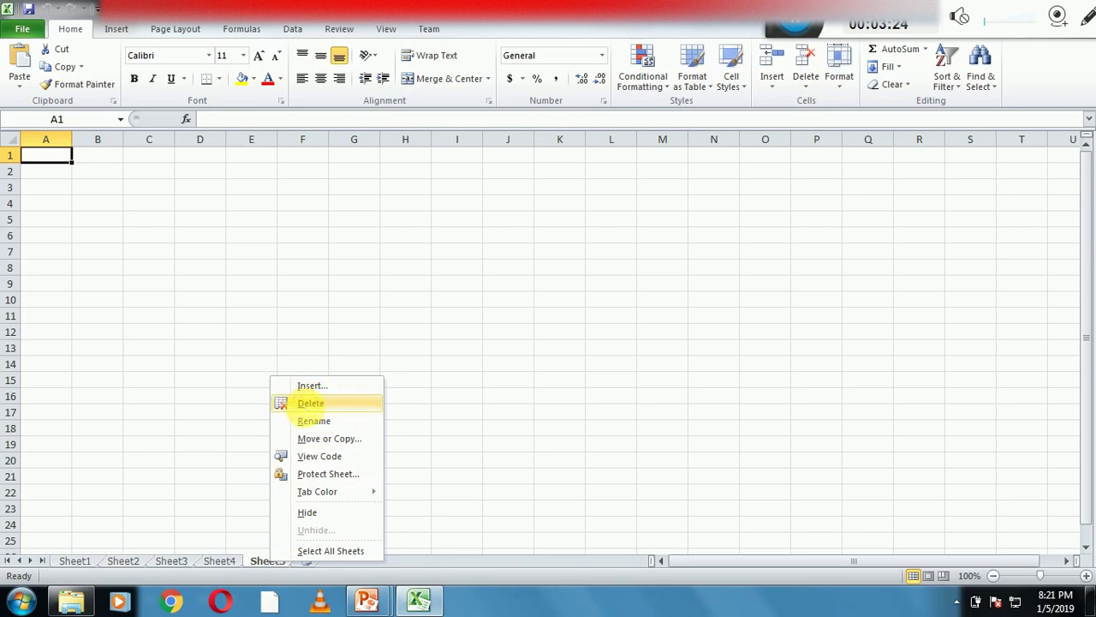
click(291, 403)
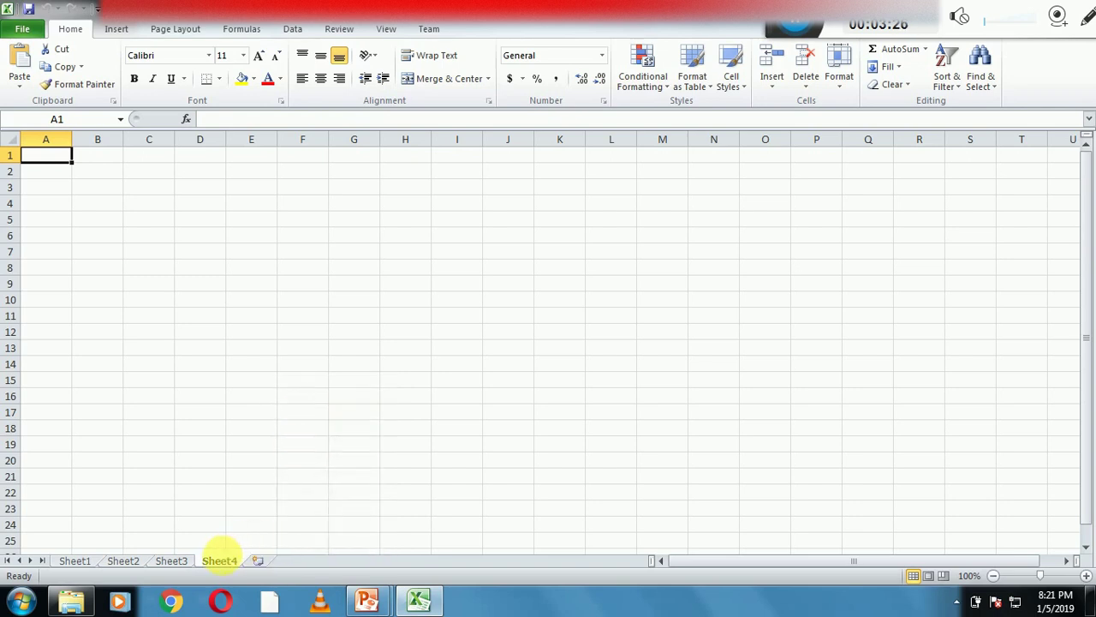
right_click(217, 564)
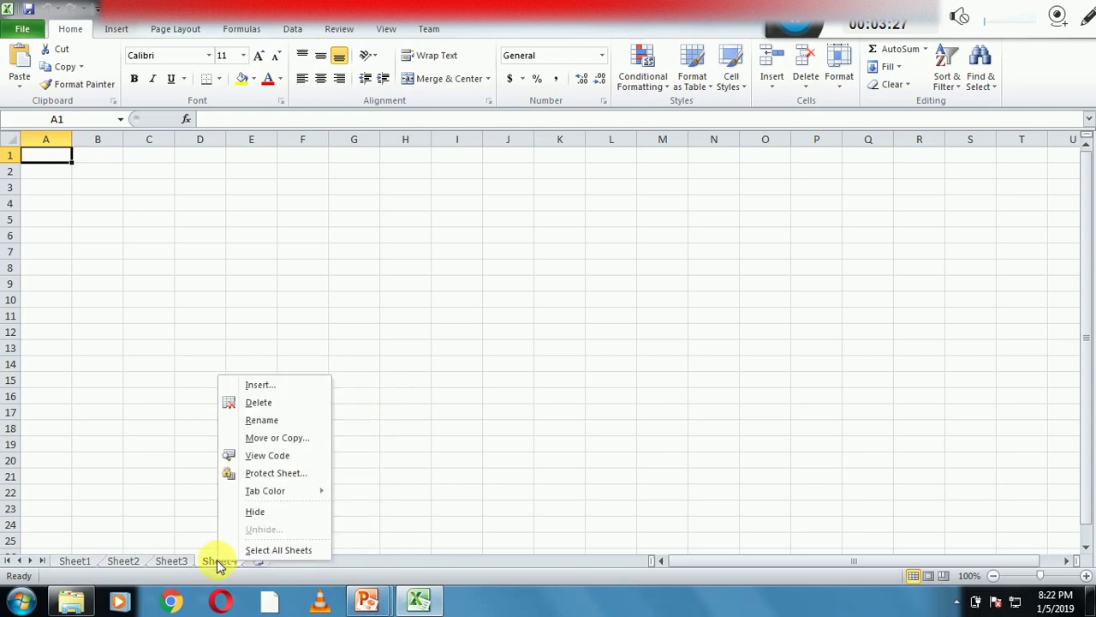
click(256, 403)
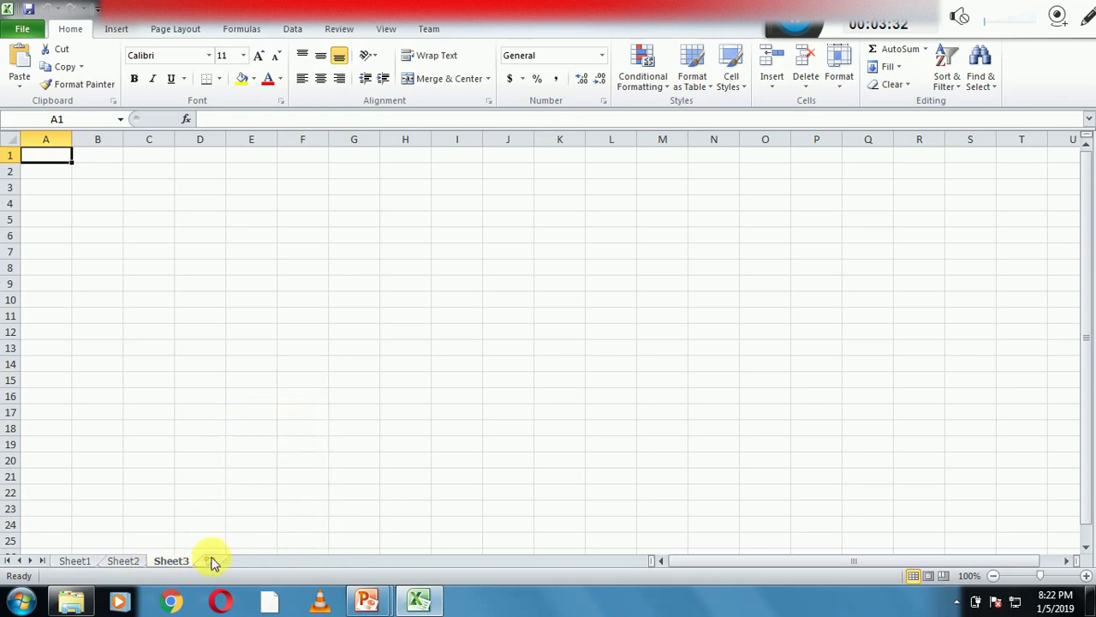
Step: Show the sixth slide task, 'How to rename worksheet from Excel workbook?', then return to Excel
mouse_move(364, 600)
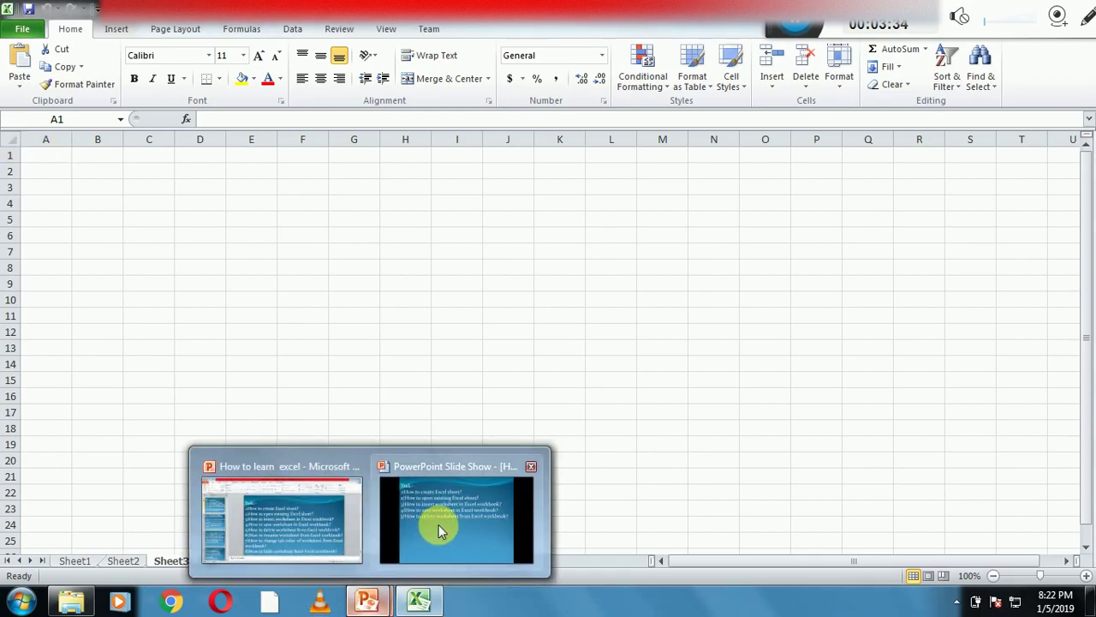
click(439, 524)
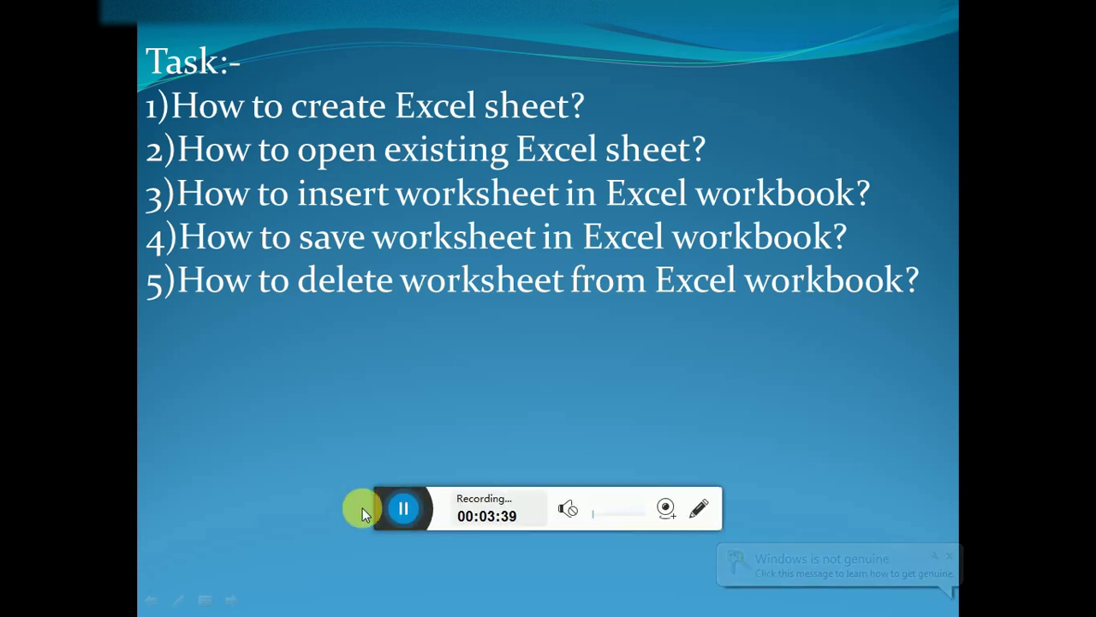
click(386, 496)
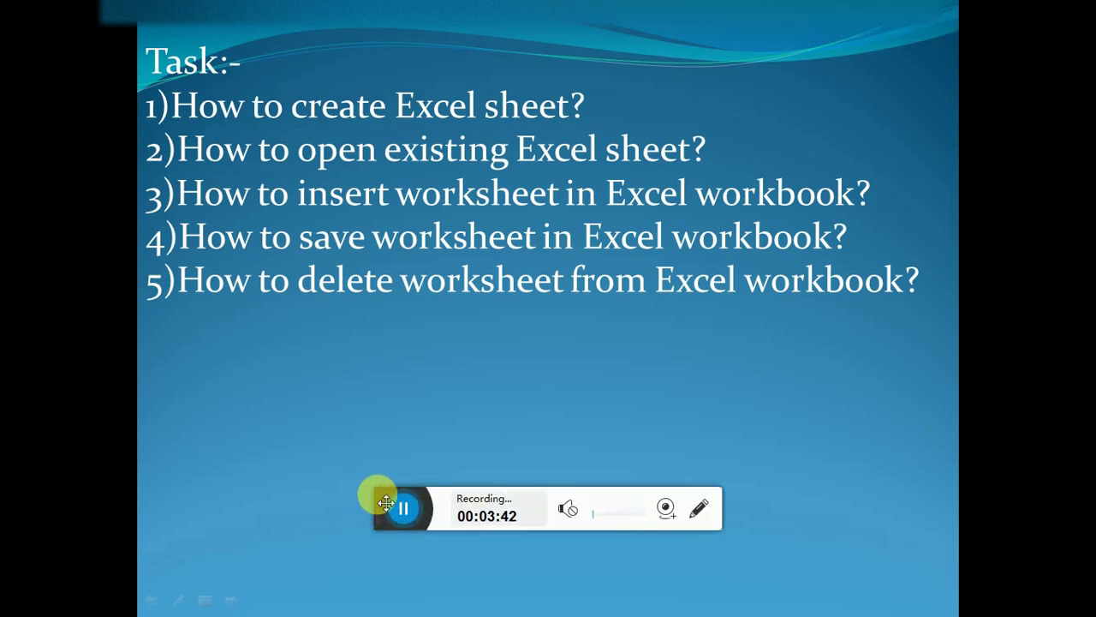
drag(382, 505, 593, 31)
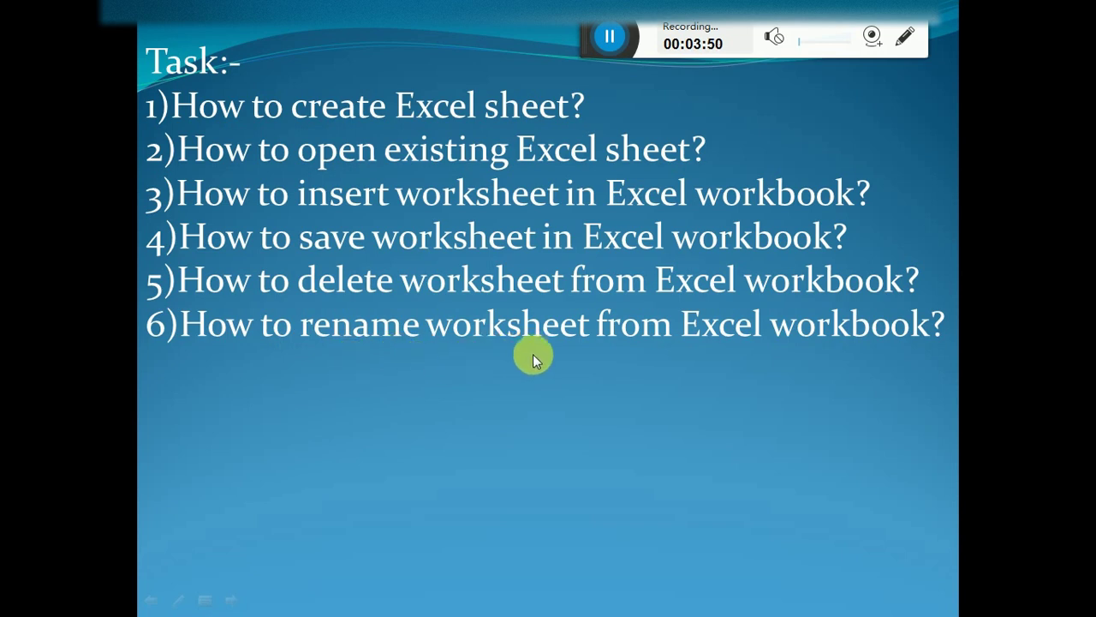
key(super)
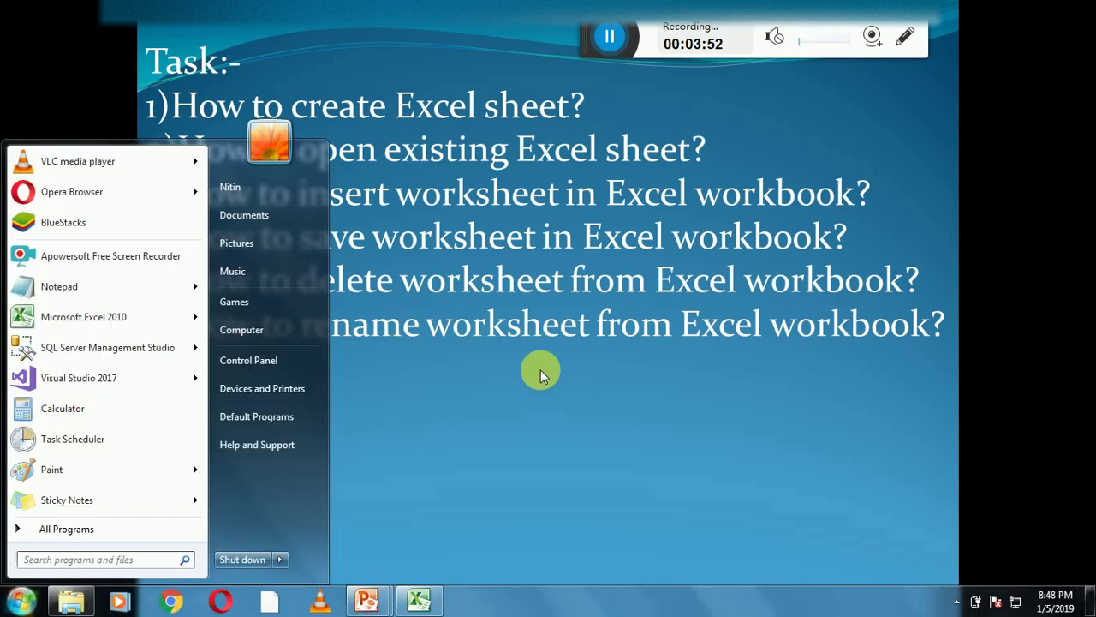
click(418, 597)
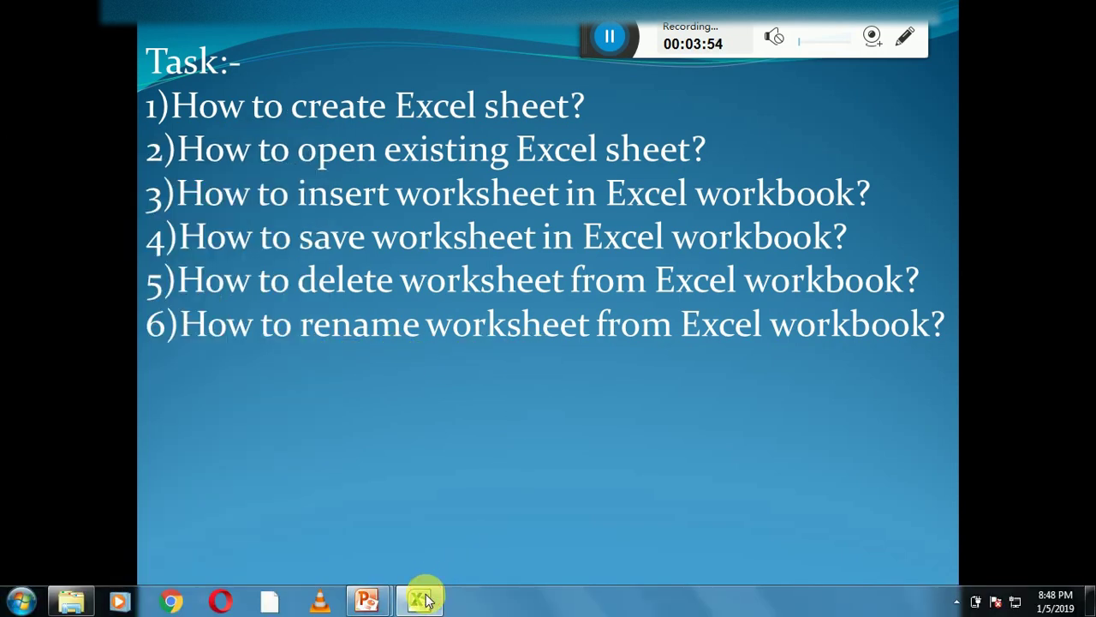
Step: Rename the Sheet1 worksheet to MySheet1
click(67, 565)
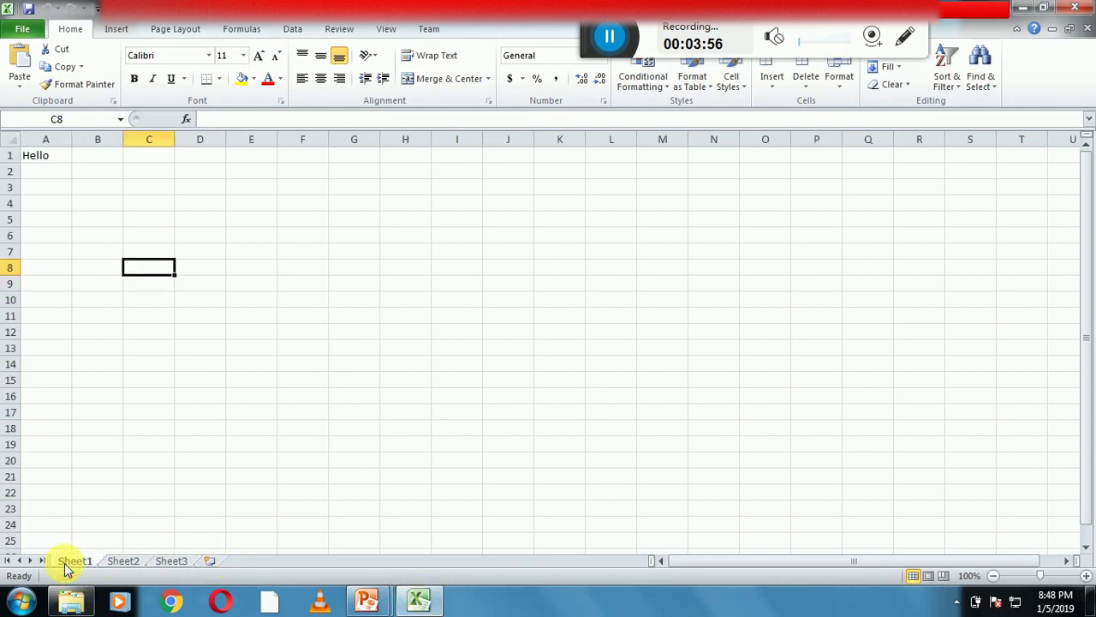
right_click(67, 565)
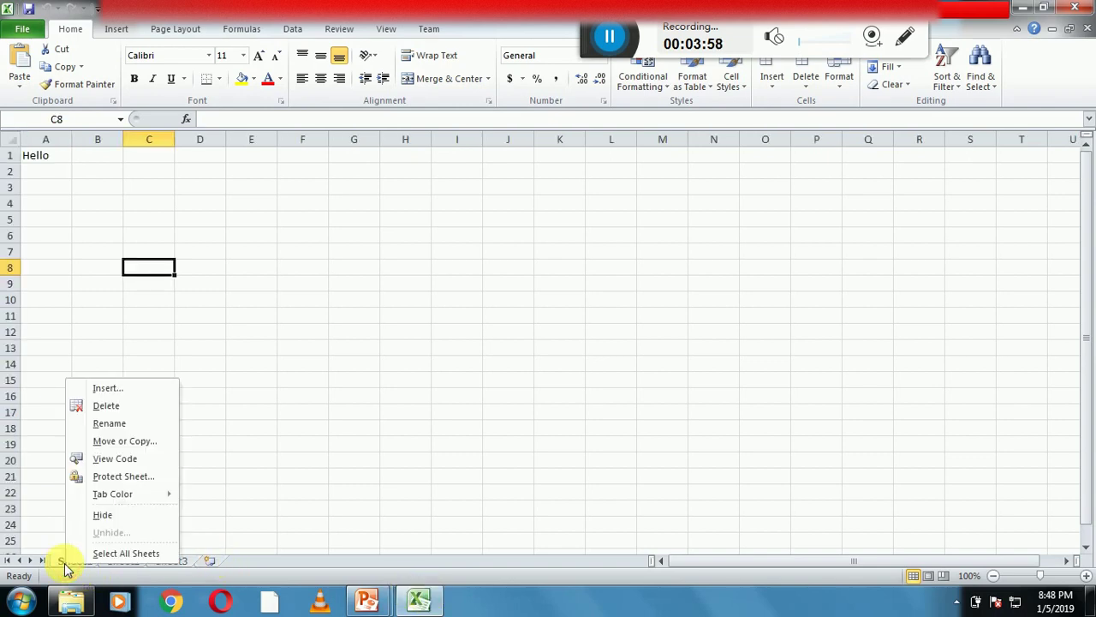
click(114, 426)
text(M)
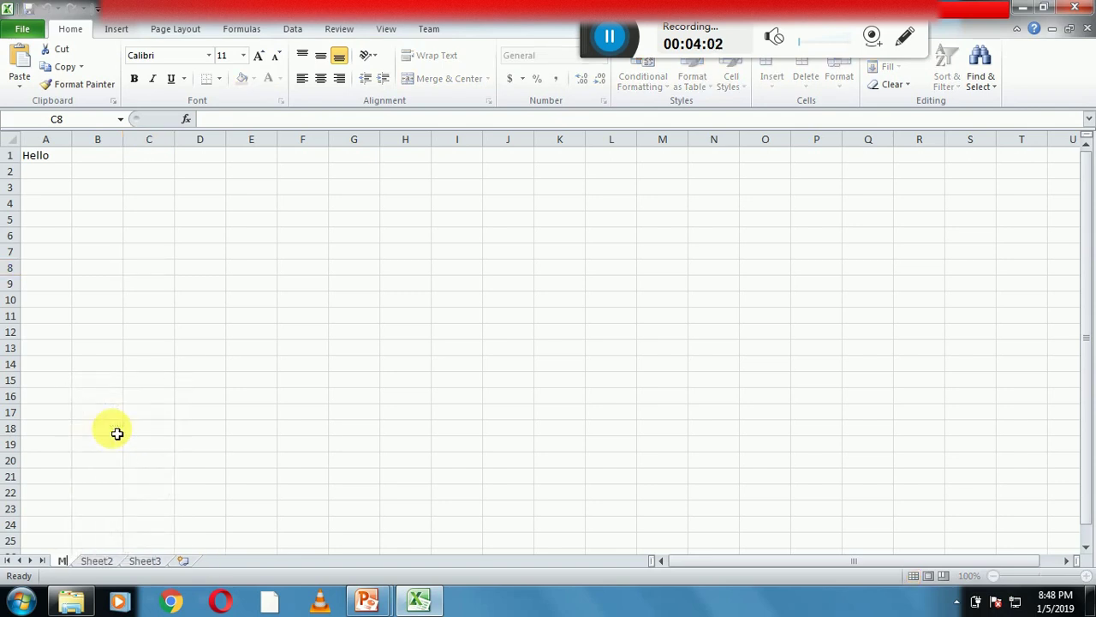
text(ySheet)
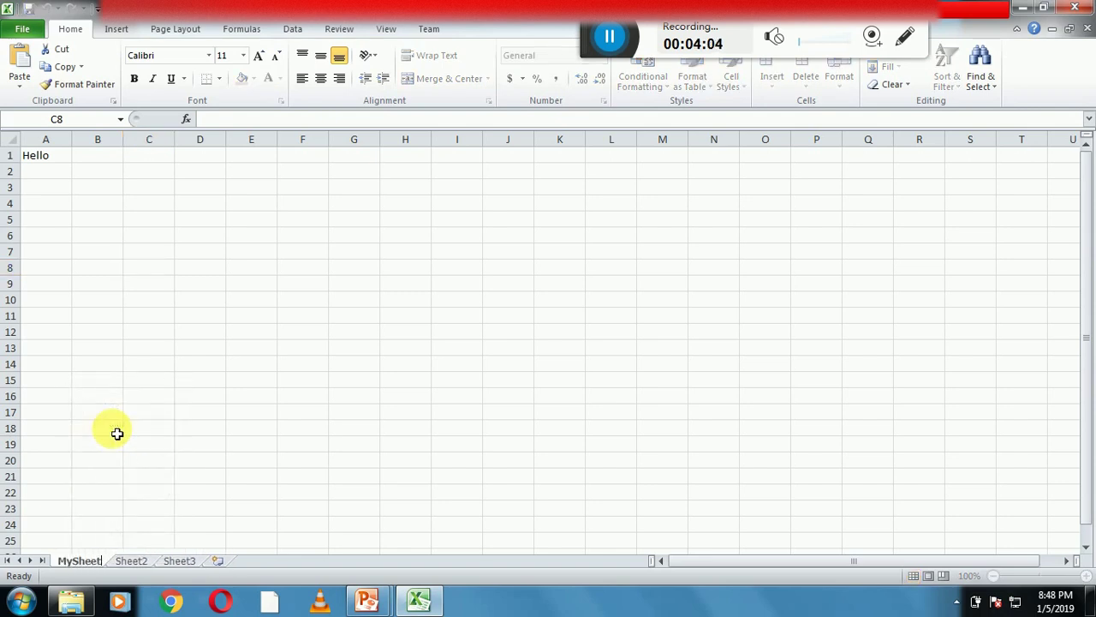
text(1)
key(Return)
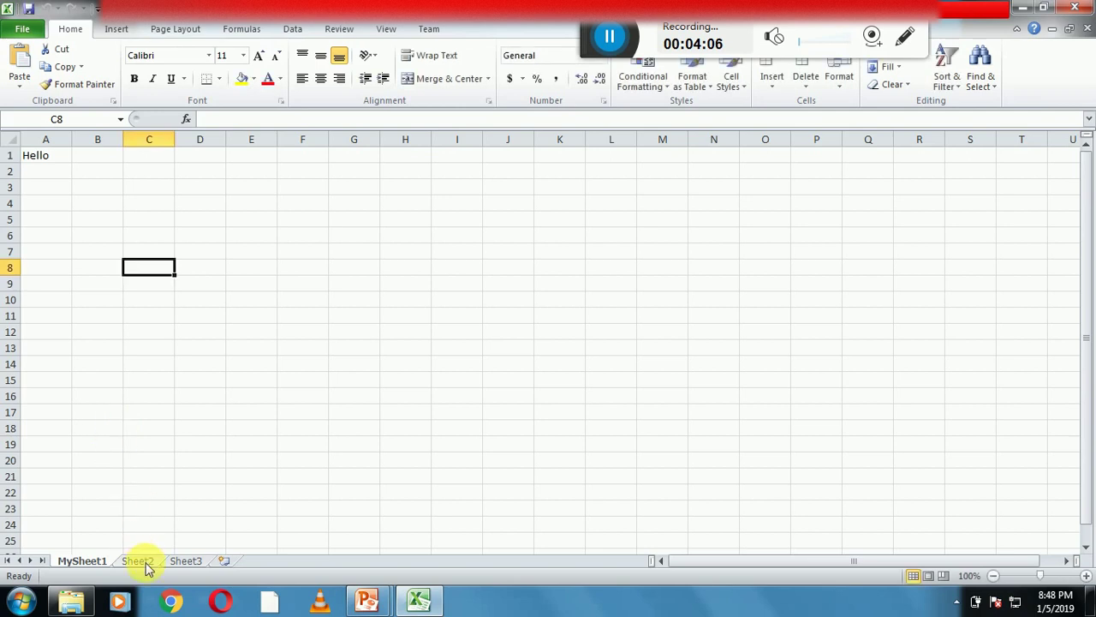
Step: Rename the Sheet2 worksheet to MySheet2
click(142, 561)
right_click(146, 565)
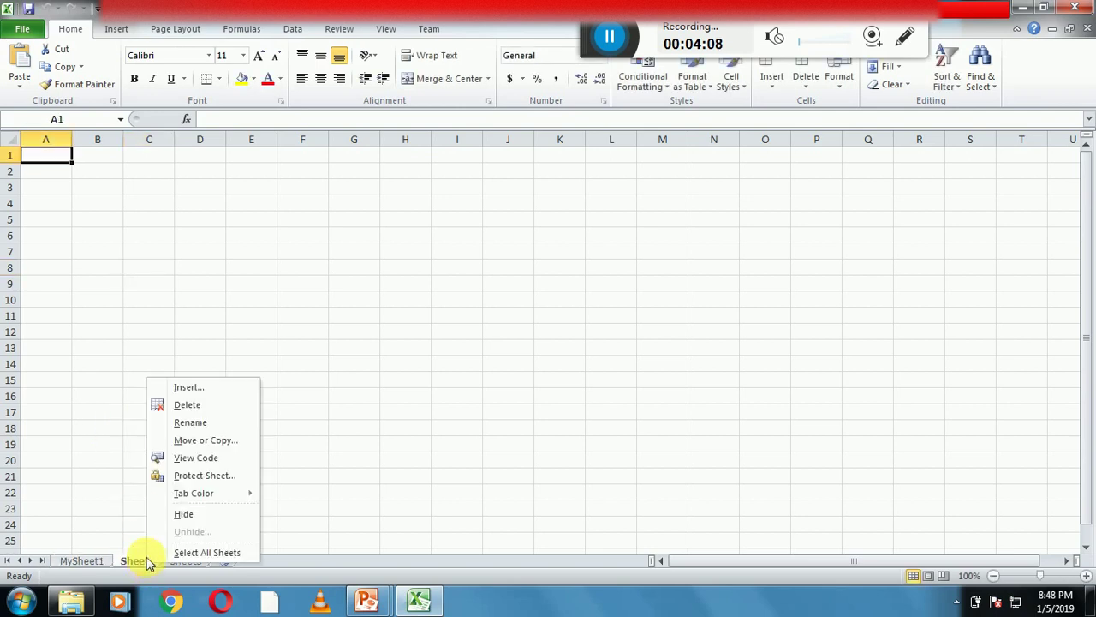
click(190, 421)
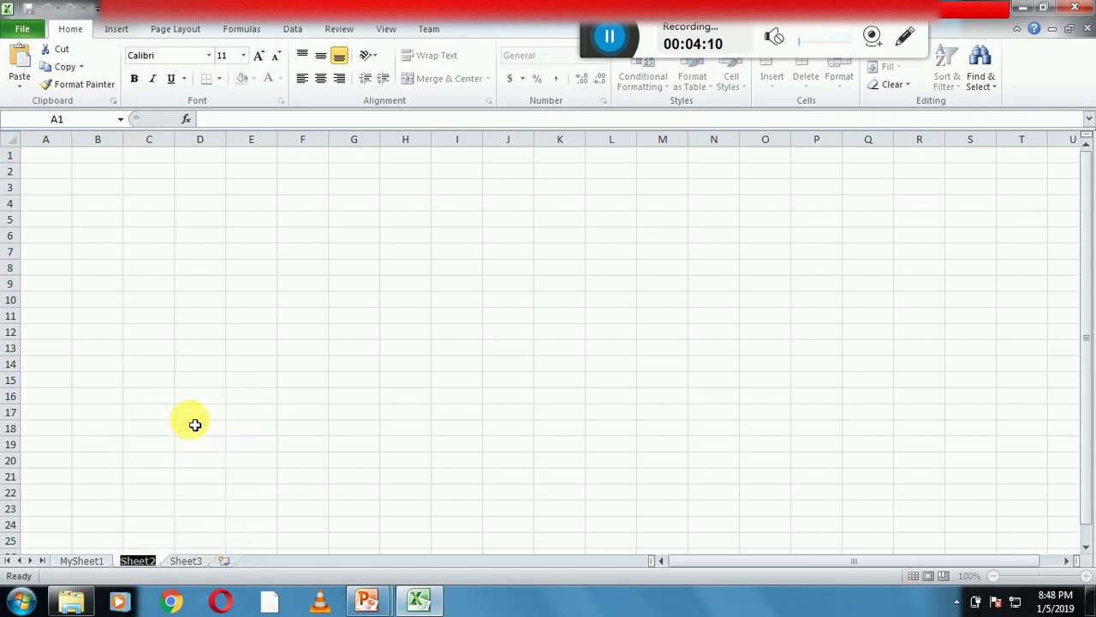
text(MyS)
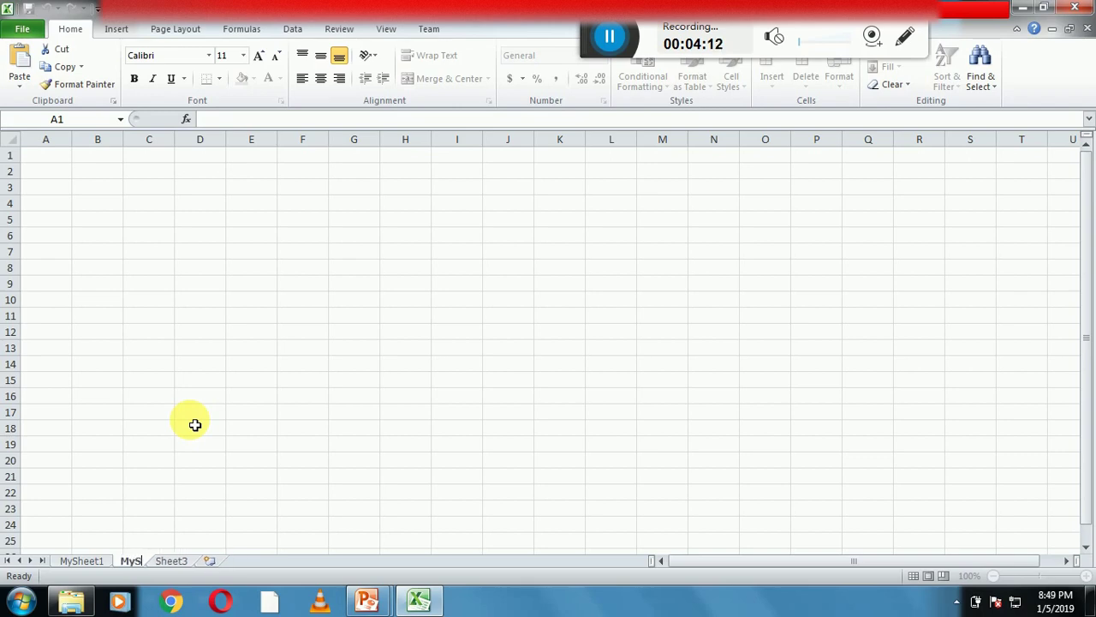
text(heet2)
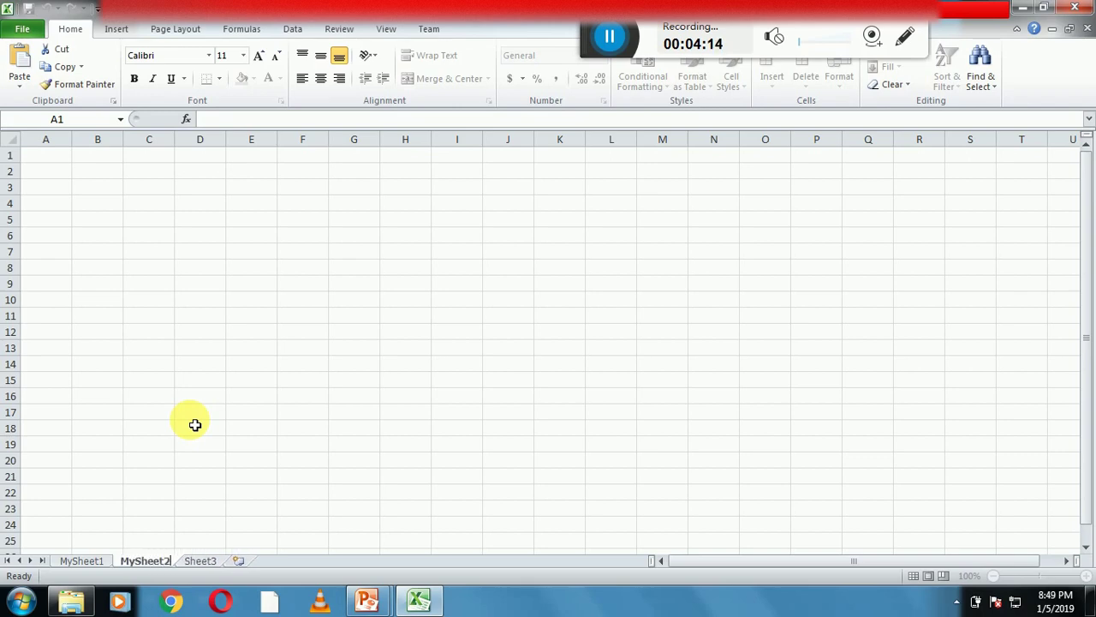
key(Return)
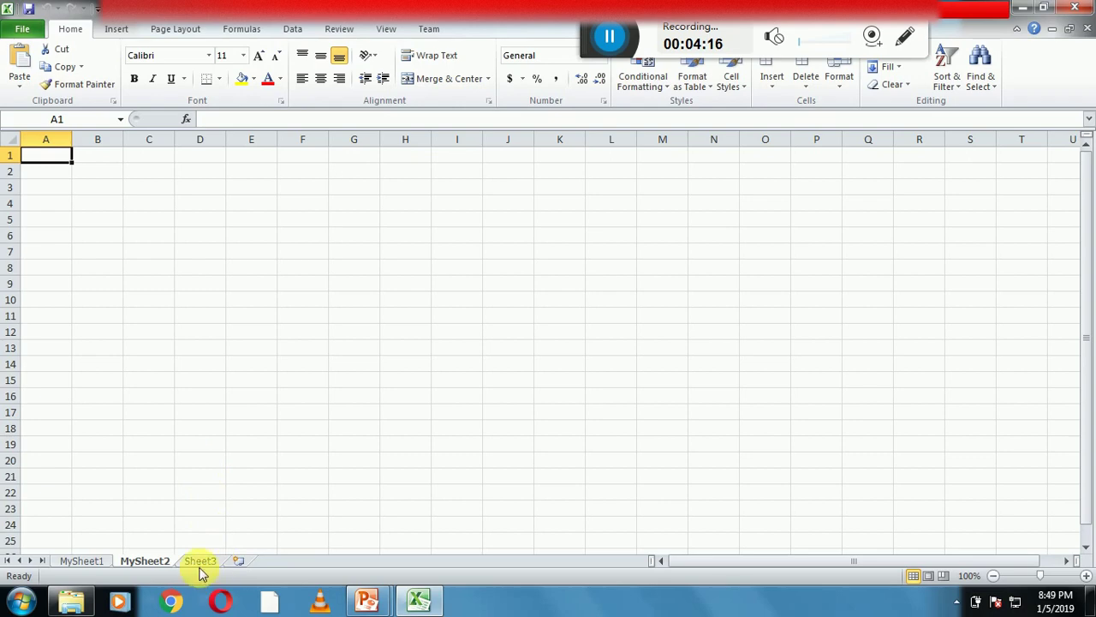
Step: Rename the Sheet3 worksheet to MySheet3
click(200, 562)
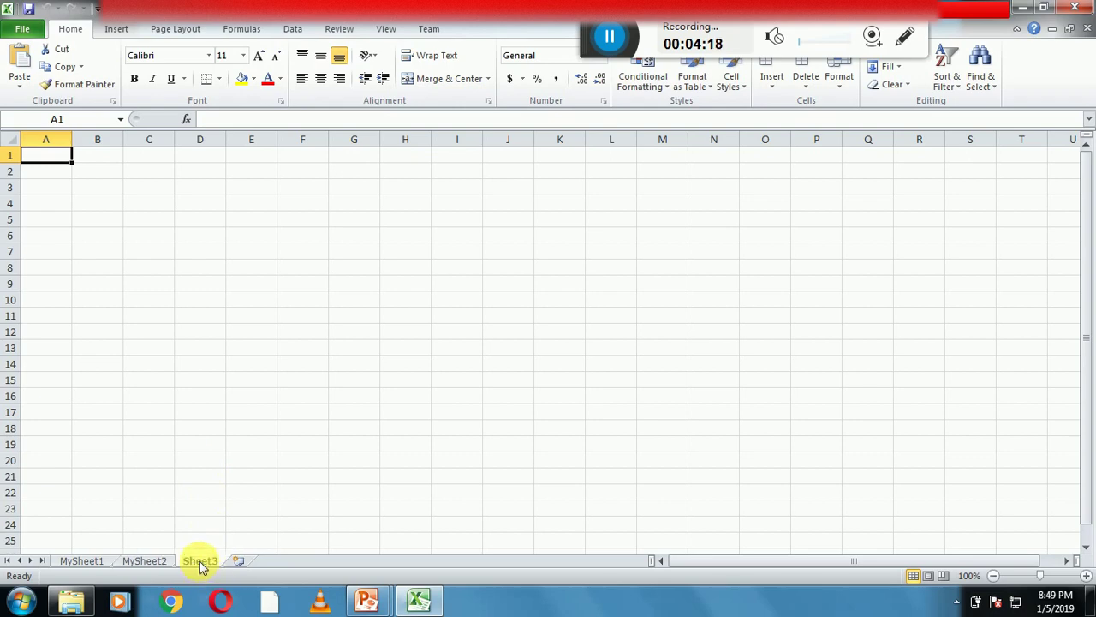
right_click(201, 566)
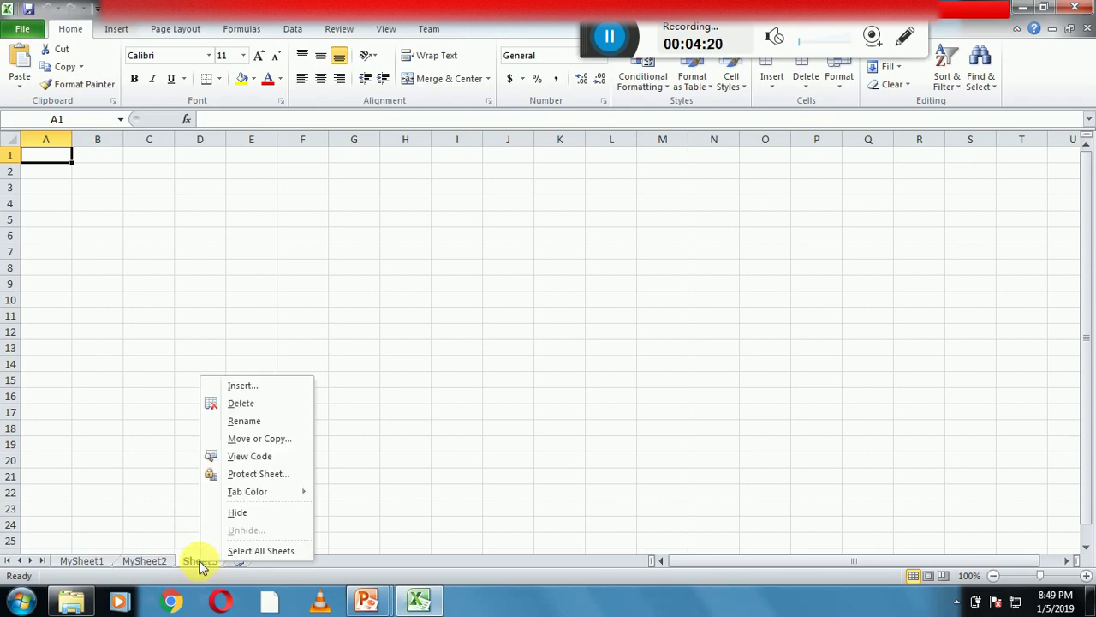
click(246, 422)
text(M)
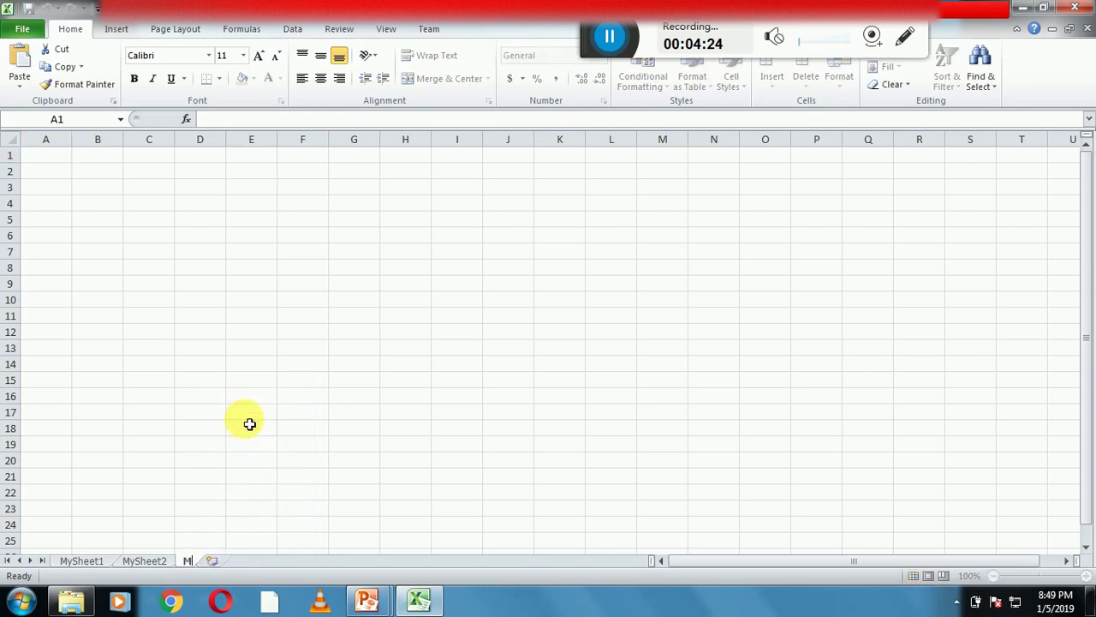
text(ySheet)
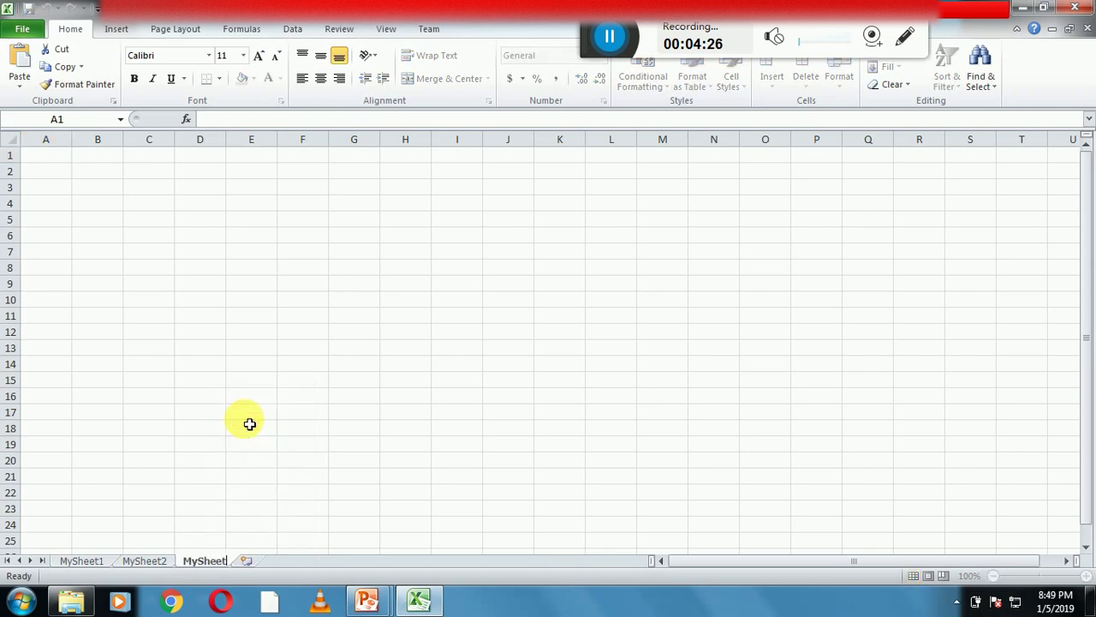
text(3)
key(Return)
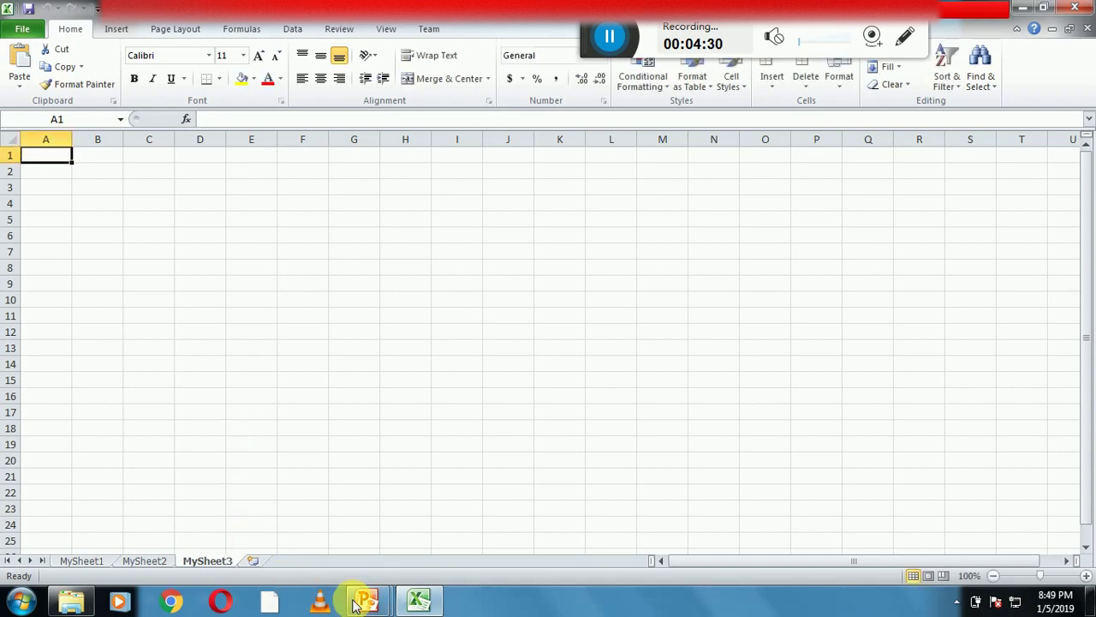
Step: Show the seventh slide task, about changing a worksheet's tab colour, then return to Excel
mouse_move(366, 604)
click(431, 556)
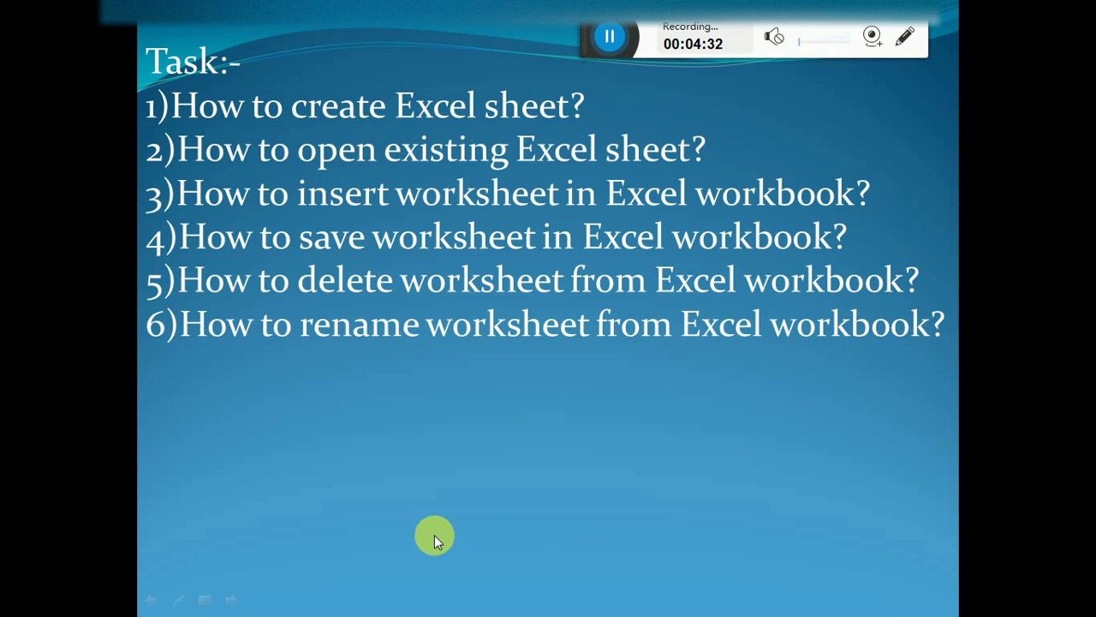
click(435, 534)
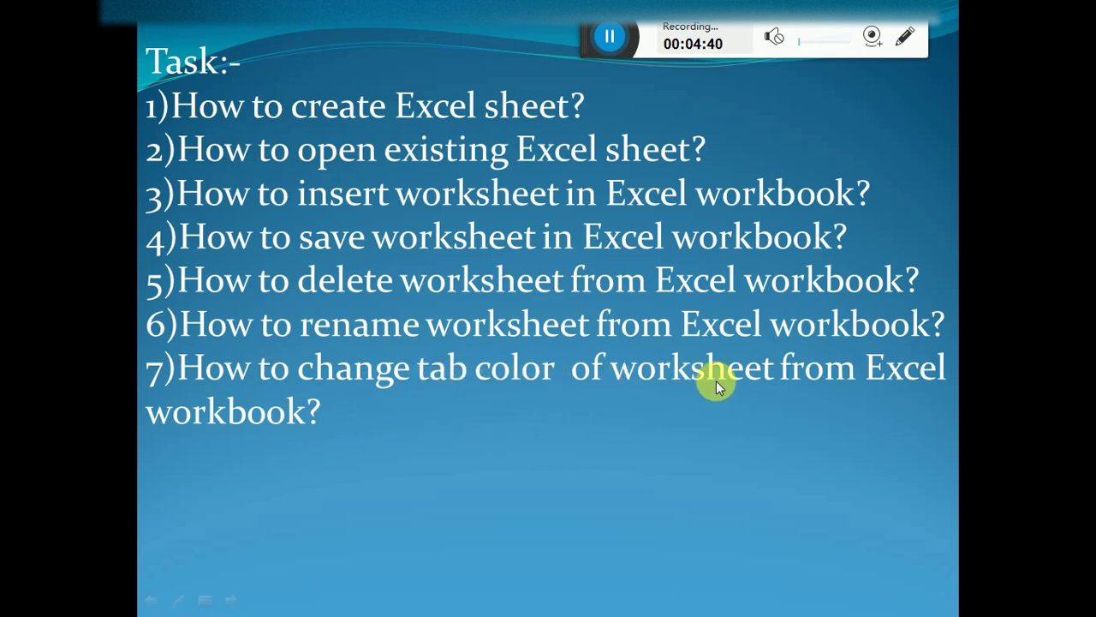
key(super)
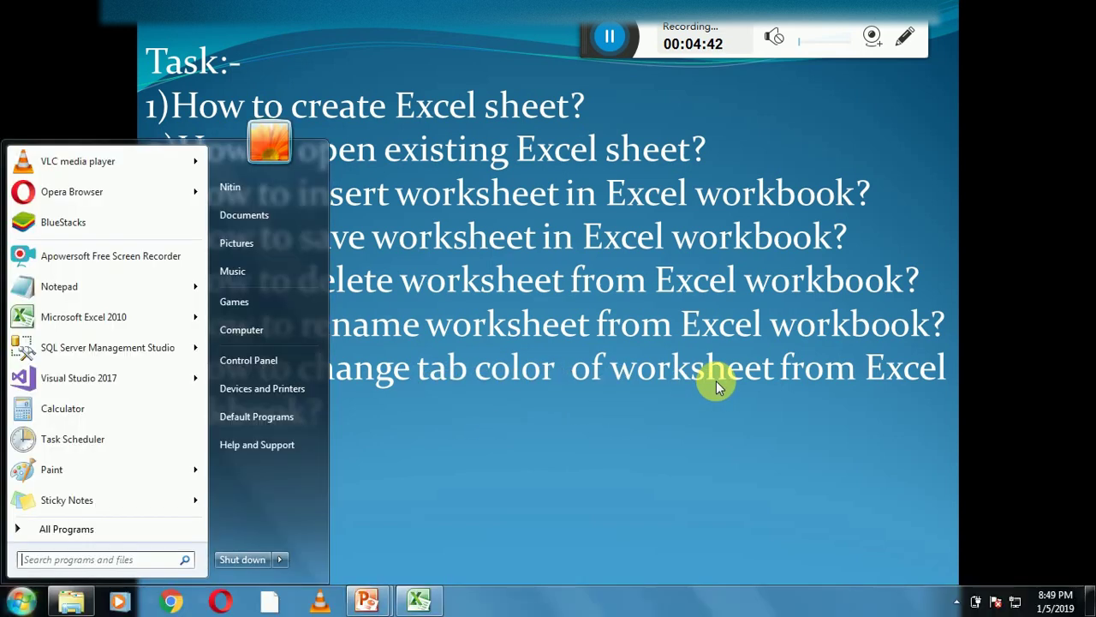
click(434, 604)
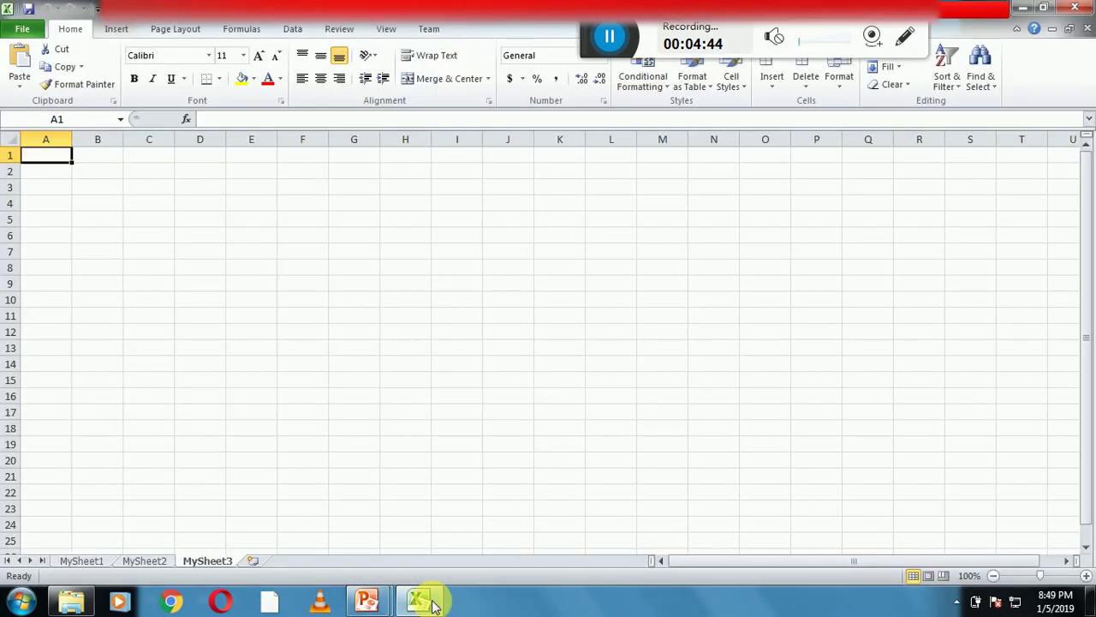
Step: Colour the MySheet1 tab red
click(84, 561)
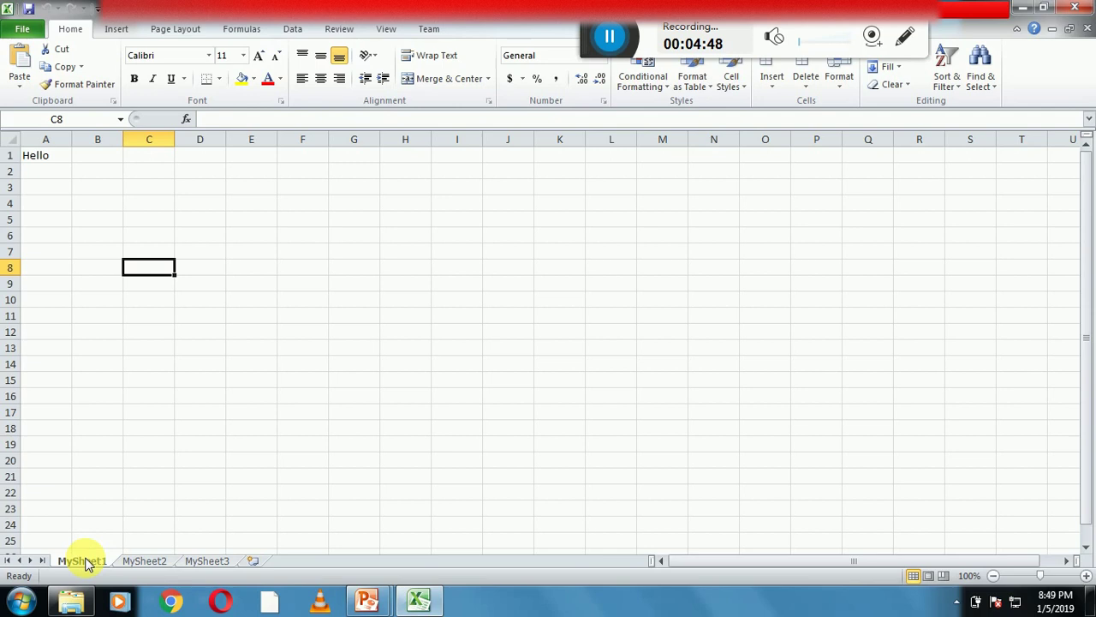
right_click(86, 563)
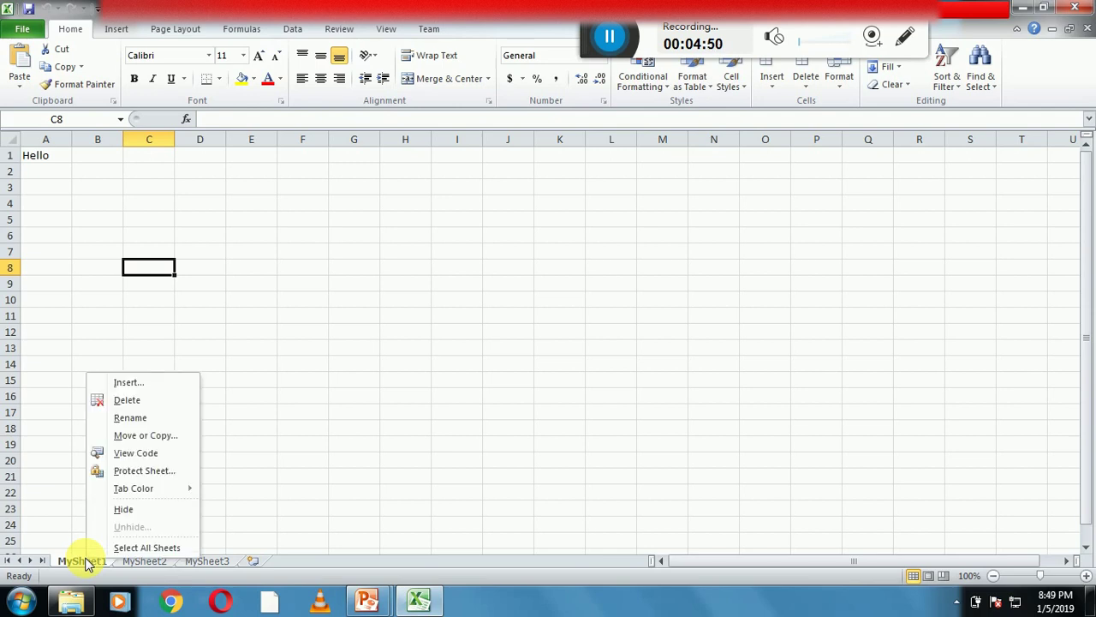
mouse_move(148, 495)
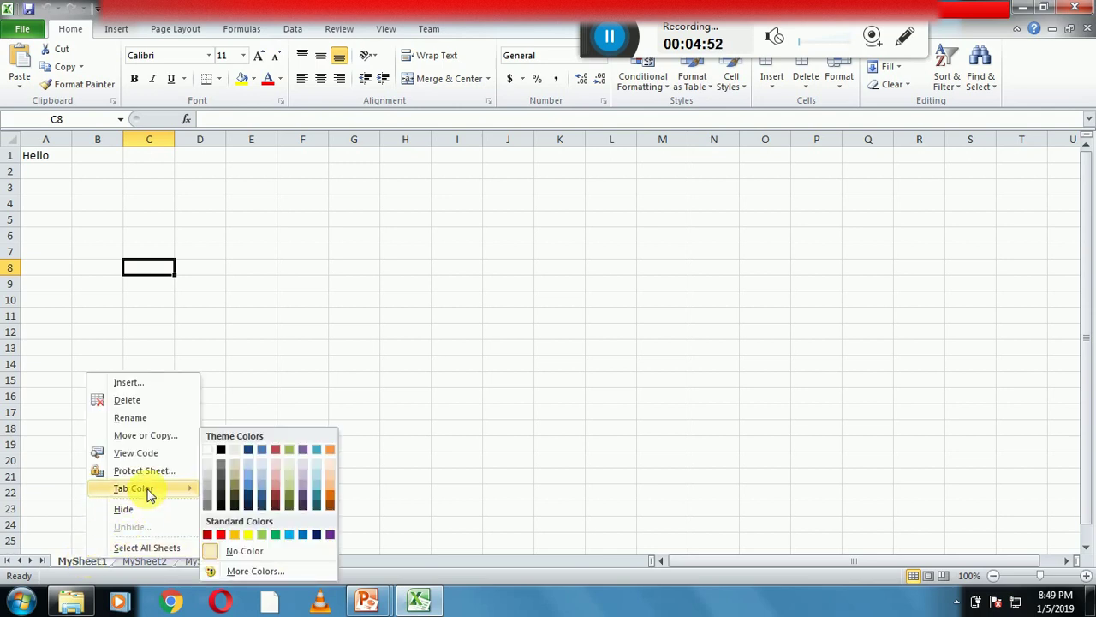
click(277, 489)
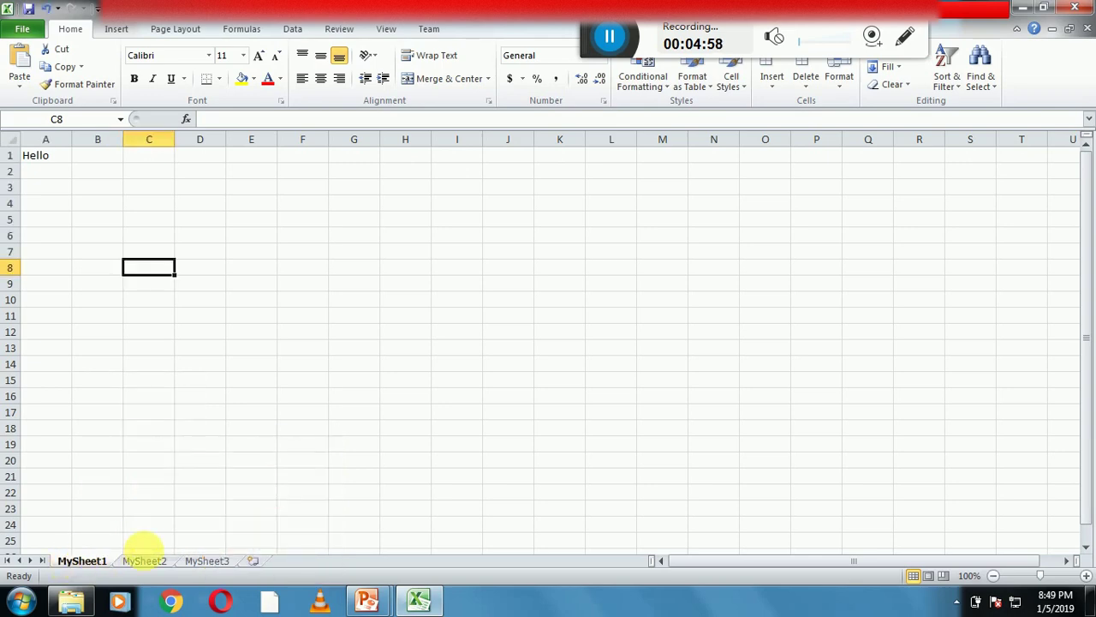
Step: Colour the MySheet2 tab purple
click(143, 562)
right_click(139, 563)
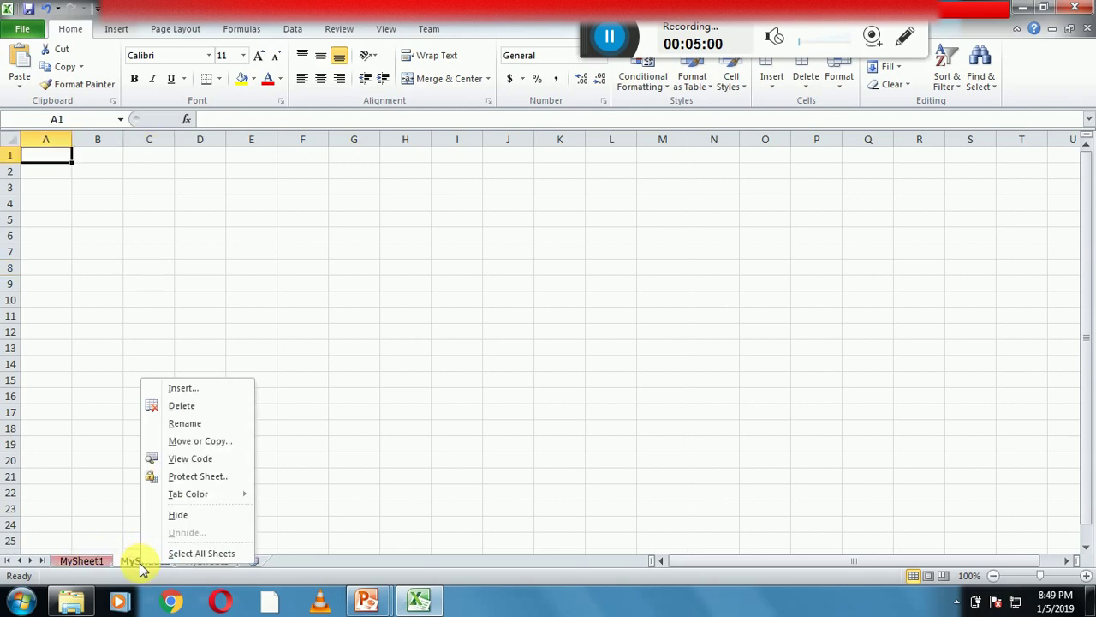
mouse_move(210, 493)
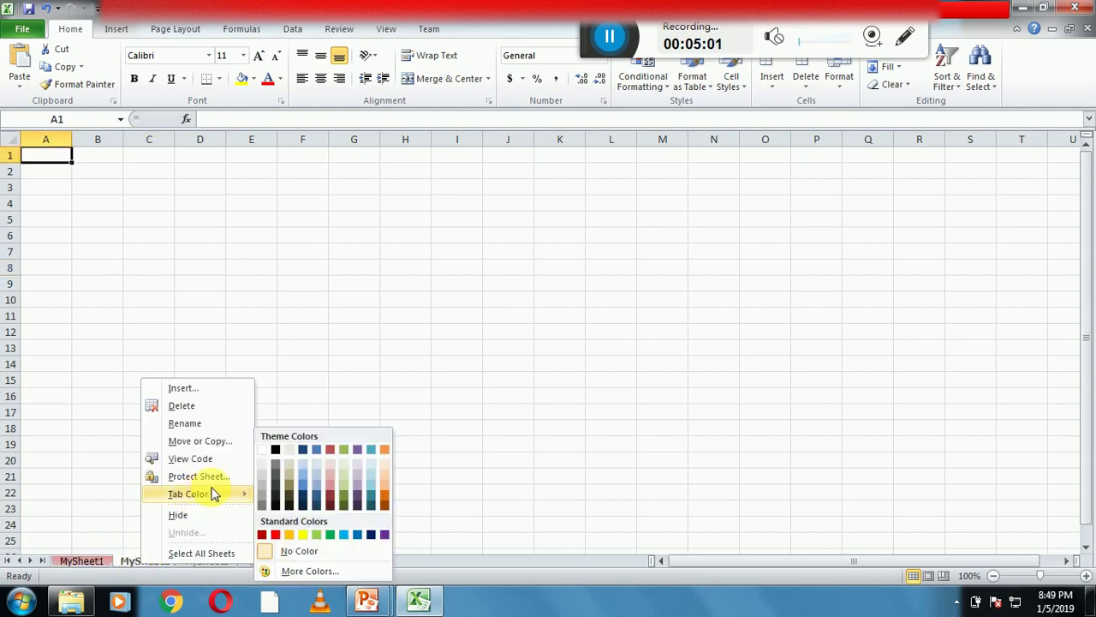
click(357, 495)
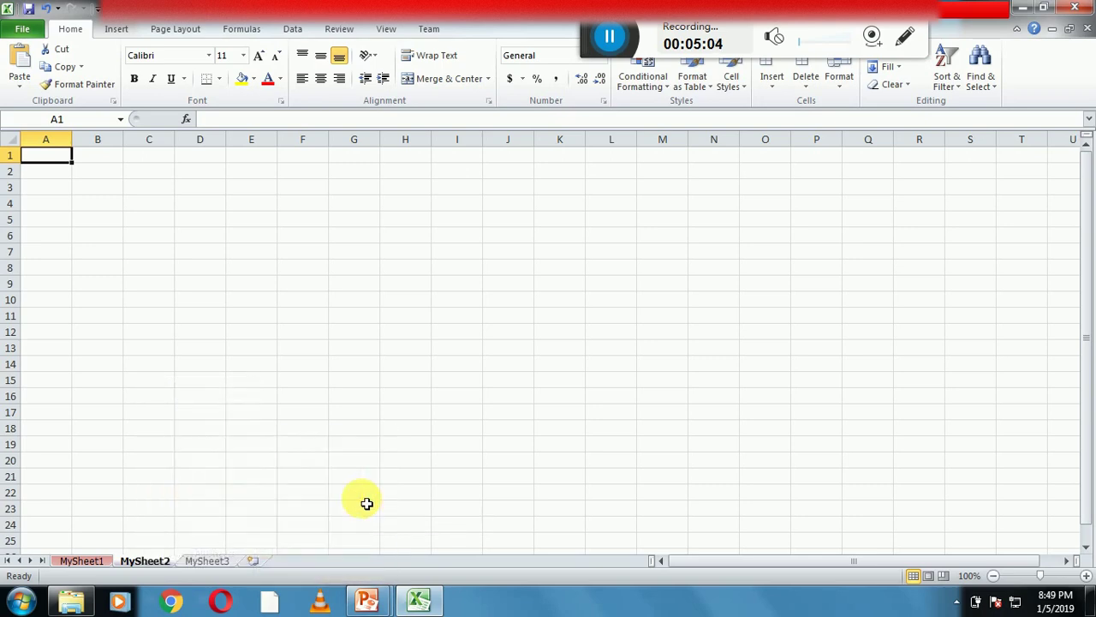
click(355, 492)
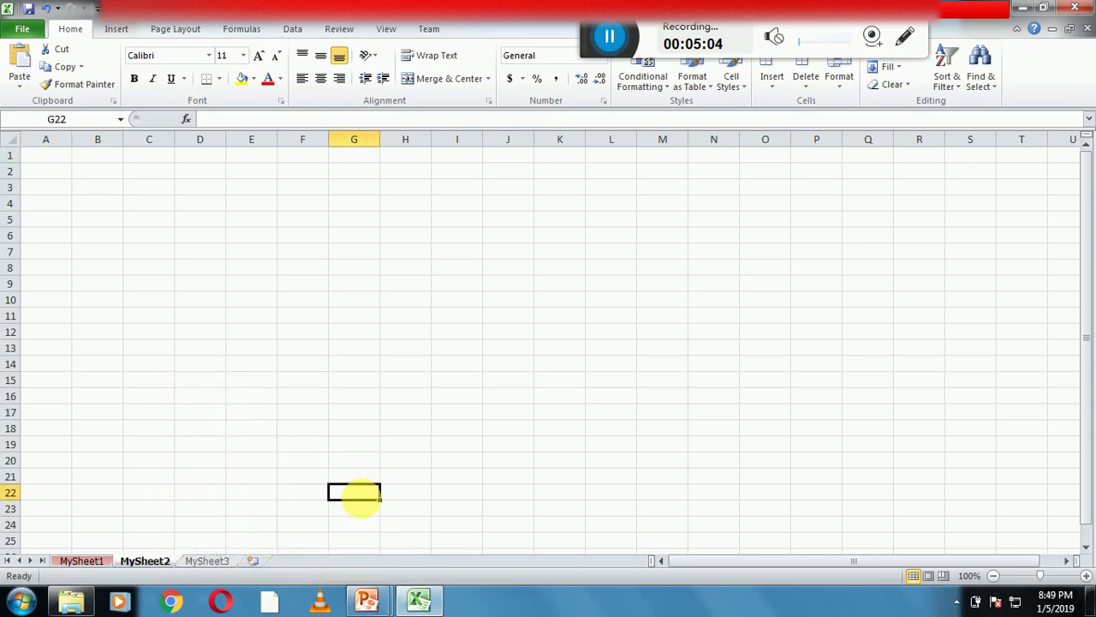
Step: Colour the MySheet3 tab orange and switch to MySheet2 to show it
click(207, 561)
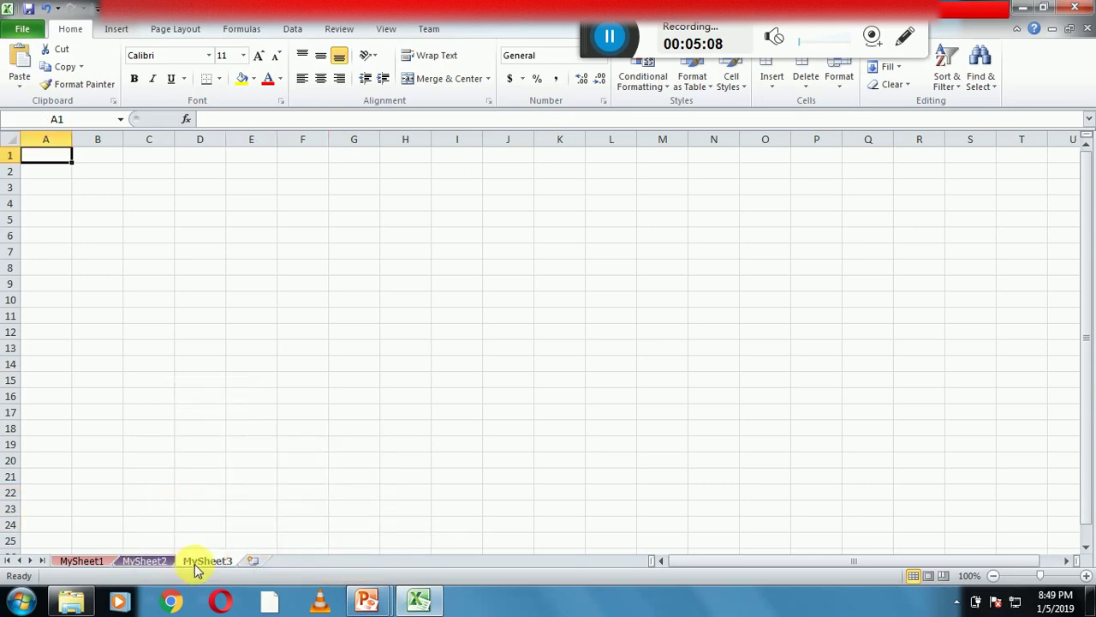
right_click(206, 565)
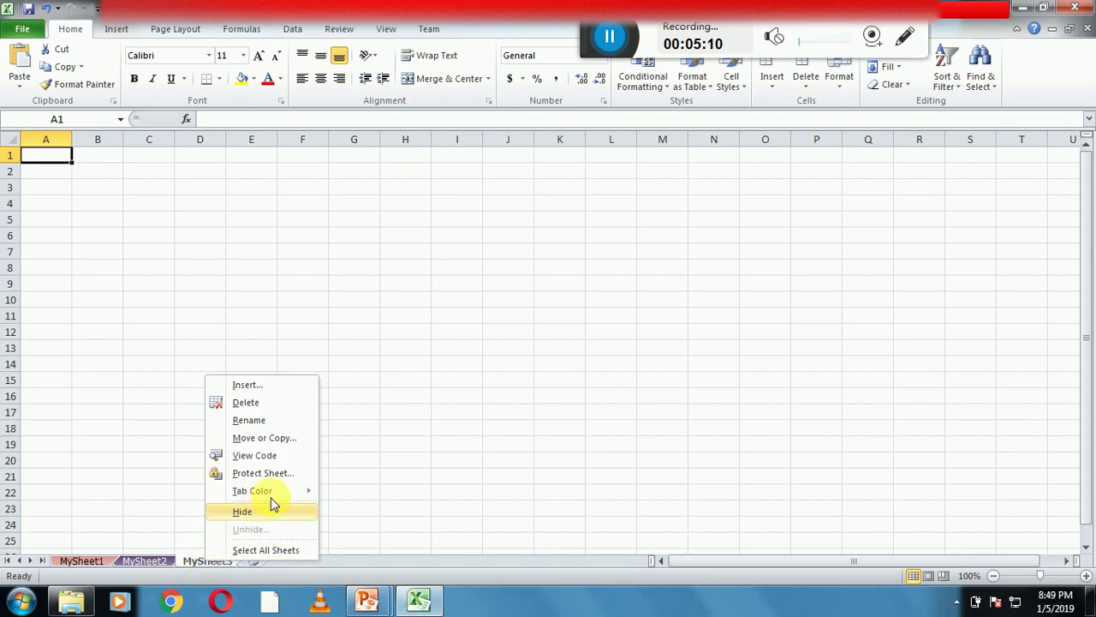
mouse_move(285, 495)
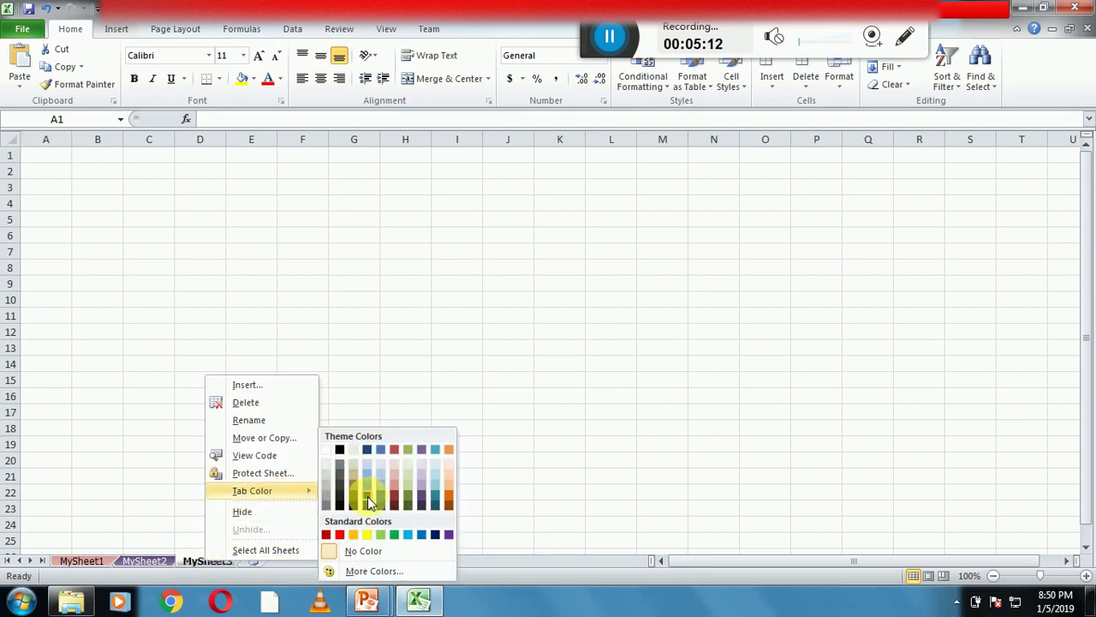
click(452, 507)
click(410, 510)
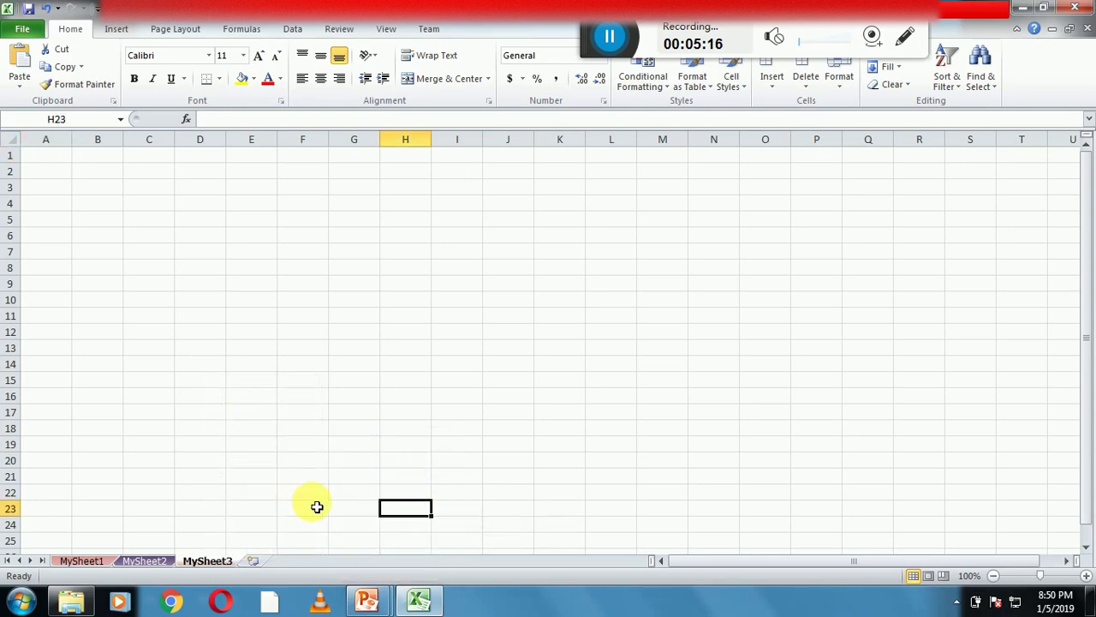
click(251, 444)
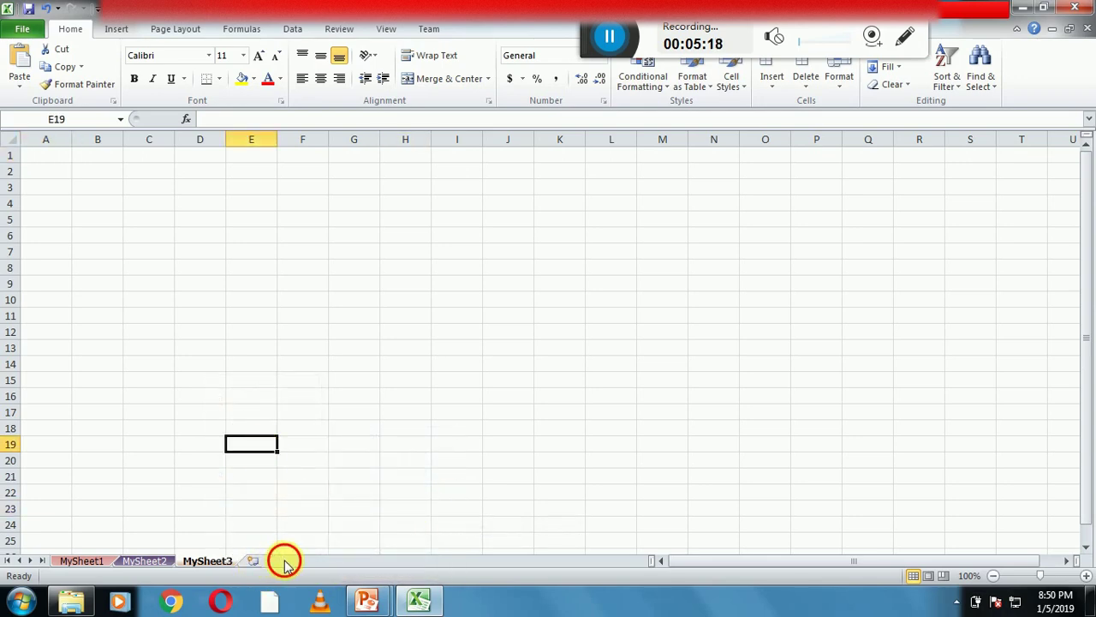
click(144, 562)
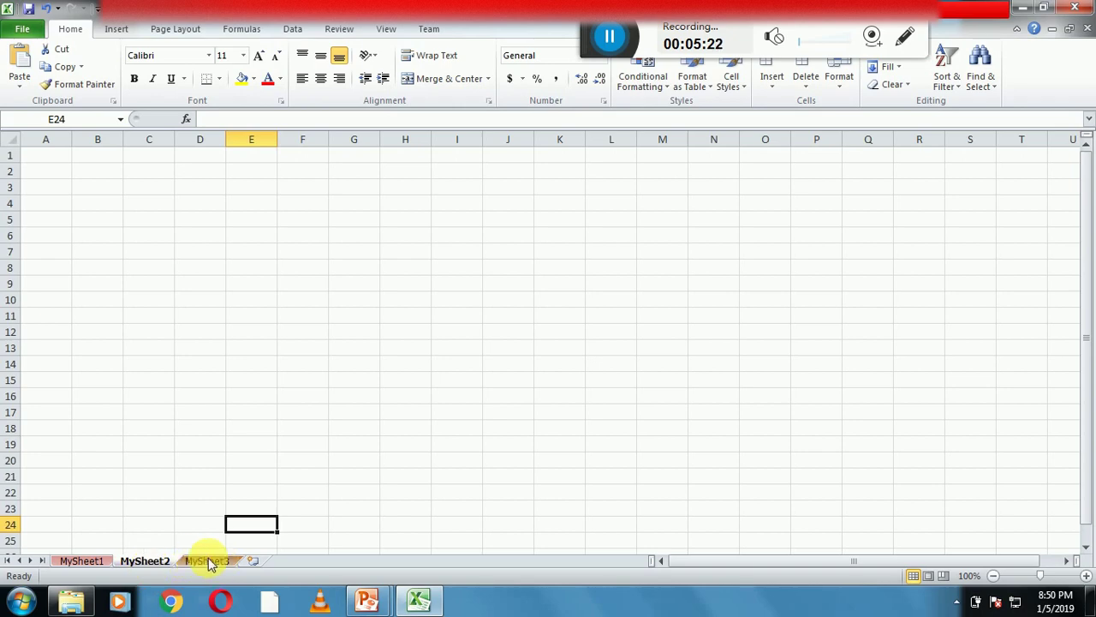
Step: Show the eighth slide task, 'How to hide worksheet from Excel workbook?', then return to Excel
mouse_move(366, 599)
click(454, 539)
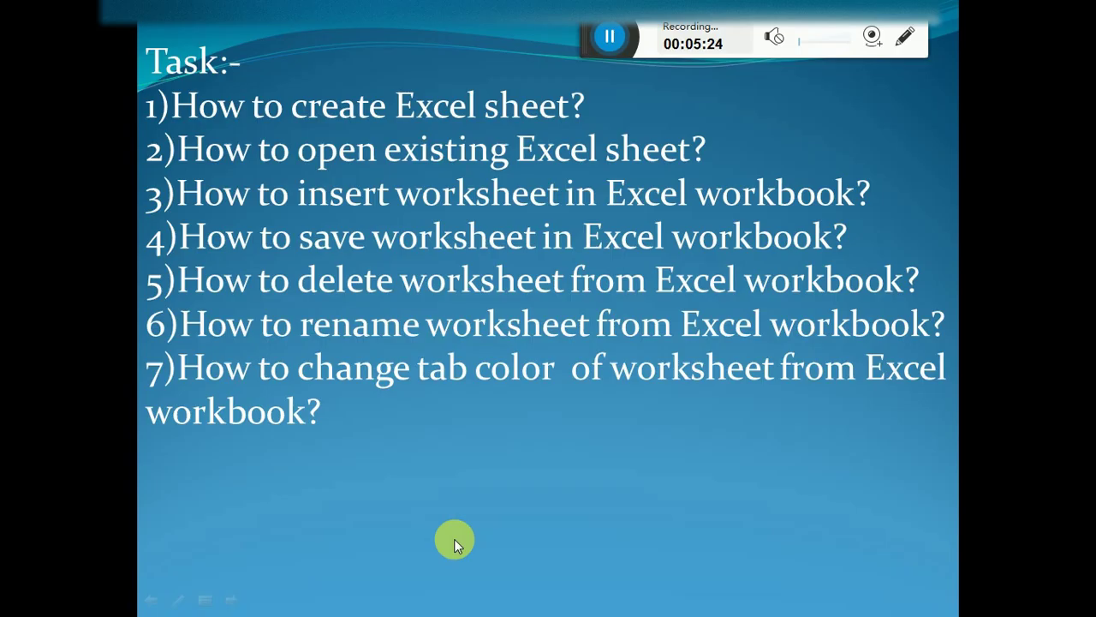
click(454, 538)
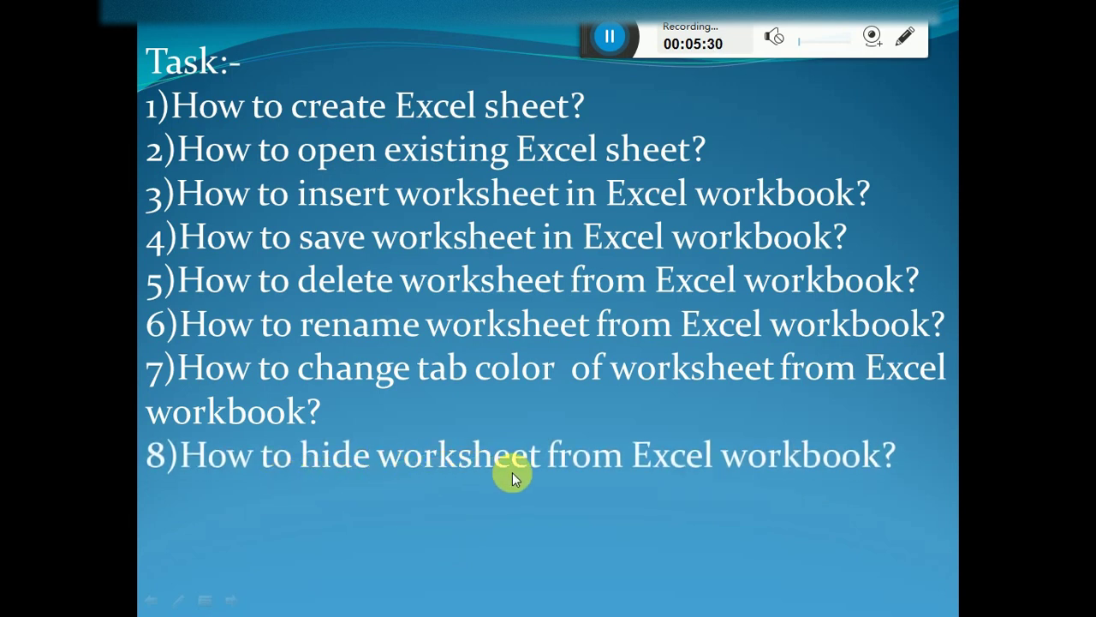
key(super)
click(418, 600)
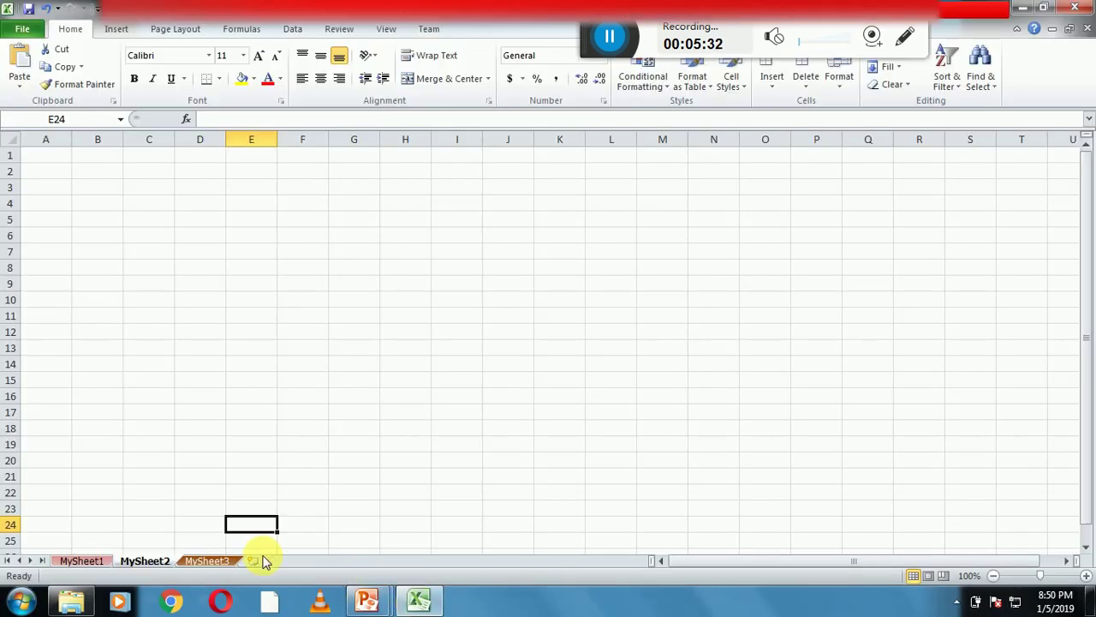
Step: Hide the MySheet3 and MySheet2 worksheets, leaving only MySheet1 visible
click(215, 561)
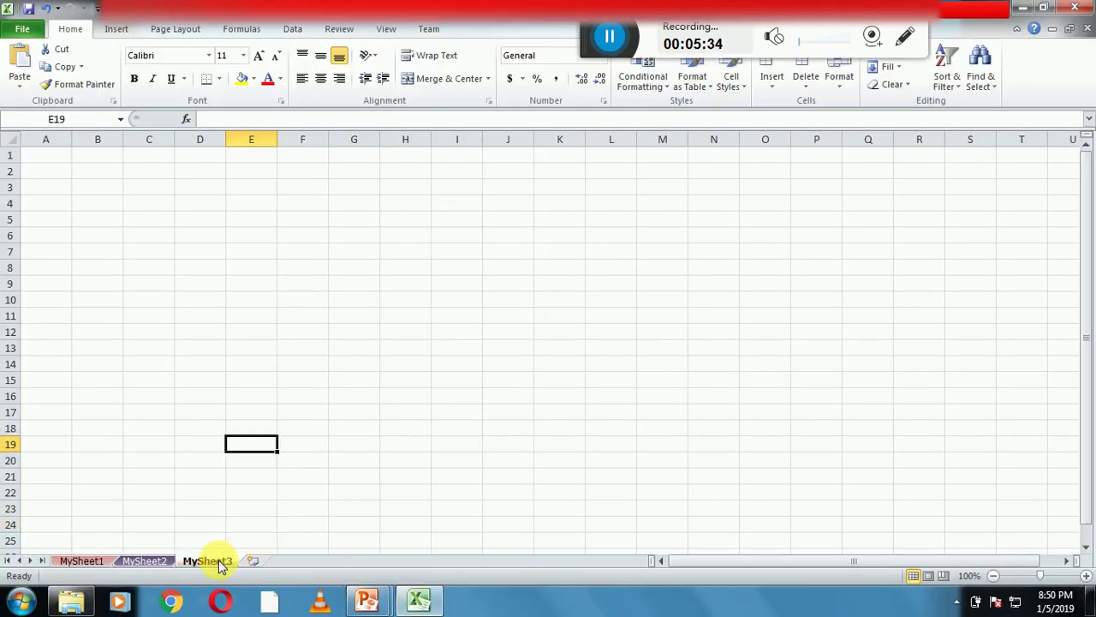
right_click(220, 566)
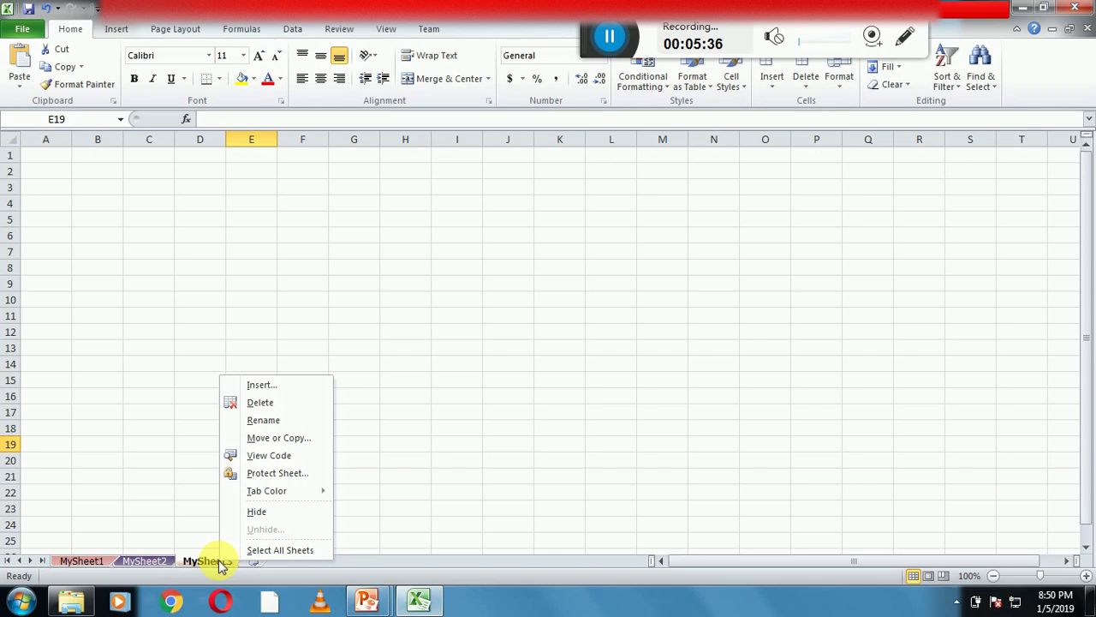
click(261, 512)
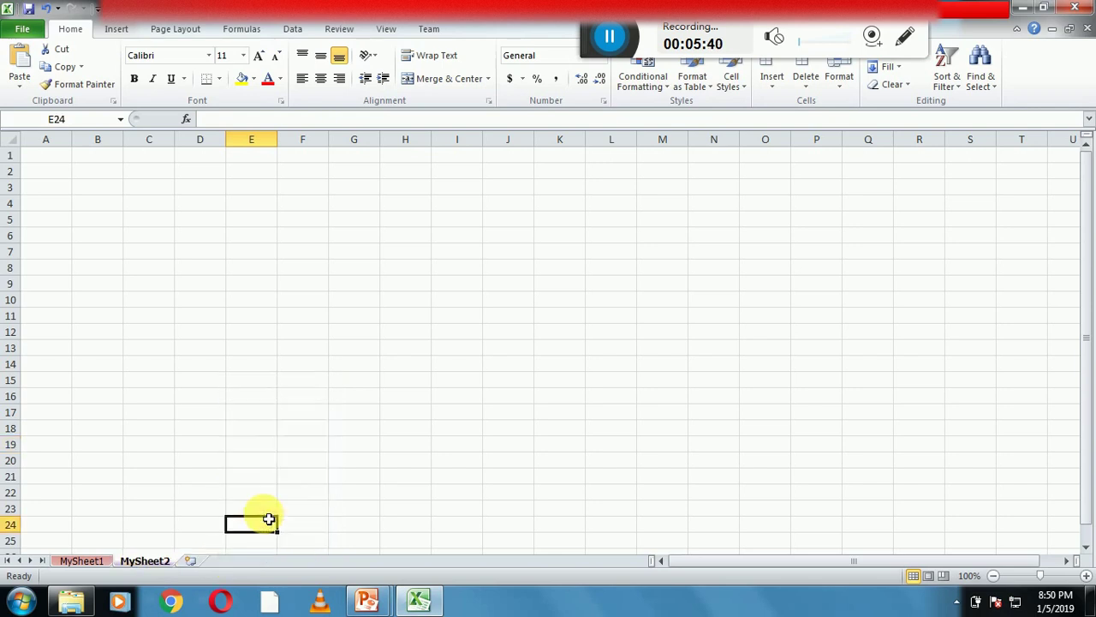
right_click(143, 567)
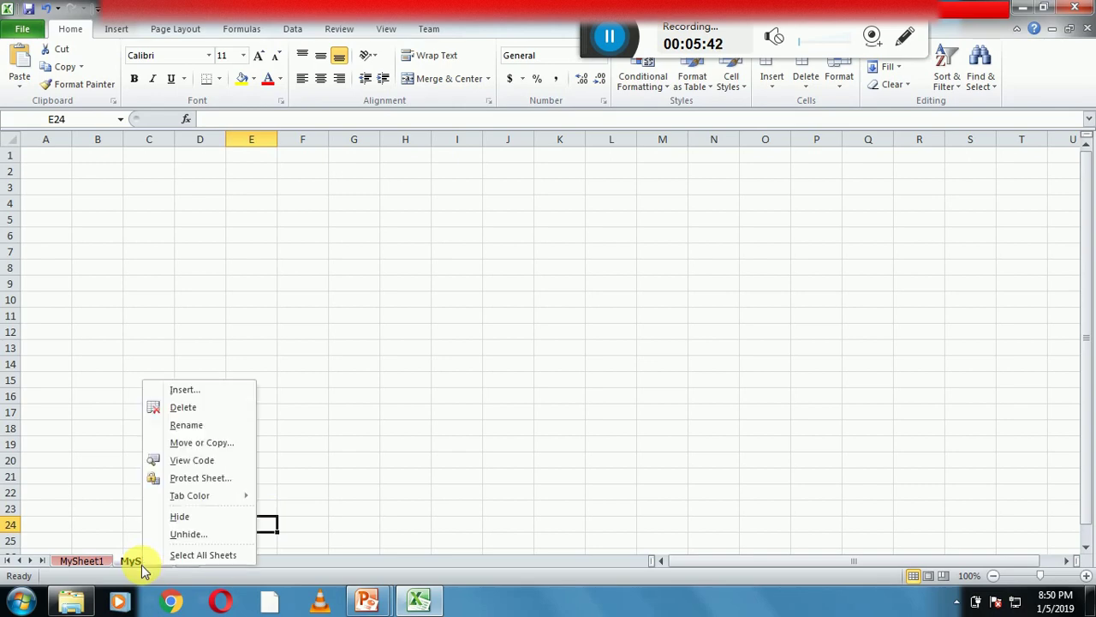
click(181, 518)
Step: Show the ninth slide task, 'How to unhide worksheet from Excel workbook?', then leave the slide show
mouse_move(386, 610)
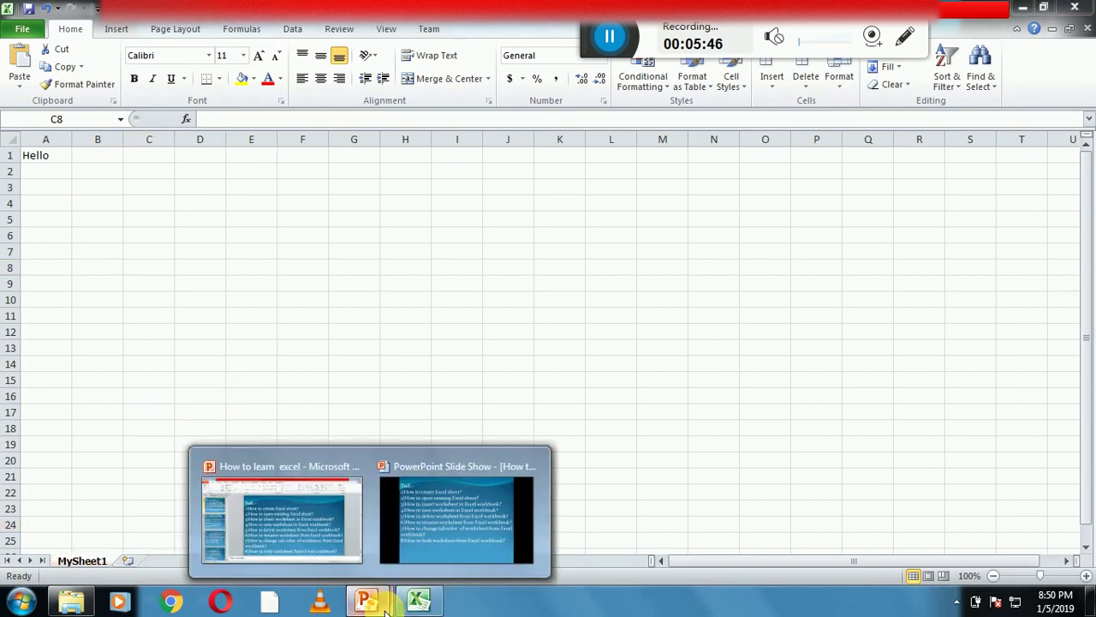
click(453, 524)
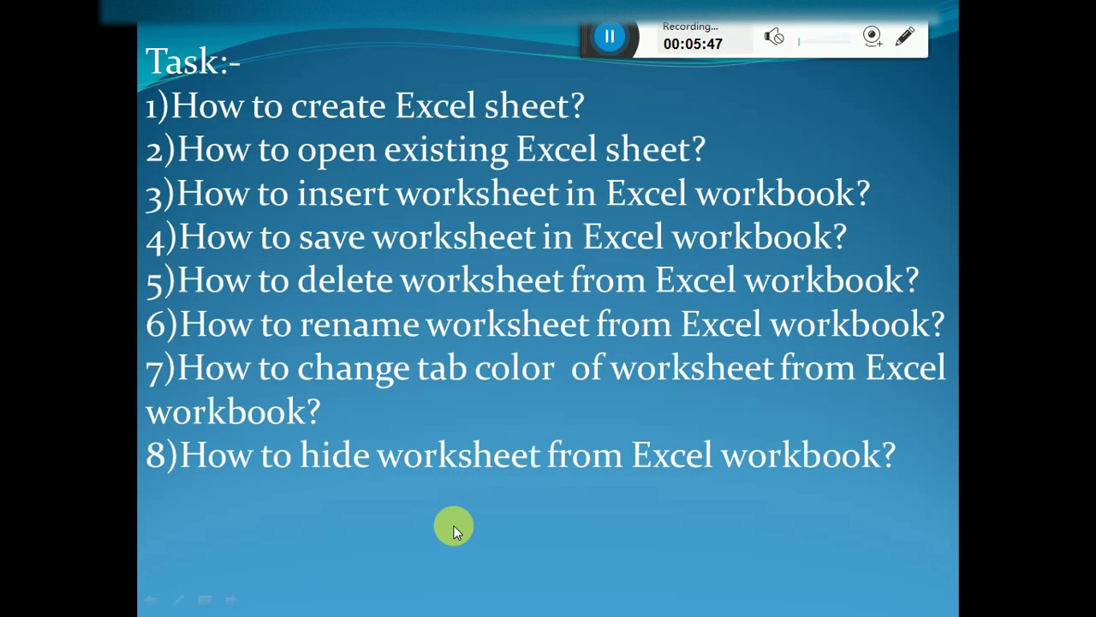
click(314, 512)
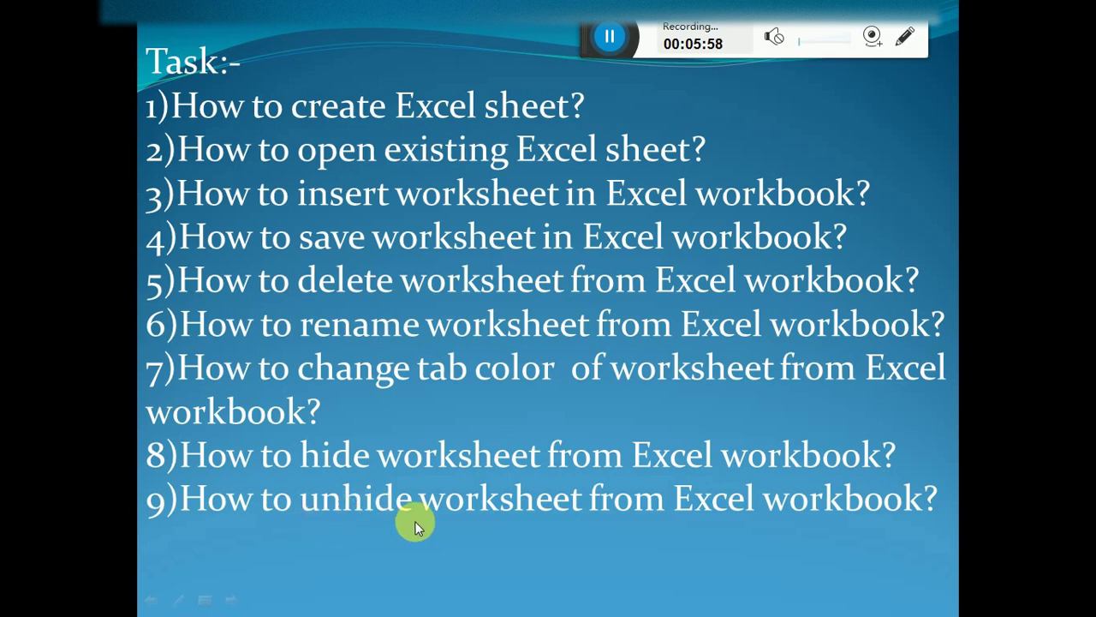
key(super)
Step: Unhide MySheet2 and then MySheet3 so all three coloured tabs are visible
click(419, 599)
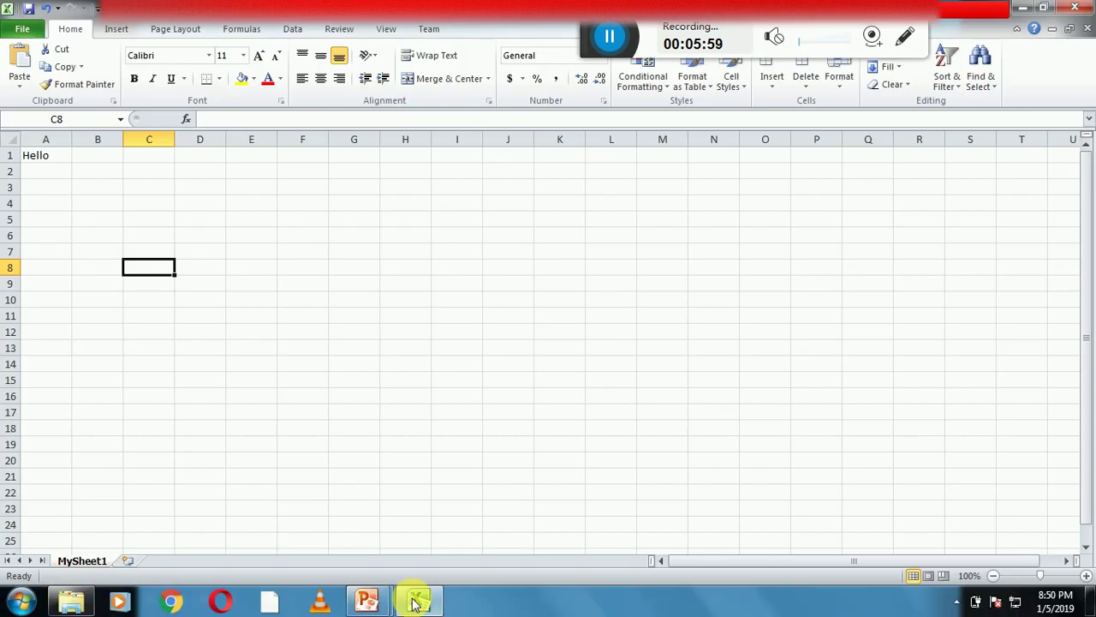
right_click(97, 566)
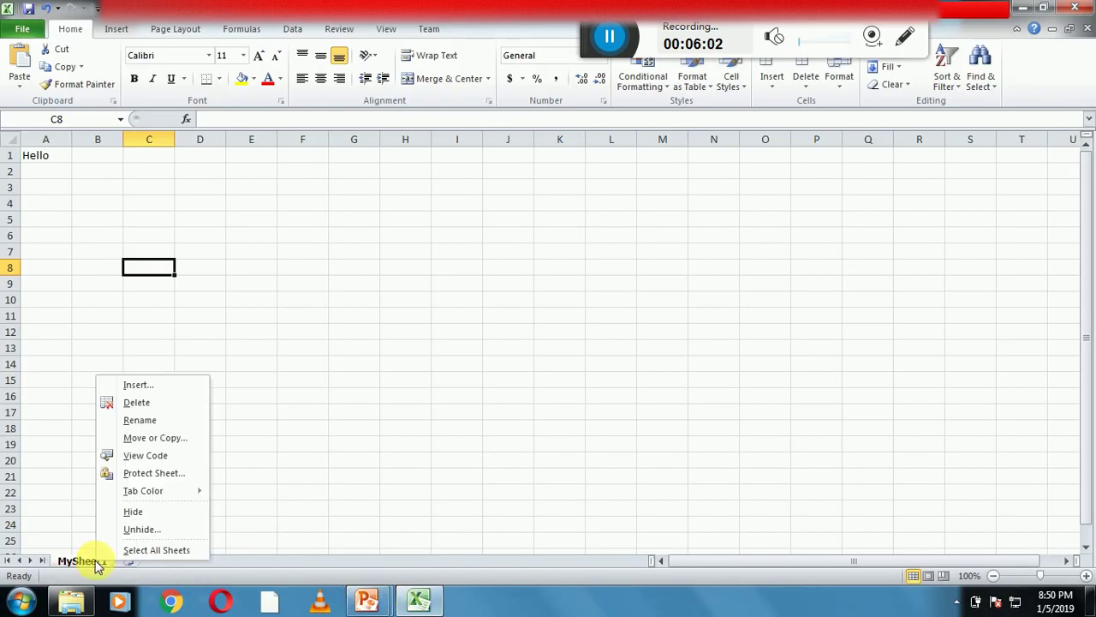
click(141, 529)
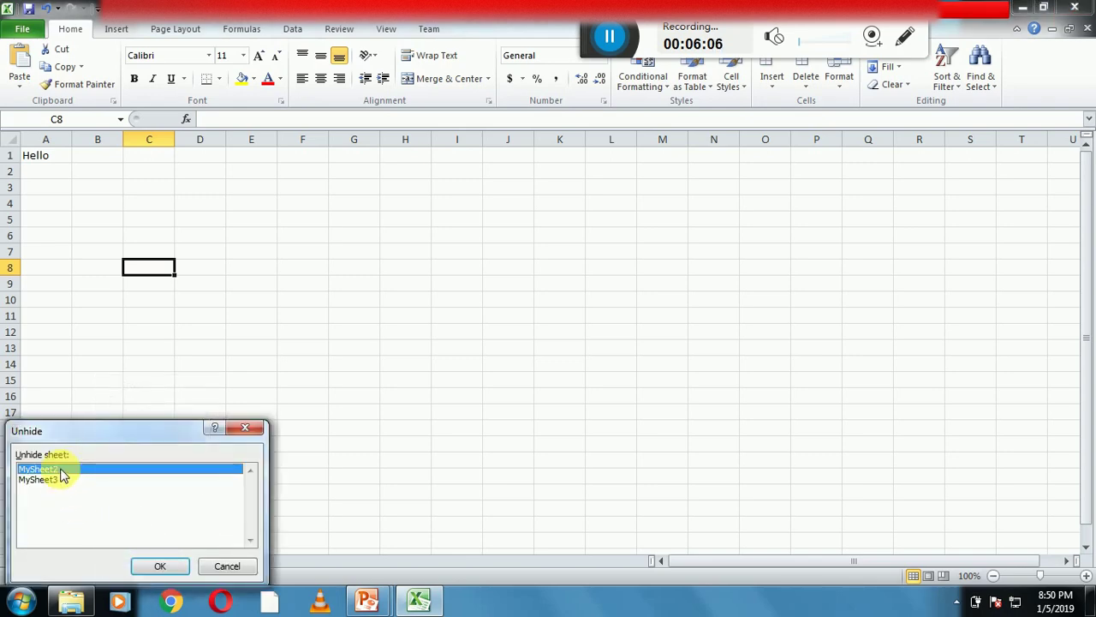
click(154, 571)
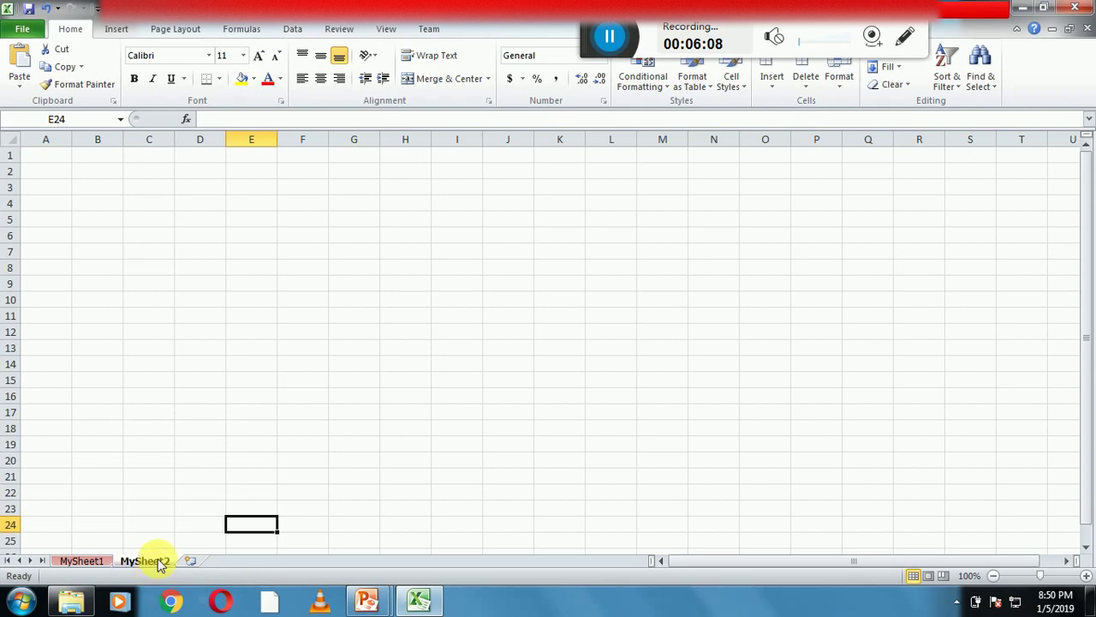
right_click(159, 562)
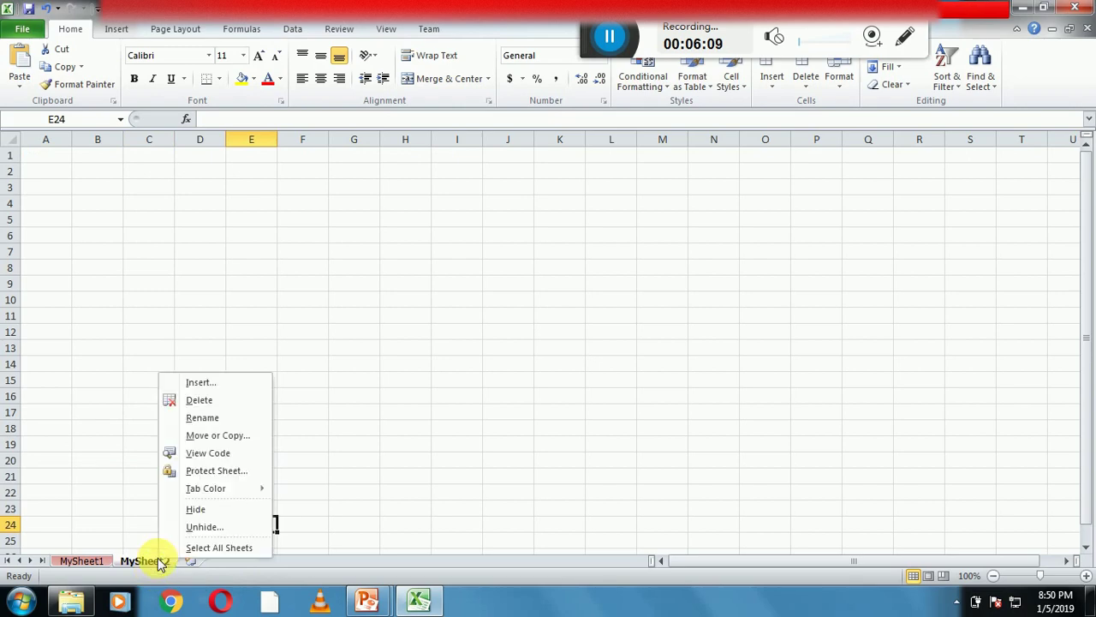
click(194, 528)
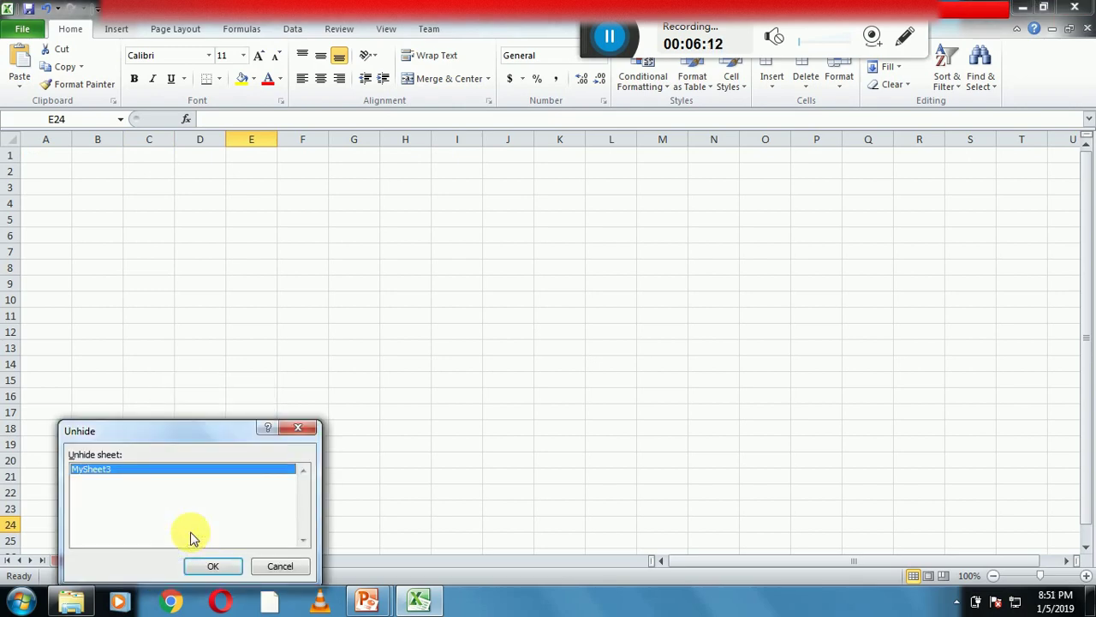
click(214, 569)
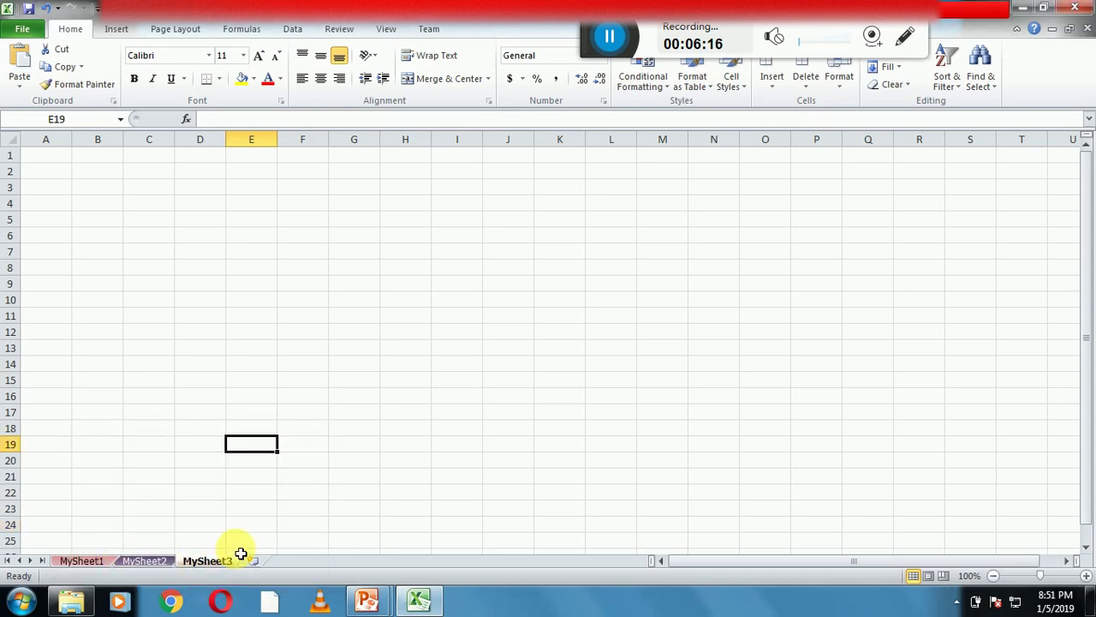
click(366, 602)
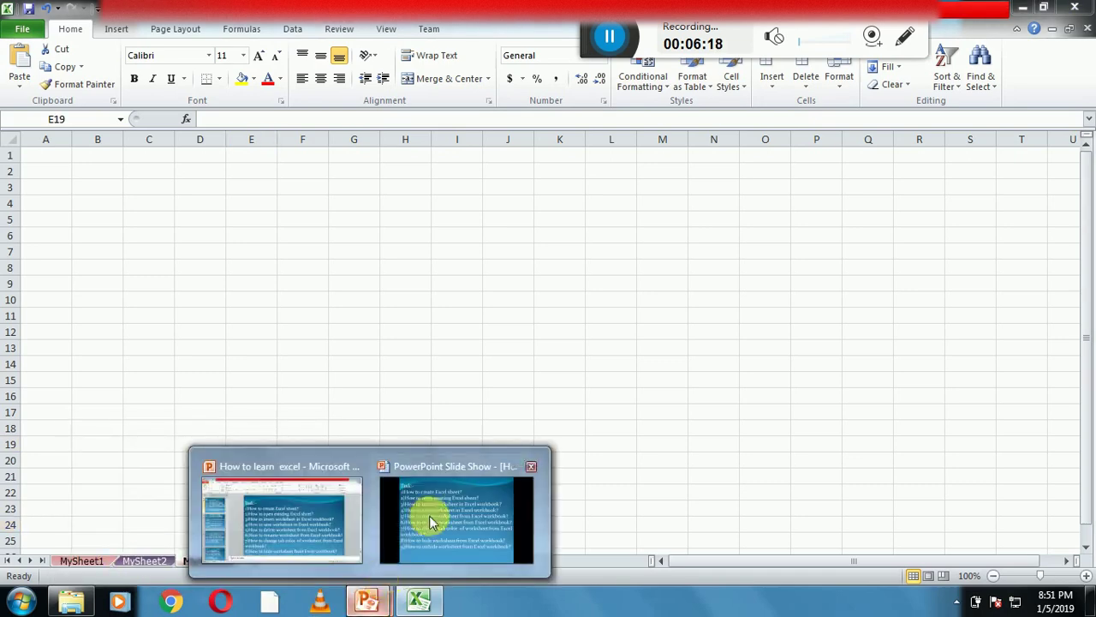
Step: Show the tenth slide task, 'How to insert data into worksheet?', then return to Excel
click(433, 523)
click(417, 527)
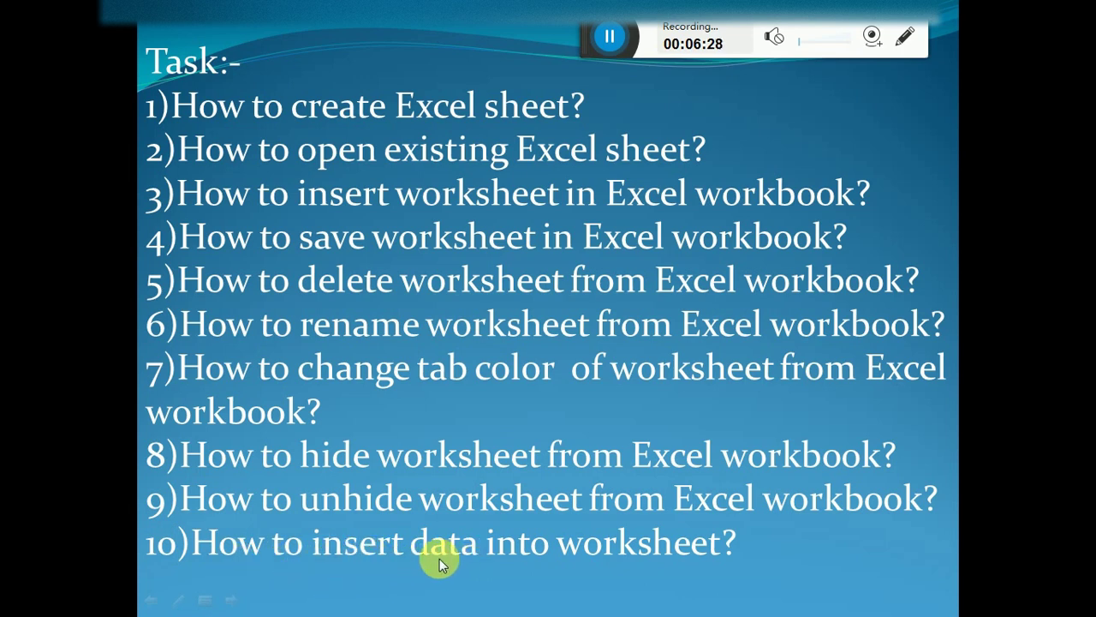
key(super)
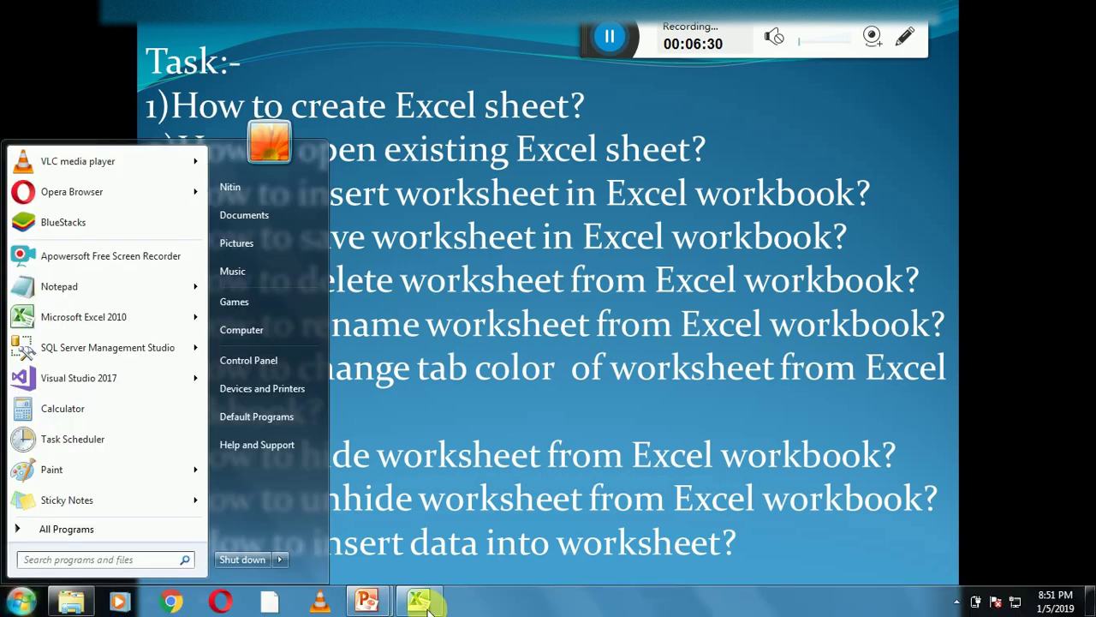
click(415, 595)
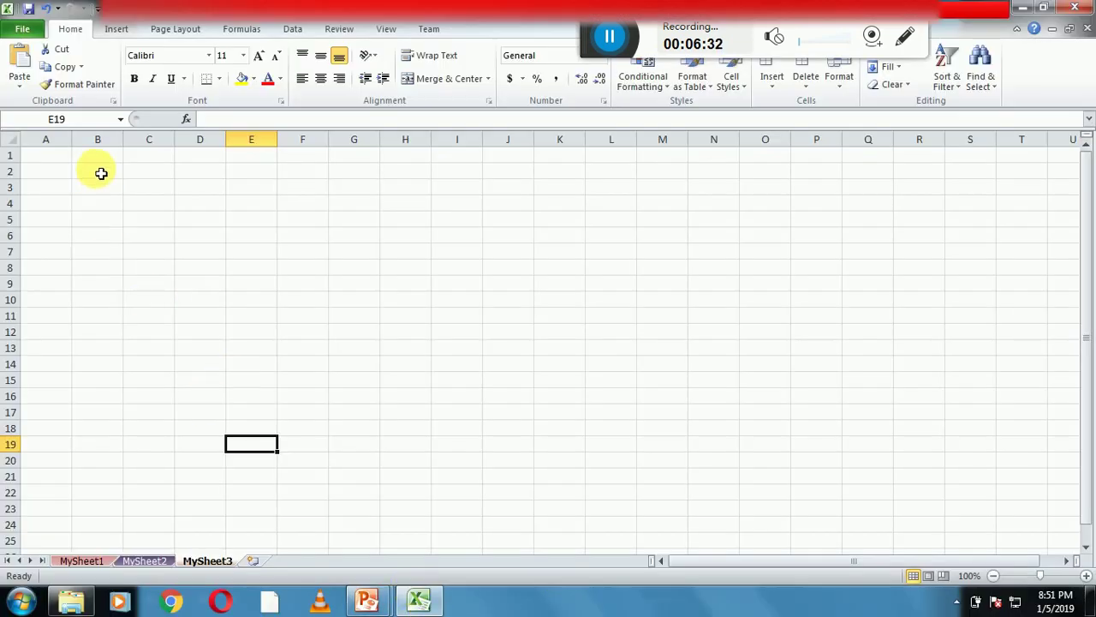
Step: Enter the headings 'Sr. No.' in B2 and 'Name' in C2
click(100, 173)
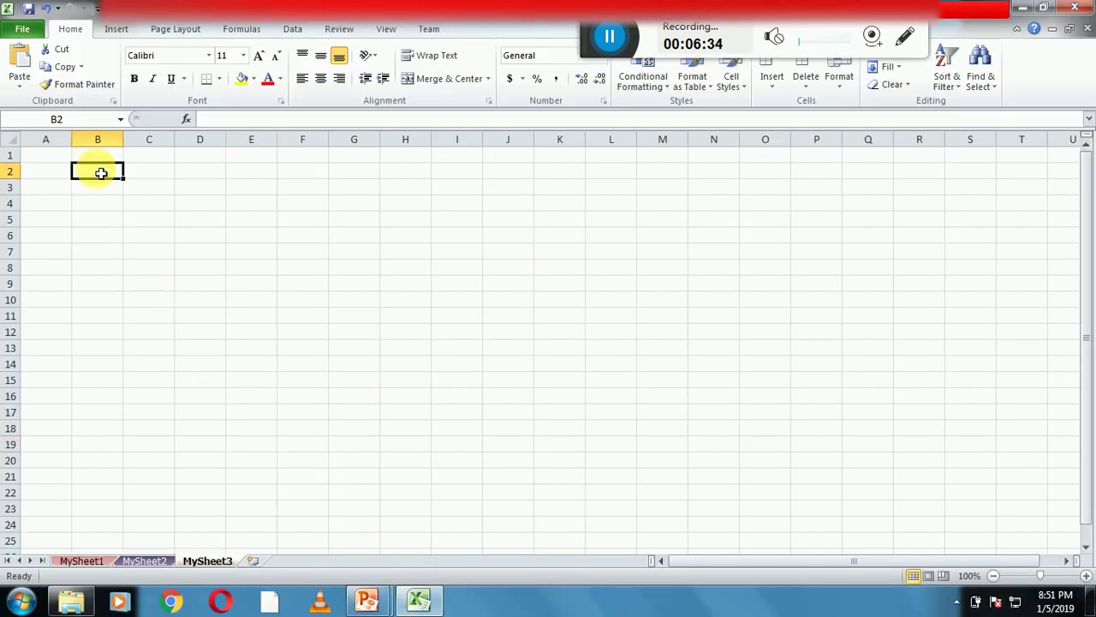
click(107, 202)
click(93, 173)
click(115, 202)
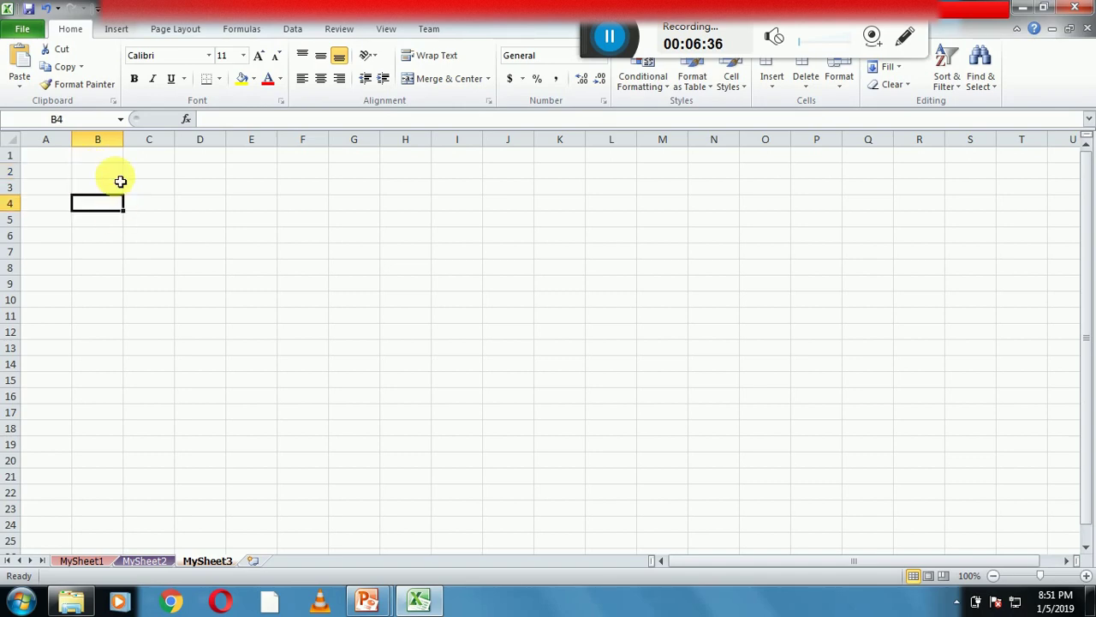
click(117, 176)
text(Sr)
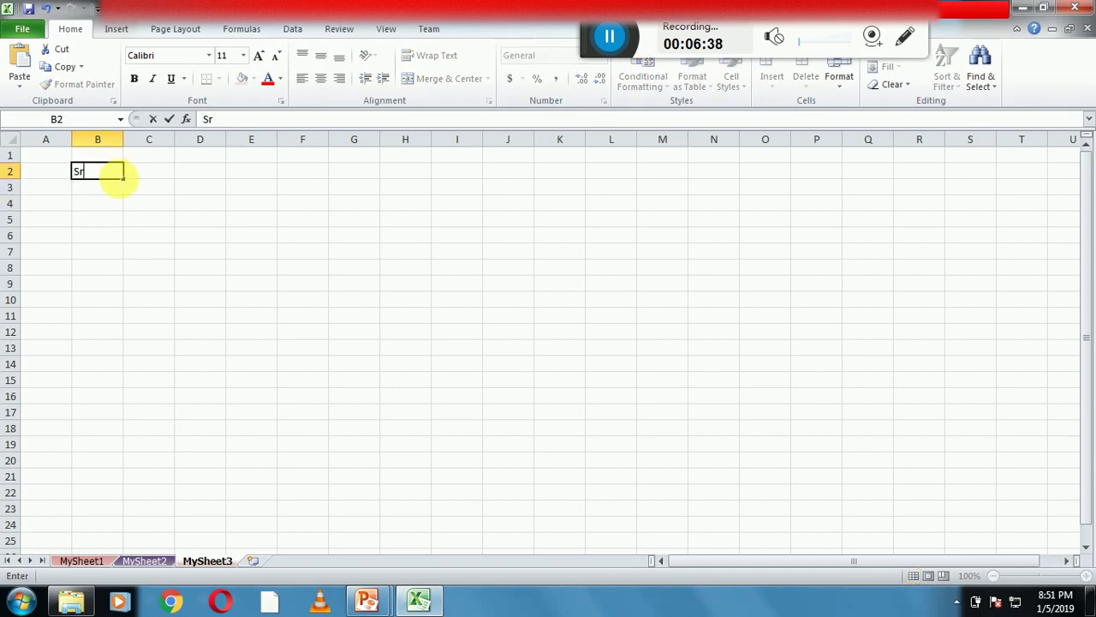
text(. No.)
key(Return)
key(Up)
key(Right)
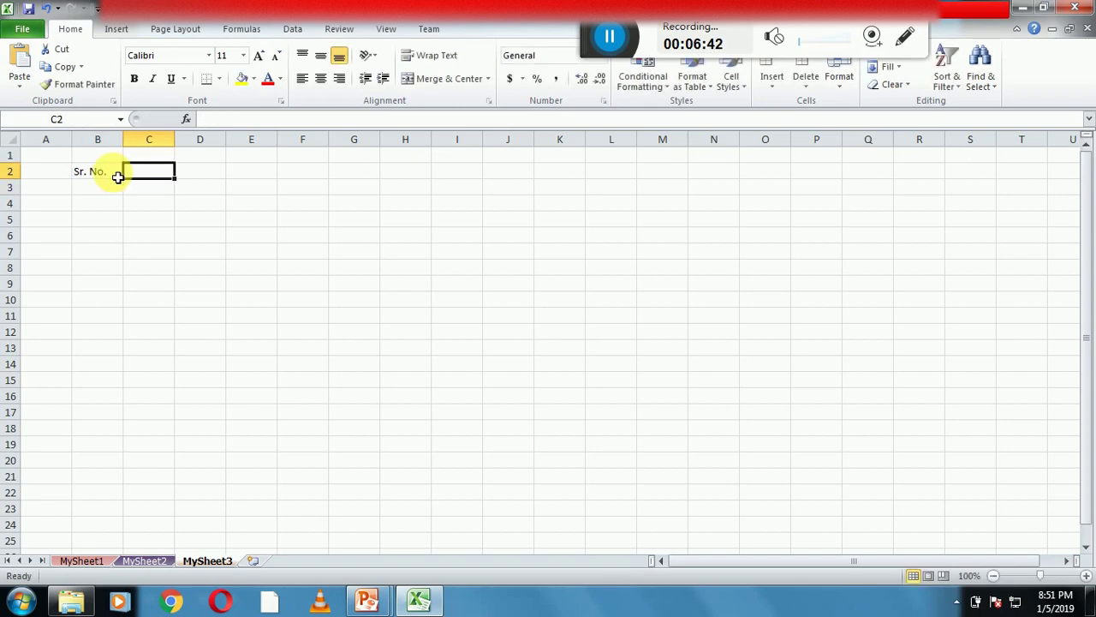
text(Name)
key(Return)
Step: Enter 'English Marks' in D2 and widen column C to fit
key(Up)
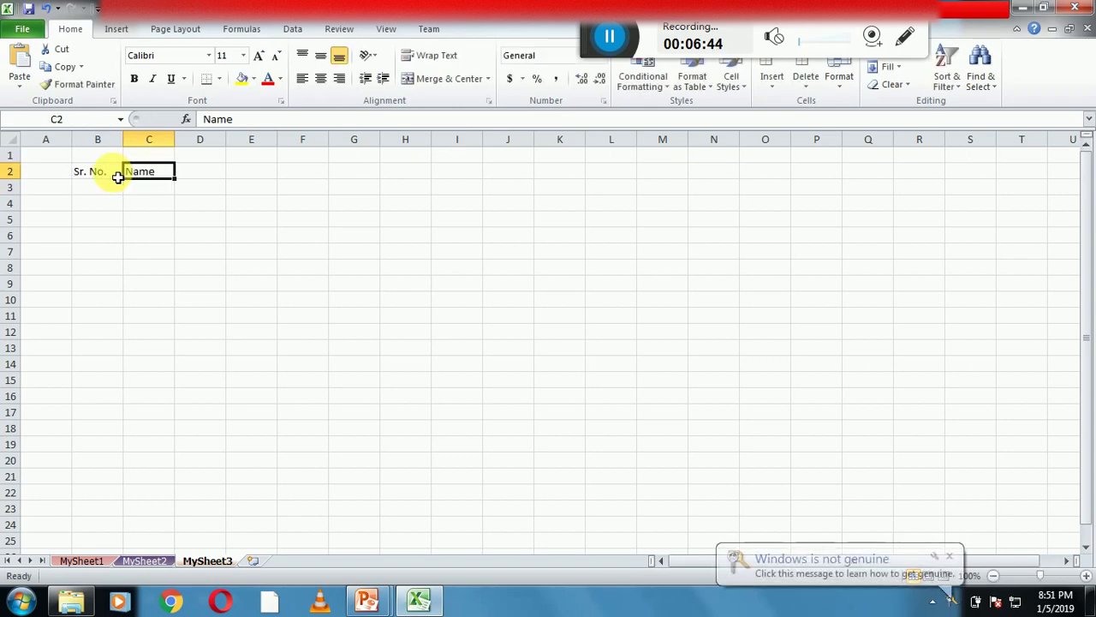
key(Right)
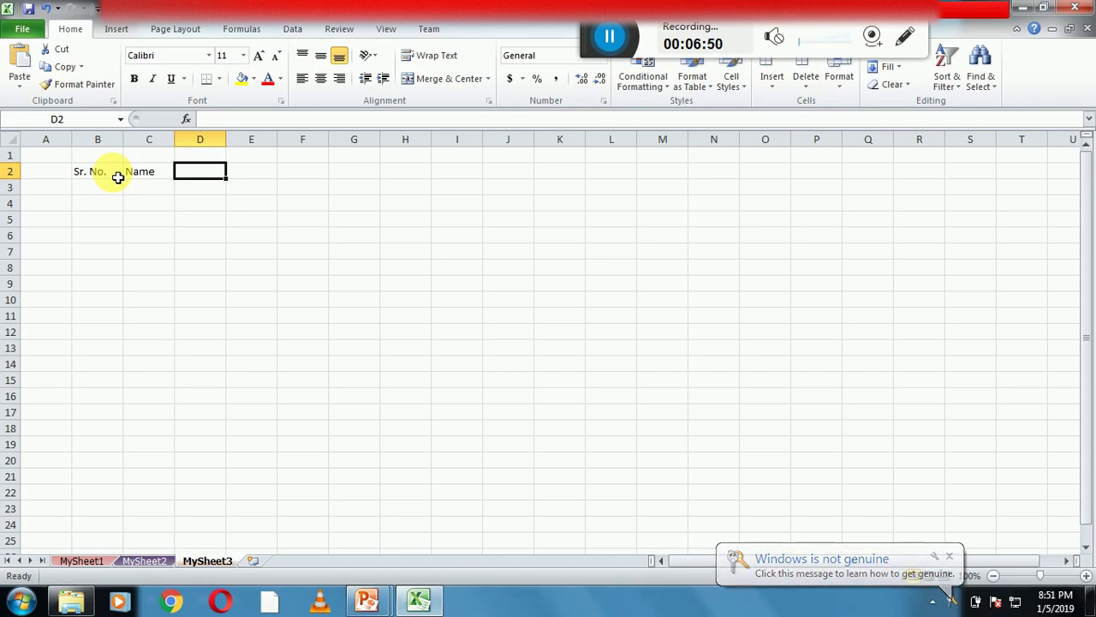
text(Ma)
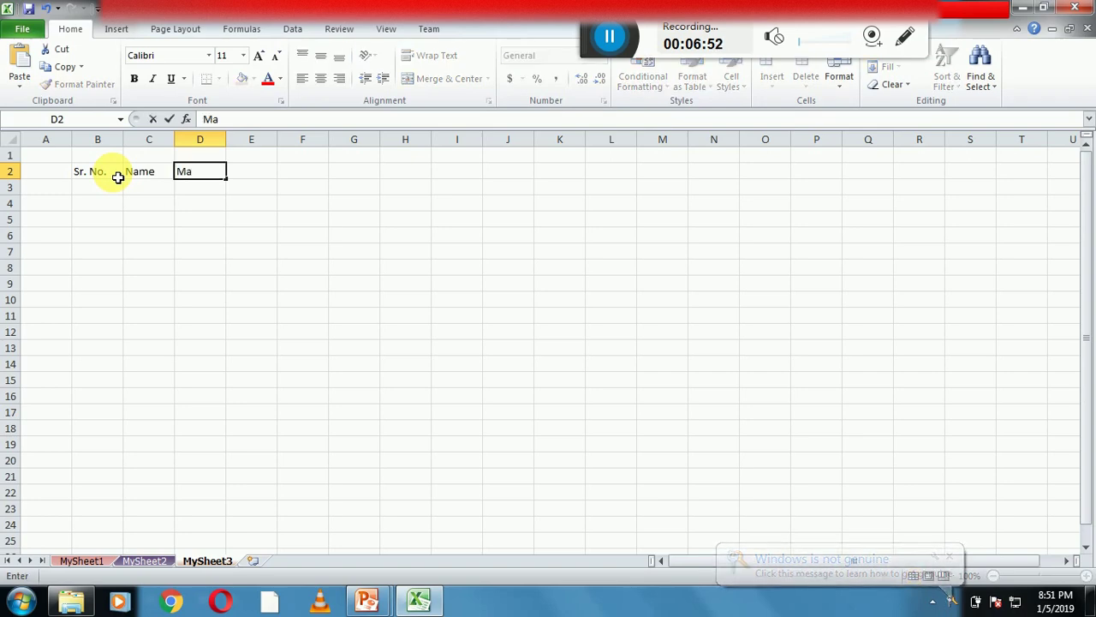
key(BackSpace)
key(BackSpace)
text(English)
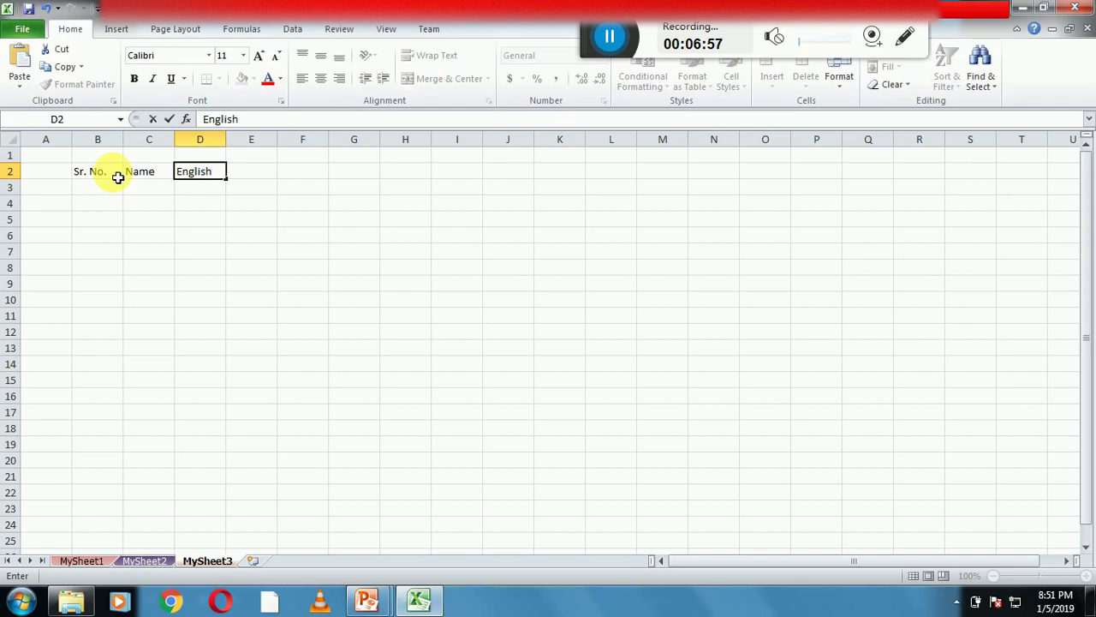
text(Marks)
key(Return)
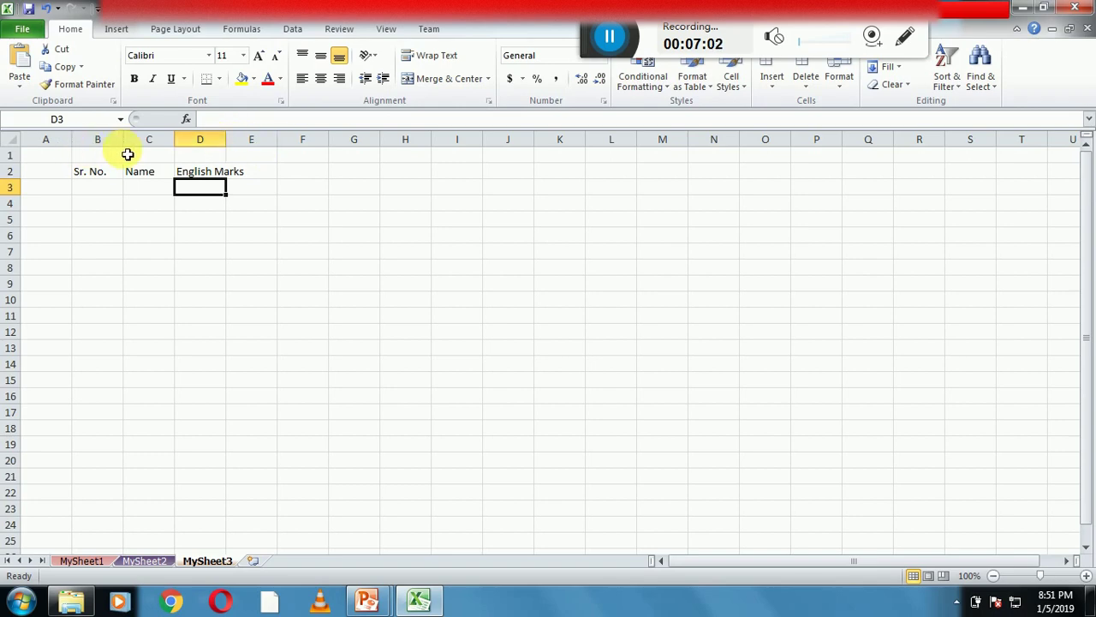
drag(174, 140, 296, 141)
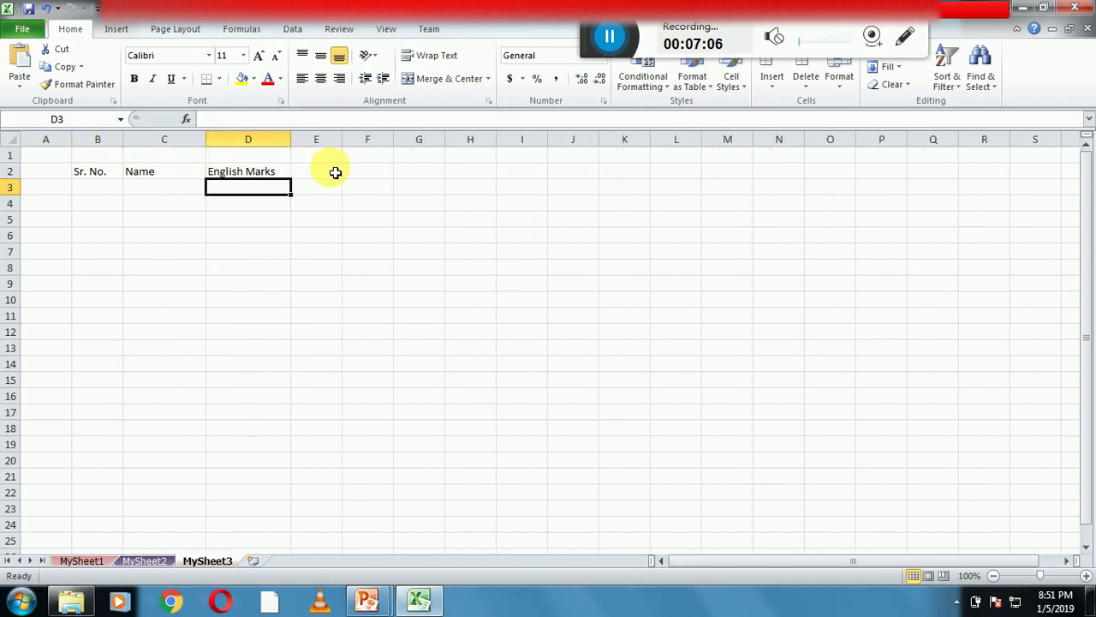
Step: Enter 'Math Marks' in E2 and 'Science Marks' in F2, widening columns E, F and G
click(334, 172)
text(Math Marks)
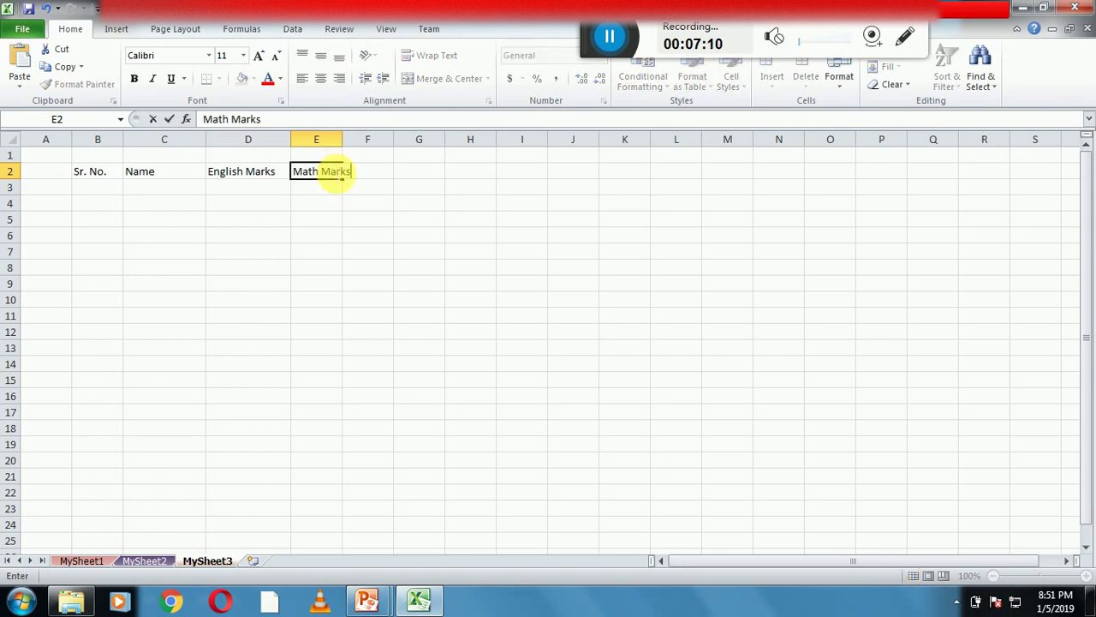
key(Return)
drag(343, 143, 382, 151)
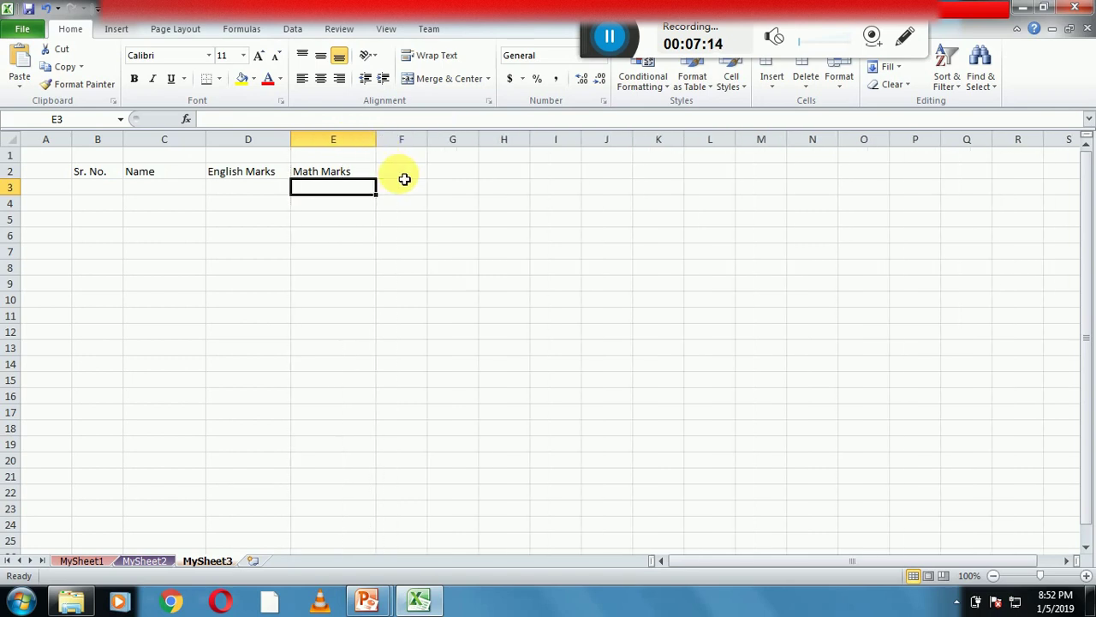
click(404, 179)
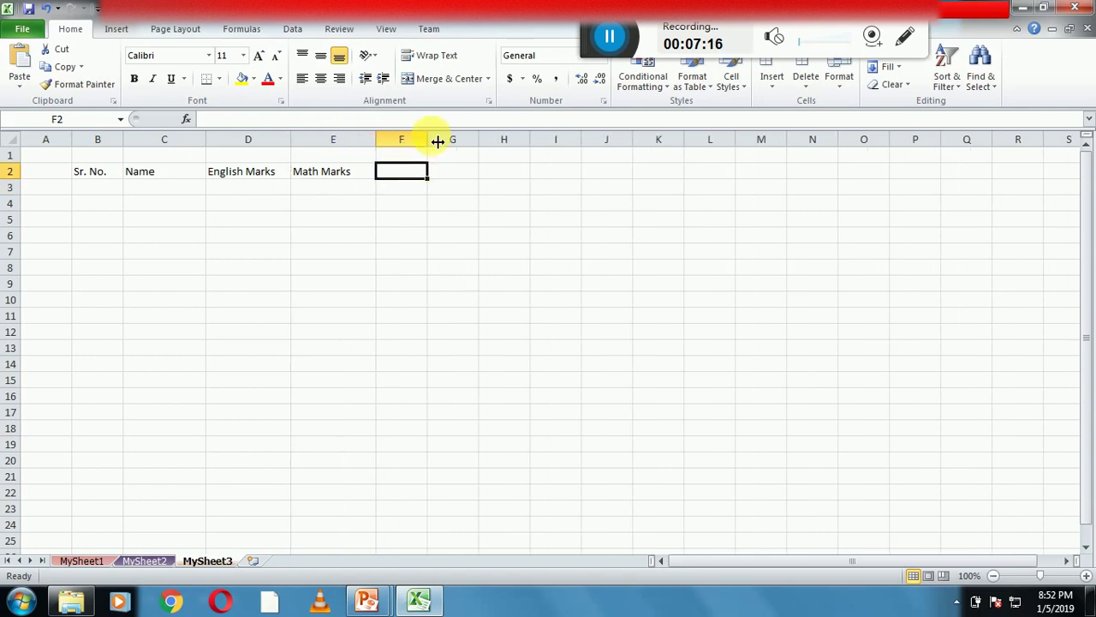
drag(436, 141, 449, 141)
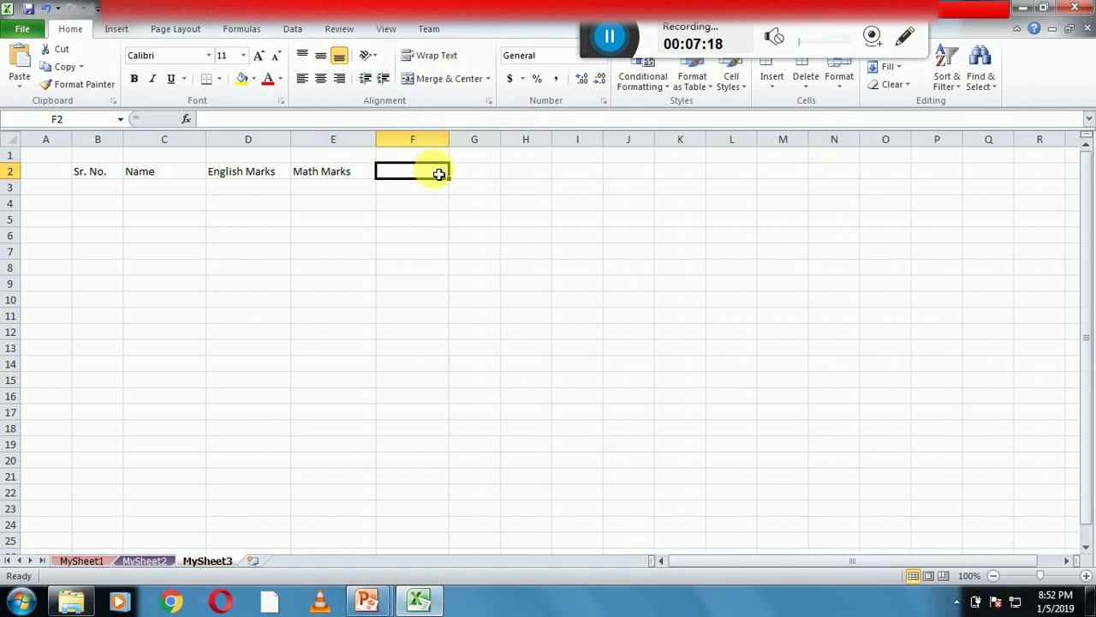
text(S)
text(cience Mark)
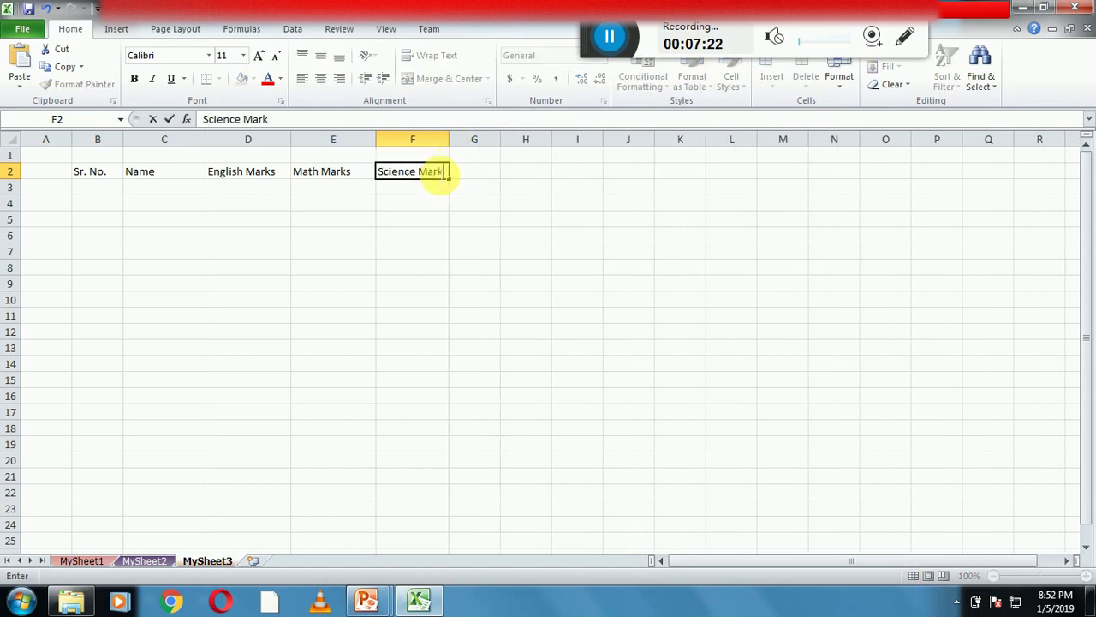
text(s)
key(Return)
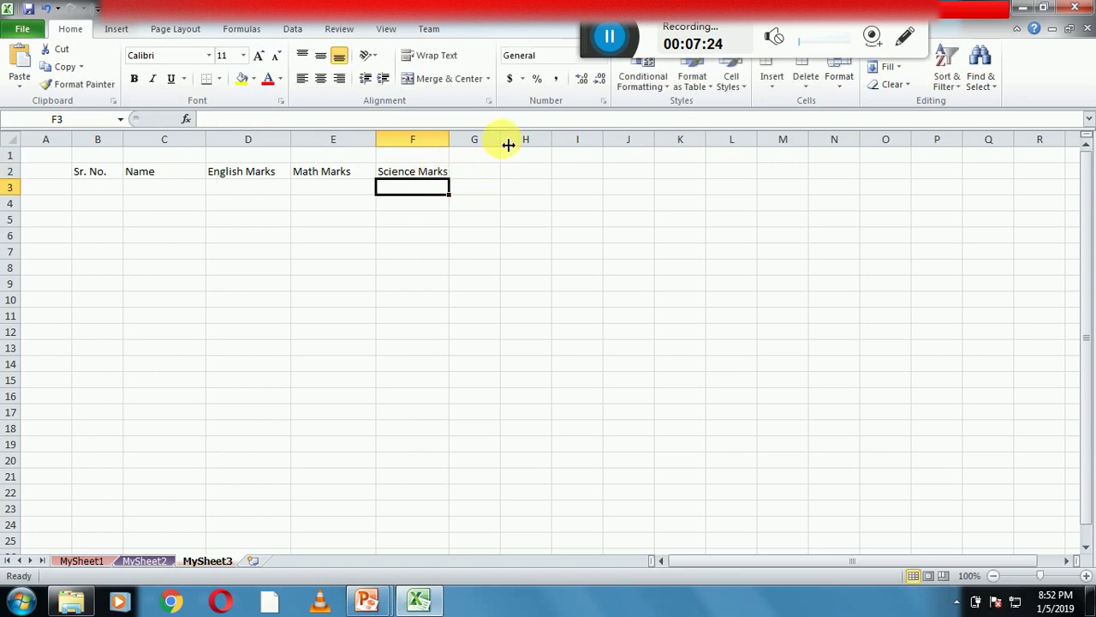
drag(508, 145, 521, 146)
Step: Enter serial number 1 in cell B3 for the first record
click(133, 187)
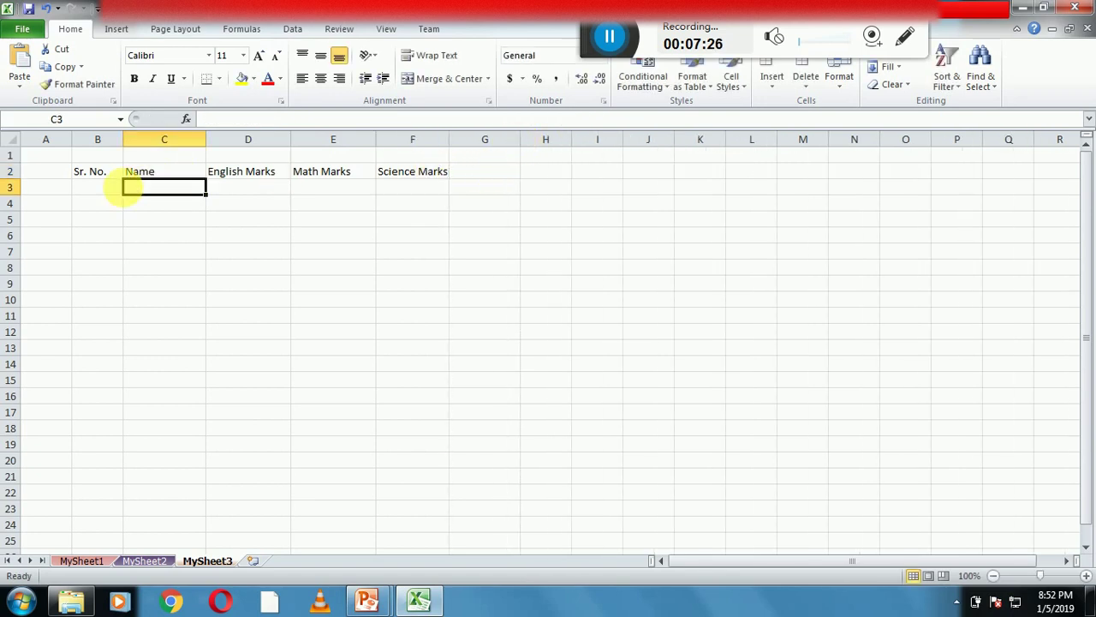
click(110, 193)
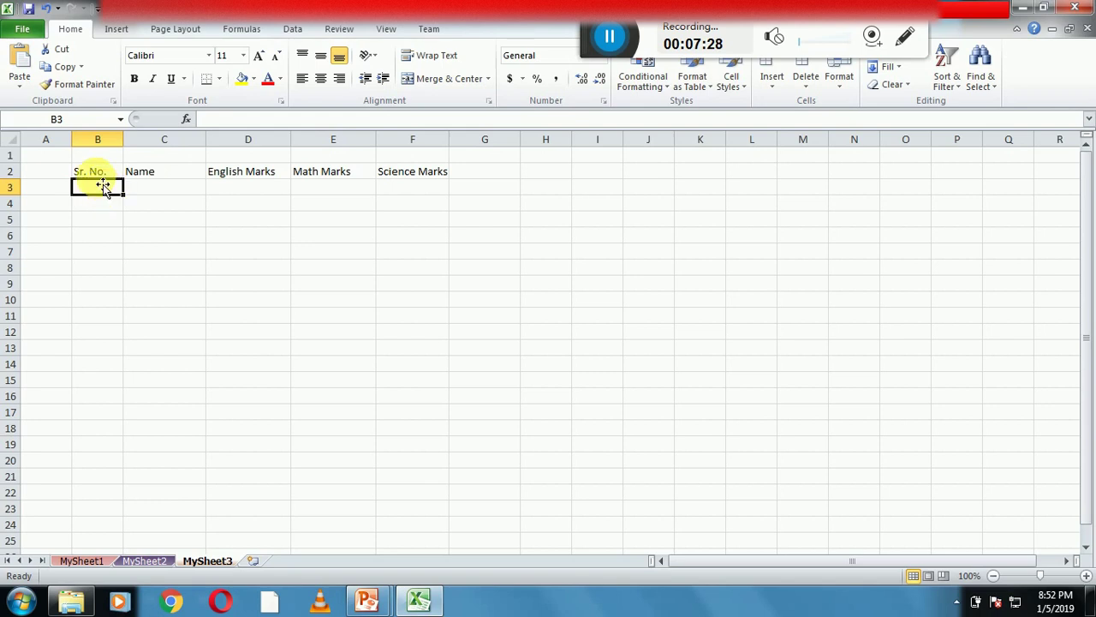
click(94, 176)
click(110, 191)
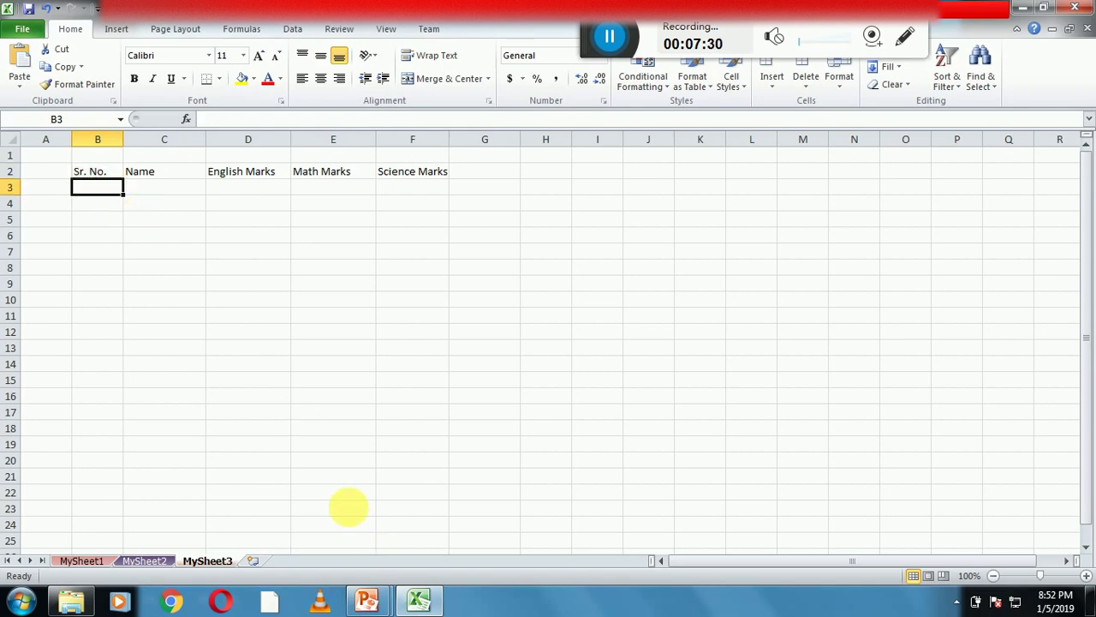
text(1)
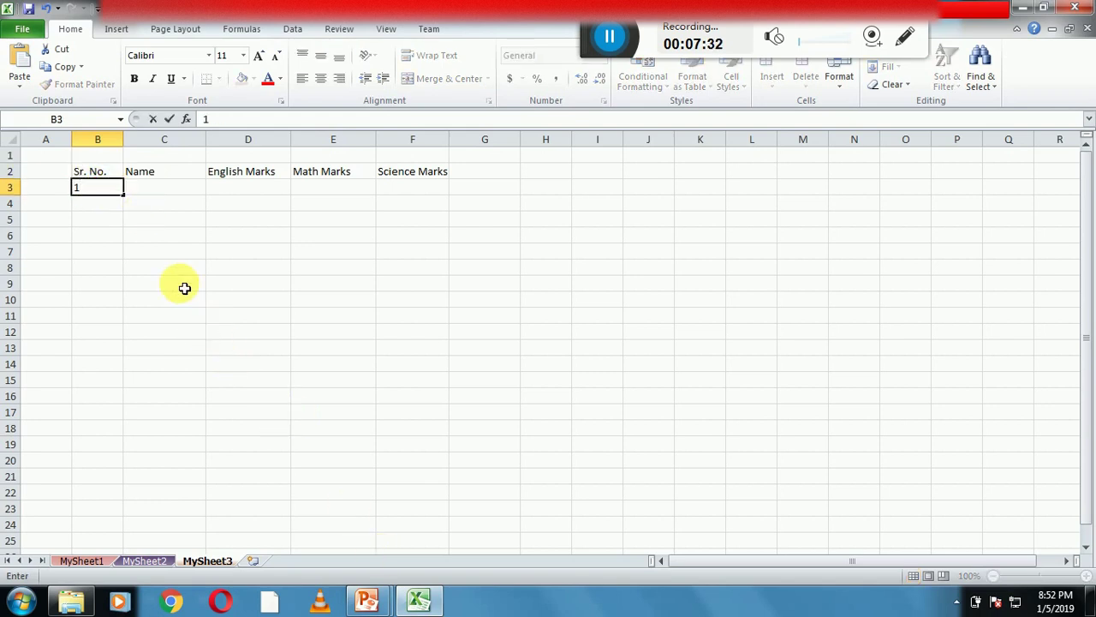
key(Return)
key(Up)
key(Right)
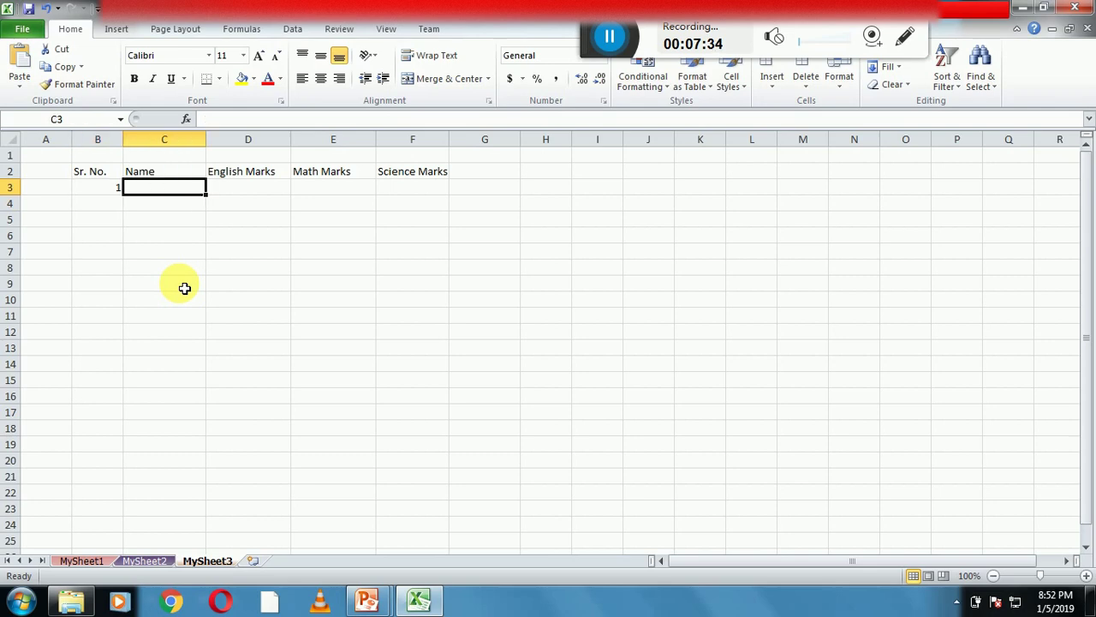
Step: Enter the student's name in cell C3
text(Sam)
key(Return)
key(Up)
key(Right)
Step: Enter marks 40, 45 and 50 in D3:F3
text(4)
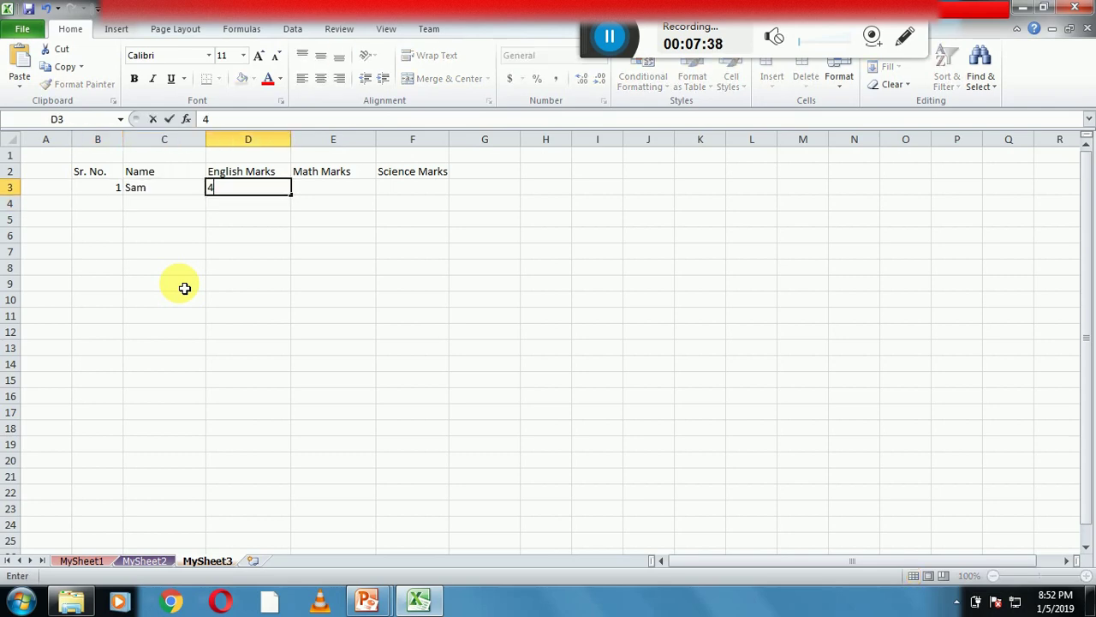
text(0)
key(Right)
text(4)
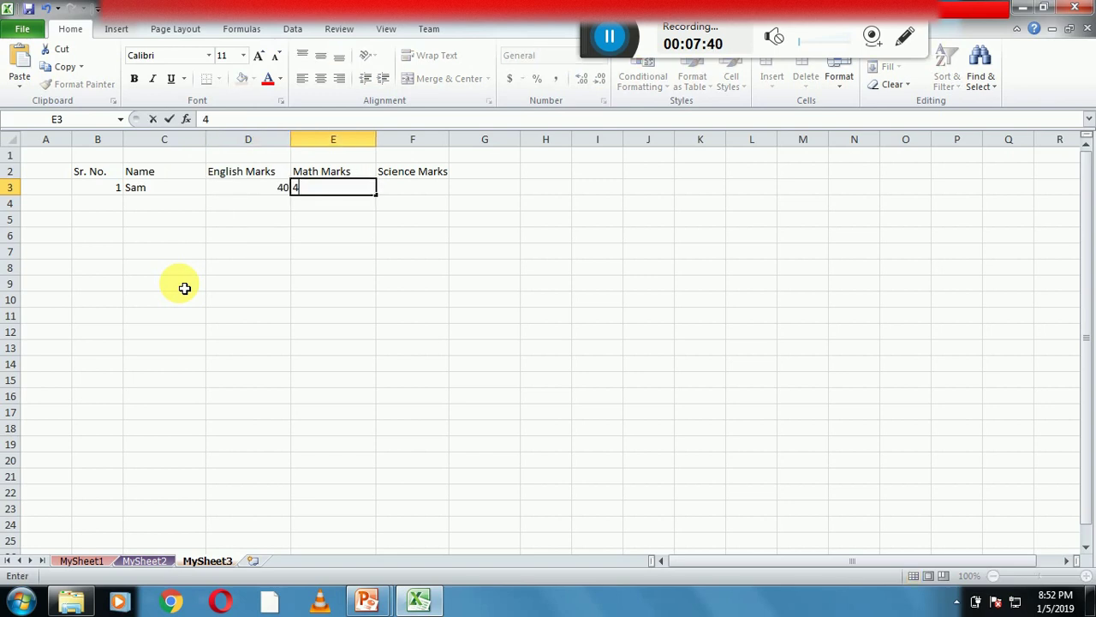
text(5)
key(Right)
text(5)
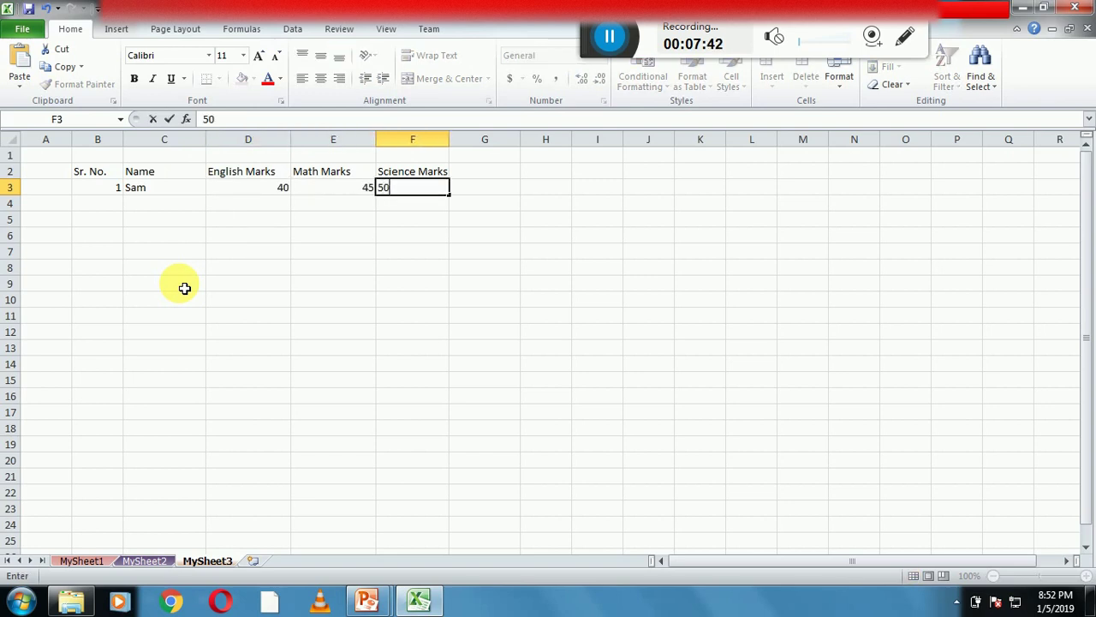
key(Return)
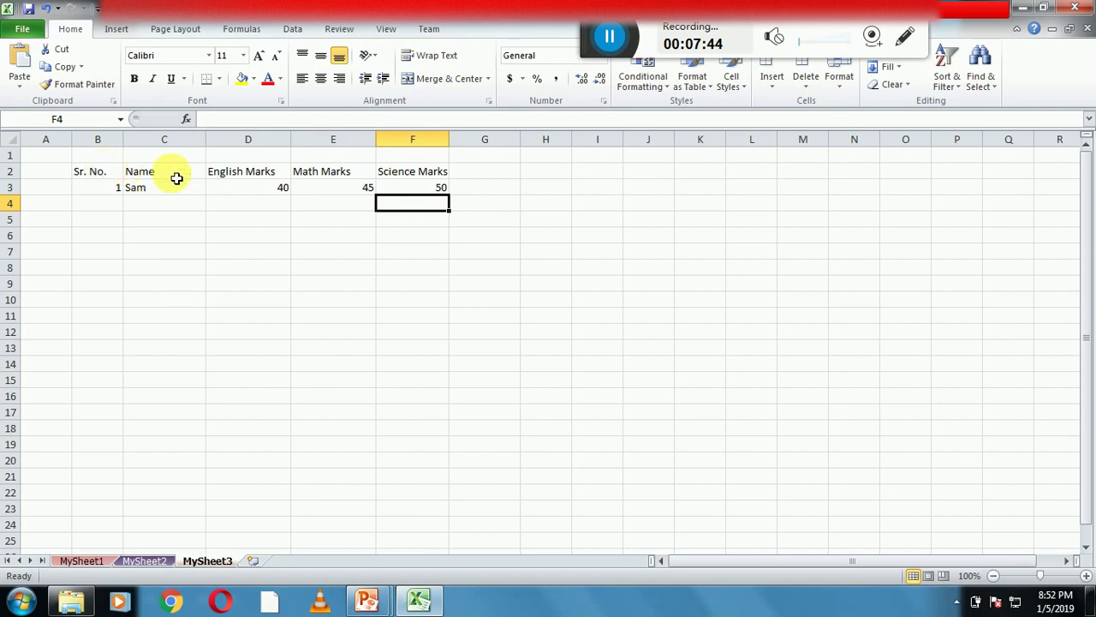
click(117, 174)
click(161, 175)
click(175, 204)
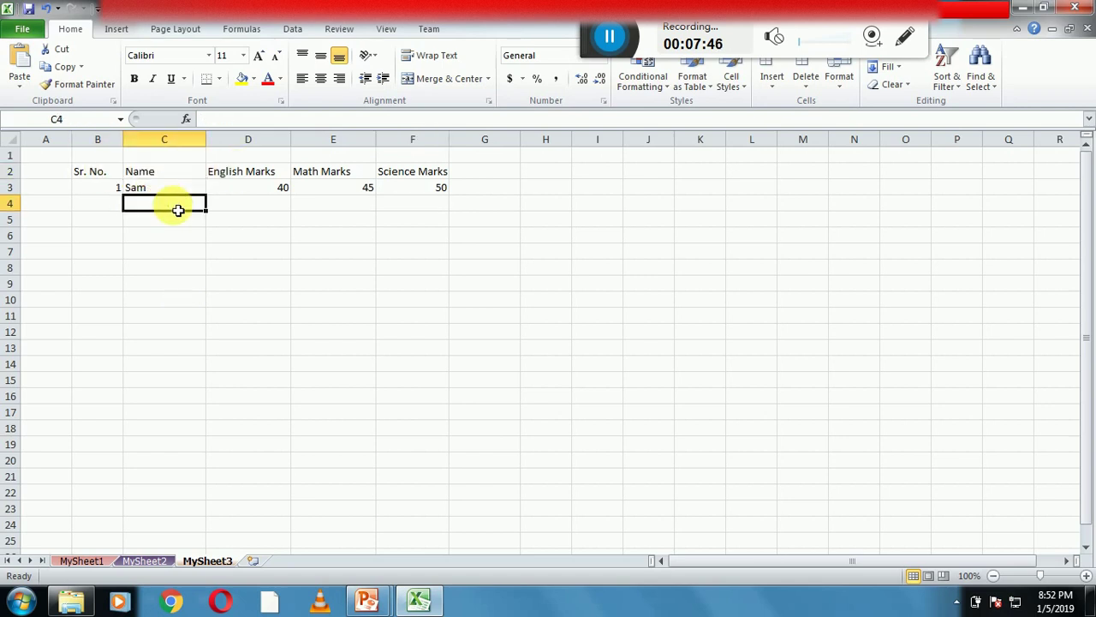
Step: Bring up the slide show at point 11, 'How to select data from Excel sheet?'
mouse_move(381, 606)
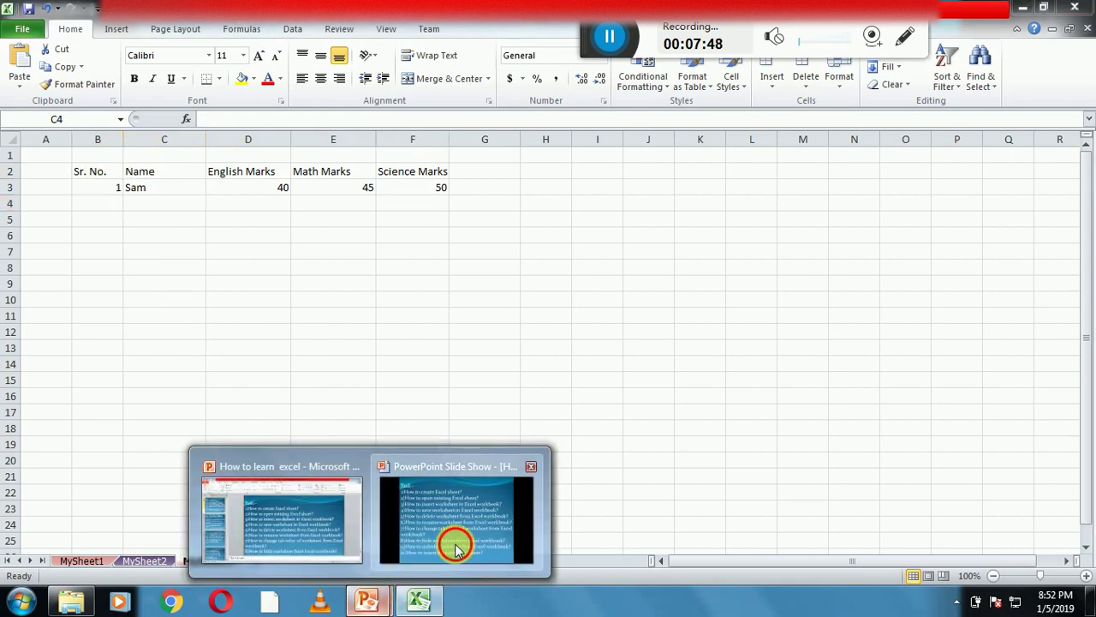
click(455, 543)
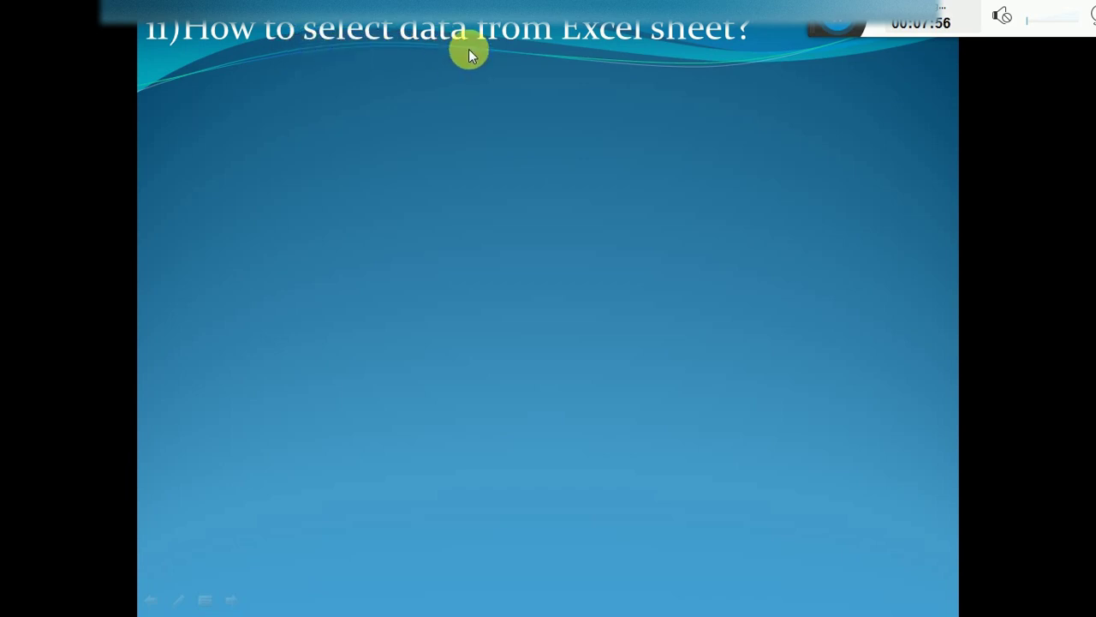
key(super)
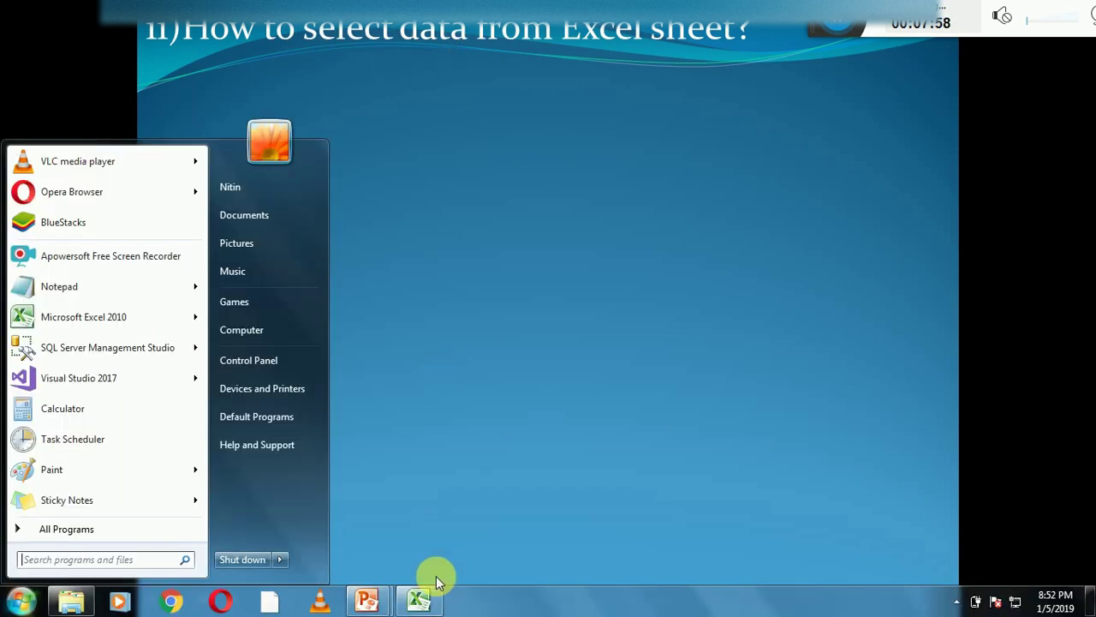
Step: In Excel, drag to select the student table B2:F3, then clear the selection
click(419, 600)
click(312, 301)
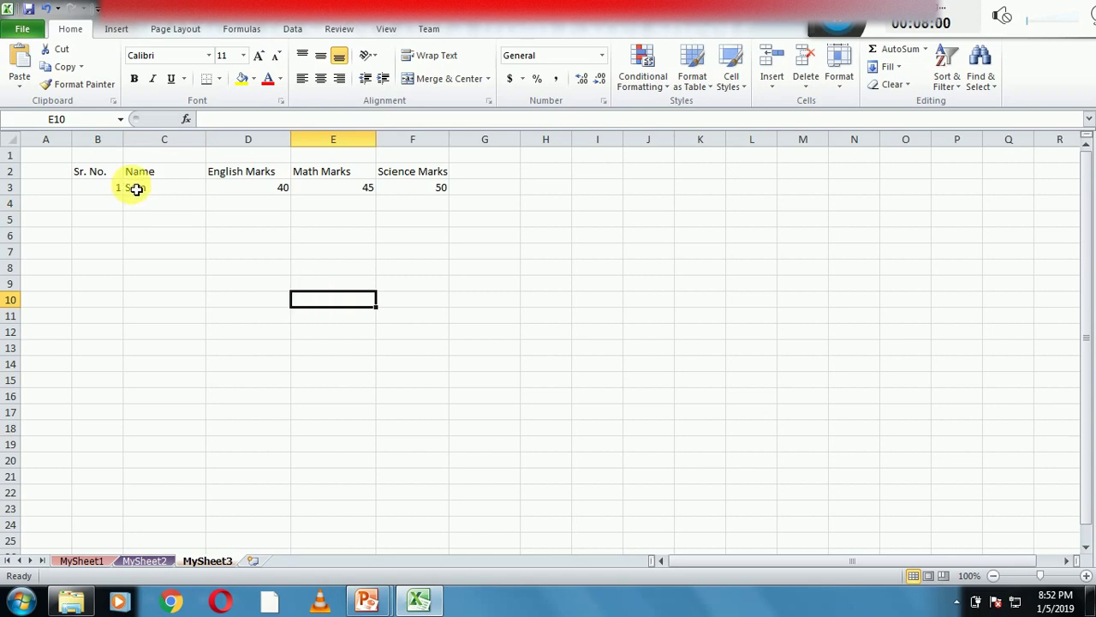
mouse_move(110, 174)
mouse_down()
mouse_move(339, 174)
mouse_move(416, 197)
mouse_up()
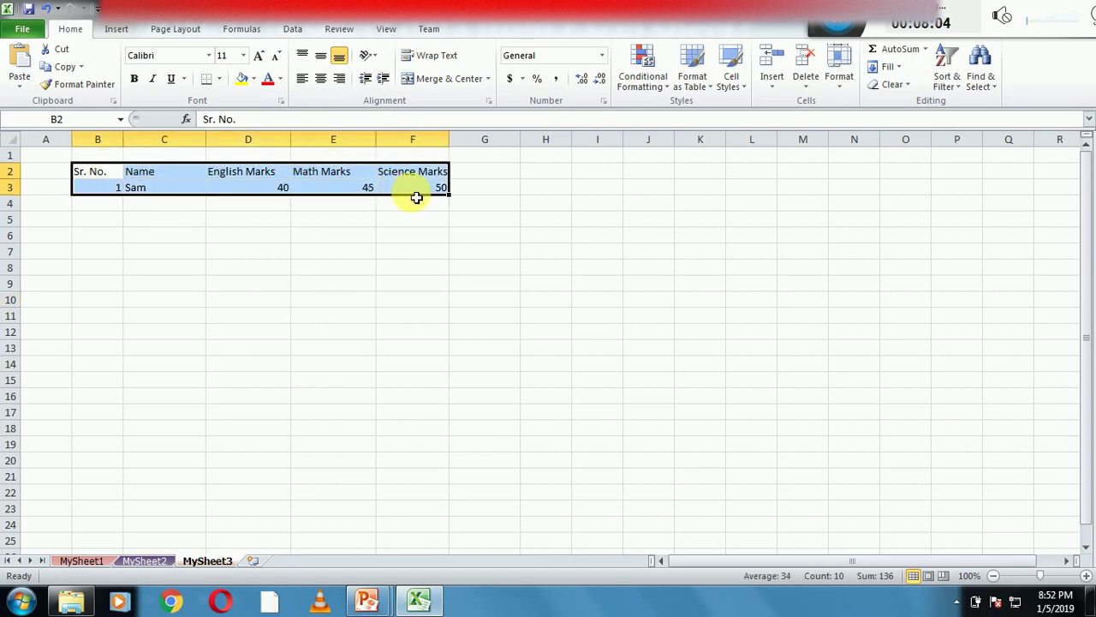
click(355, 250)
Step: Reselect B2:F3 with Shift+arrow keys, then return to the slide show's deleting-data point
click(113, 176)
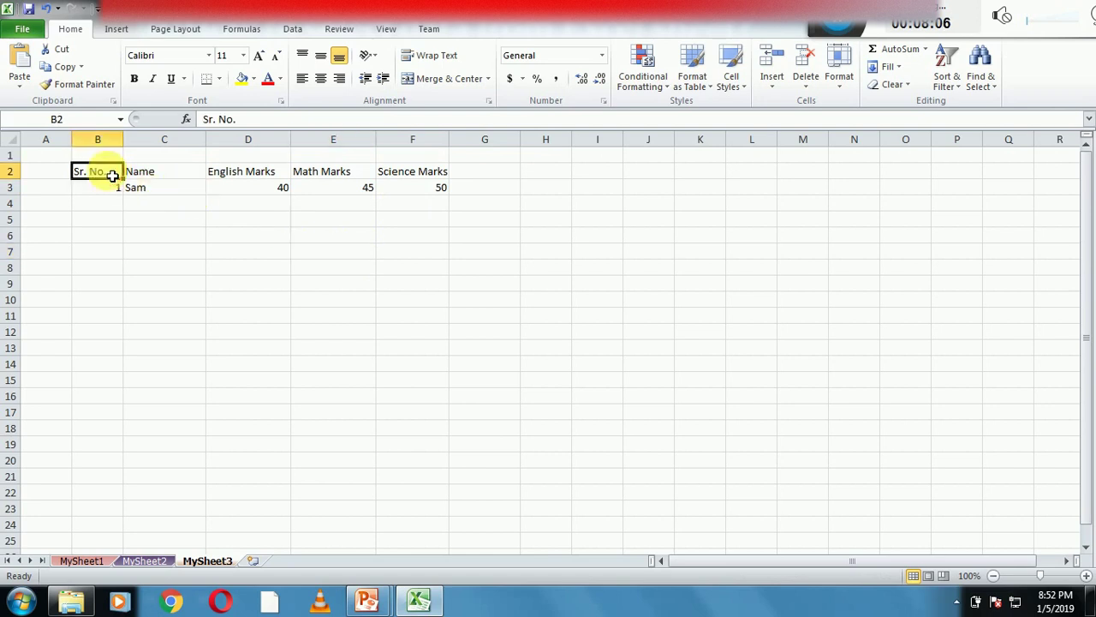
key(shift+Right)
key(shift+Right)
key(shift+Right)
key(shift+Right)
key(shift+Down)
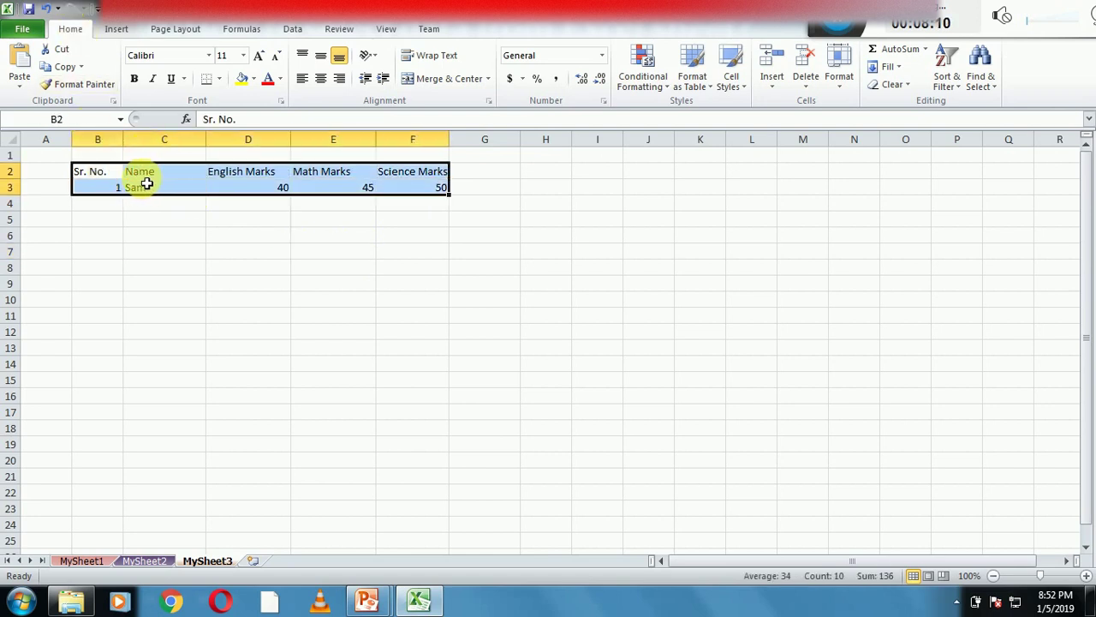
click(171, 266)
click(352, 609)
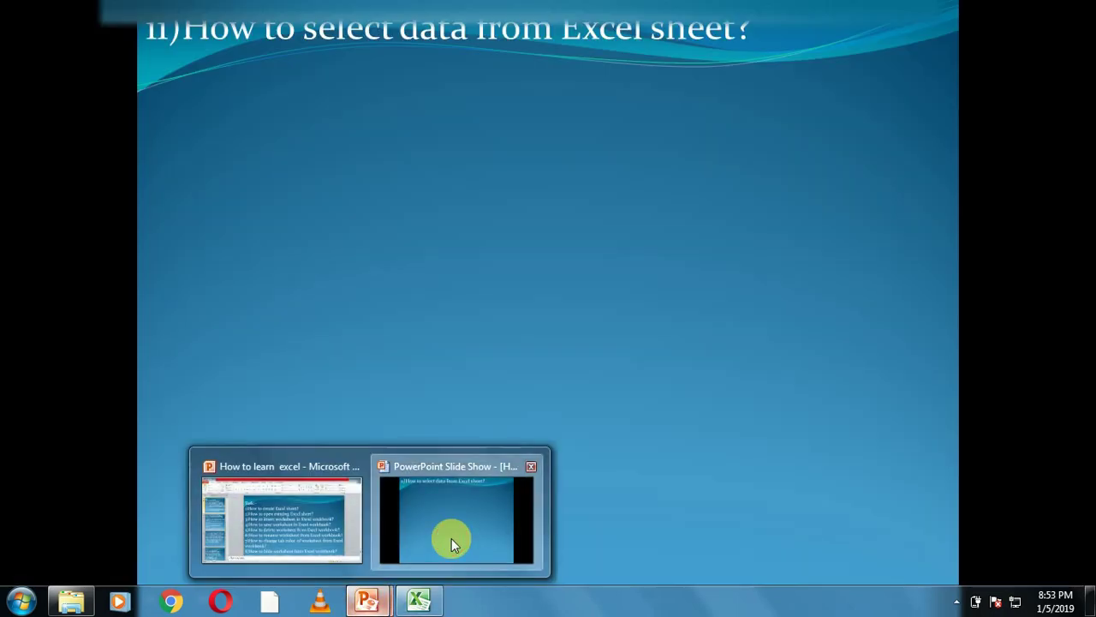
click(451, 538)
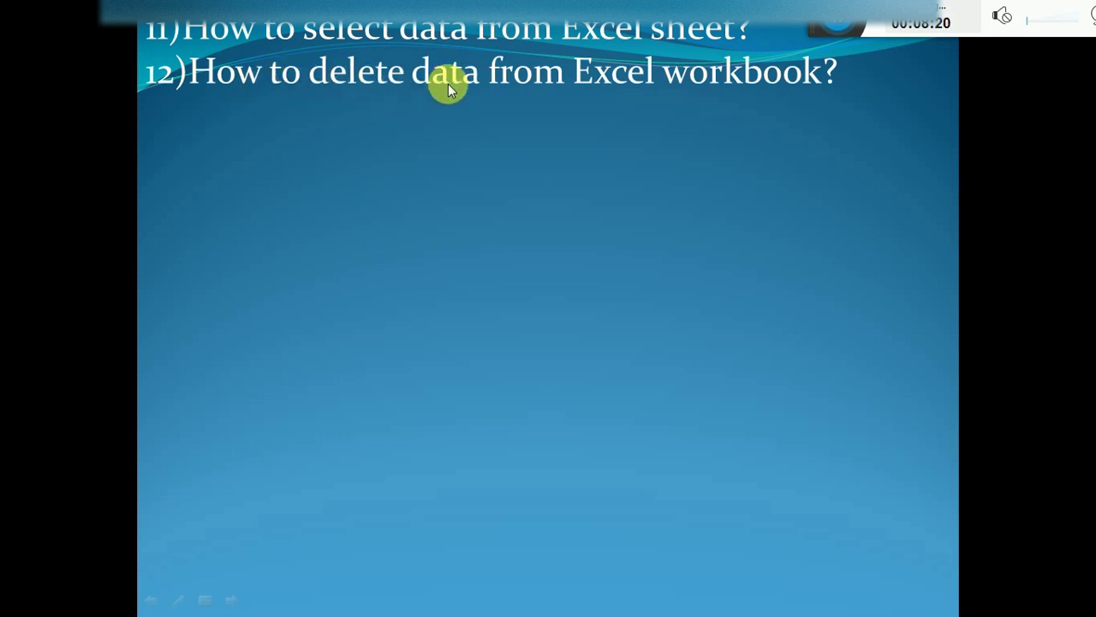
Step: Switch to Excel and select the student's record B3:F3
key(super)
click(417, 600)
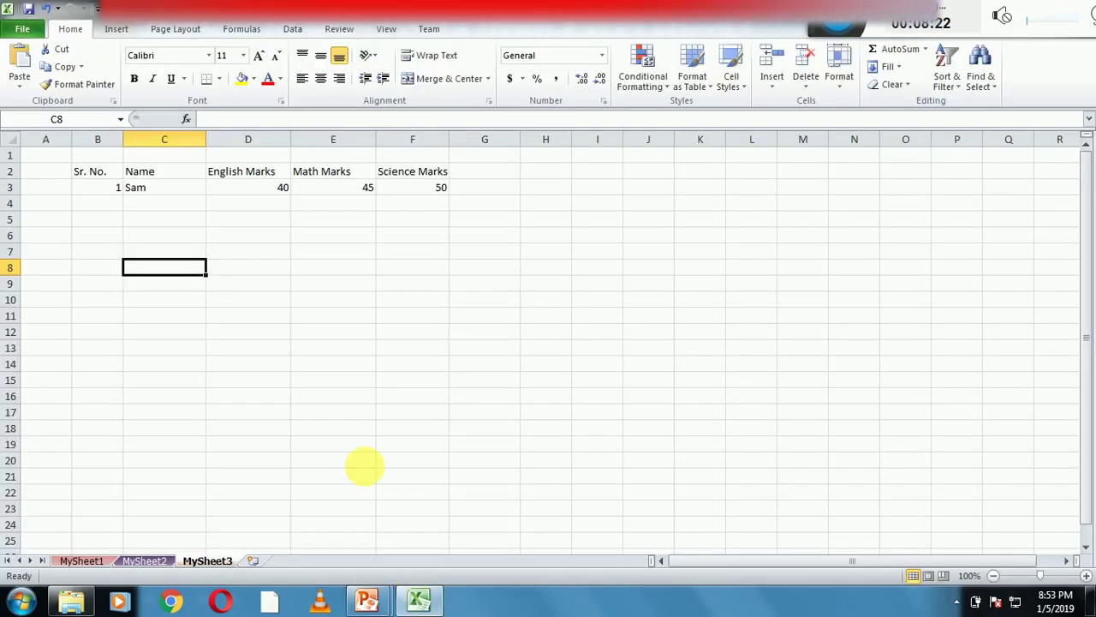
click(331, 338)
click(110, 192)
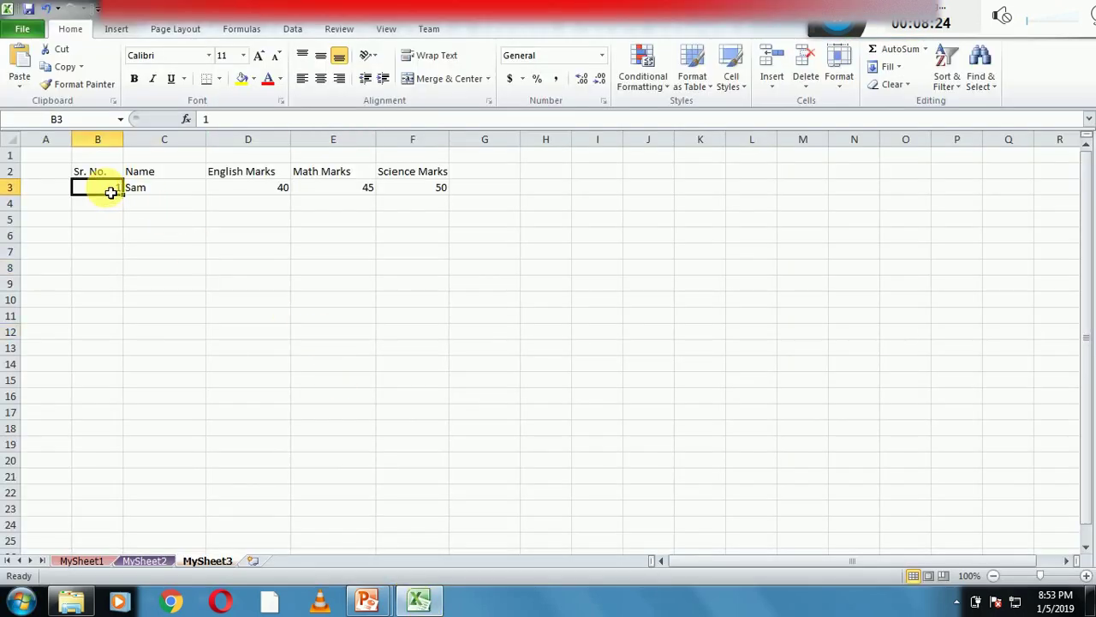
drag(111, 192, 398, 194)
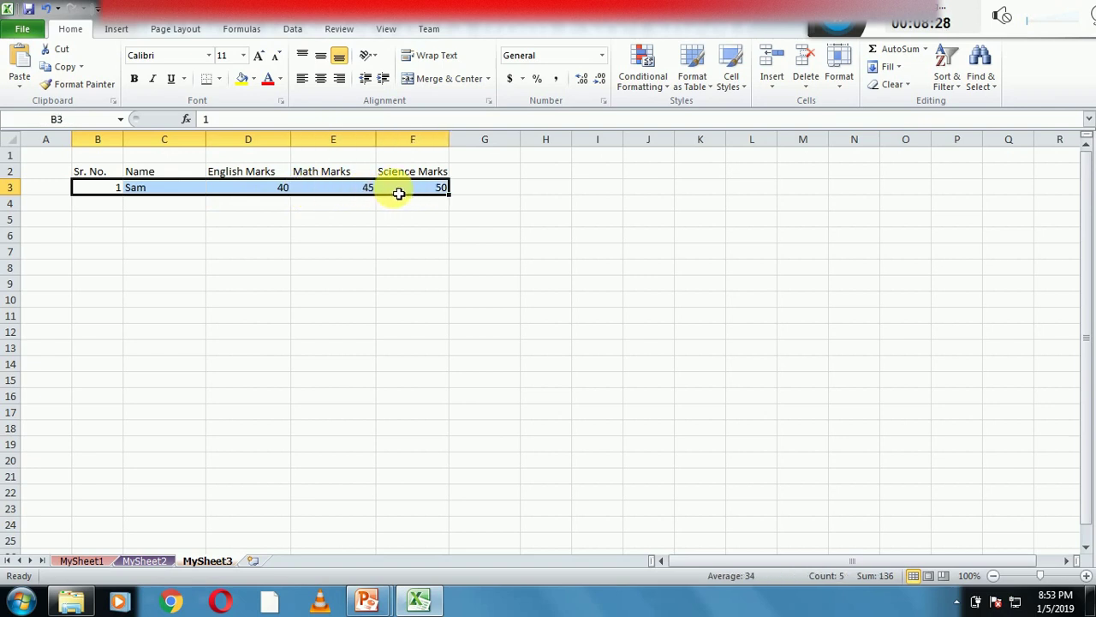
Step: Delete row 3 entirely through the right-click Delete dialog's Entire row option
right_click(396, 195)
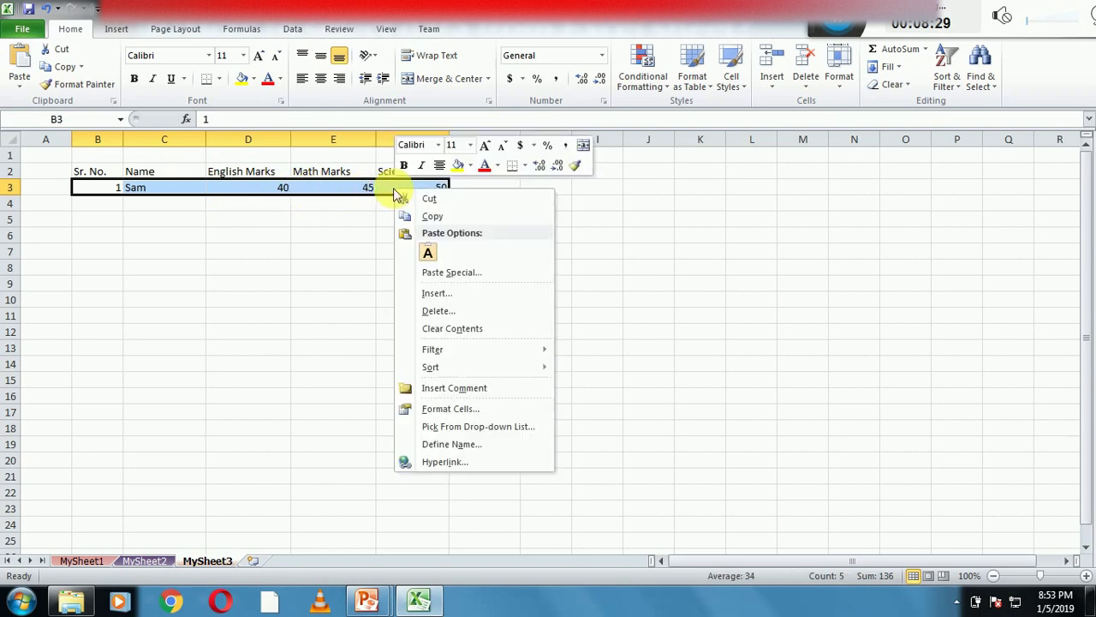
click(431, 317)
click(415, 314)
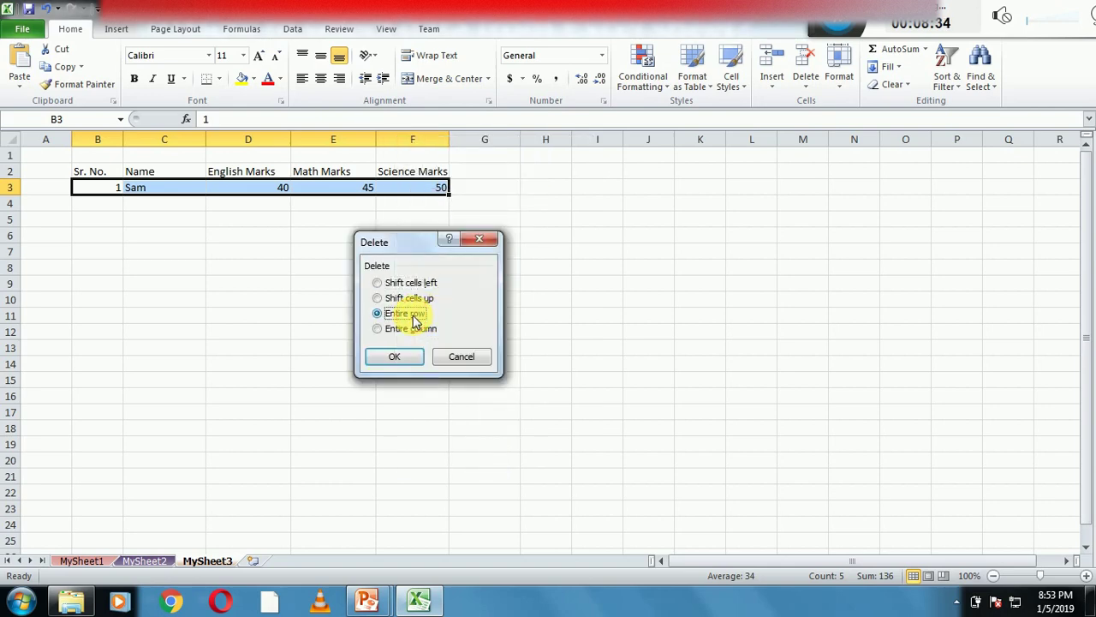
click(395, 357)
click(400, 351)
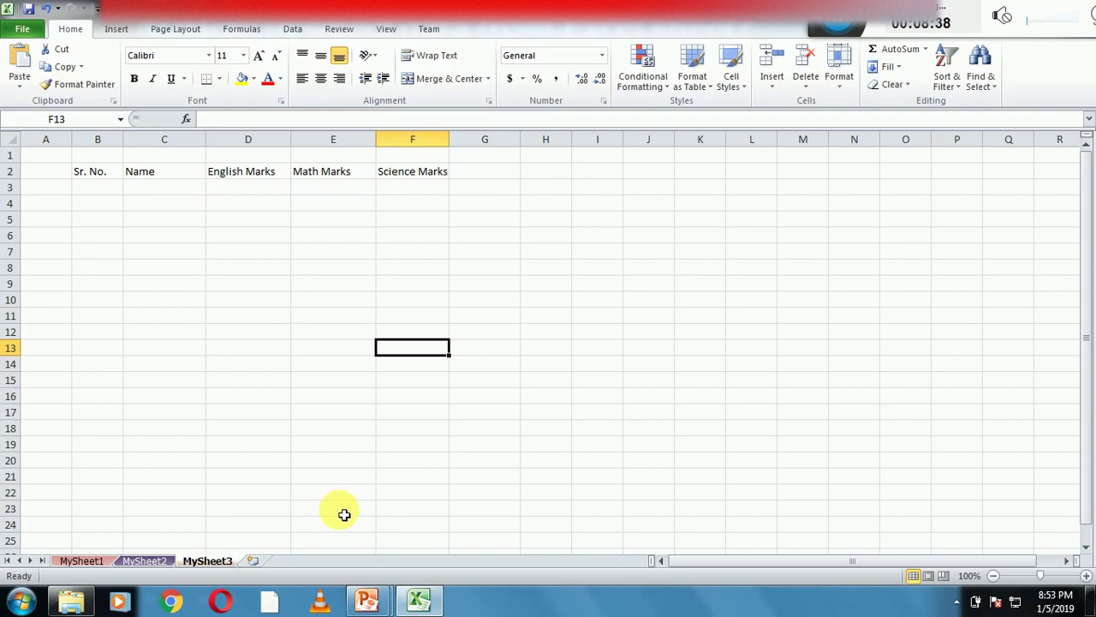
click(366, 600)
Step: Reveal the slide show's point about moving data, then return to Excel
click(427, 547)
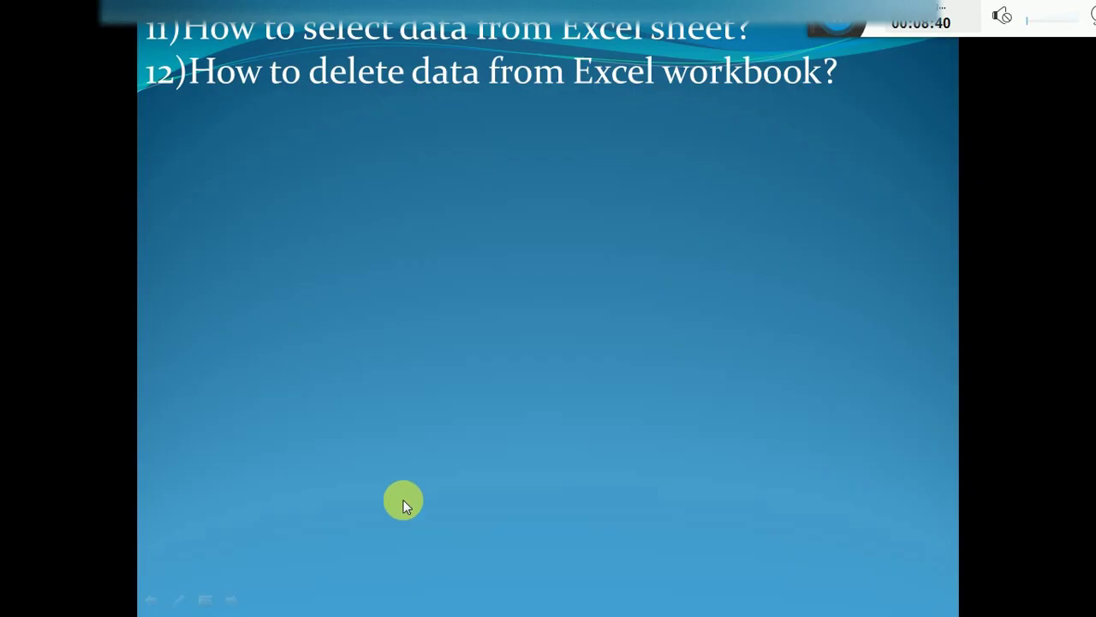
click(465, 206)
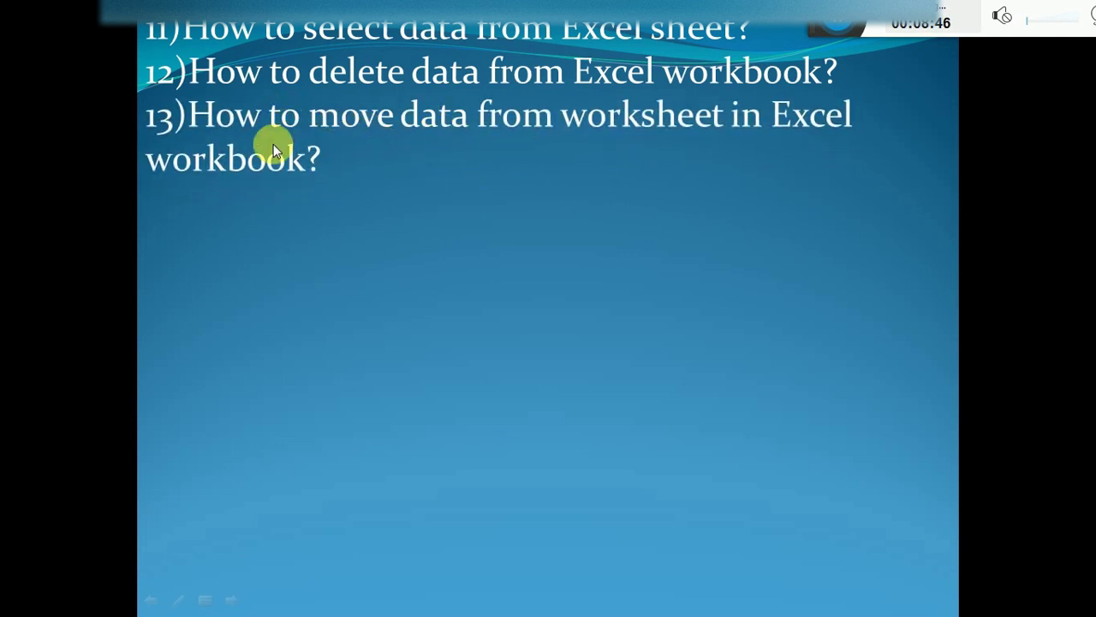
key(super)
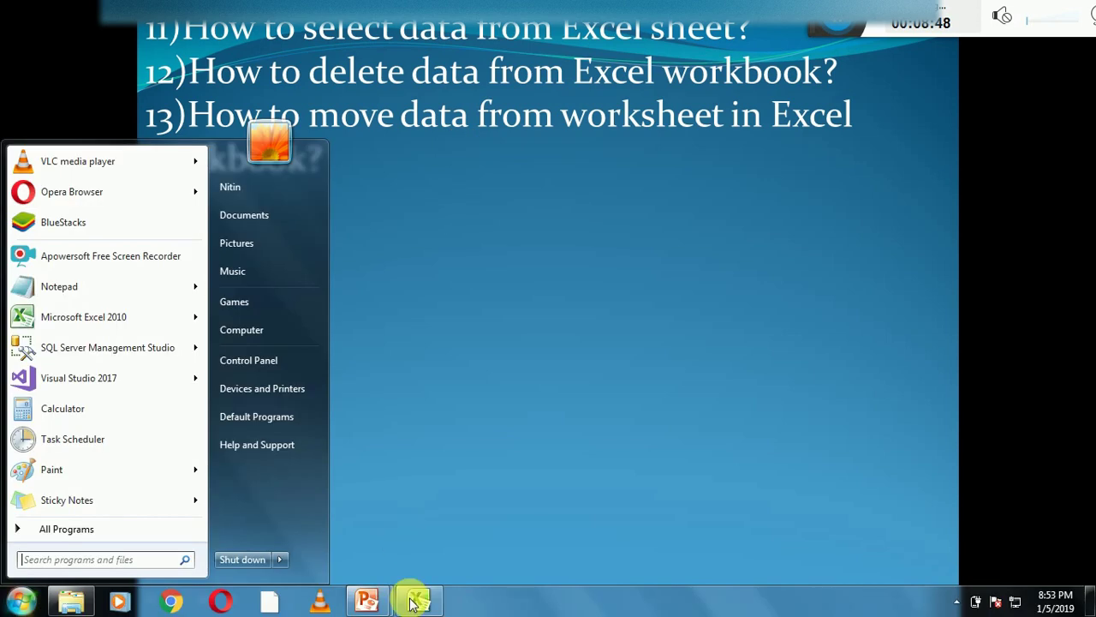
click(412, 602)
Step: Cut the header row B2:F2 and paste it at B4
click(103, 174)
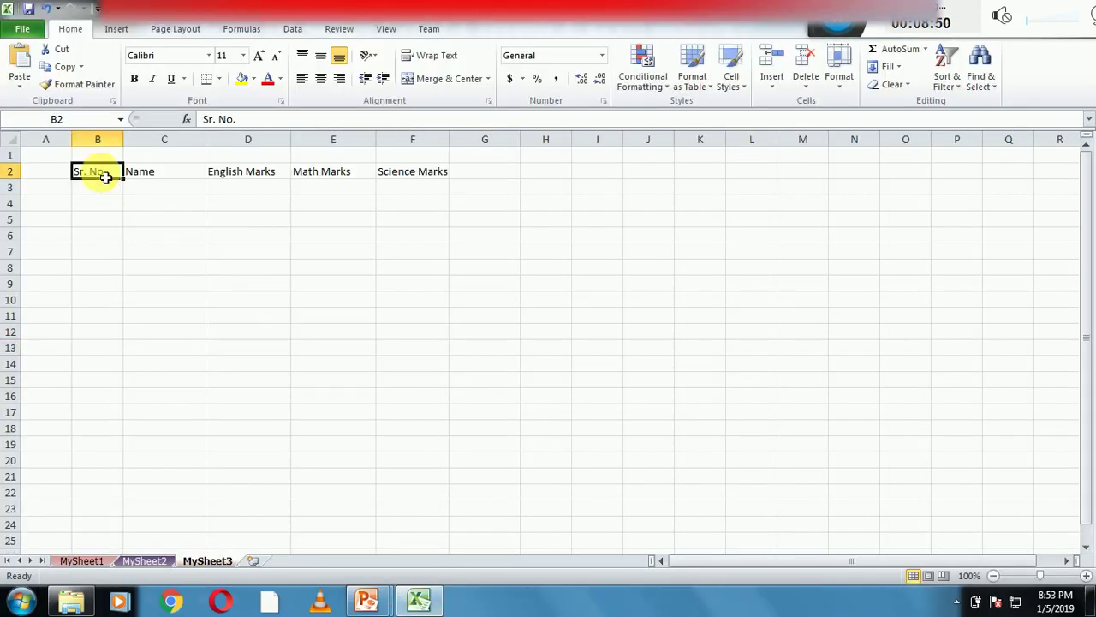
key(shift+Right)
key(shift+Right)
key(shift+Right)
key(shift+Right)
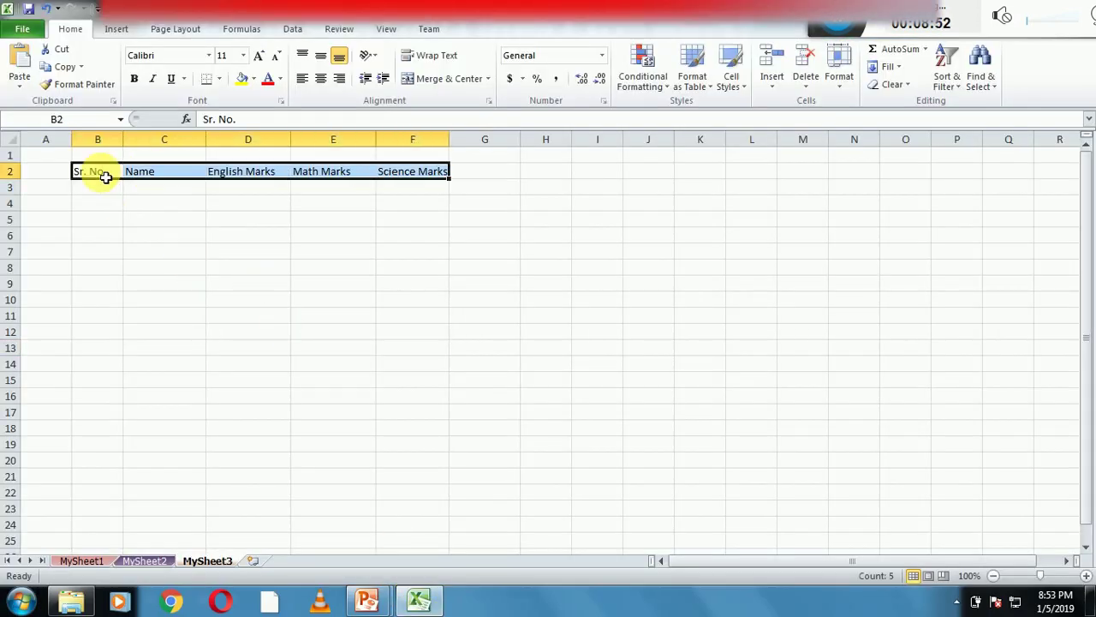
right_click(103, 175)
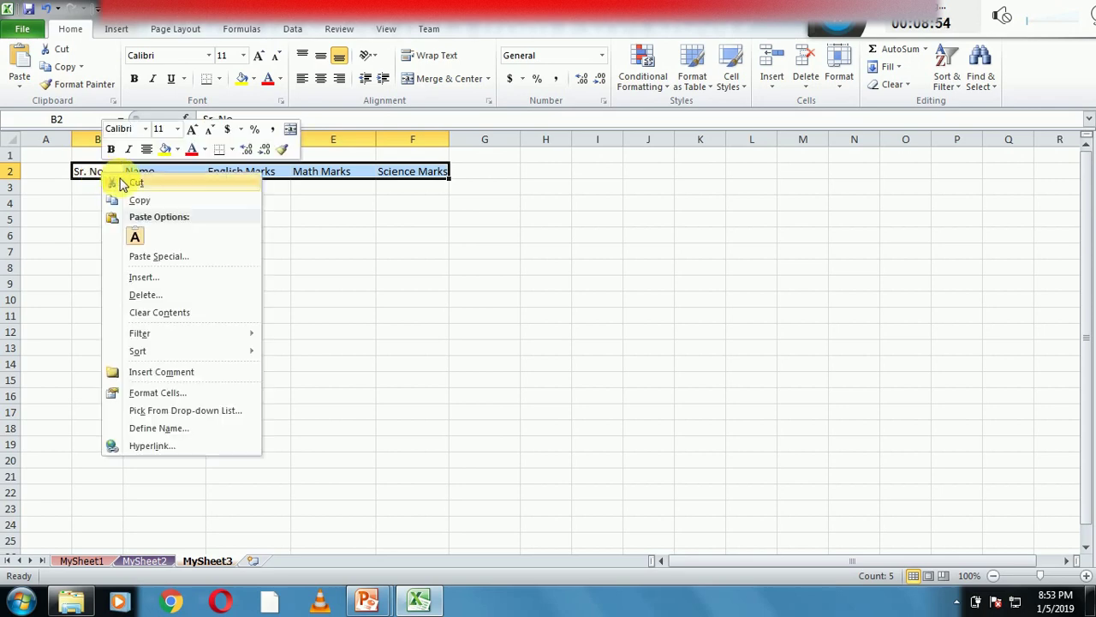
click(135, 182)
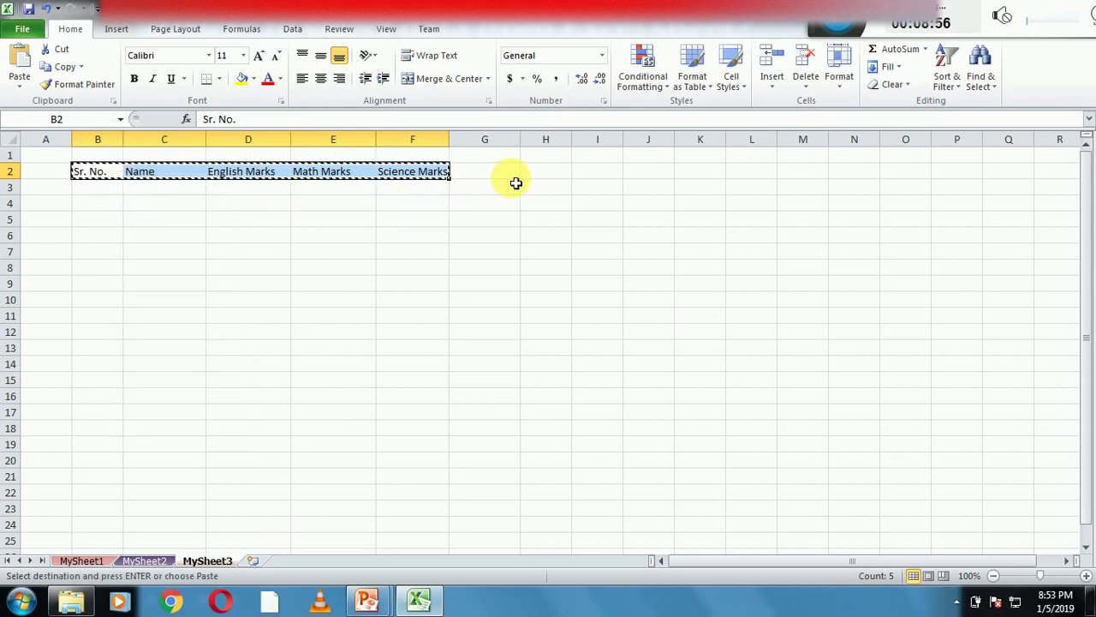
click(114, 206)
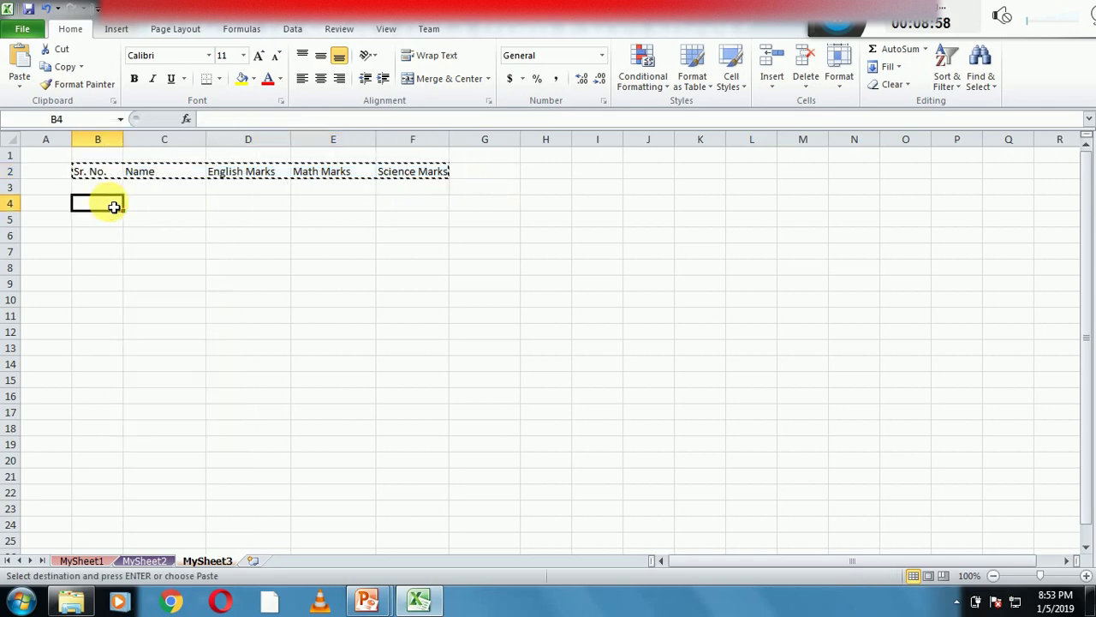
key(ctrl+v)
click(115, 217)
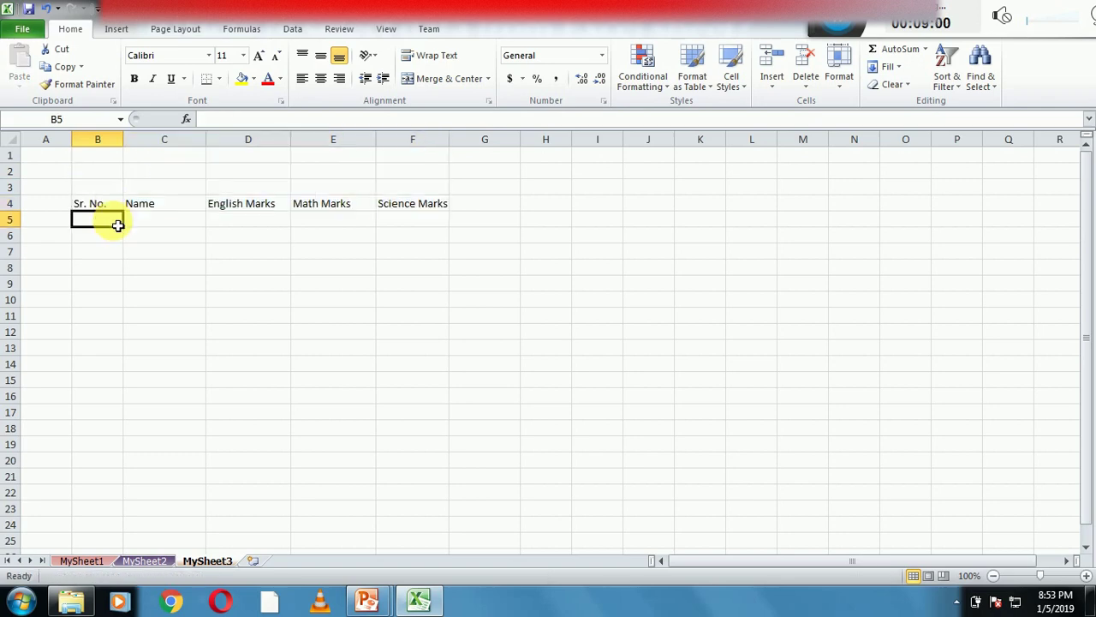
Step: Move the headers from row 4 back to row 2
click(98, 206)
key(shift+Right)
key(shift+Right)
key(shift+Right)
key(shift+Right)
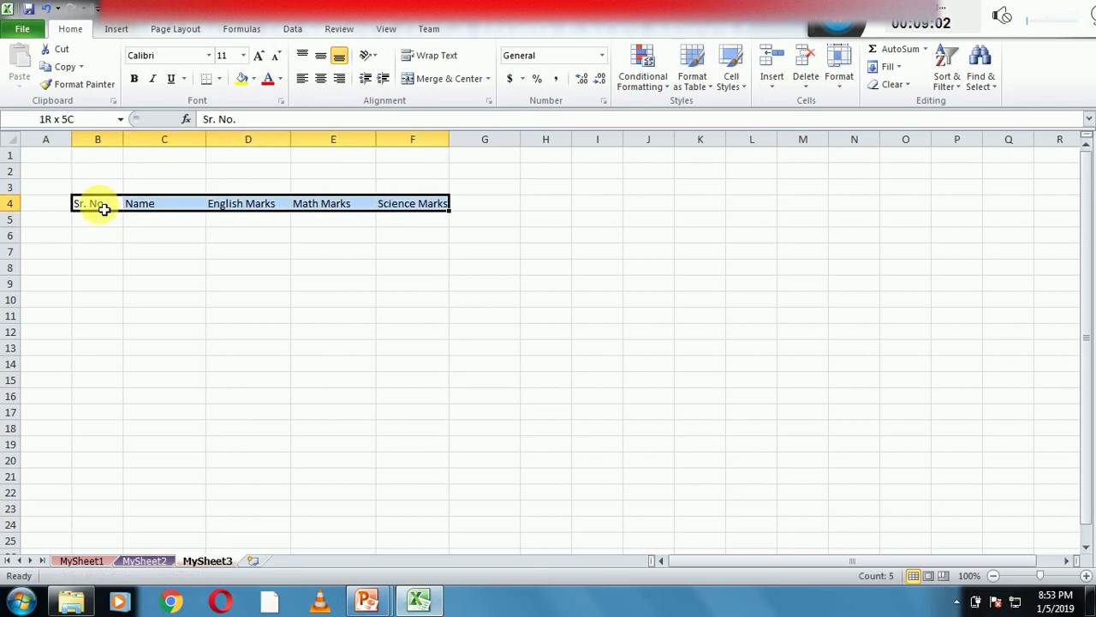
key(ctrl+c)
key(Up)
key(Up)
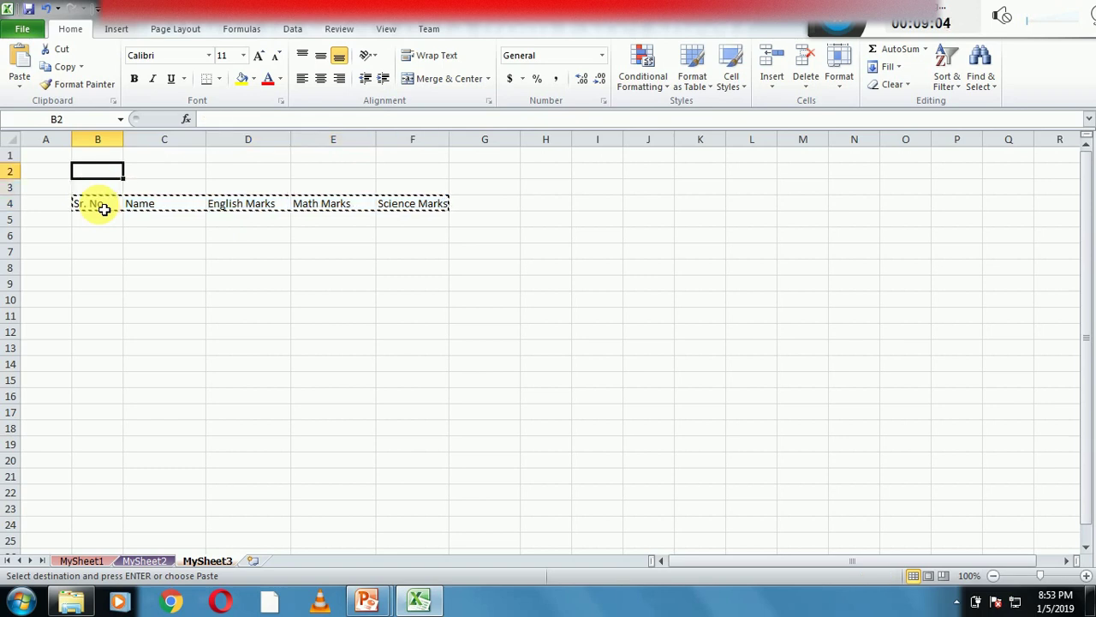
key(ctrl+v)
key(Down)
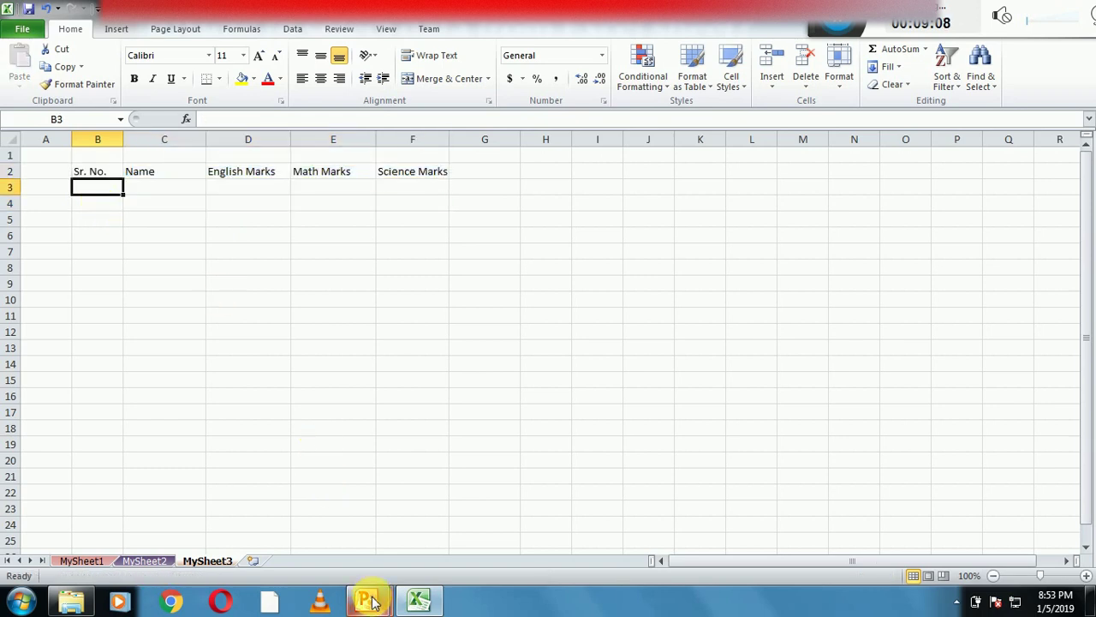
Step: Advance the slide show to the copy-pasting data point
mouse_move(367, 597)
click(421, 500)
click(417, 485)
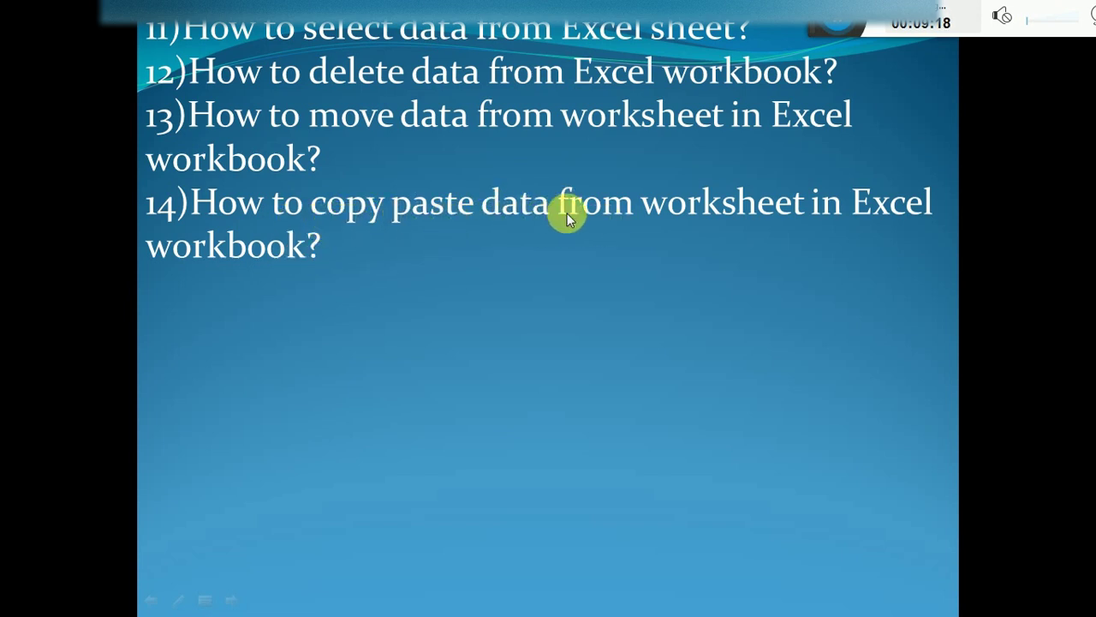
Step: Copy the header row B2:F2 and paste it starting at H2
key(super)
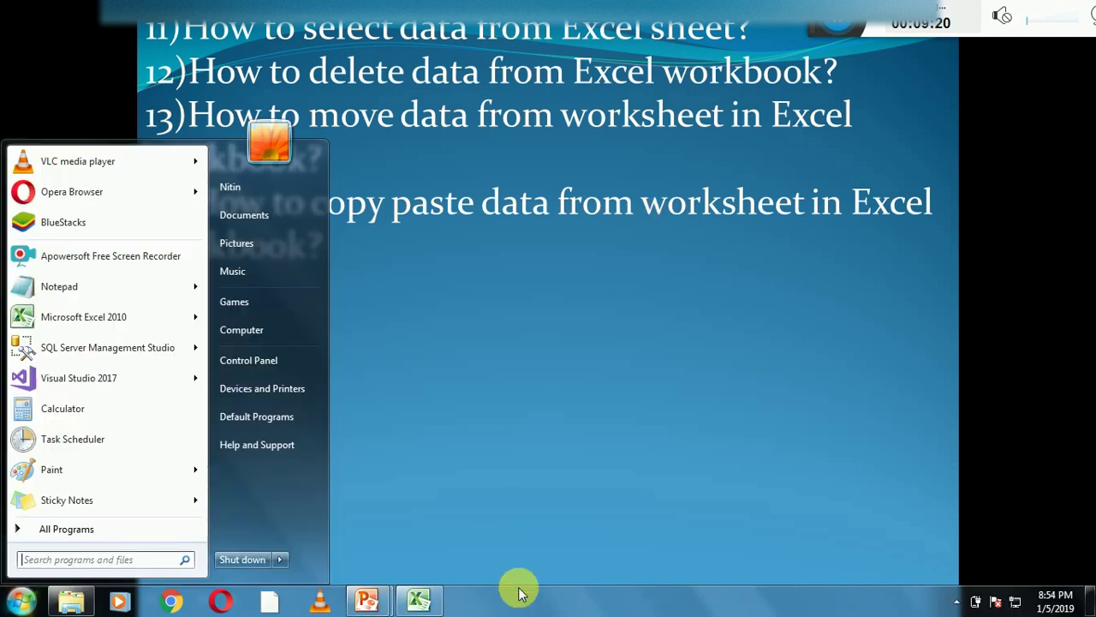
click(418, 600)
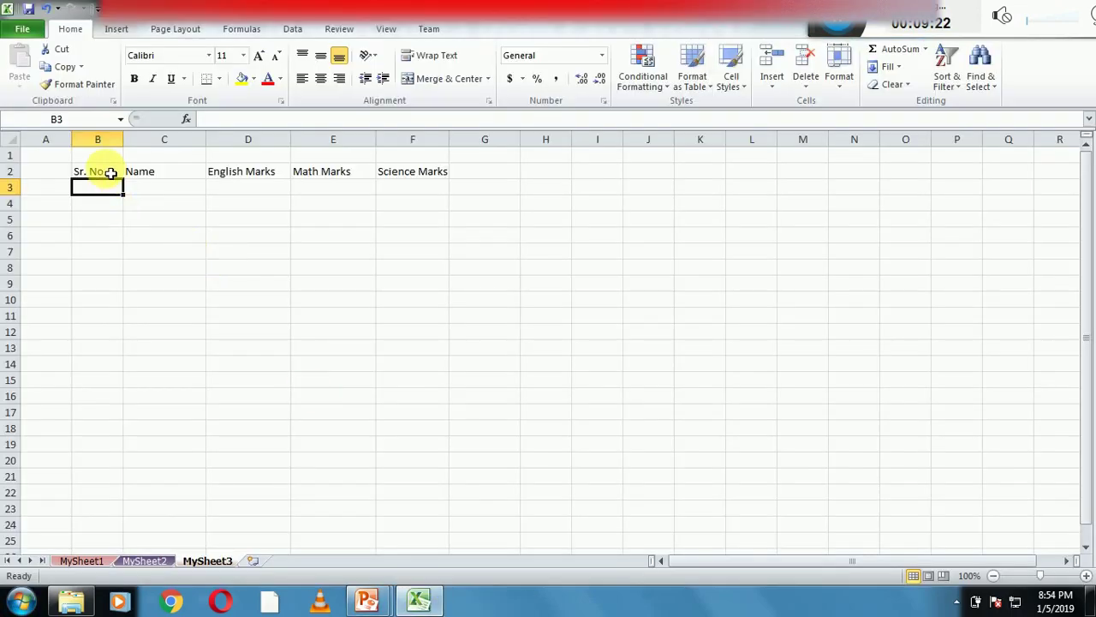
drag(110, 172, 111, 173)
key(shift+Right)
key(shift+Right)
key(shift+Right)
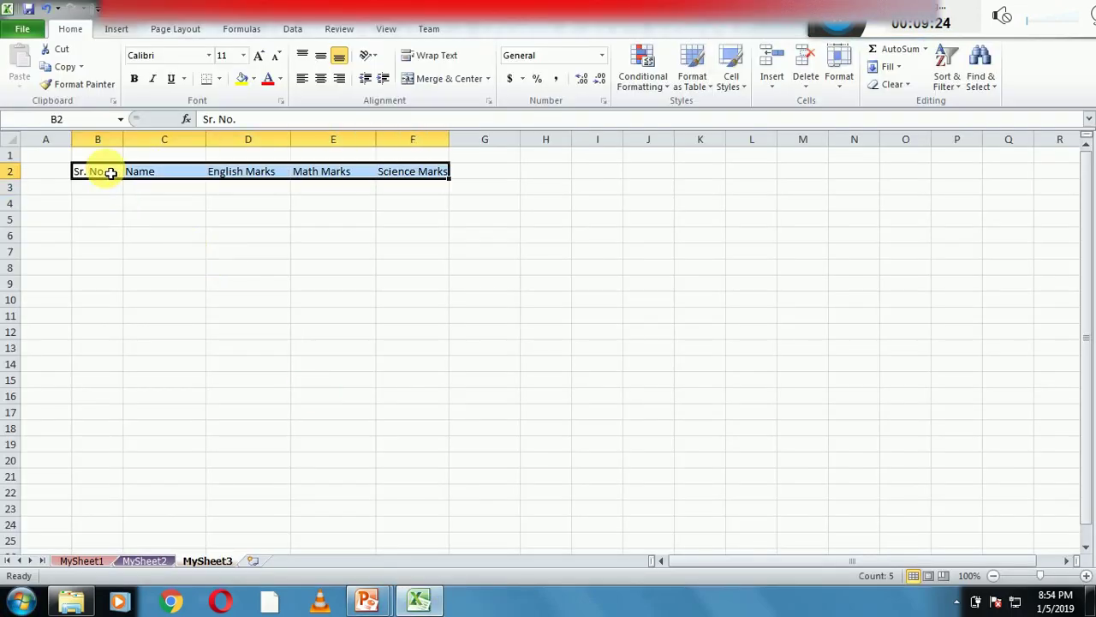
right_click(109, 174)
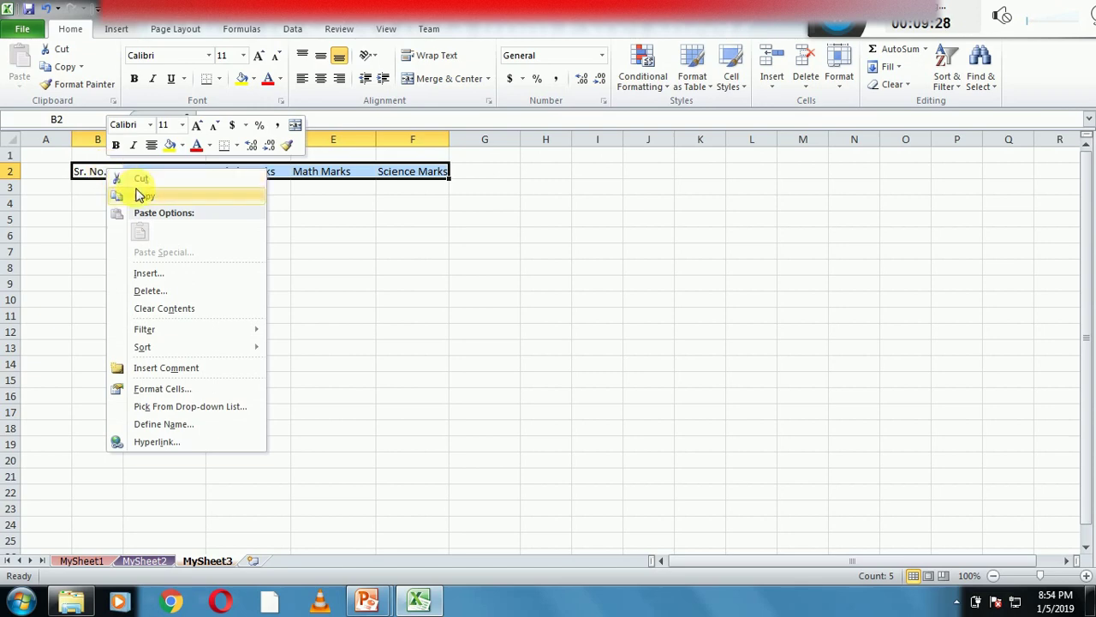
click(140, 197)
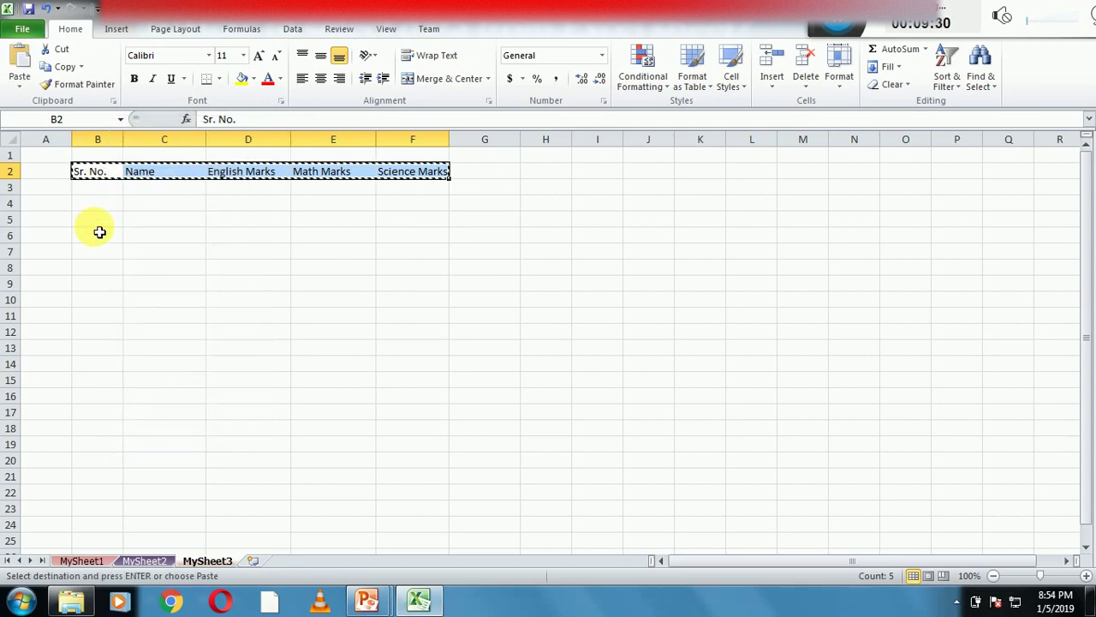
click(547, 172)
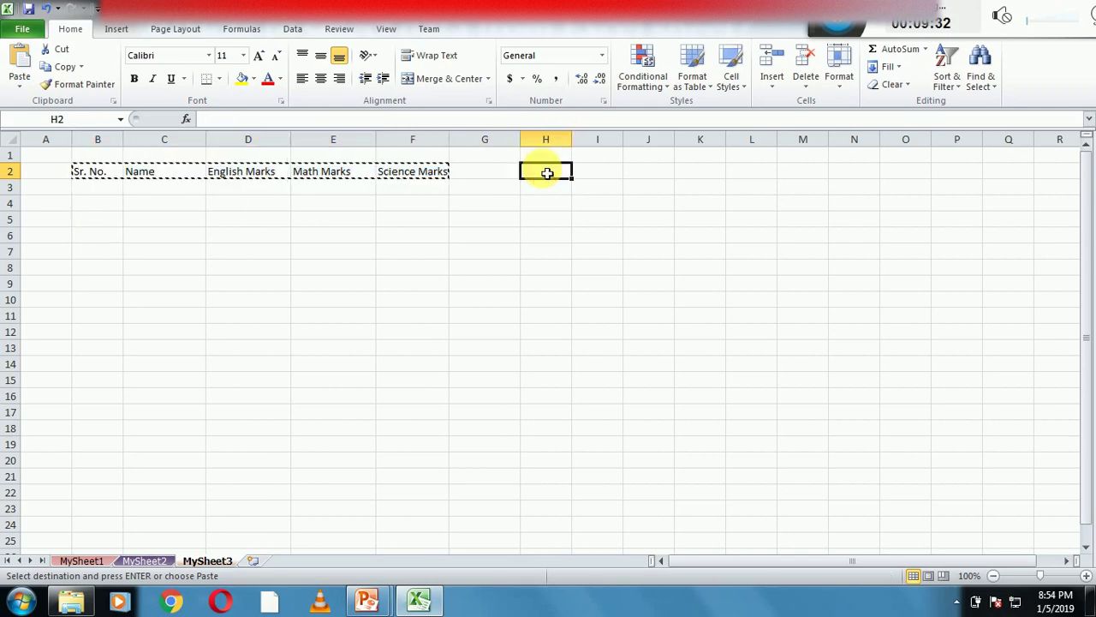
key(ctrl+v)
click(606, 221)
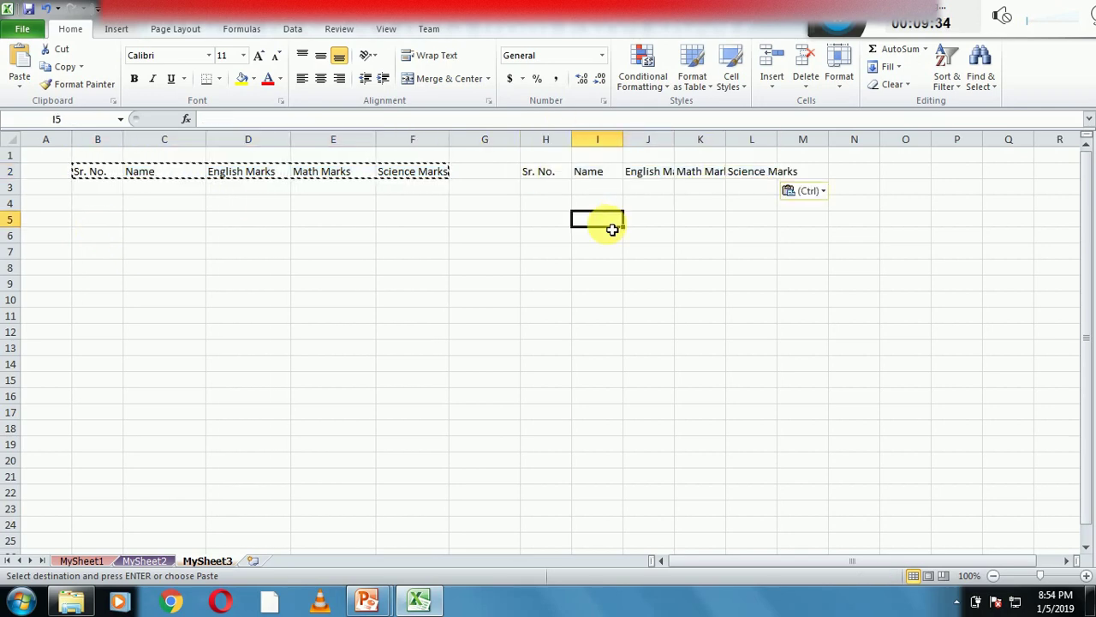
click(604, 196)
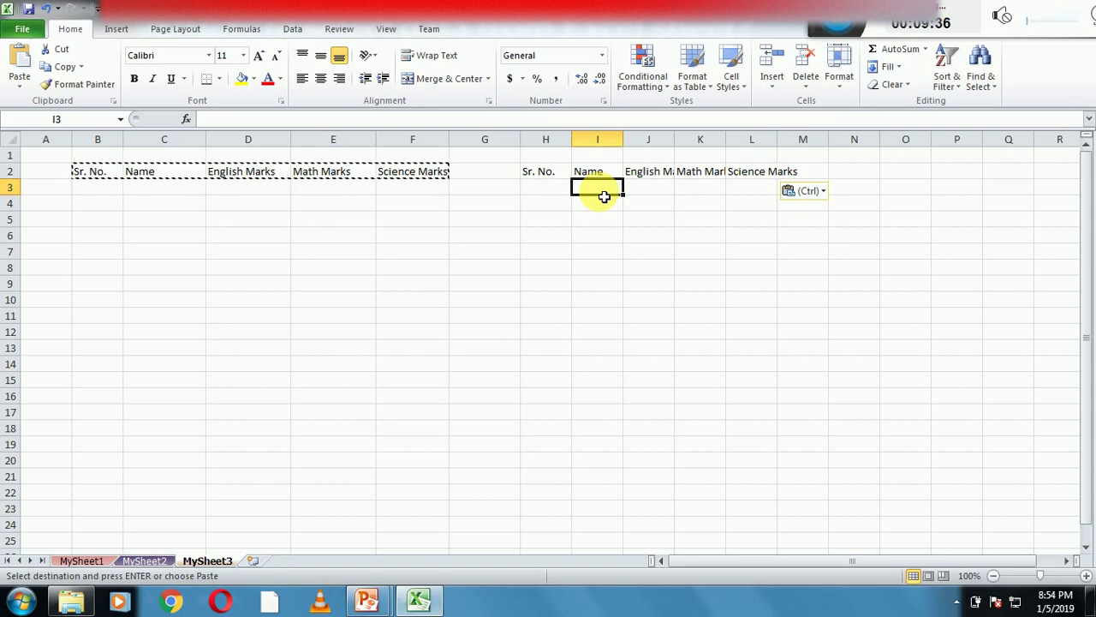
key(Escape)
Step: Move the pasted headers from H2 to B4
click(555, 175)
key(shift+Right)
key(shift+Right)
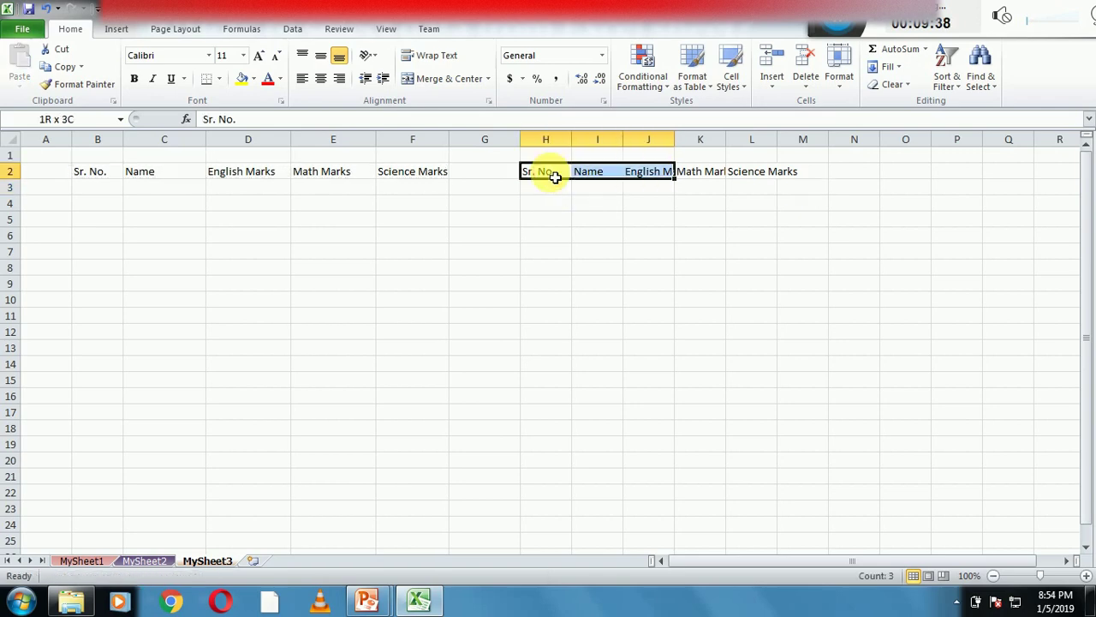
key(shift+Right)
key(shift+Right)
key(shift+Right)
key(ctrl+c)
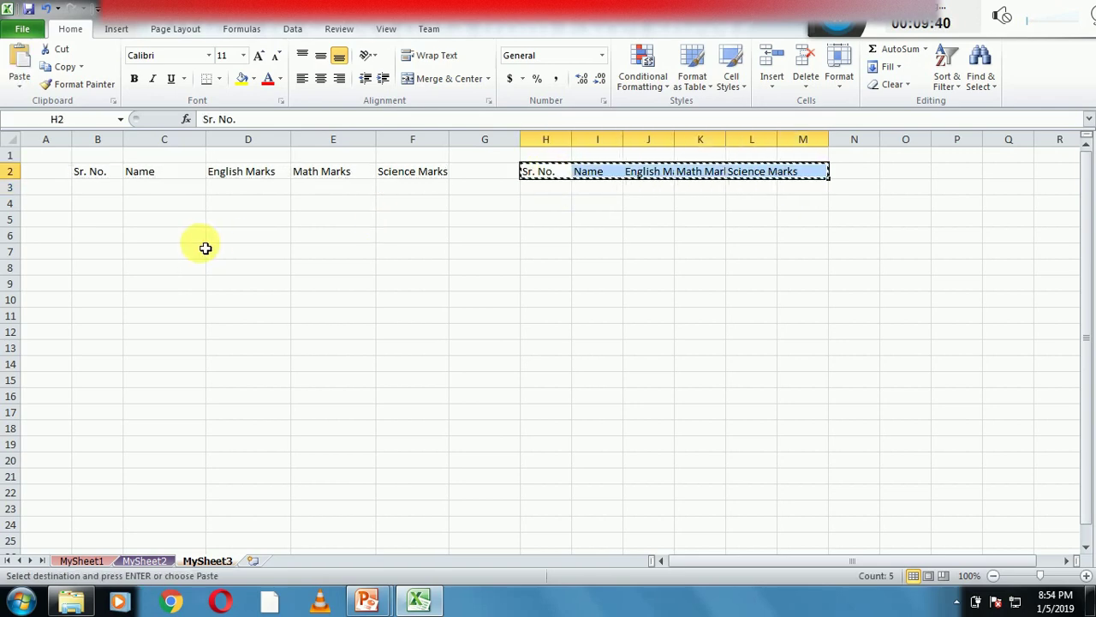
click(97, 203)
key(Return)
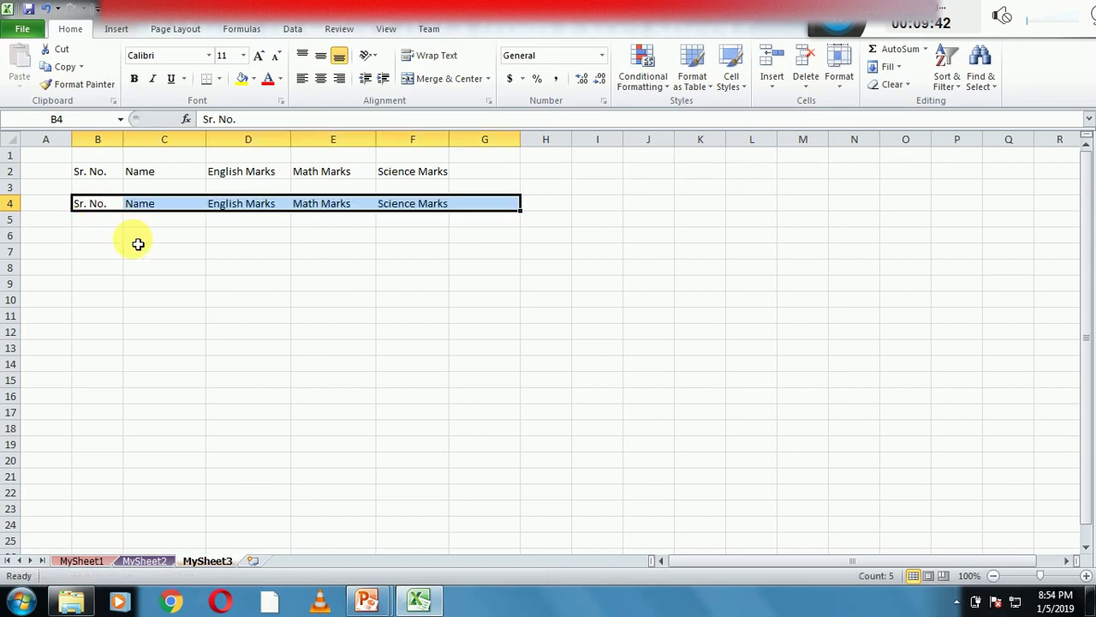
Step: Delete the duplicate headers in row 4
click(146, 249)
click(98, 206)
key(shift+Right)
key(shift+Right)
key(shift+Right)
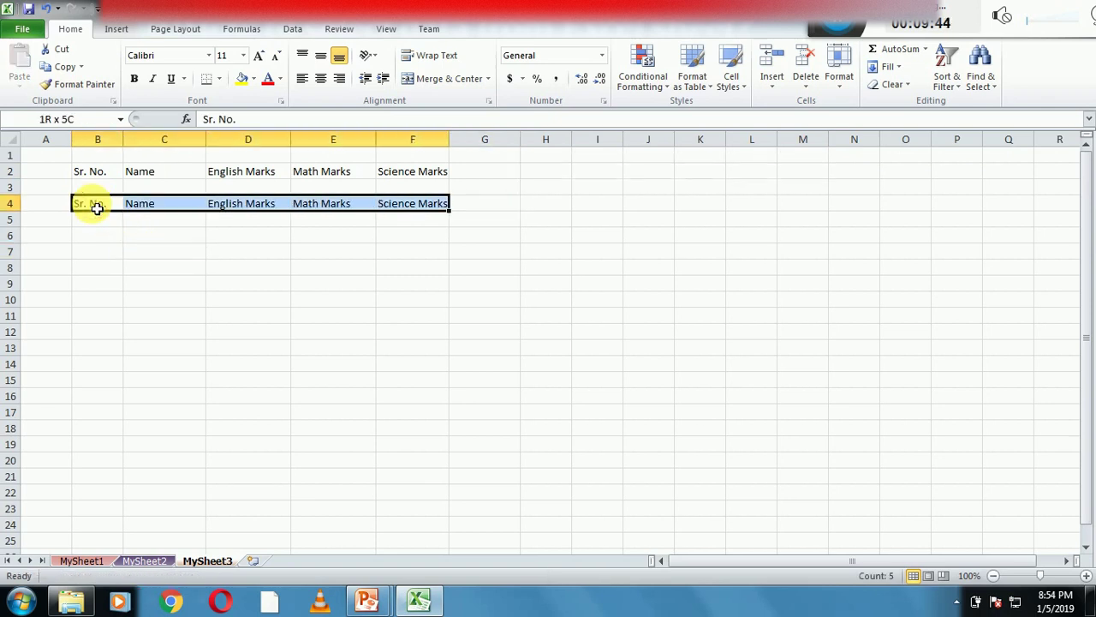
key(Delete)
click(134, 266)
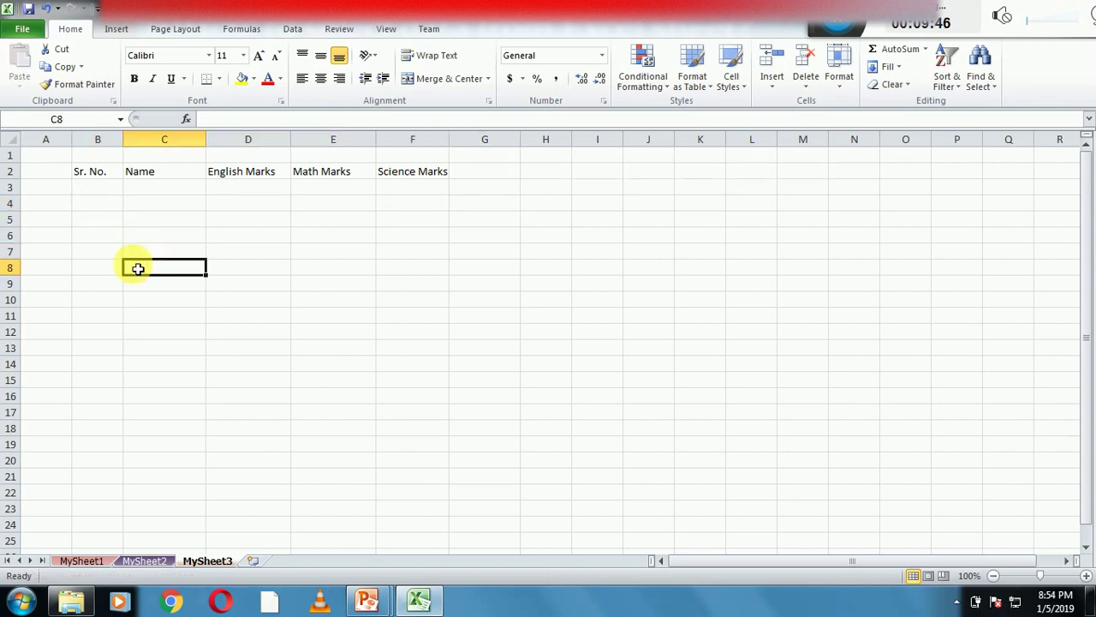
Step: Advance the slide show to the find & replace point
mouse_move(367, 596)
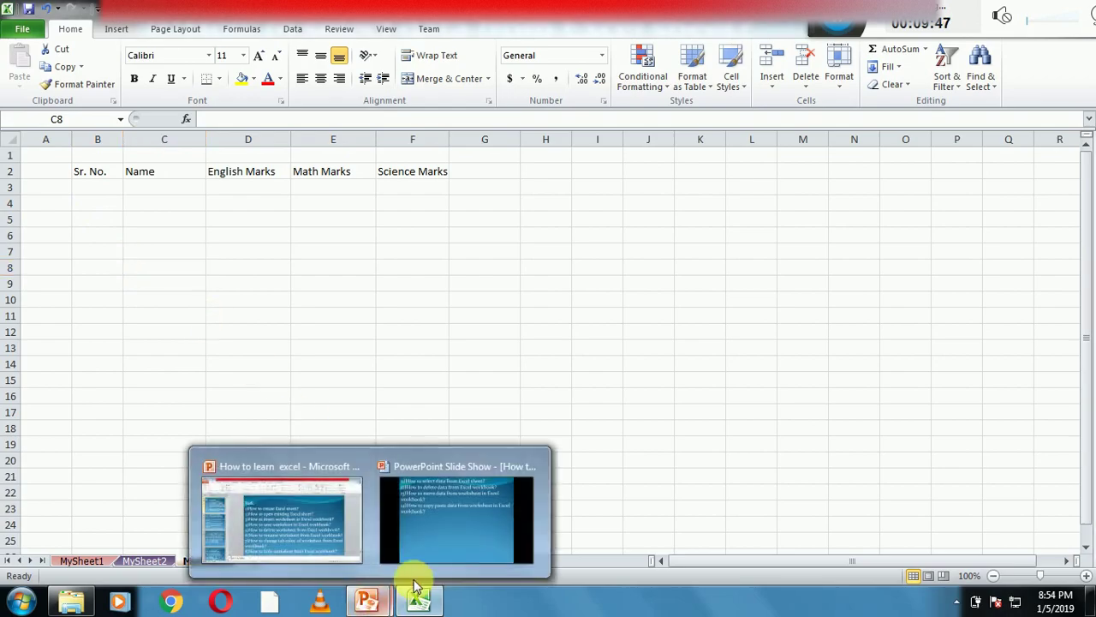
click(434, 528)
click(399, 486)
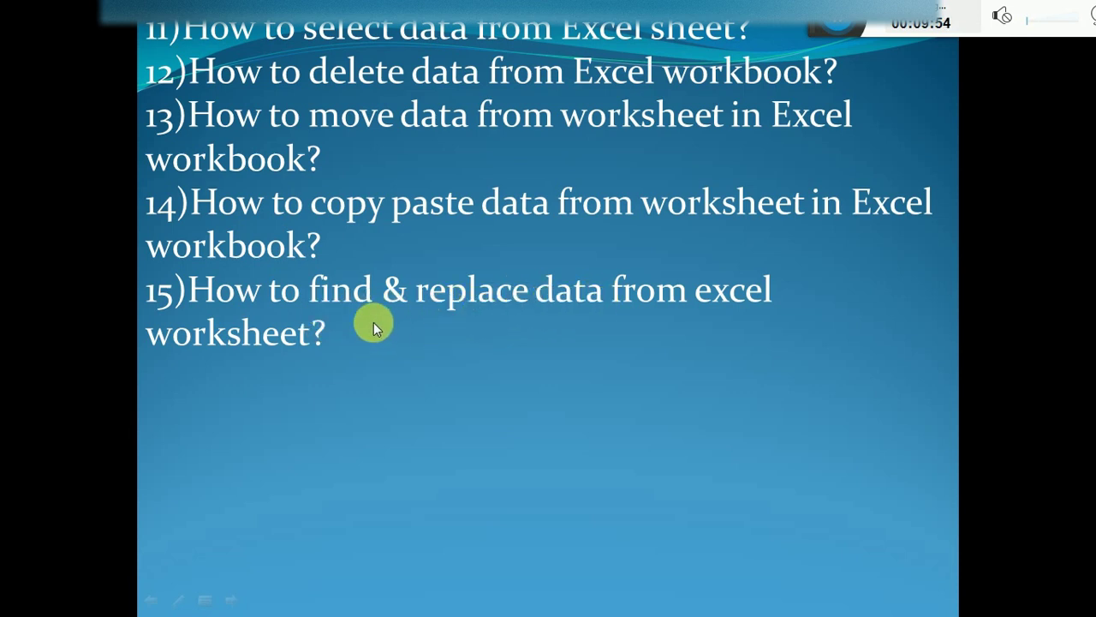
Step: Use Find and Replace to change 'Name' to 'Name of student' everywhere
key(super)
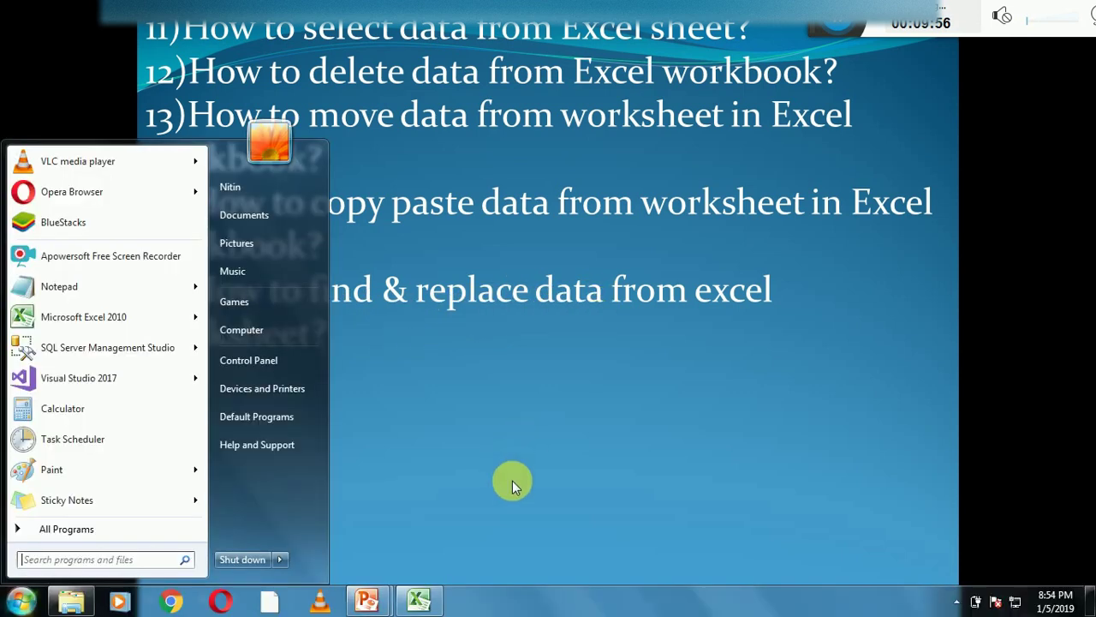
click(417, 592)
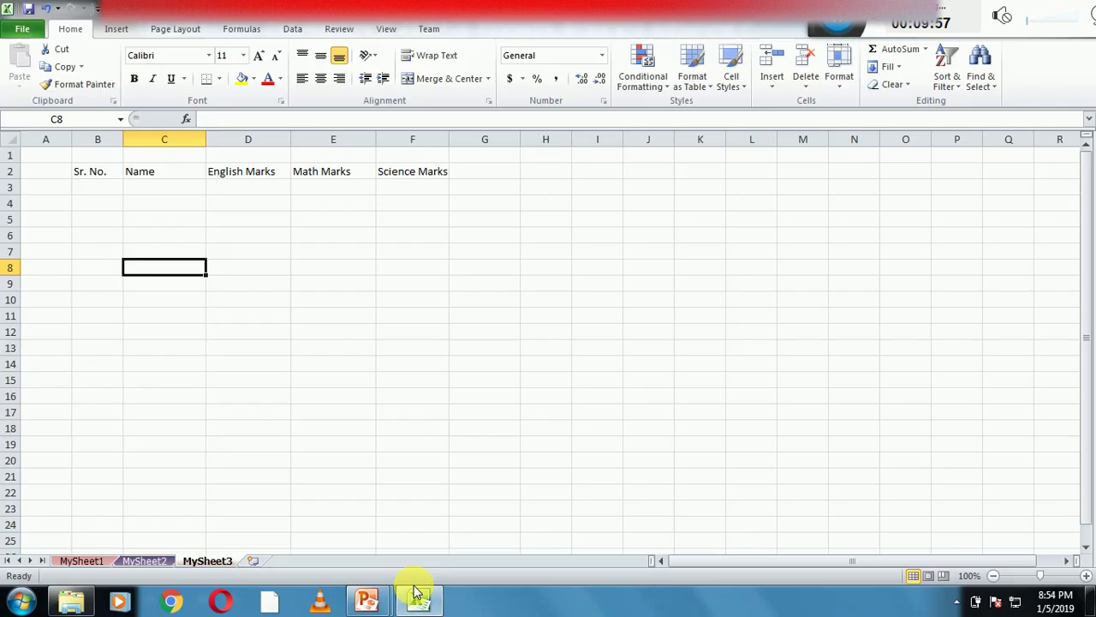
click(174, 195)
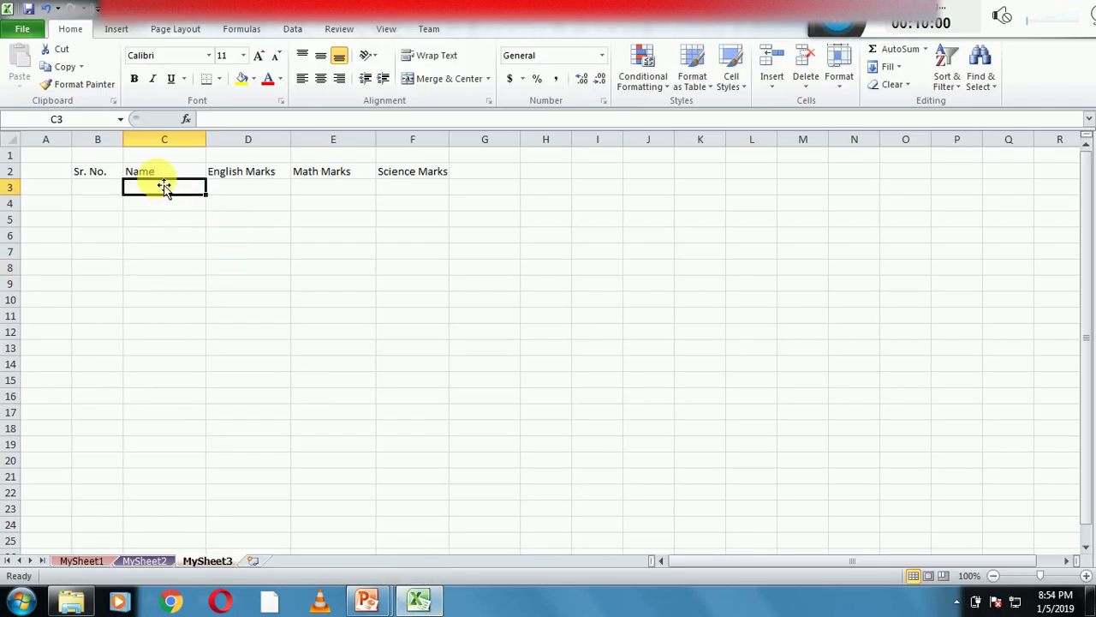
click(163, 178)
click(162, 201)
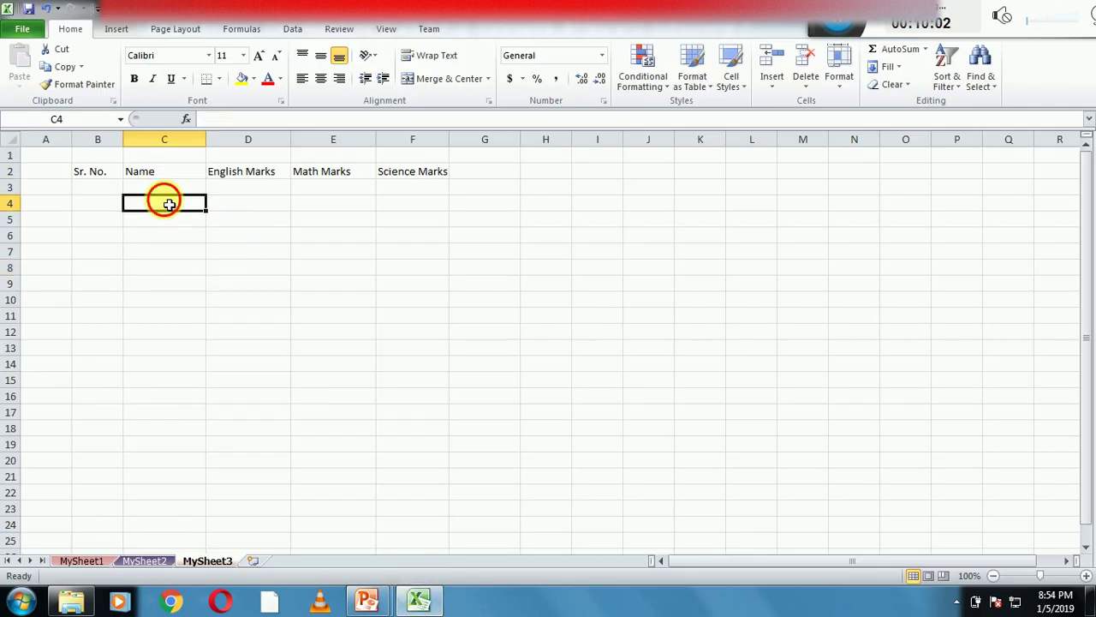
click(989, 85)
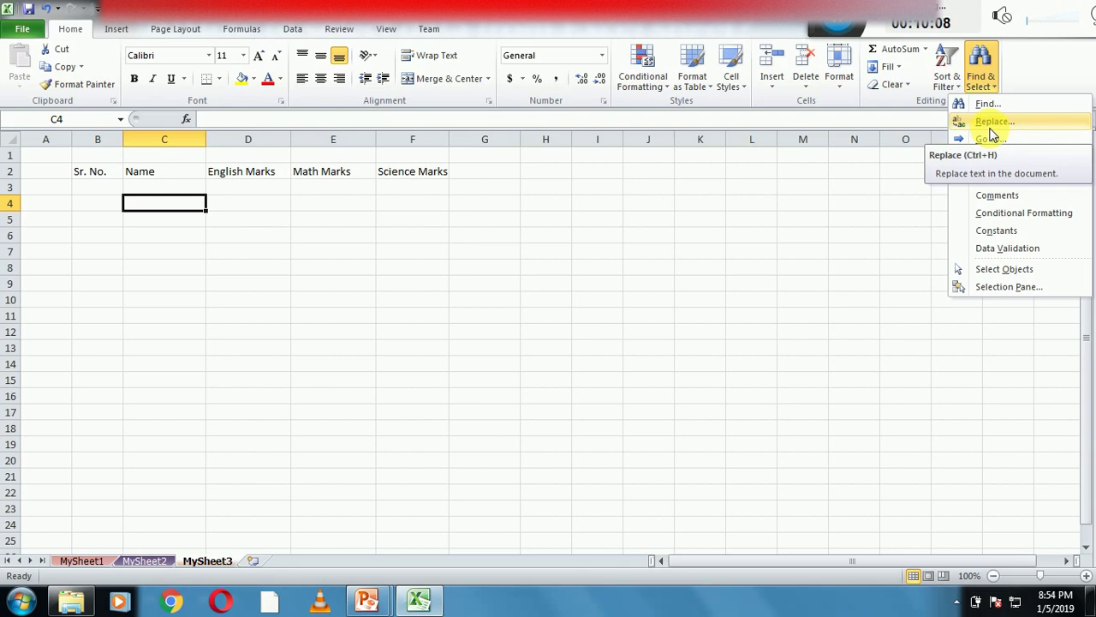
click(991, 125)
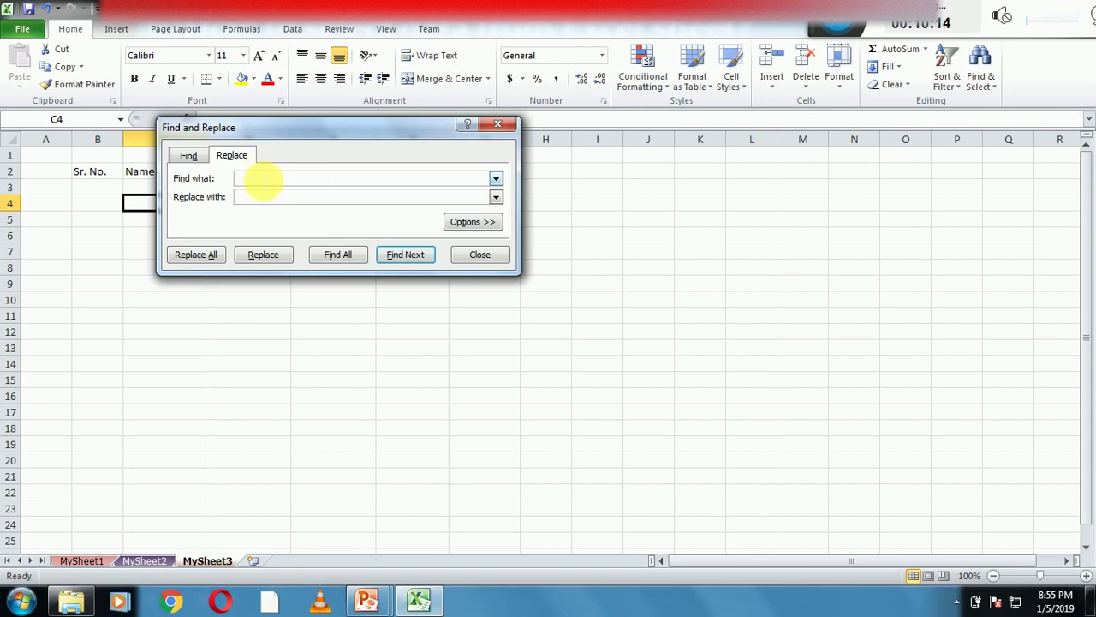
click(183, 157)
click(233, 157)
text(Name of student)
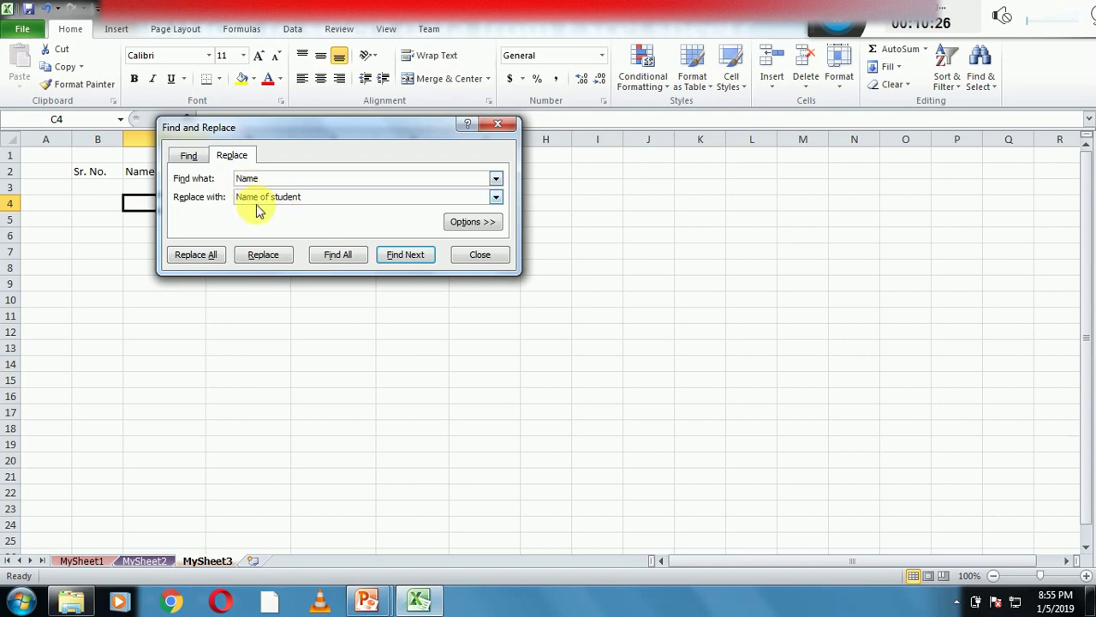
click(205, 259)
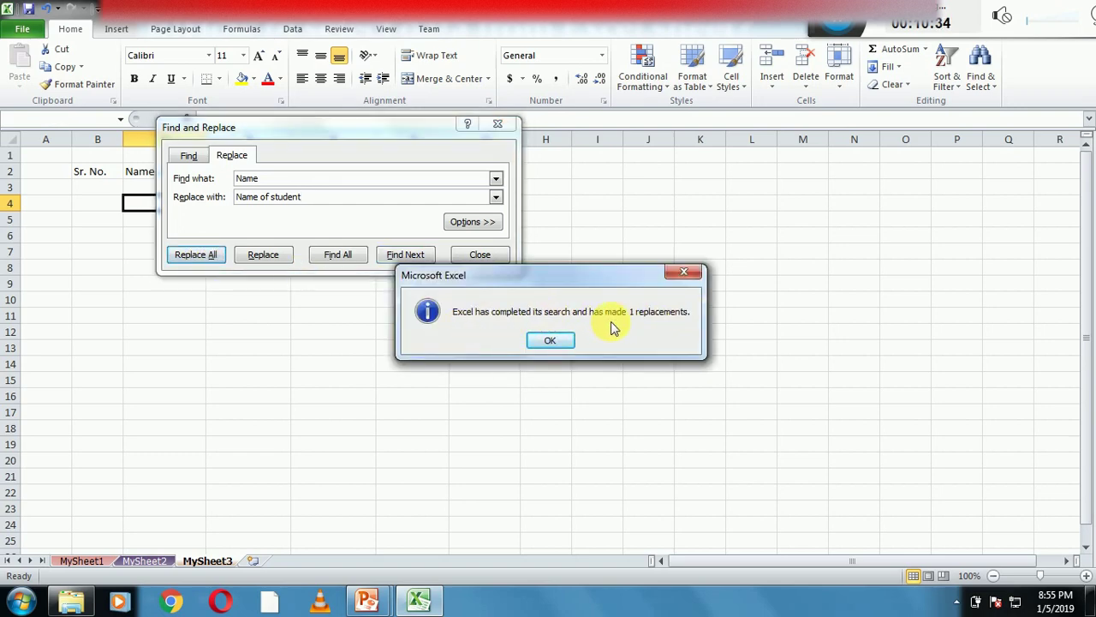
click(549, 342)
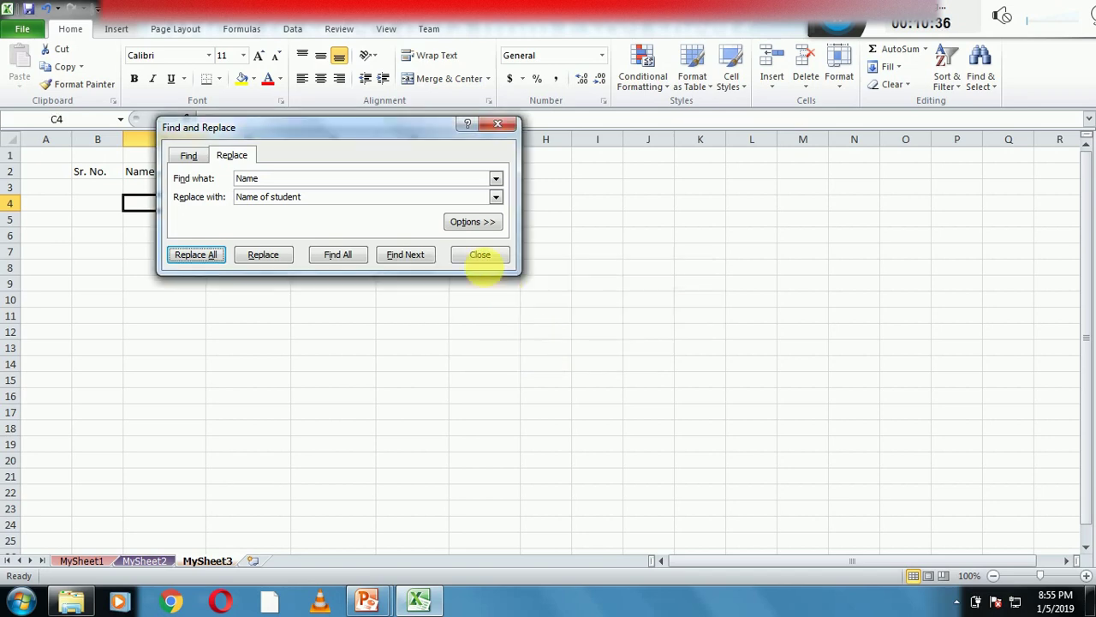
click(480, 256)
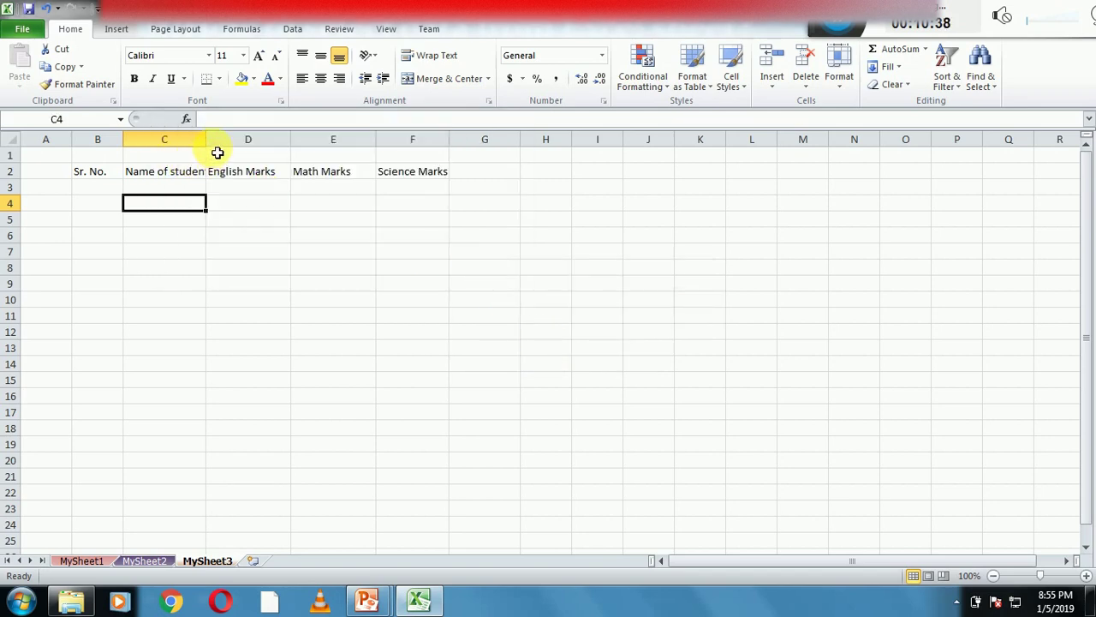
Step: Drag column C's border wider so 'Name of student' shows fully
drag(206, 143, 233, 155)
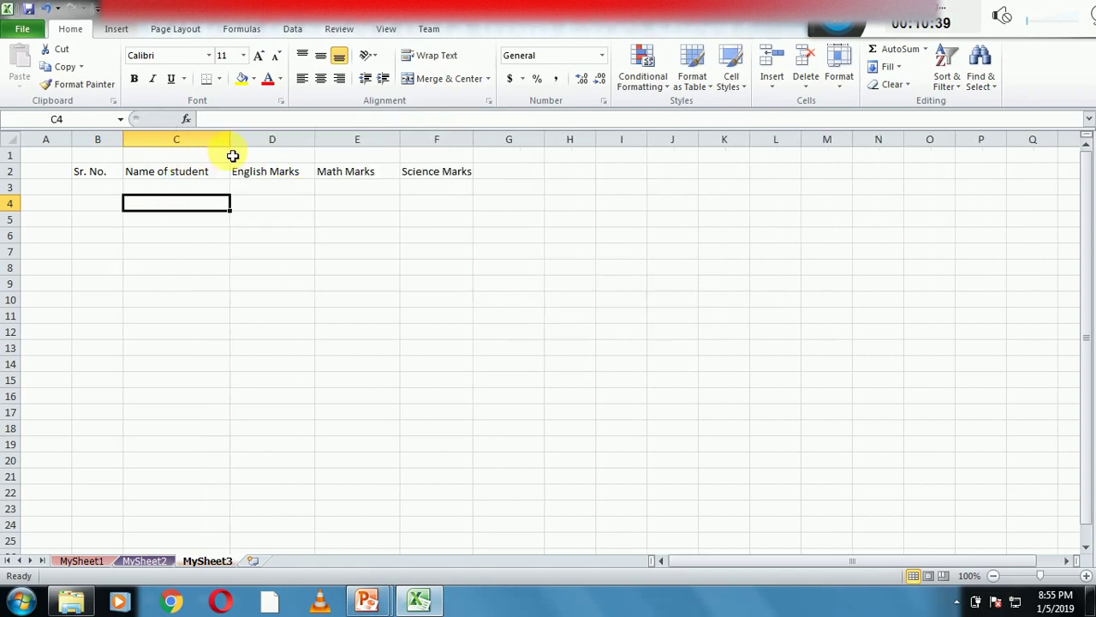
click(178, 173)
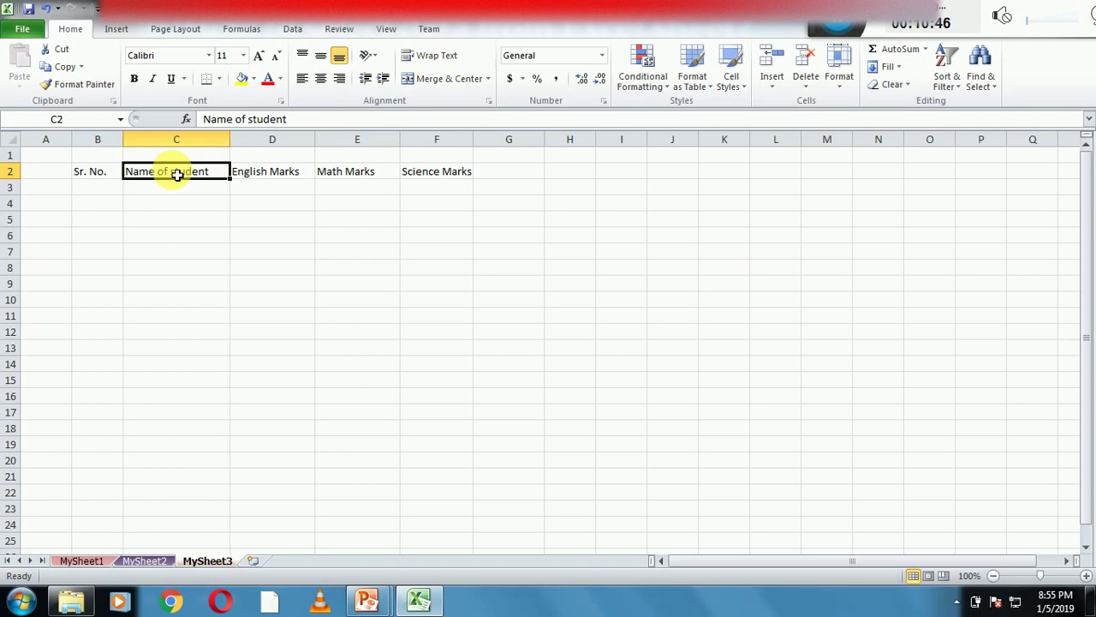
click(365, 598)
Step: Reveal the font settings slide topic, then apply Algerian to the header row
click(452, 546)
click(451, 541)
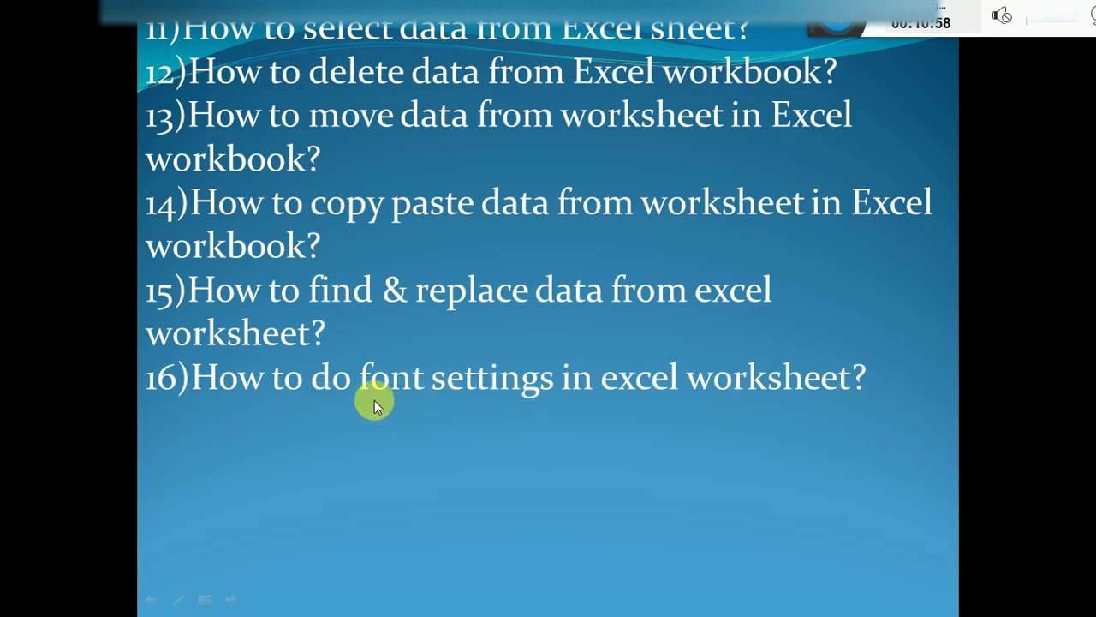
key(super)
click(418, 598)
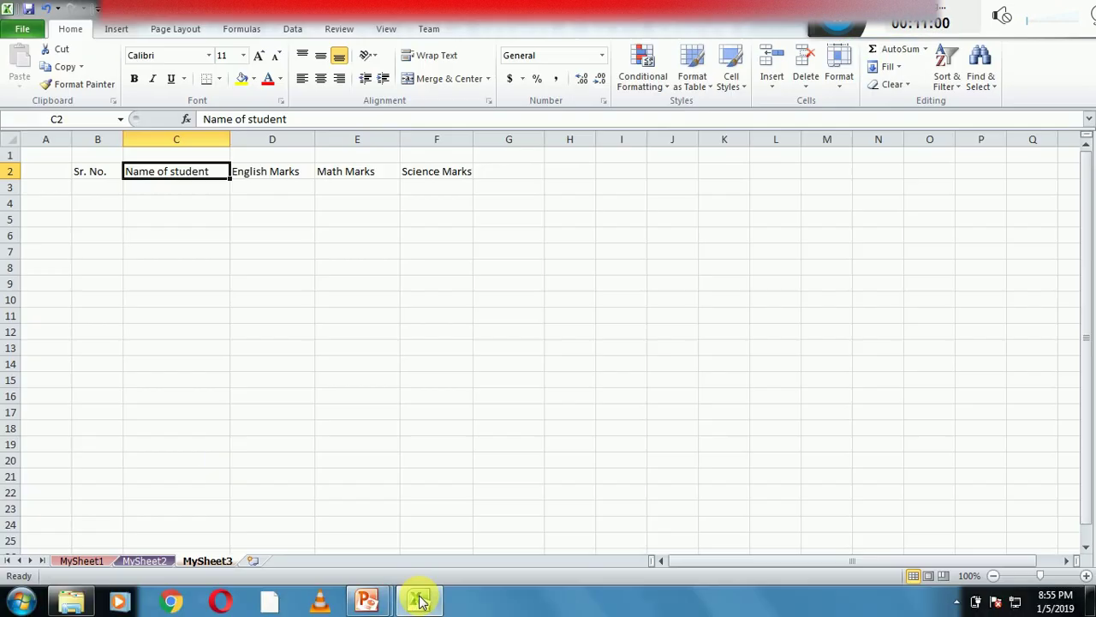
click(257, 284)
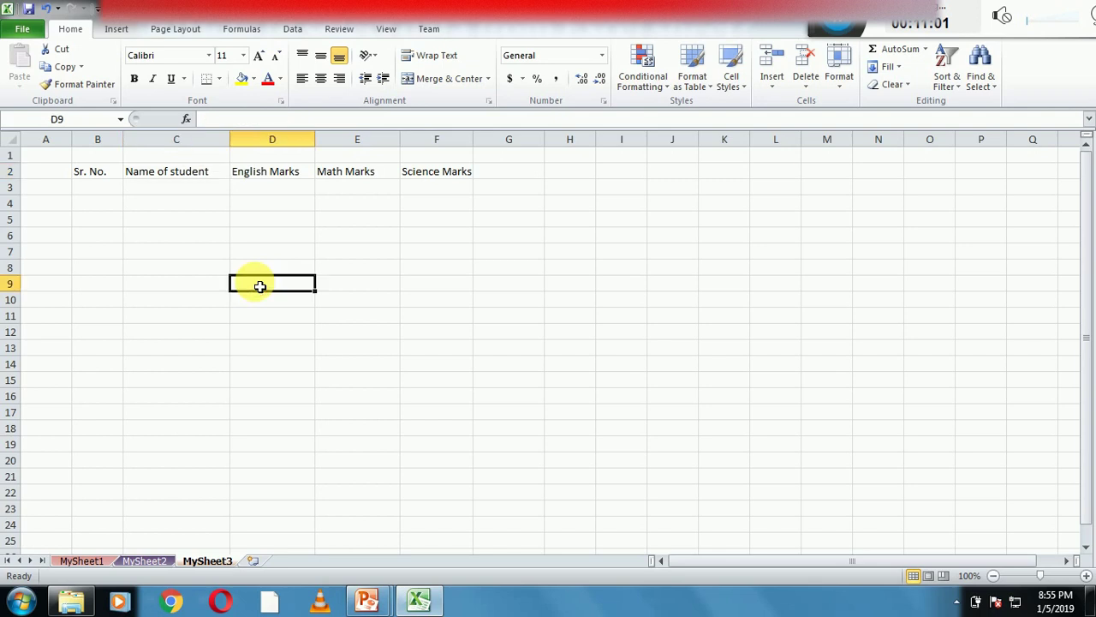
click(103, 177)
key(shift+Right)
key(shift+Right)
key(shift+Right)
key(shift+Right)
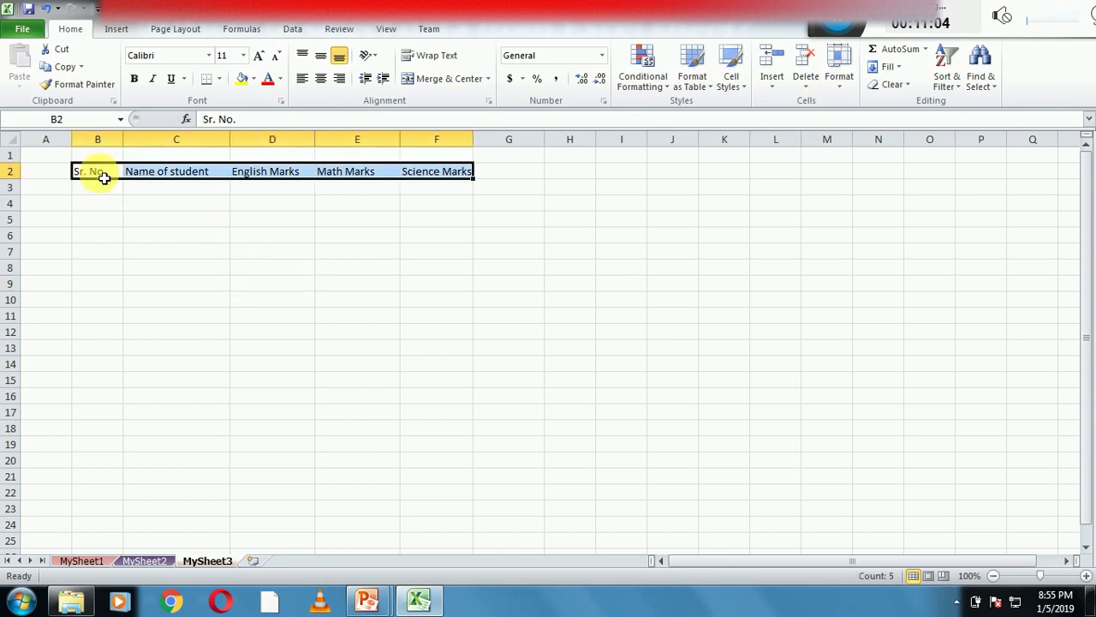
click(210, 55)
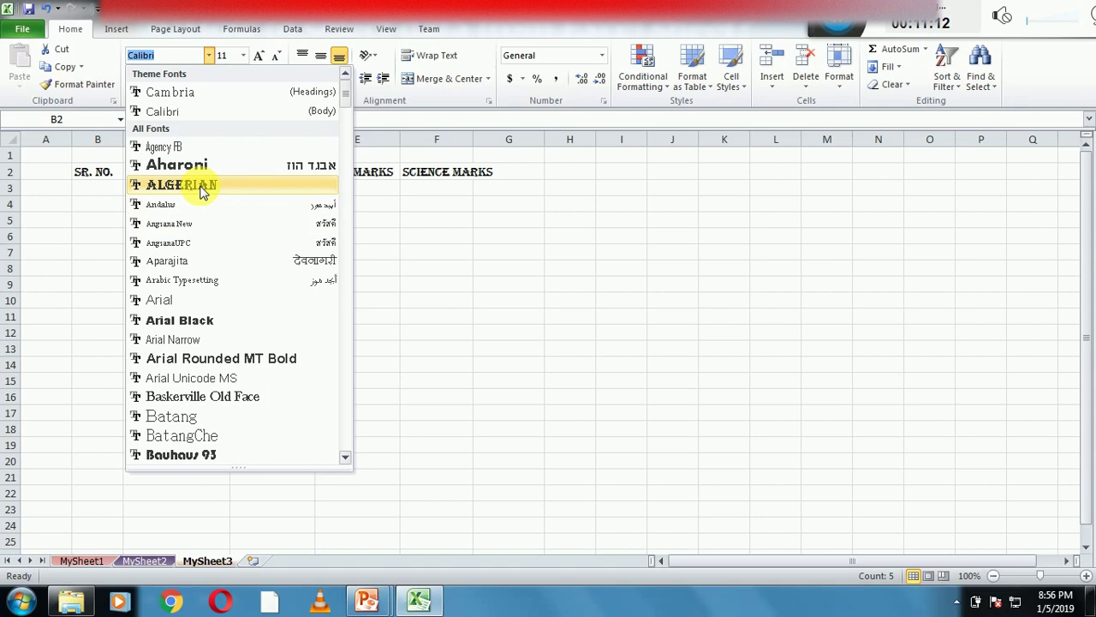
click(203, 190)
click(202, 199)
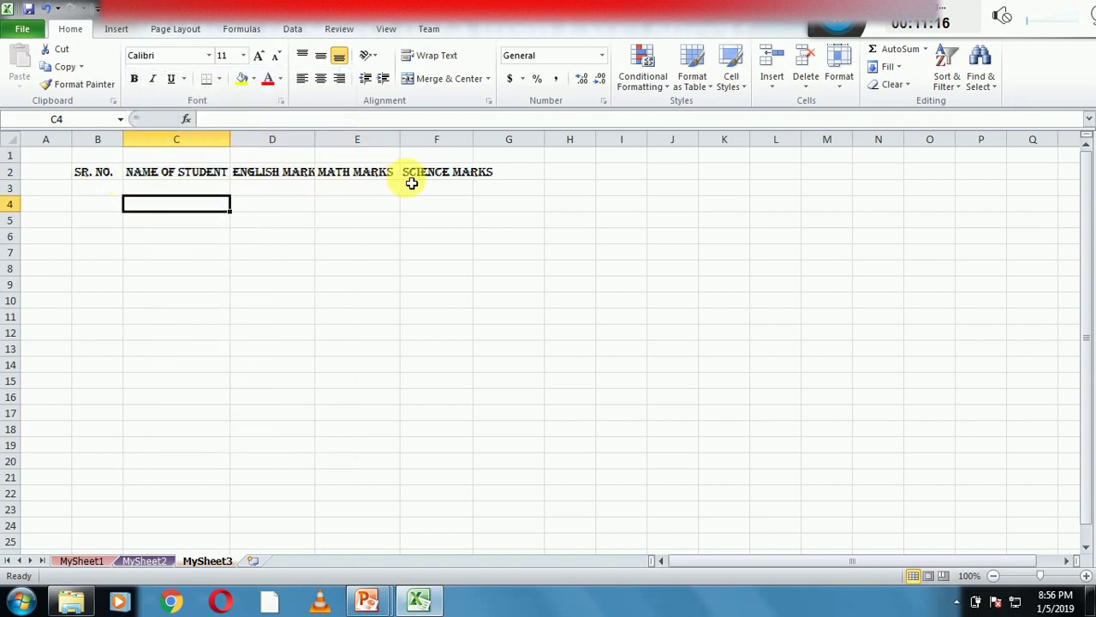
Step: Change the header row B2:G2 font to Cambria
click(96, 173)
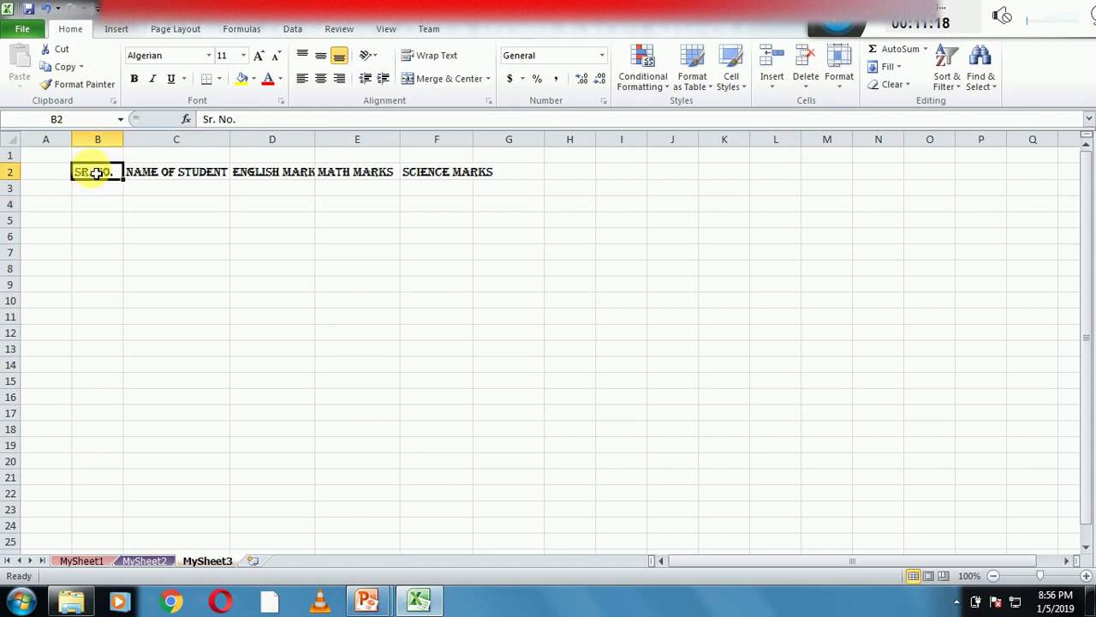
key(shift+Right)
key(shift+Right)
key(shift+Right)
key(shift+Right)
key(shift+Right)
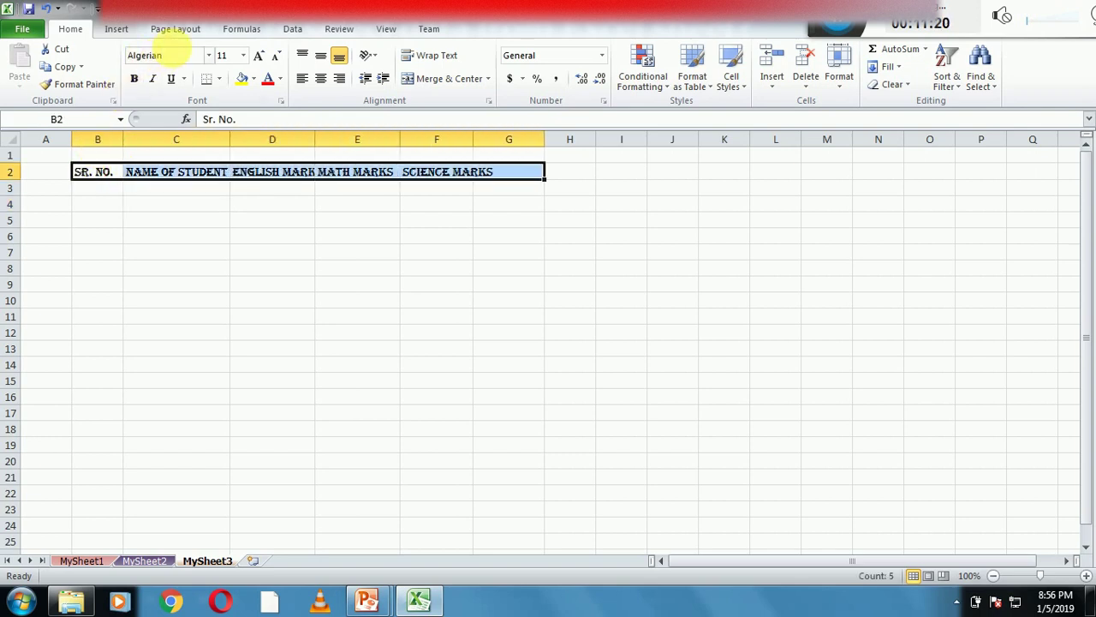
click(208, 55)
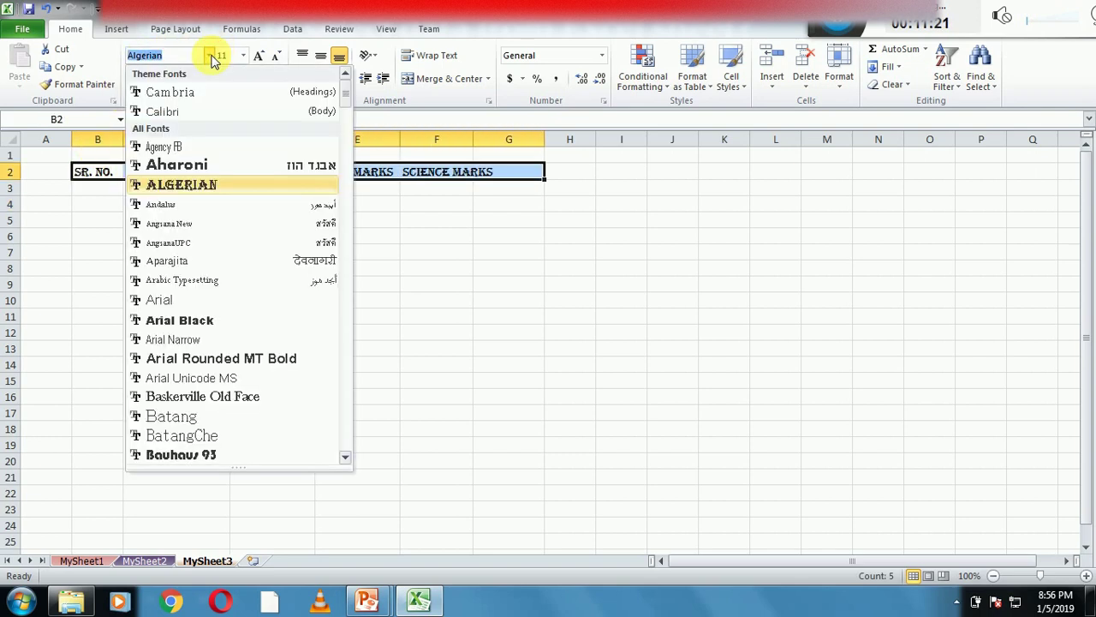
click(192, 93)
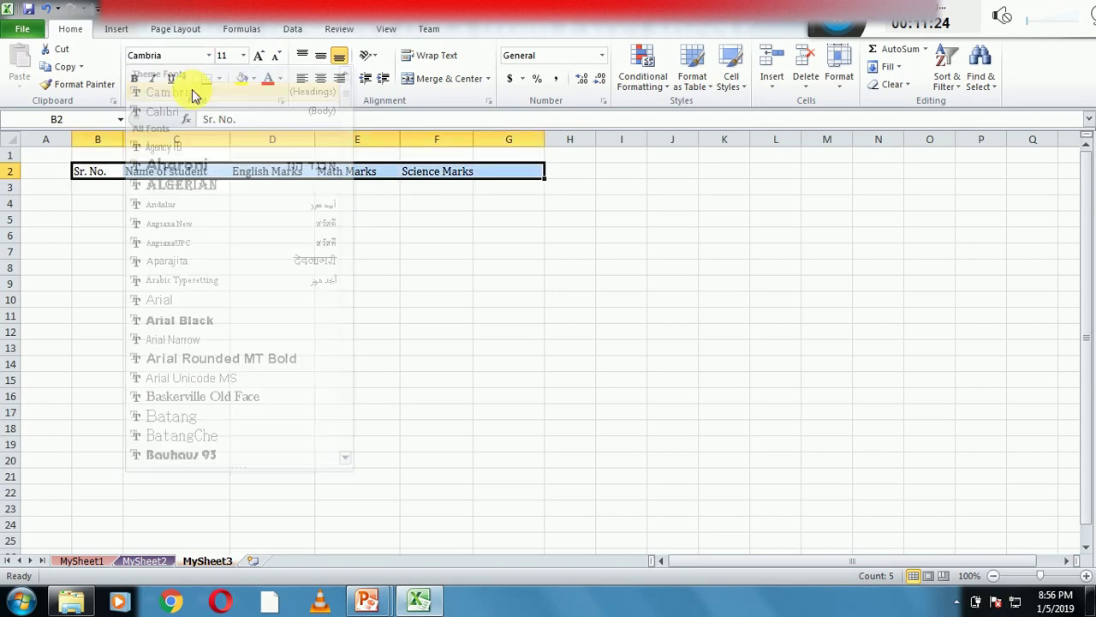
click(197, 206)
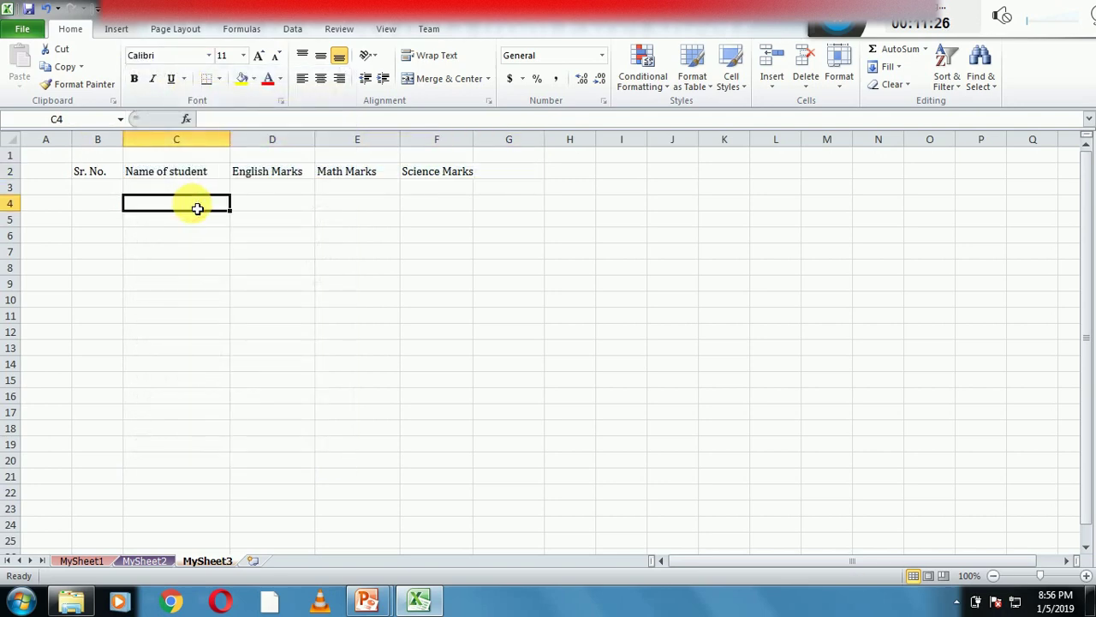
click(366, 599)
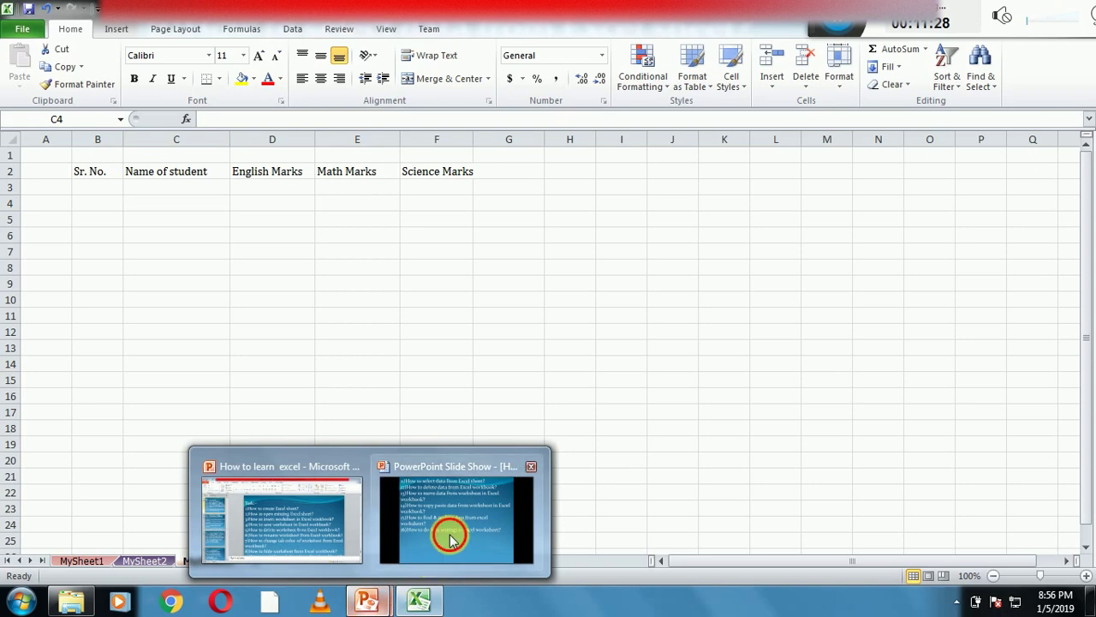
Step: Make the header labels B2:F2 bold
click(451, 538)
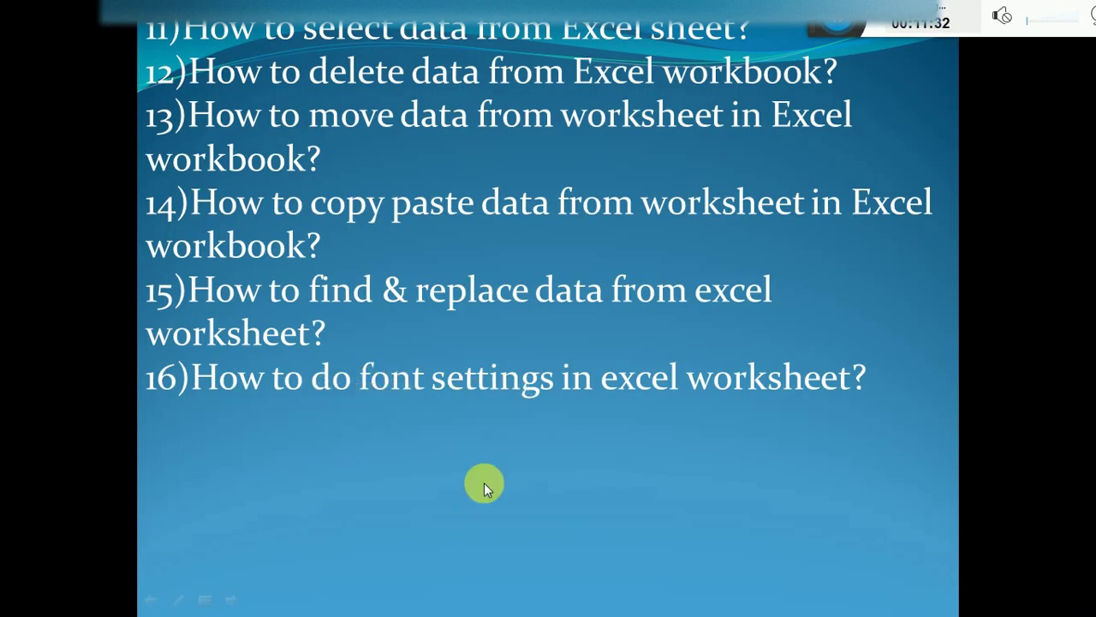
key(super)
click(419, 599)
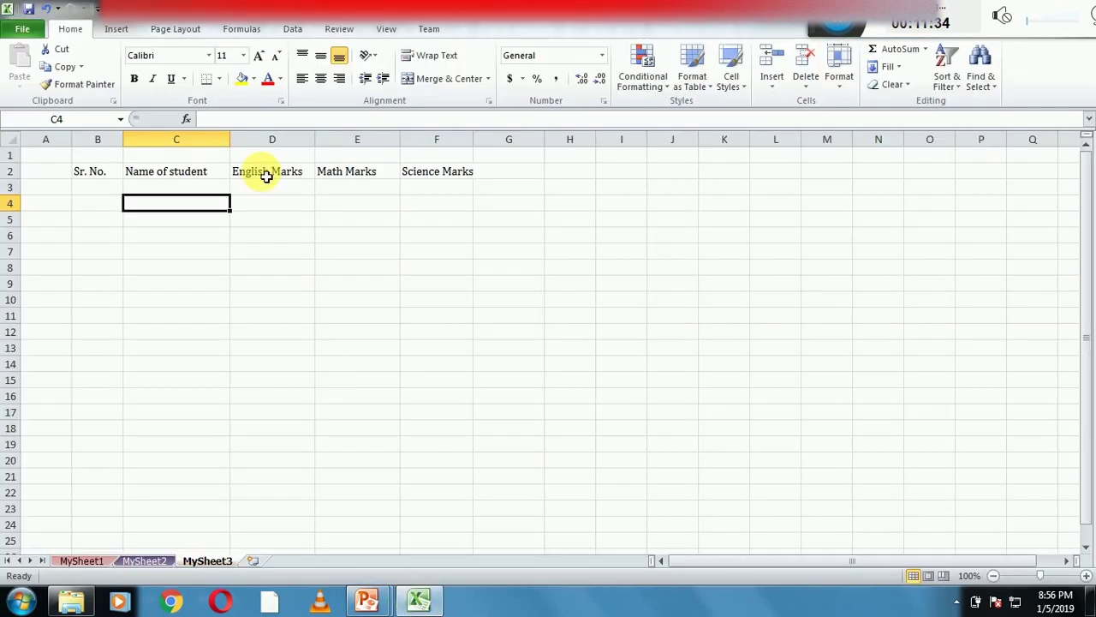
click(100, 174)
key(shift+Right)
key(shift+Right)
key(shift+Right)
key(shift+Right)
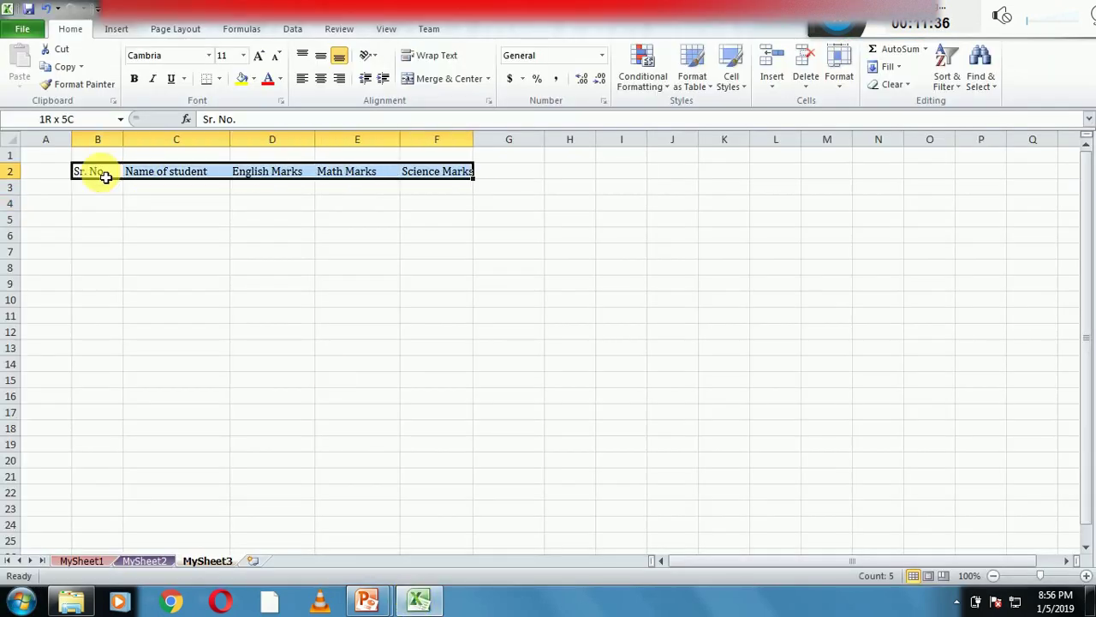
click(133, 82)
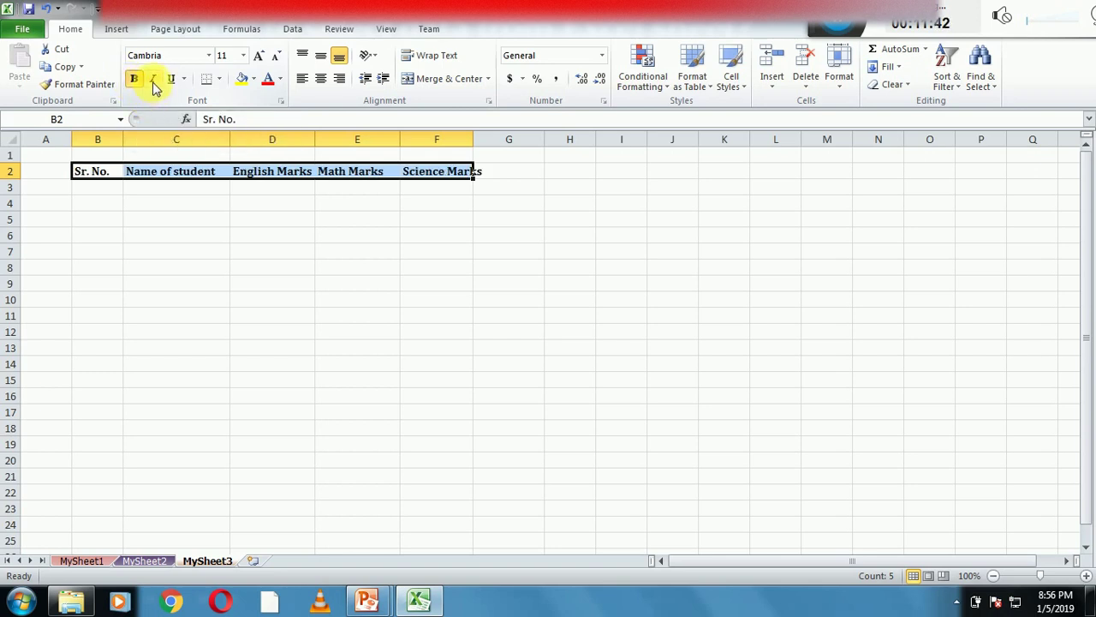
Step: Try italic, underline and double underline on the headers, then remove them all
click(153, 82)
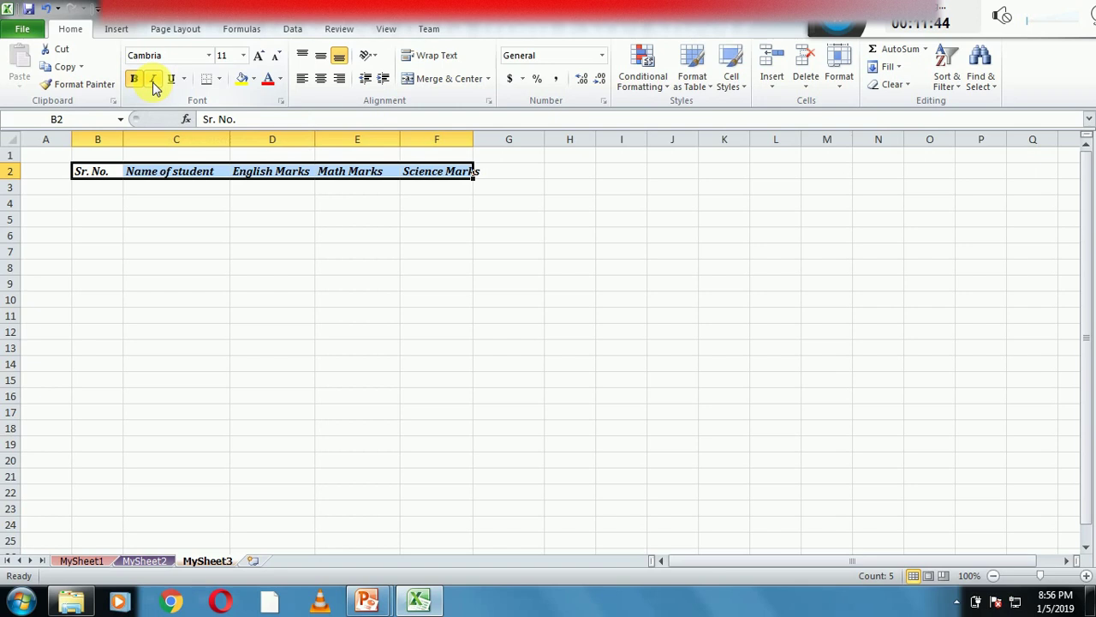
click(153, 82)
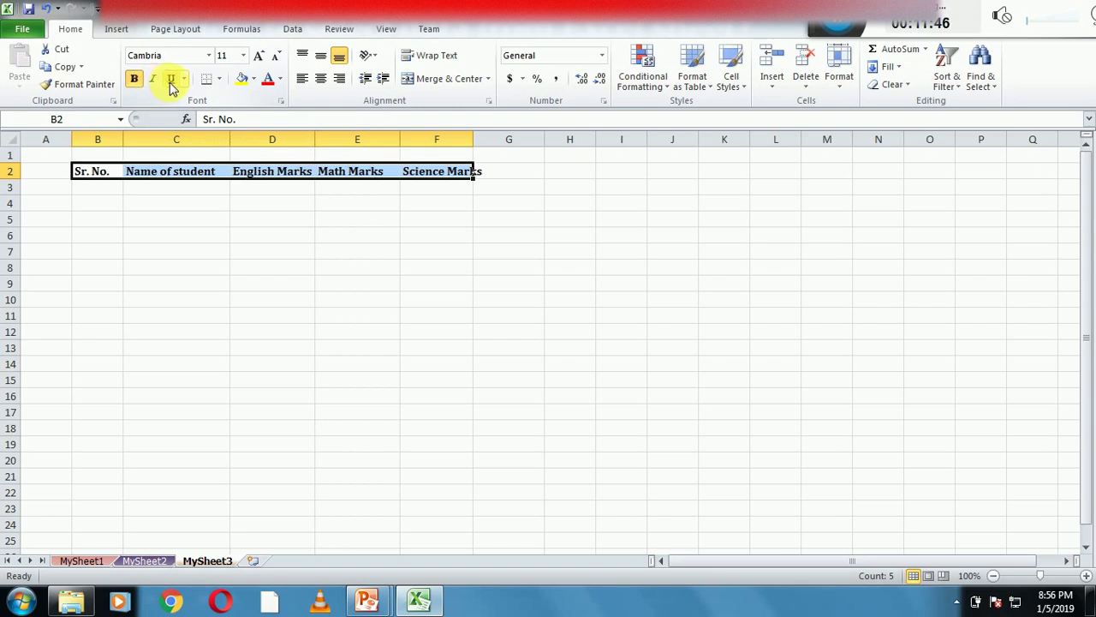
click(169, 82)
click(170, 83)
click(183, 79)
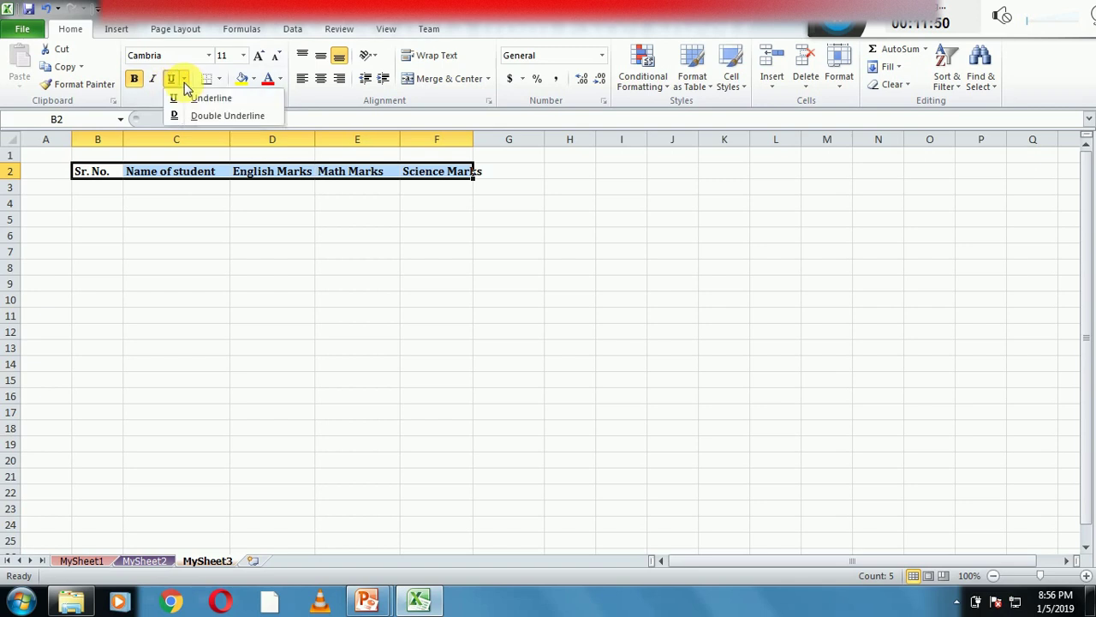
click(192, 120)
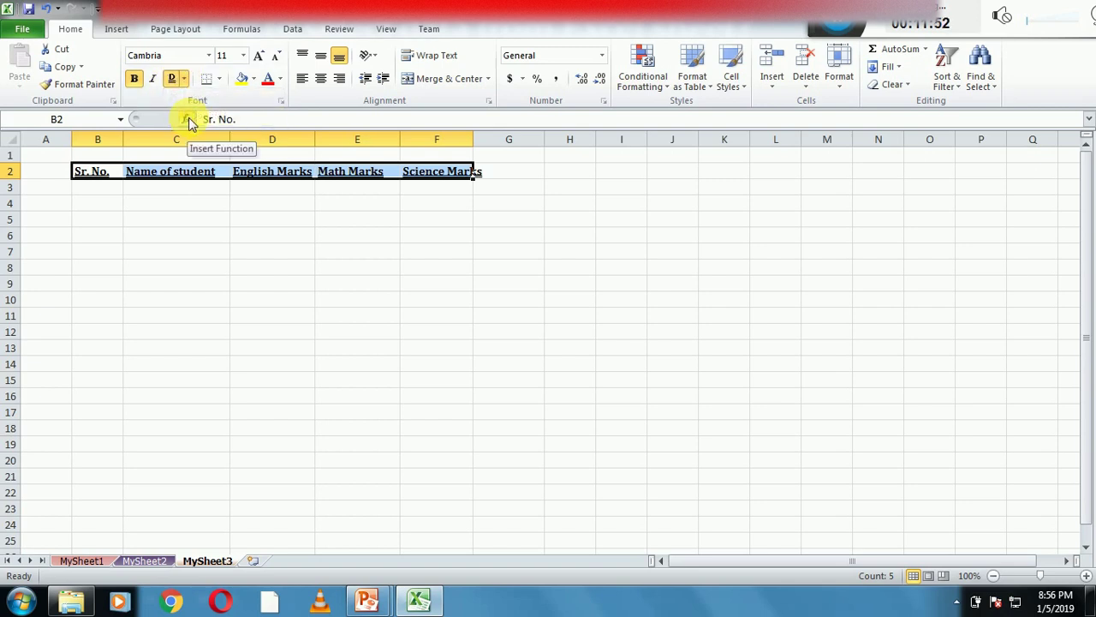
click(187, 83)
click(182, 97)
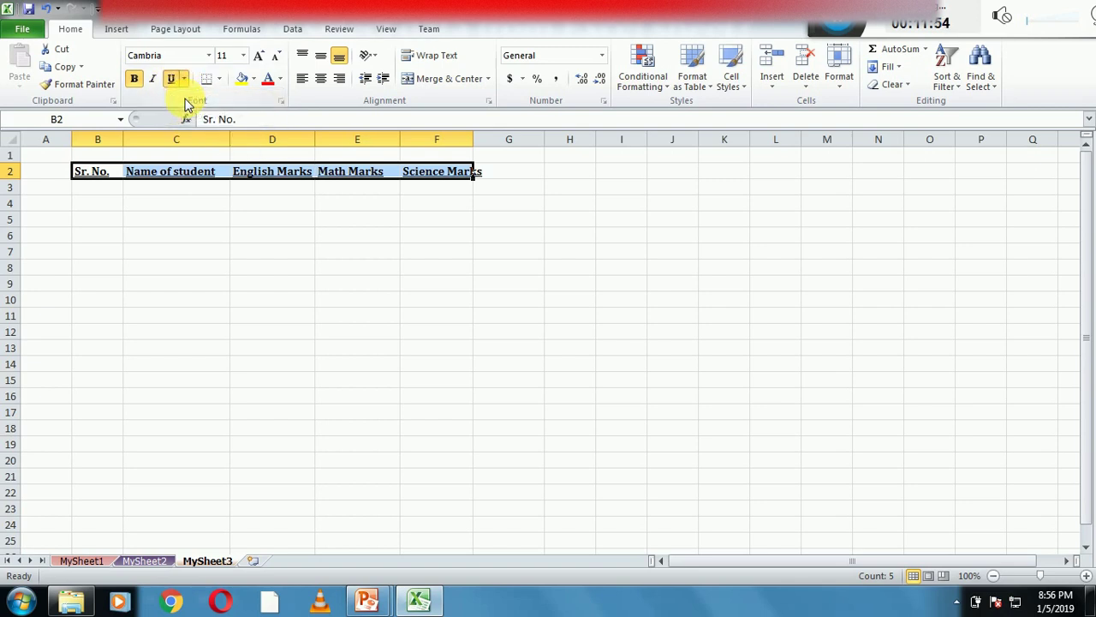
click(172, 78)
click(175, 221)
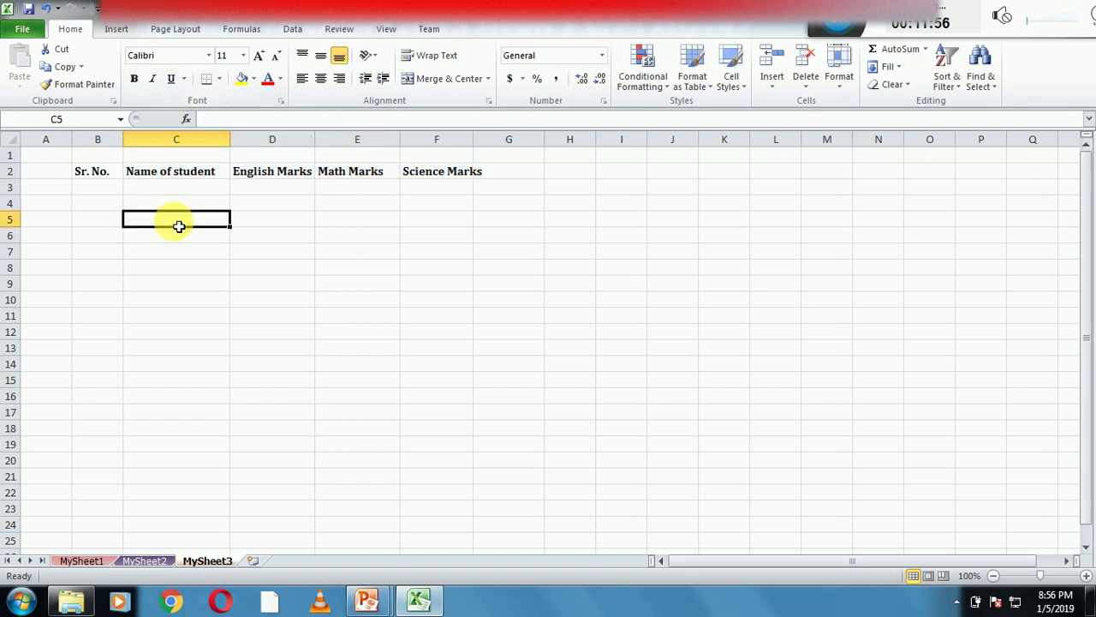
click(113, 171)
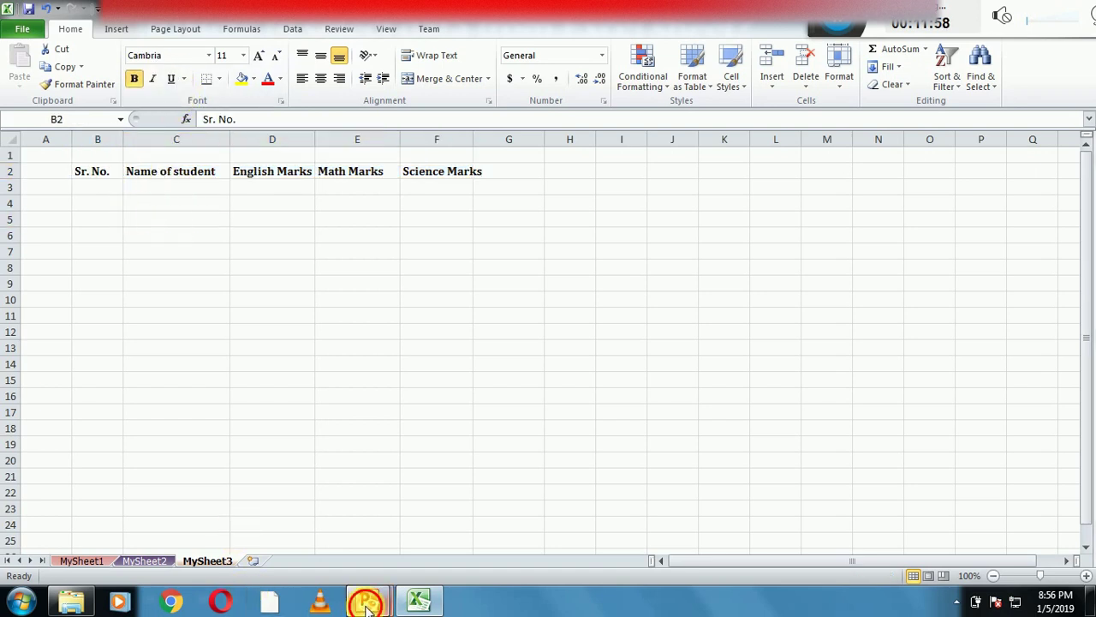
Step: Reveal the slide show's topic on rotating cells in an Excel worksheet
mouse_move(367, 599)
click(463, 541)
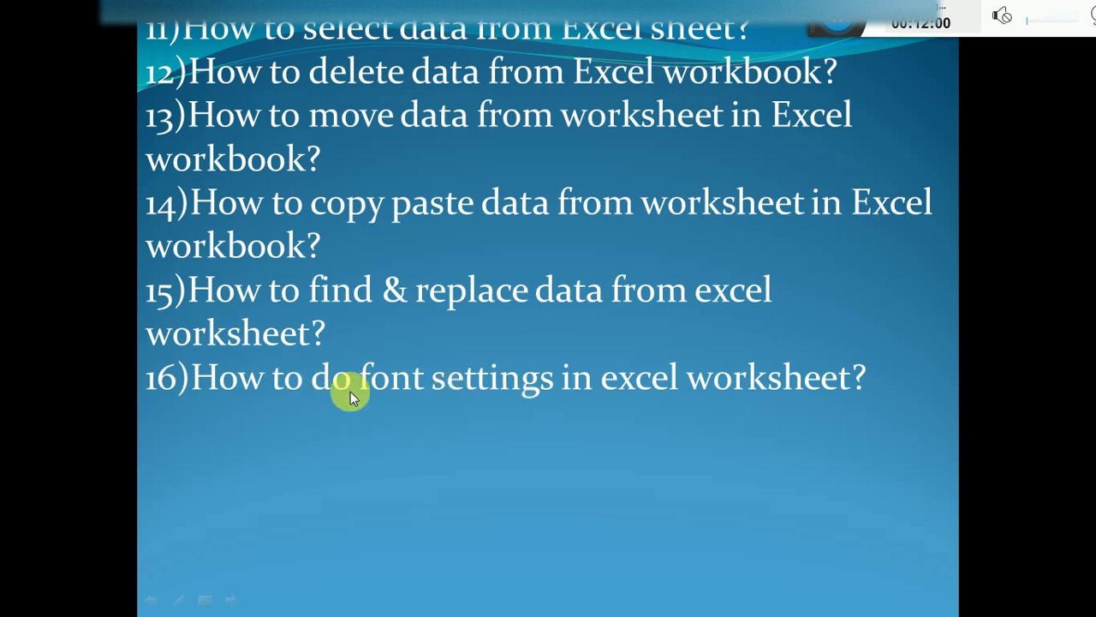
click(480, 513)
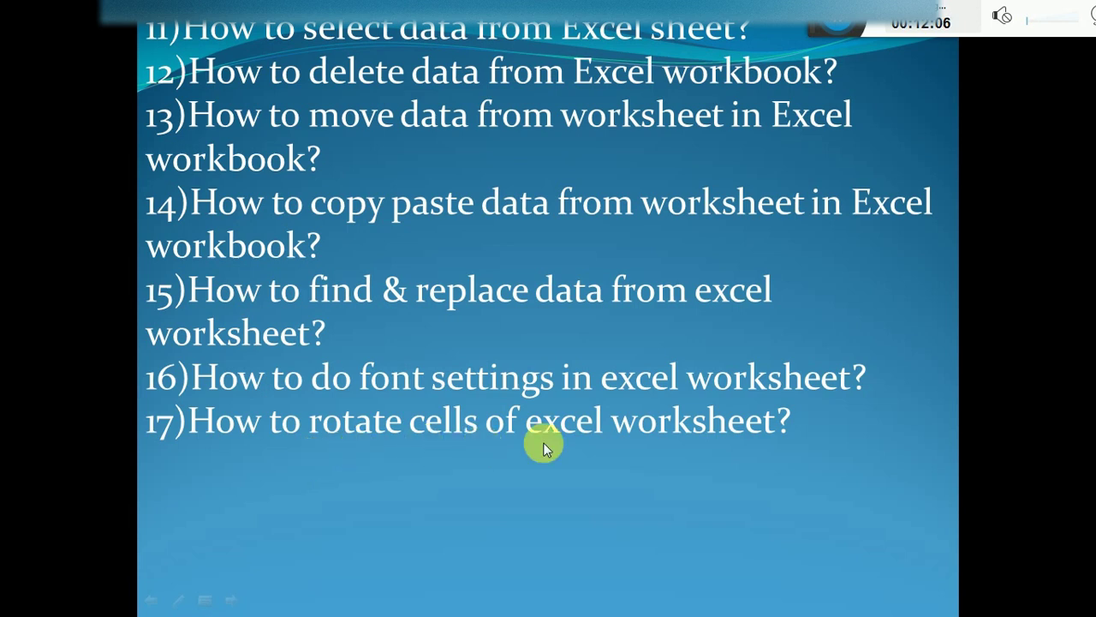
Step: Back in Excel, select the MySheet3 header labels and angle them counterclockwise
key(super)
click(419, 600)
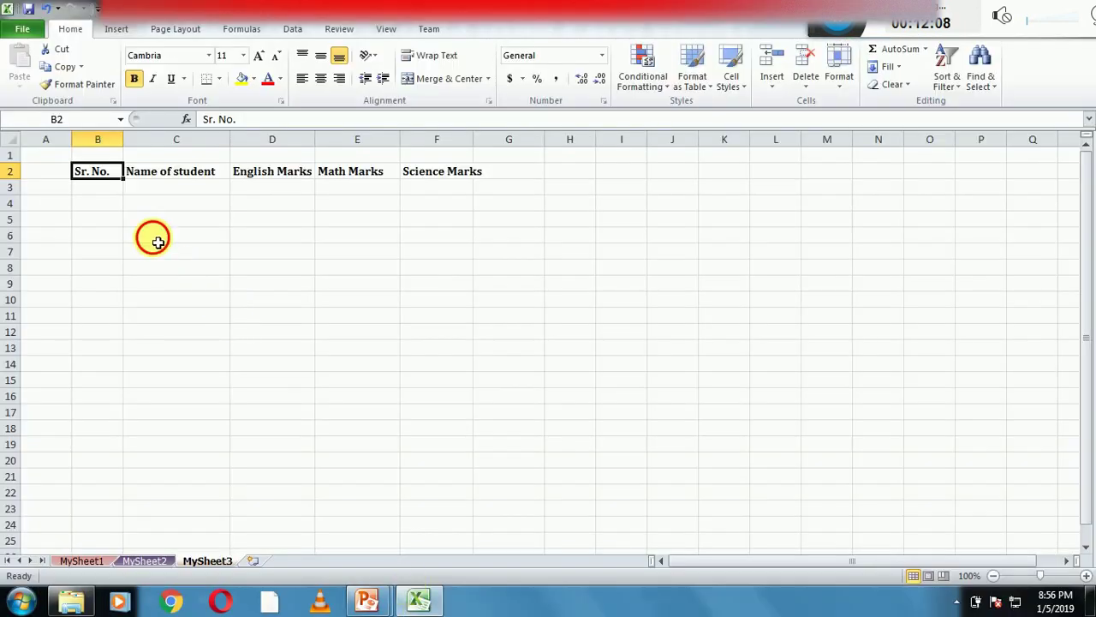
click(152, 236)
click(107, 175)
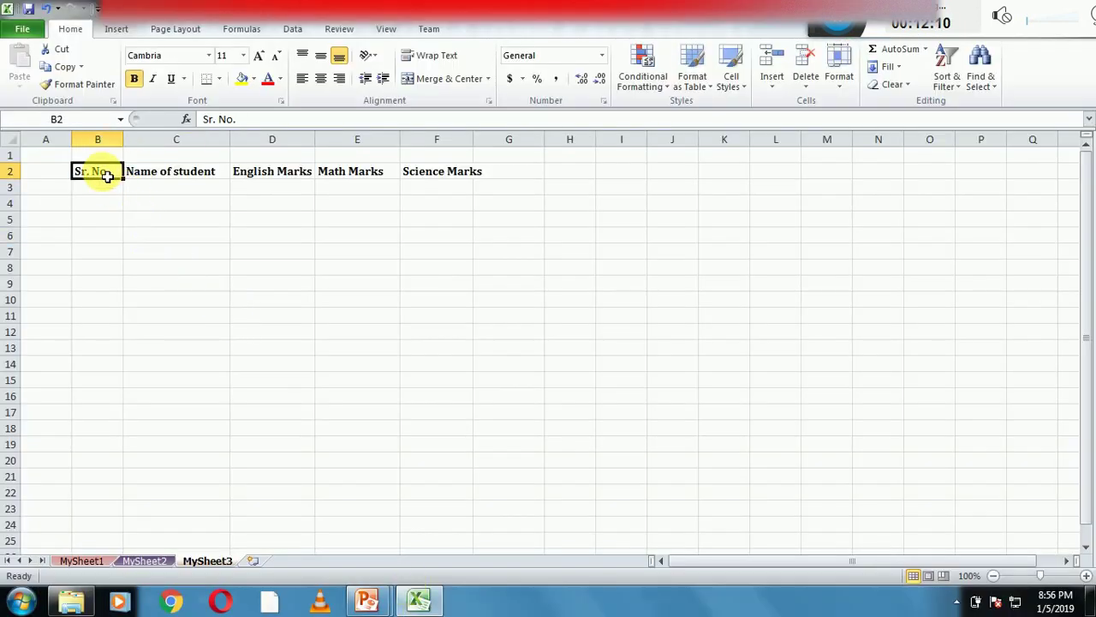
key(shift+Right)
key(shift+Right)
key(shift+Right)
key(shift+Right)
key(shift+Right)
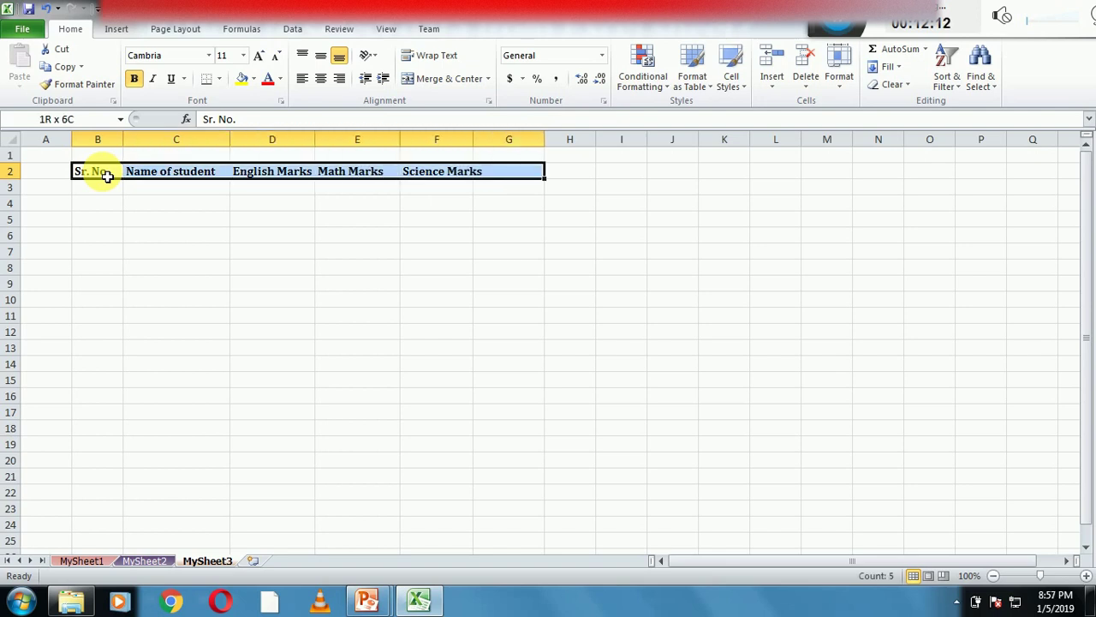
click(378, 64)
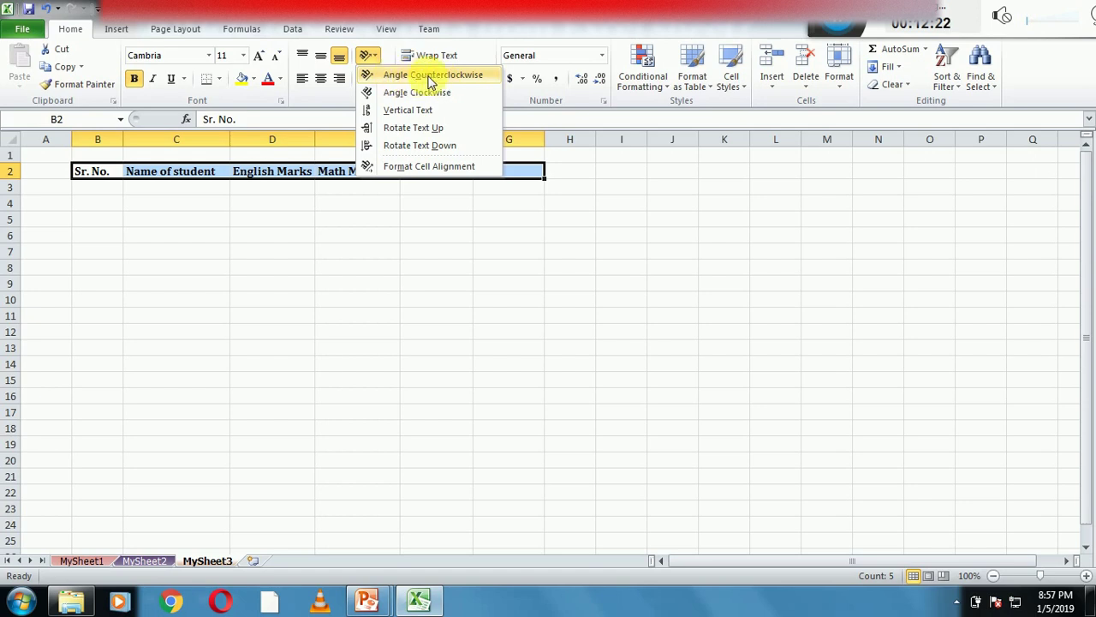
click(431, 77)
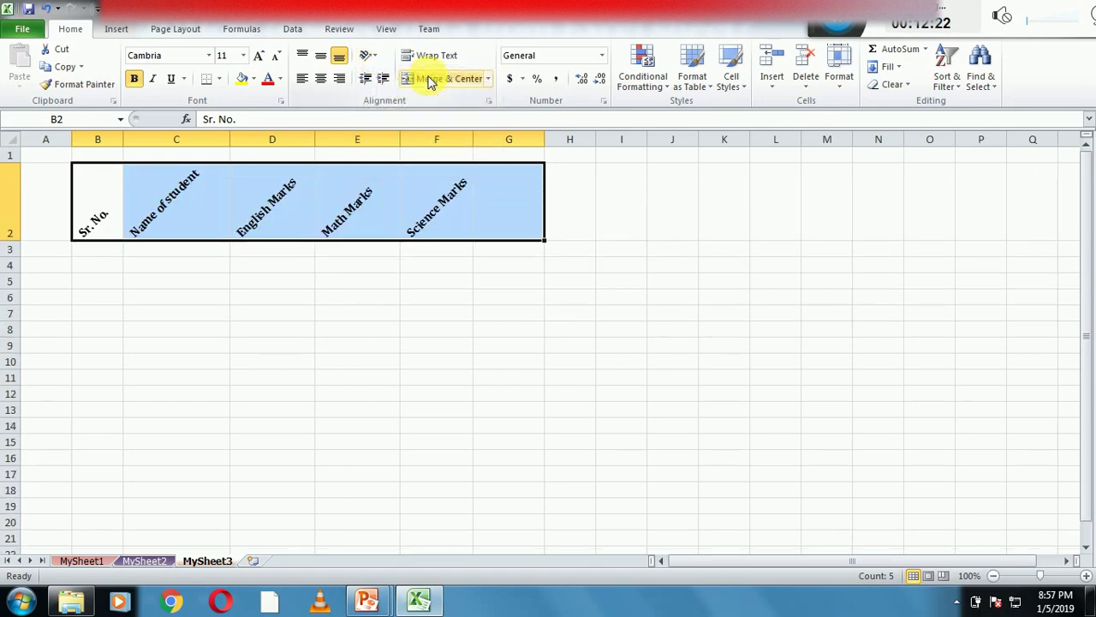
Step: Reselect headers B2:E2 and tilt them clockwise, then counterclockwise
click(245, 318)
mouse_move(98, 224)
mouse_down()
mouse_move(382, 244)
mouse_move(424, 216)
mouse_up()
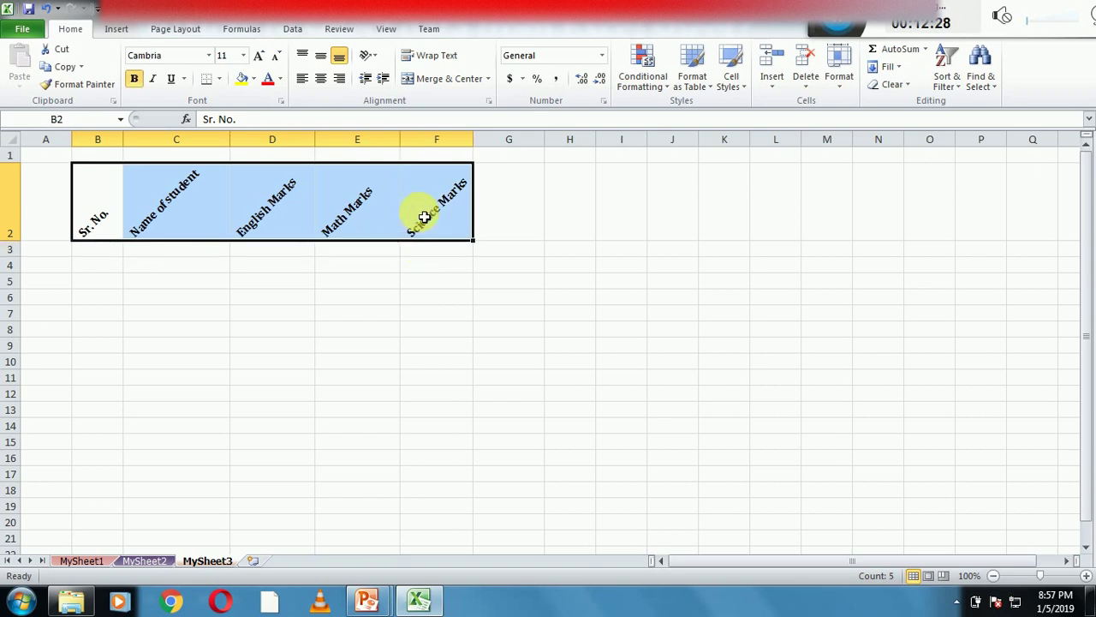
click(369, 55)
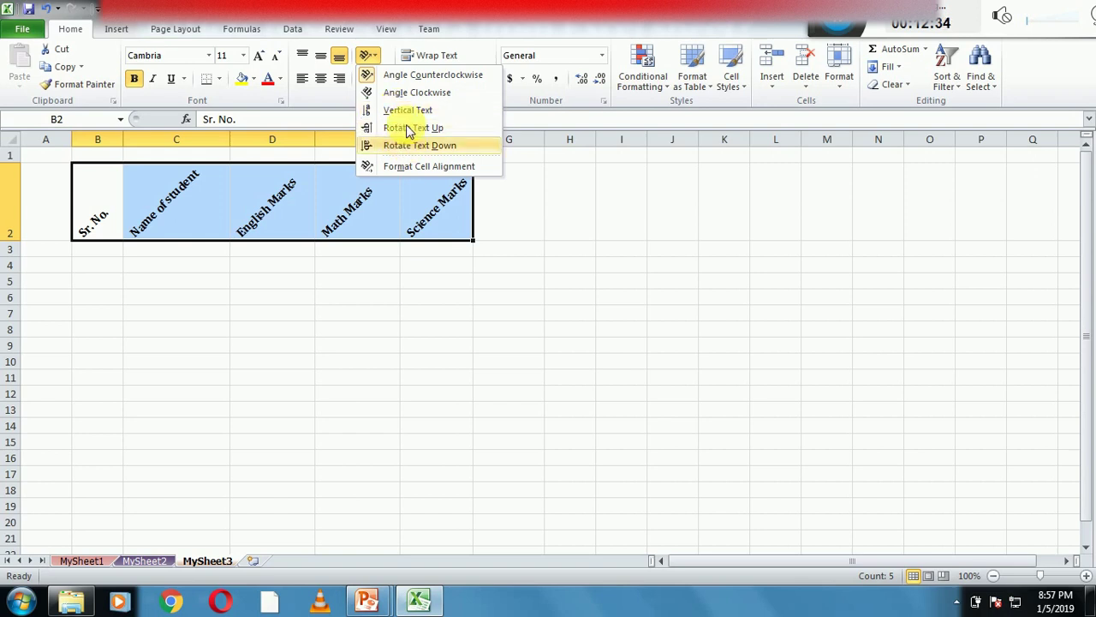
click(408, 95)
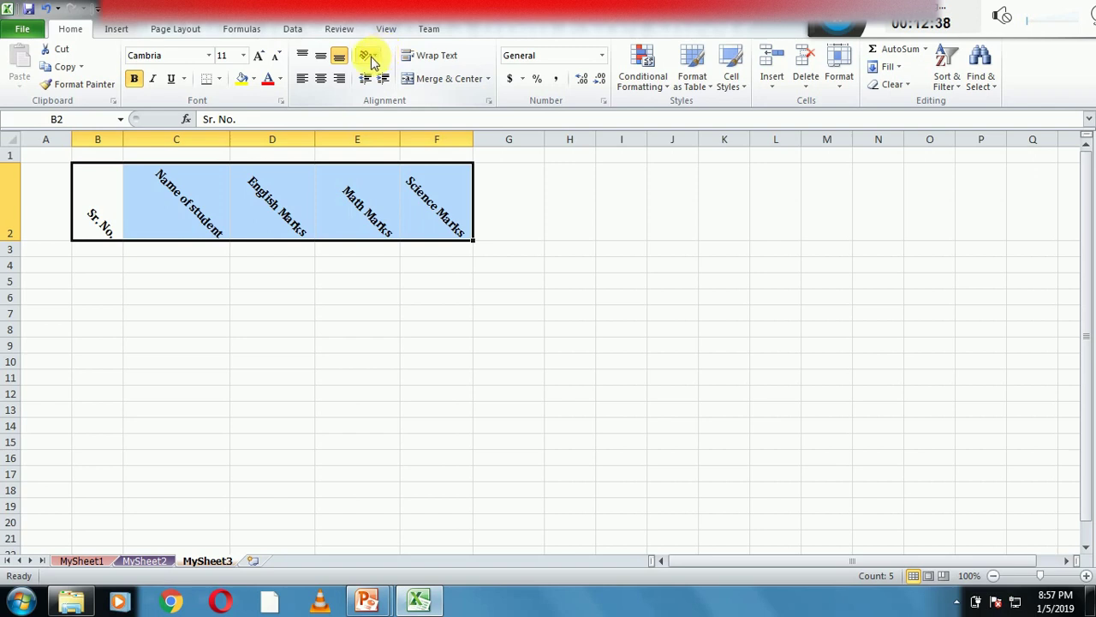
click(368, 56)
click(387, 77)
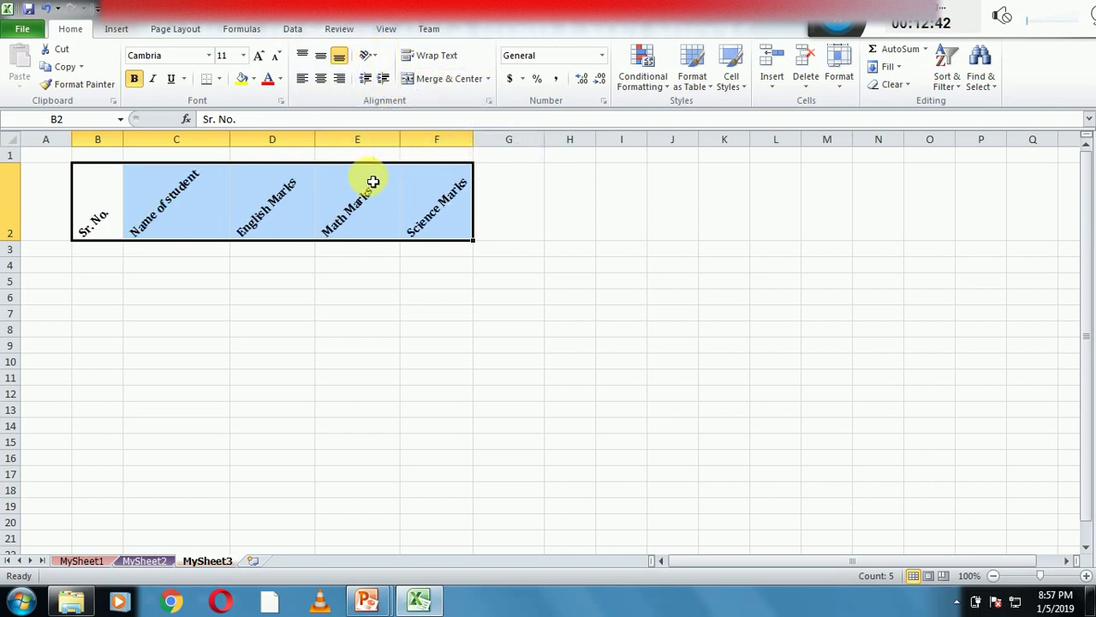
Step: Undo the tilt so the headers are horizontal again, and return to the slide show
click(370, 297)
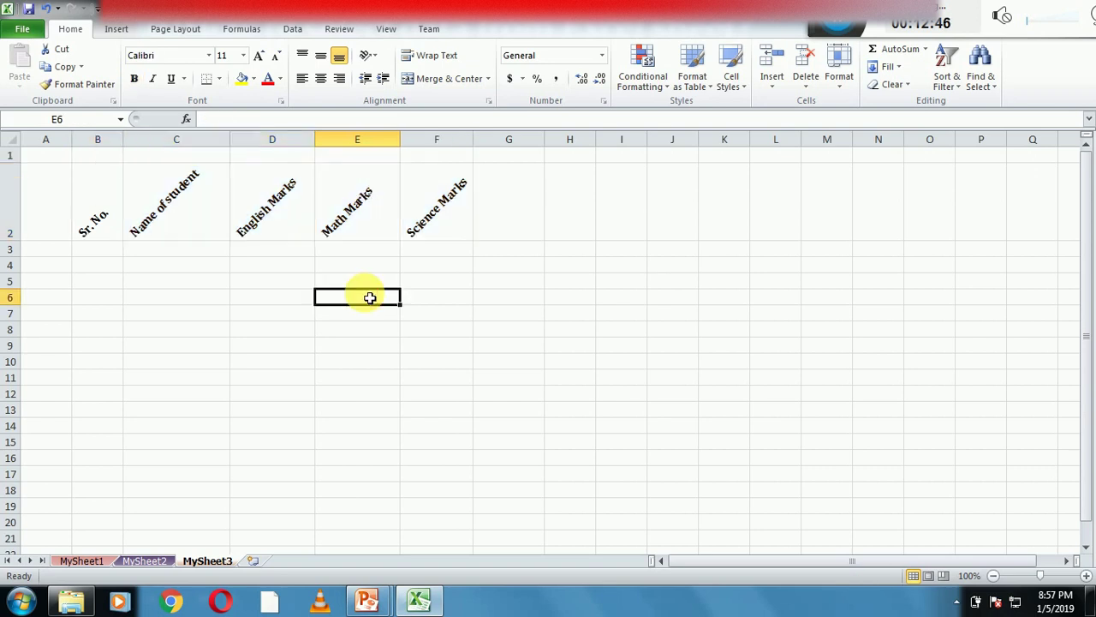
key(ctrl+z)
key(ctrl+z)
key(ctrl+z)
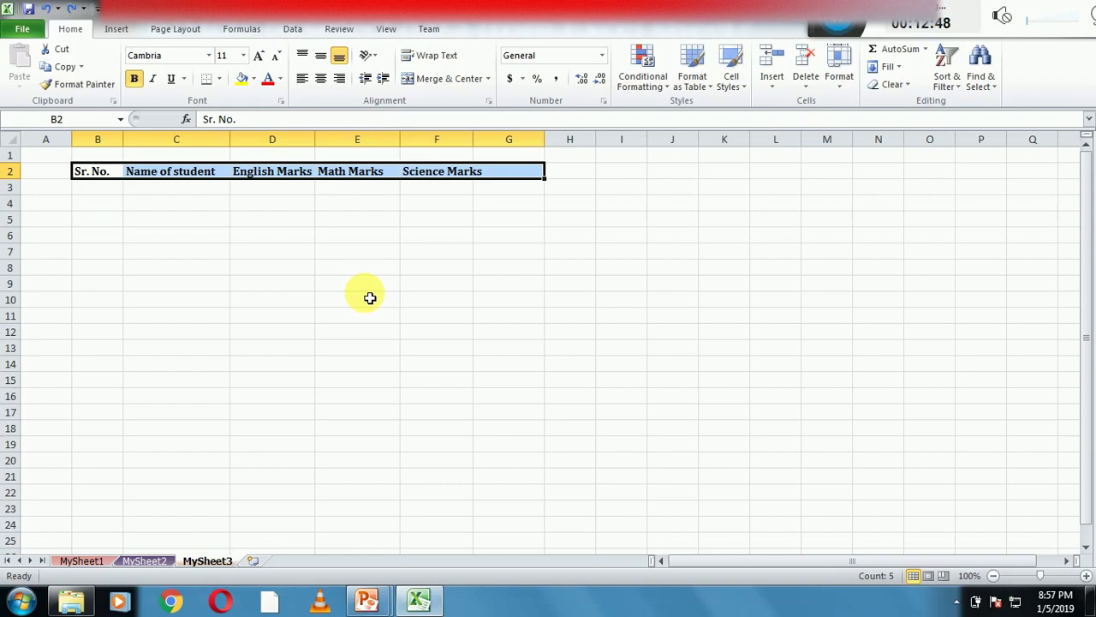
click(366, 599)
Step: Reveal the next slide show topic, then return to the Excel workbook
click(428, 556)
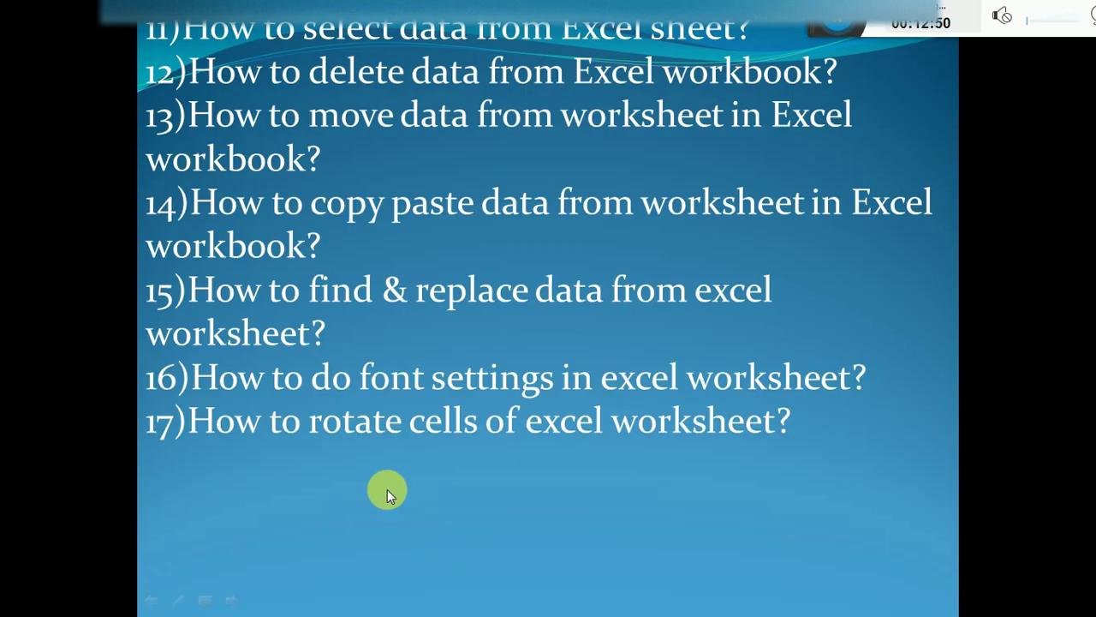
click(369, 477)
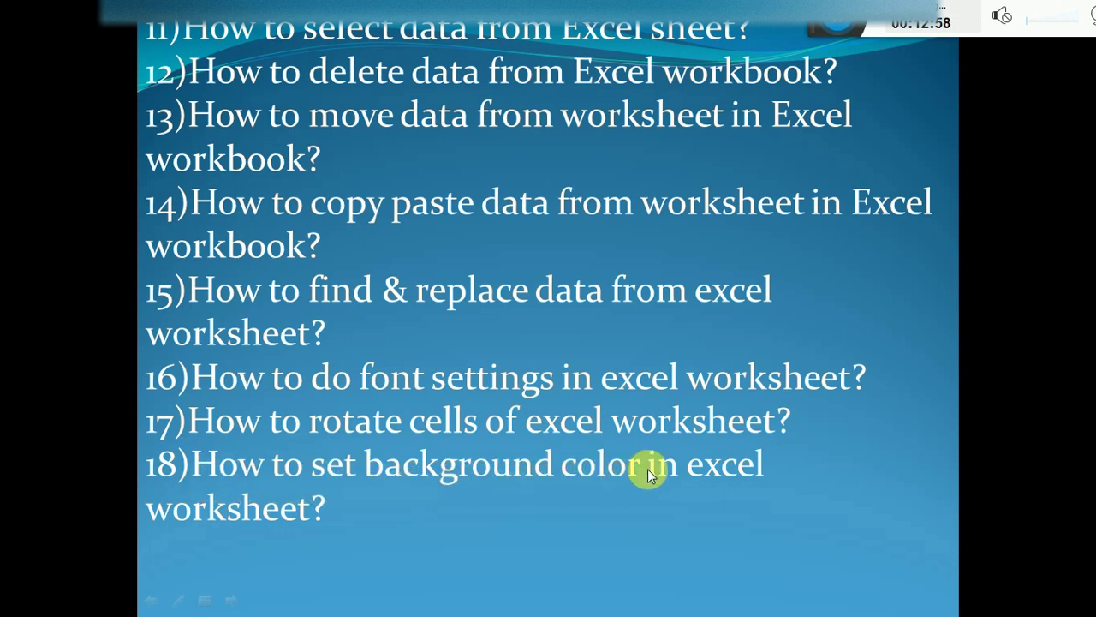
key(super)
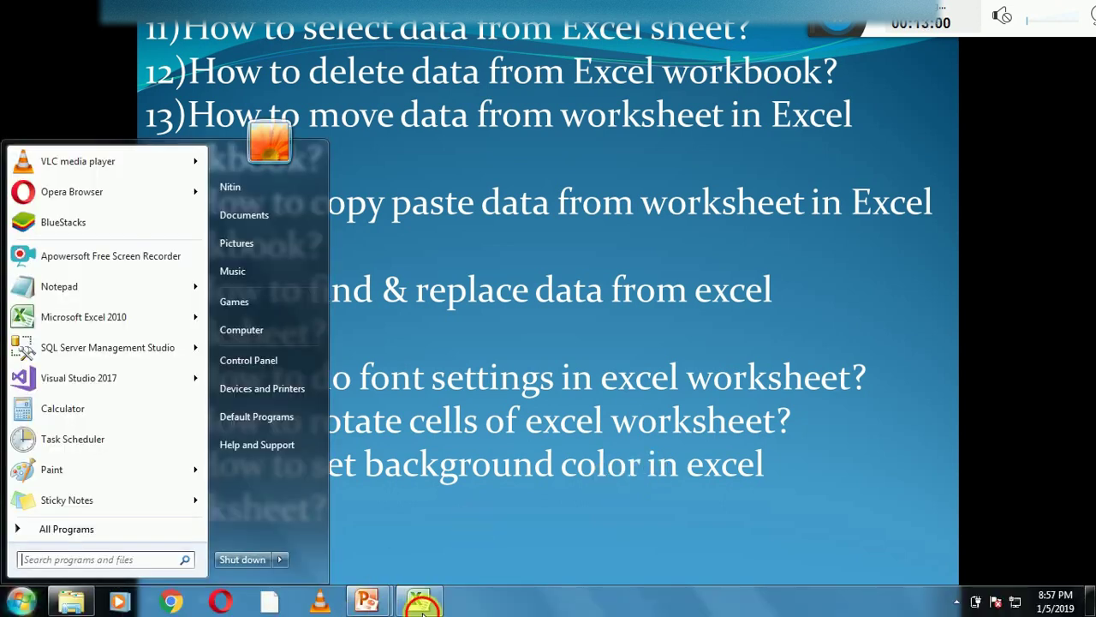
click(419, 601)
Step: Select header cells B2:F2 and give them an Orange fill colour
click(306, 332)
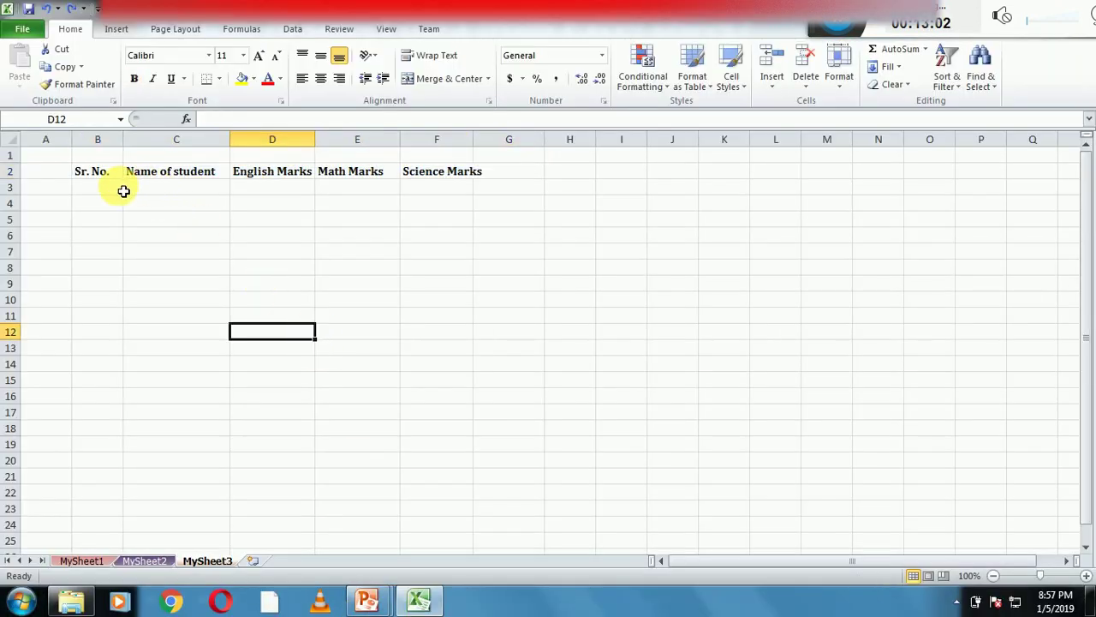
drag(97, 174, 215, 177)
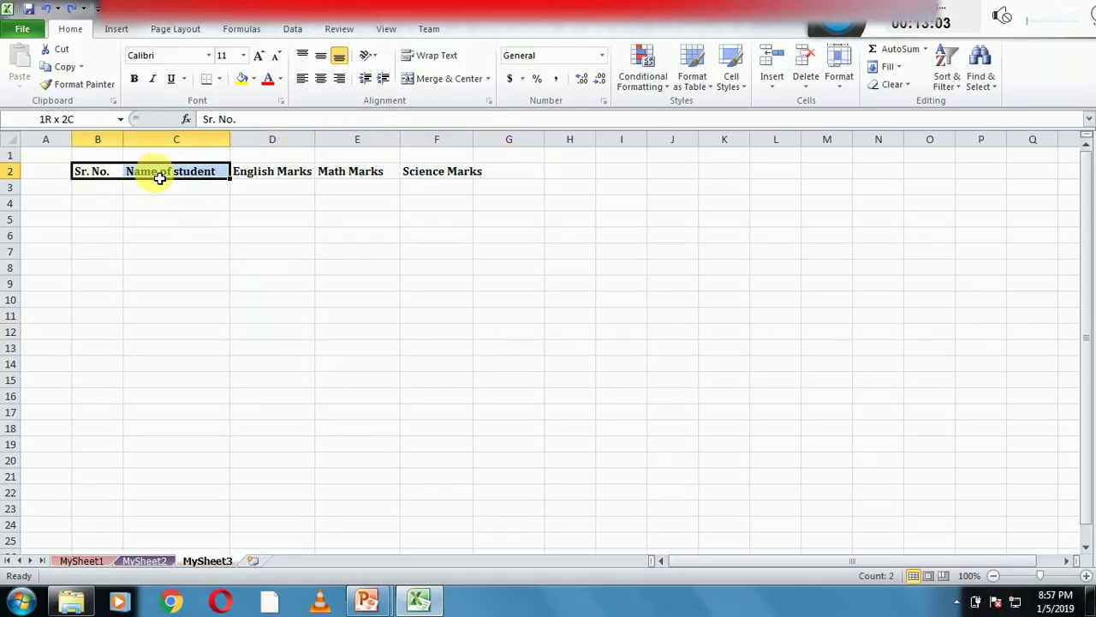
click(206, 217)
drag(108, 174, 427, 182)
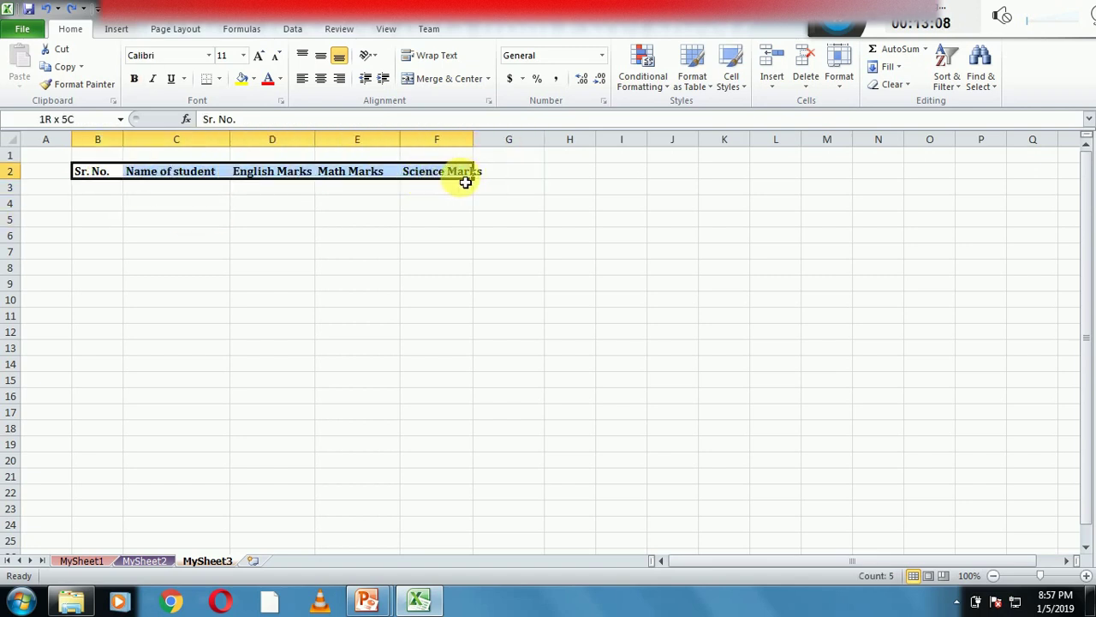
drag(426, 183, 467, 190)
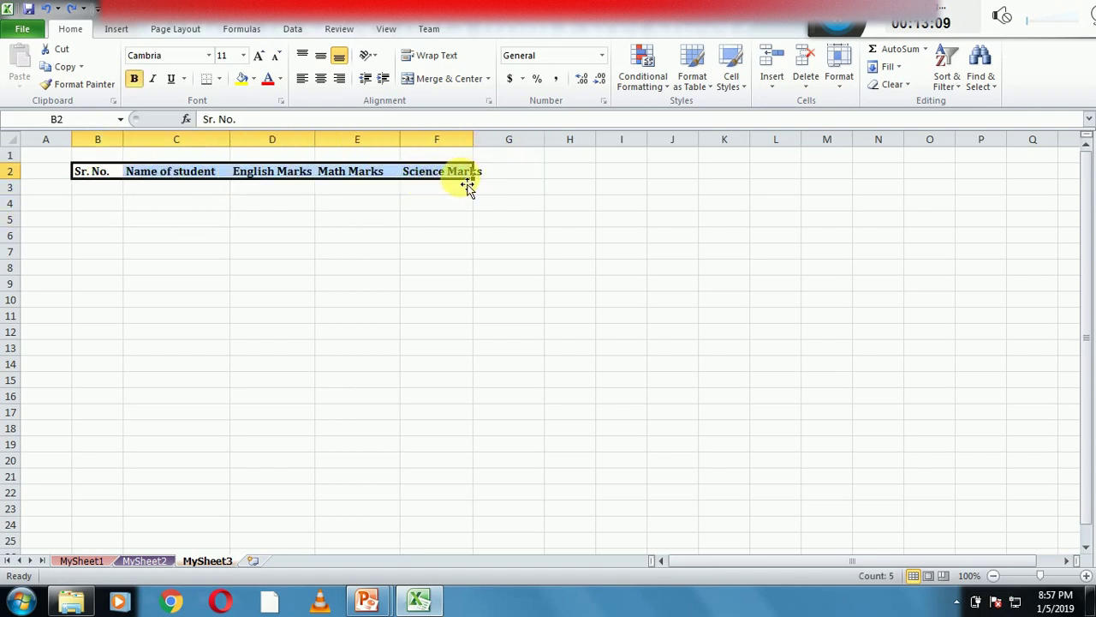
click(254, 79)
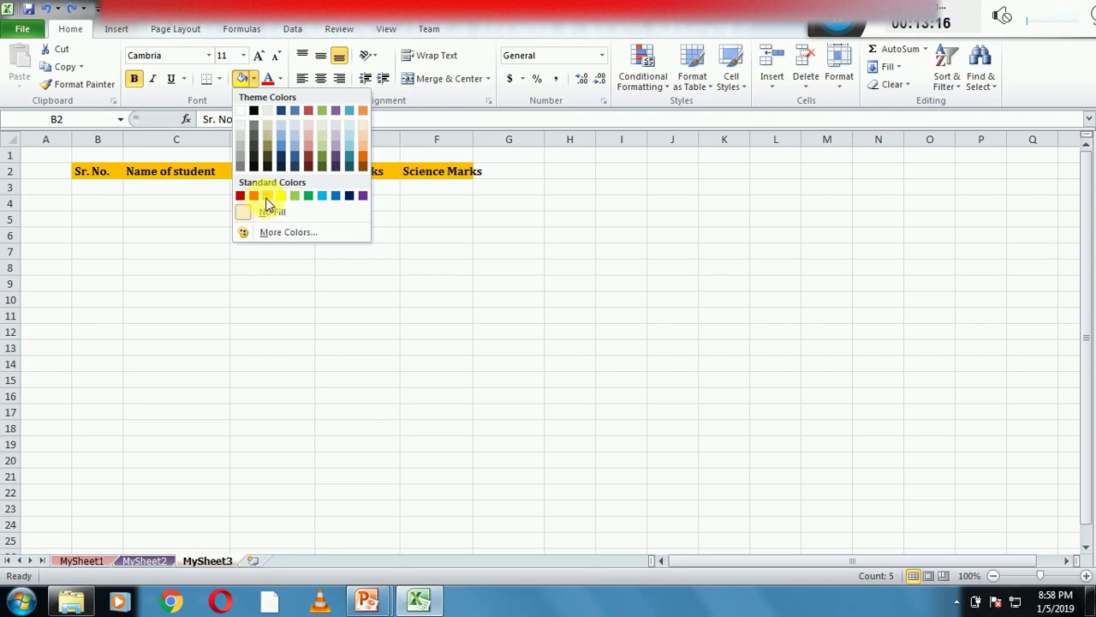
click(267, 196)
click(195, 222)
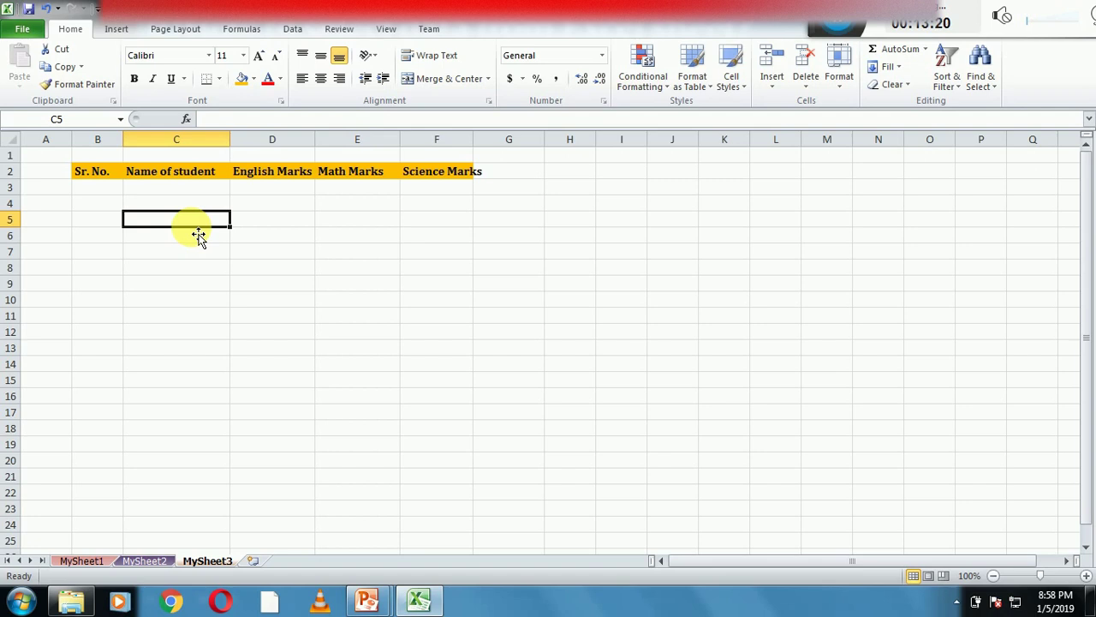
click(106, 175)
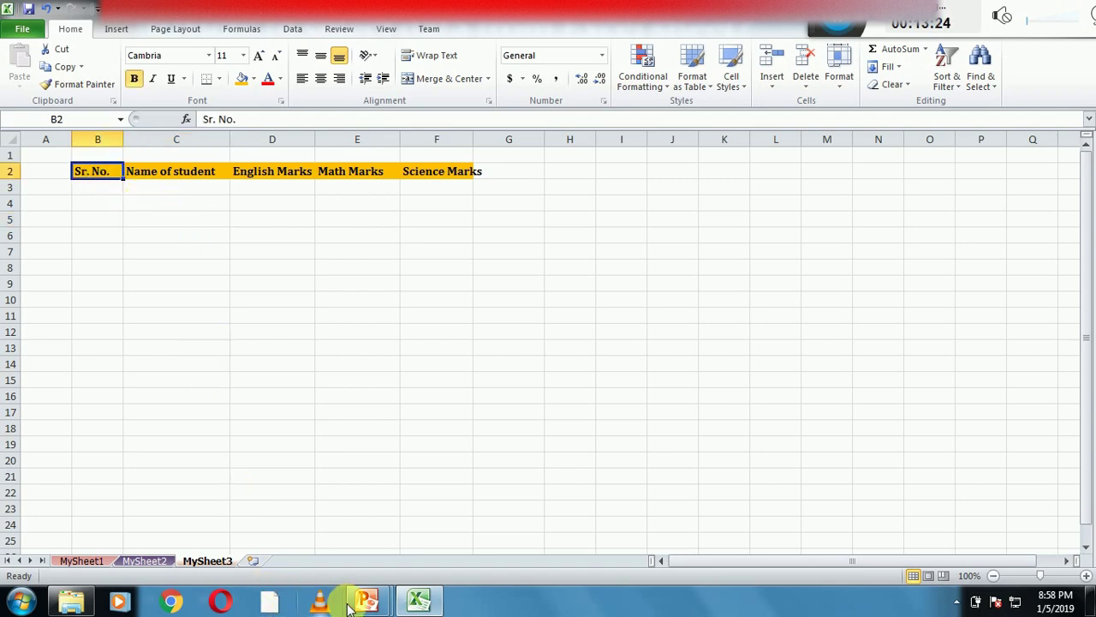
Step: Reveal topic 19 on text alignment in the slide show, then go back to Excel
mouse_move(367, 600)
click(425, 551)
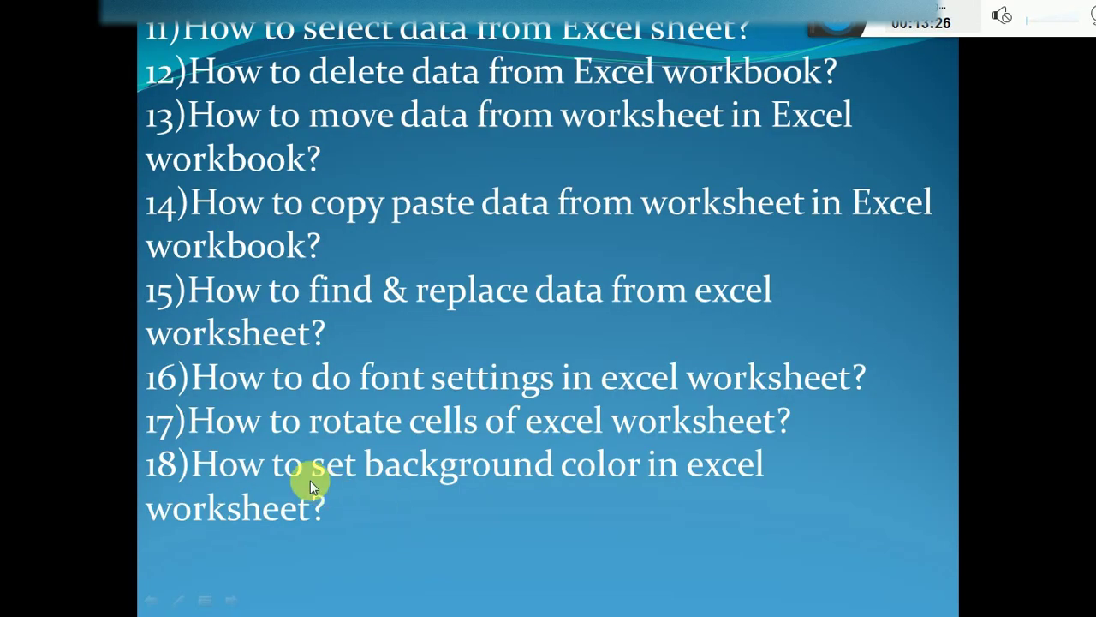
click(554, 489)
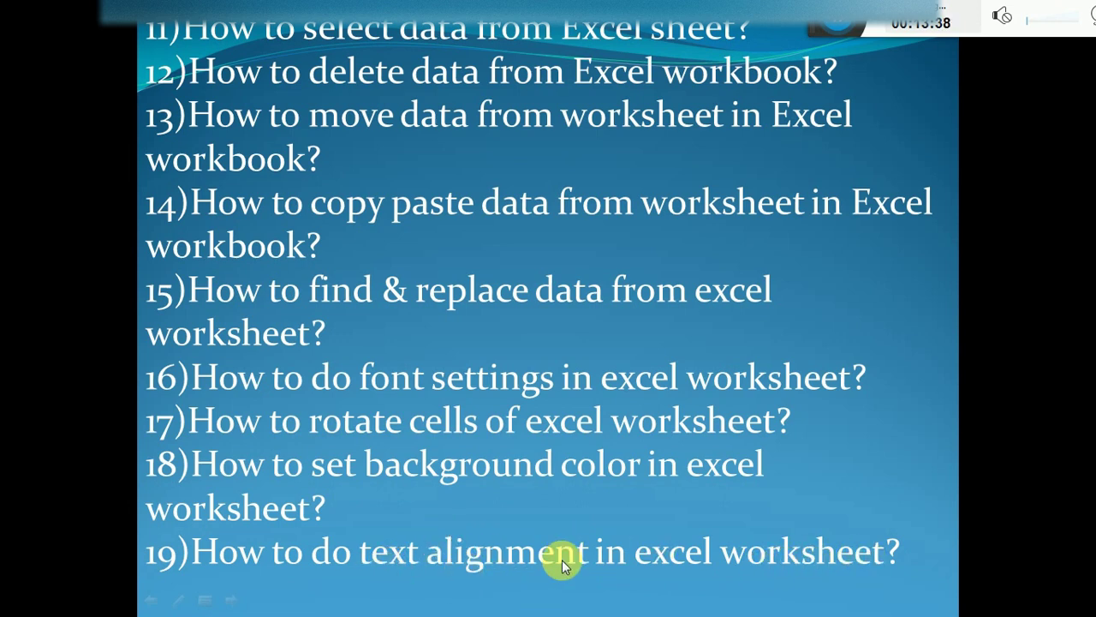
key(super)
click(418, 599)
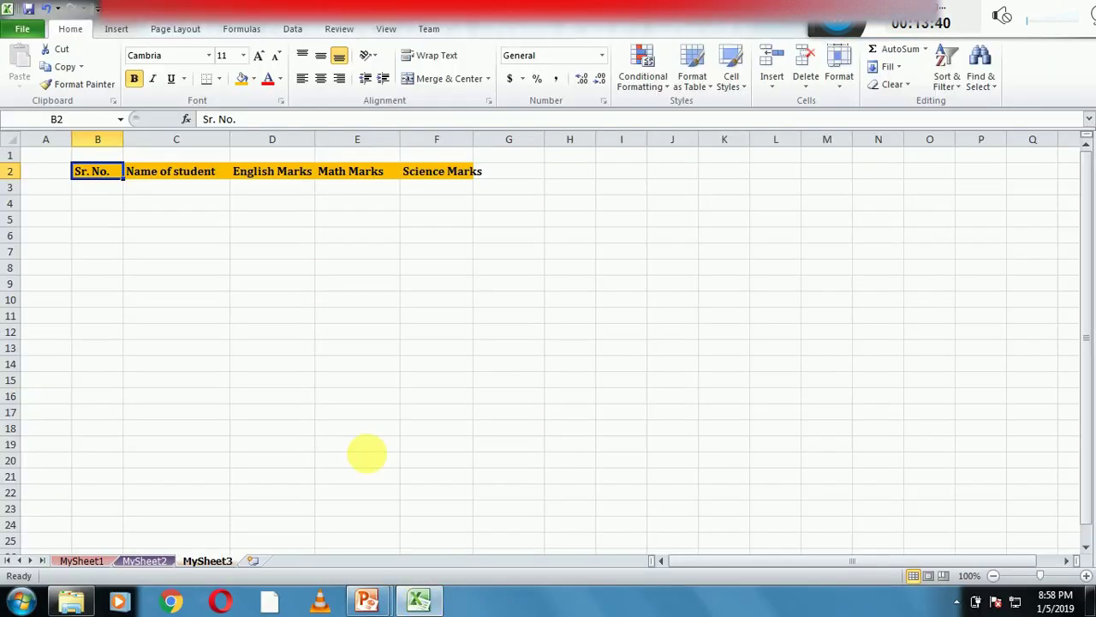
Step: Select B2:F2 and center the header labels horizontally after trying left and right alignment
click(306, 274)
drag(95, 157, 445, 180)
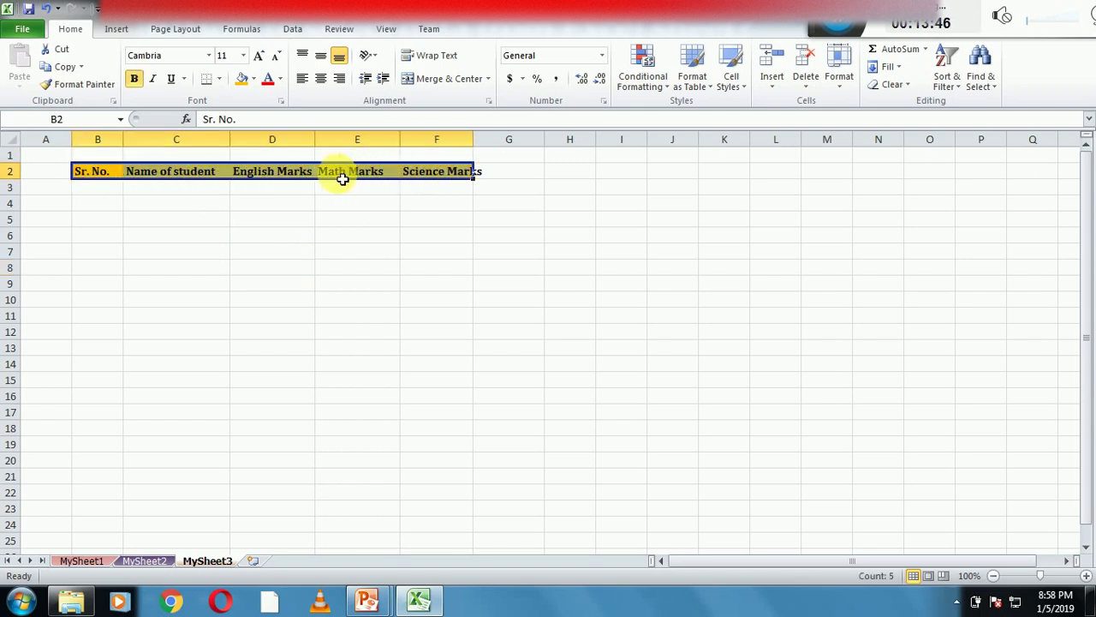
click(301, 82)
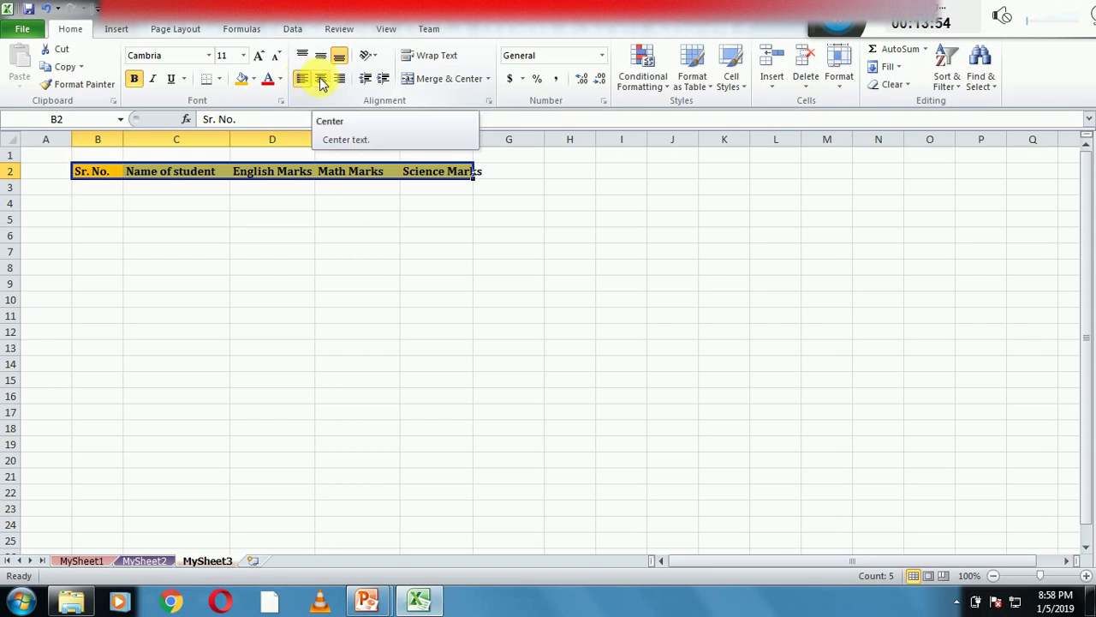
click(321, 81)
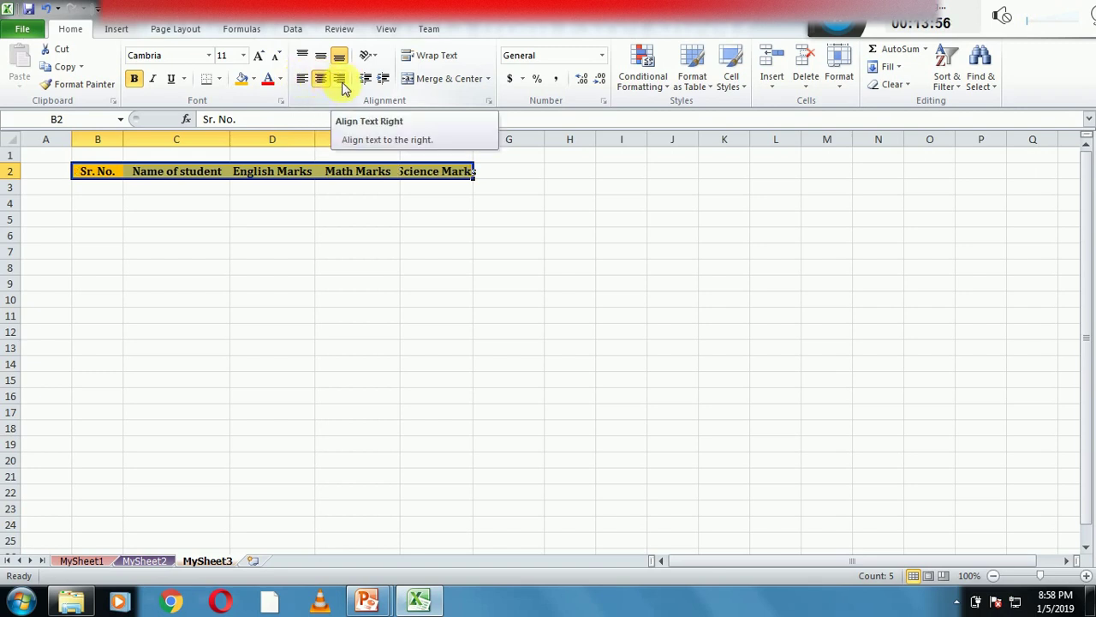
click(340, 80)
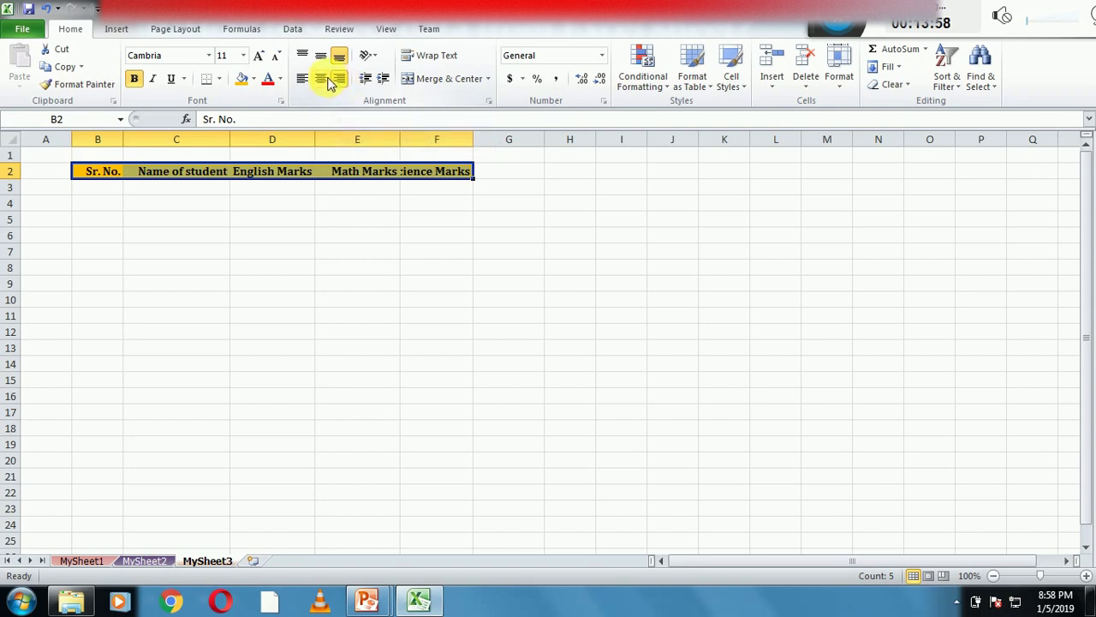
click(320, 79)
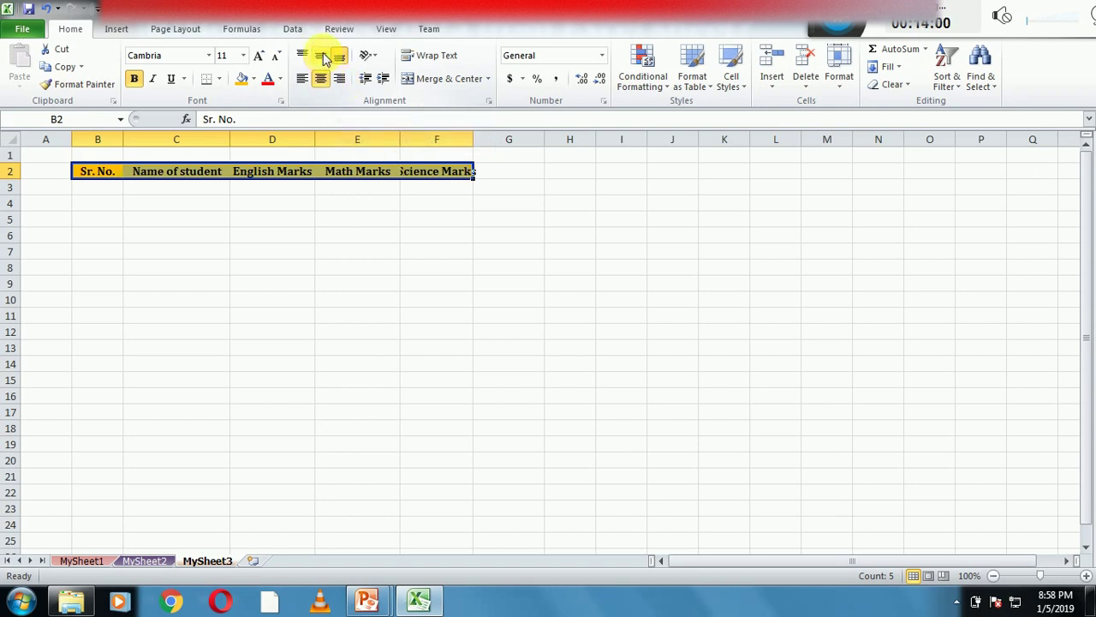
Step: Give the header labels Middle Align vertically after briefly trying Top Align
click(323, 58)
click(301, 57)
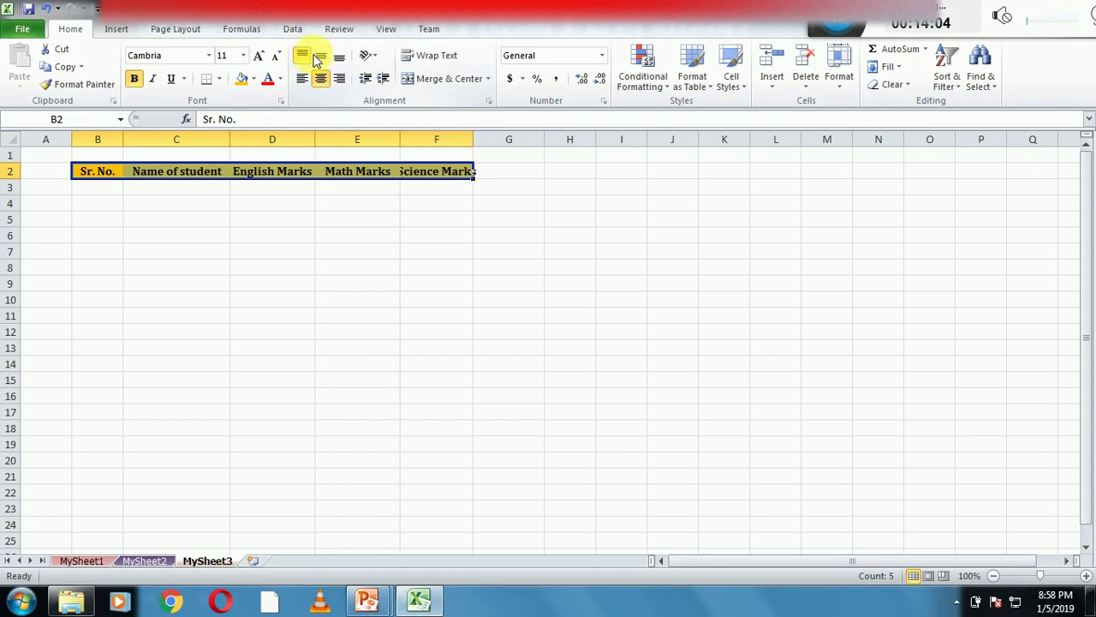
click(319, 58)
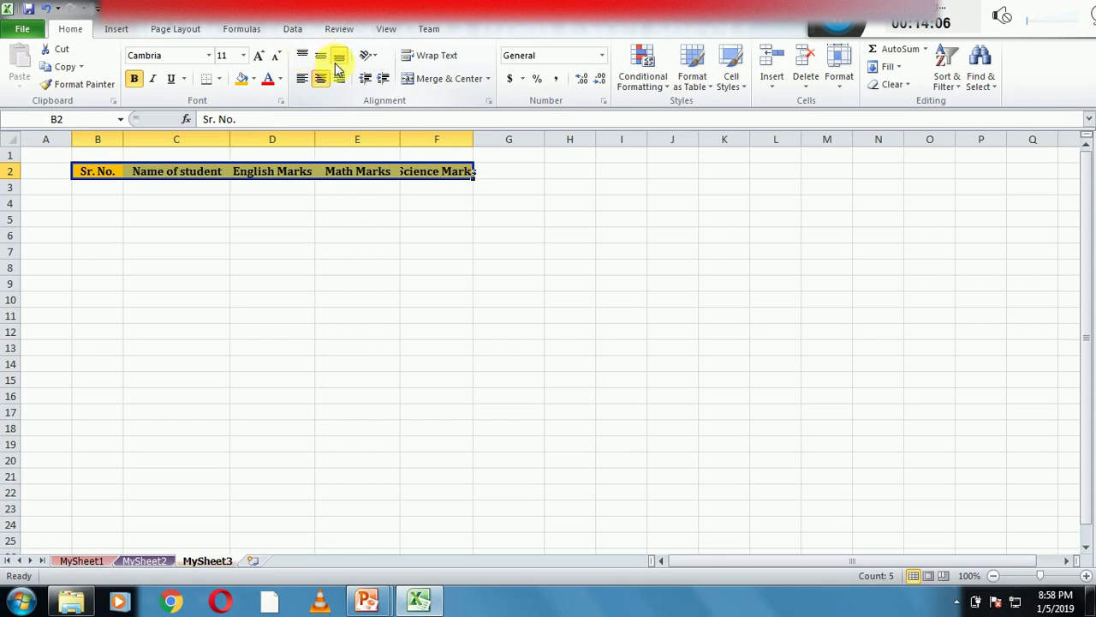
click(320, 60)
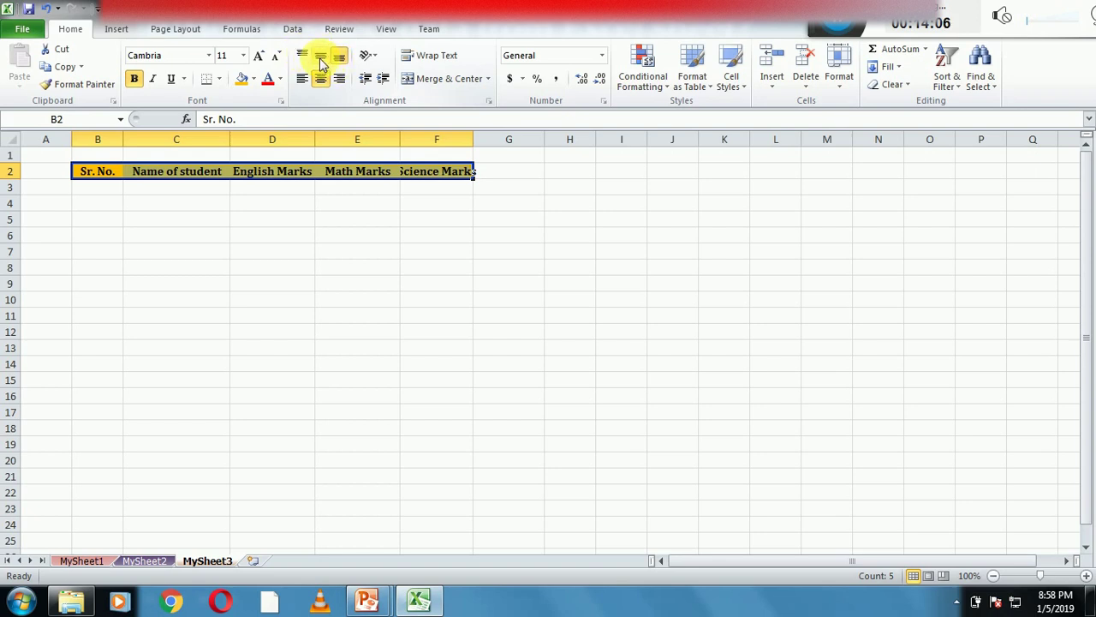
click(265, 206)
mouse_move(94, 170)
mouse_down()
mouse_move(456, 186)
mouse_move(465, 174)
mouse_up()
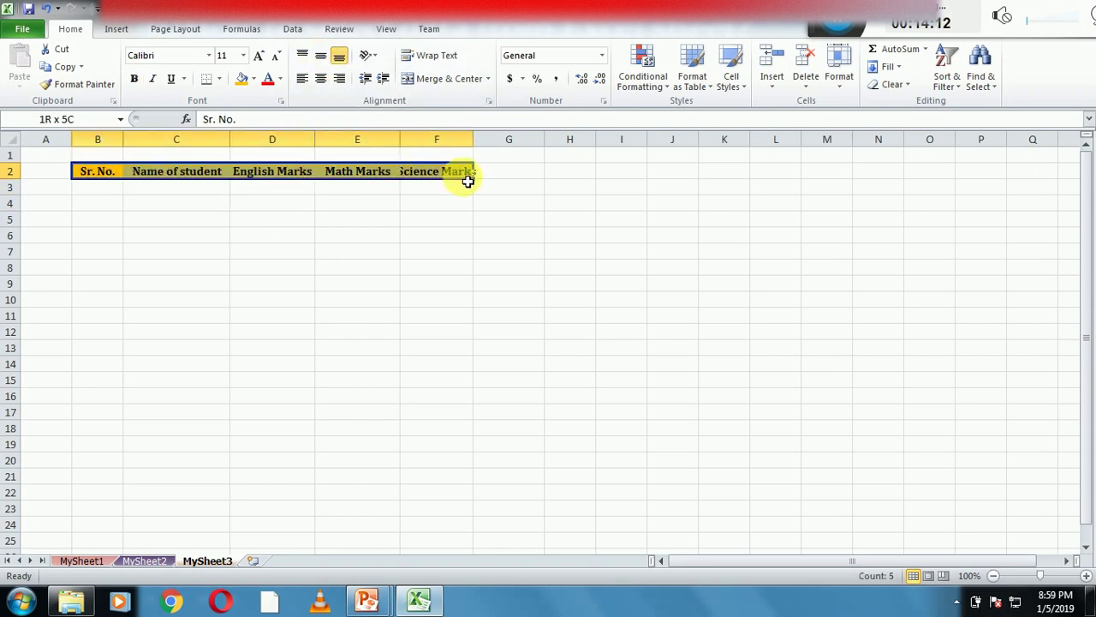
click(436, 235)
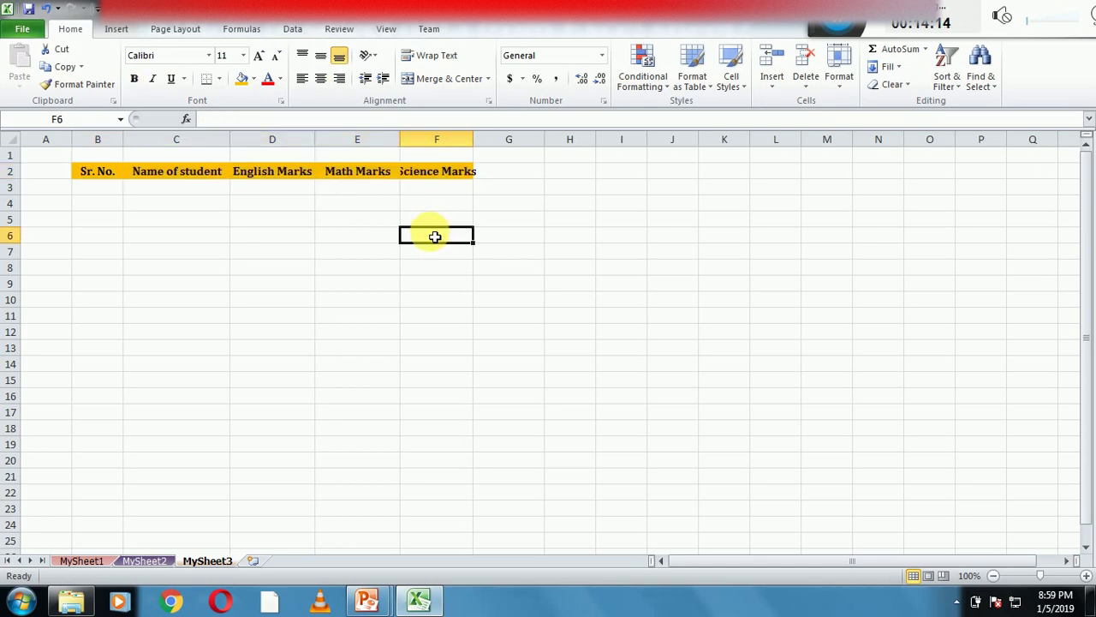
Step: Reveal topic 20 on merging cells, then return to Excel and select cell C3
mouse_move(367, 598)
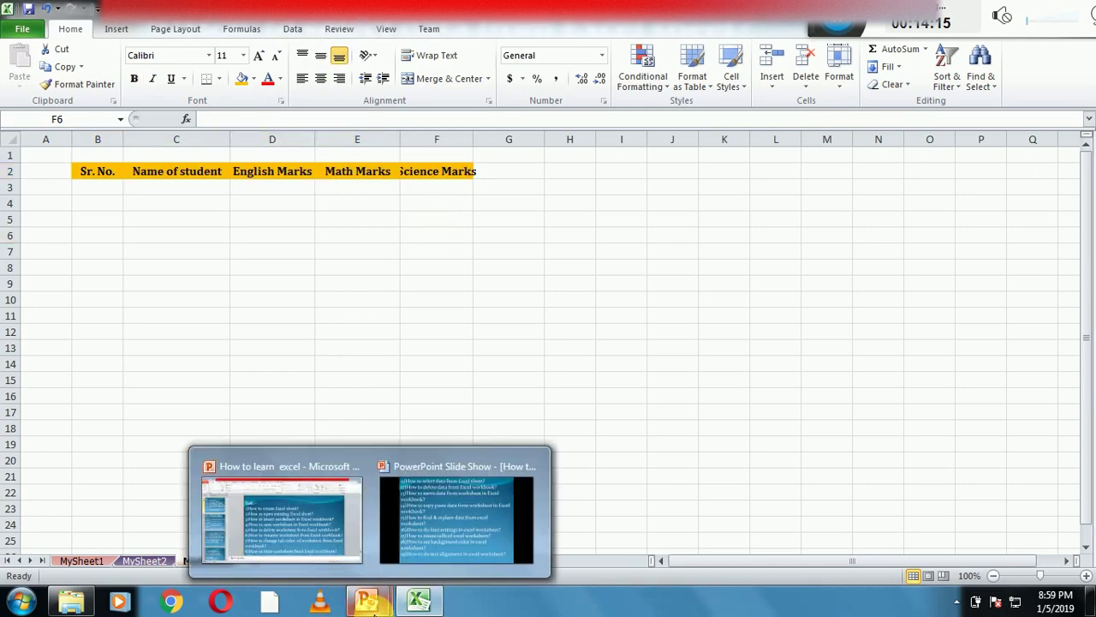
click(454, 551)
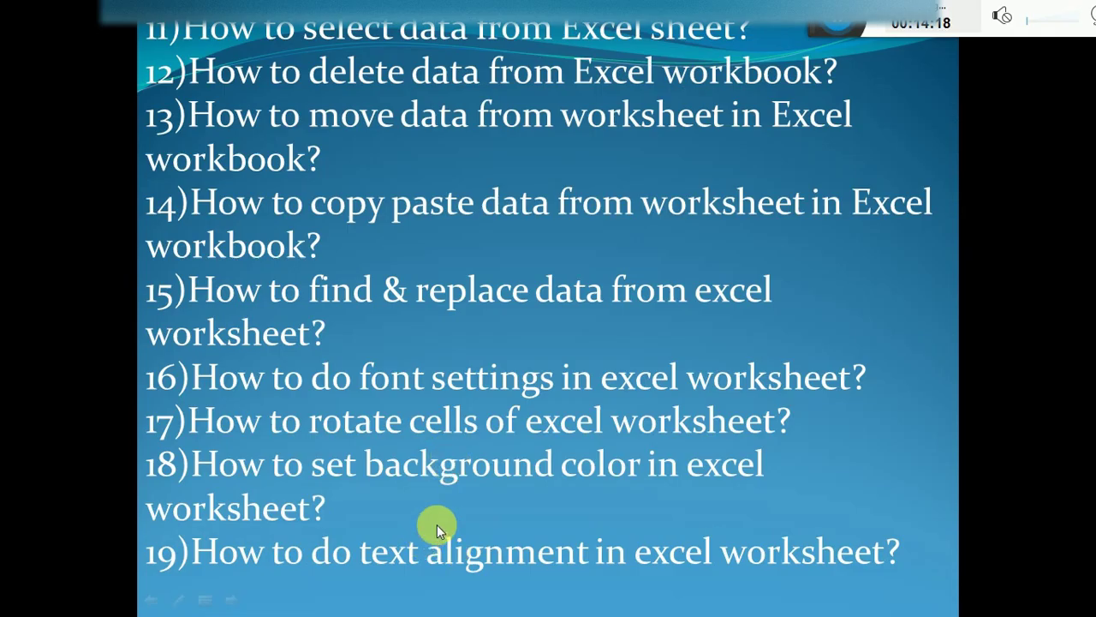
click(437, 524)
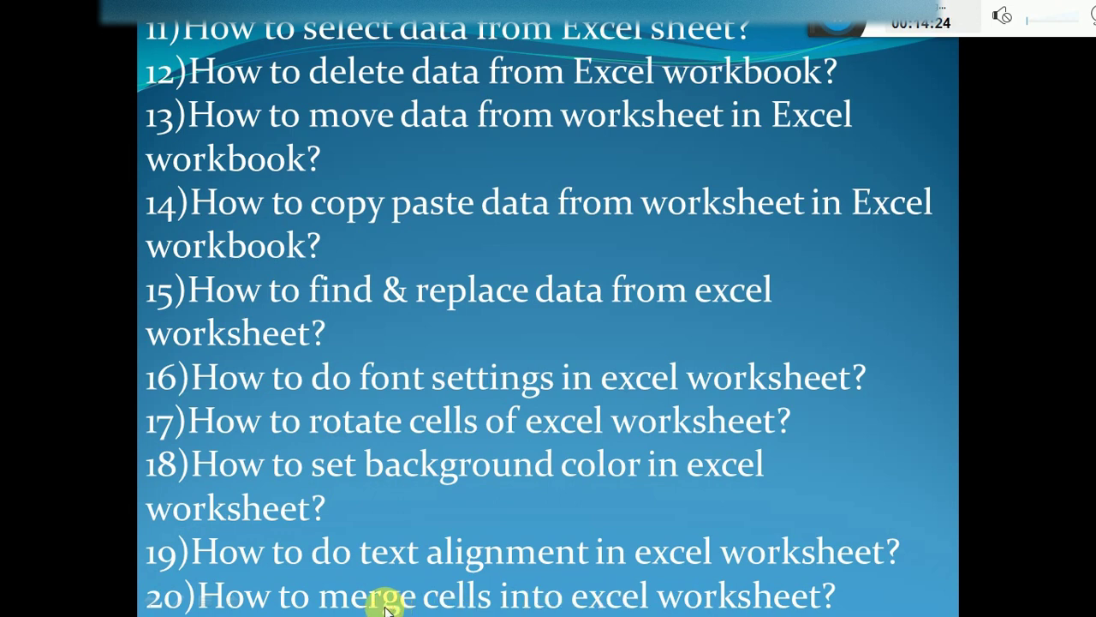
key(super)
click(418, 599)
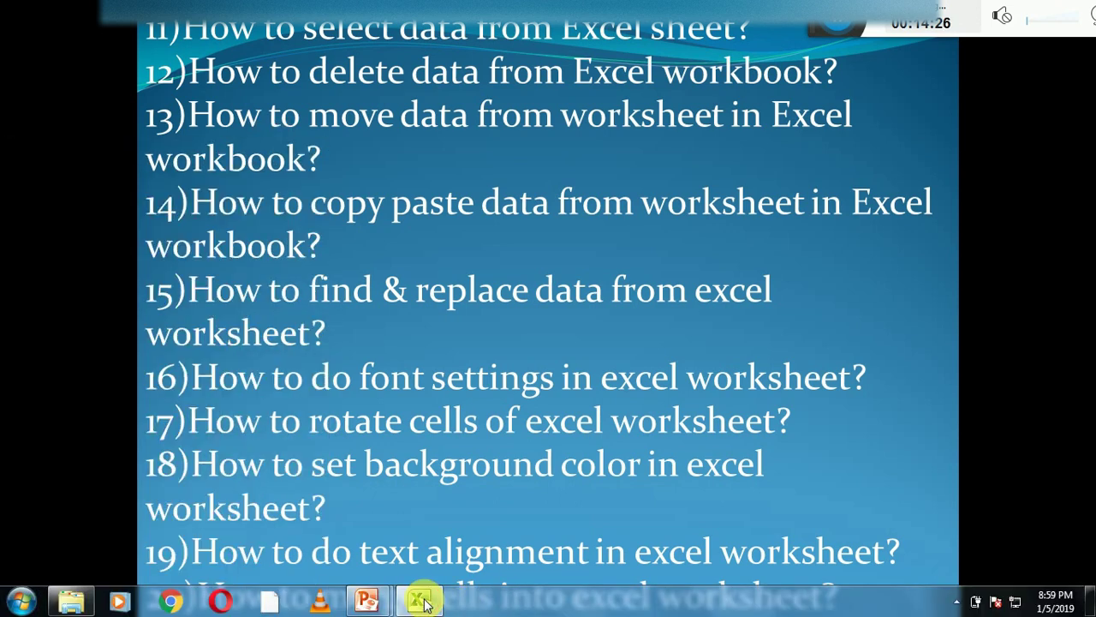
click(151, 188)
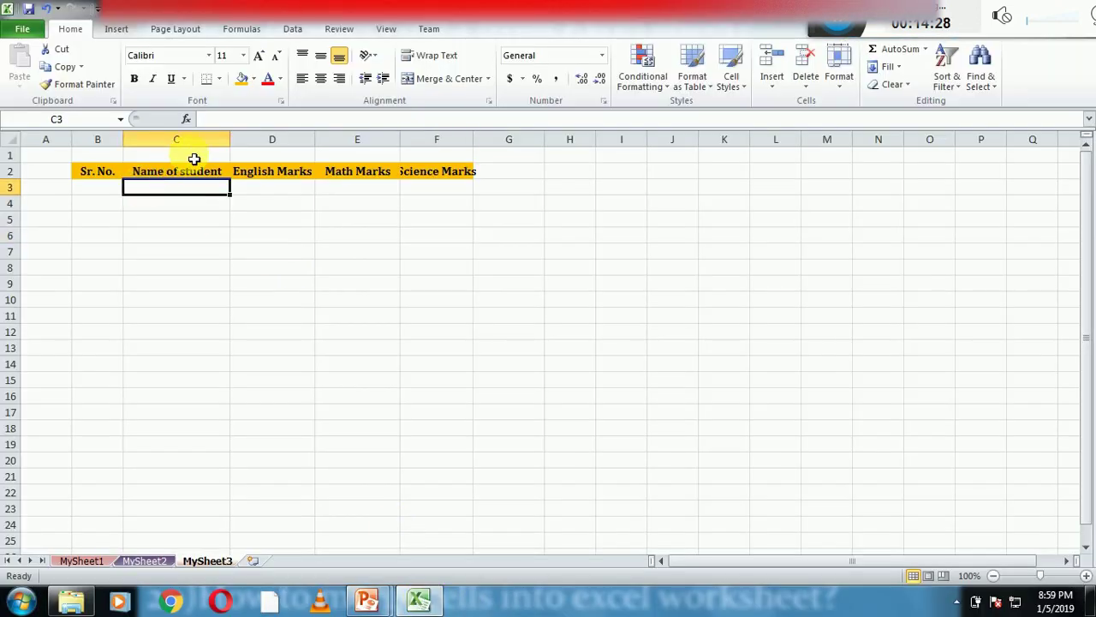
Step: Merge B1:F1 with Merge Cells and enter the title 'Student Details' there
click(194, 159)
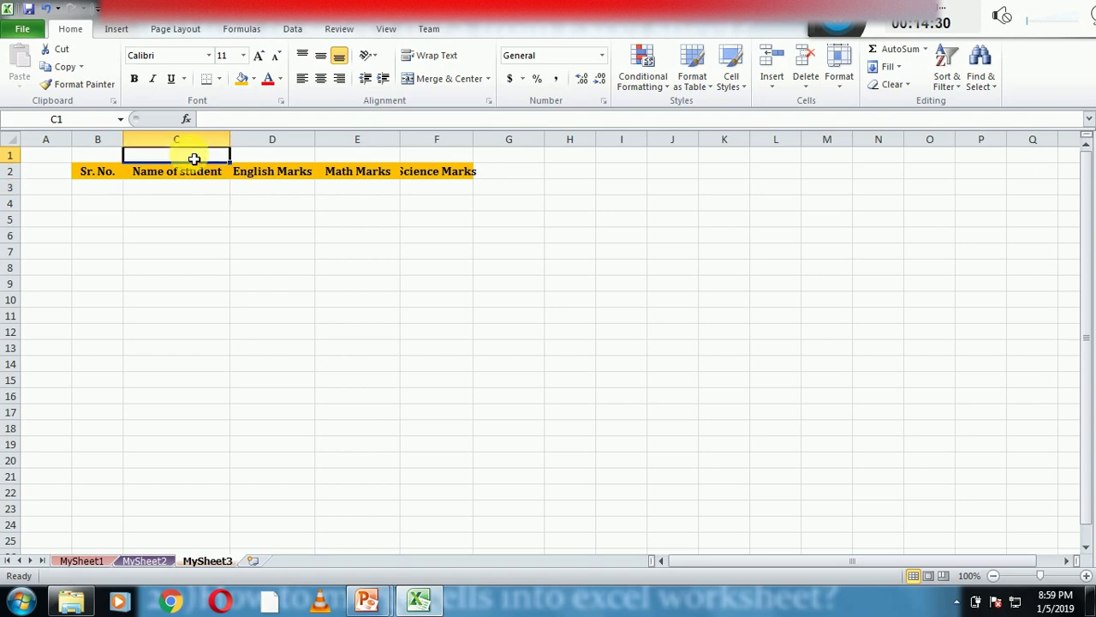
key(Left)
key(shift+Right)
key(shift+Right)
key(shift+Right)
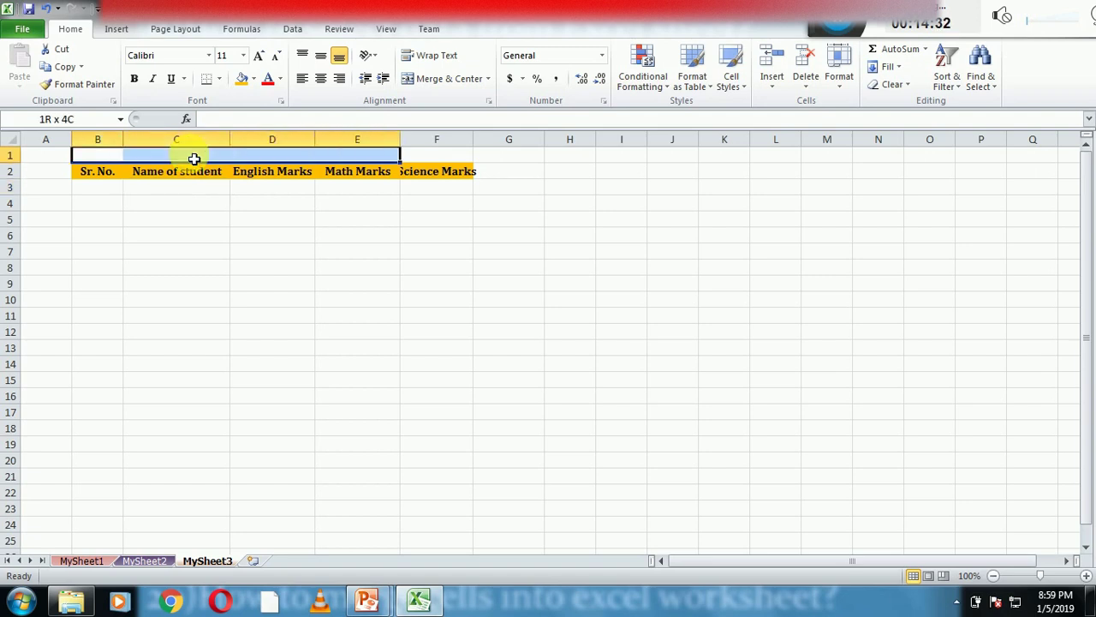
key(shift+Right)
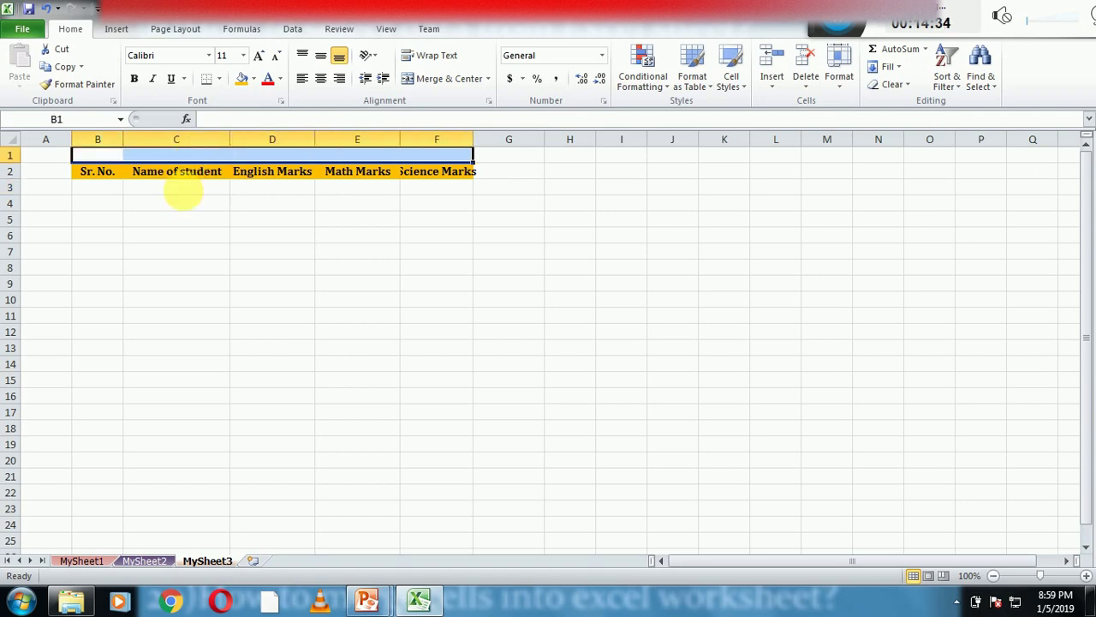
click(183, 190)
click(107, 161)
key(shift+Right)
key(shift+Right)
key(shift+Right)
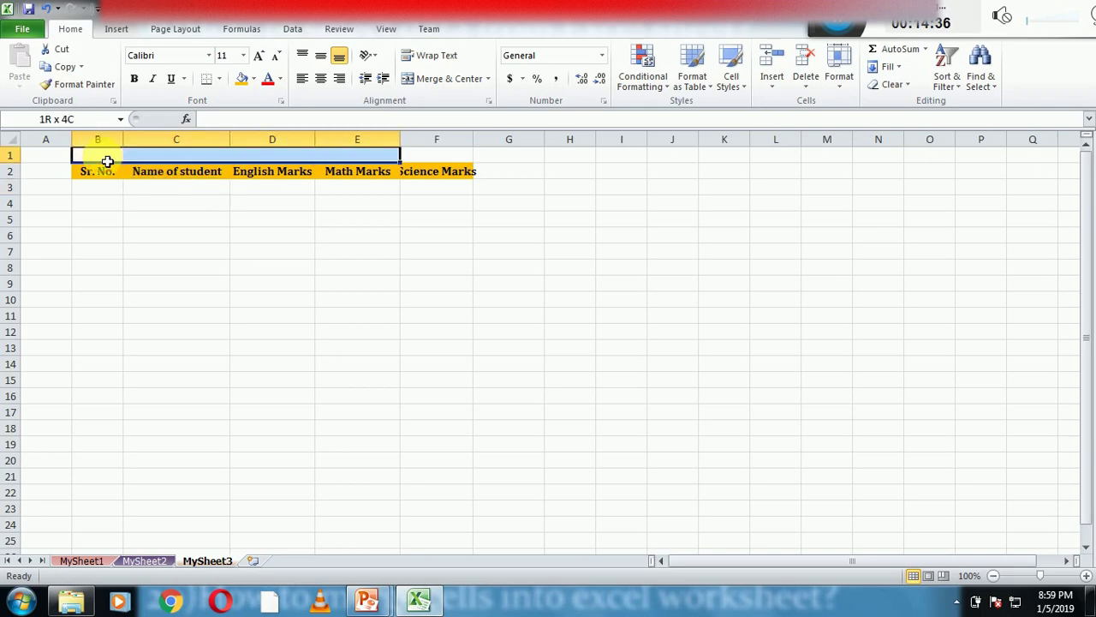
key(shift+Right)
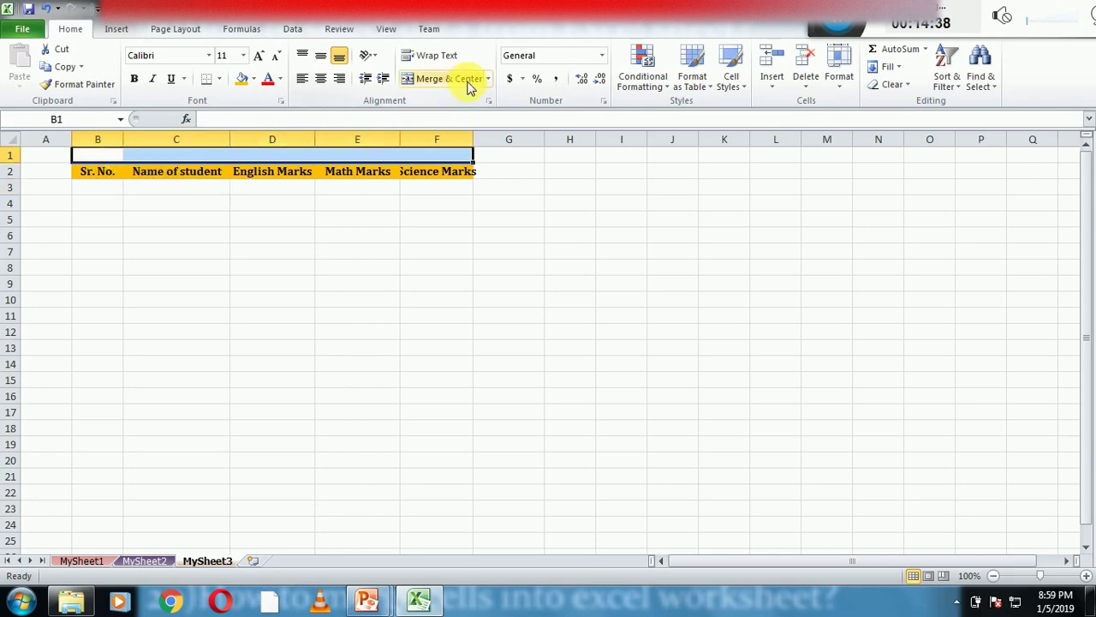
click(488, 82)
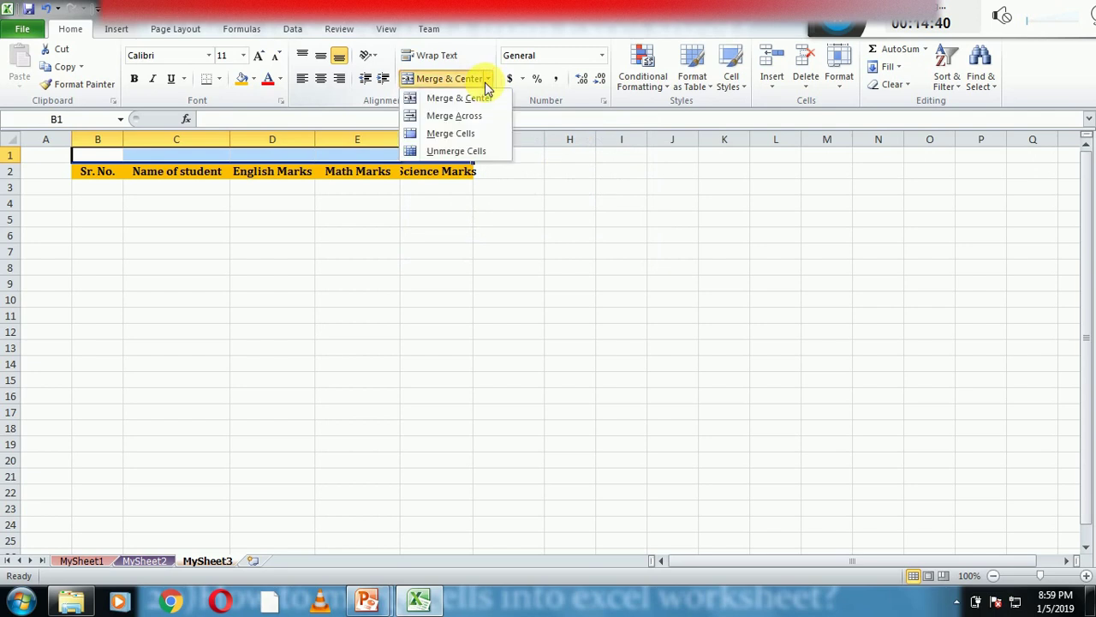
click(449, 134)
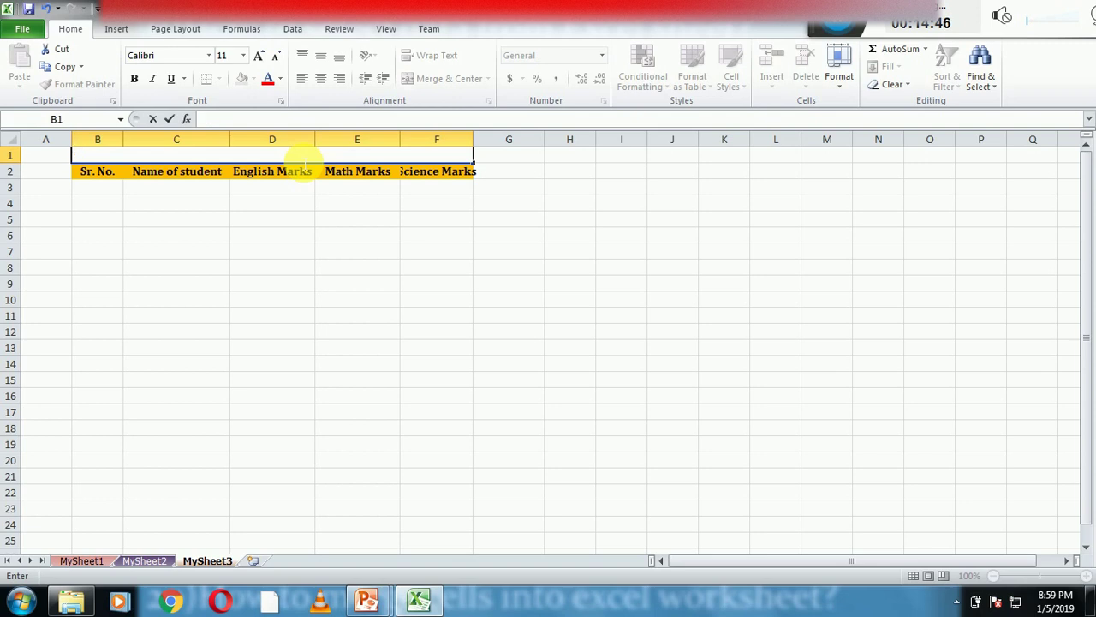
text(Student Details)
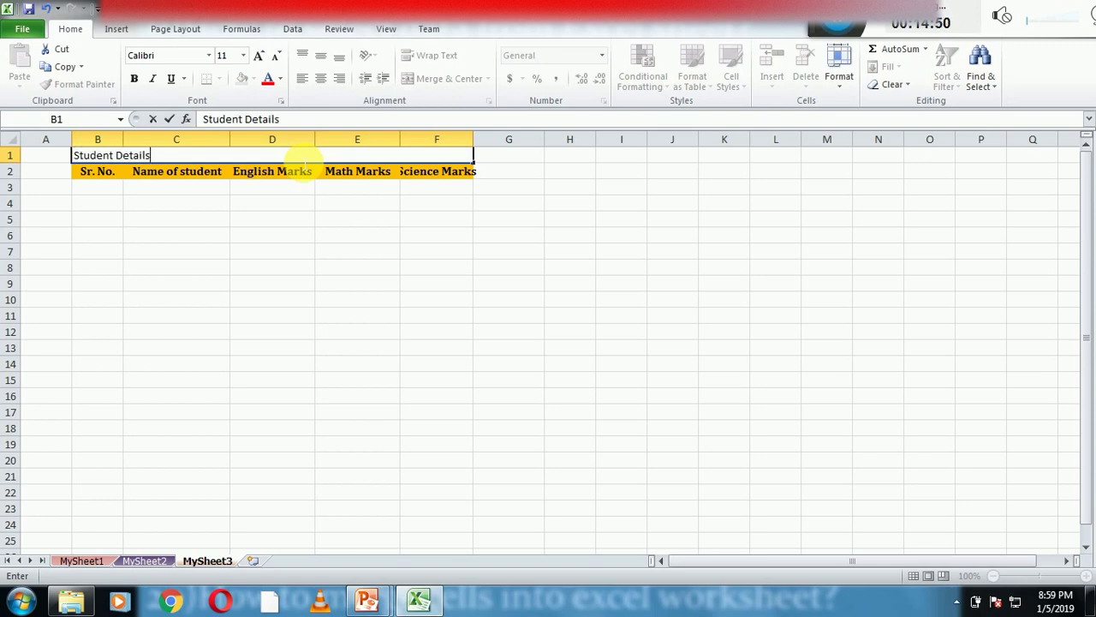
key(Return)
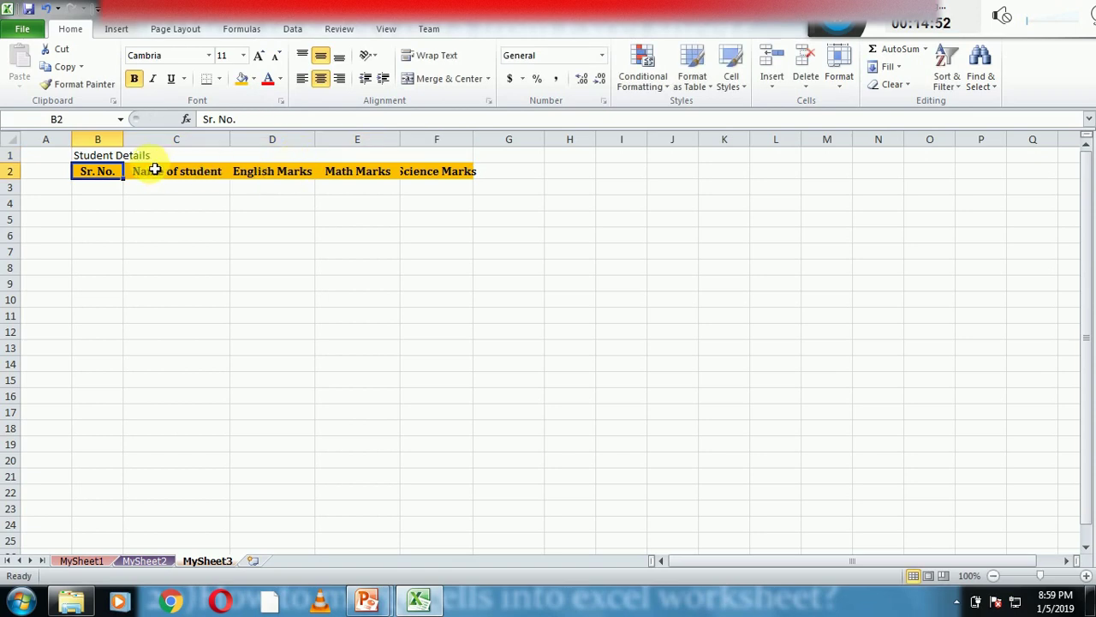
Step: Center and middle-align the Student Details title, make it bold and grow it to 18
click(154, 155)
click(321, 78)
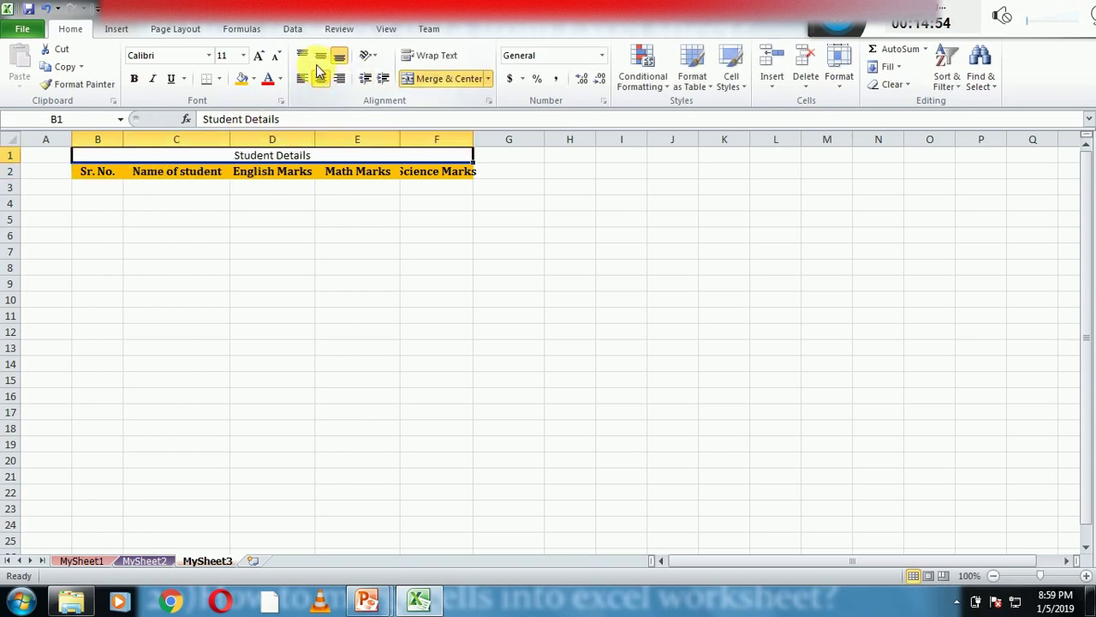
click(319, 60)
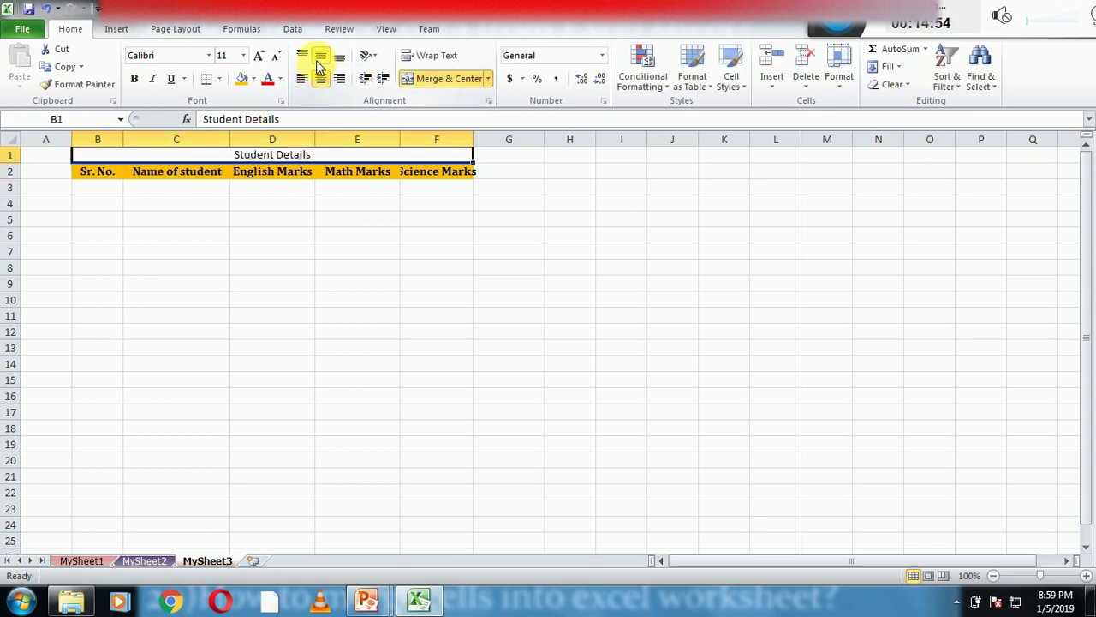
click(134, 78)
click(258, 57)
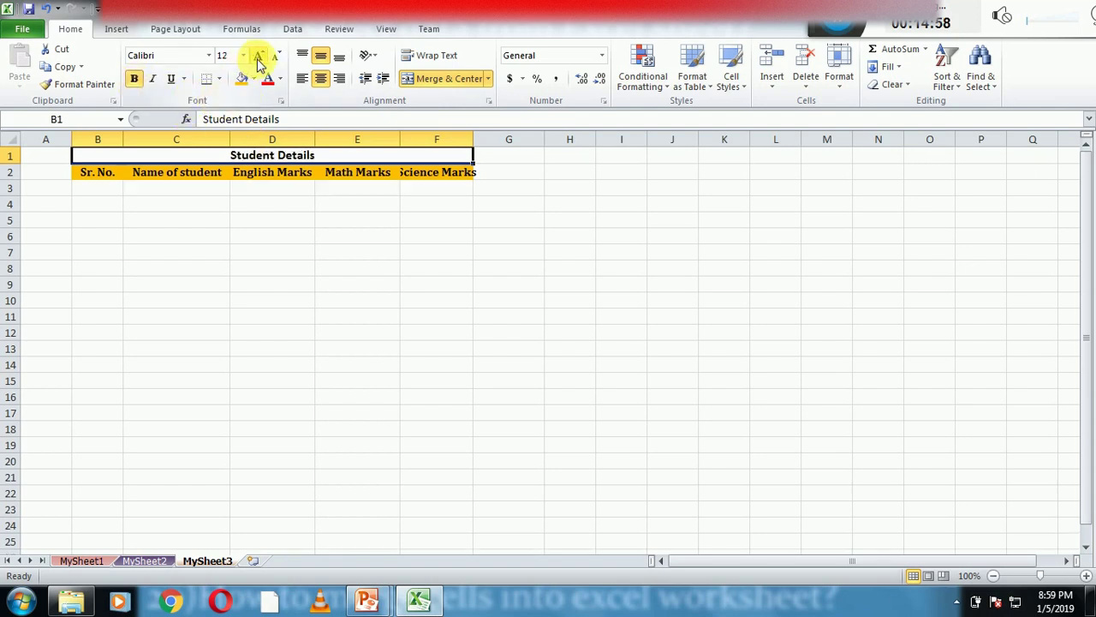
click(258, 56)
click(258, 57)
click(258, 57)
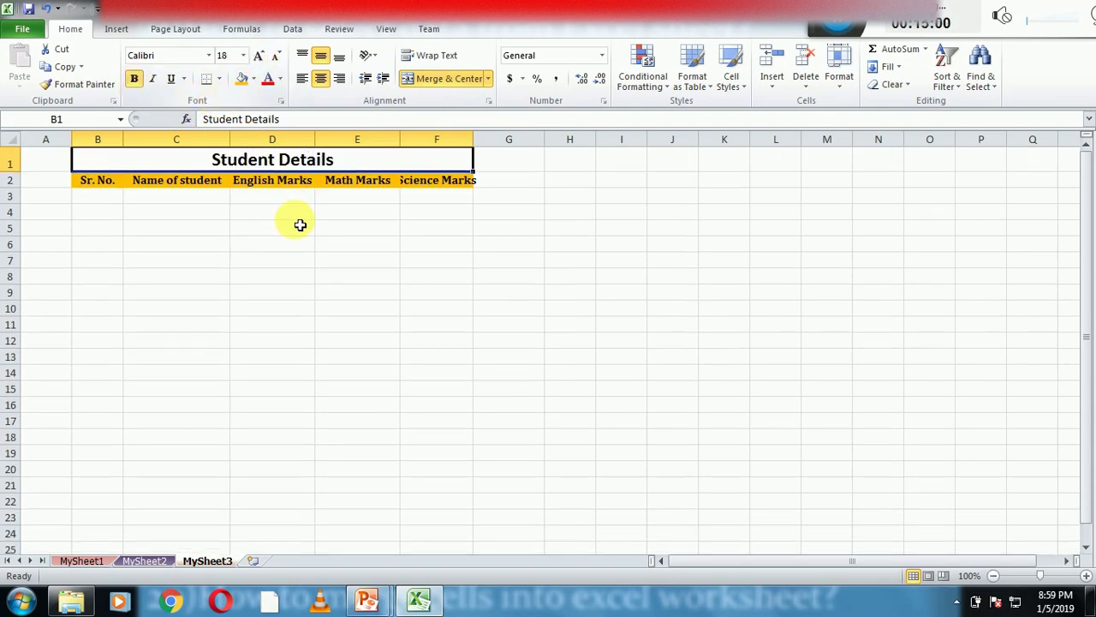
Step: Unmerge and reapply Merge Cells on B1:F1 so the title stays merged
click(292, 195)
click(262, 168)
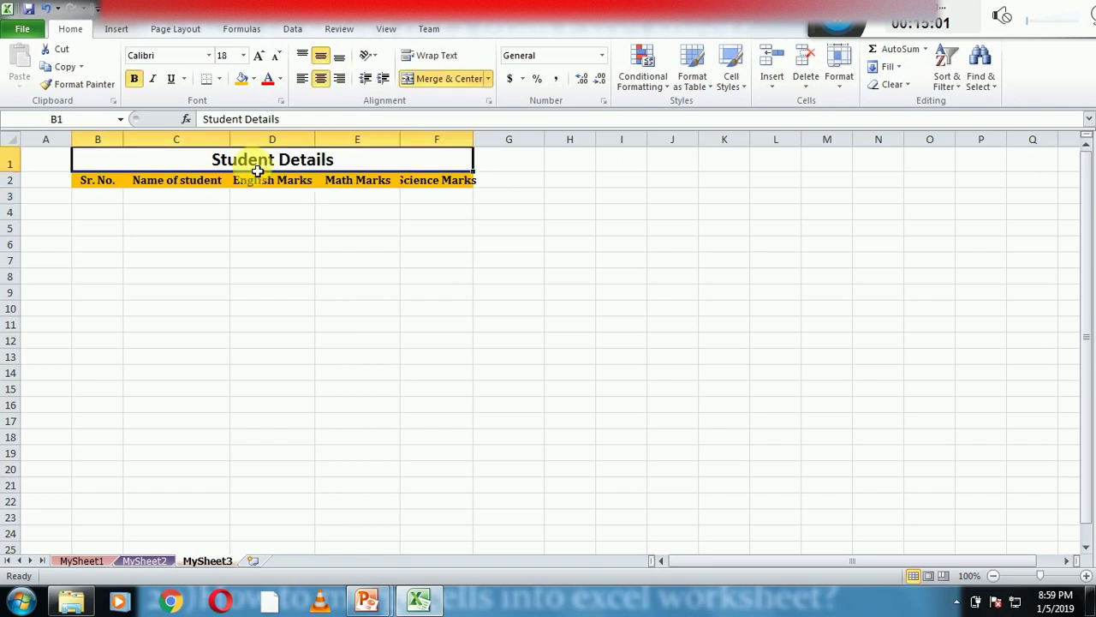
click(488, 79)
click(439, 147)
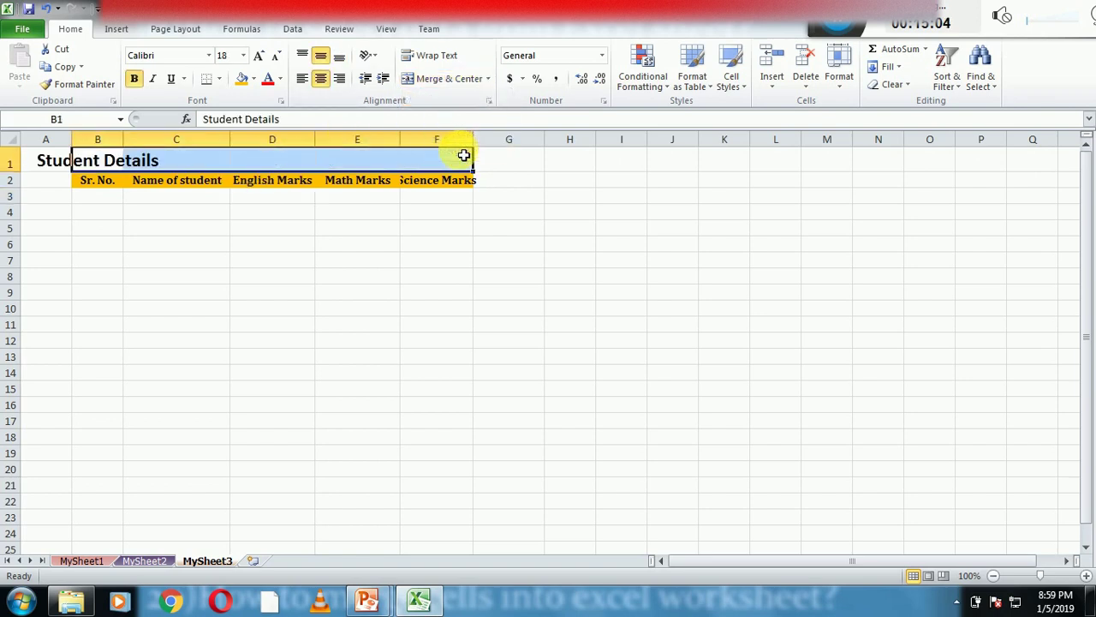
click(491, 80)
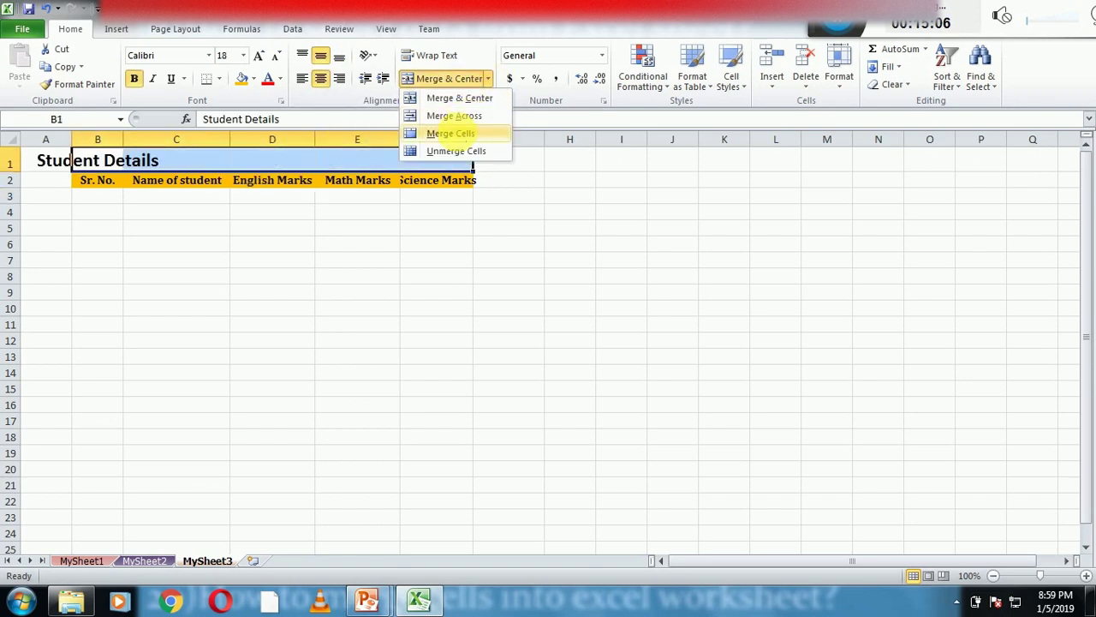
click(451, 133)
click(325, 195)
click(311, 161)
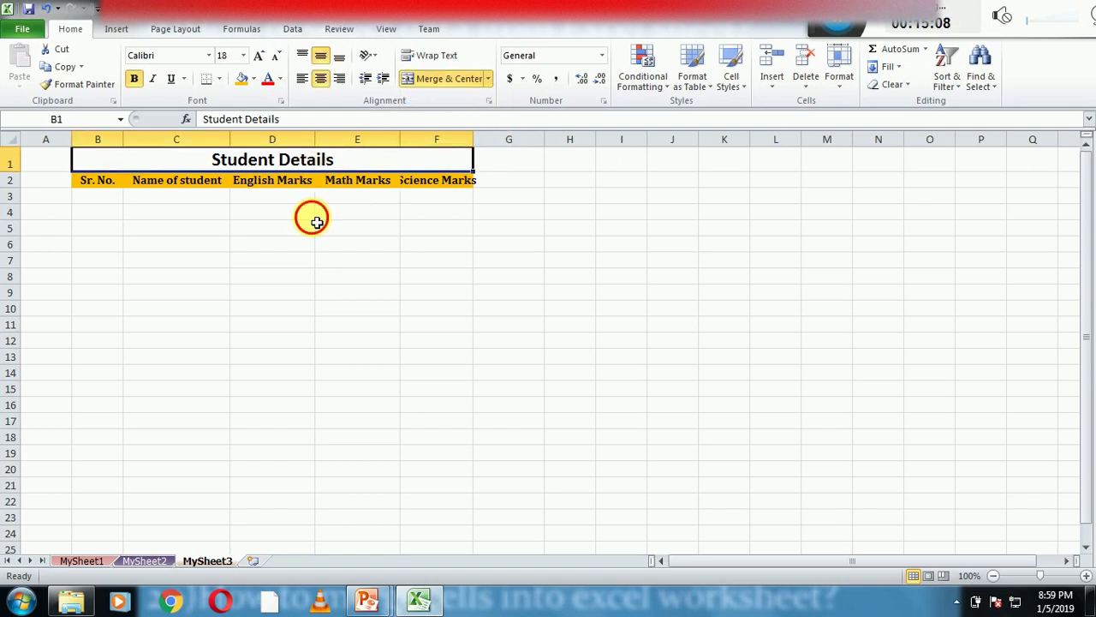
click(313, 218)
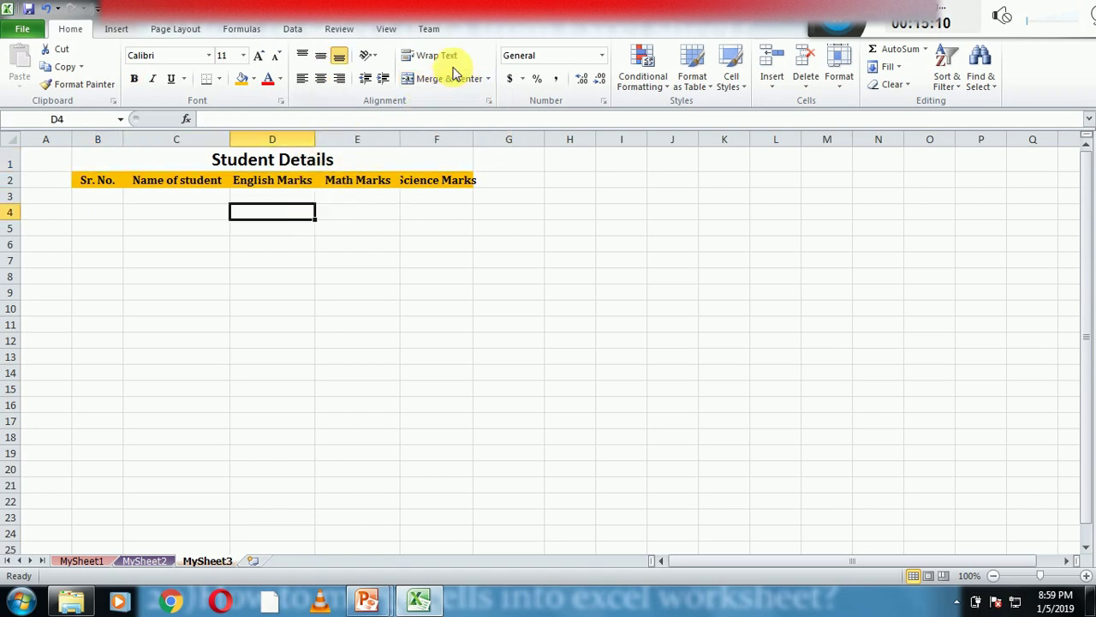
click(322, 170)
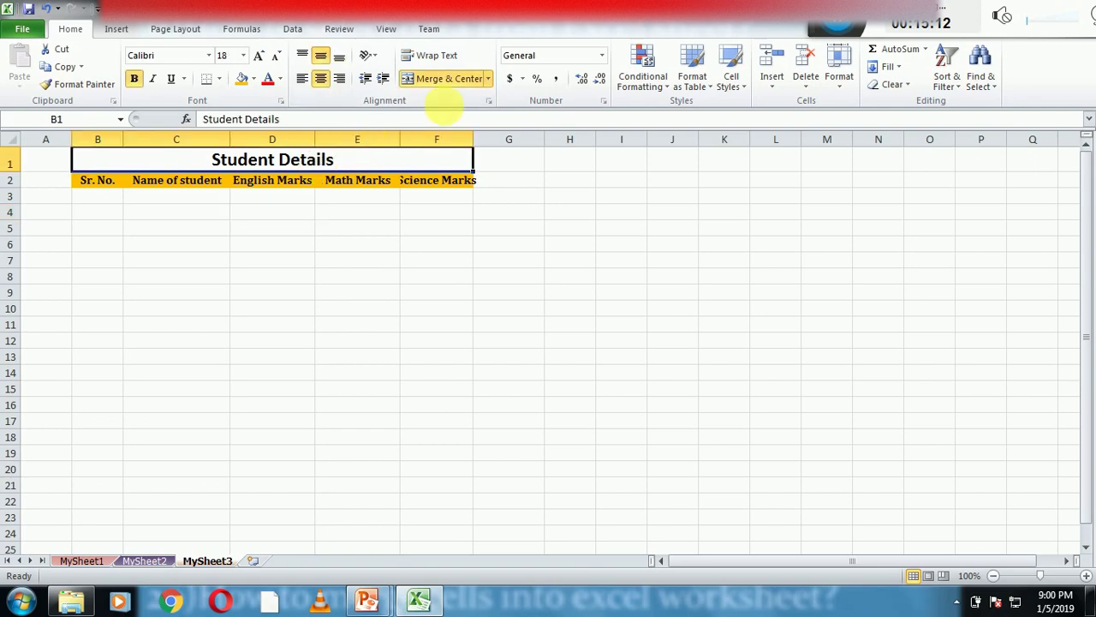
click(488, 79)
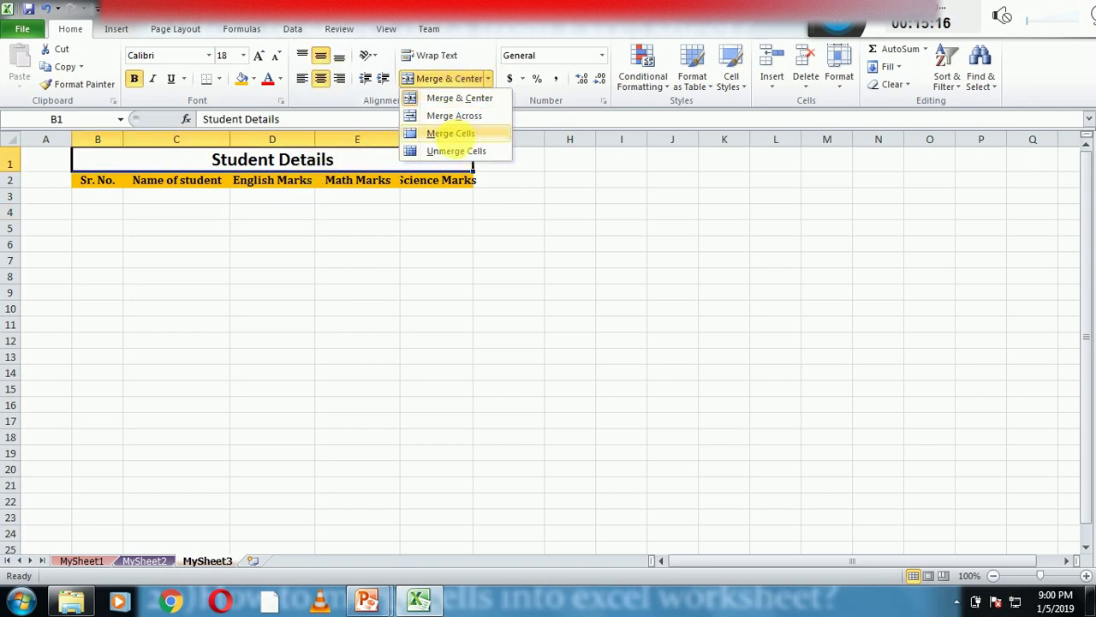
click(454, 134)
click(339, 235)
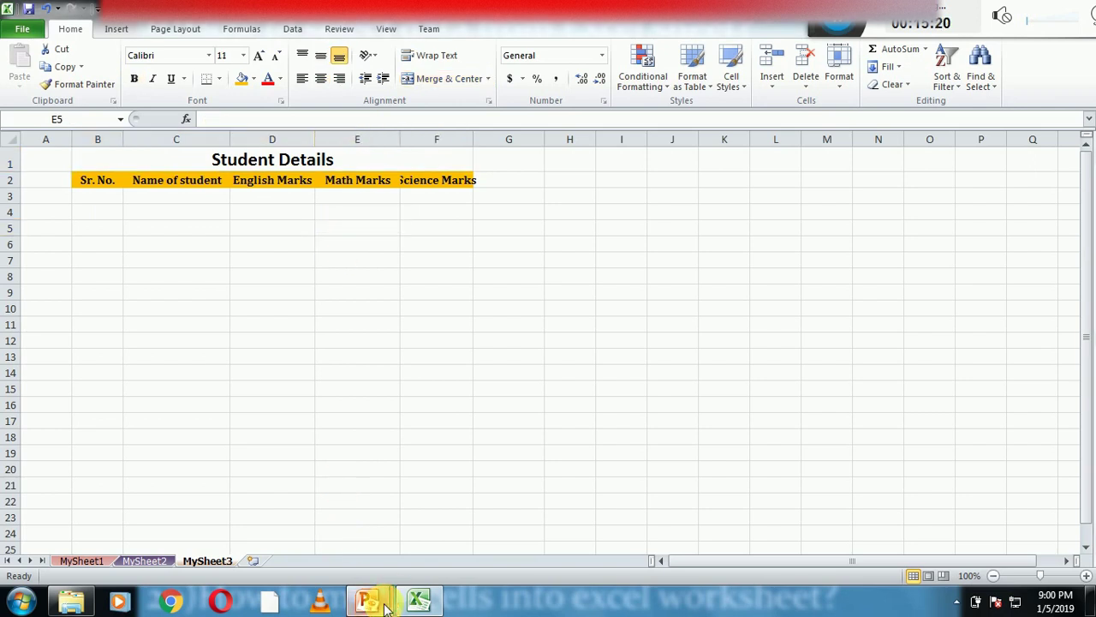
Step: Return to the PowerPoint slide show and advance to topics 25–30
mouse_move(366, 599)
click(458, 546)
click(442, 379)
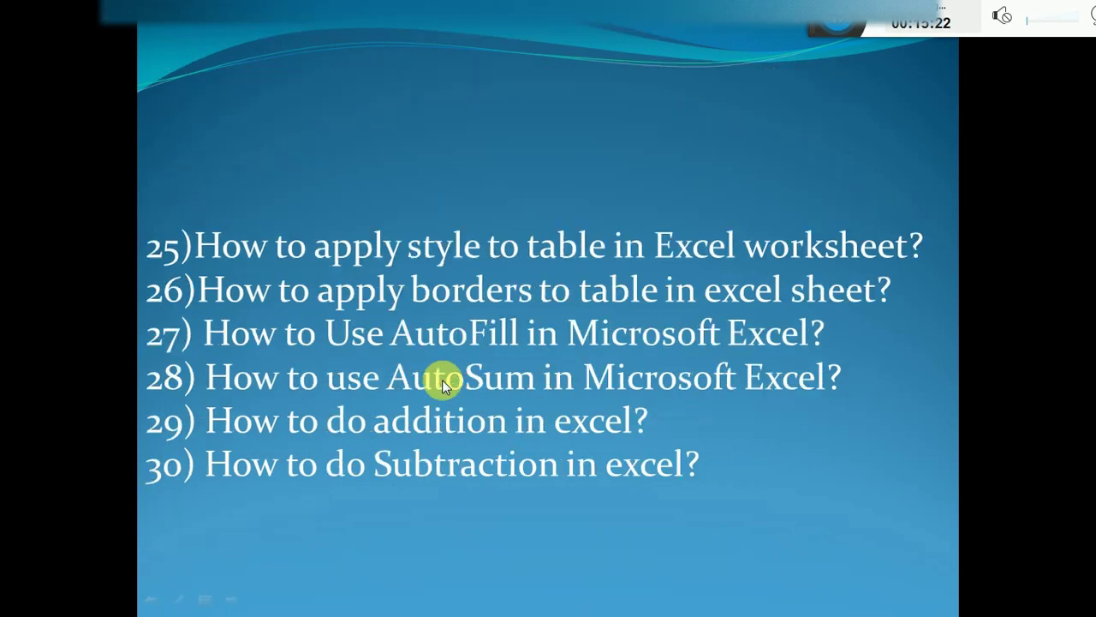
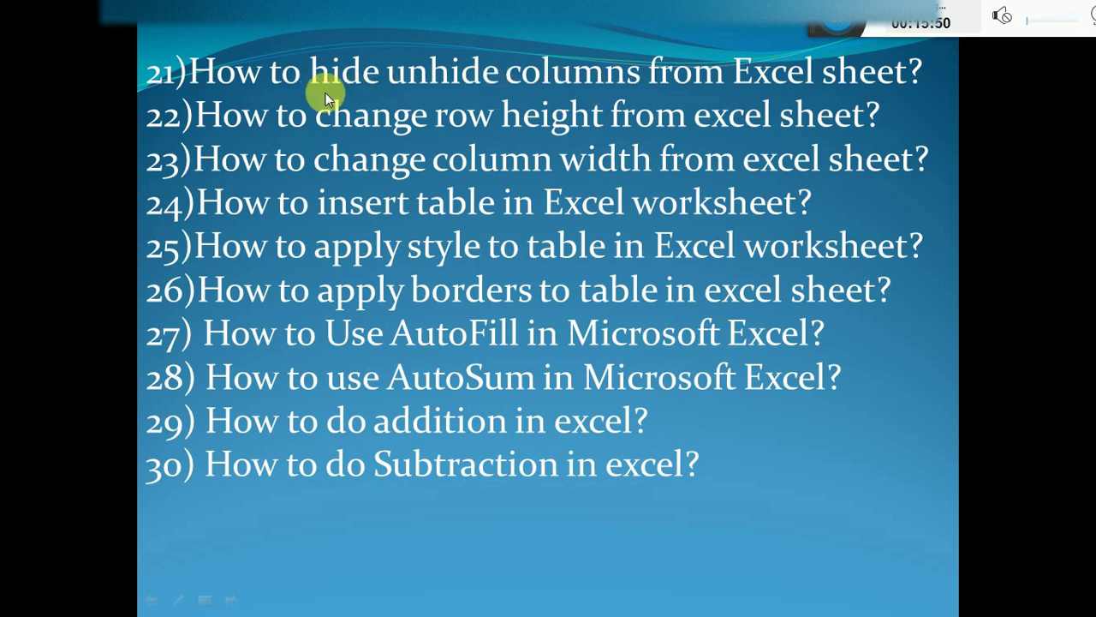
Step: Switch to Excel and hide the empty column A on the Student Details sheet
key(super)
click(413, 607)
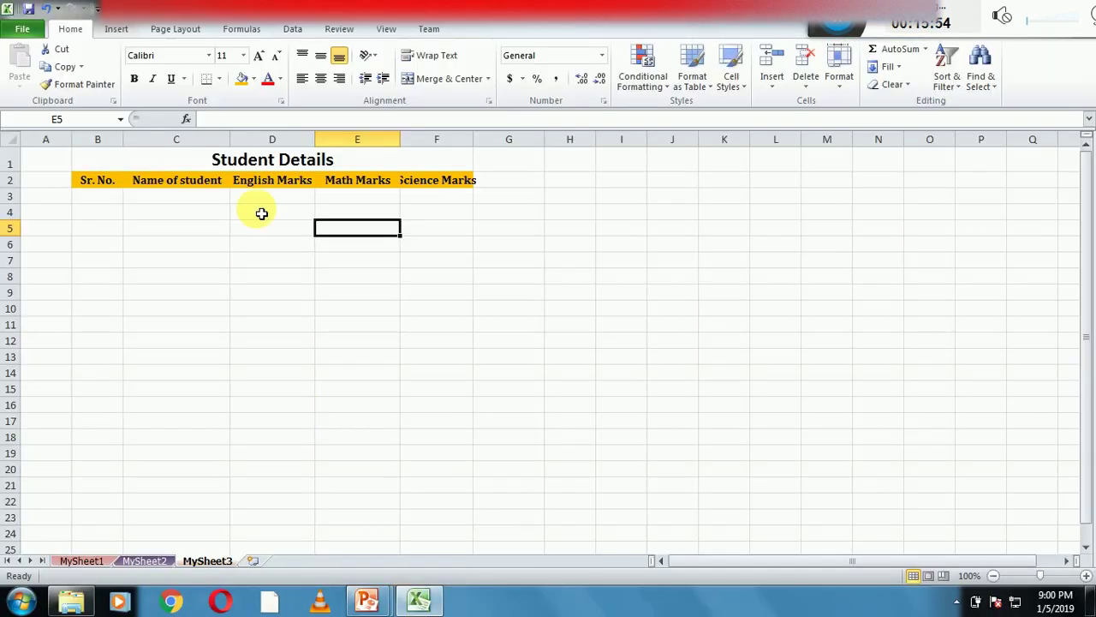
click(155, 210)
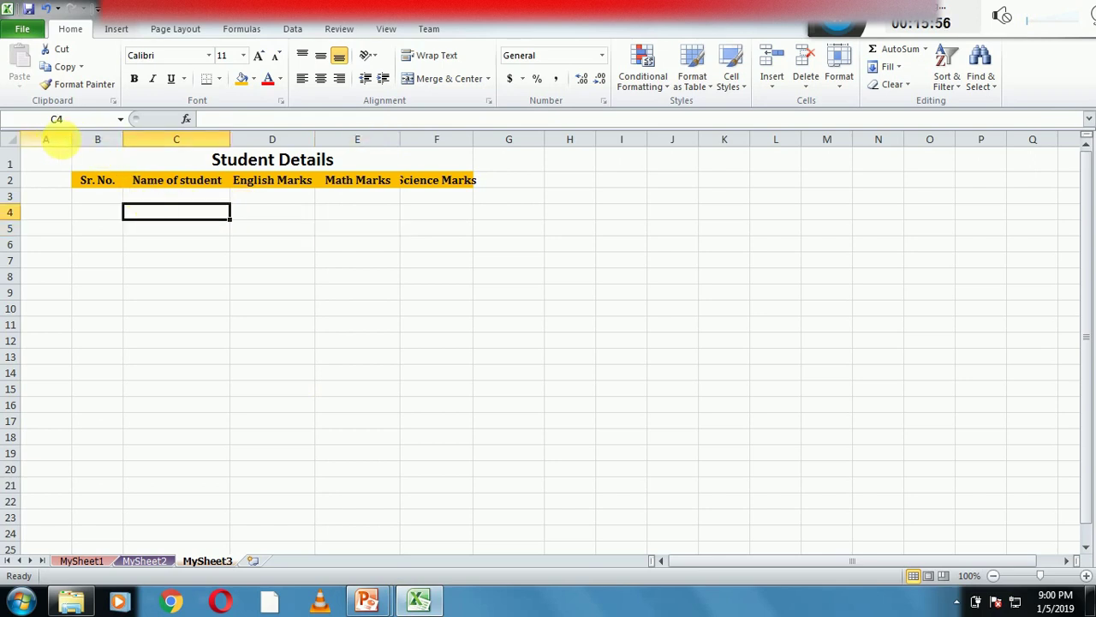
click(68, 150)
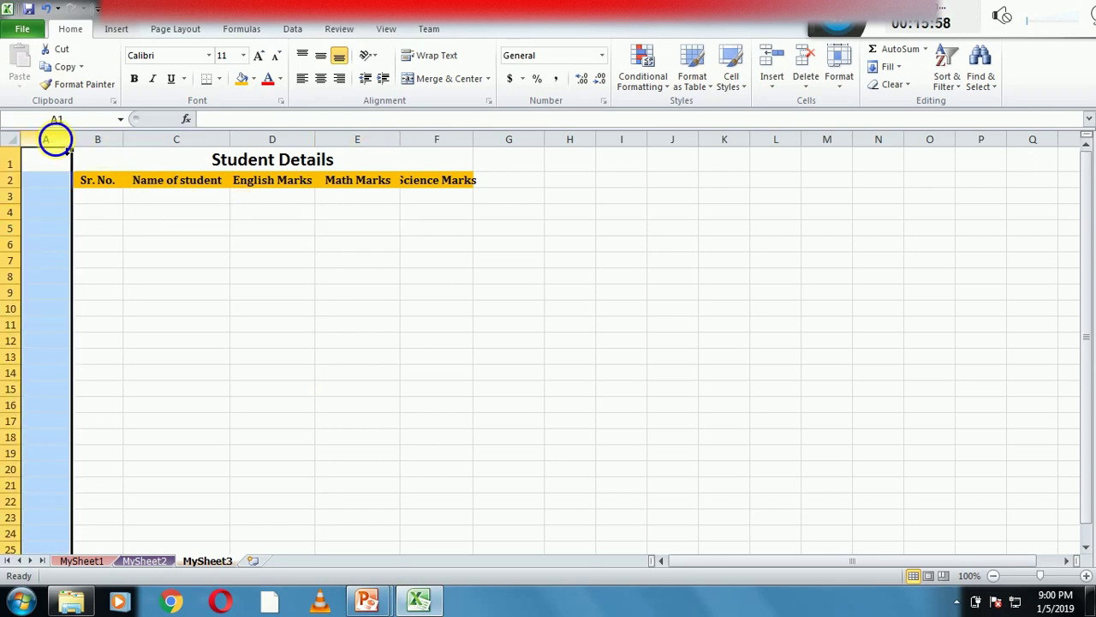
right_click(56, 141)
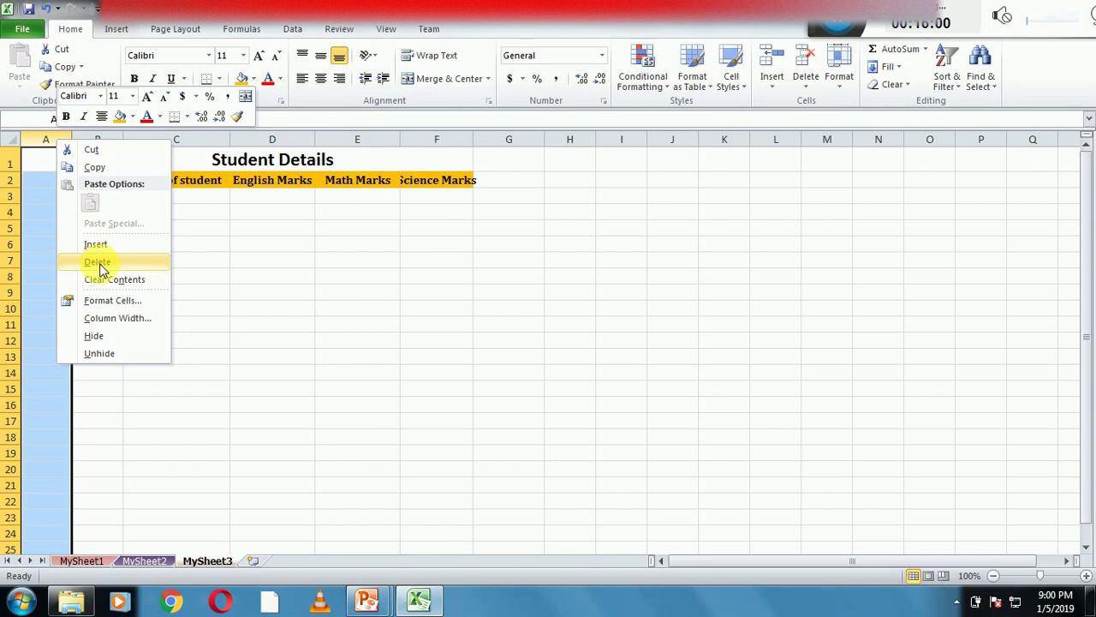
click(109, 344)
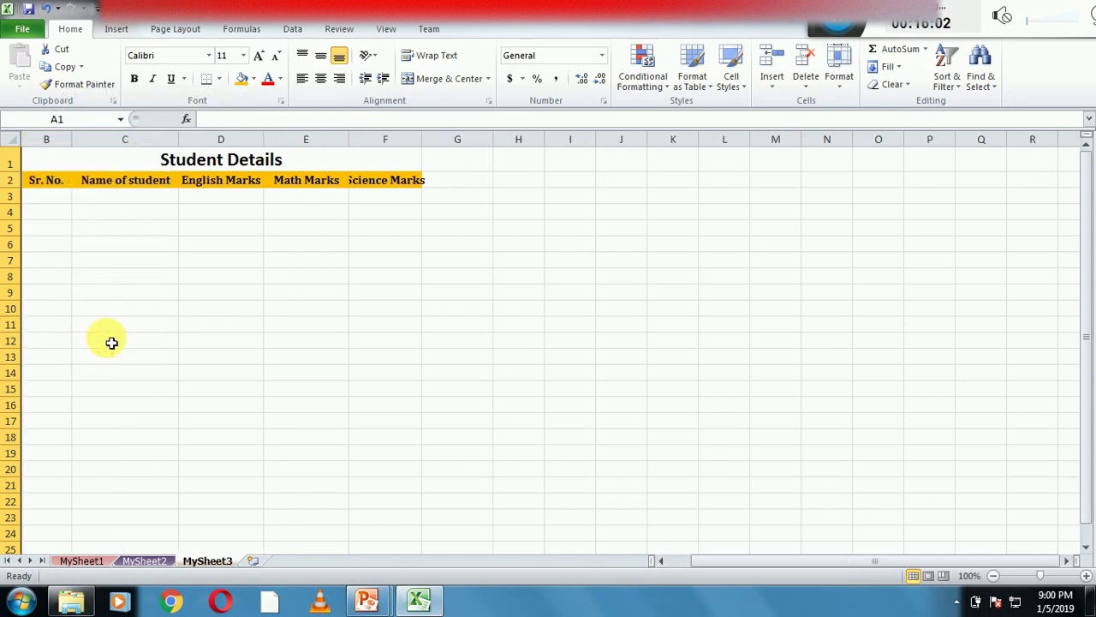
click(112, 343)
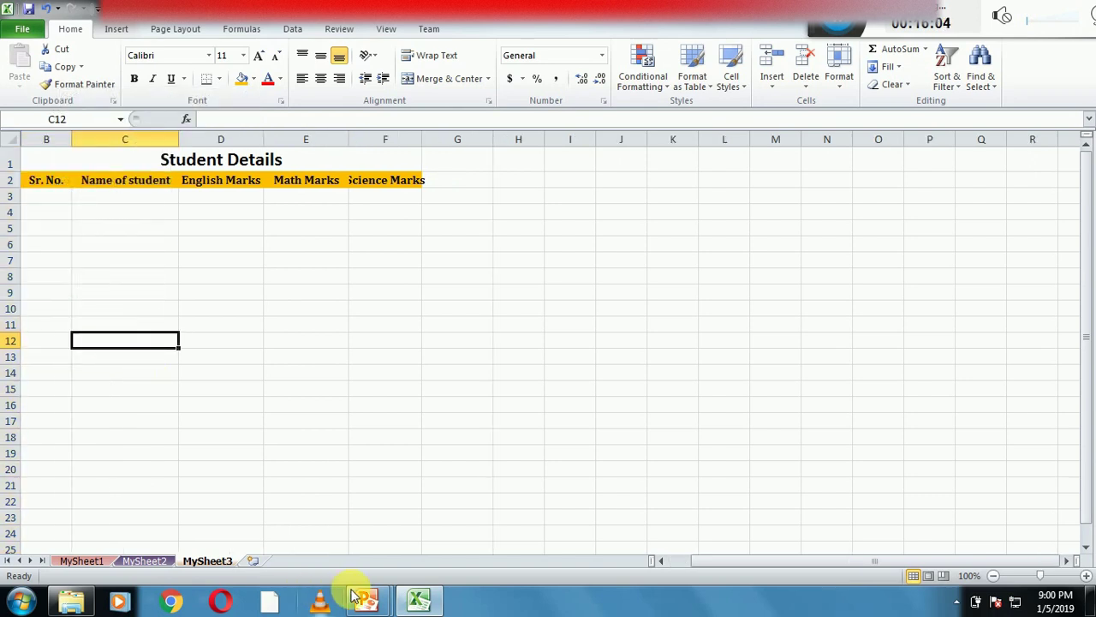
Step: Briefly show the PowerPoint slideshow, then return to the Excel workbook
mouse_move(370, 598)
click(456, 538)
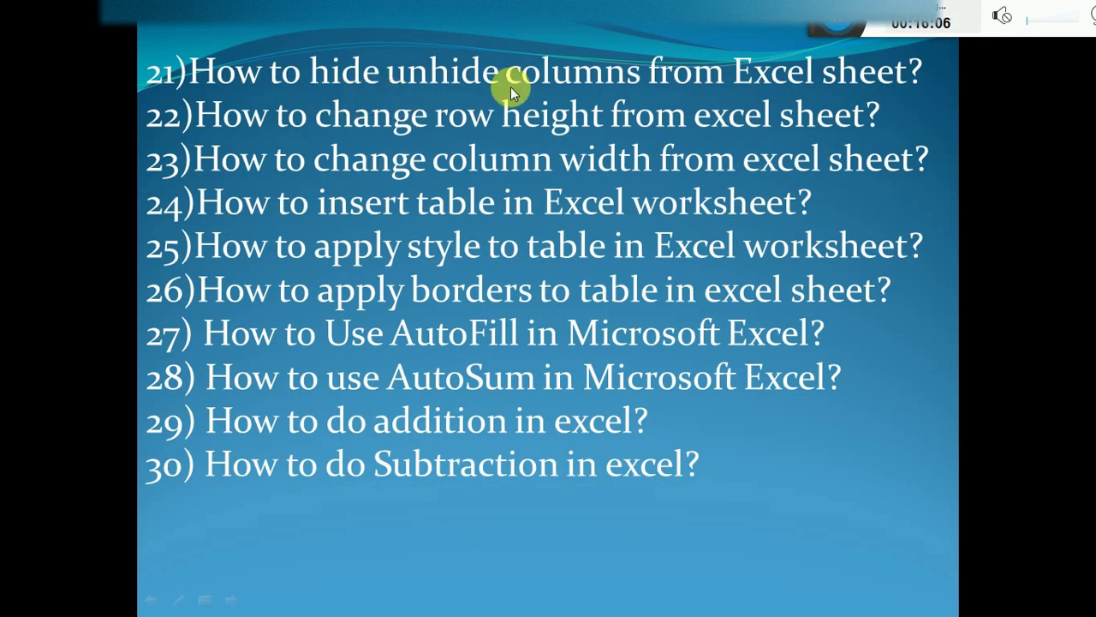
key(super)
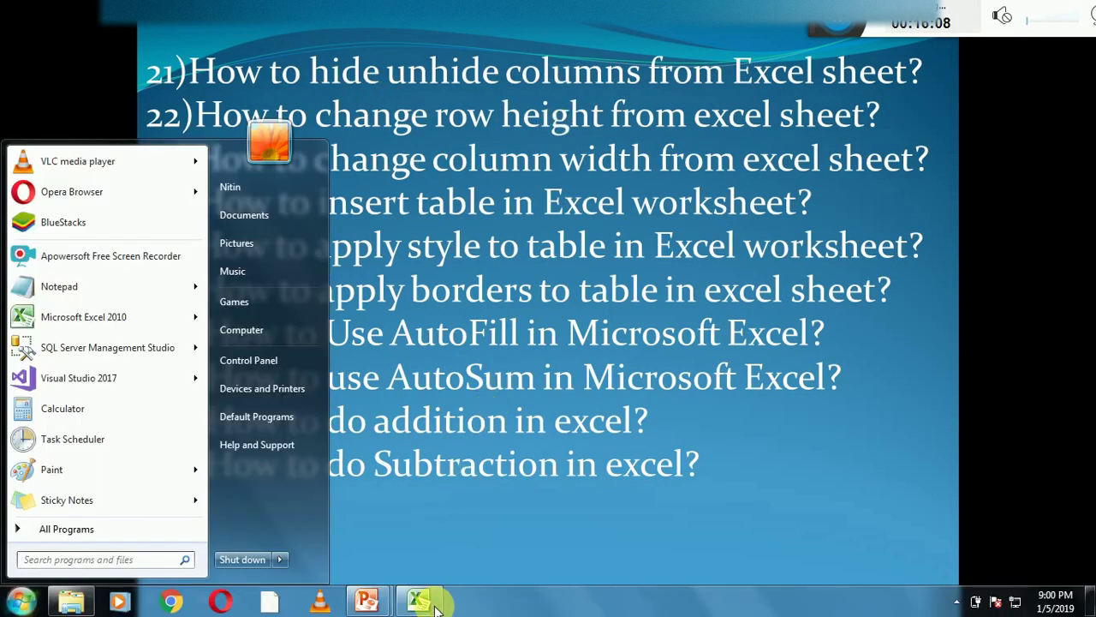
click(424, 601)
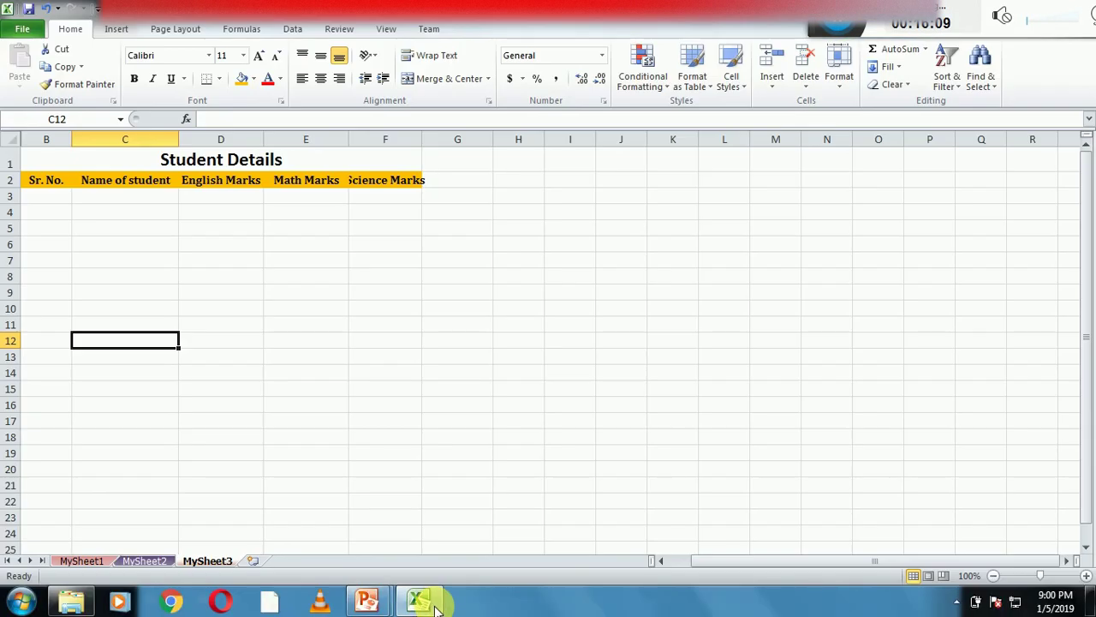
Step: Unhide column A from the whole-sheet selection after a failed try from column B
click(51, 145)
right_click(45, 146)
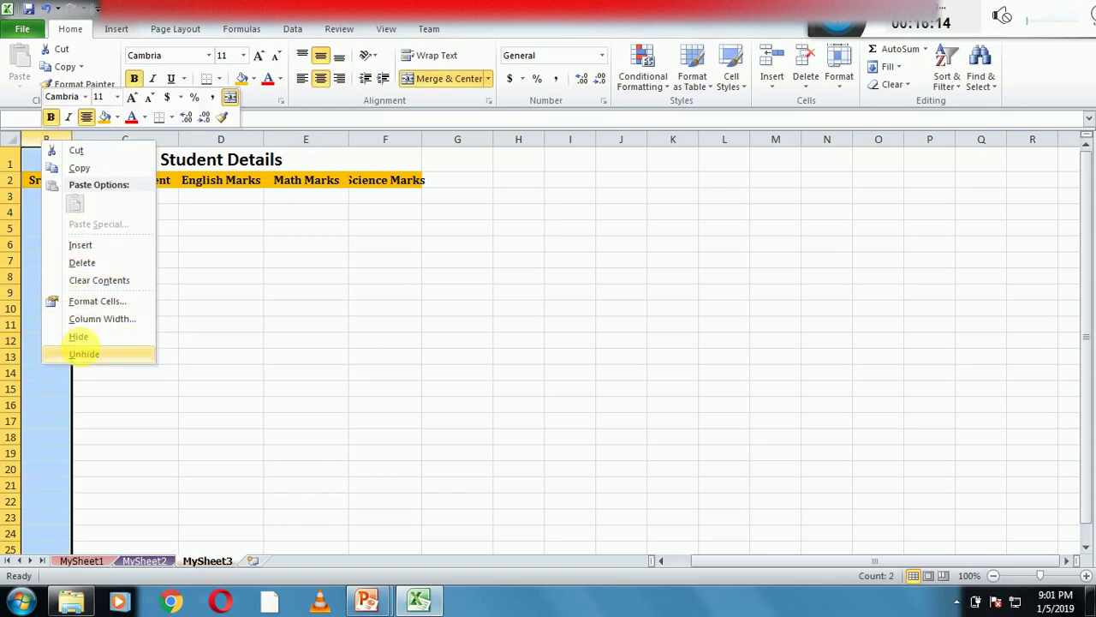
click(84, 354)
click(134, 278)
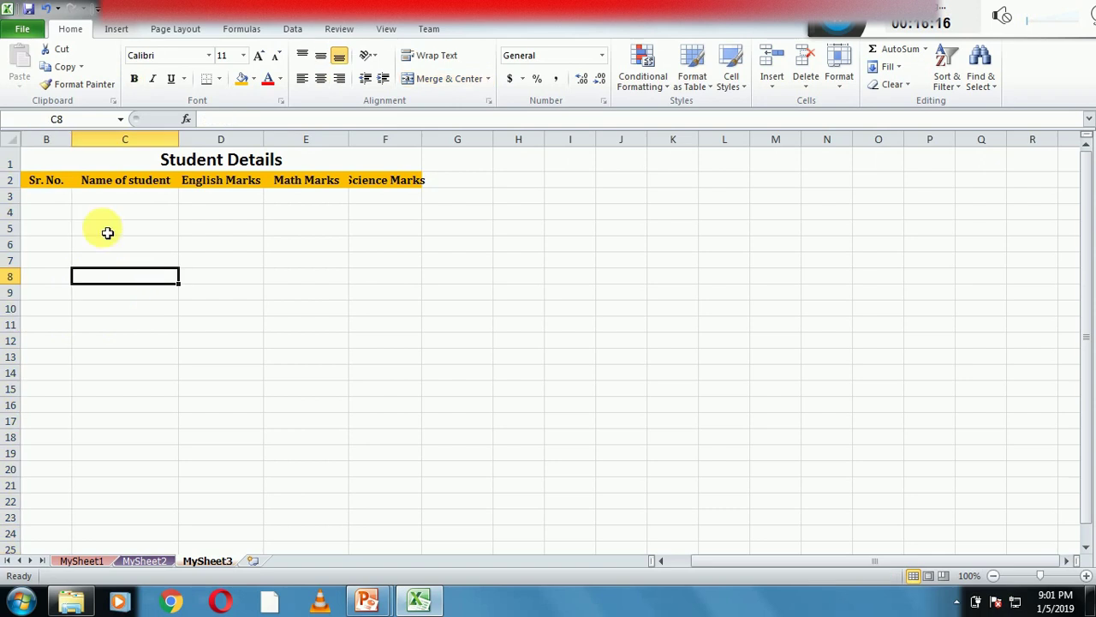
key(ctrl+a)
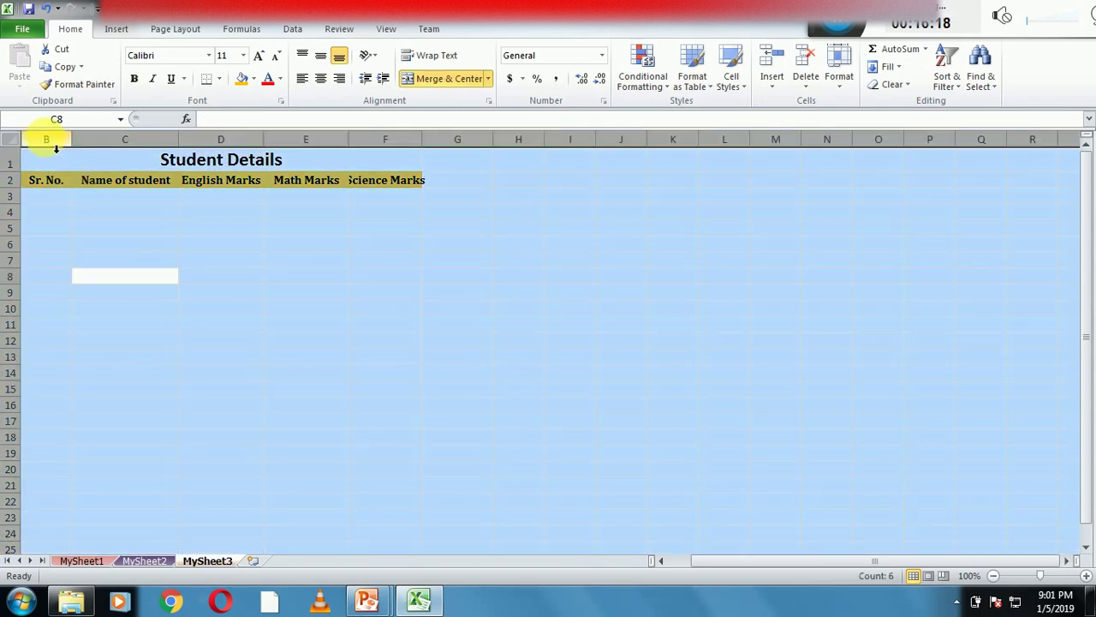
right_click(47, 139)
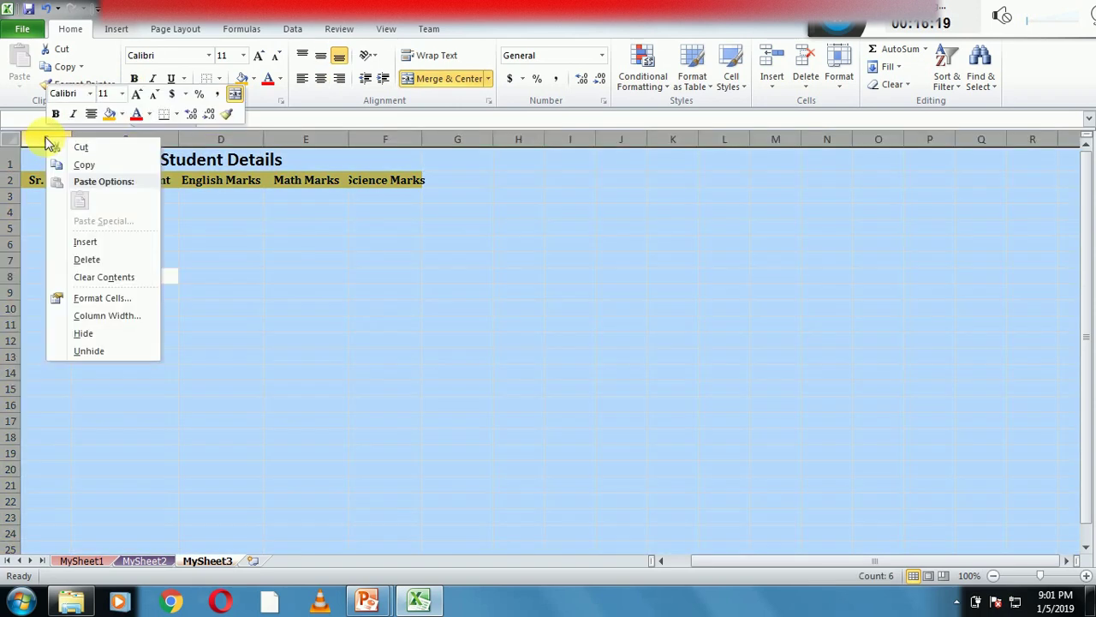
click(92, 352)
Step: Hide column A once more, then unhide it again with the whole sheet selected
click(97, 358)
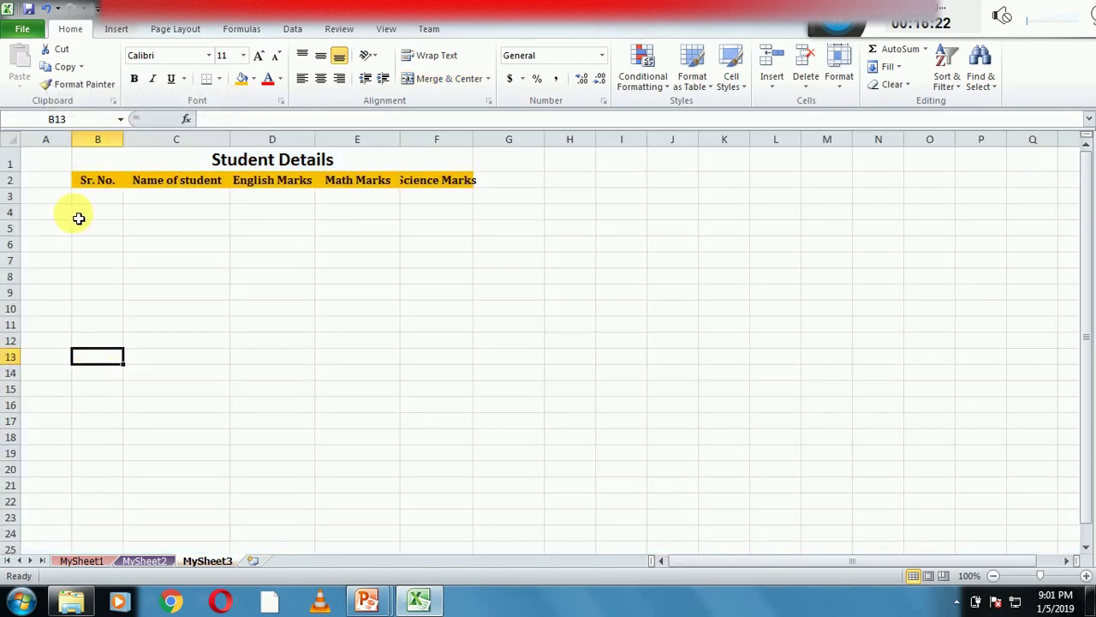
right_click(47, 139)
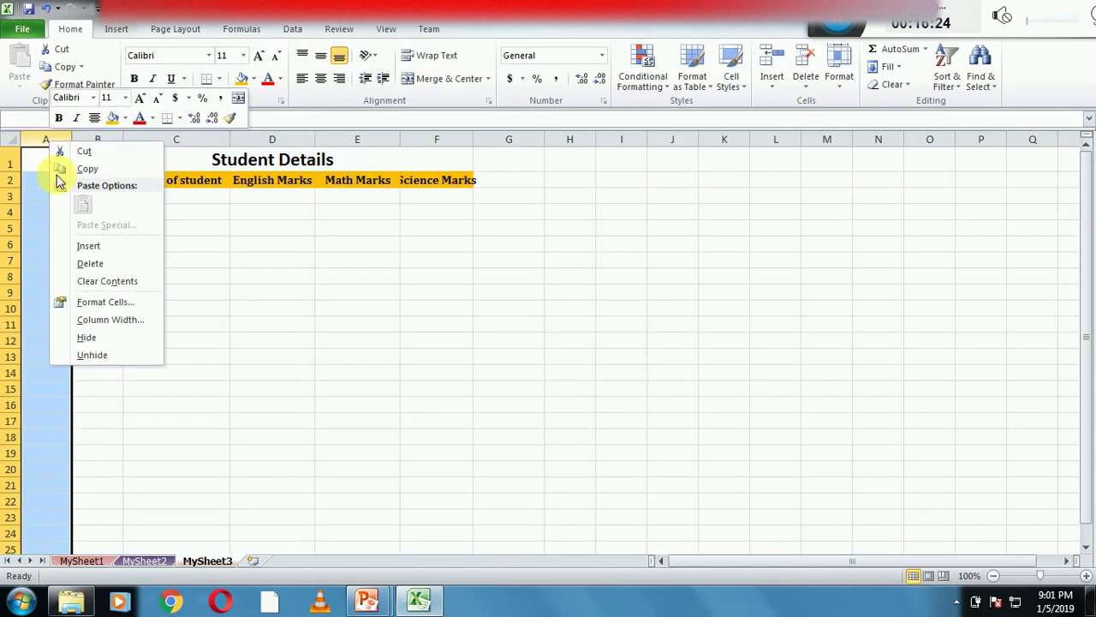
click(87, 336)
click(84, 329)
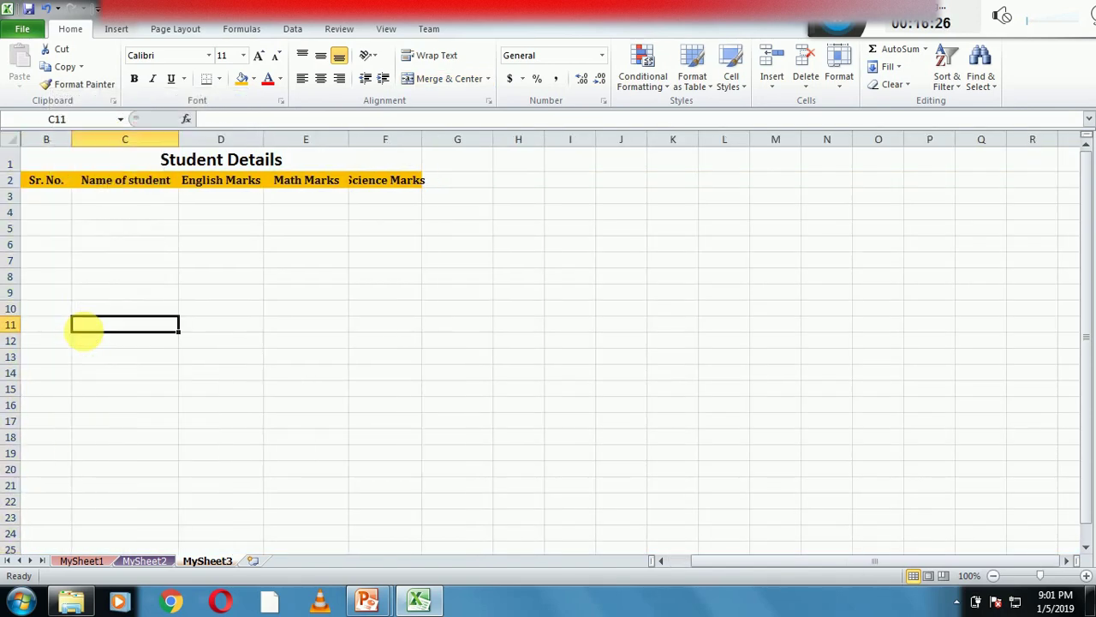
key(ctrl+a)
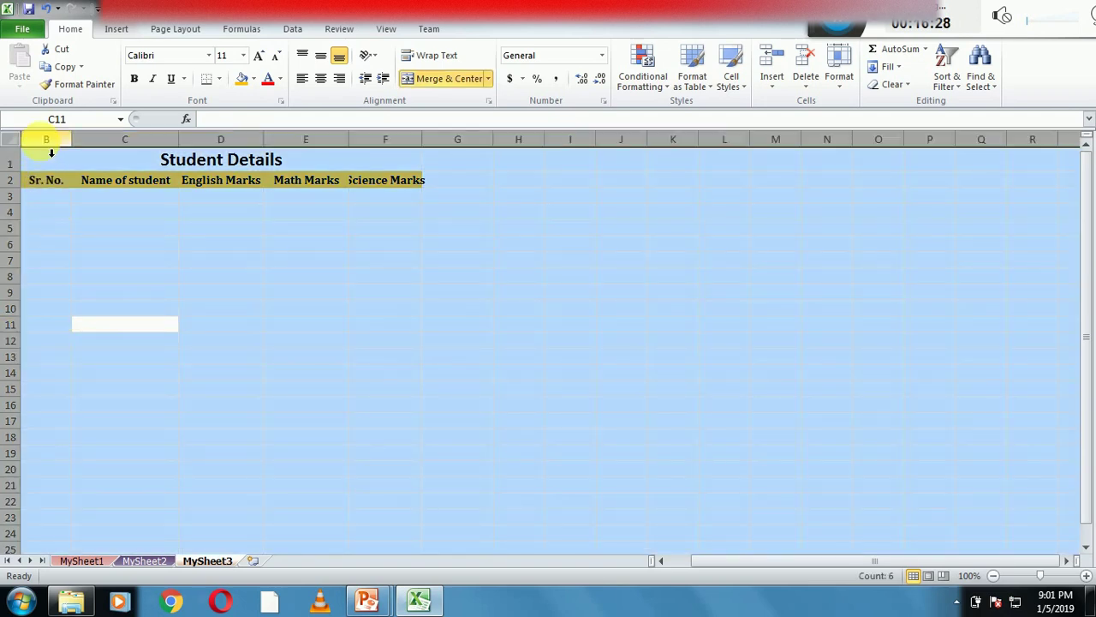
right_click(41, 140)
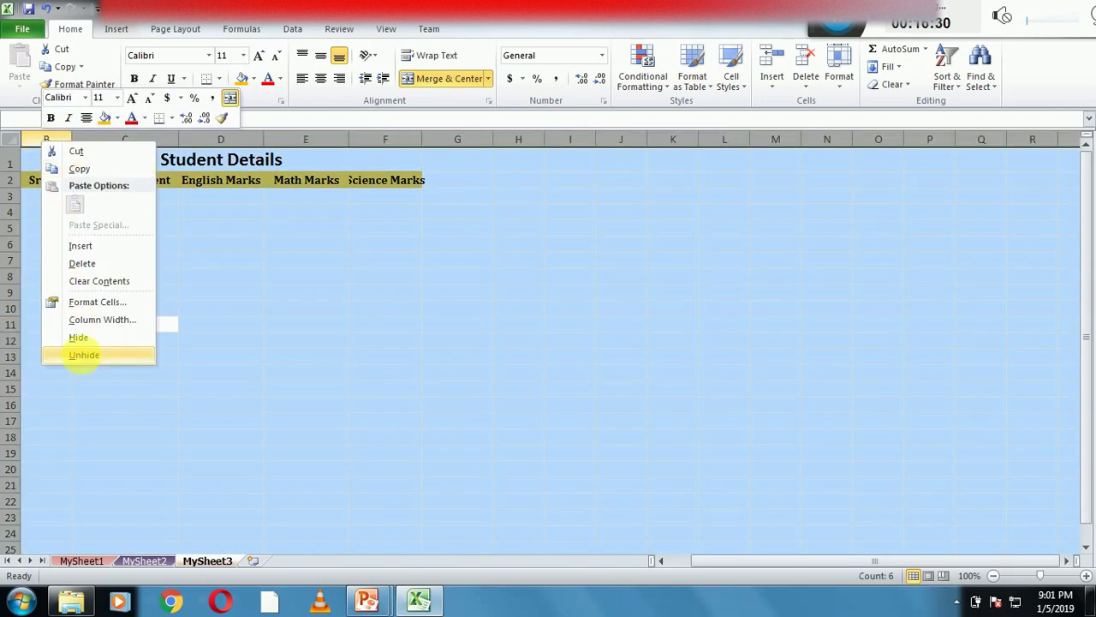
click(84, 354)
click(114, 295)
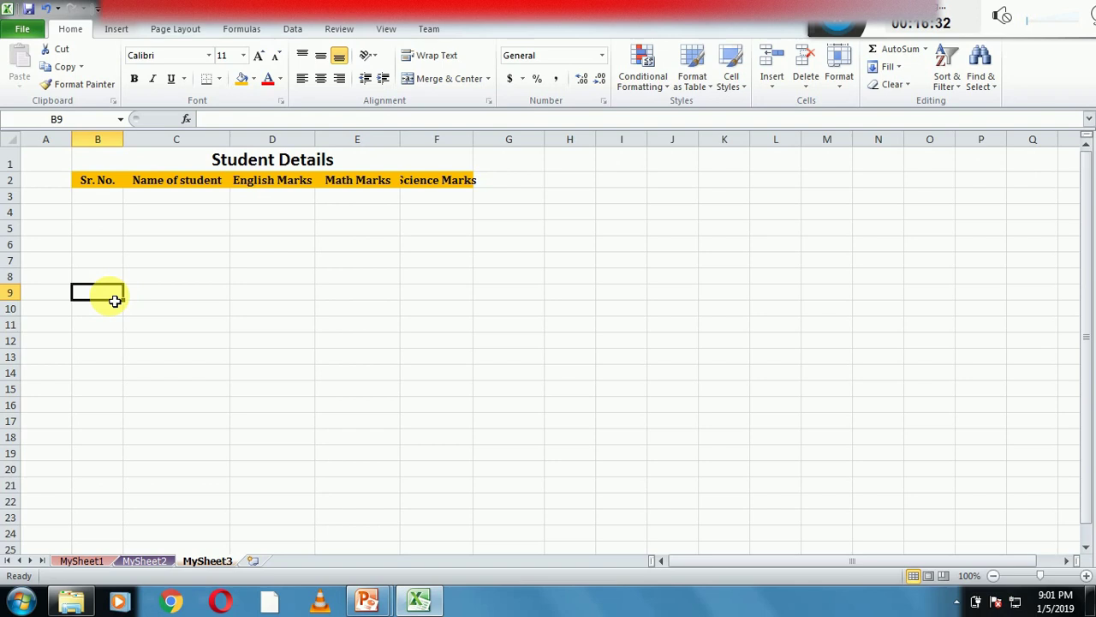
Step: Hide the empty columns G through K, then unhide them again
drag(522, 140, 722, 154)
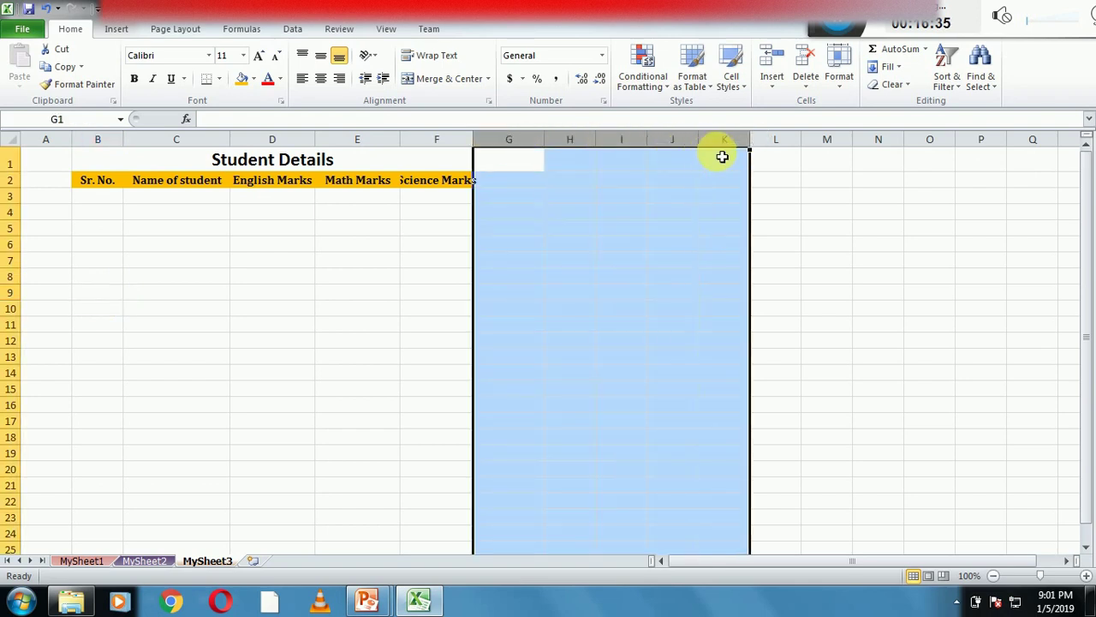
right_click(626, 146)
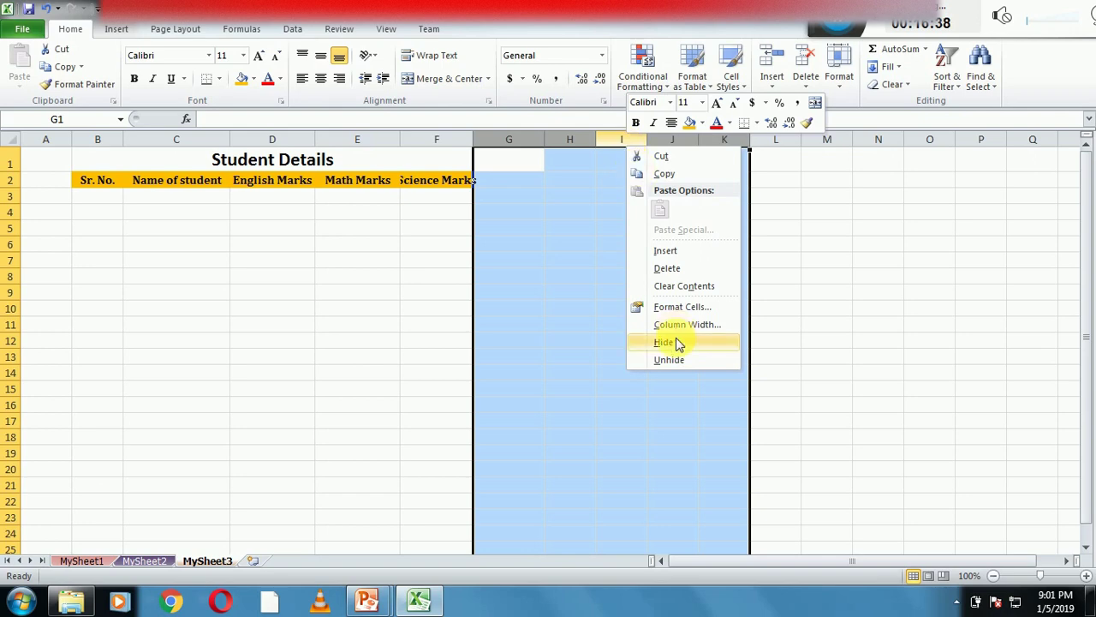
click(664, 343)
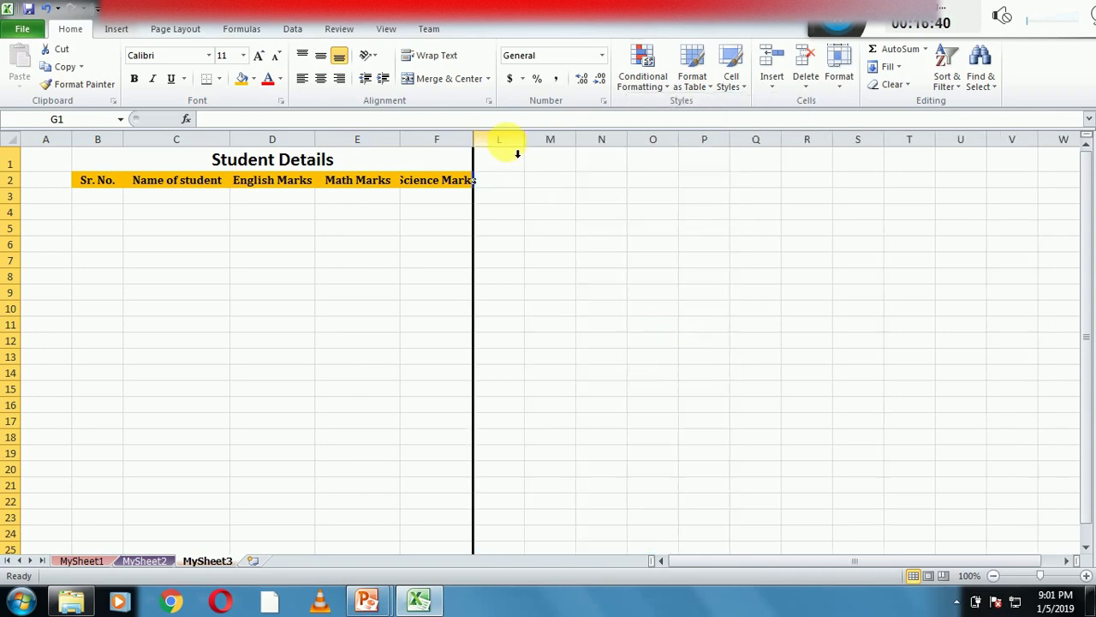
key(ctrl+a)
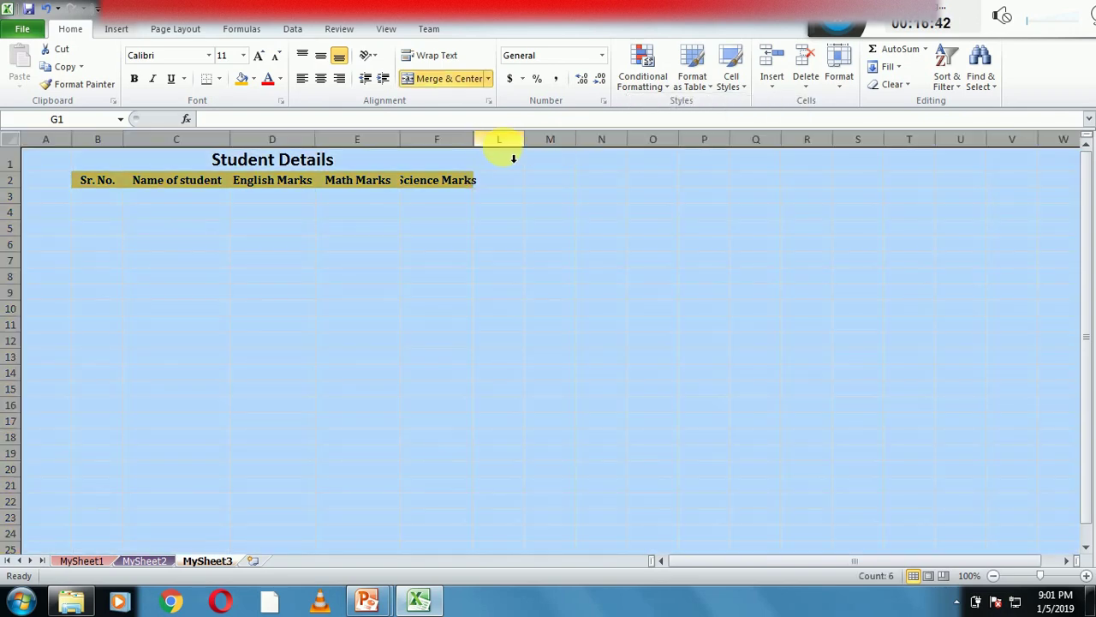
right_click(481, 145)
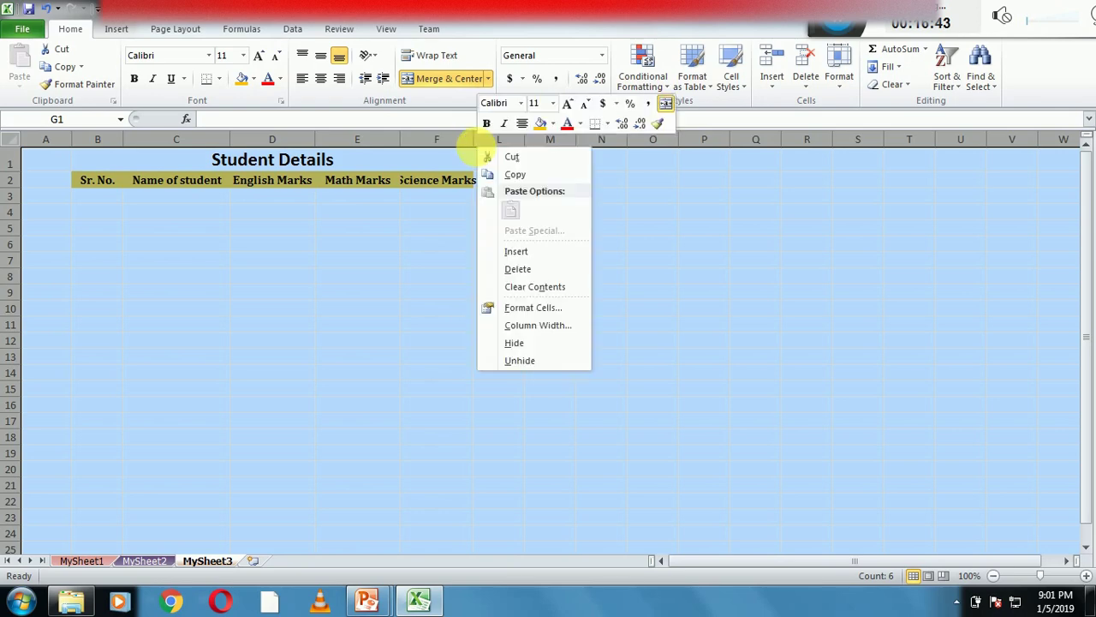
click(515, 362)
click(513, 359)
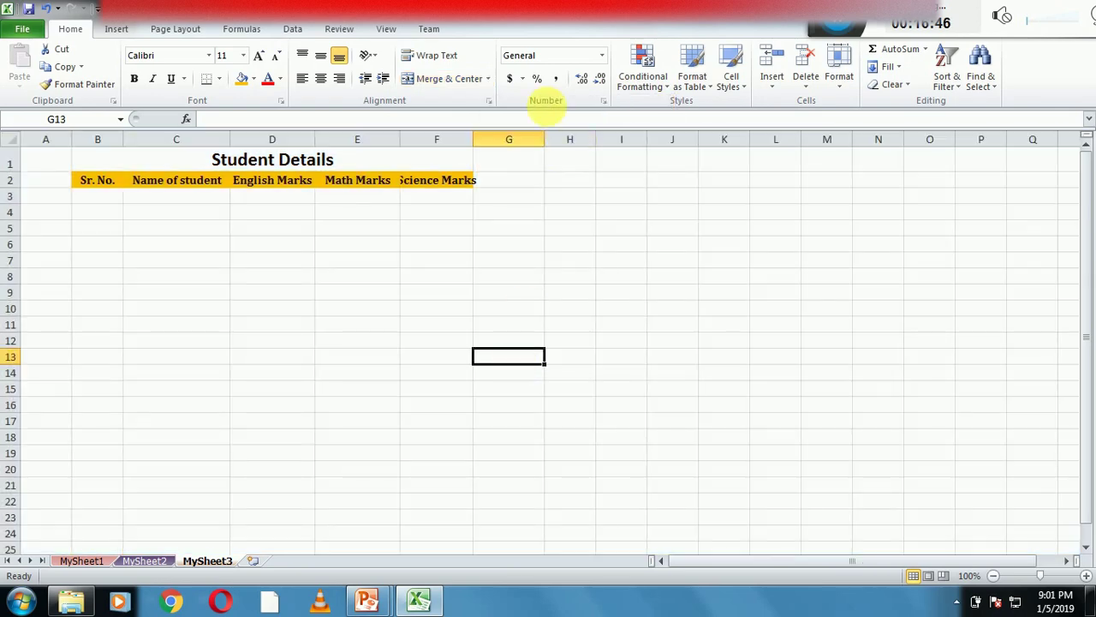
Step: Hide column G on its own
click(522, 231)
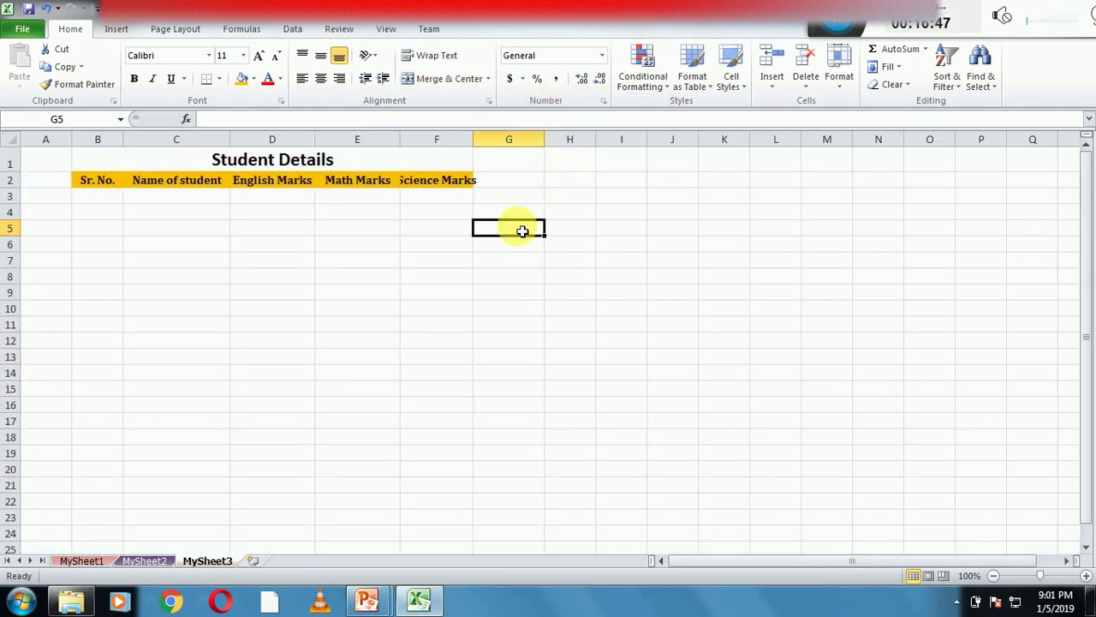
click(521, 146)
right_click(522, 145)
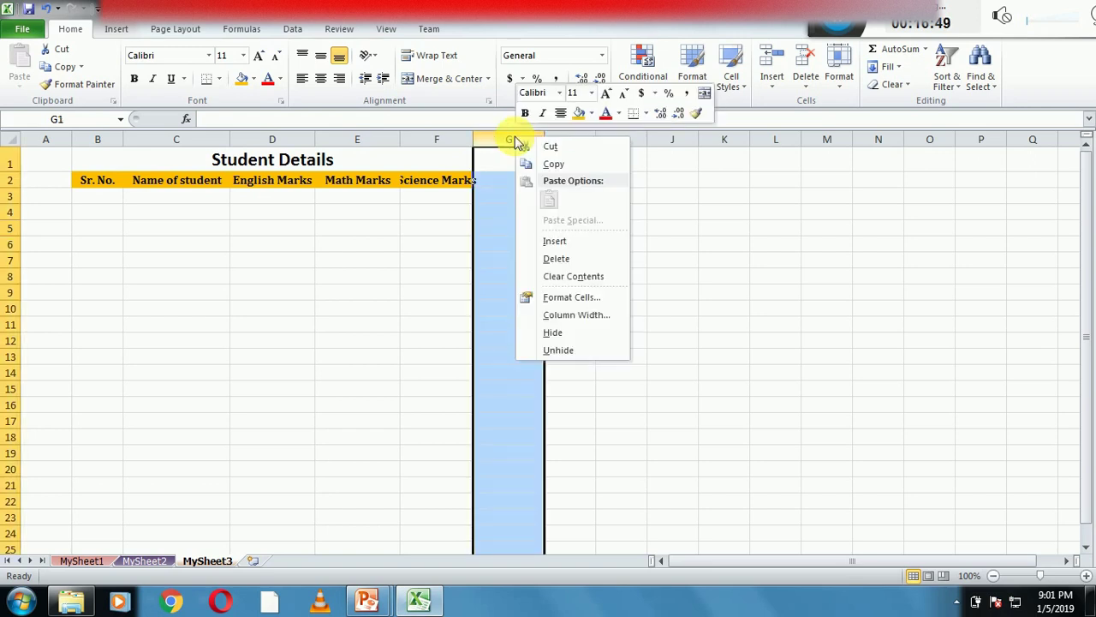
click(555, 333)
Step: Unhide column G so it shows again on MySheet3
key(ctrl+a)
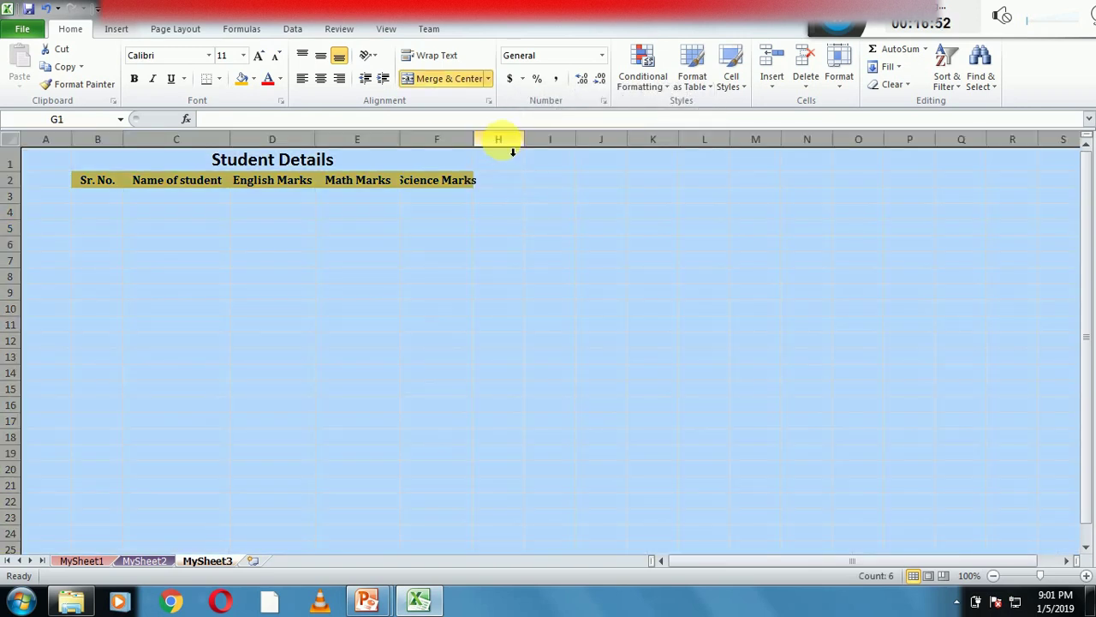
click(500, 139)
right_click(502, 141)
click(540, 354)
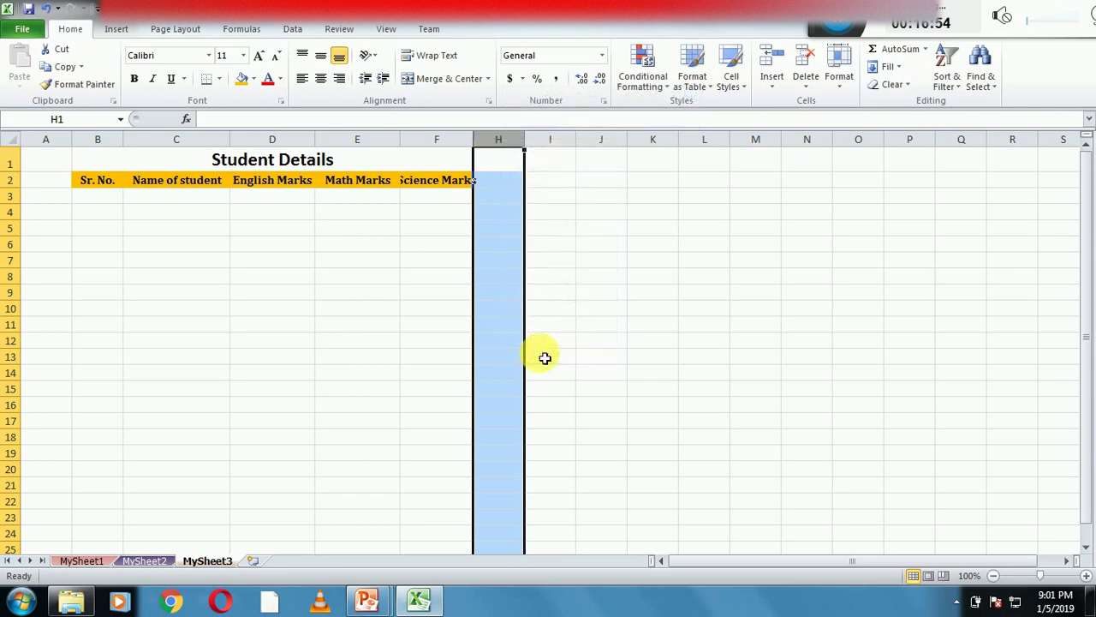
key(ctrl+a)
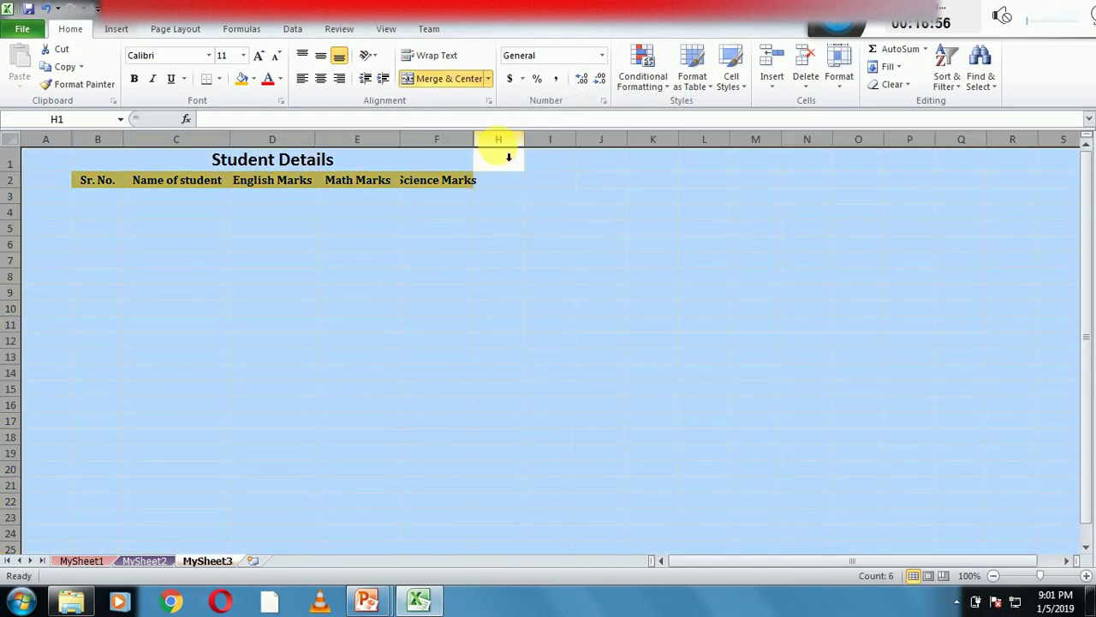
right_click(500, 144)
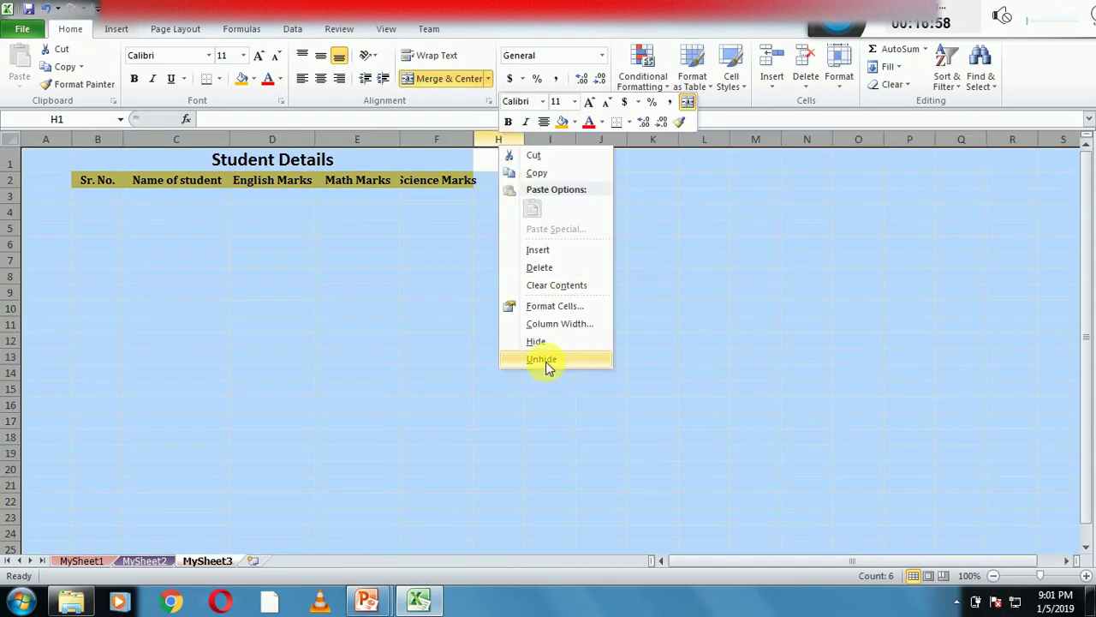
click(548, 360)
click(545, 360)
click(510, 142)
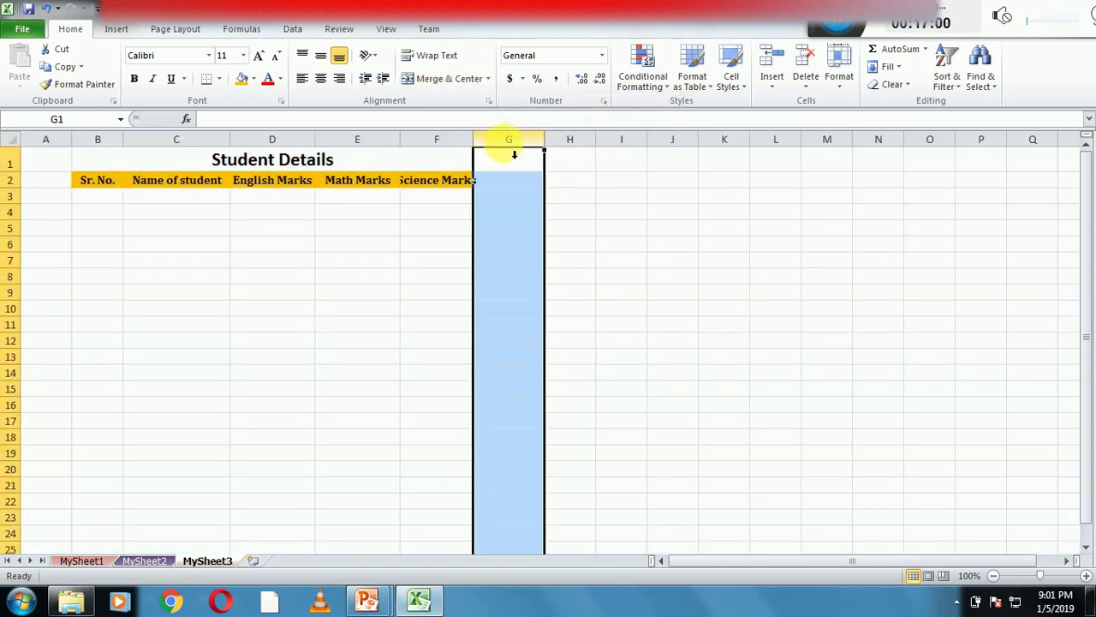
click(487, 259)
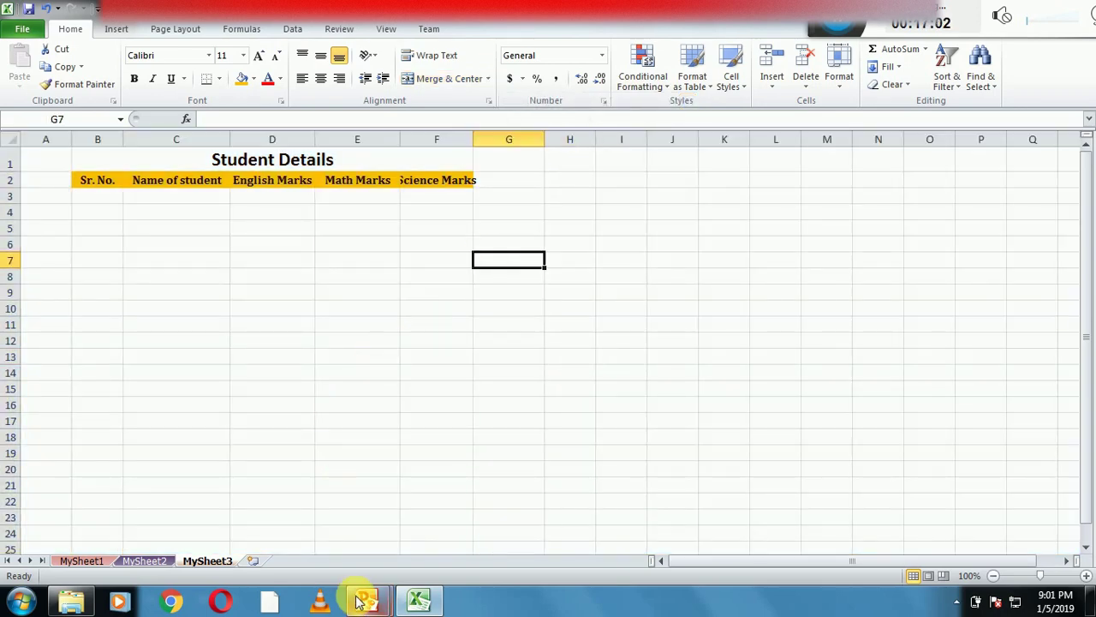
mouse_move(363, 599)
click(434, 547)
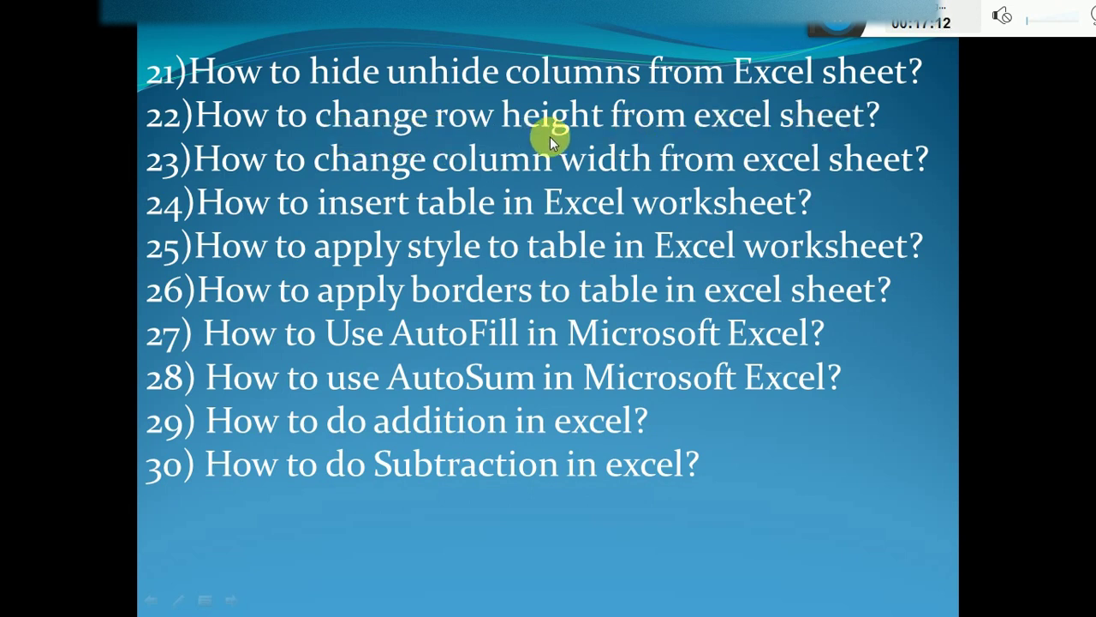
key(super)
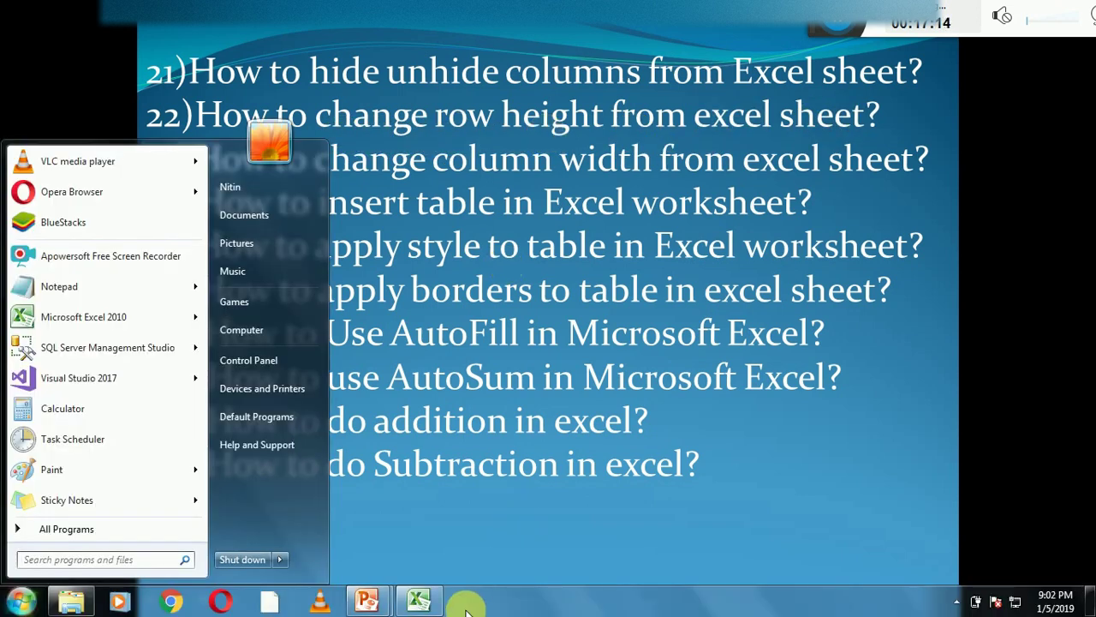
click(419, 599)
click(294, 310)
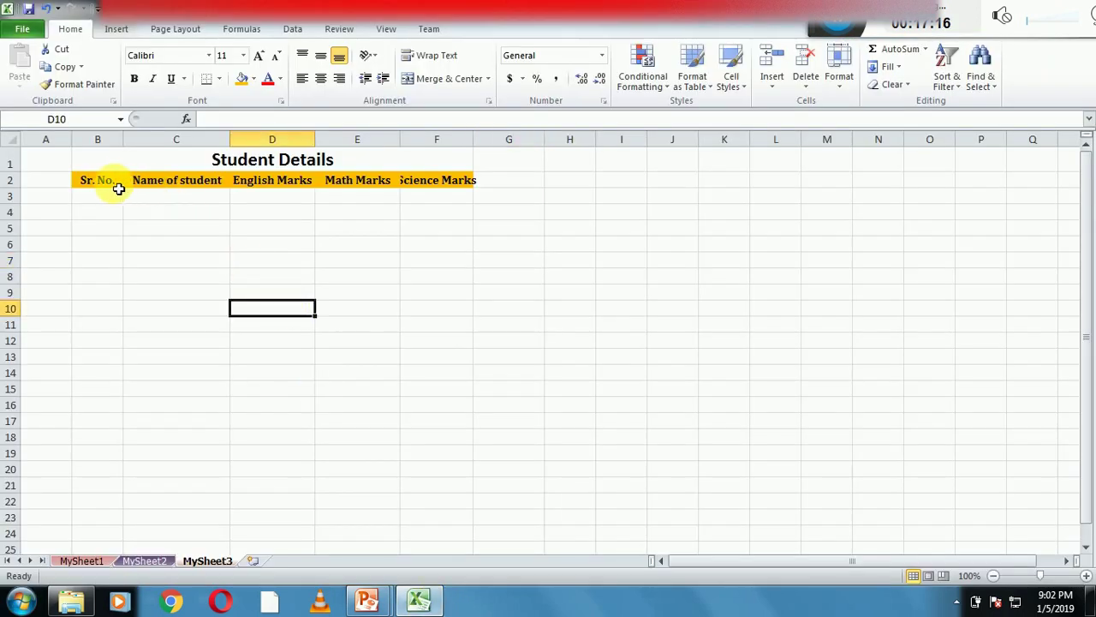
Step: Set the header row 2 height to 30 via Format > Row Height
click(89, 181)
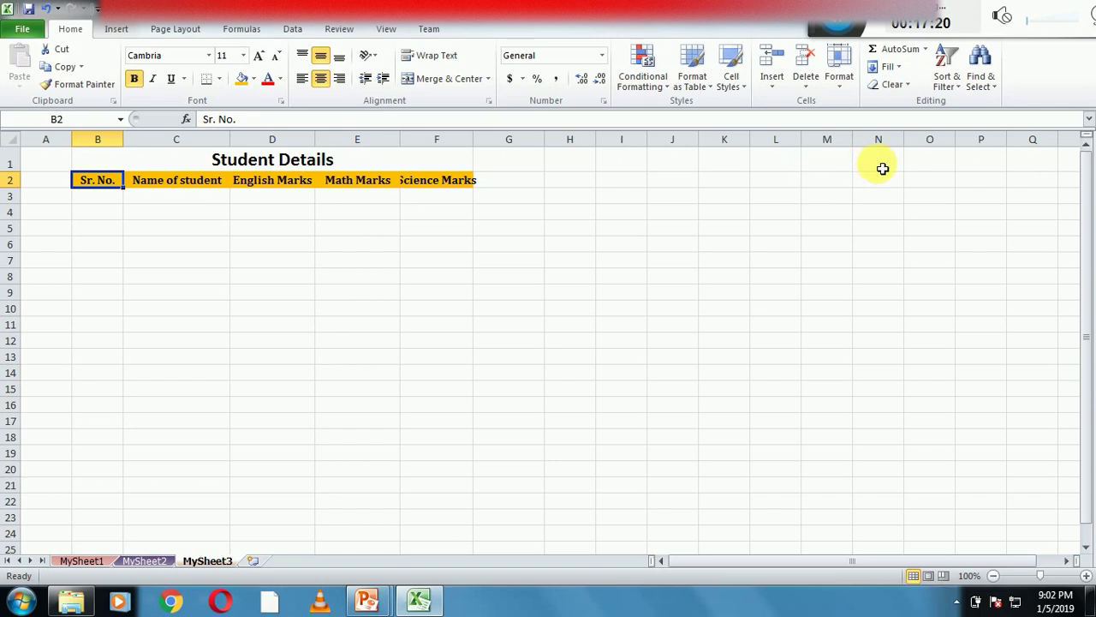
click(844, 81)
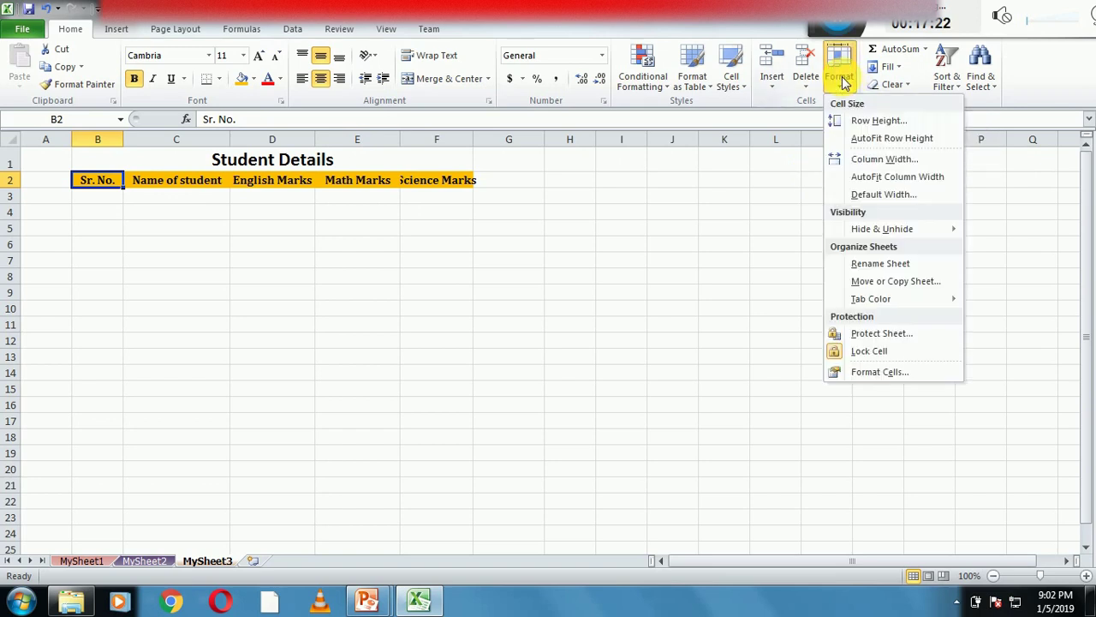
click(875, 122)
text(30)
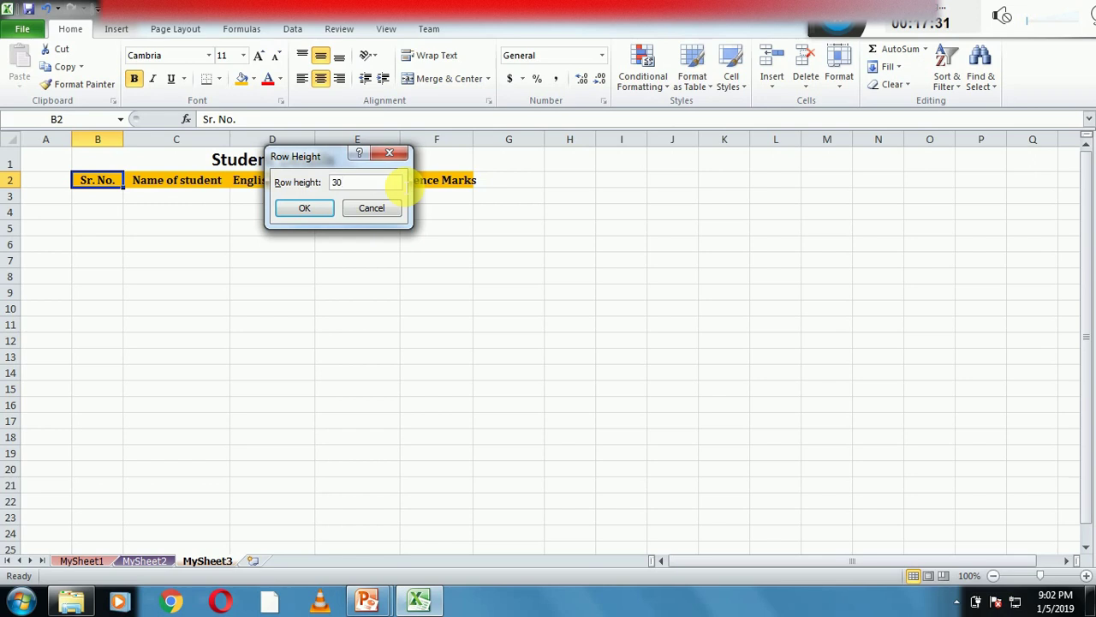
key(Return)
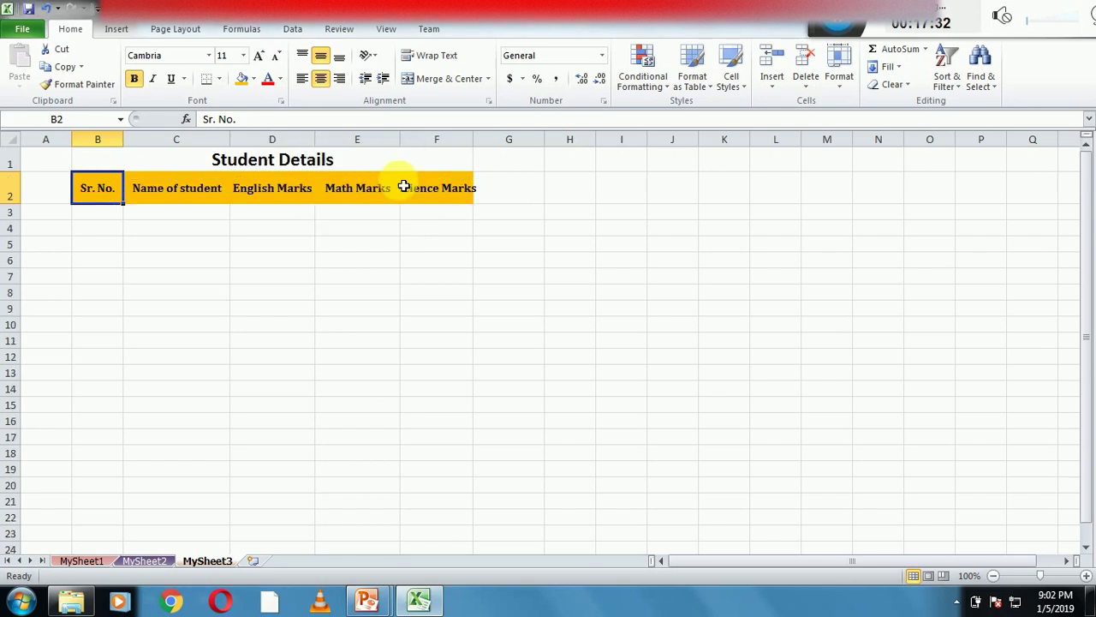
click(345, 275)
Step: Change row 2's height to 20
click(101, 190)
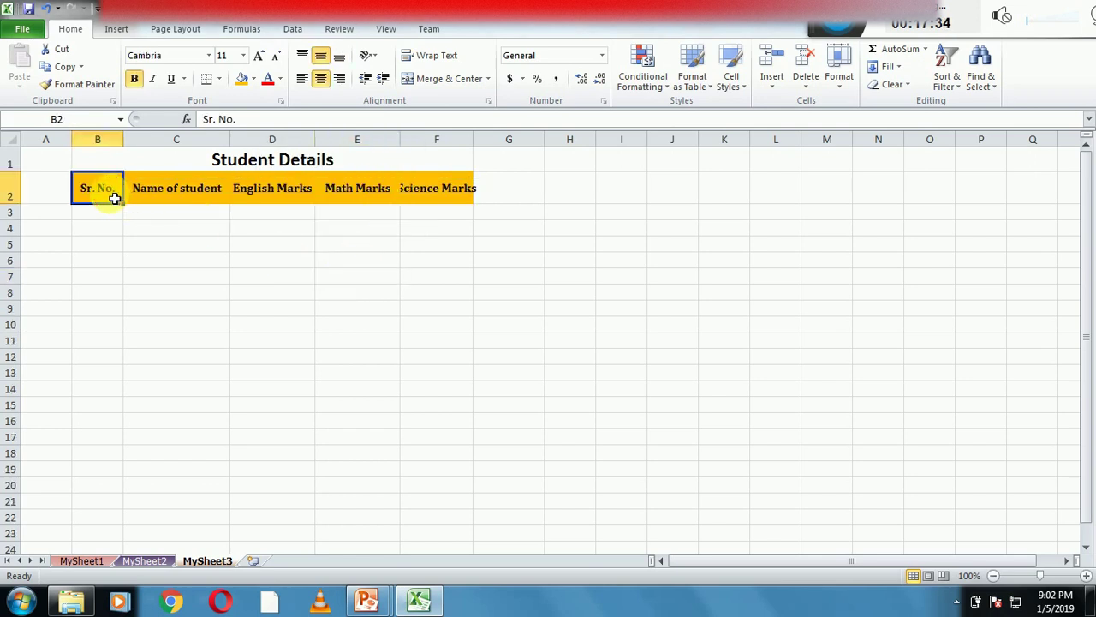
click(386, 253)
click(11, 184)
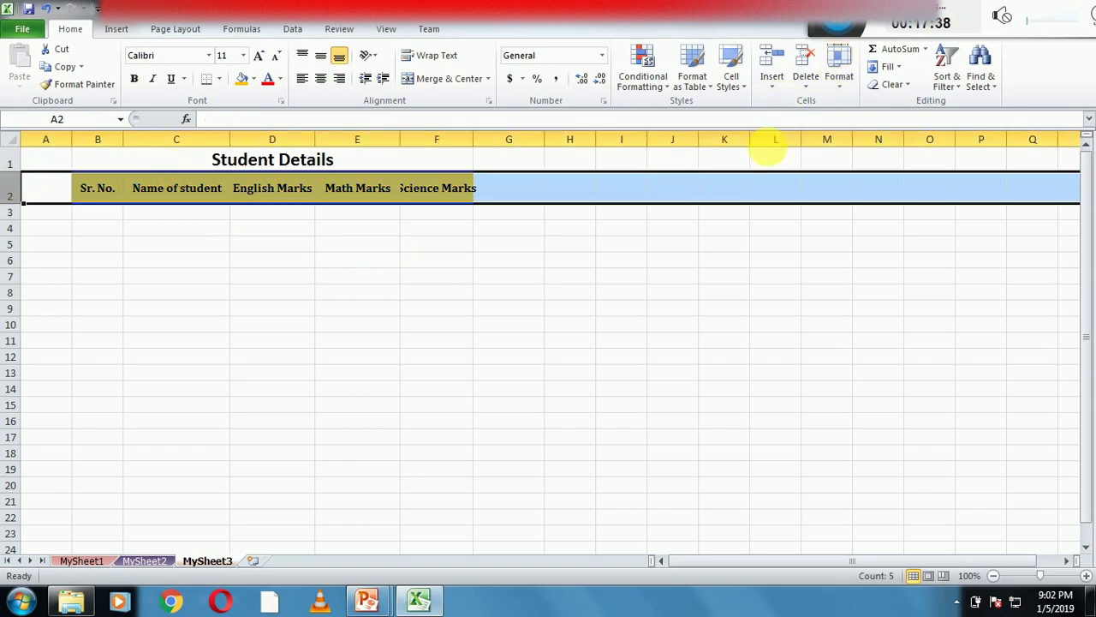
click(840, 76)
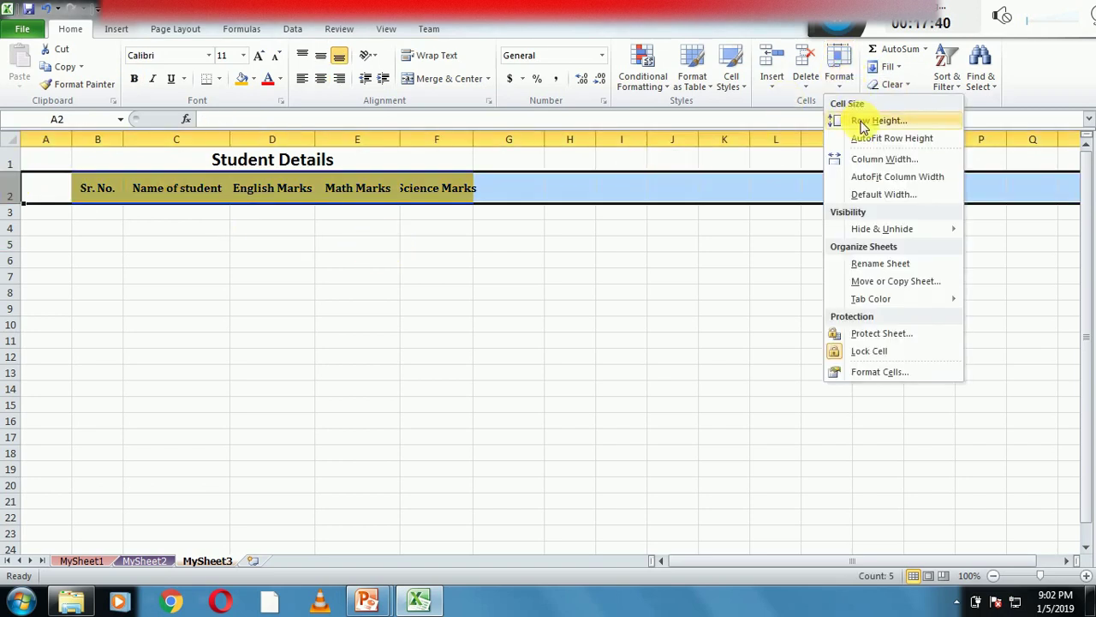
click(863, 125)
text(20)
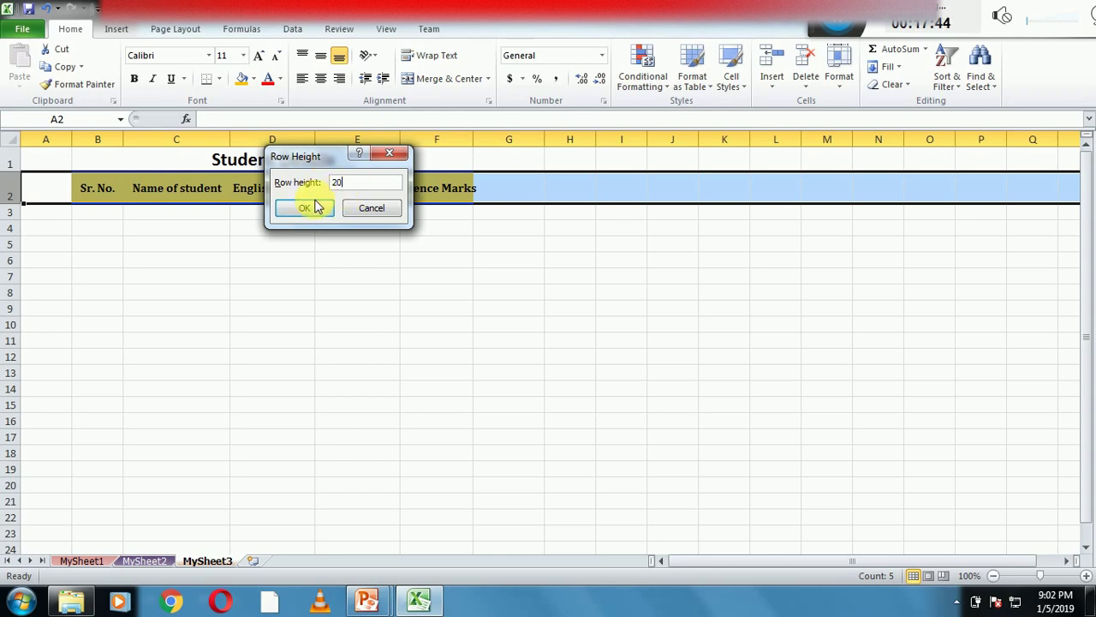
click(309, 207)
click(278, 250)
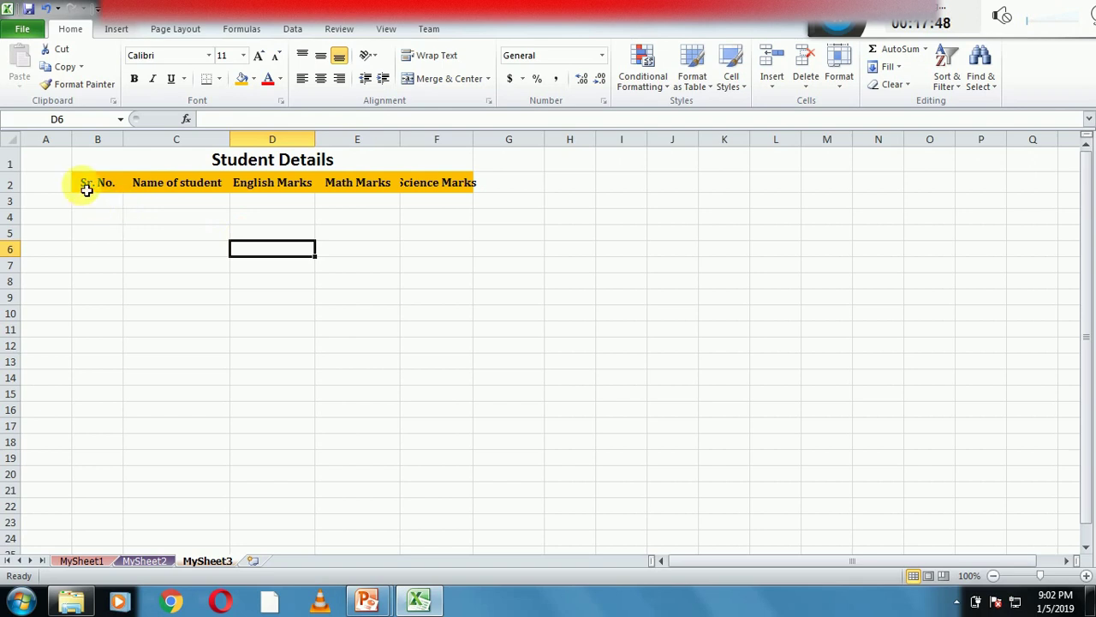
Step: Settle row 2's height at 25
click(16, 185)
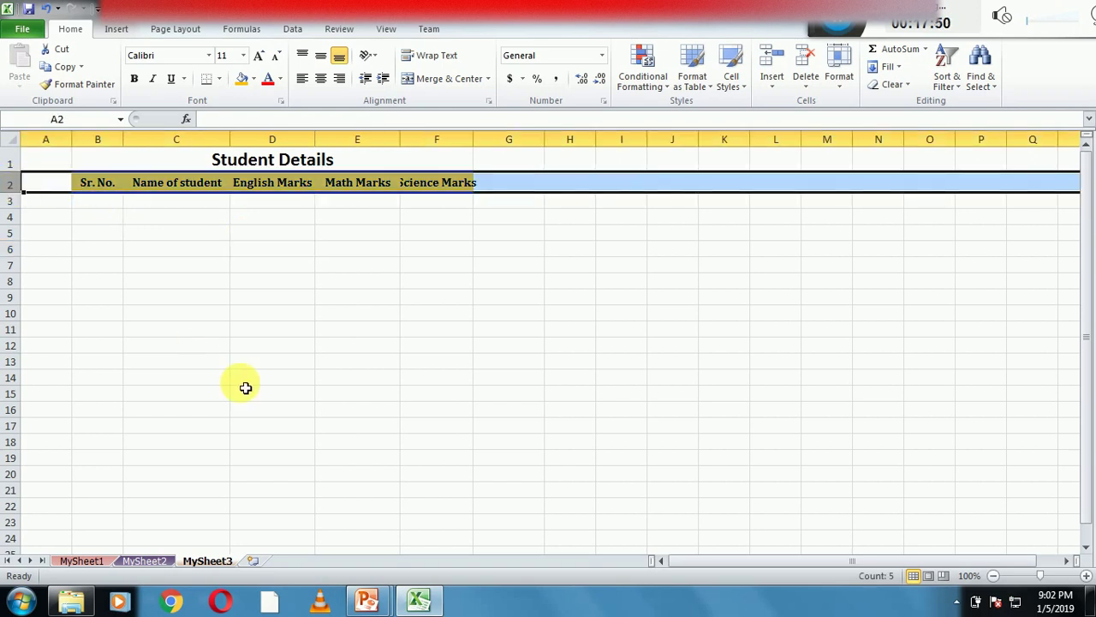
click(839, 68)
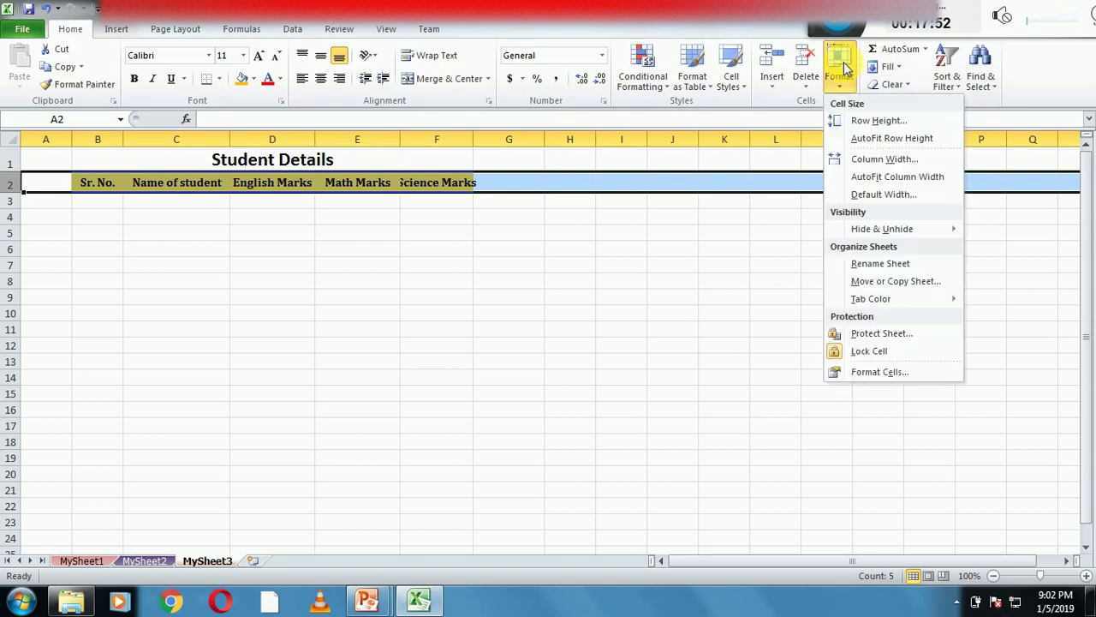
click(877, 121)
text(25)
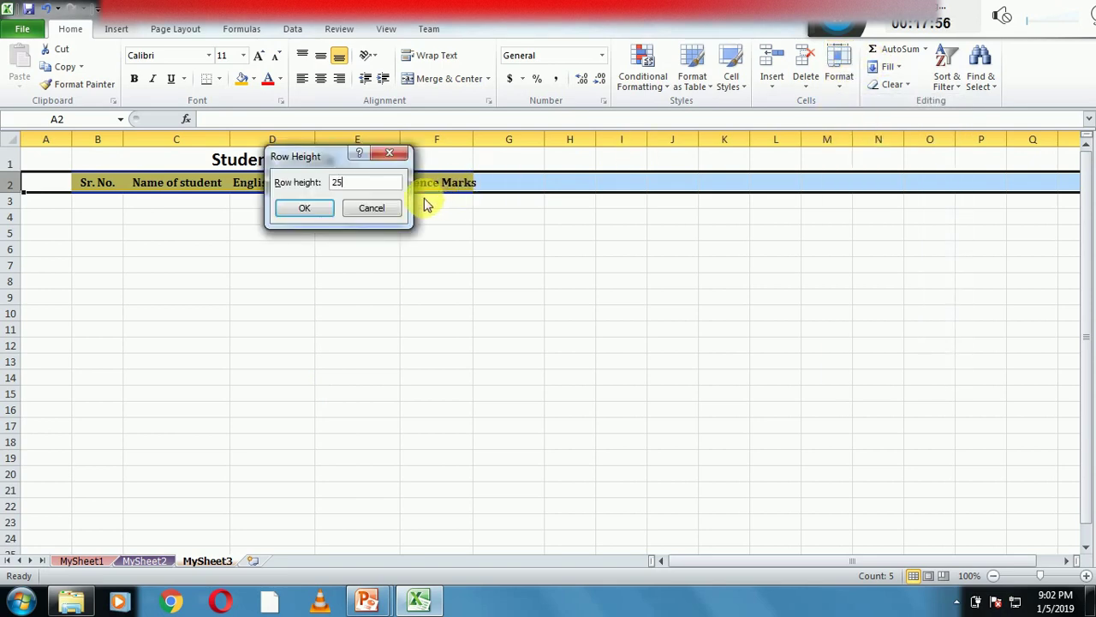
click(304, 208)
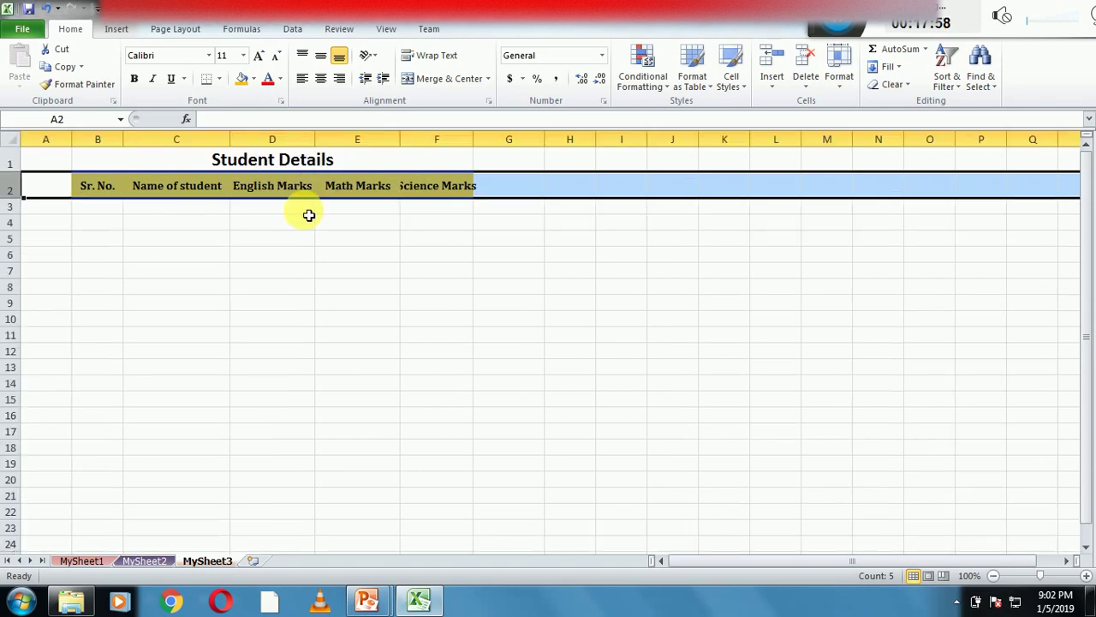
click(261, 246)
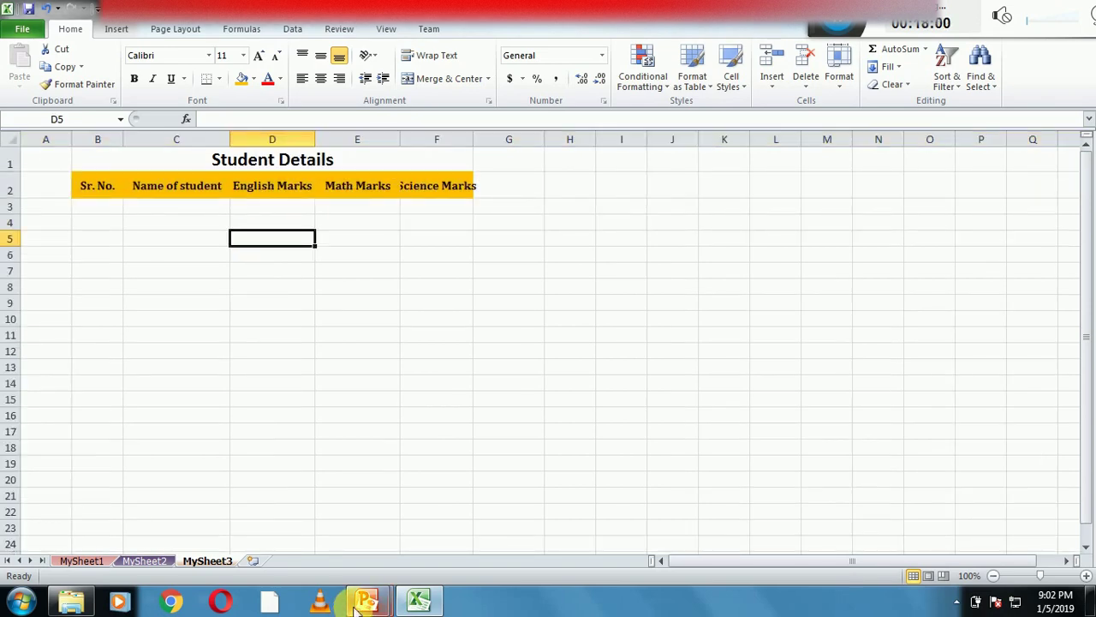
mouse_move(366, 601)
click(458, 529)
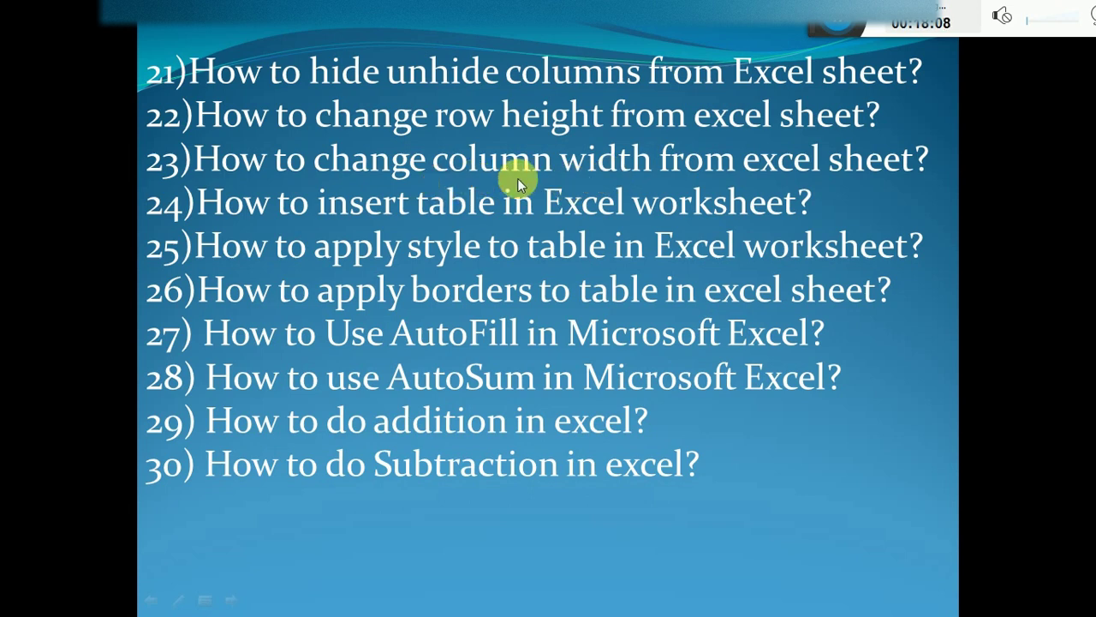
key(super)
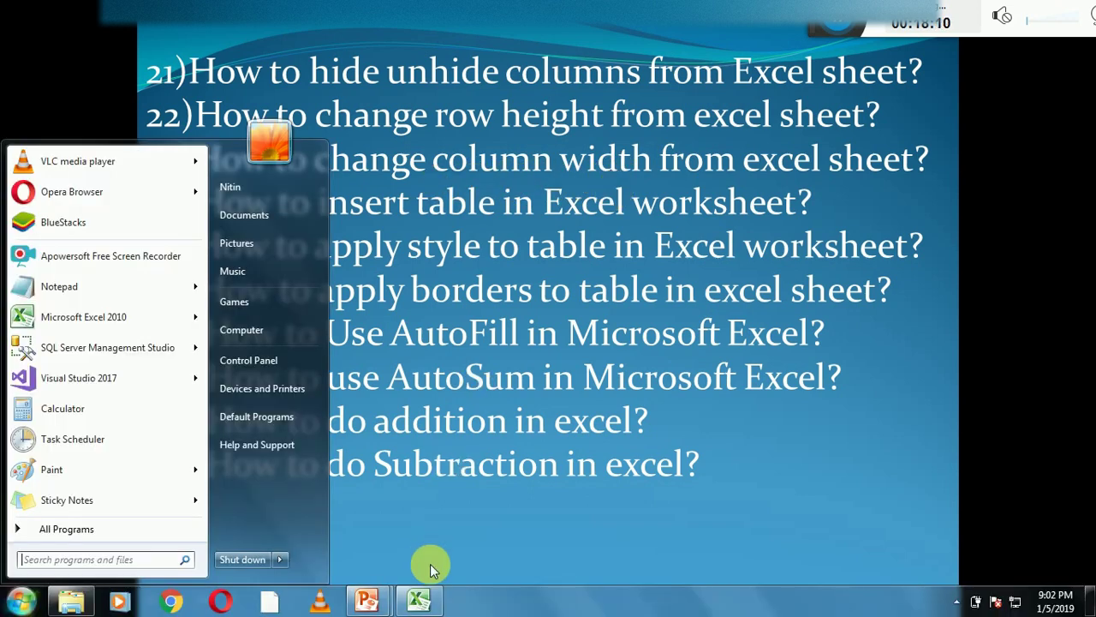
click(419, 600)
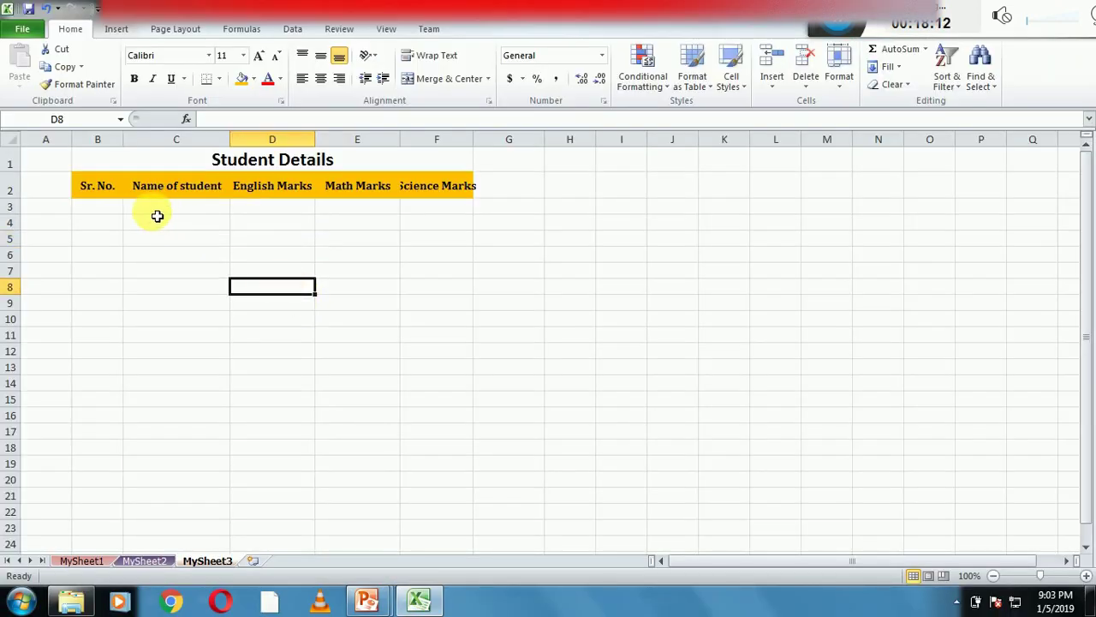
Step: Widen column B slightly and column C to fit the student names
click(114, 190)
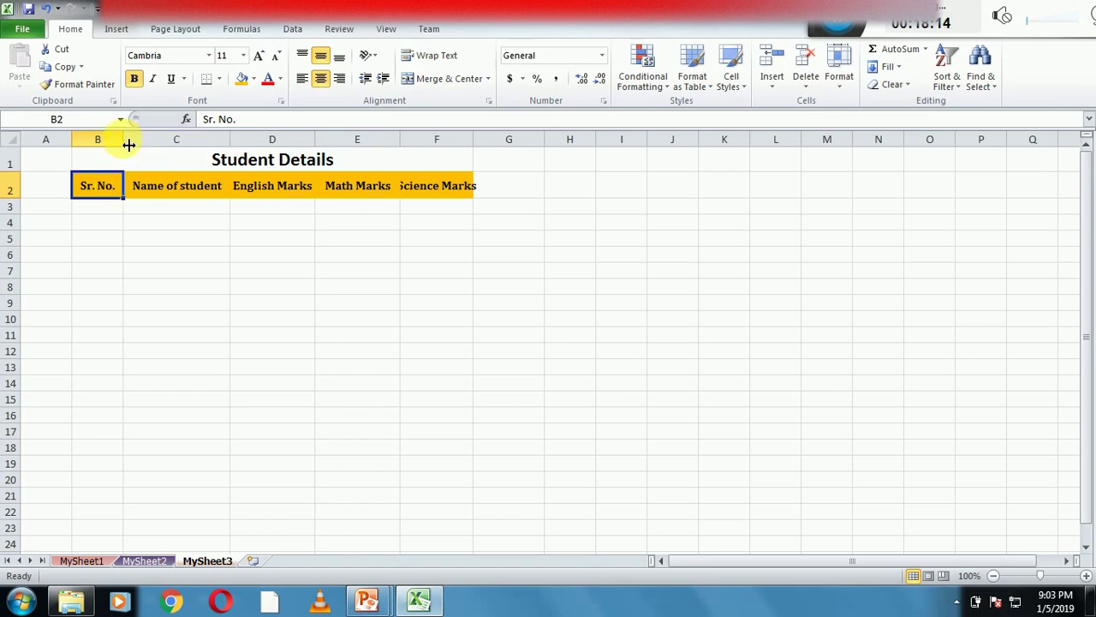
drag(128, 145, 132, 144)
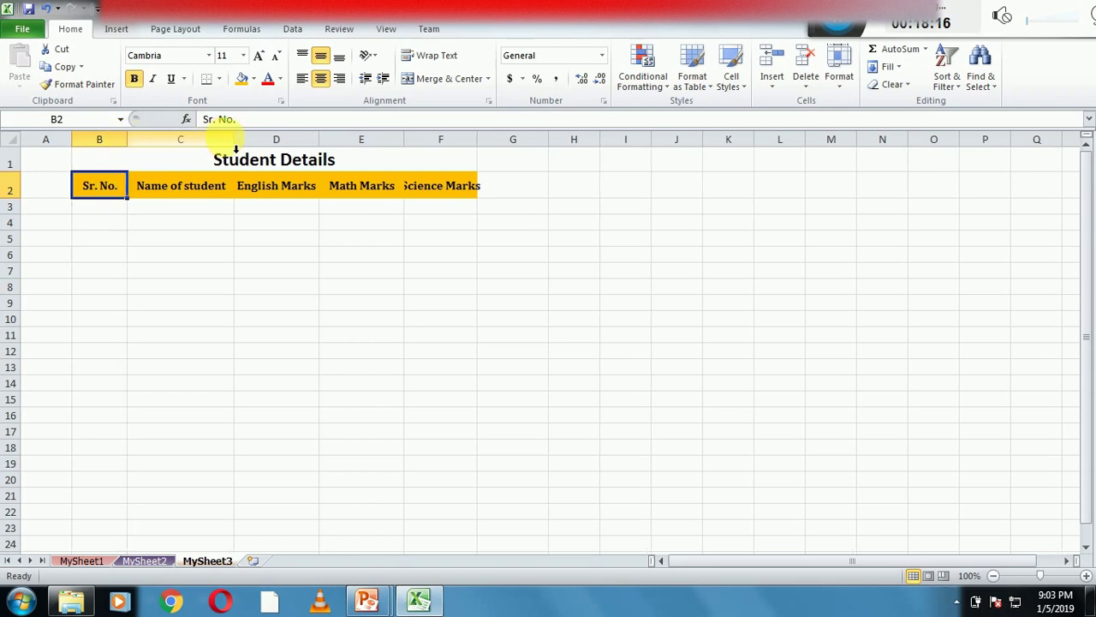
drag(234, 146, 295, 150)
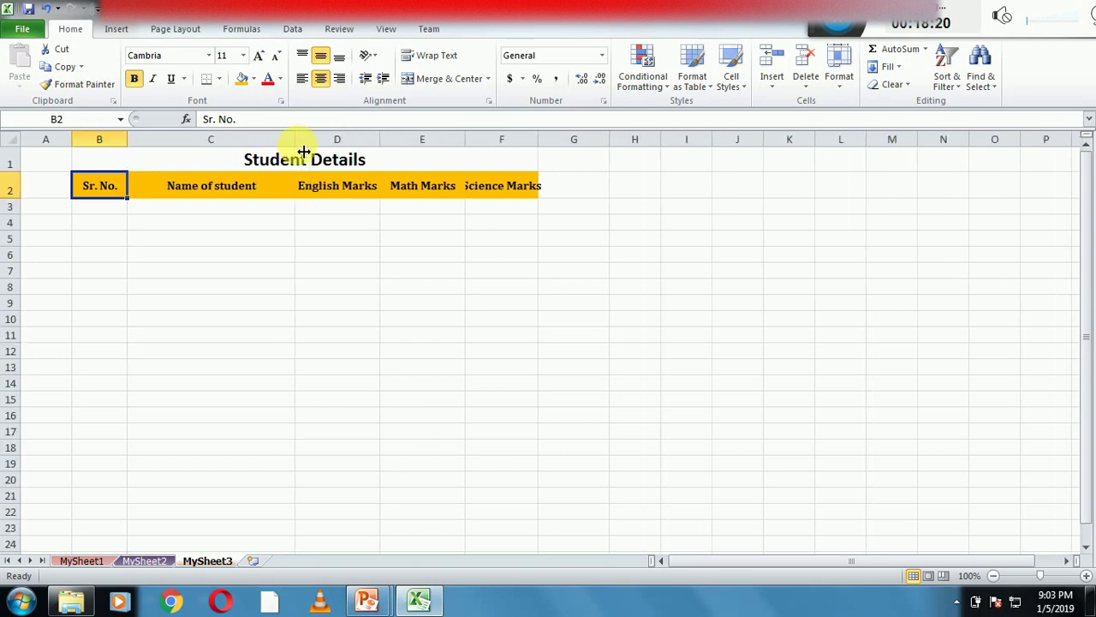
click(396, 223)
Step: Widen the Science Marks column F, first to 13 and then to 20
click(506, 185)
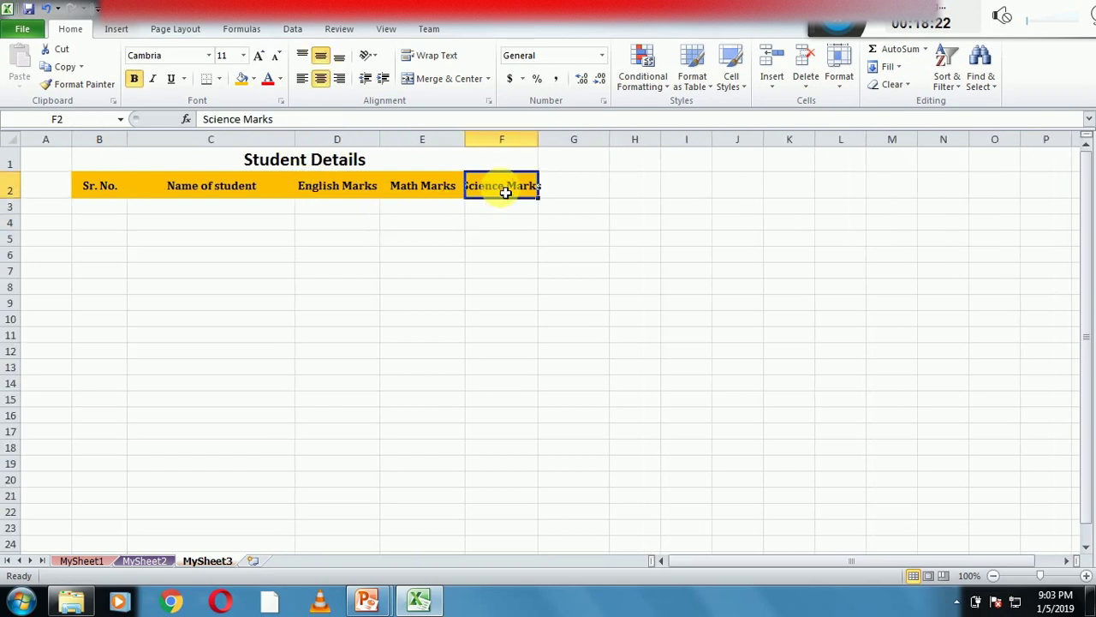
click(509, 143)
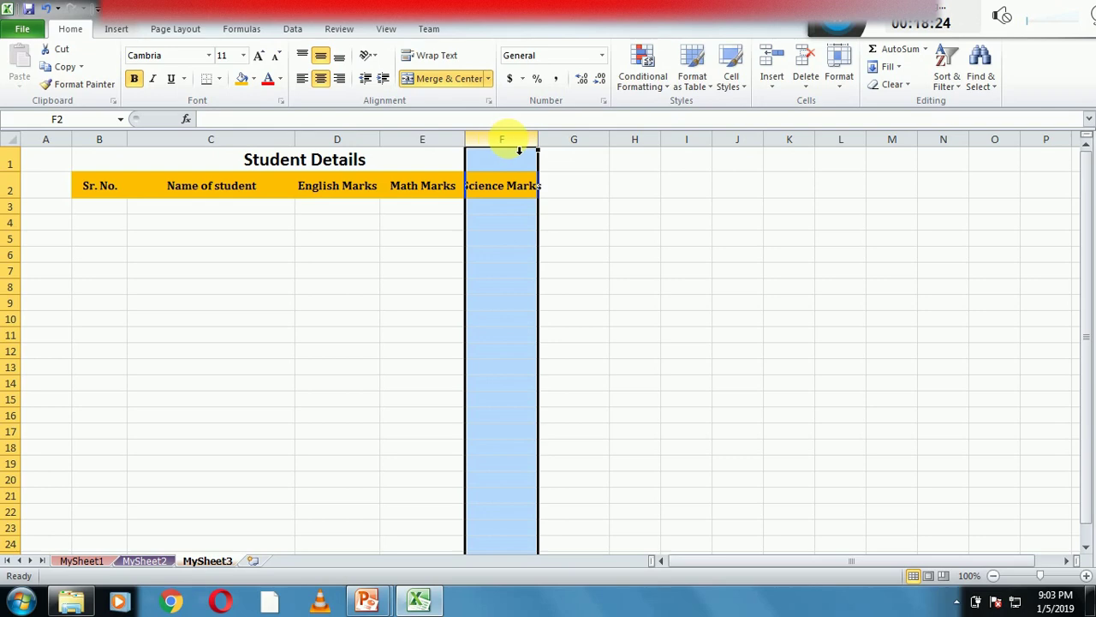
click(840, 78)
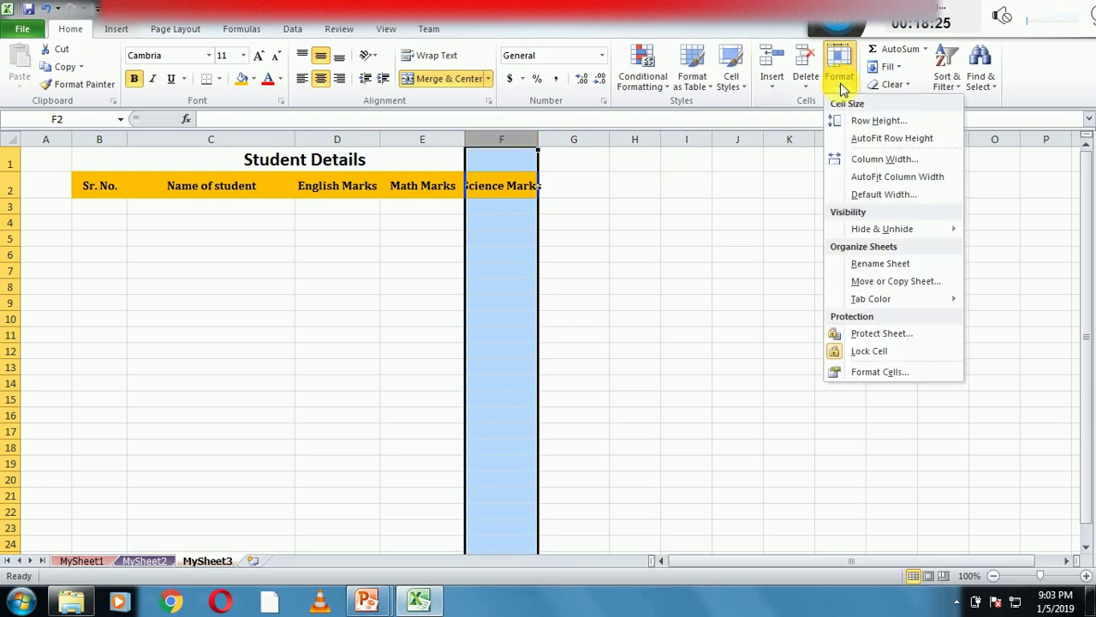
click(865, 159)
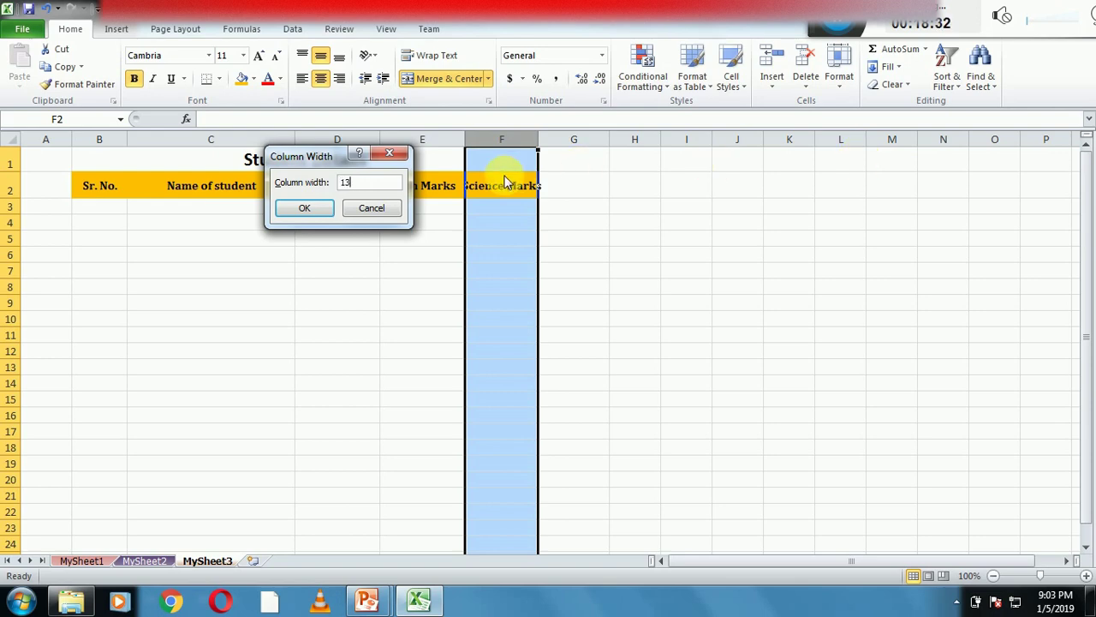
click(313, 212)
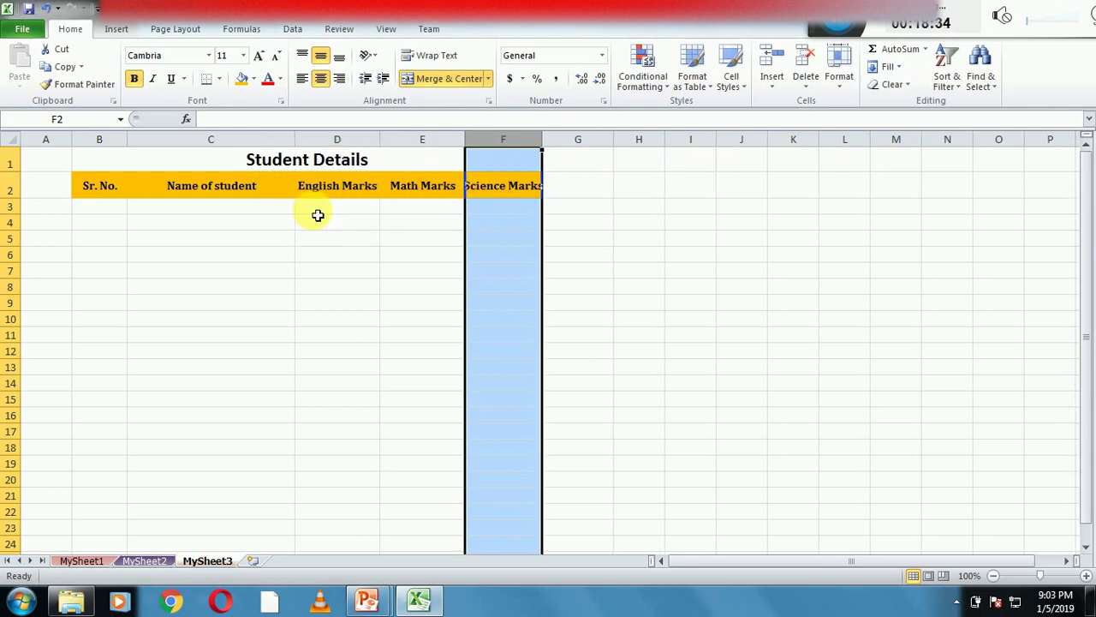
click(839, 77)
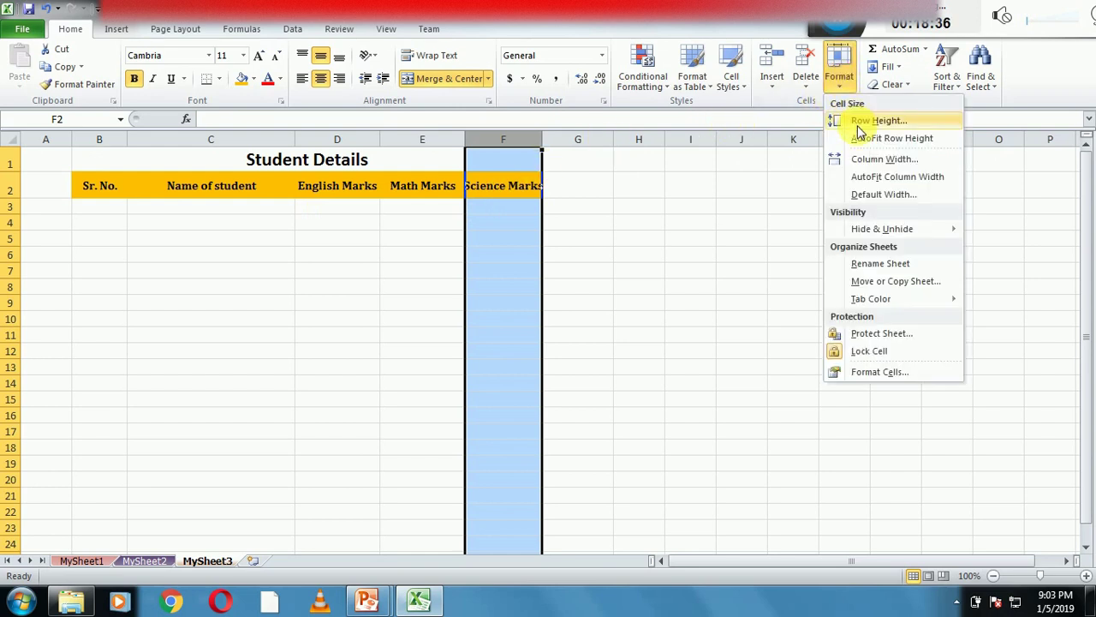
click(871, 162)
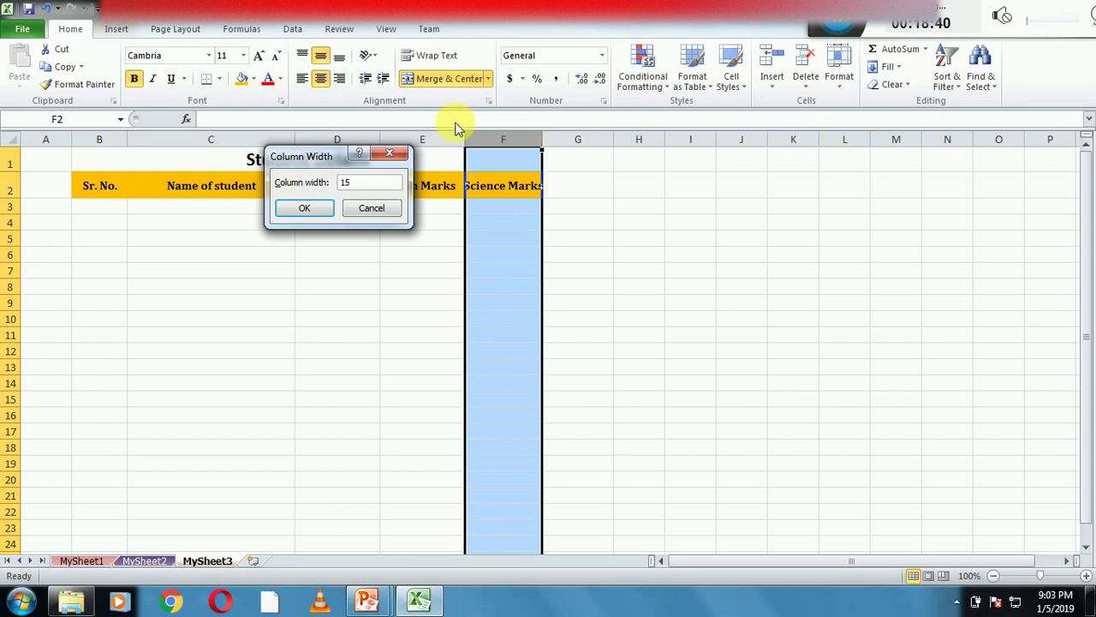
key(BackSpace)
key(BackSpace)
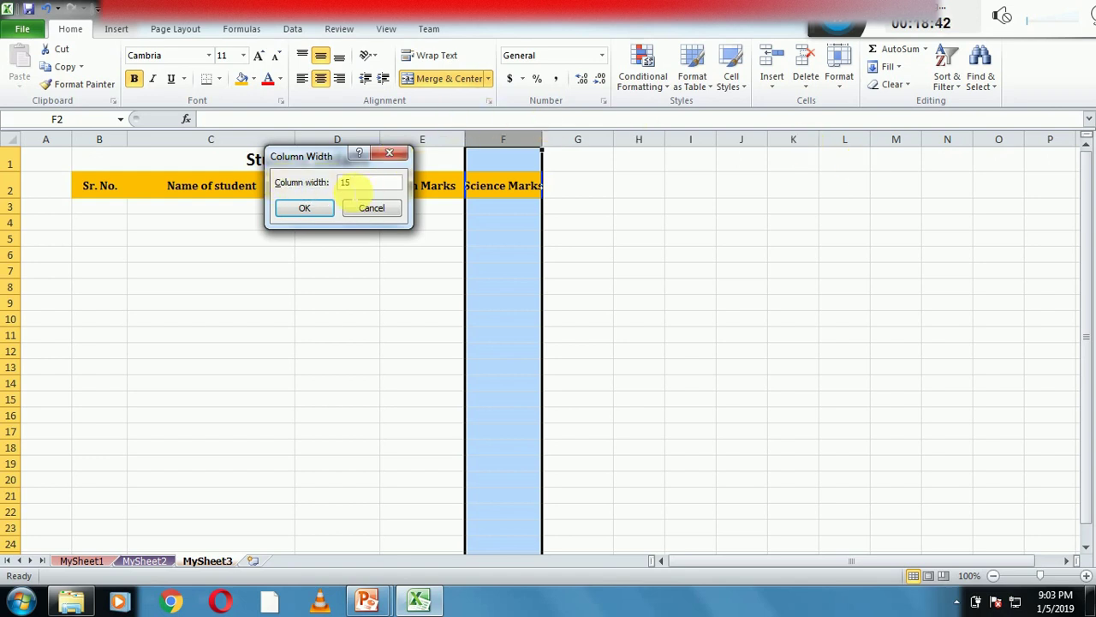
text(20)
click(304, 209)
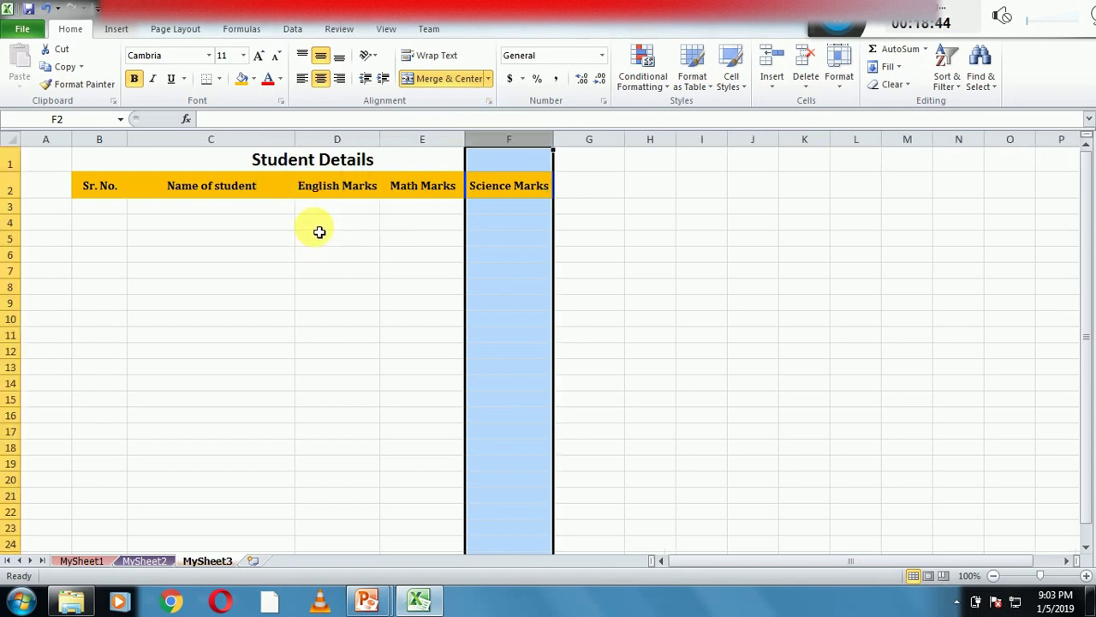
click(319, 227)
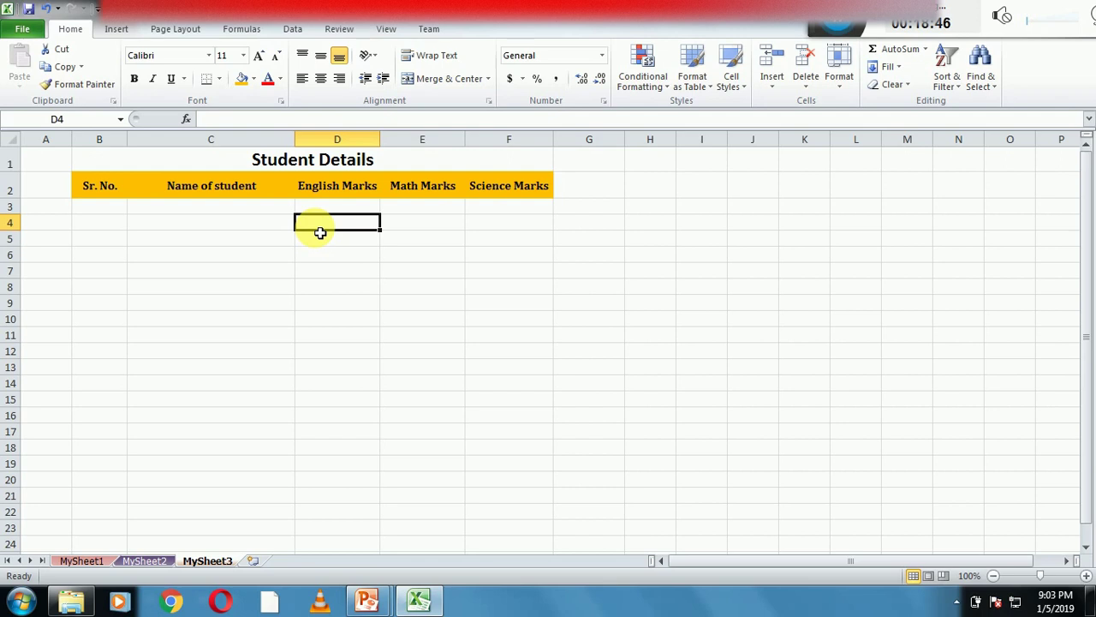
Step: Set the Sr. No. column B width to 10
click(230, 210)
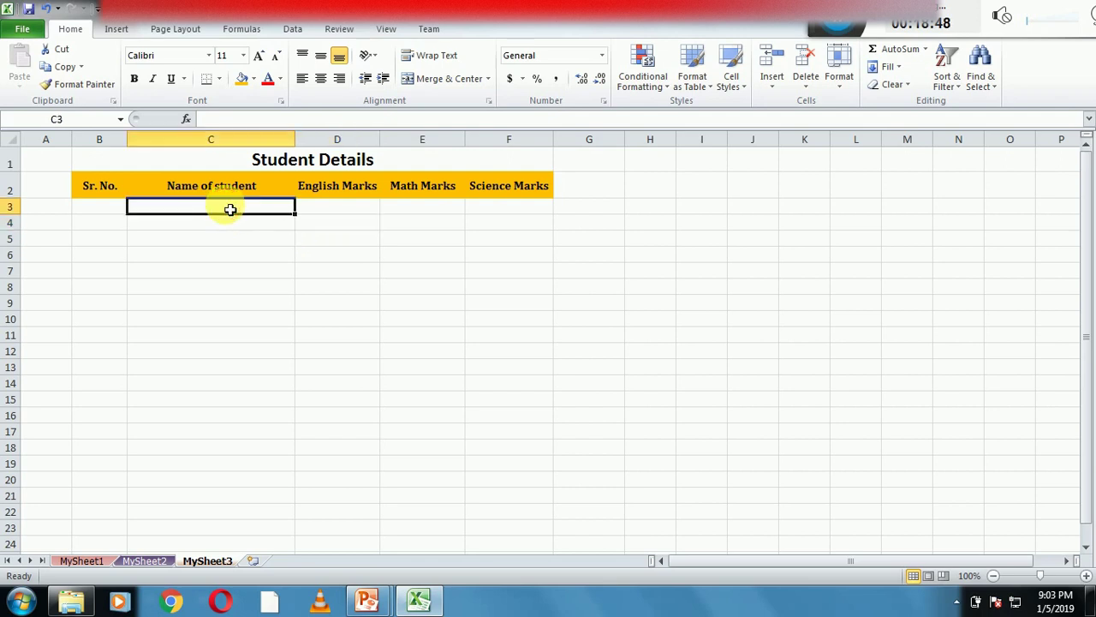
click(99, 138)
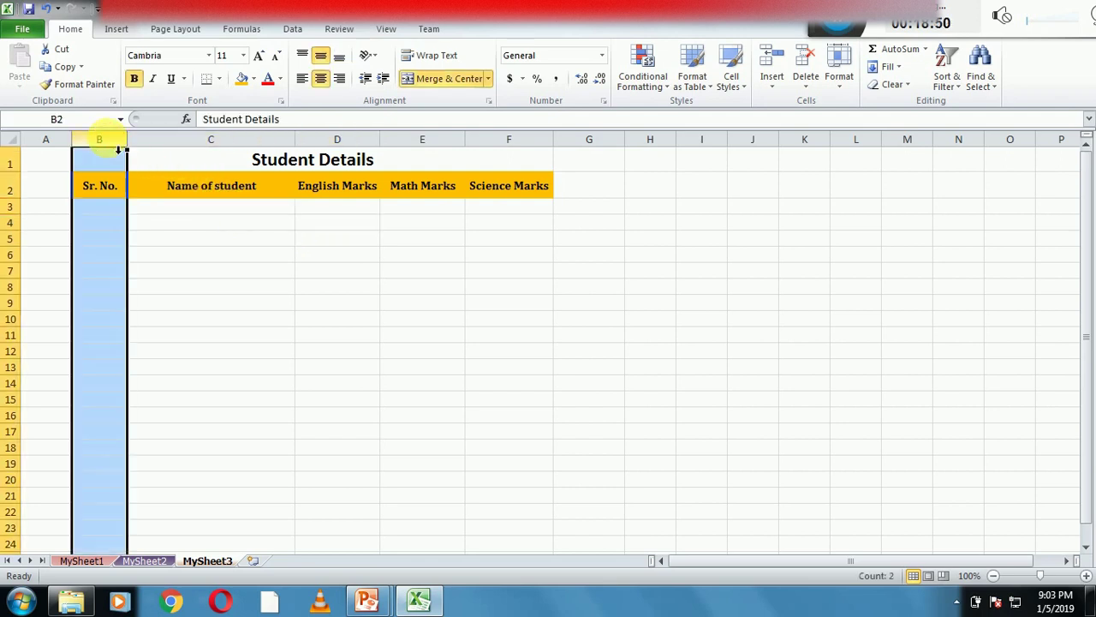
click(839, 77)
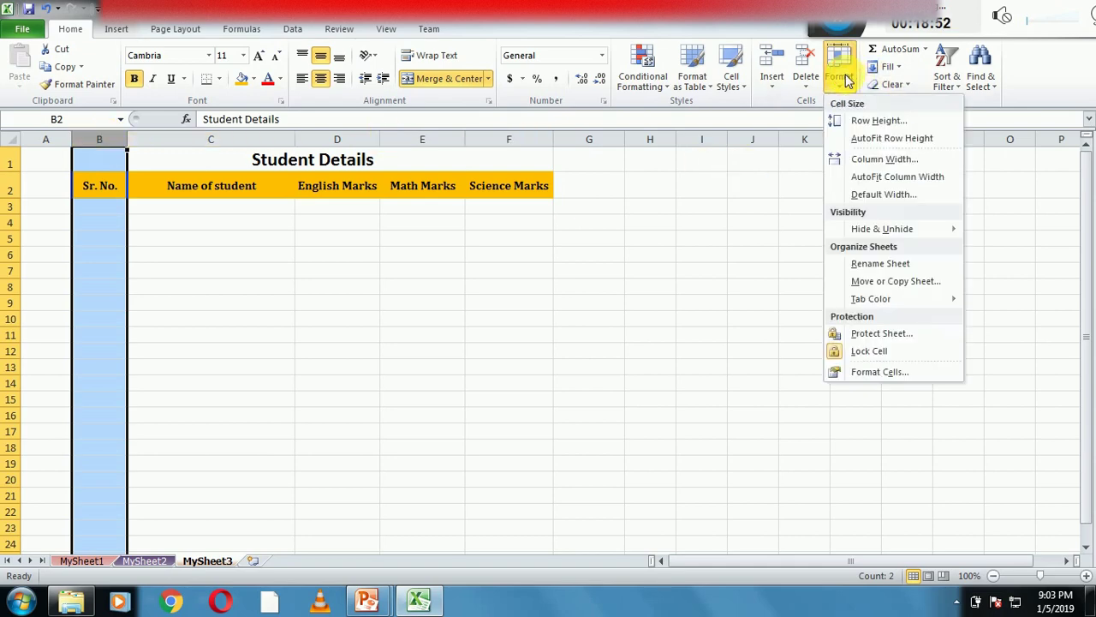
click(877, 161)
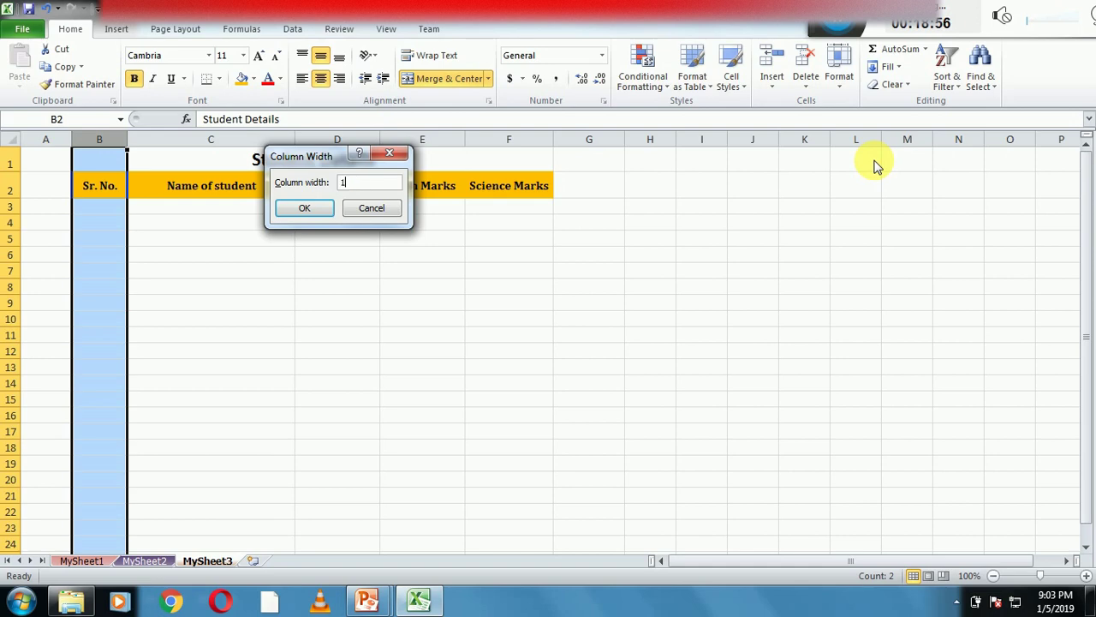
click(310, 210)
click(208, 225)
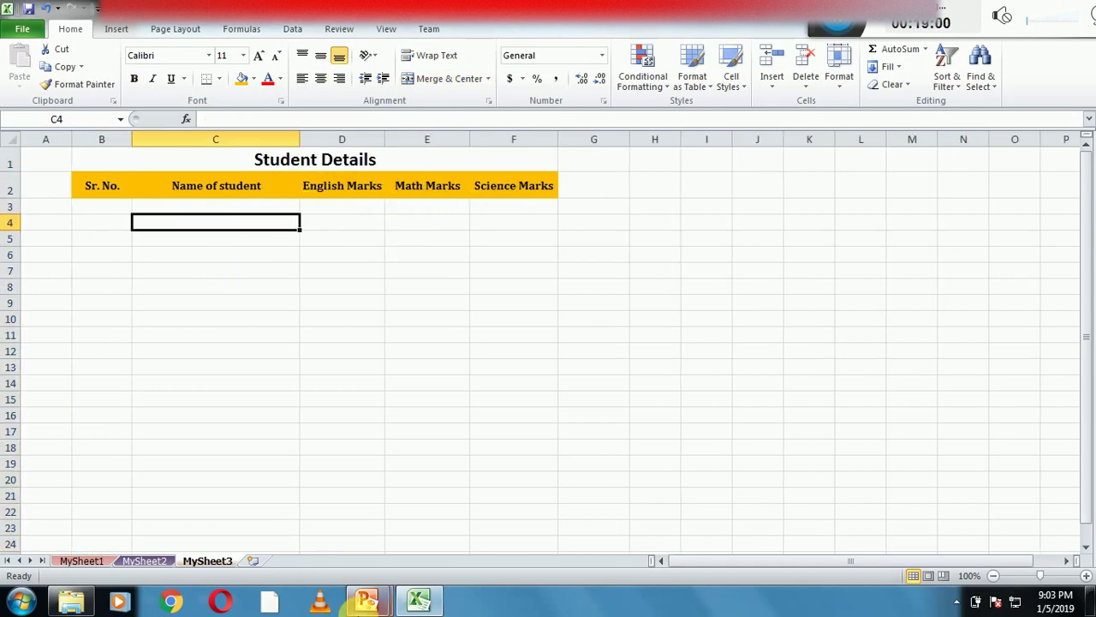
mouse_move(362, 604)
click(438, 541)
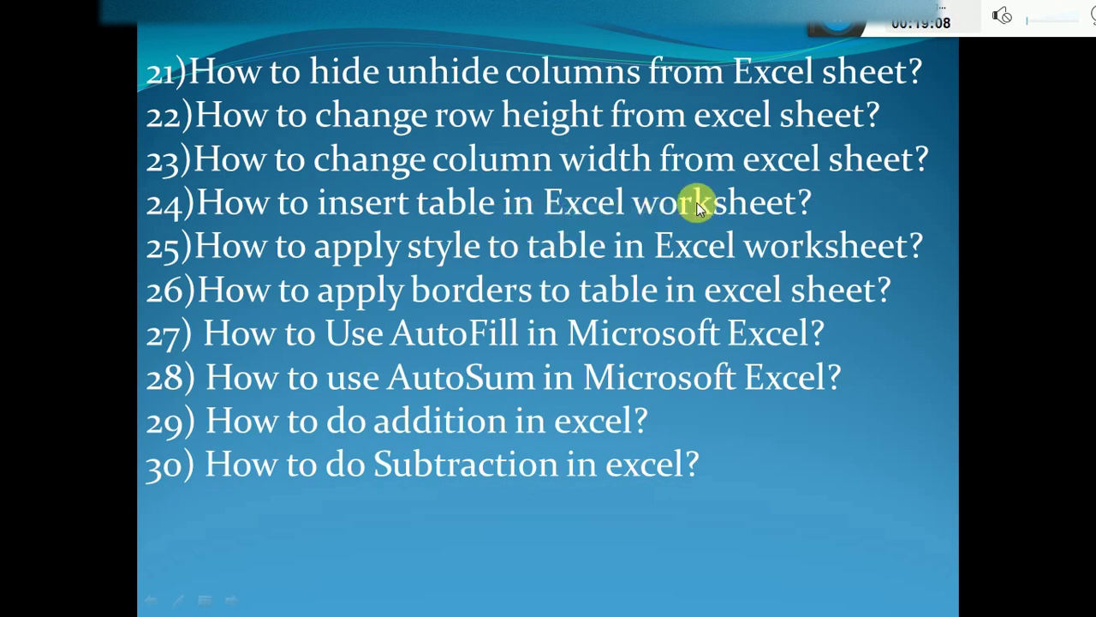
key(super)
click(420, 600)
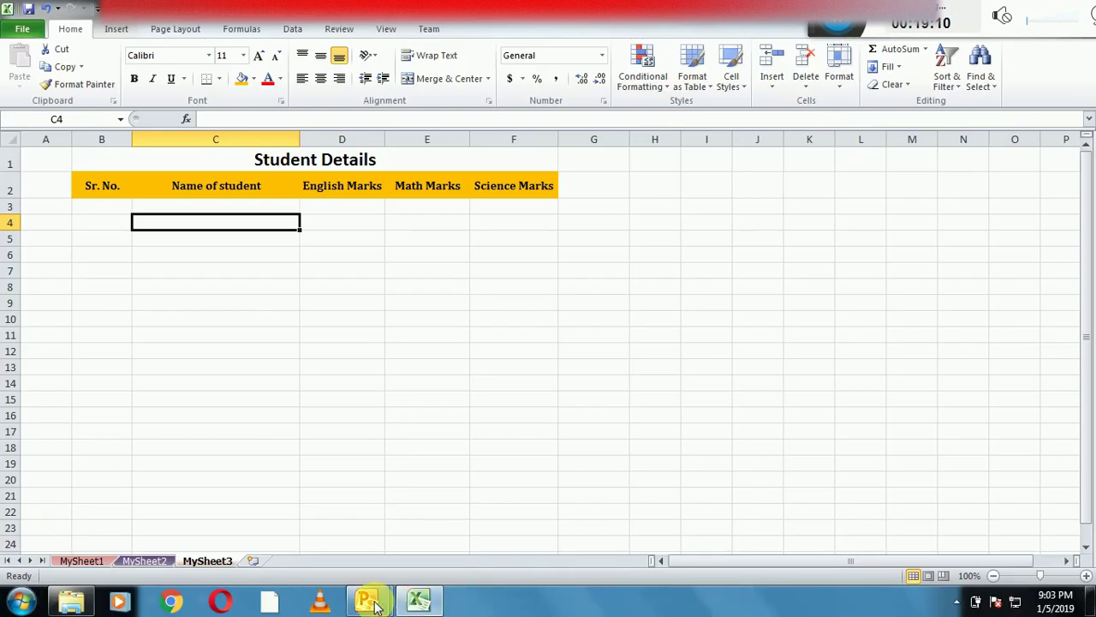
Step: Switch to MySheet1 and insert a one-cell table with headers at B2
click(82, 562)
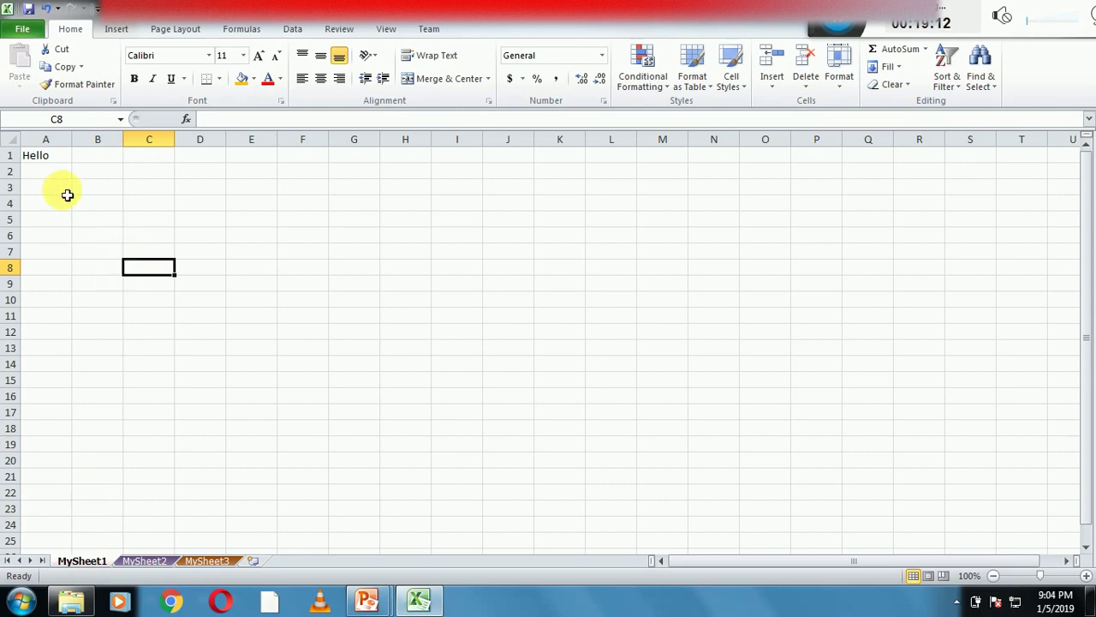
click(49, 162)
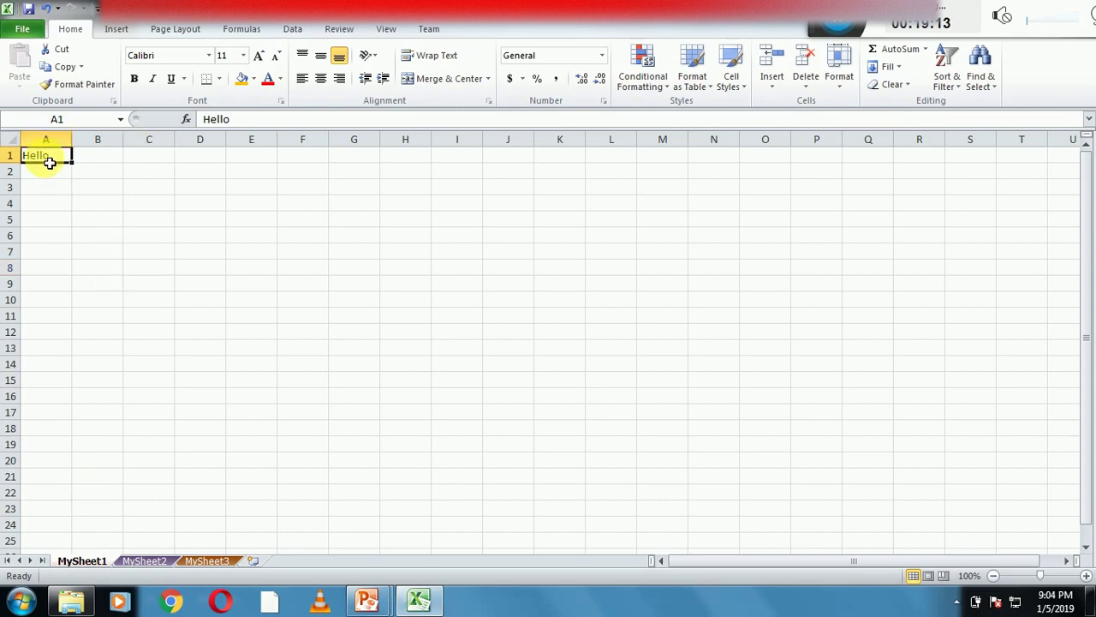
click(109, 171)
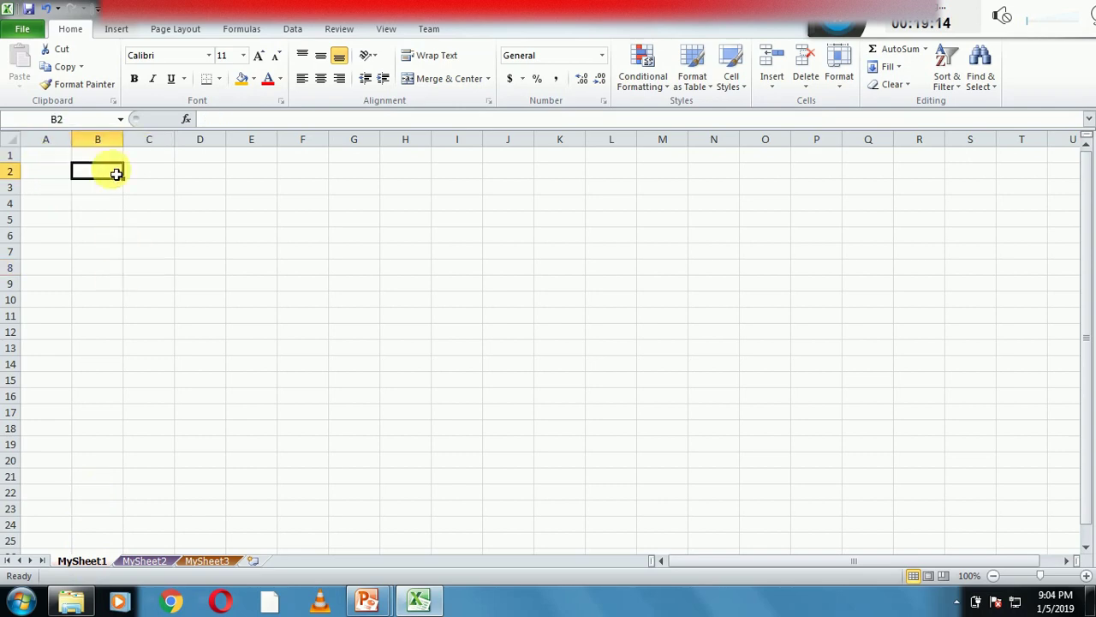
click(116, 34)
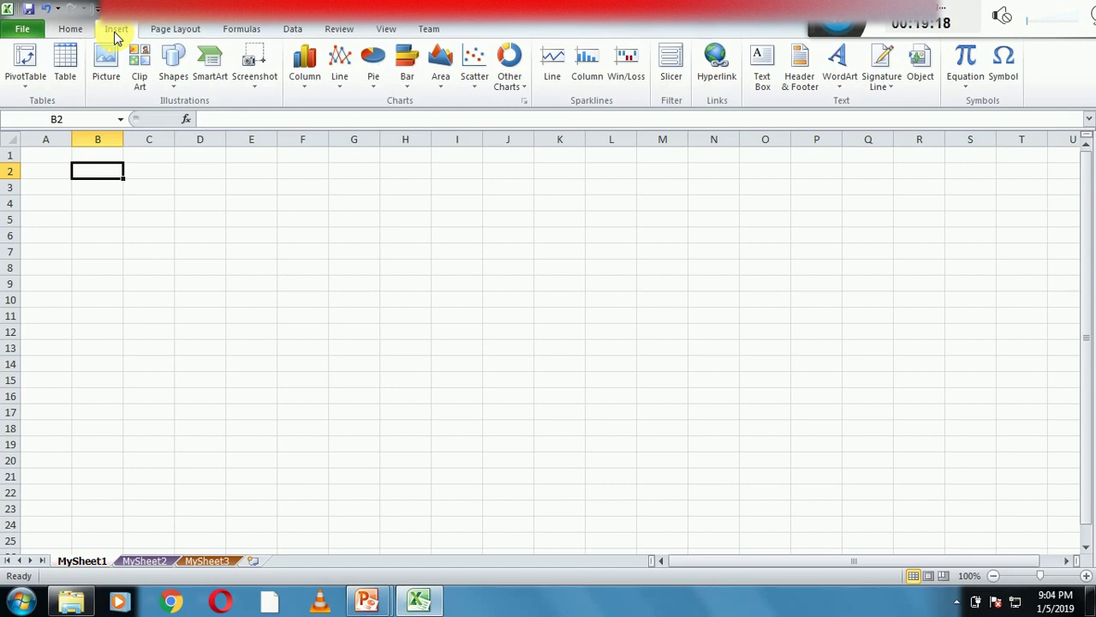
click(65, 62)
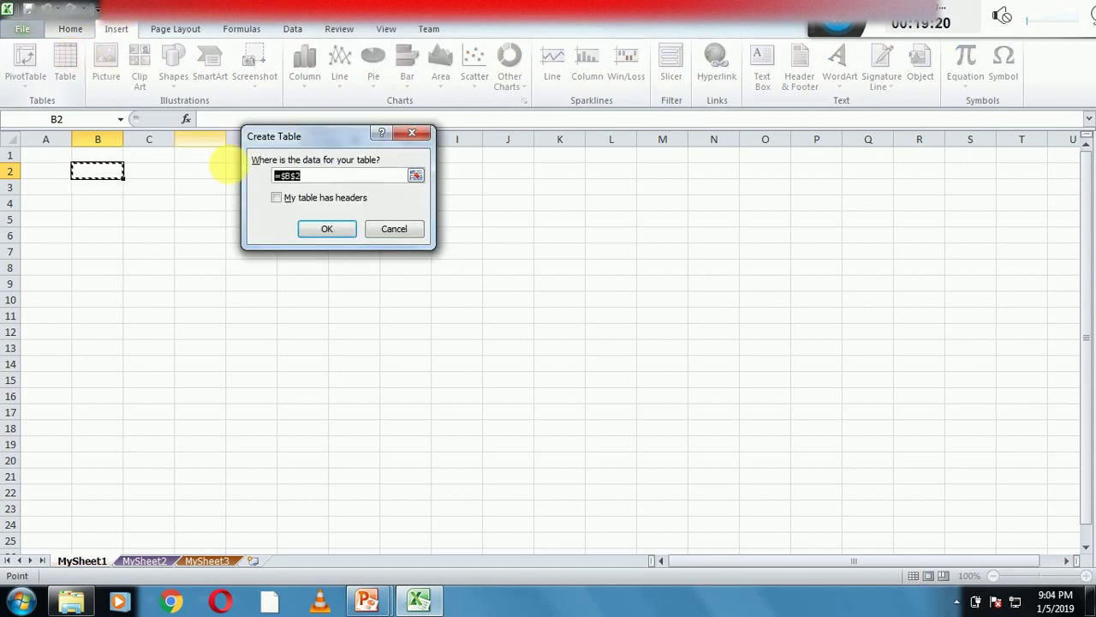
click(278, 201)
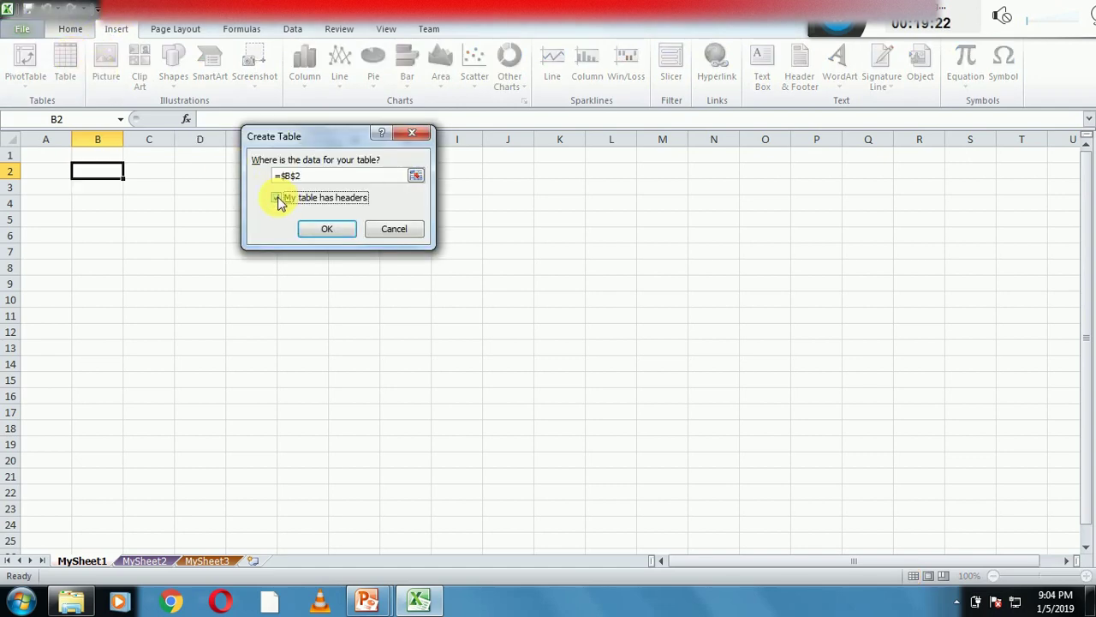
click(315, 229)
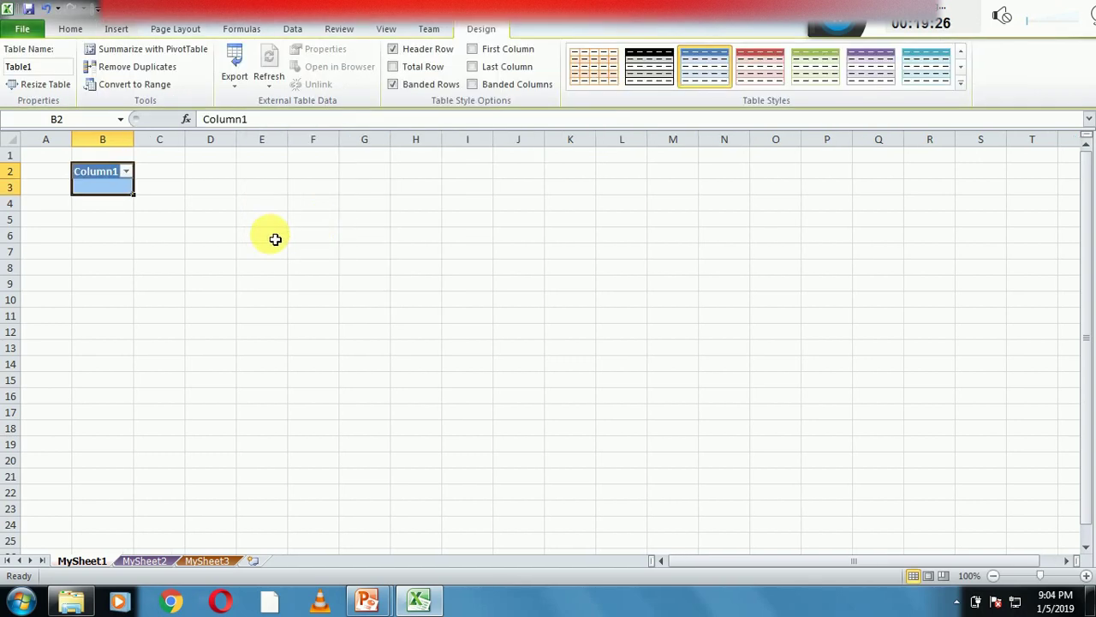
Step: Undo the one-cell table and select B2 through F2
key(ctrl+z)
click(109, 202)
drag(105, 180, 328, 180)
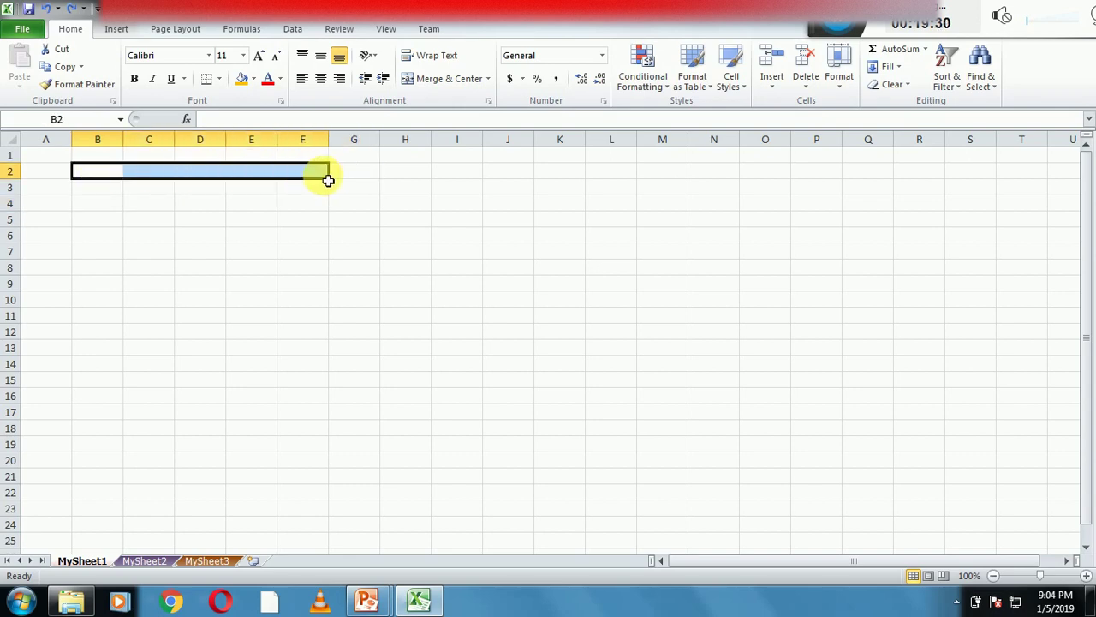
Step: Insert a five-column table over B2:F2 with the first row as headers
click(111, 29)
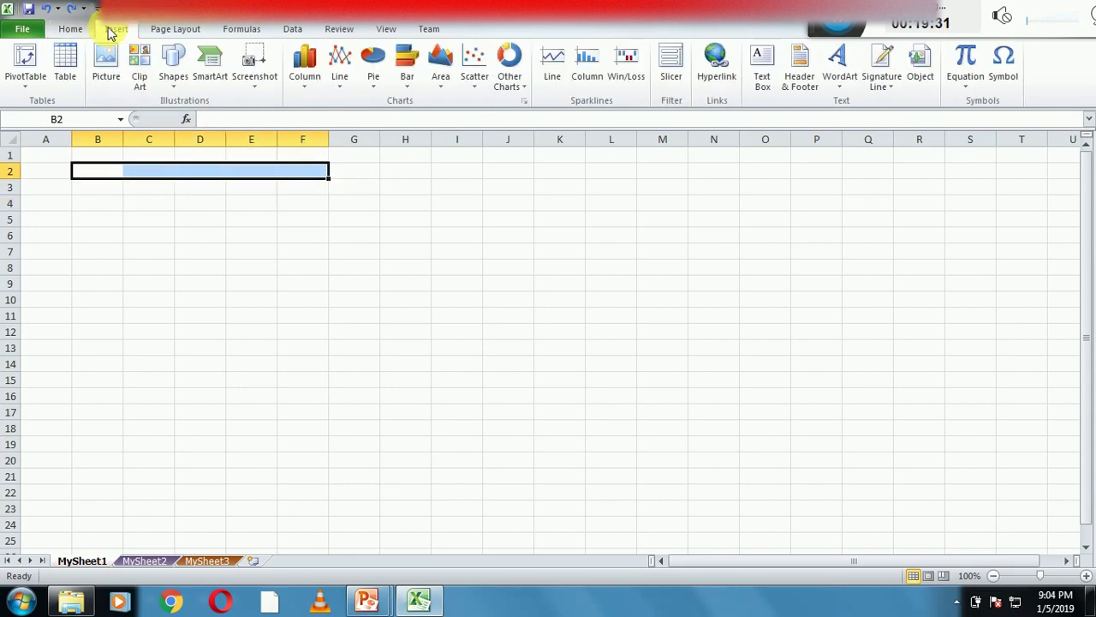
click(64, 76)
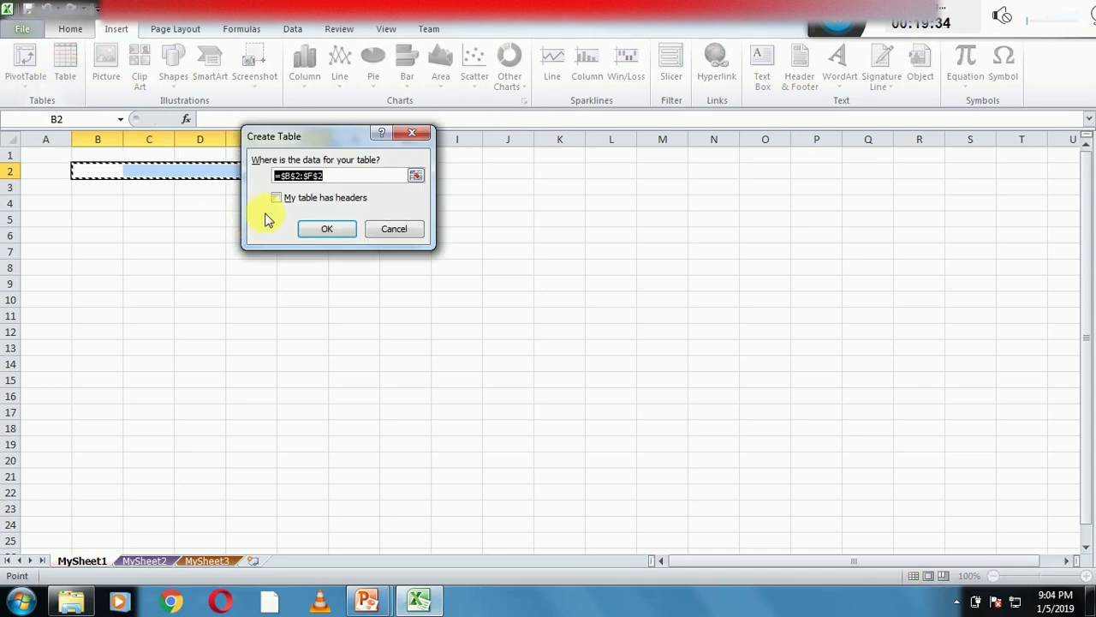
click(278, 212)
click(277, 198)
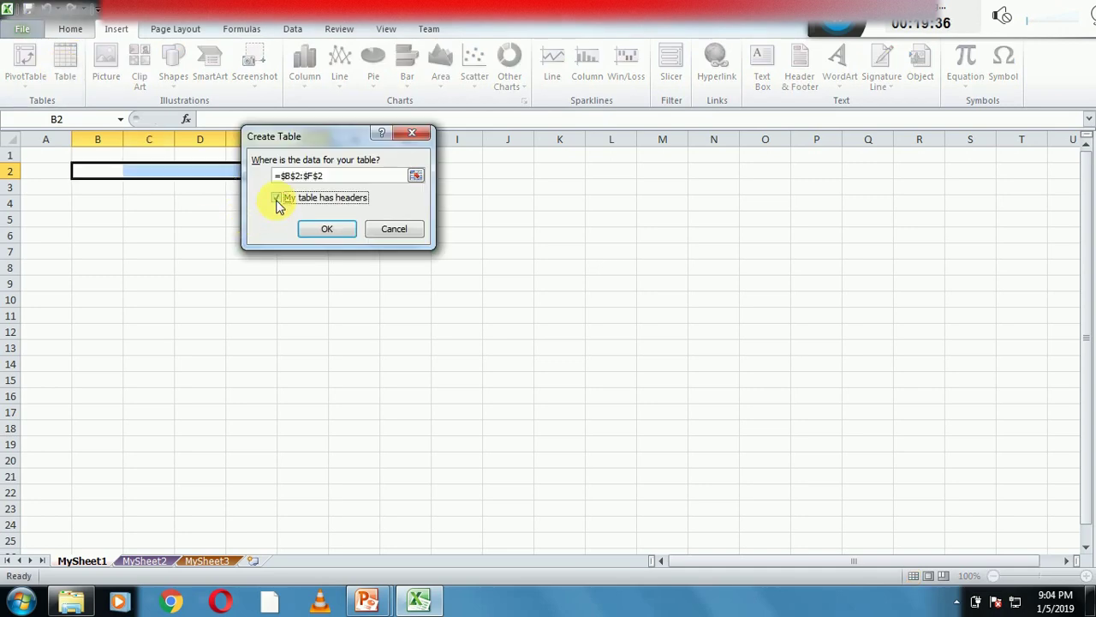
click(326, 229)
Step: Extend the Column1–Column5 table down to row 6 and select its cells
drag(325, 230, 120, 220)
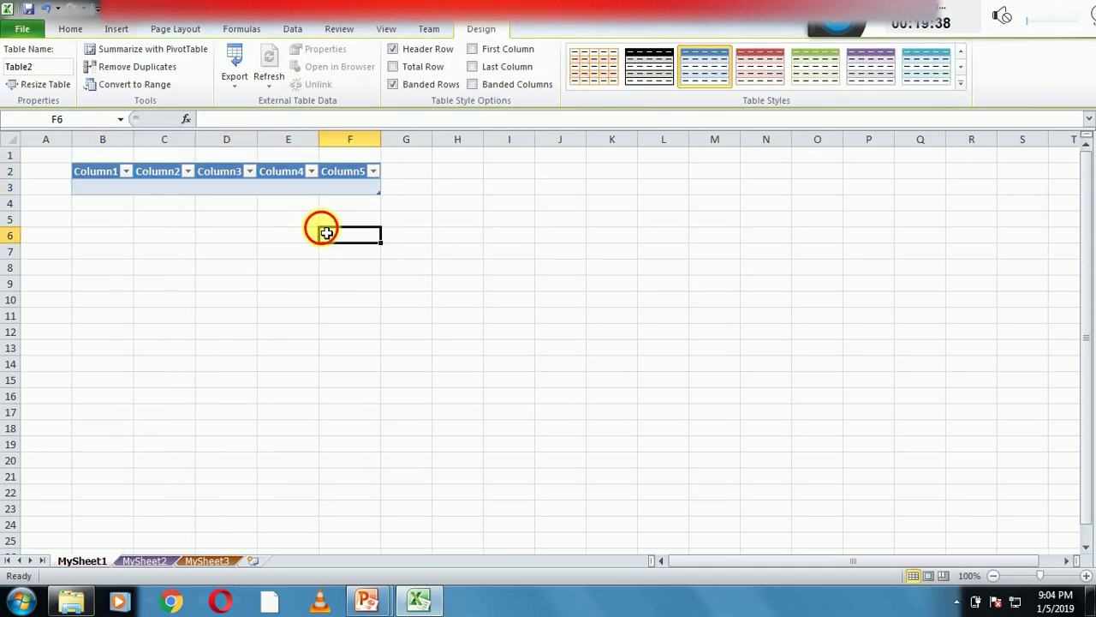
click(108, 188)
drag(111, 178, 364, 189)
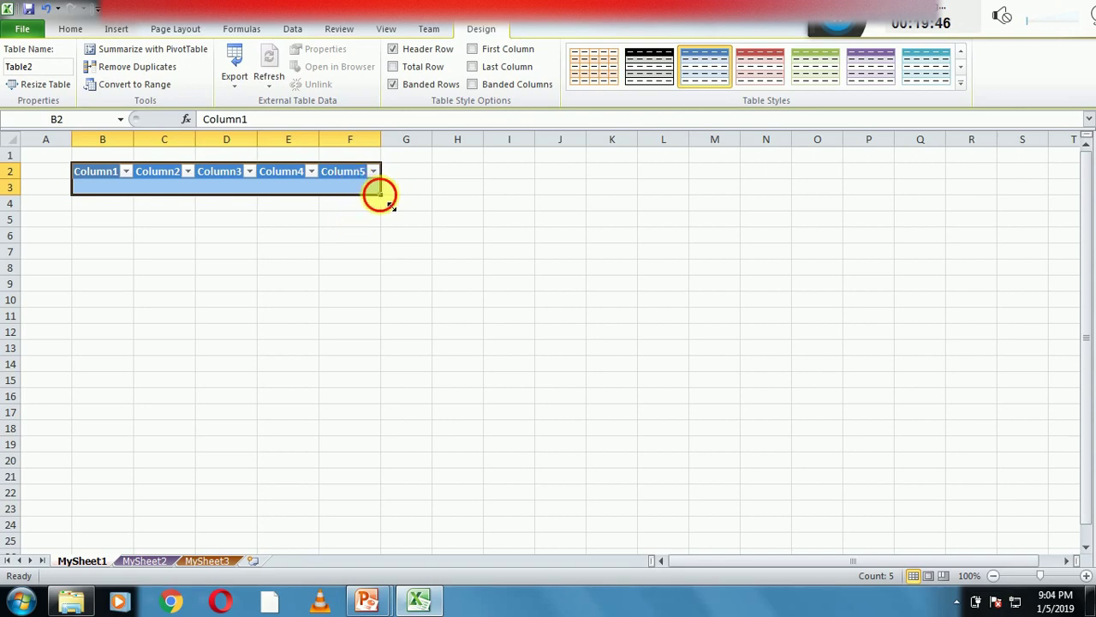
drag(379, 195, 384, 248)
click(349, 283)
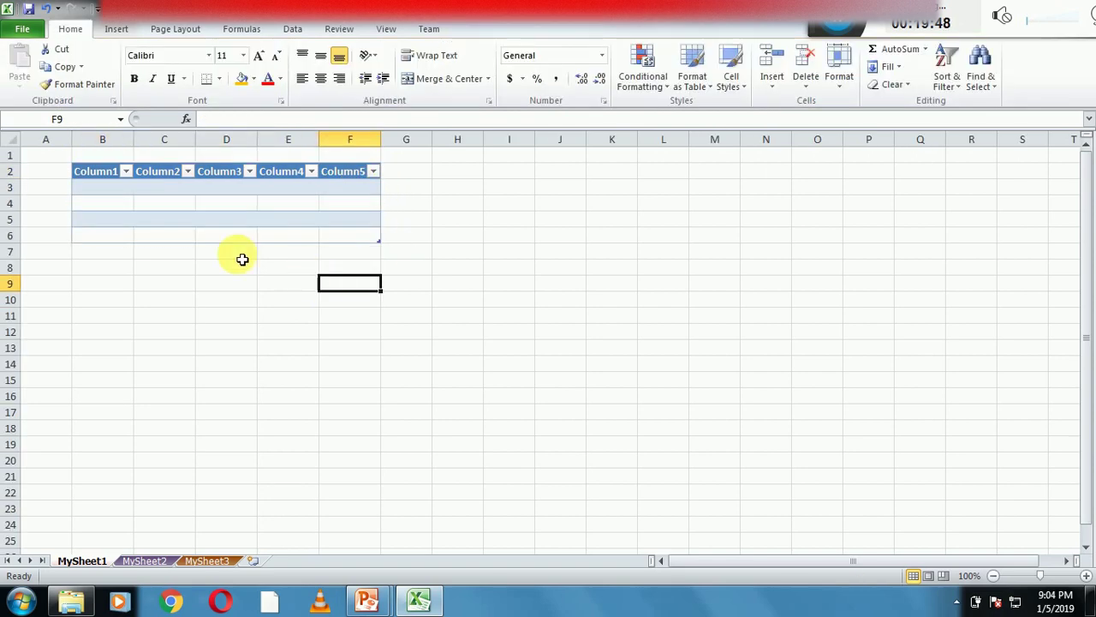
click(164, 219)
click(117, 179)
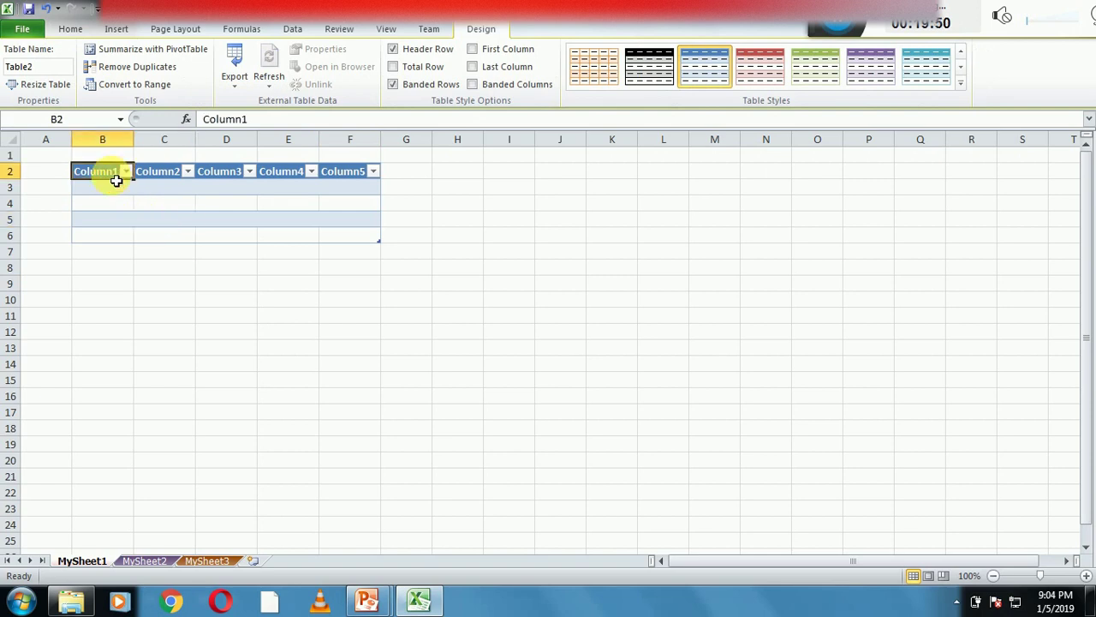
key(shift+Right)
key(shift+Right)
key(shift+Right)
key(shift+Right)
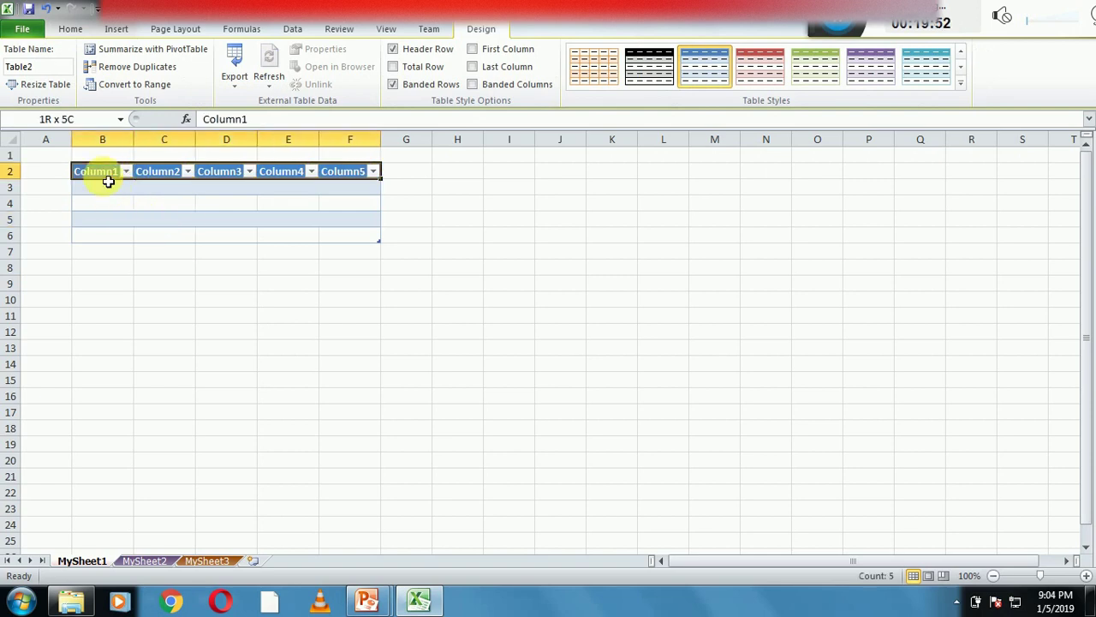
key(shift+Down)
key(shift+Down)
key(shift+Down)
key(shift+Down)
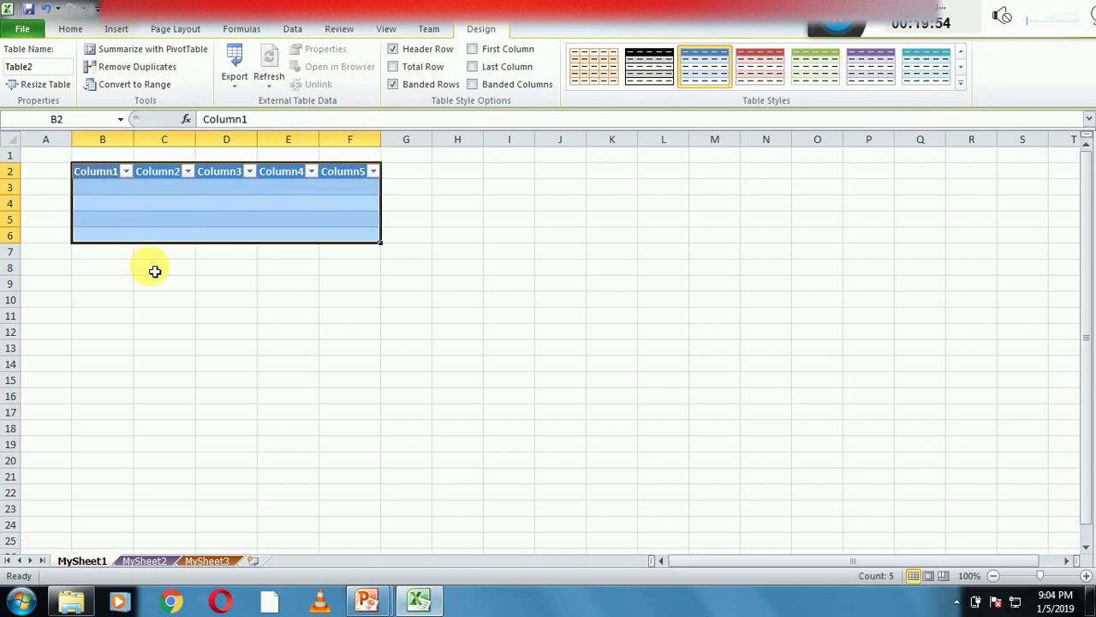
click(155, 271)
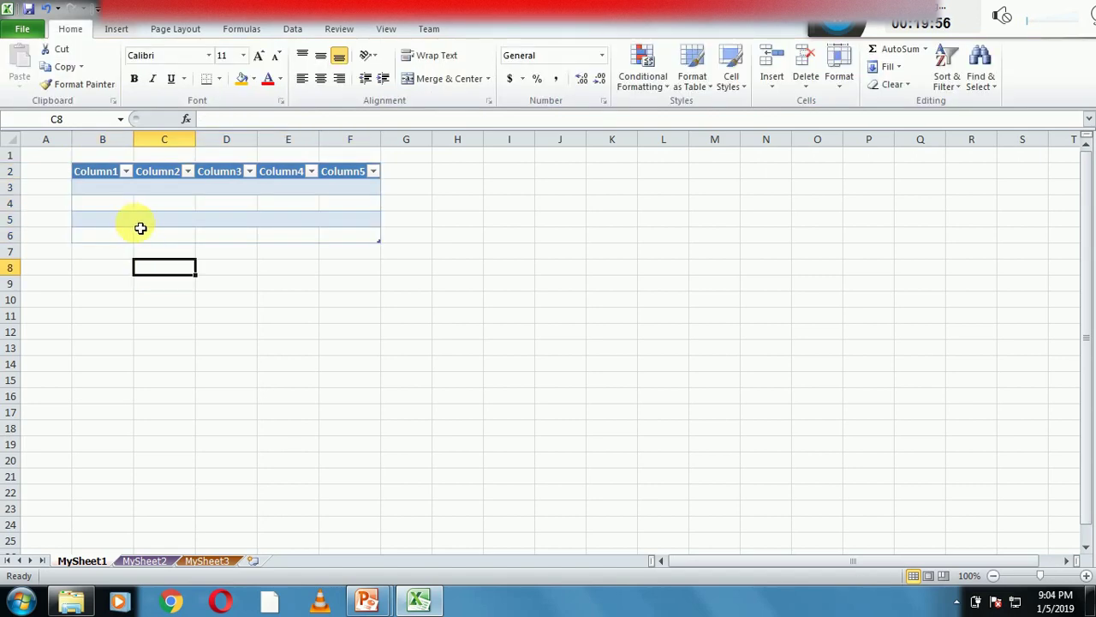
Step: Undo the table and select the block B2:F9
key(ctrl+z)
key(ctrl+z)
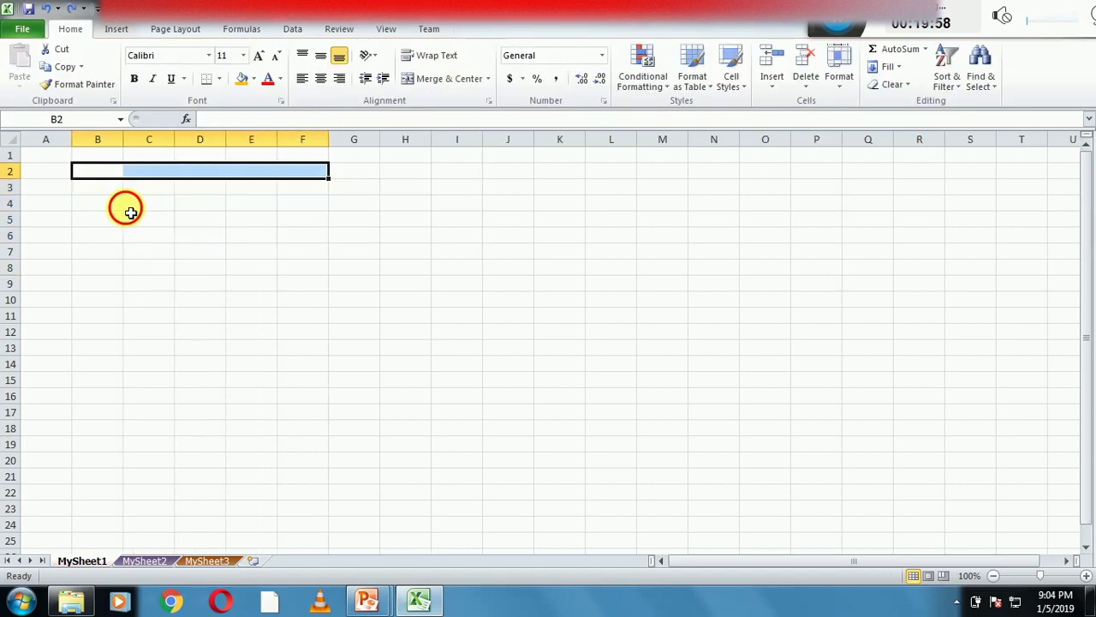
key(ctrl+z)
drag(114, 180, 187, 210)
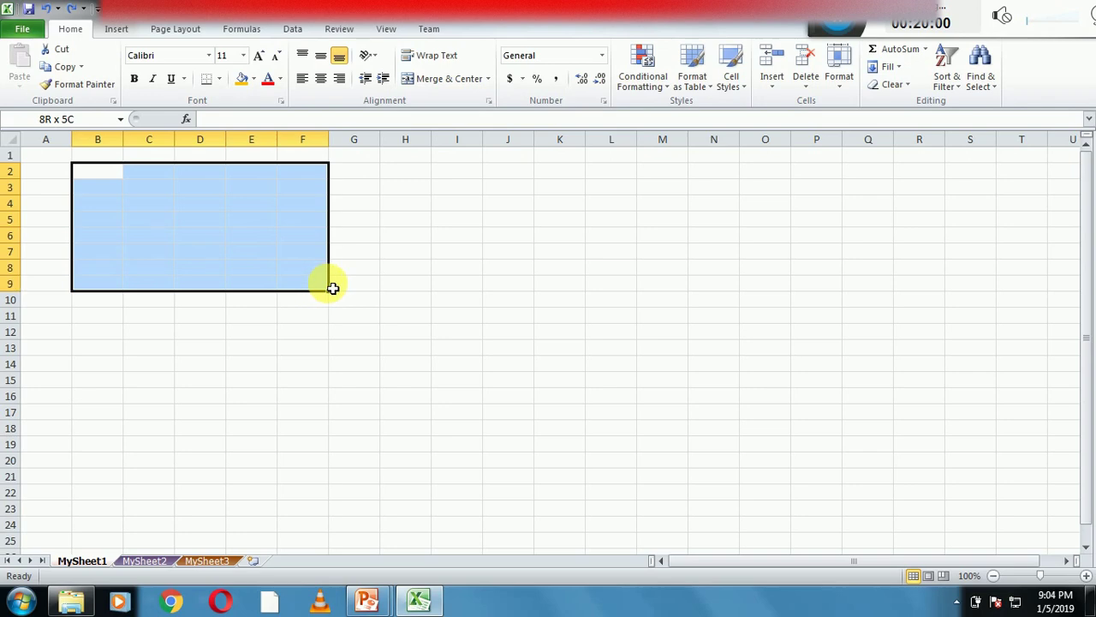
drag(324, 289, 327, 284)
Step: Apply All Borders to every cell of B2:F9
click(219, 78)
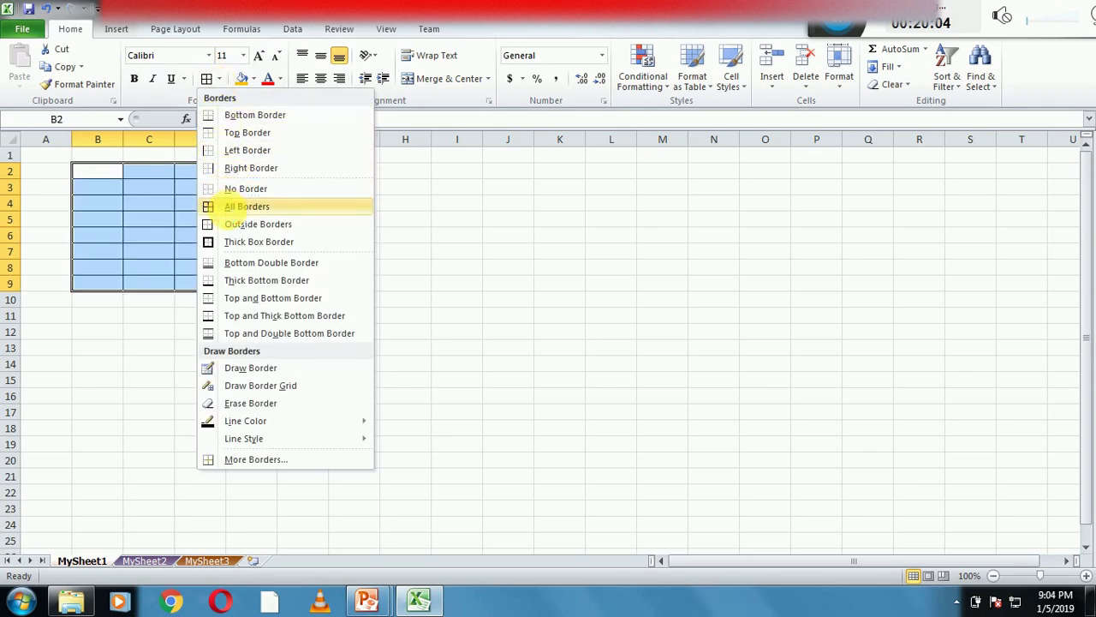
click(229, 209)
click(392, 237)
click(103, 177)
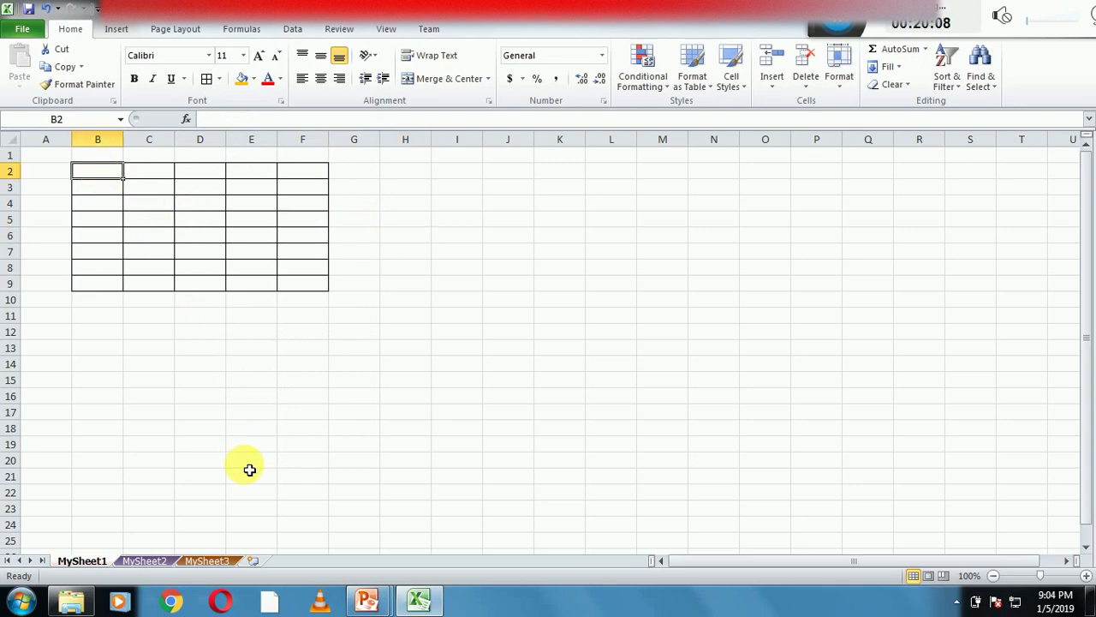
Step: Briefly show the PowerPoint slideshow, then return to Excel
mouse_move(358, 603)
click(442, 538)
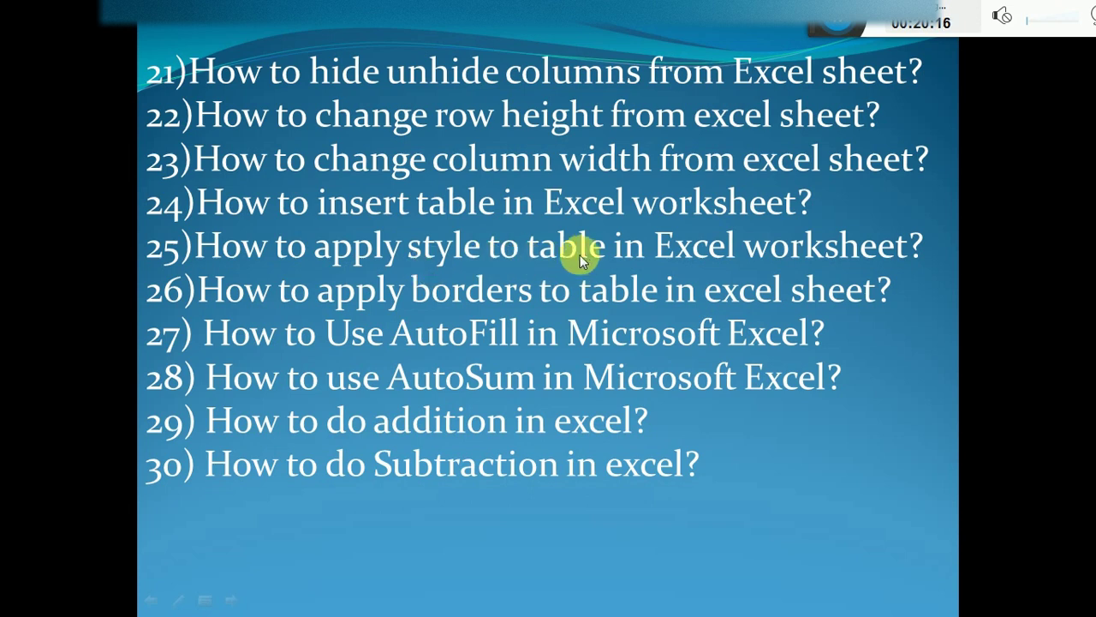
key(super)
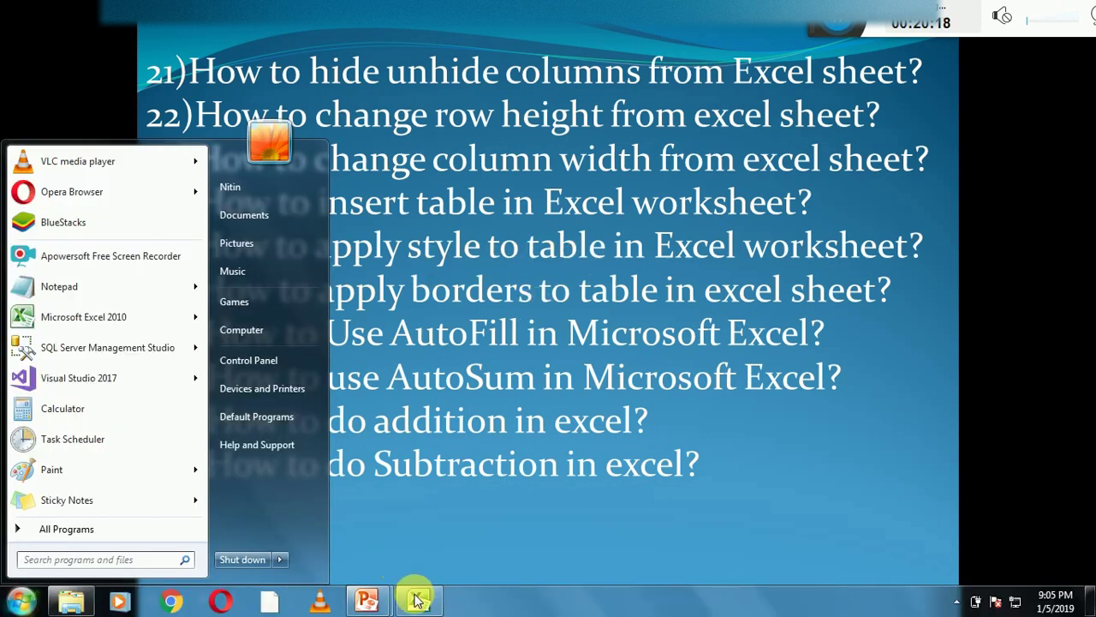
click(417, 600)
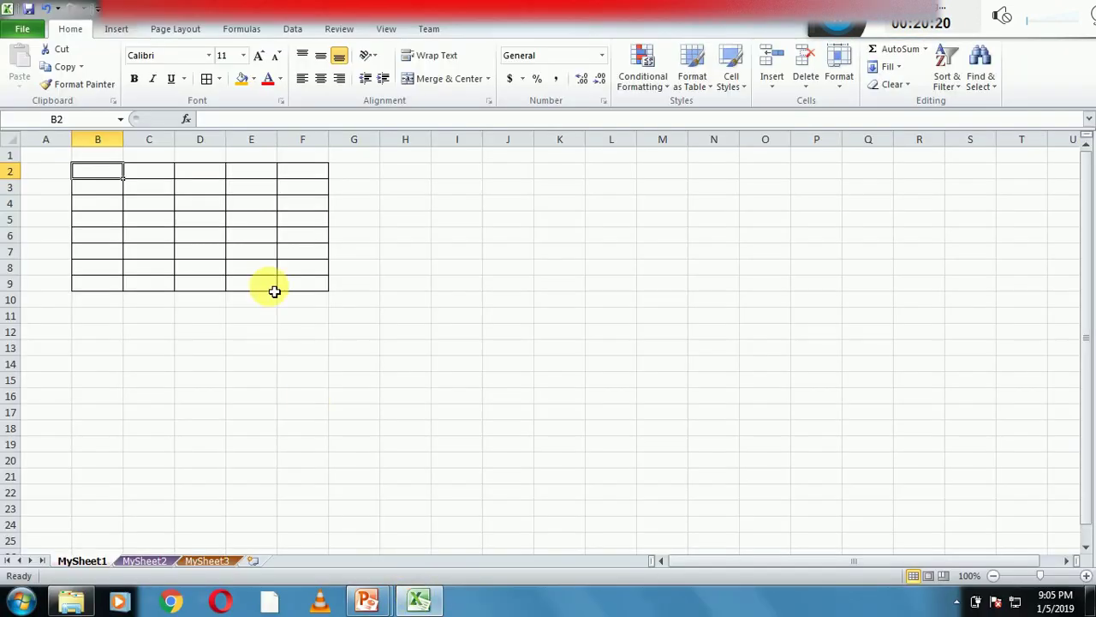
Step: Undo the All Borders grid on B2:F9
click(198, 340)
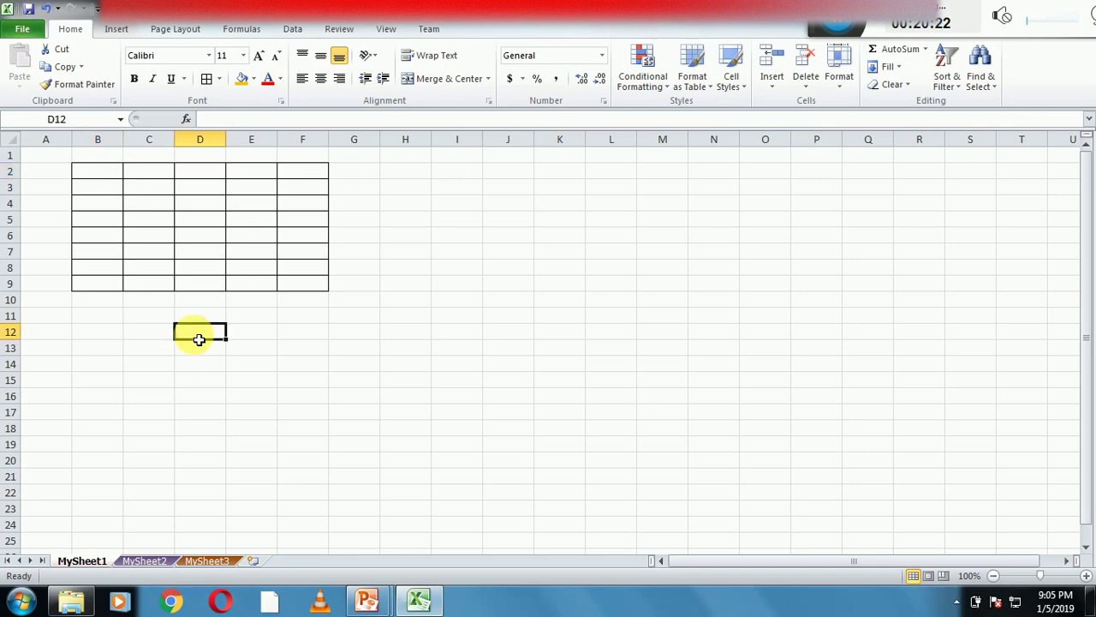
key(ctrl+a)
key(ctrl+z)
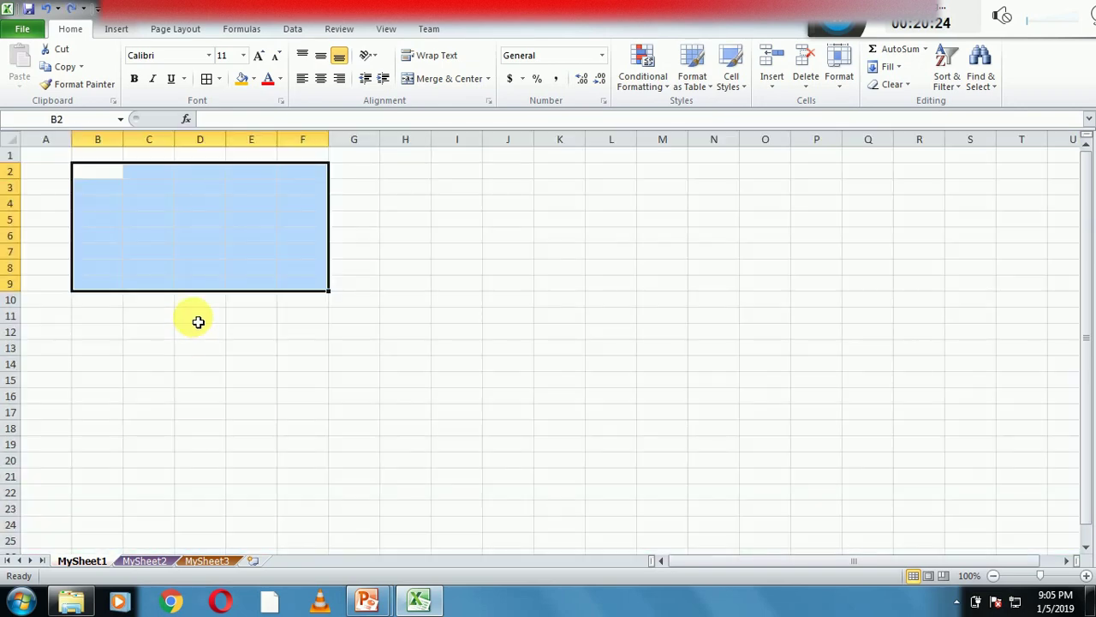
click(202, 364)
Step: Turn B2:F2 into a table with 'My table has headers' ticked
click(111, 176)
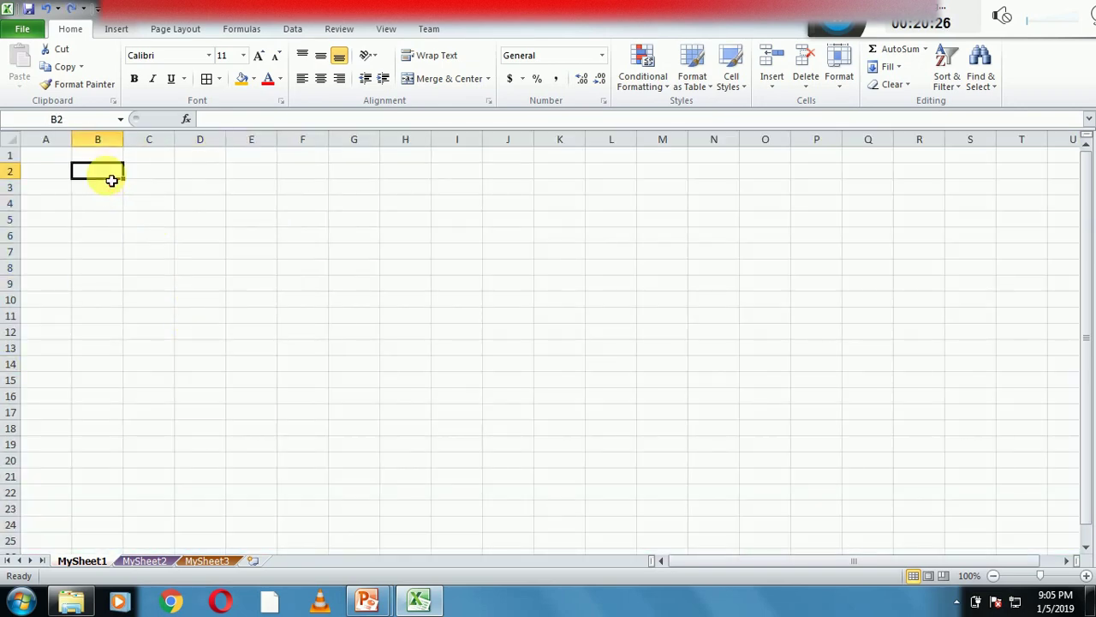
click(123, 205)
drag(111, 171, 316, 176)
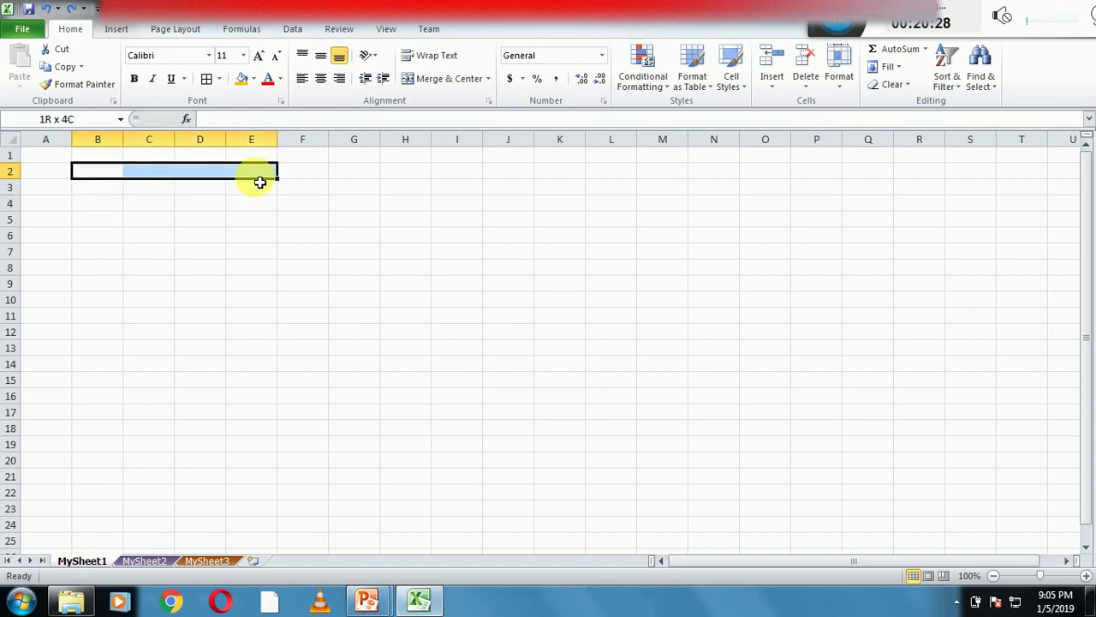
click(120, 30)
click(60, 64)
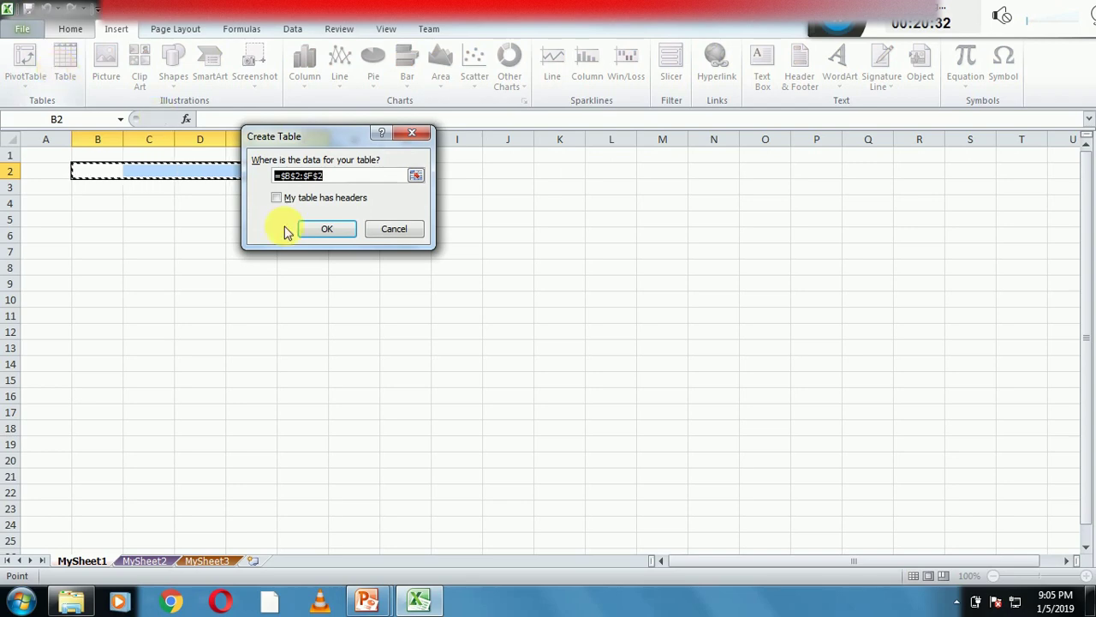
click(287, 198)
Step: Create the Column1–Column5 table and apply a light style from the full Table Styles gallery
click(320, 228)
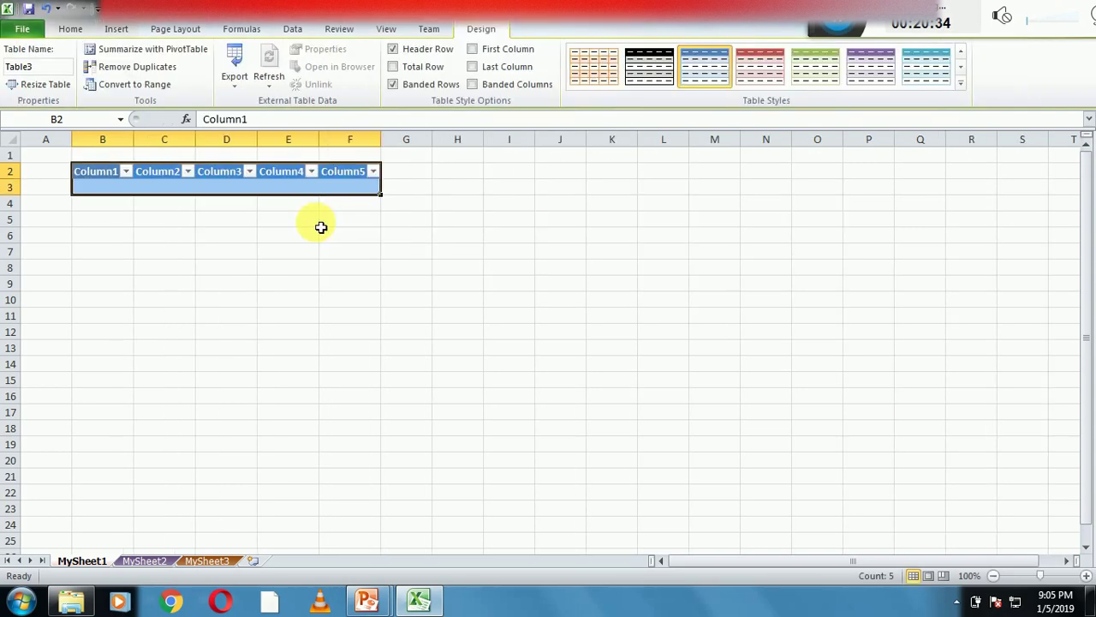
click(304, 252)
mouse_move(100, 178)
mouse_down()
mouse_move(175, 193)
mouse_move(358, 196)
mouse_up()
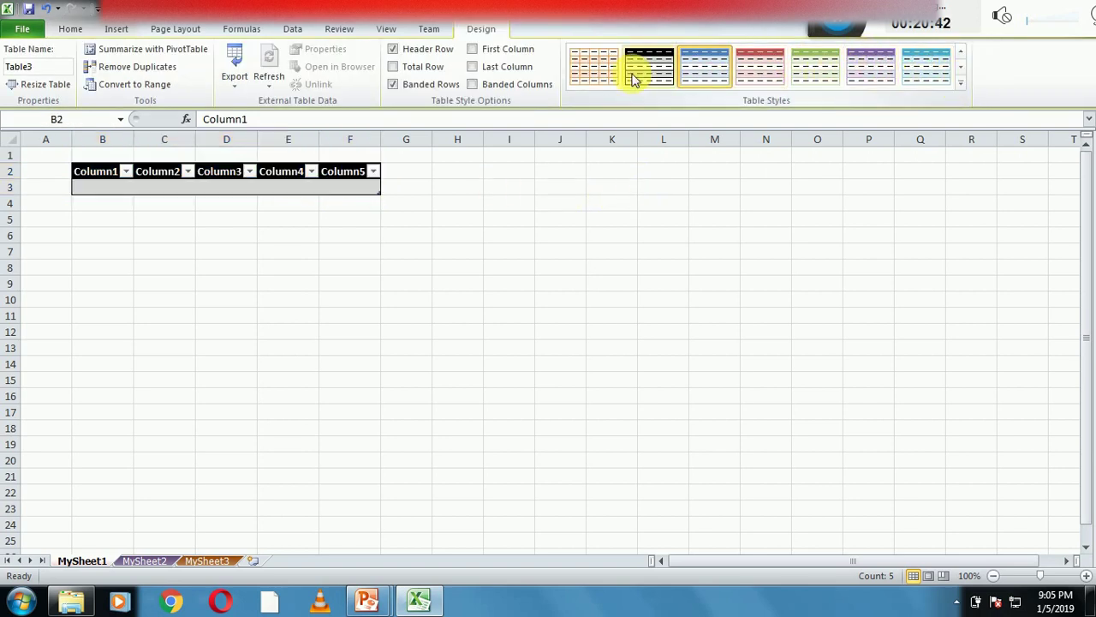
click(958, 83)
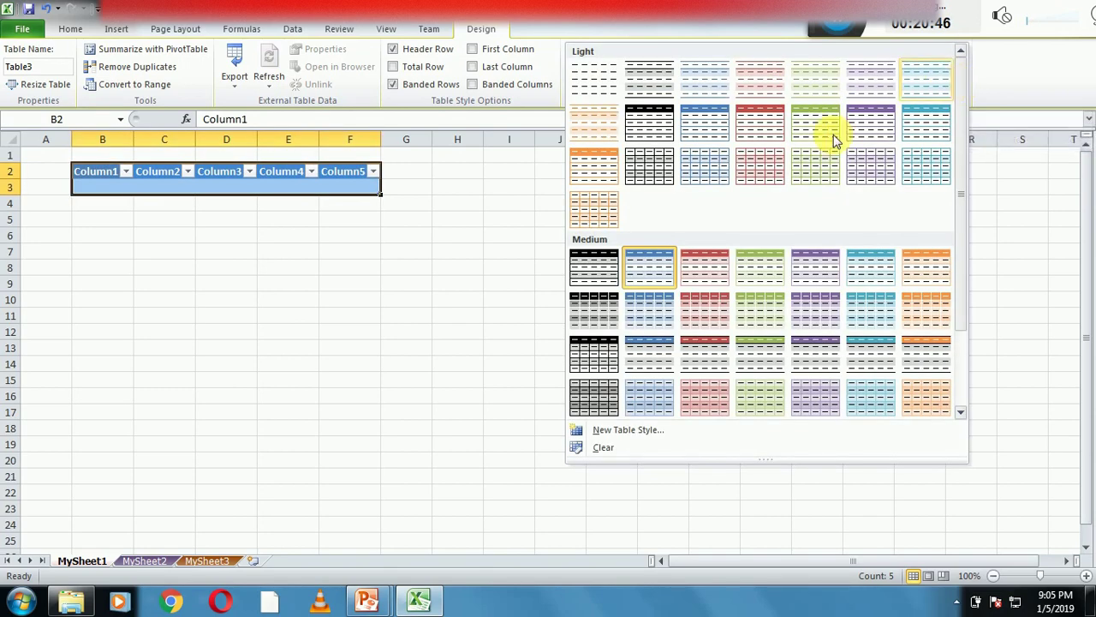
click(646, 160)
click(437, 250)
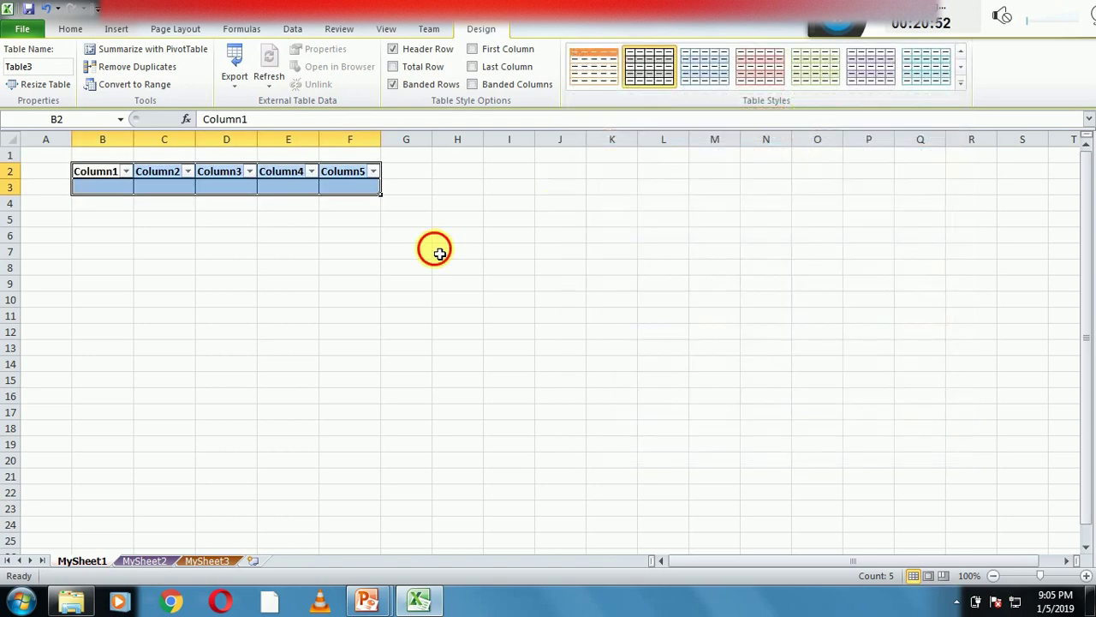
click(246, 250)
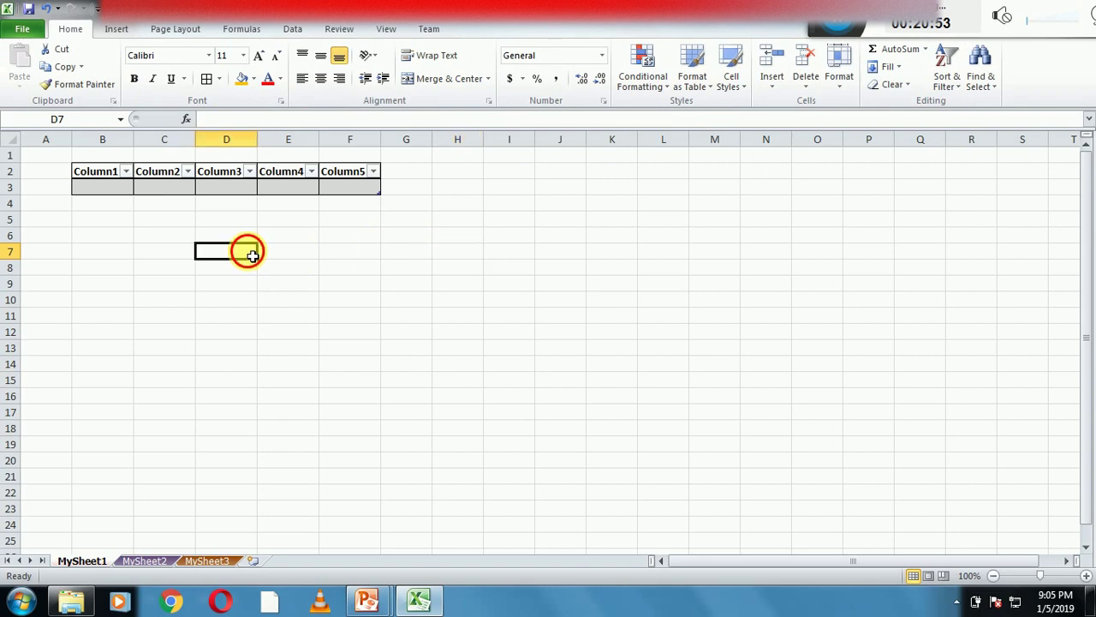
Step: Select the whole table B2:F3 and apply the orange table style
click(106, 178)
drag(107, 178, 363, 204)
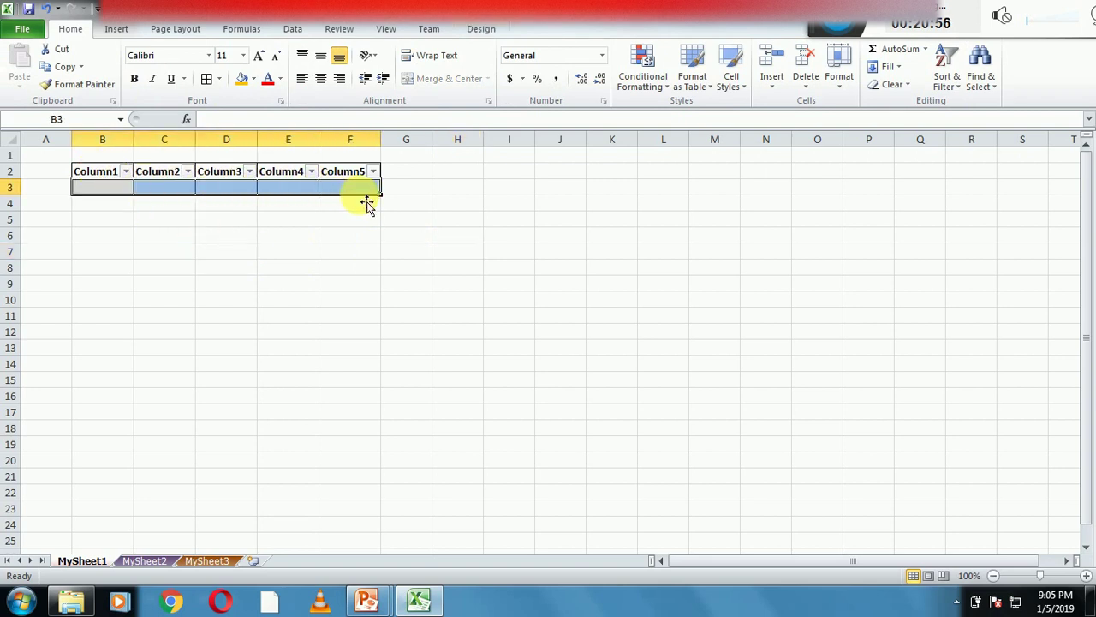
click(203, 285)
click(90, 155)
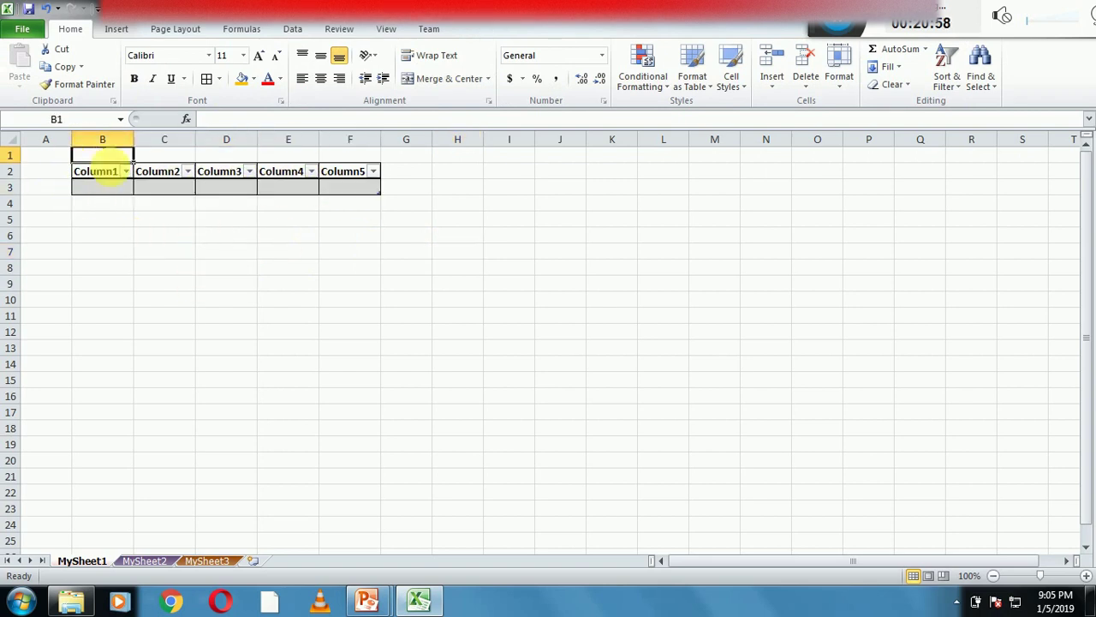
click(106, 177)
key(shift+Down)
key(shift+Right)
key(shift+Right)
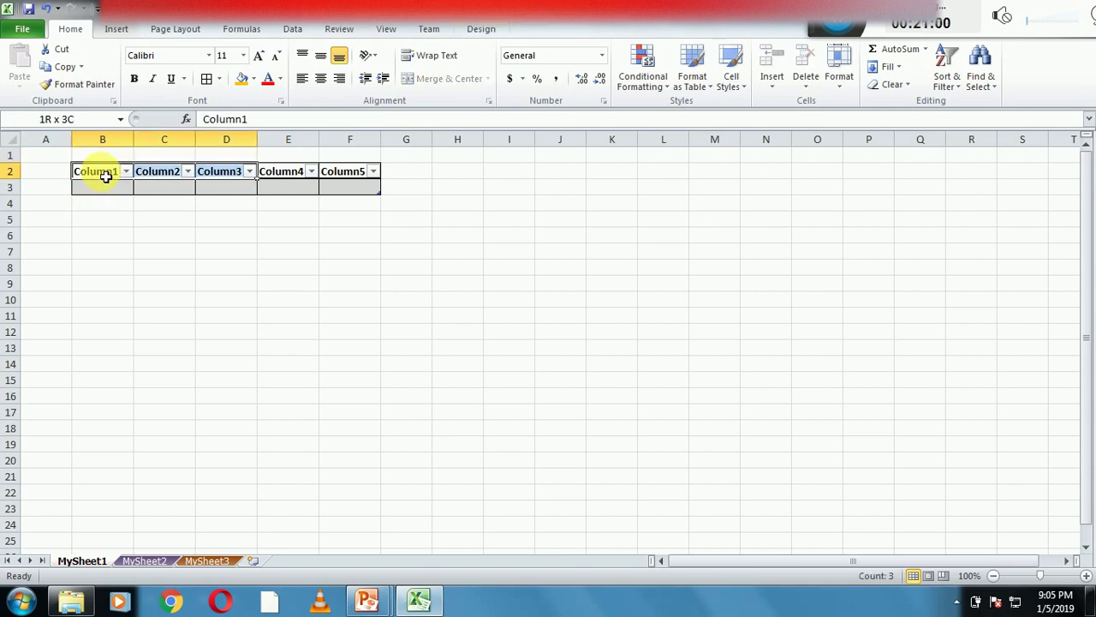
key(shift+Right)
key(shift+Right)
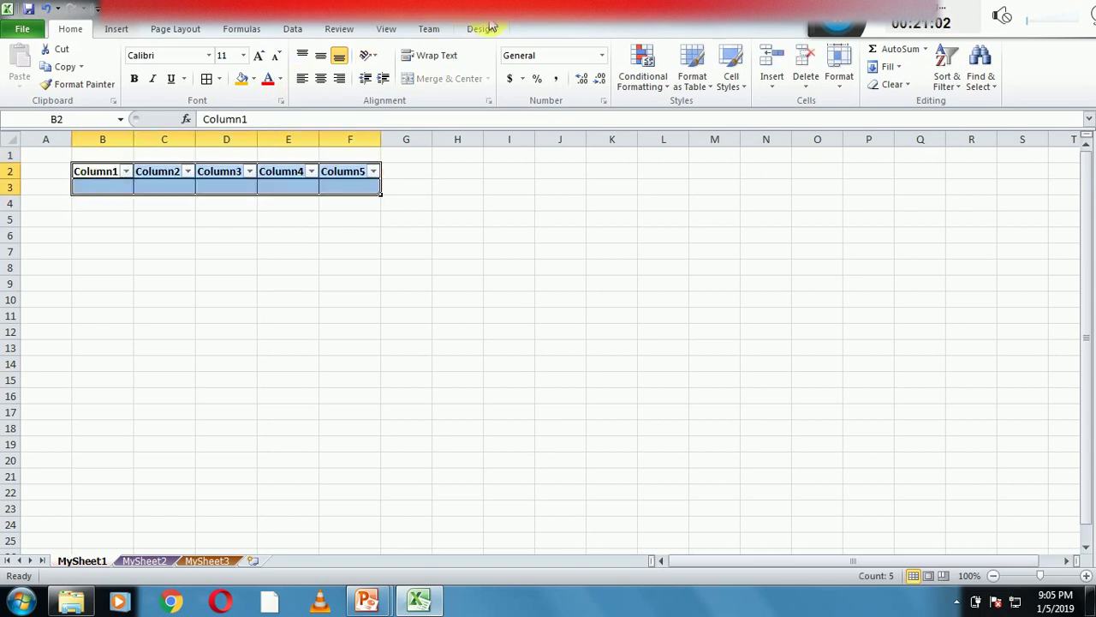
click(480, 28)
click(598, 65)
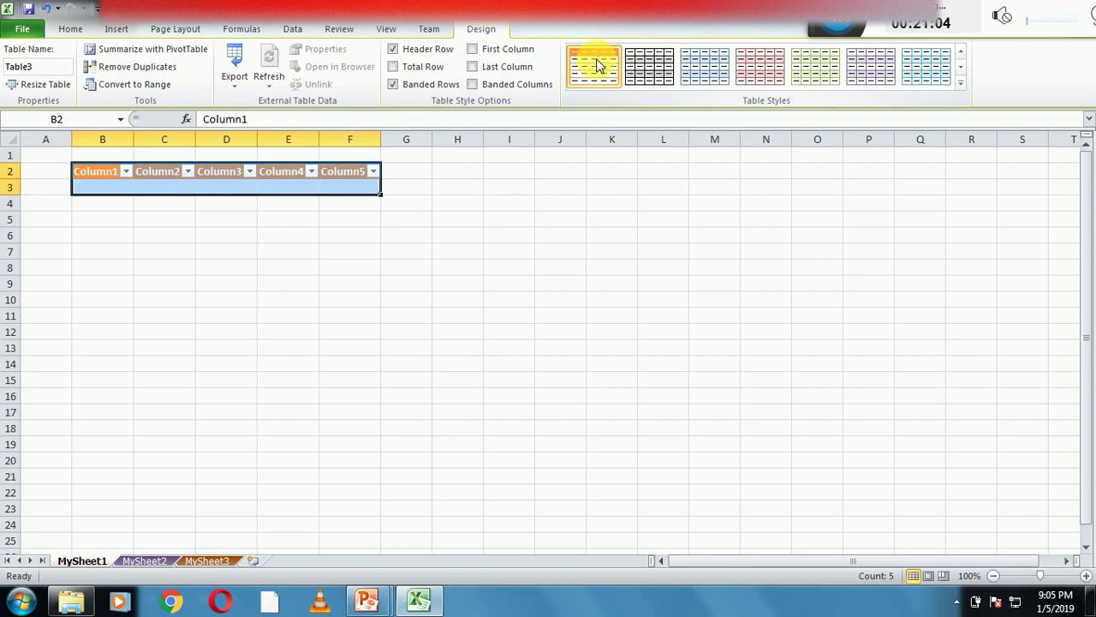
Step: Switch the table to the blue outlined style, then settle on the light green style
click(704, 66)
click(805, 79)
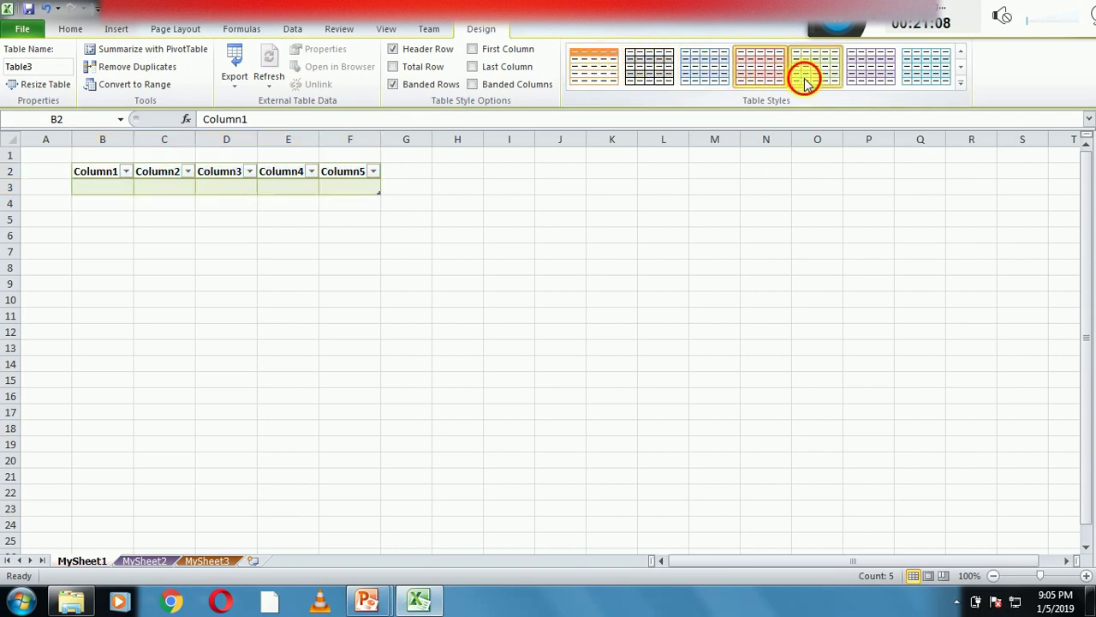
click(396, 330)
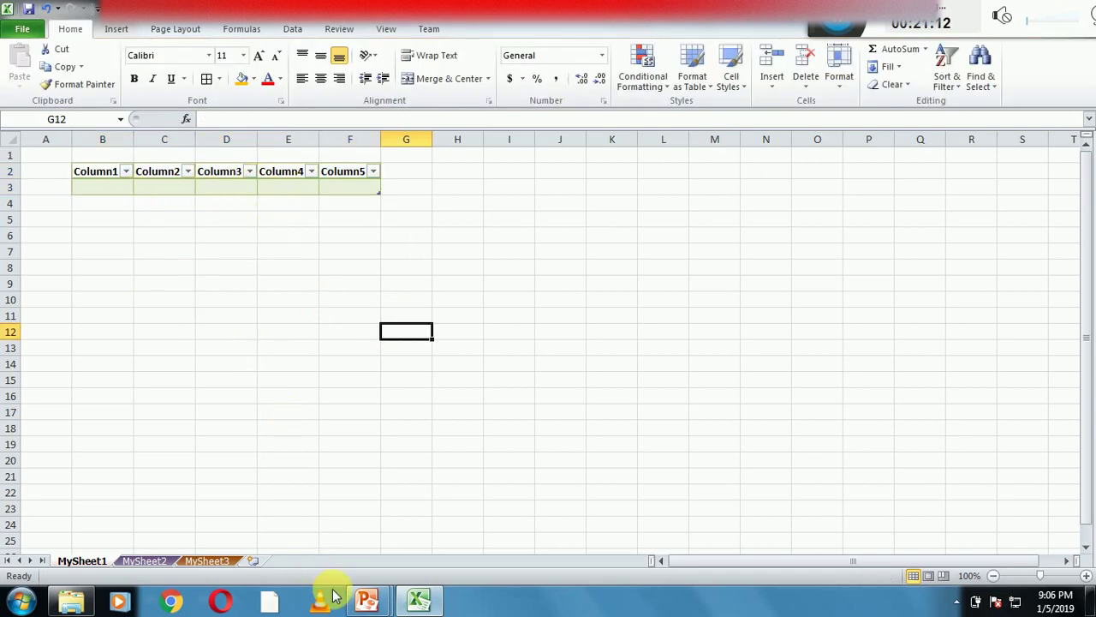
click(364, 602)
click(436, 534)
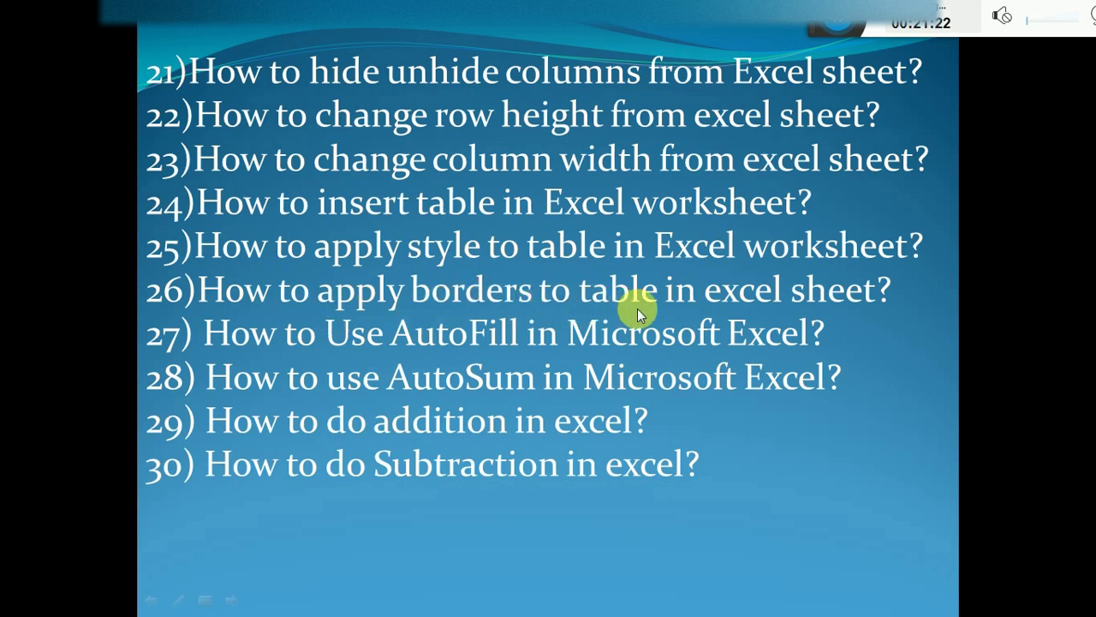
key(super)
click(418, 599)
Step: On MySheet3, select the Student Details table B2:F11 and apply All Borders
click(274, 387)
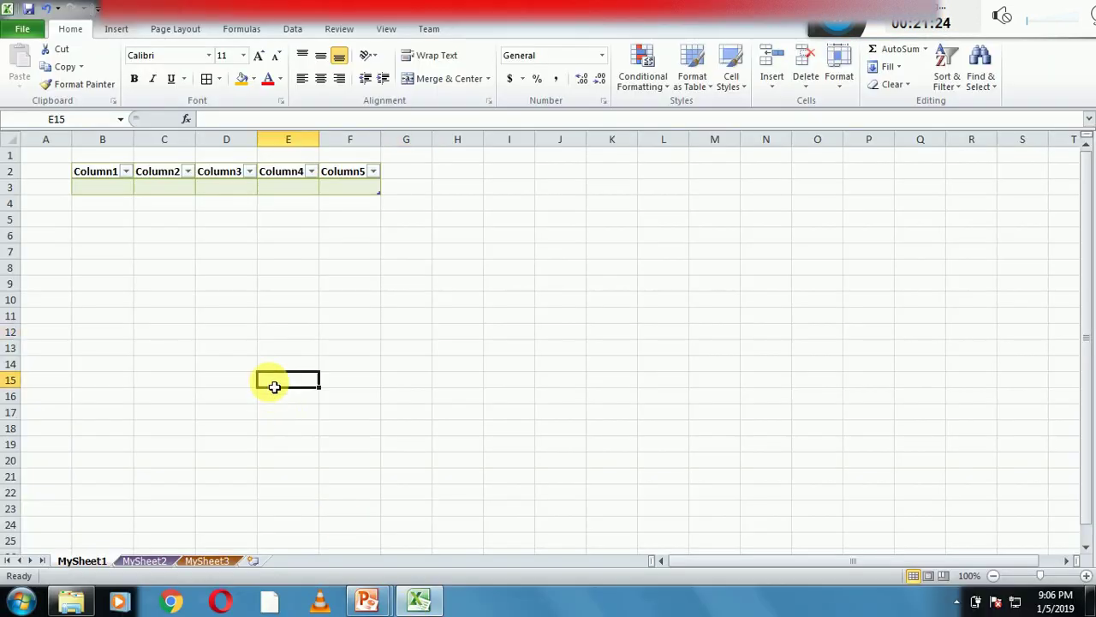
click(188, 286)
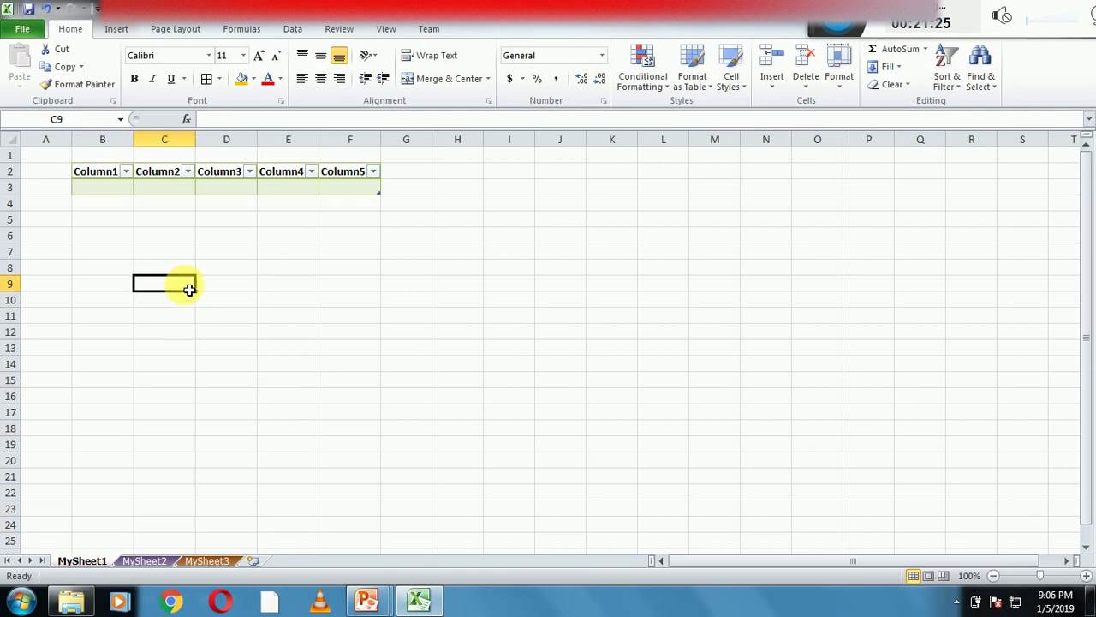
click(122, 228)
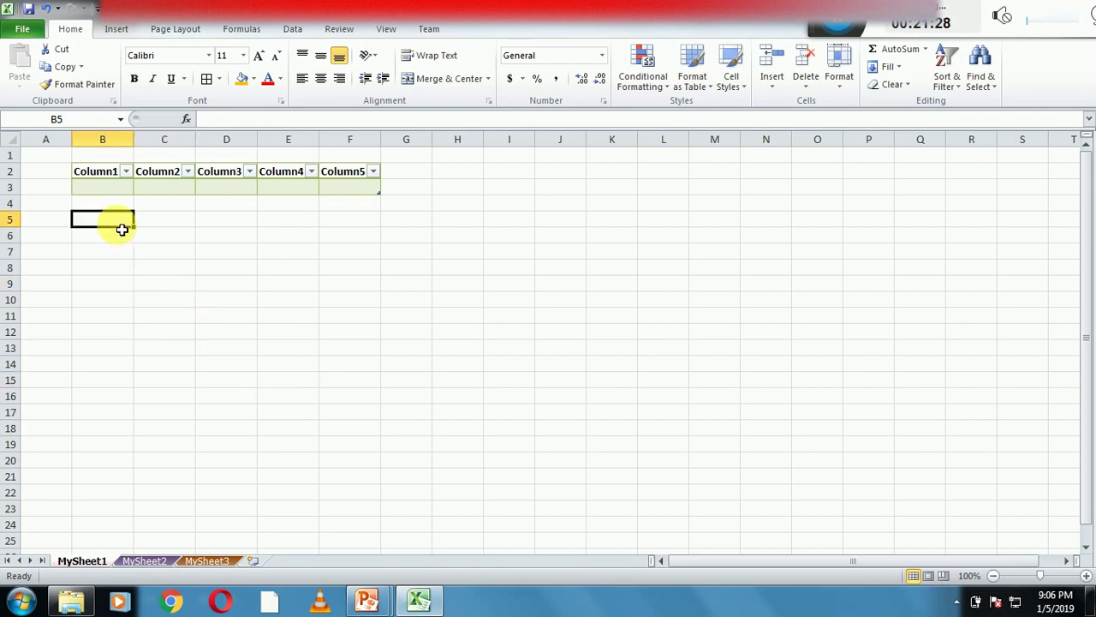
click(207, 560)
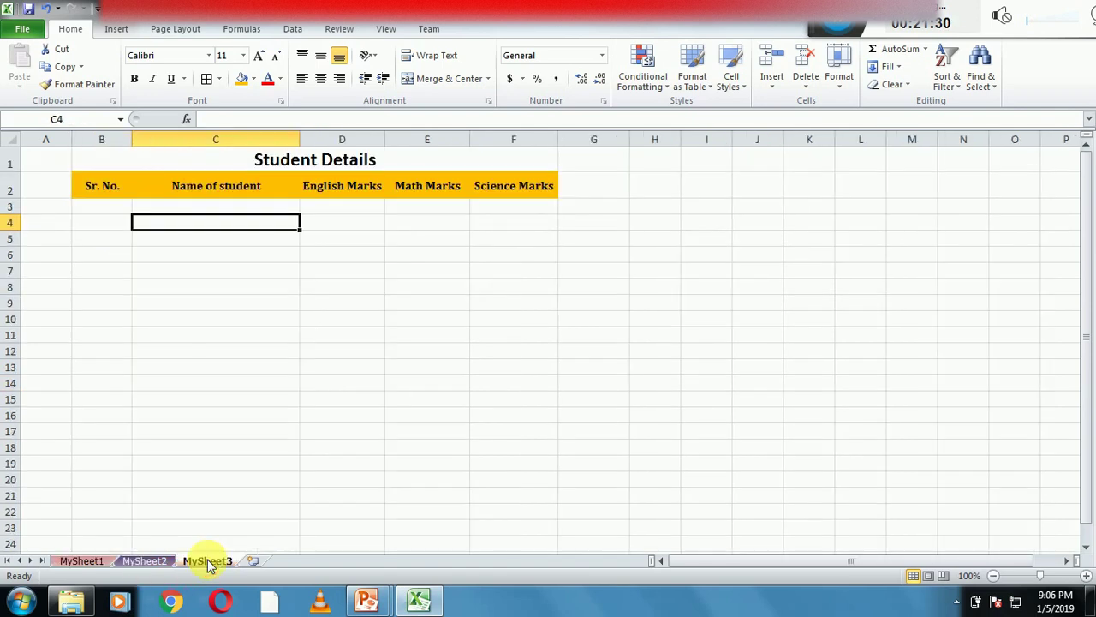
mouse_move(94, 182)
mouse_down()
mouse_move(201, 197)
mouse_move(507, 283)
mouse_move(508, 337)
mouse_up()
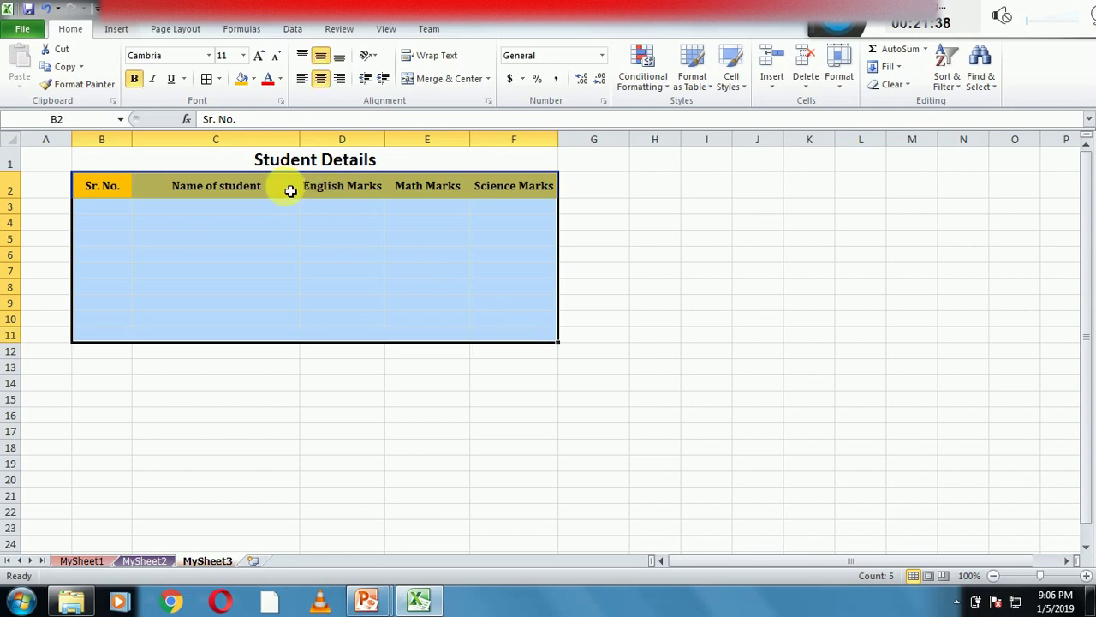
click(222, 80)
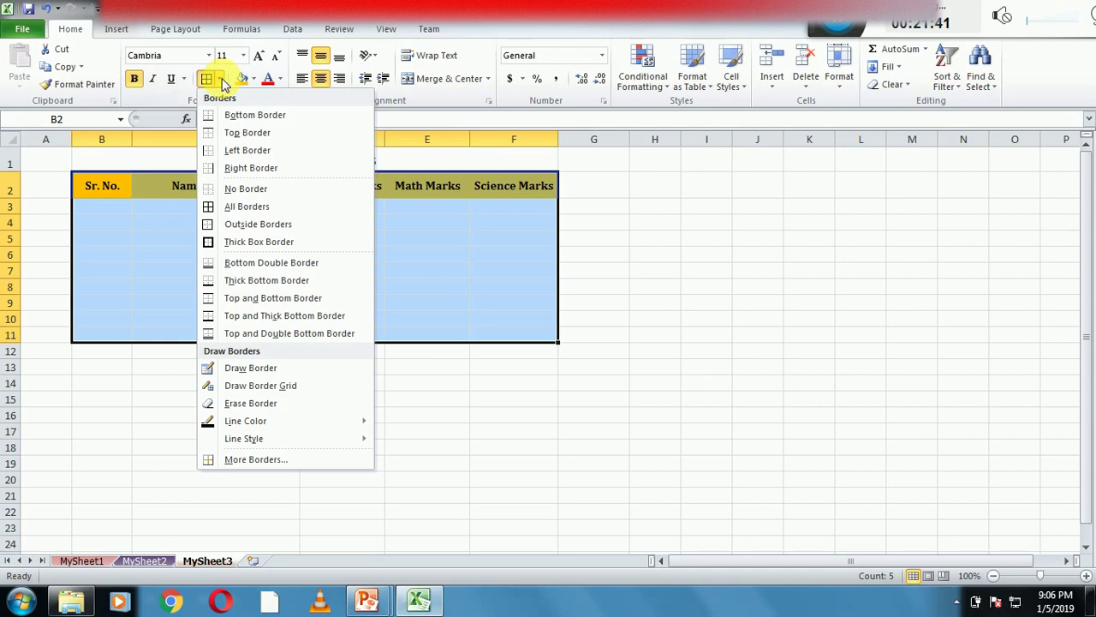
click(244, 206)
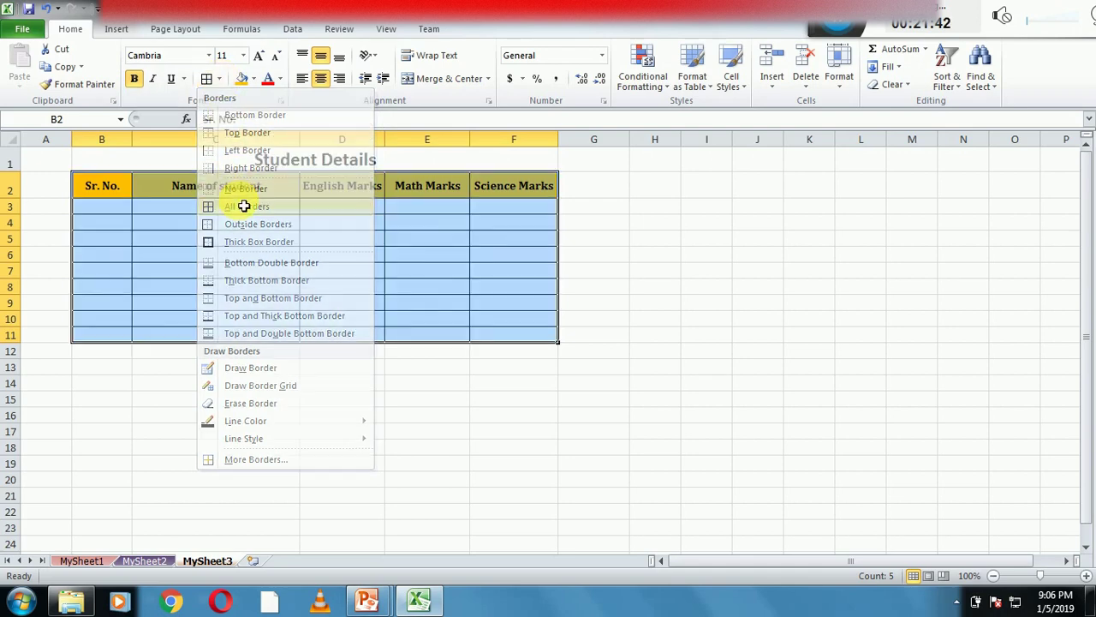
Step: Try No Border and Thick Box Border on B2:F11, then reapply All Borders
click(219, 79)
click(221, 151)
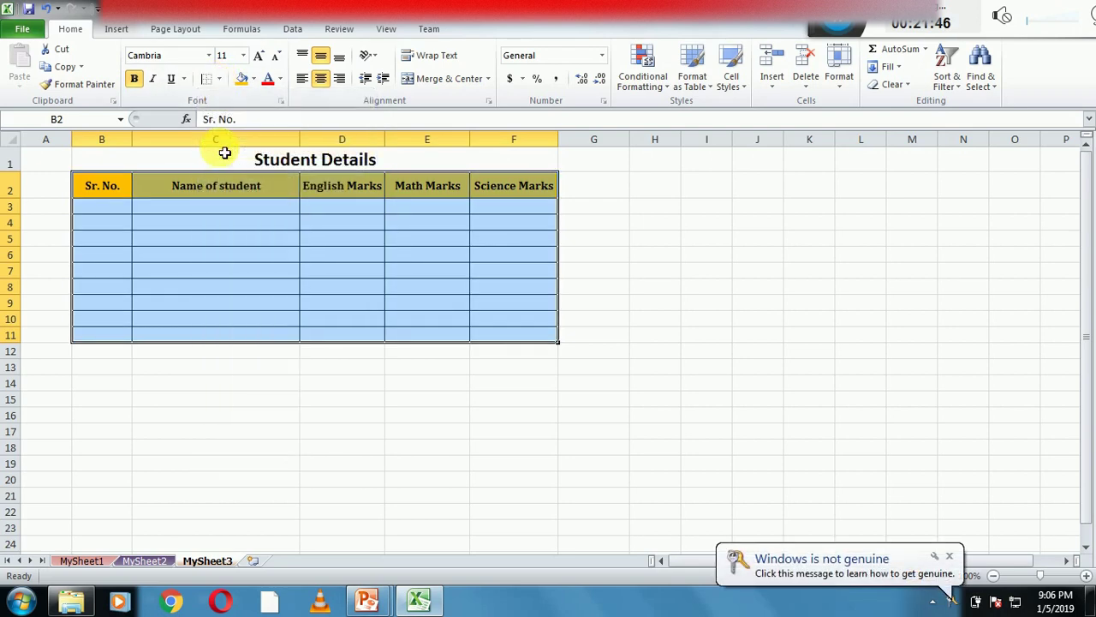
click(221, 80)
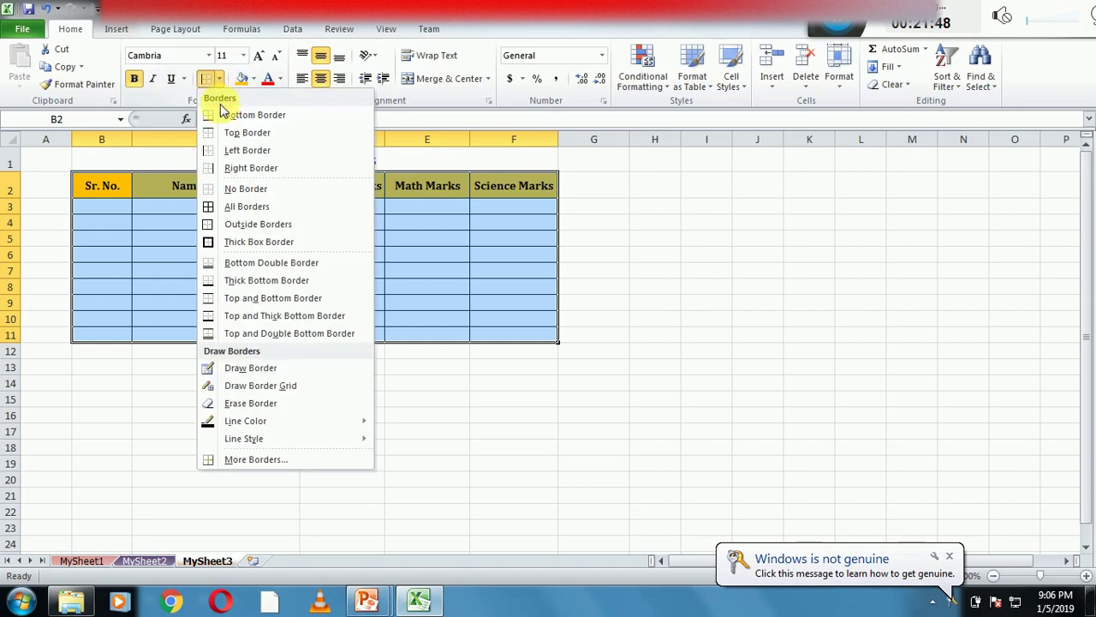
click(231, 189)
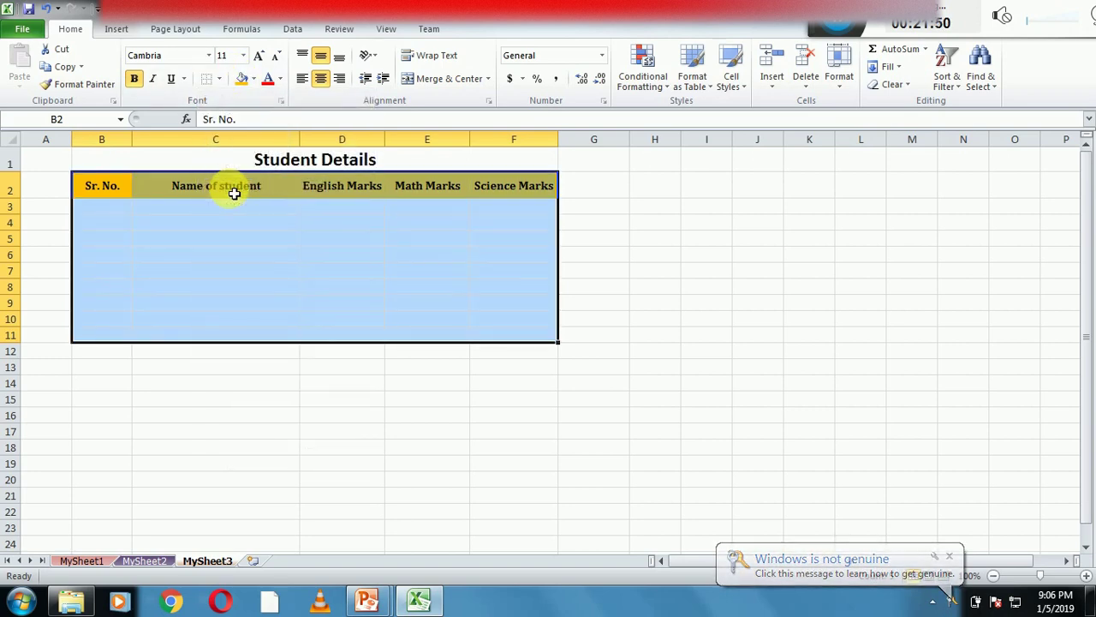
click(221, 80)
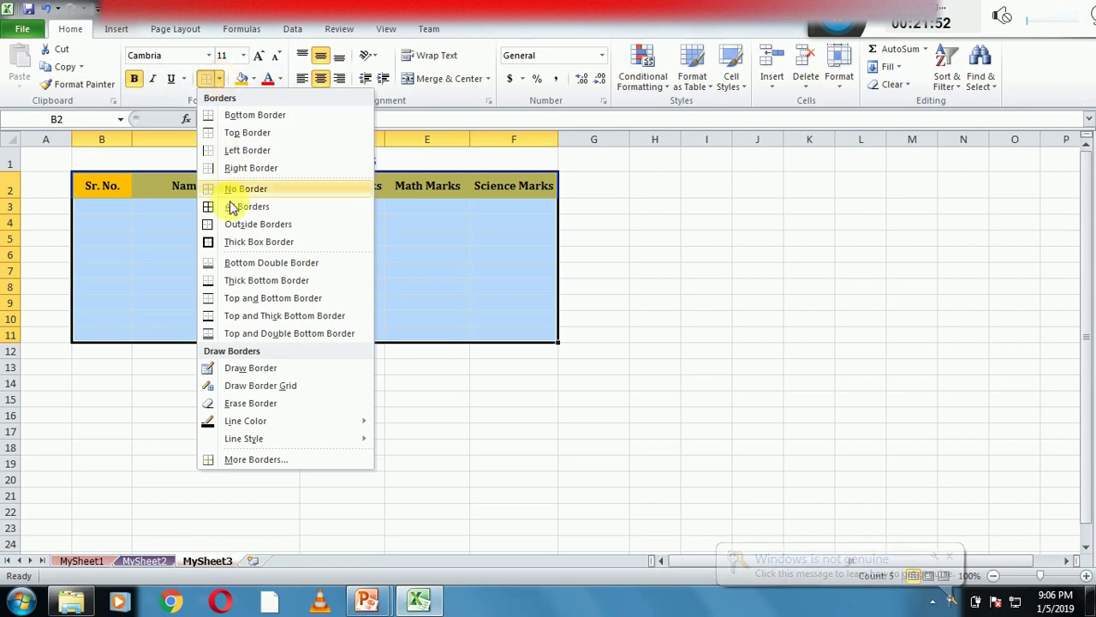
click(236, 249)
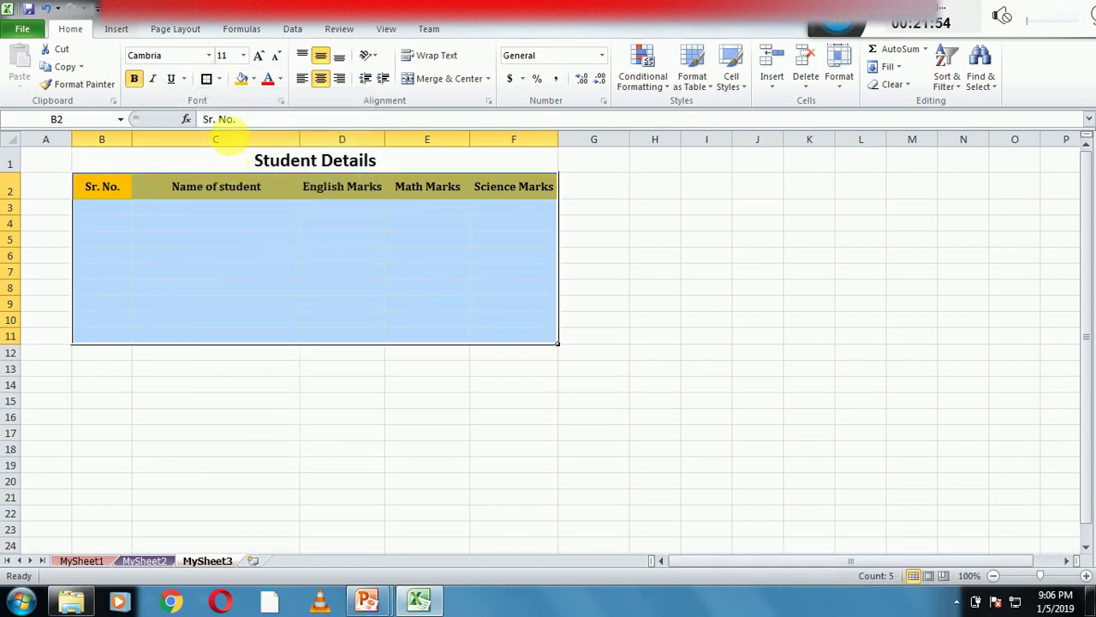
click(220, 80)
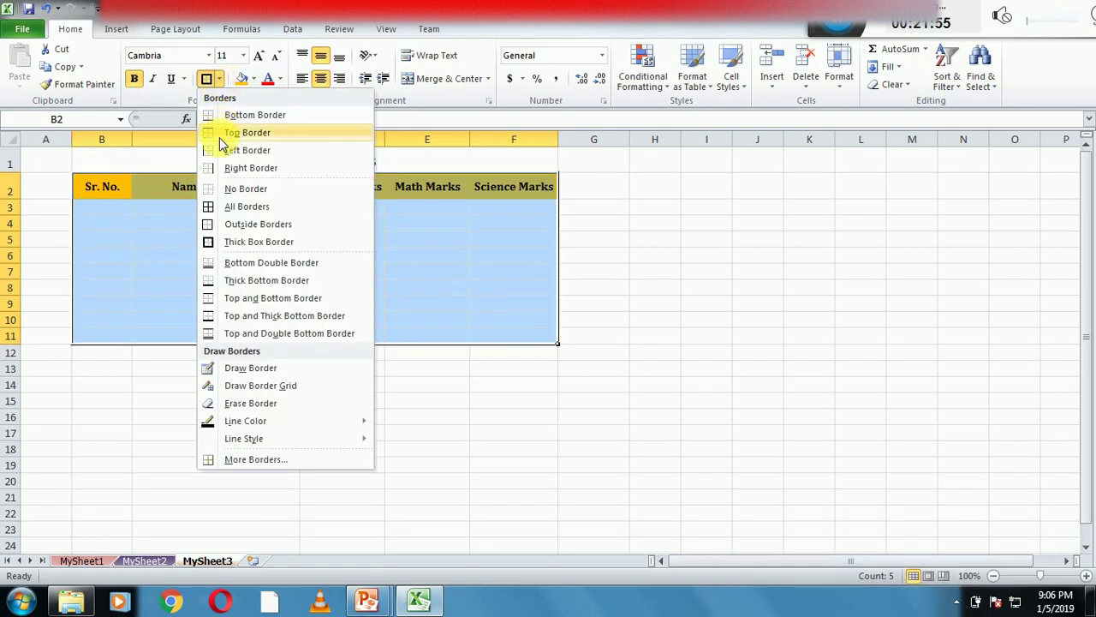
click(228, 211)
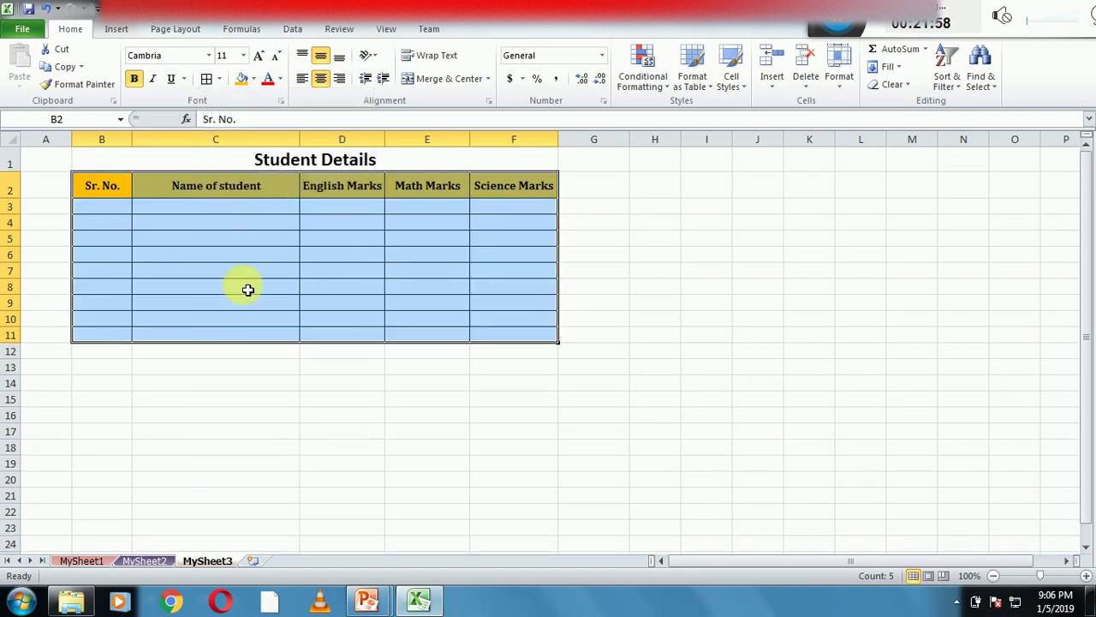
click(262, 386)
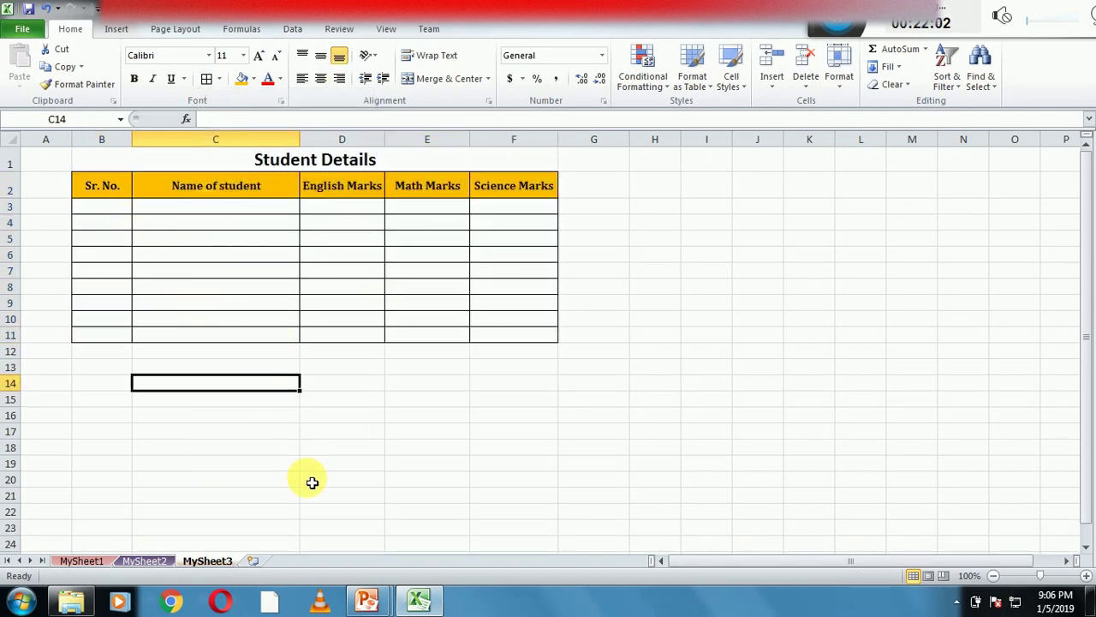
Step: Return to the full-screen PowerPoint Slide Show of Excel topics 21–30 and show the Start menu
mouse_move(367, 597)
click(434, 521)
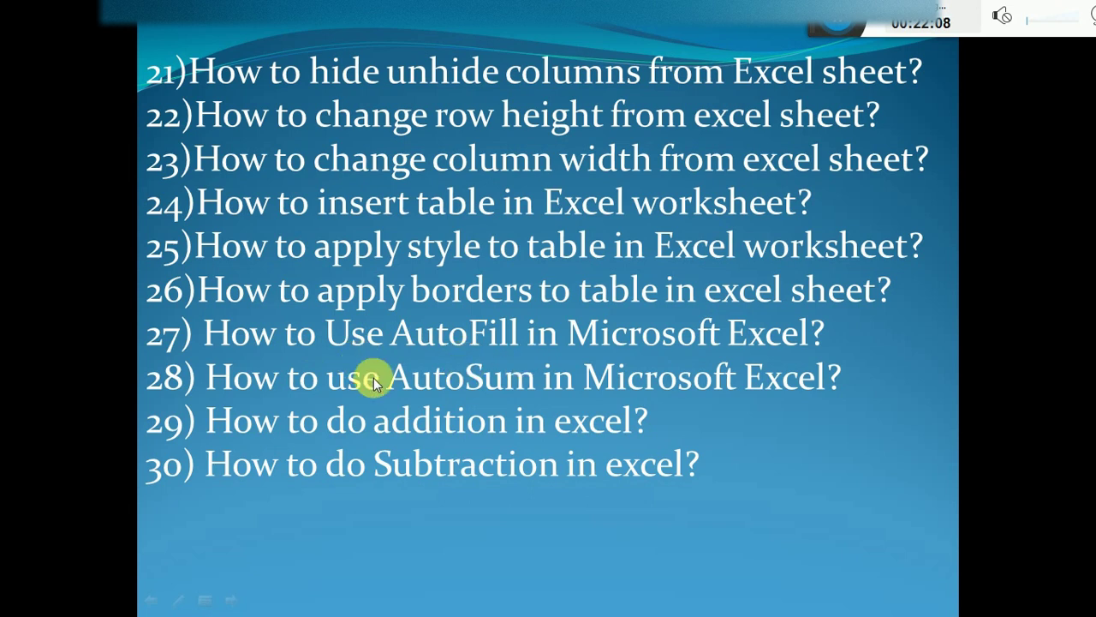
key(super)
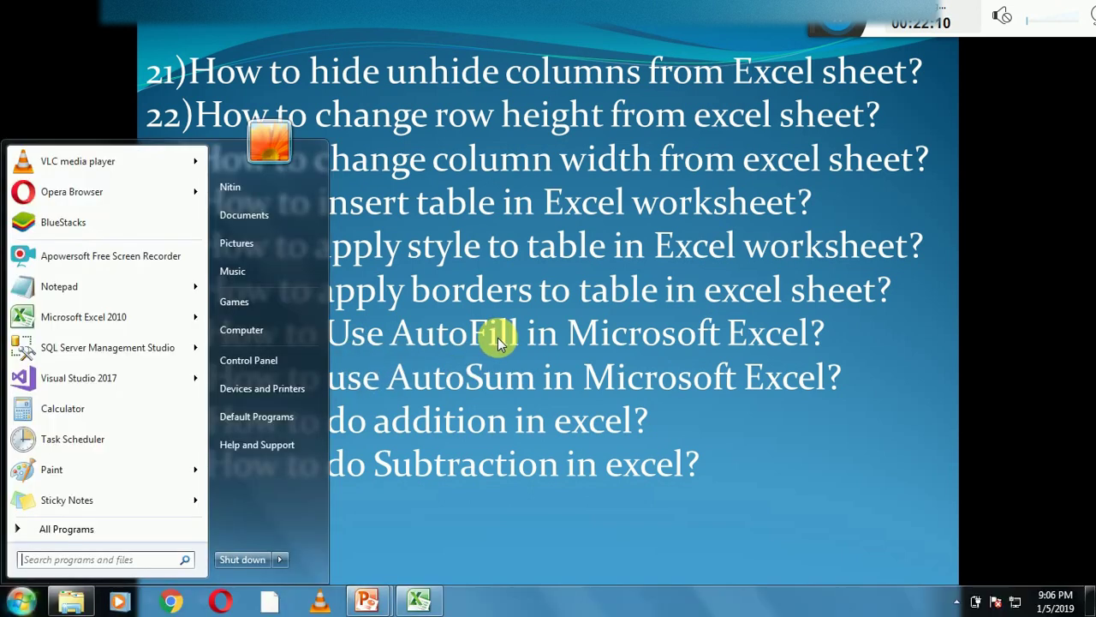
Step: Enter 1 and 2 in B3:B4 and extend the Sr. No. series down the column
click(420, 599)
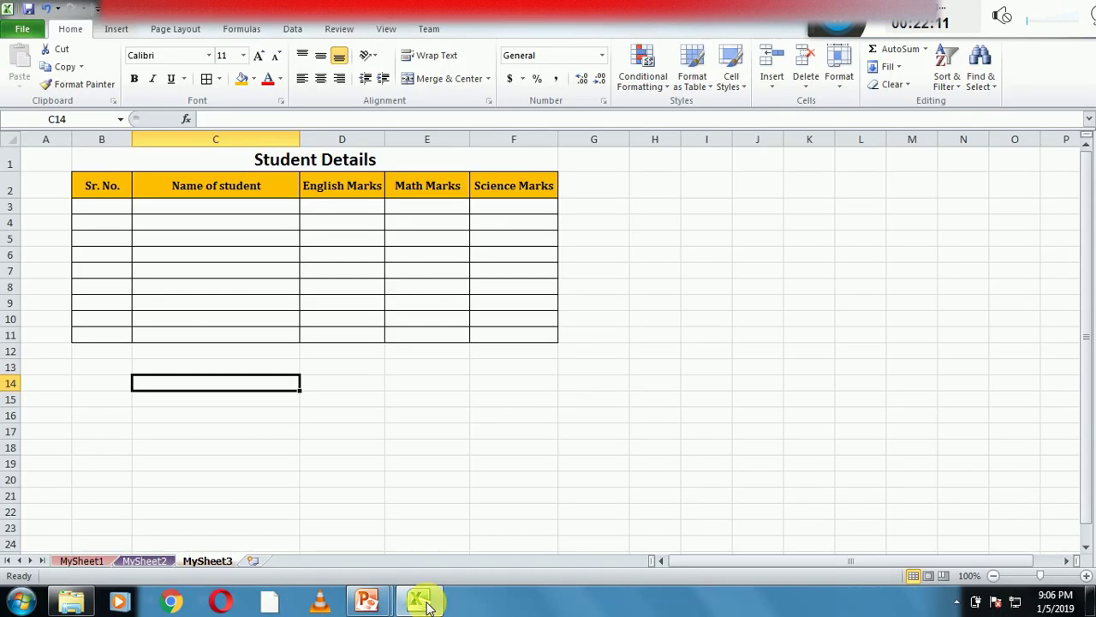
click(119, 212)
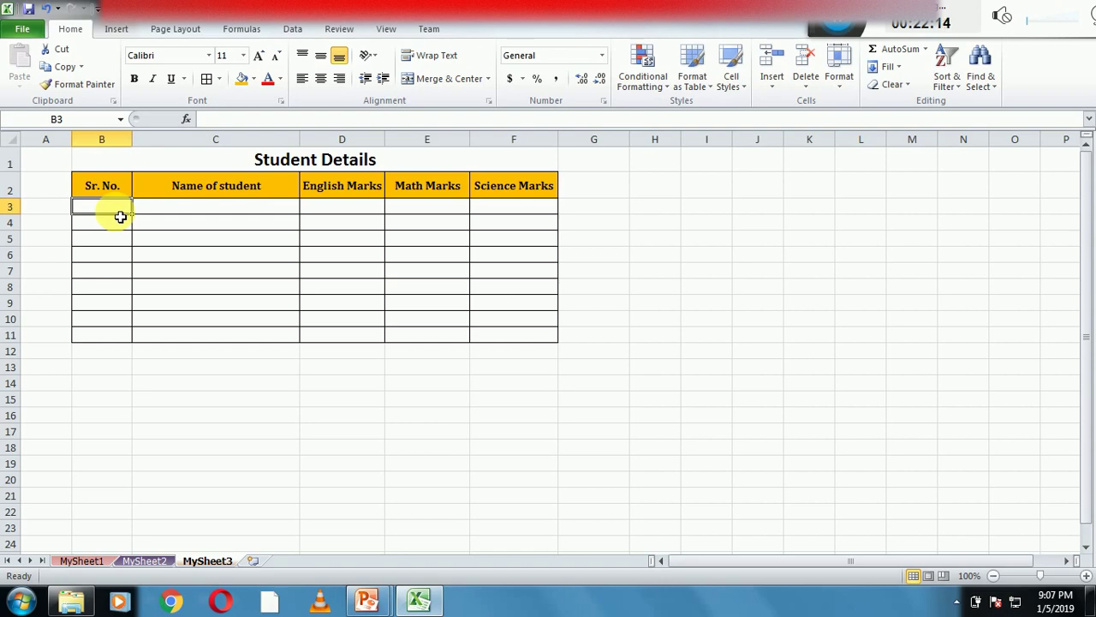
text(1)
key(Return)
text(2)
key(Return)
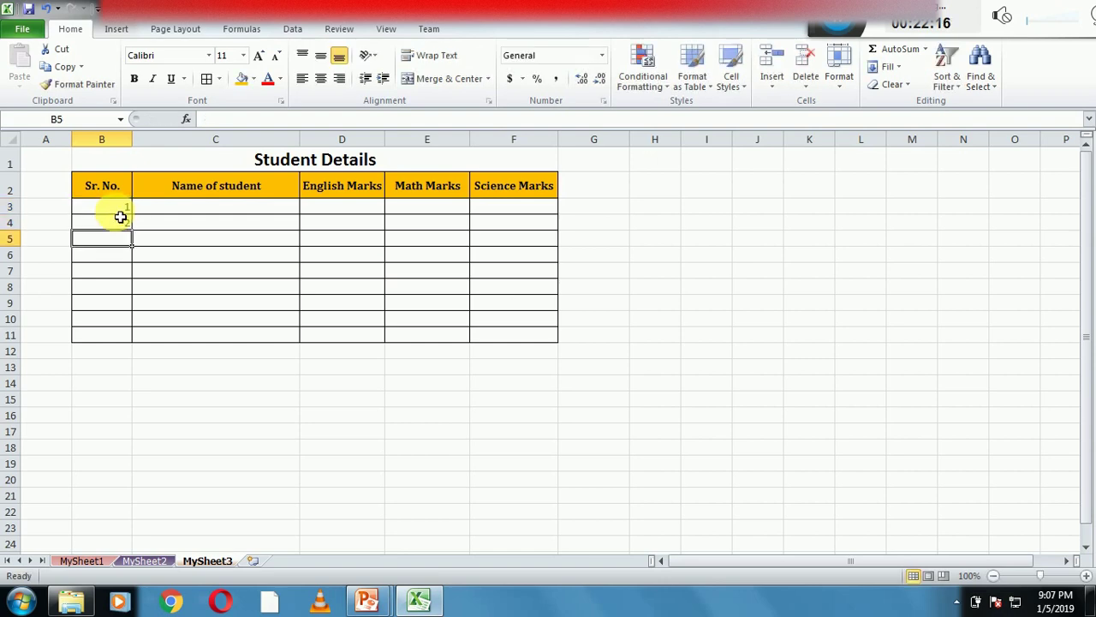
click(121, 214)
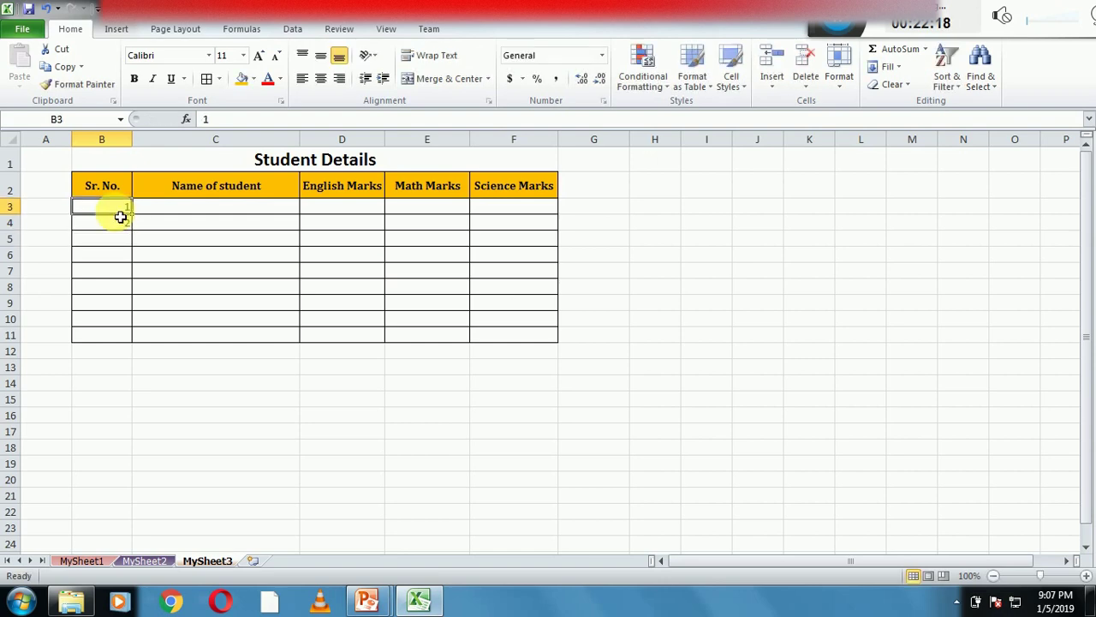
mouse_move(120, 216)
mouse_down()
mouse_move(139, 285)
mouse_move(139, 362)
mouse_up()
click(184, 352)
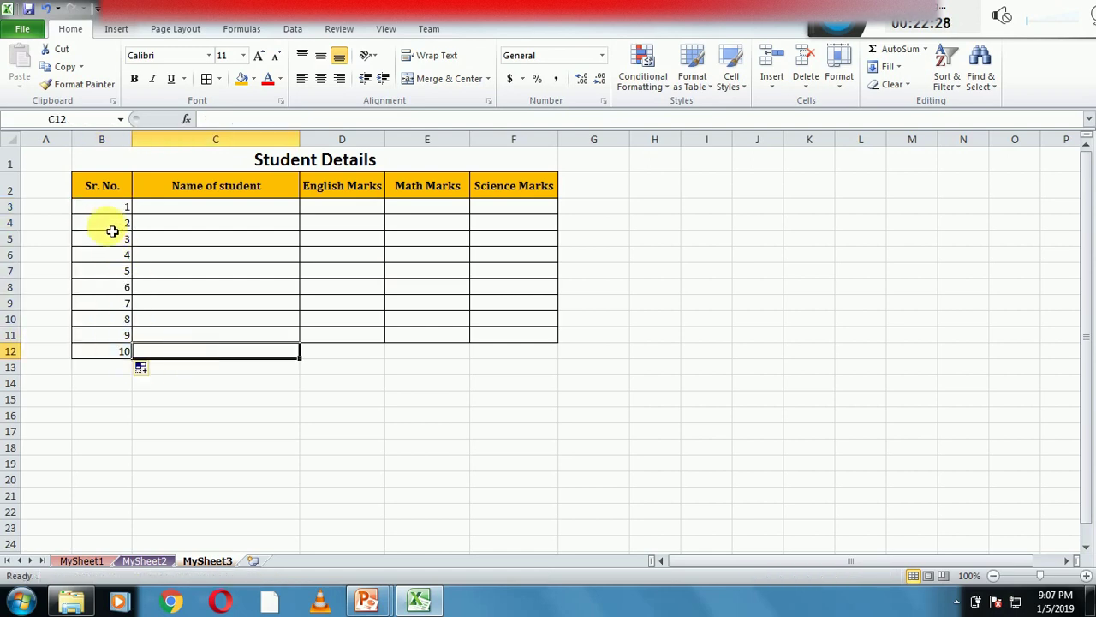
Step: Centre the table body rows 3–12 and give every cell, including row 12, borders
mouse_move(99, 205)
mouse_down()
mouse_move(112, 351)
mouse_move(549, 355)
mouse_up()
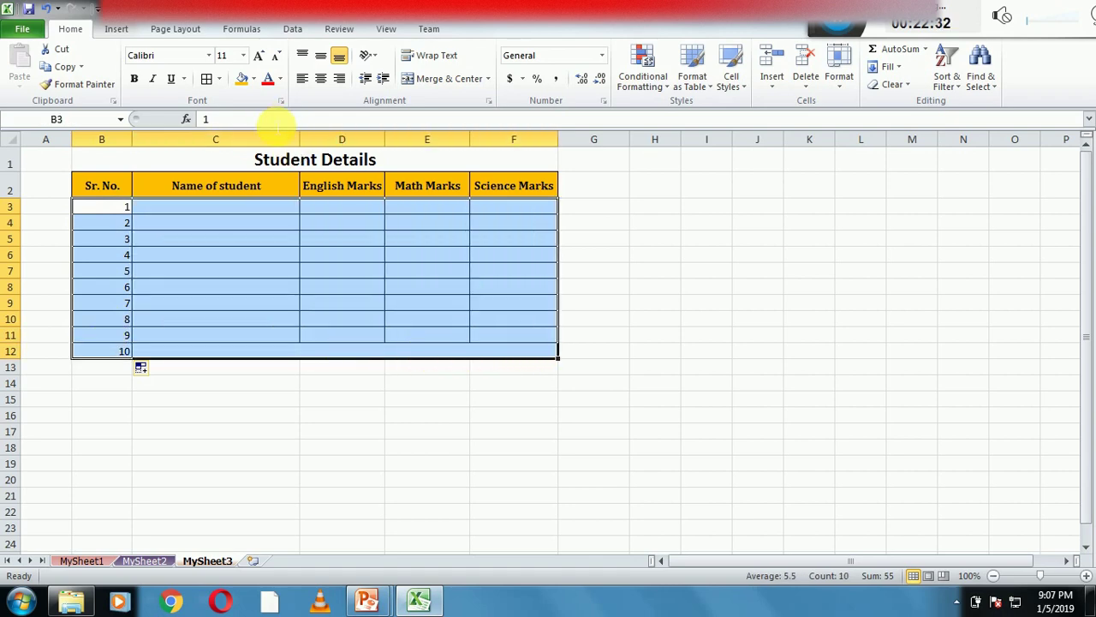
click(316, 81)
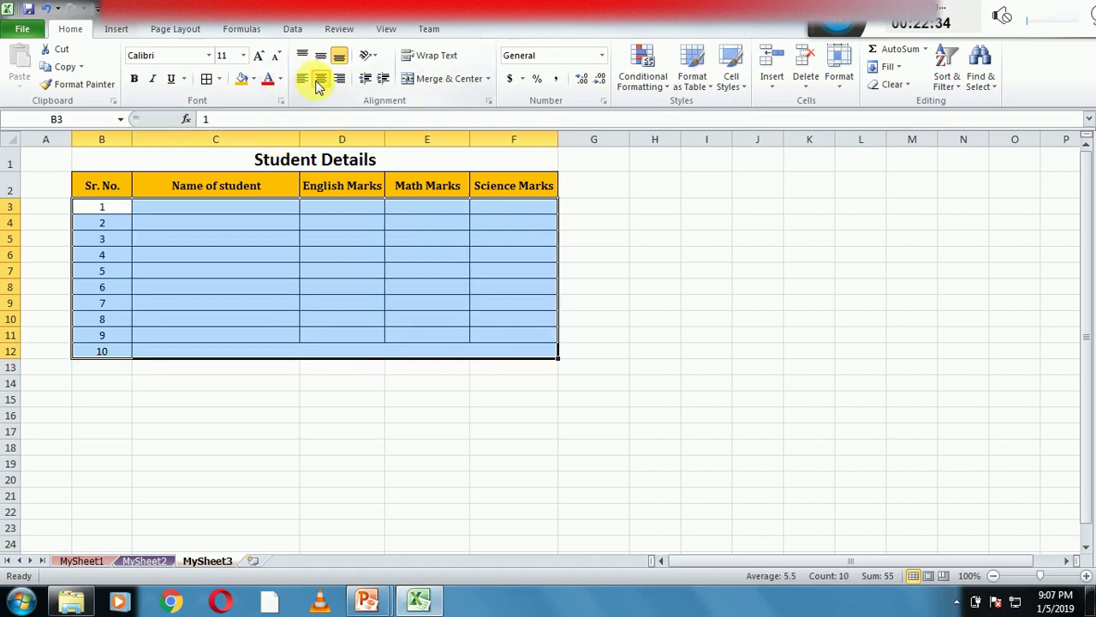
click(221, 302)
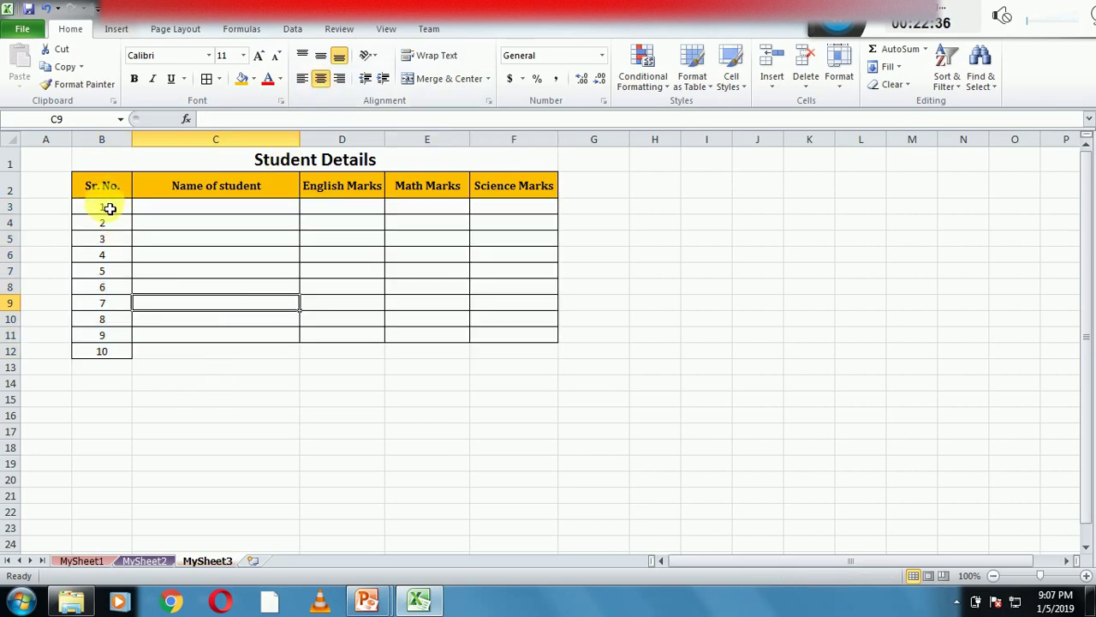
drag(110, 208, 509, 357)
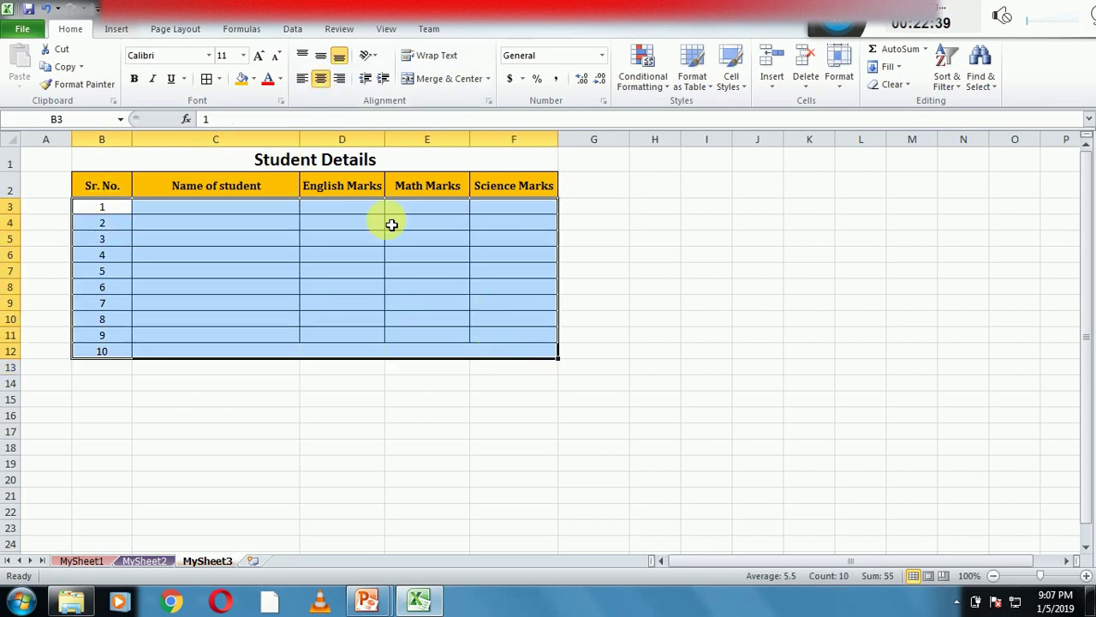
click(208, 85)
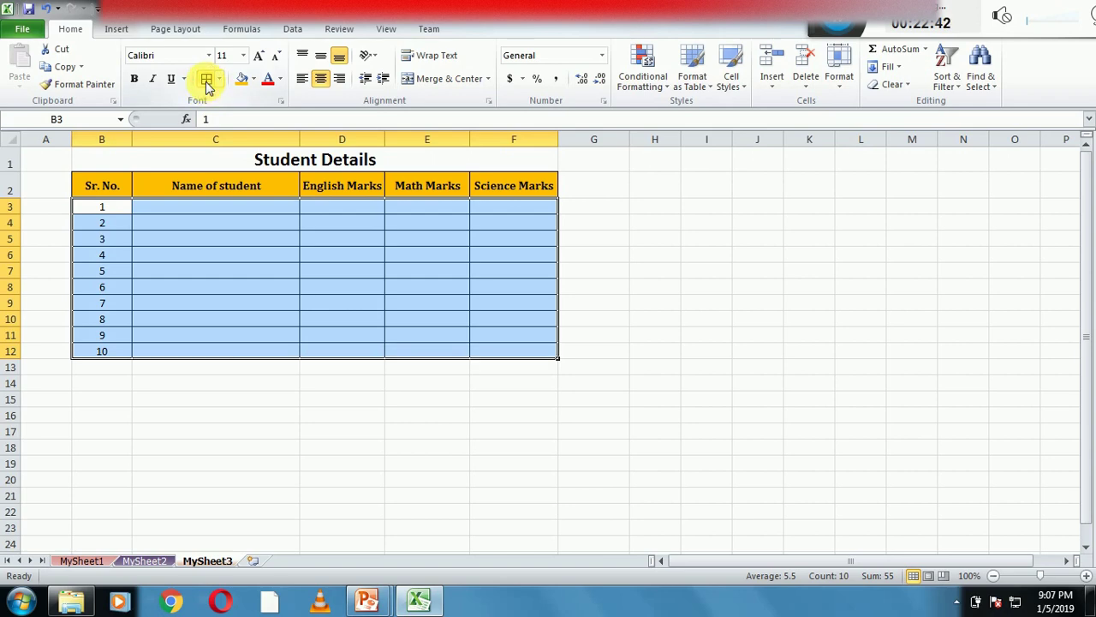
click(147, 255)
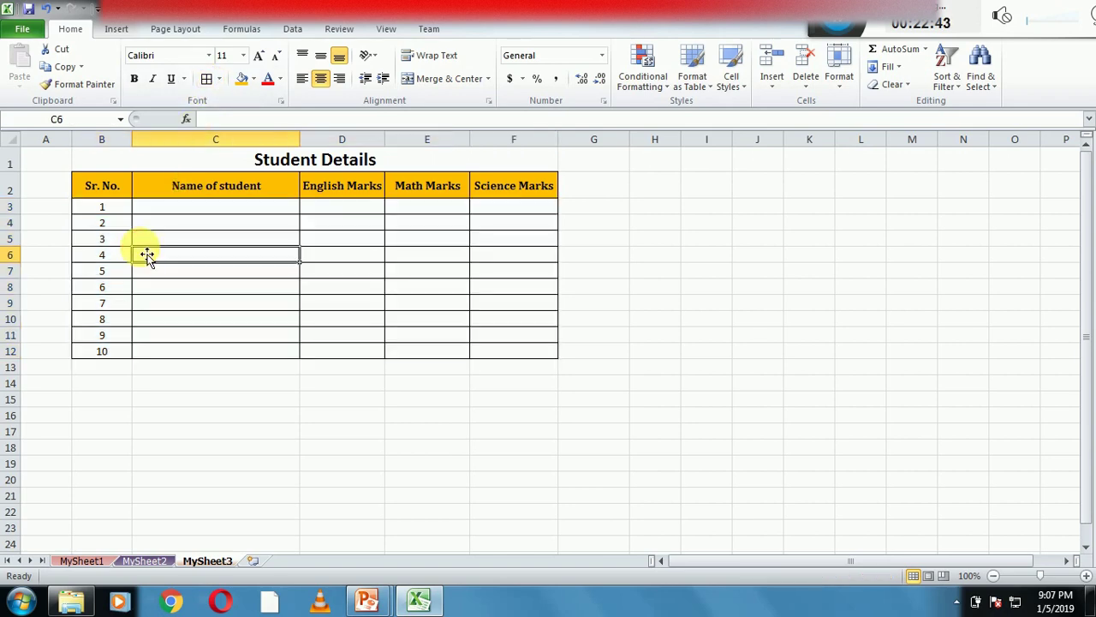
Step: Clear the serial numbers, re-enter 1 and 2, and refill B3:B12 with 1 through 10
click(116, 210)
key(shift+Down)
key(shift+Down)
key(shift+Down)
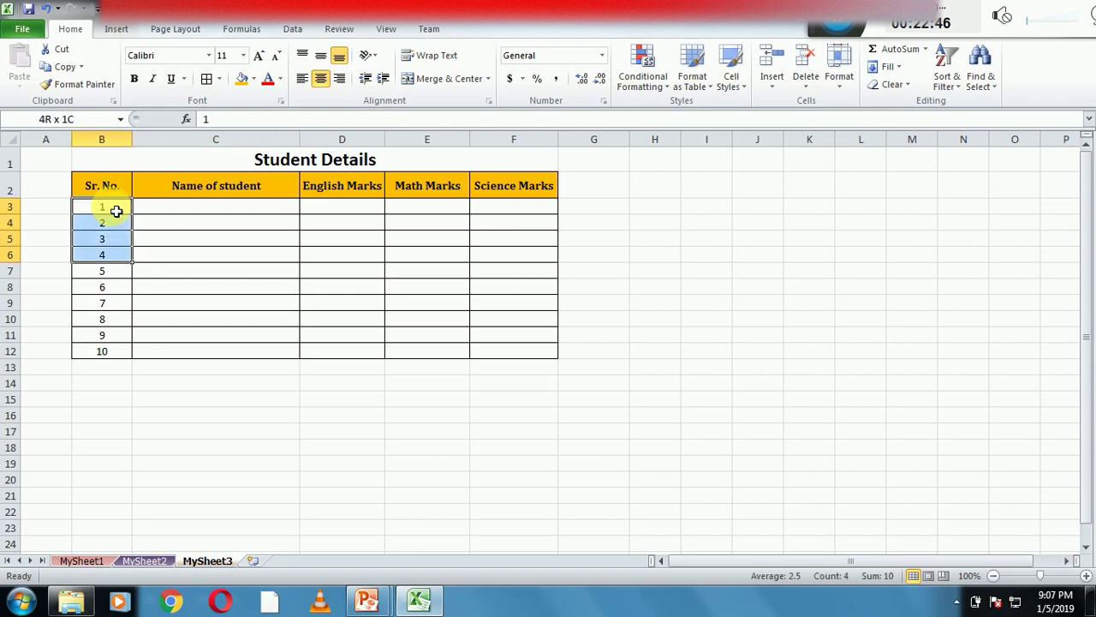
key(shift+Down)
key(shift+Down)
key(shift+Down)
key(shift+Down)
key(shift+Down)
key(Delete)
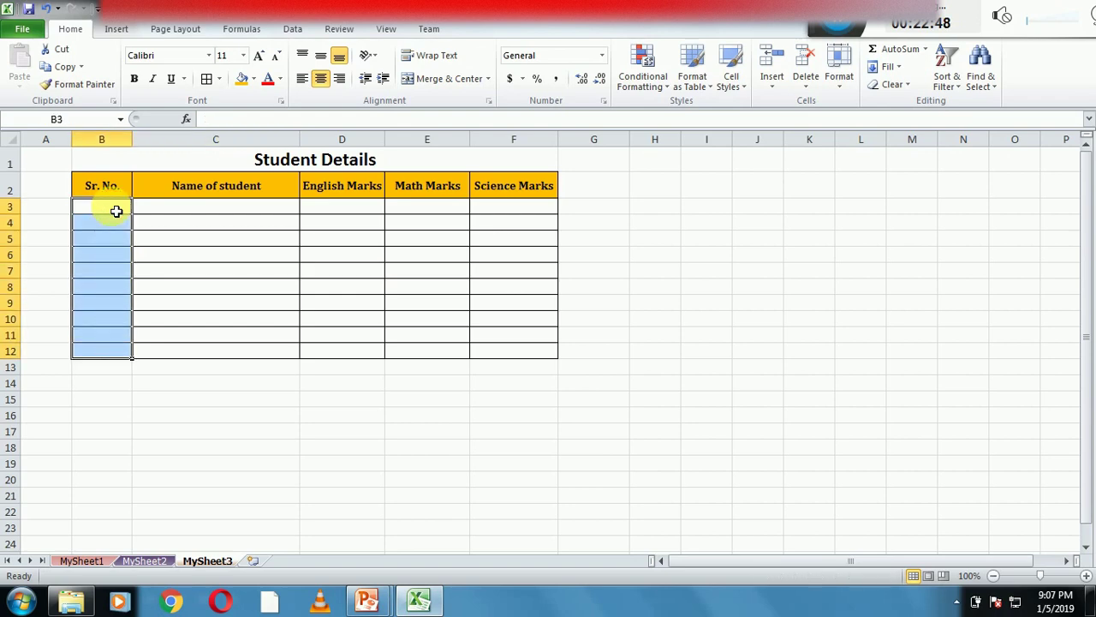
click(117, 211)
text(1)
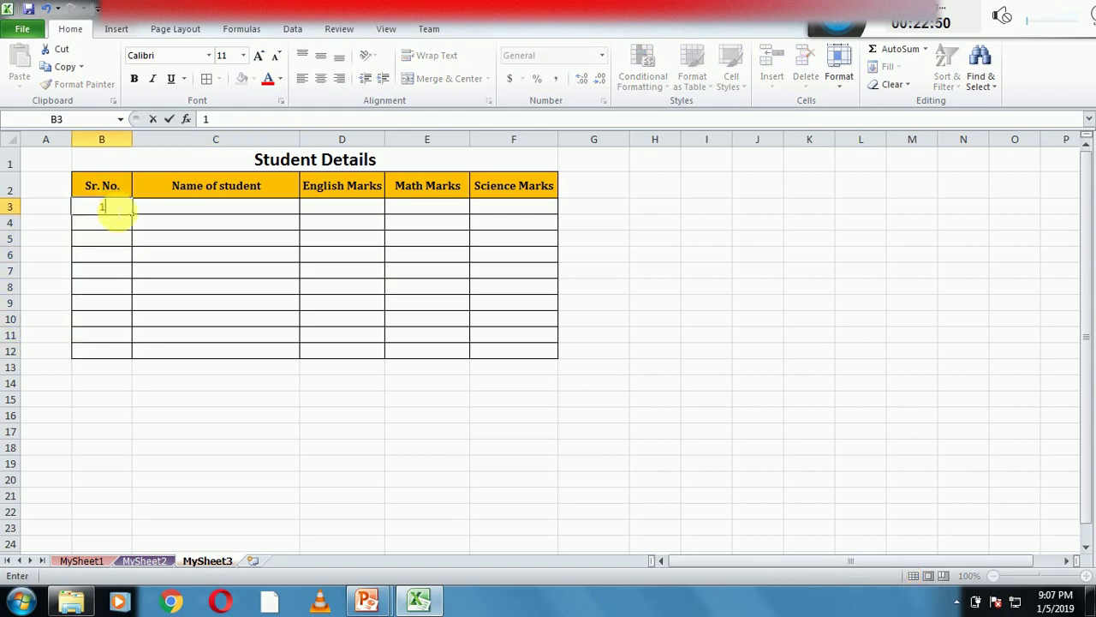
key(Return)
text(2)
key(ctrl+Return)
drag(117, 211, 116, 221)
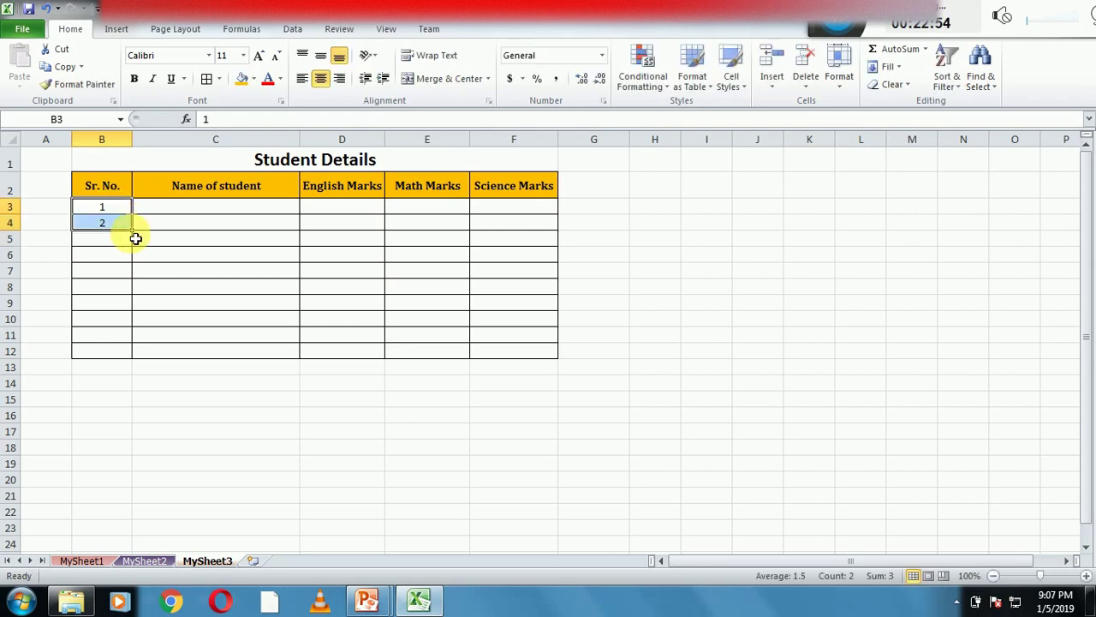
drag(131, 230, 140, 351)
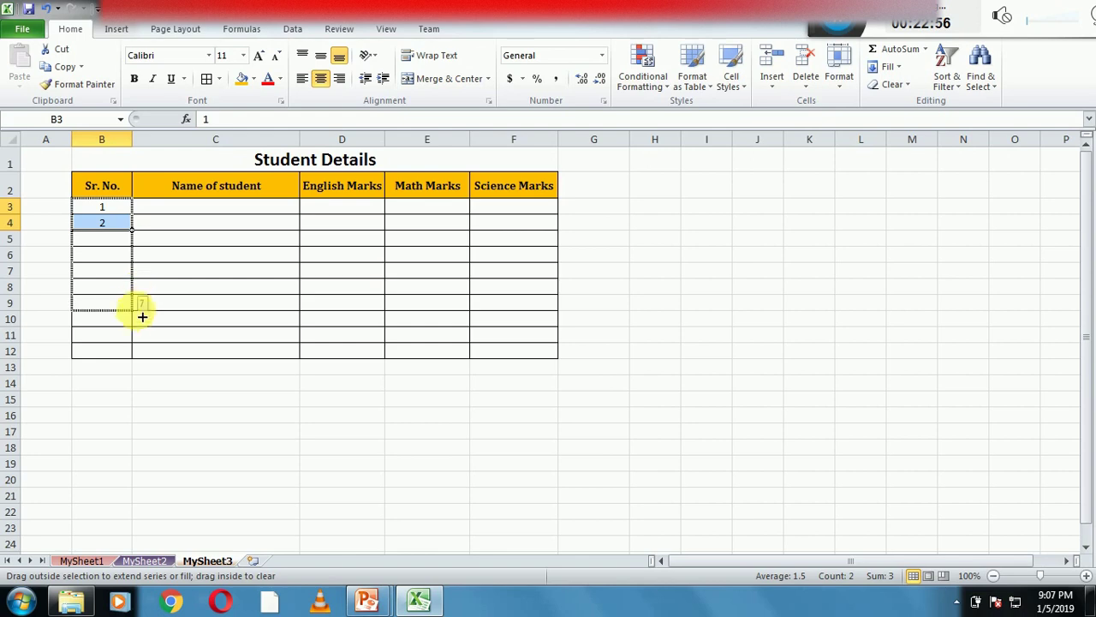
drag(140, 358, 140, 360)
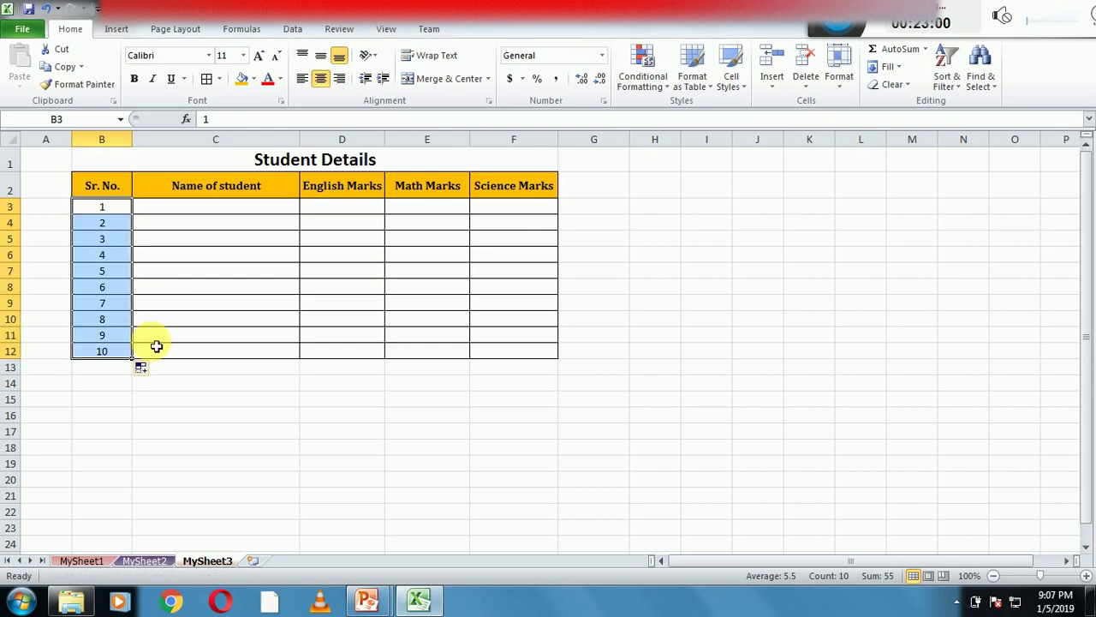
click(150, 338)
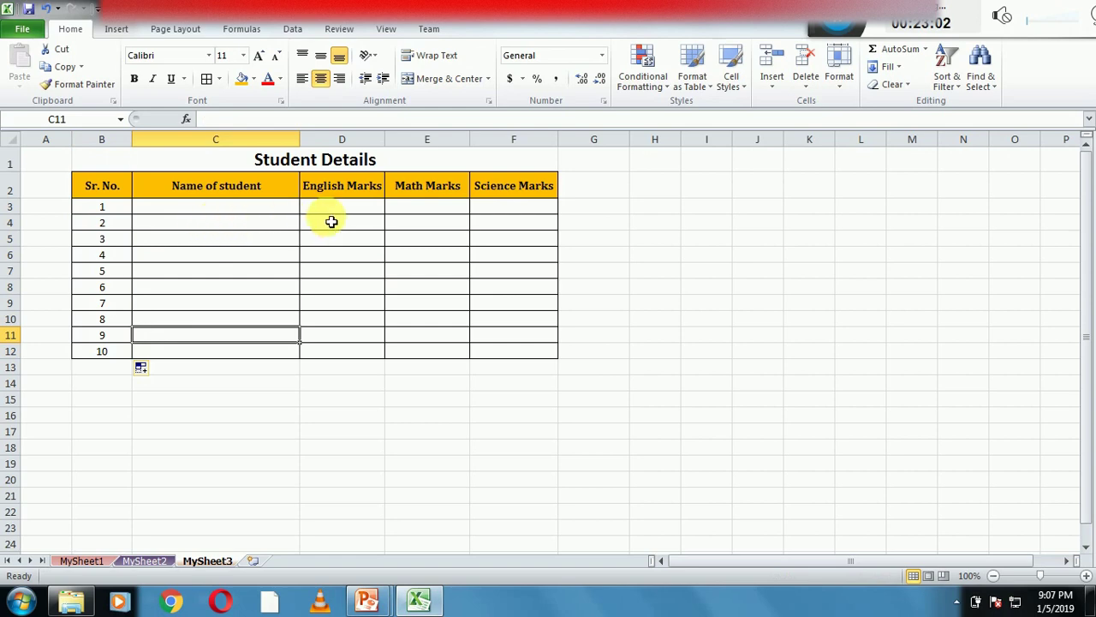
Step: Pick cell G3, then reselect the serial numbers 1 to 10 in column B
click(596, 212)
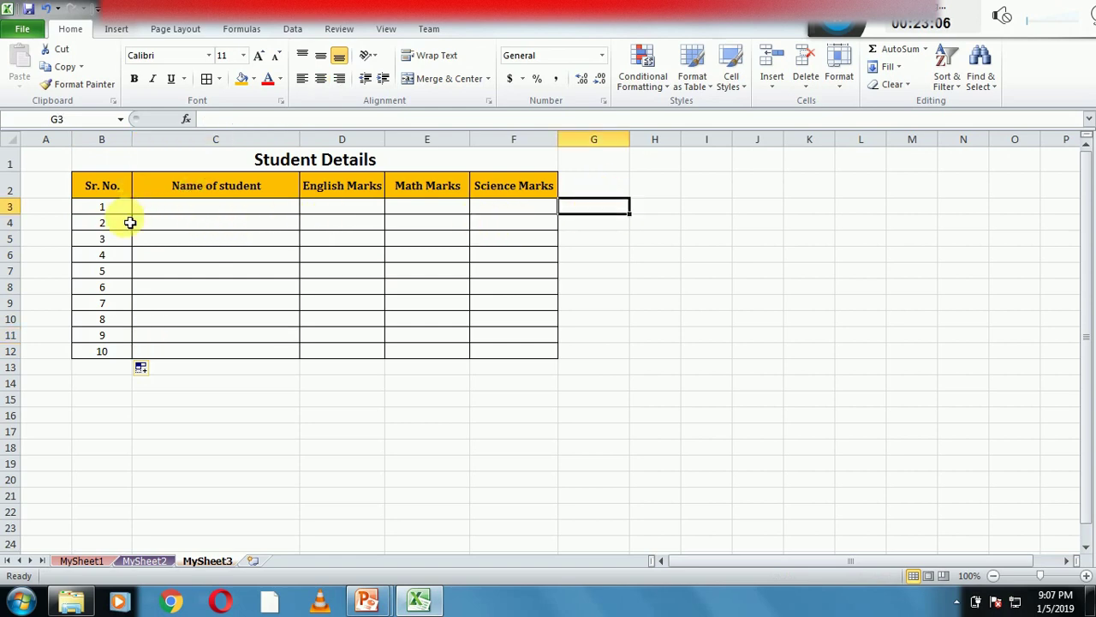
drag(110, 211, 122, 354)
click(165, 351)
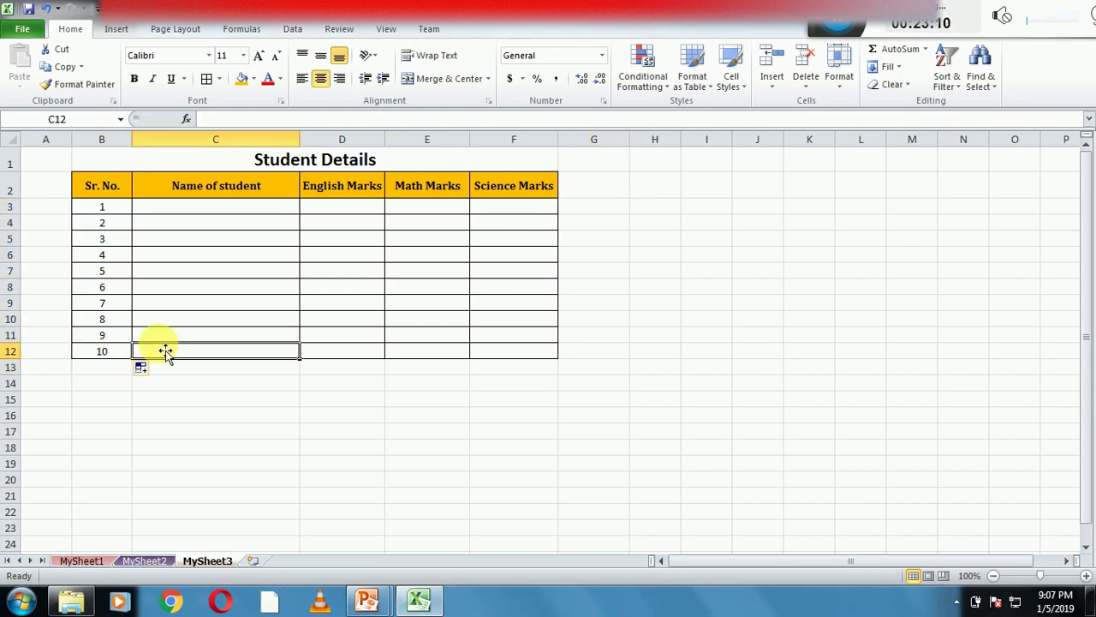
click(595, 213)
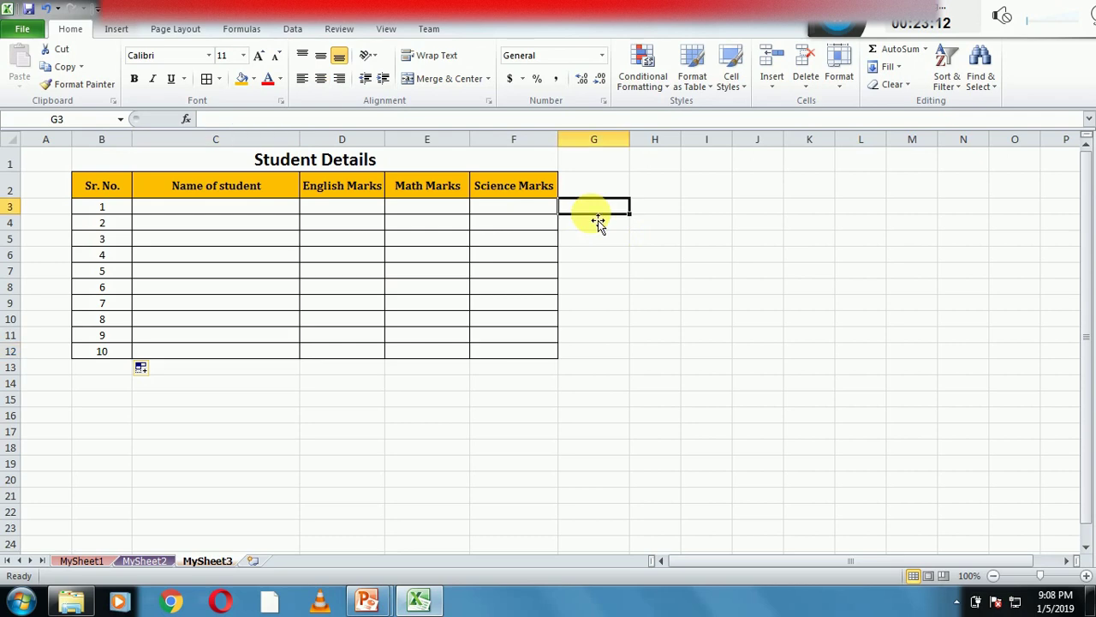
text(a)
key(BackSpace)
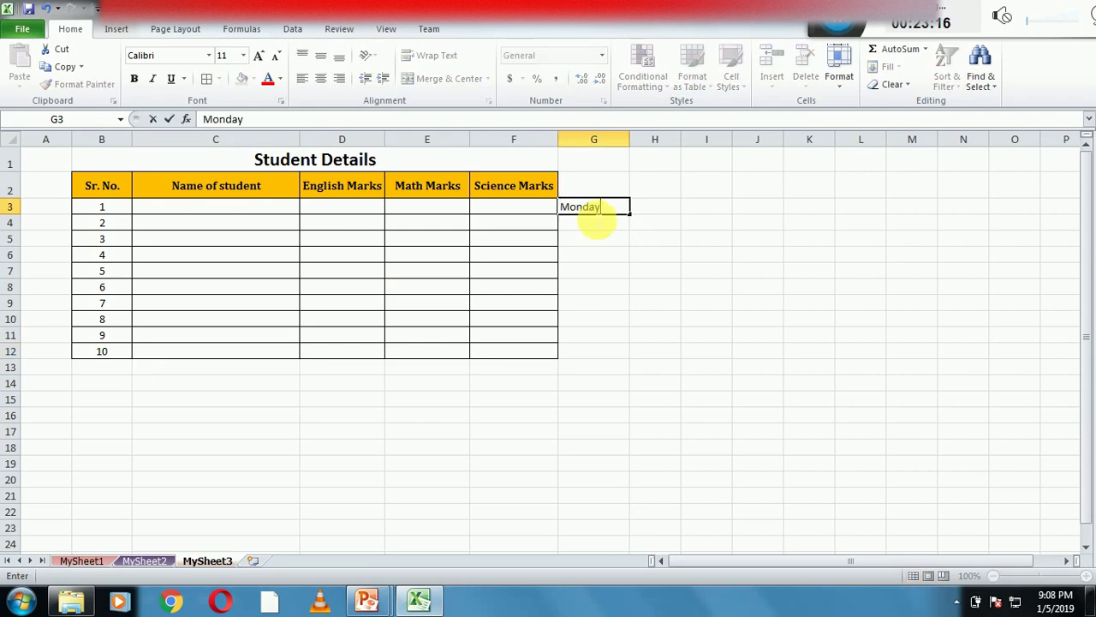
key(Return)
text(Tuesday)
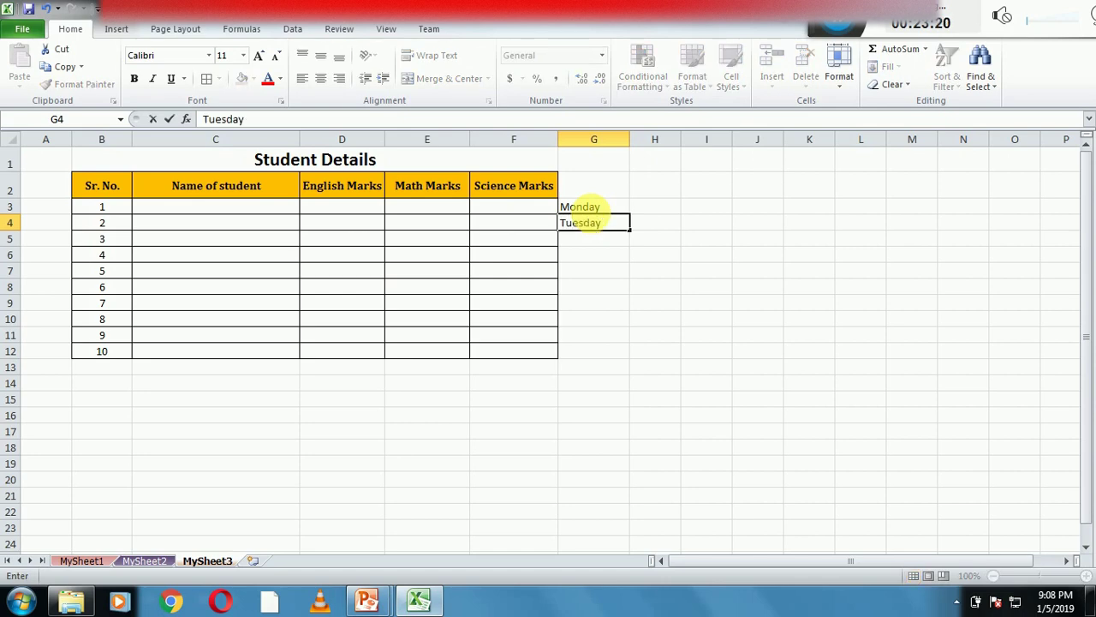
key(Return)
click(593, 211)
mouse_move(594, 219)
mouse_down()
mouse_move(637, 287)
mouse_move(638, 343)
mouse_move(635, 318)
mouse_up()
click(664, 302)
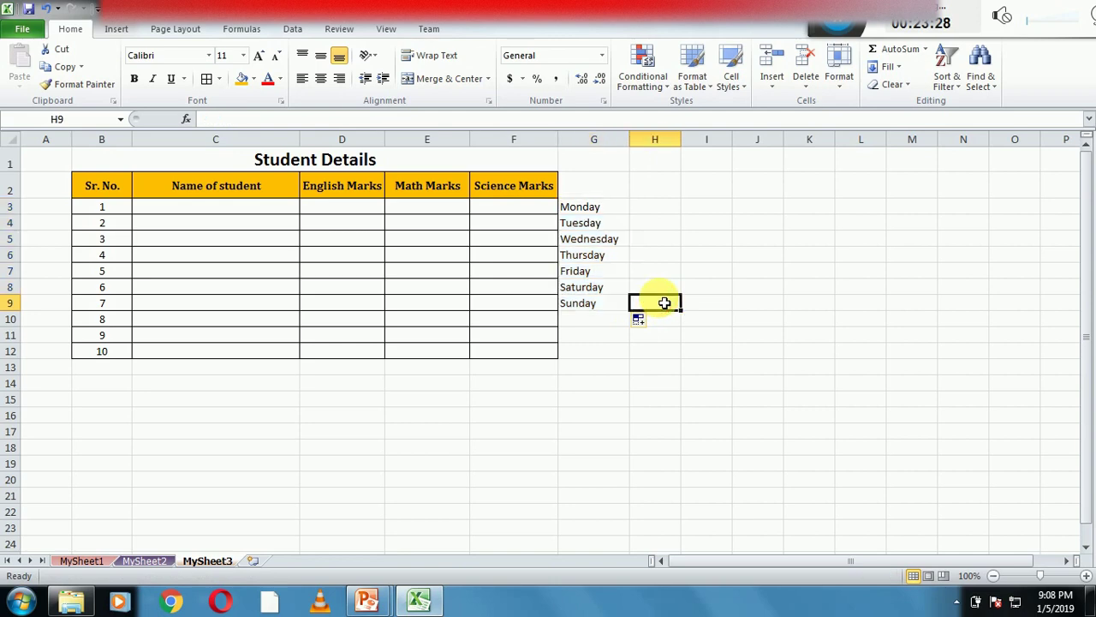
mouse_move(595, 208)
mouse_down()
mouse_move(602, 326)
mouse_move(607, 317)
mouse_up()
key(Delete)
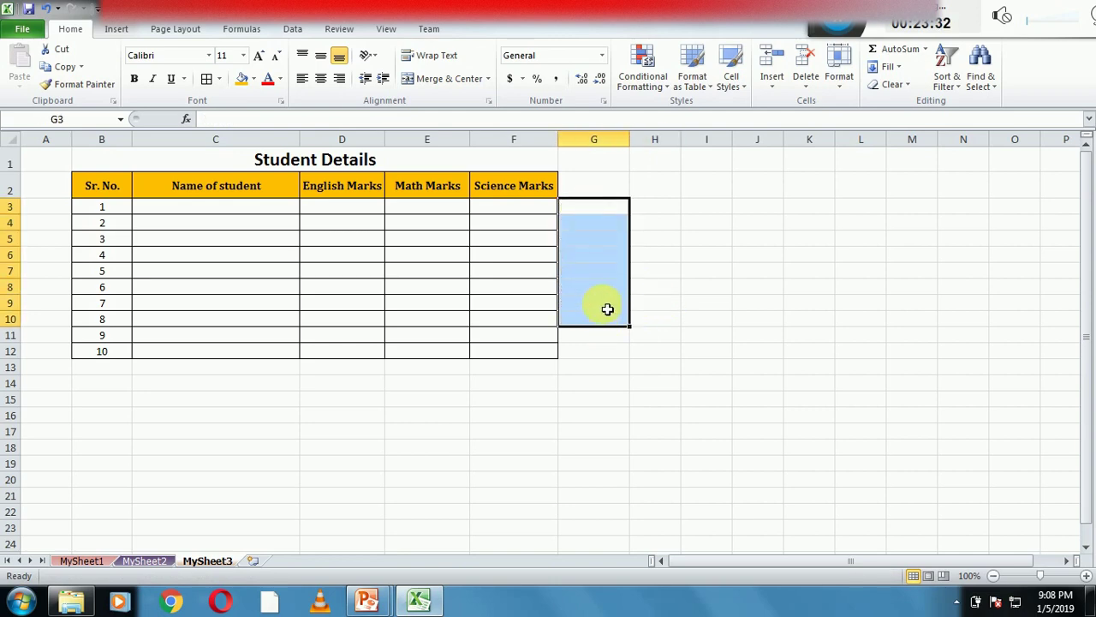
click(611, 209)
text(Ja)
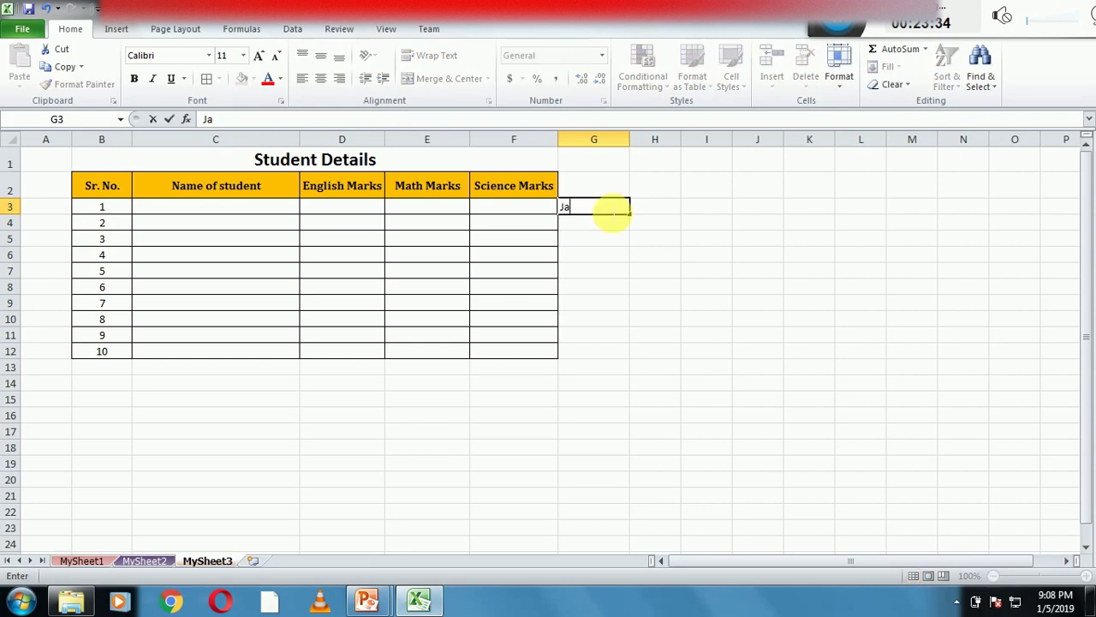
text(nua)
text(ry)
key(Return)
text(Fe)
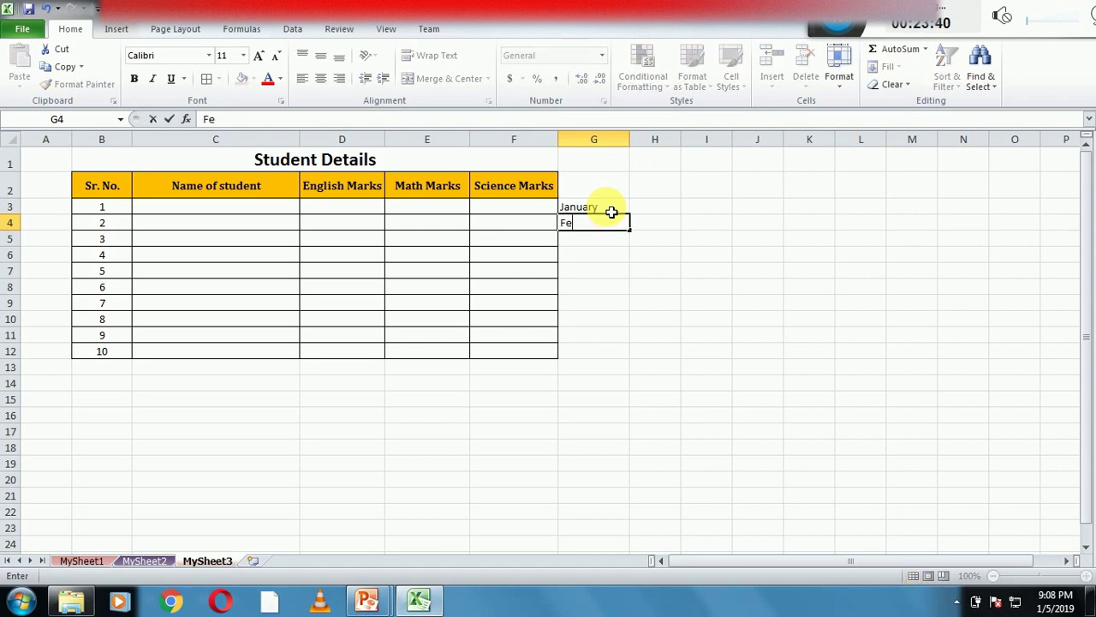
text(brua)
text(ry)
key(Return)
mouse_move(612, 212)
mouse_down()
mouse_move(639, 360)
mouse_move(634, 392)
mouse_up()
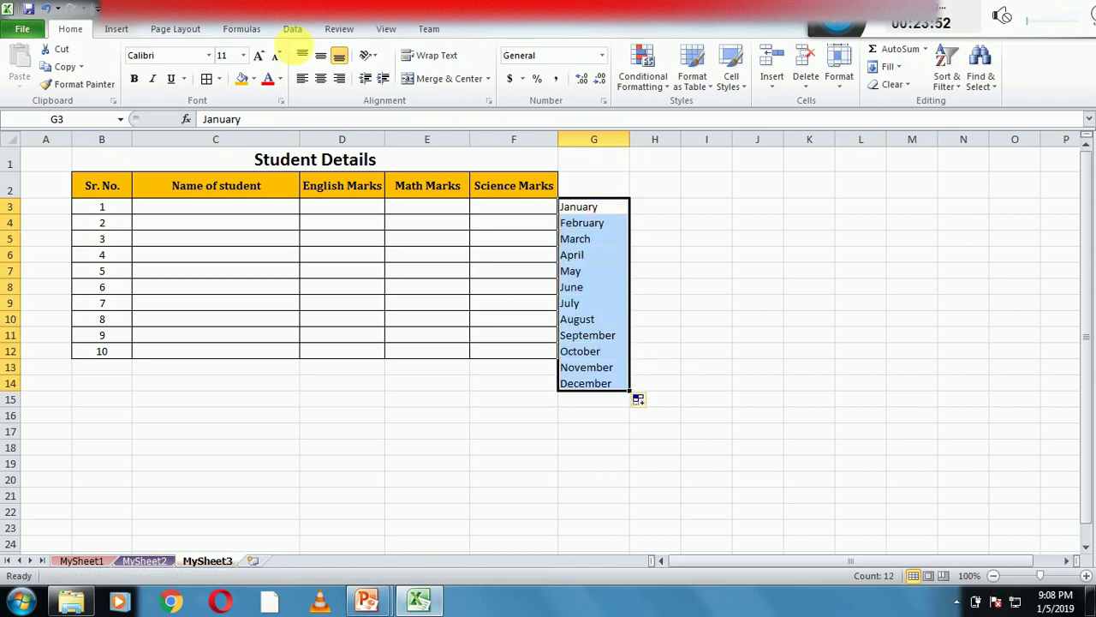
click(322, 79)
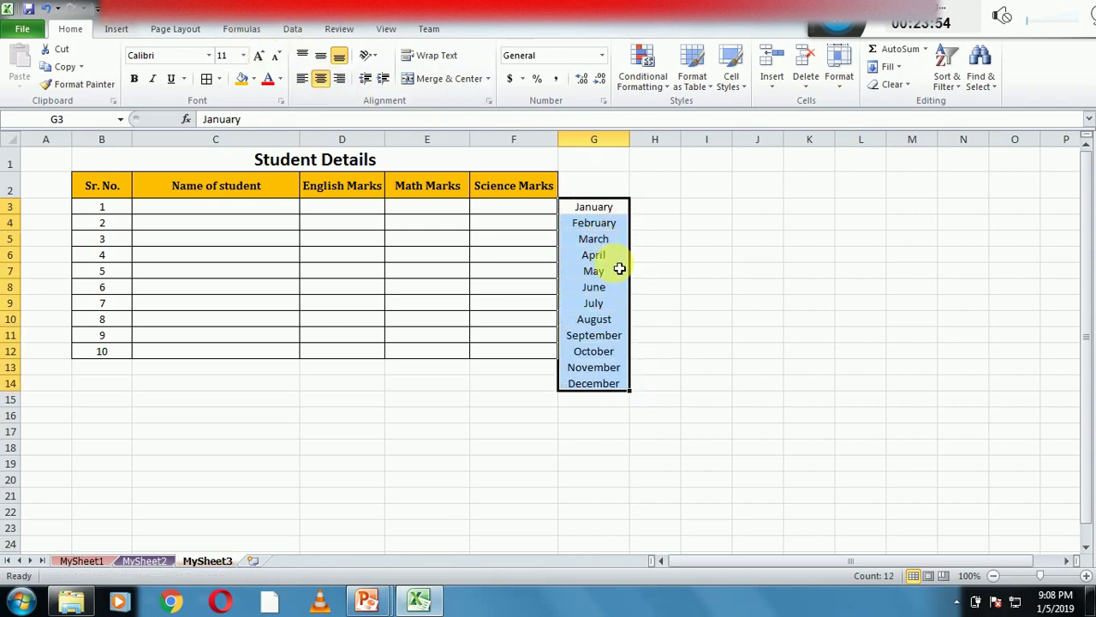
key(ctrl+z)
key(ctrl+z)
key(ctrl+z)
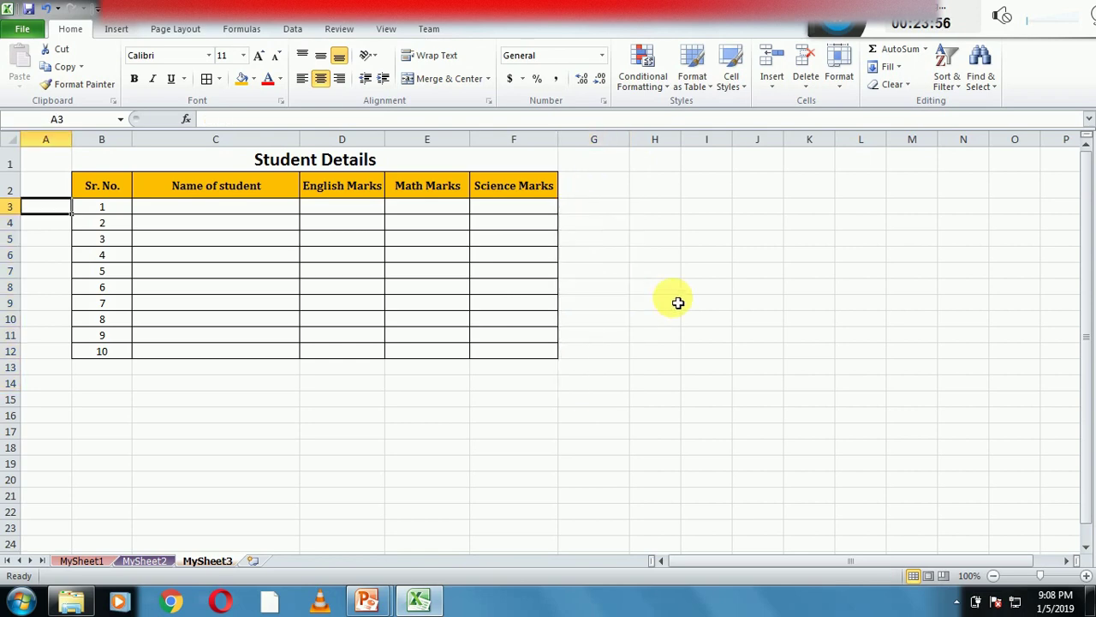
click(677, 302)
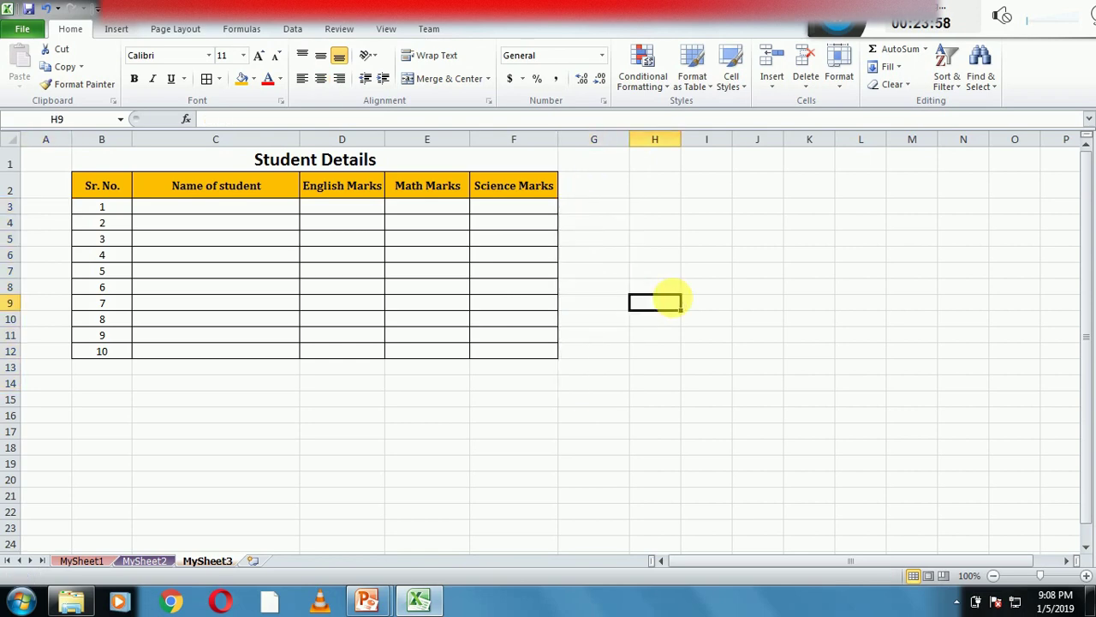
mouse_move(371, 606)
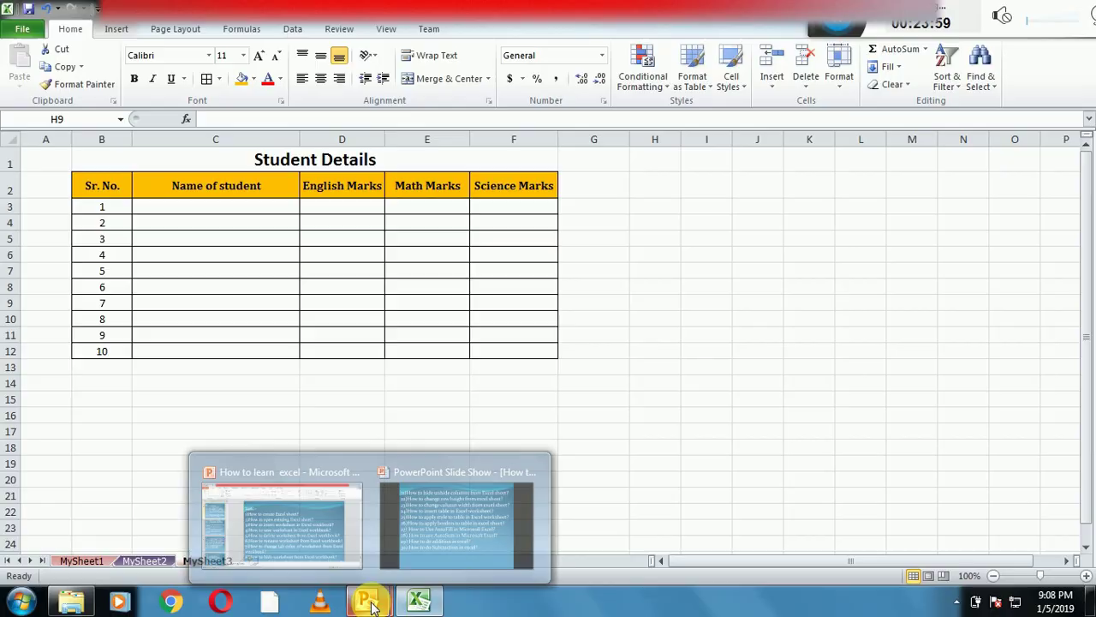
click(462, 535)
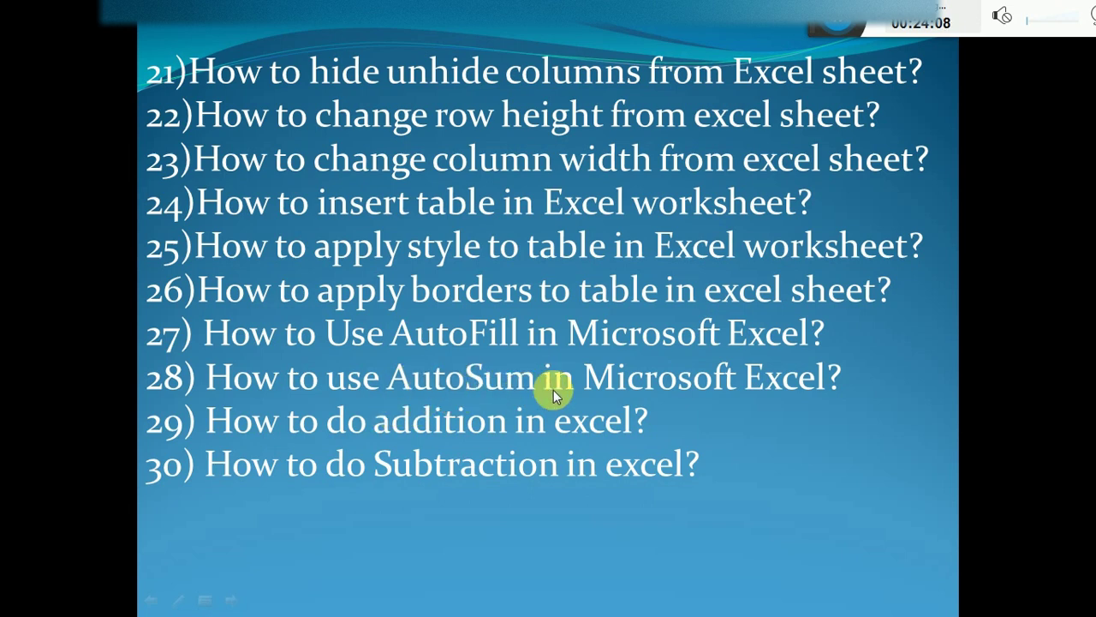
key(super)
click(420, 599)
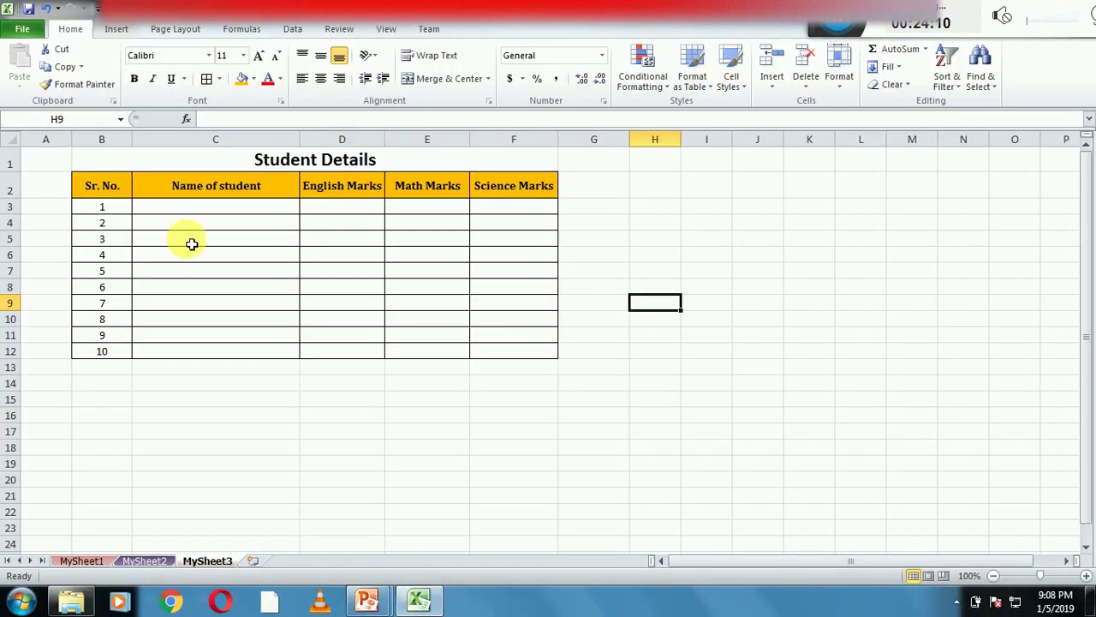
Step: Enter the first seven student names into the Name of student column, C3:C9
click(176, 212)
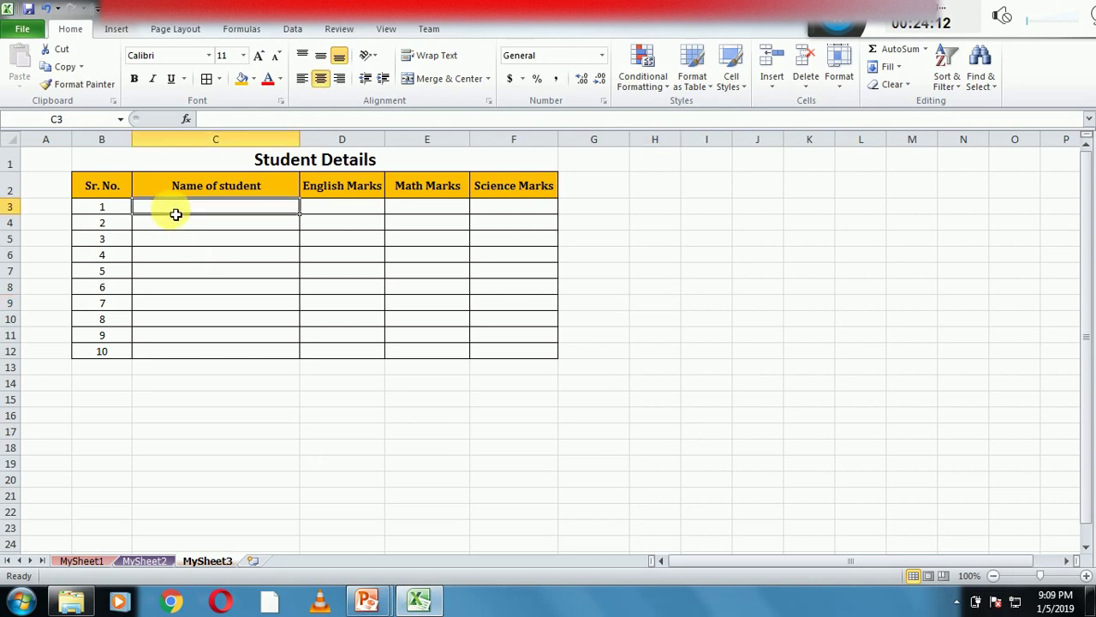
text(Sam)
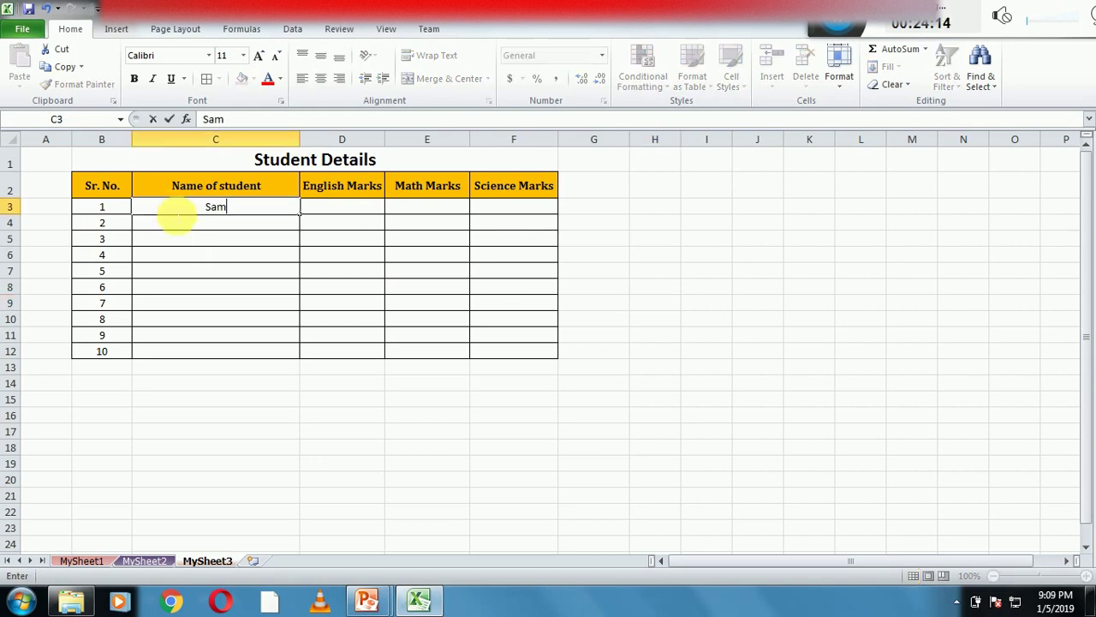
key(Return)
text(P)
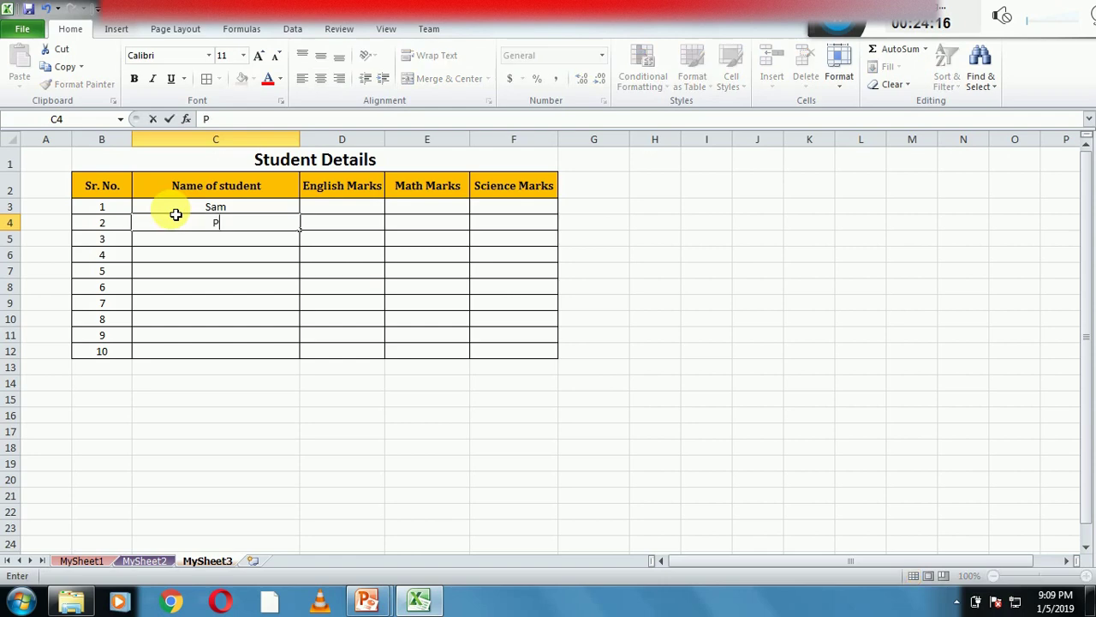
text(eter)
key(Return)
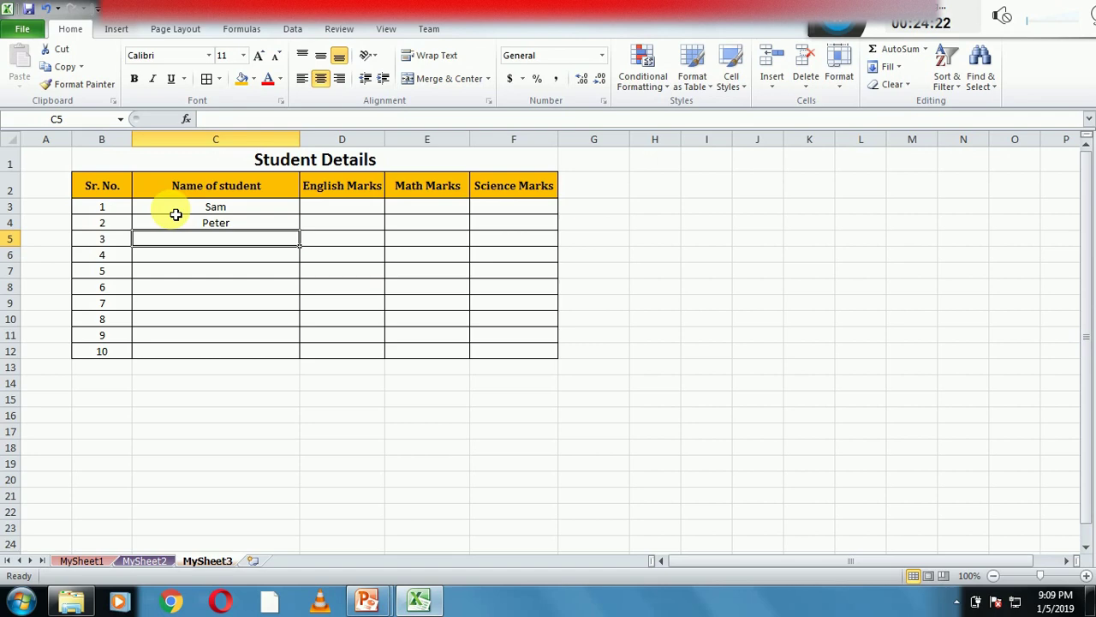
text(Joh)
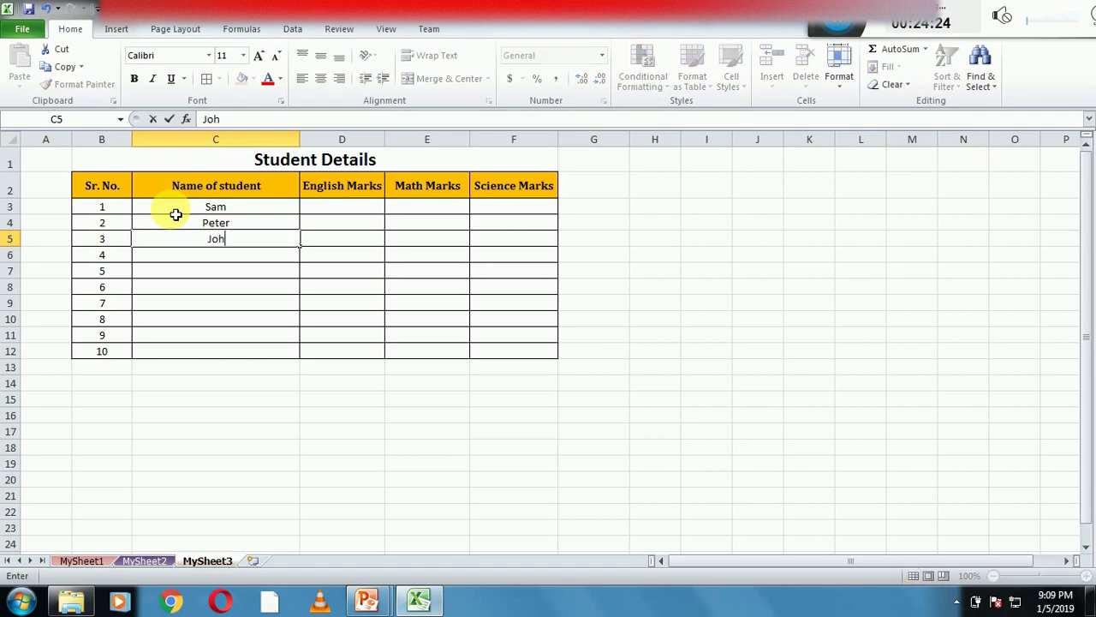
text(n)
key(Return)
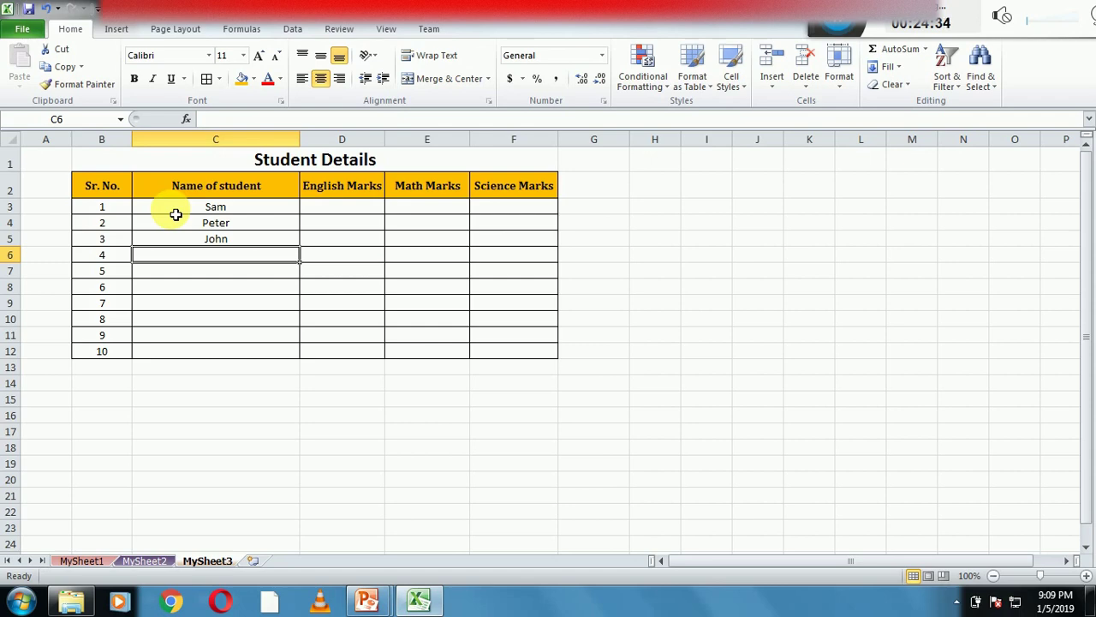
text(Amol)
key(Return)
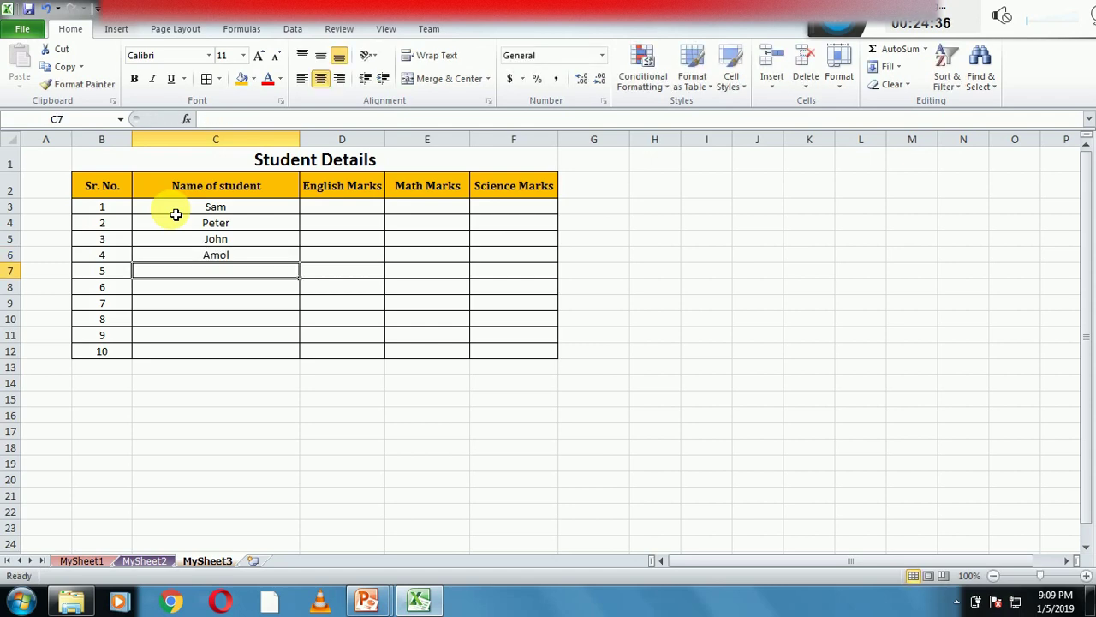
text(Sagar)
key(Return)
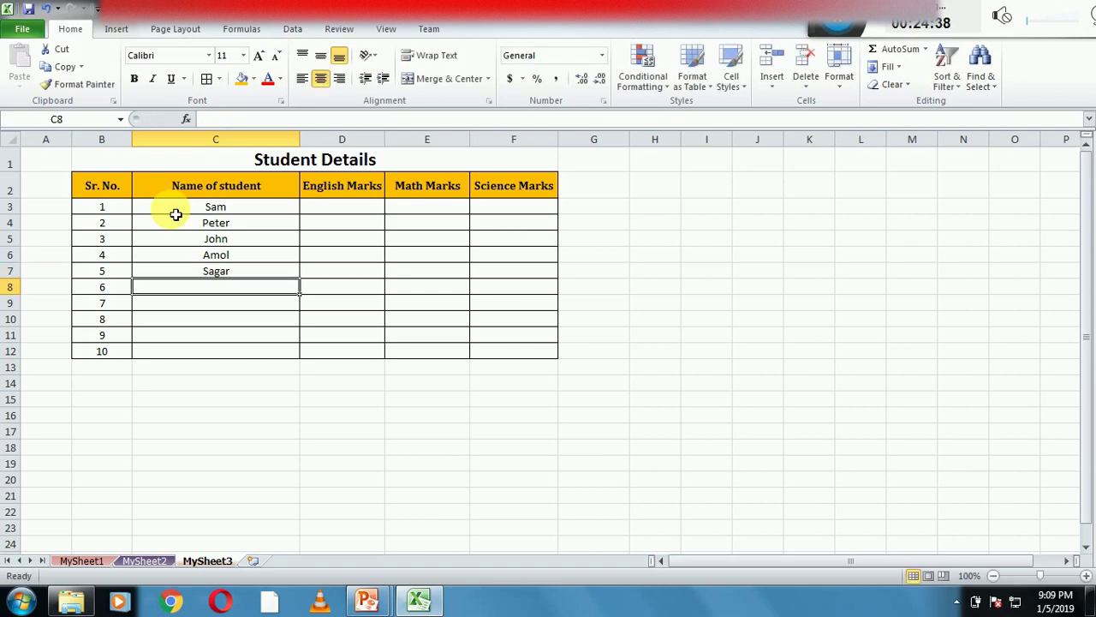
text(Y)
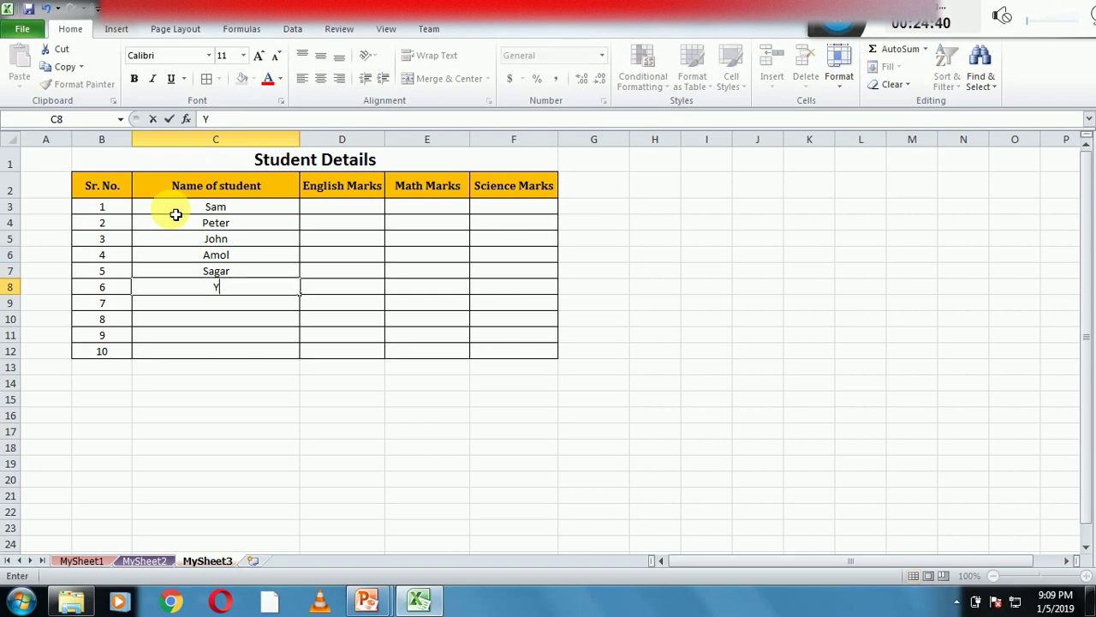
text(ogesh)
key(Return)
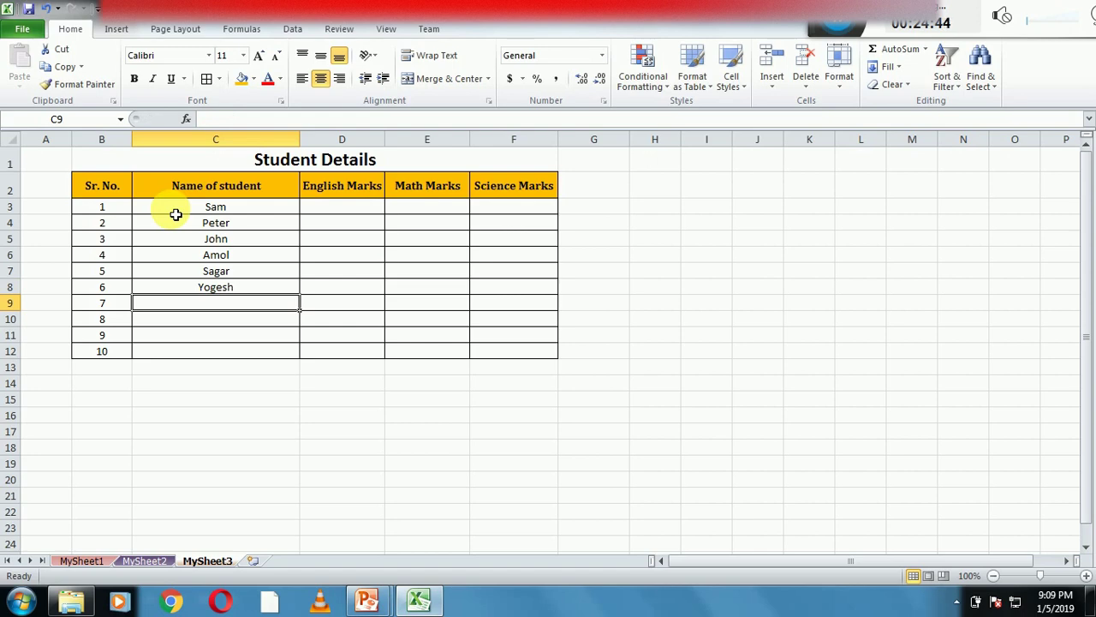
text(Hris)
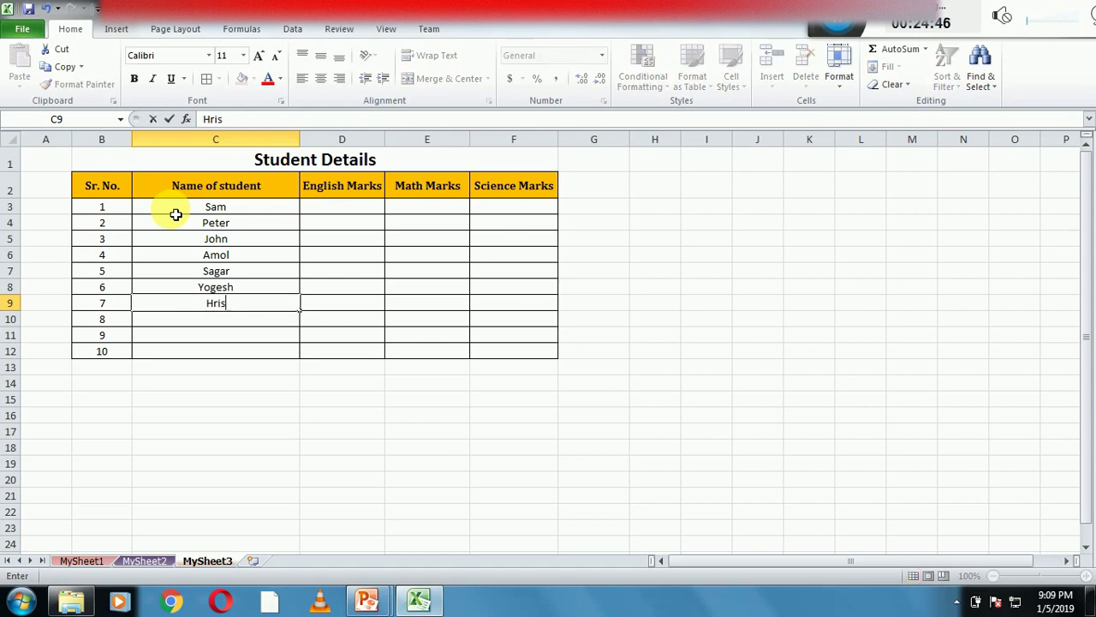
text(hikesh)
key(Return)
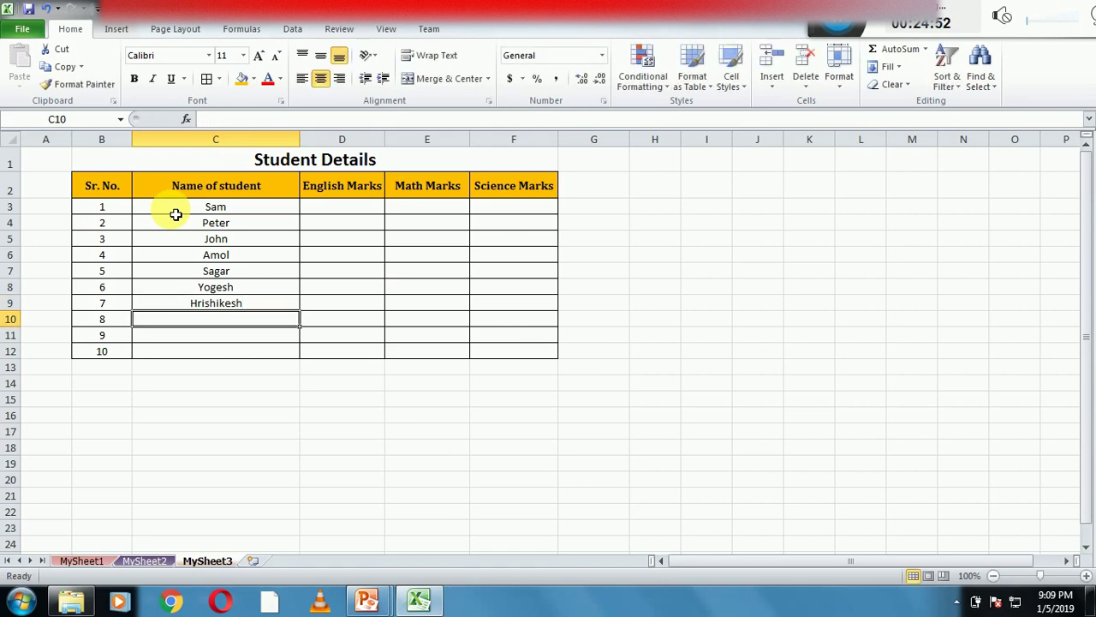
Step: Enter the names of students 8, 9 and 10 into C10:C12
text(Sam)
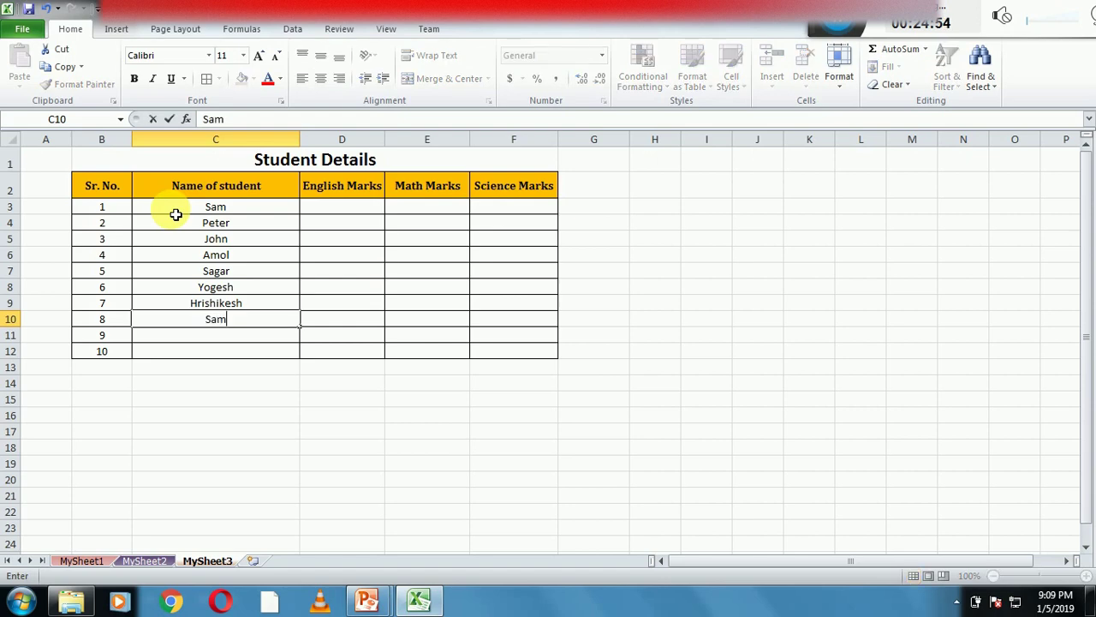
text(my)
key(Return)
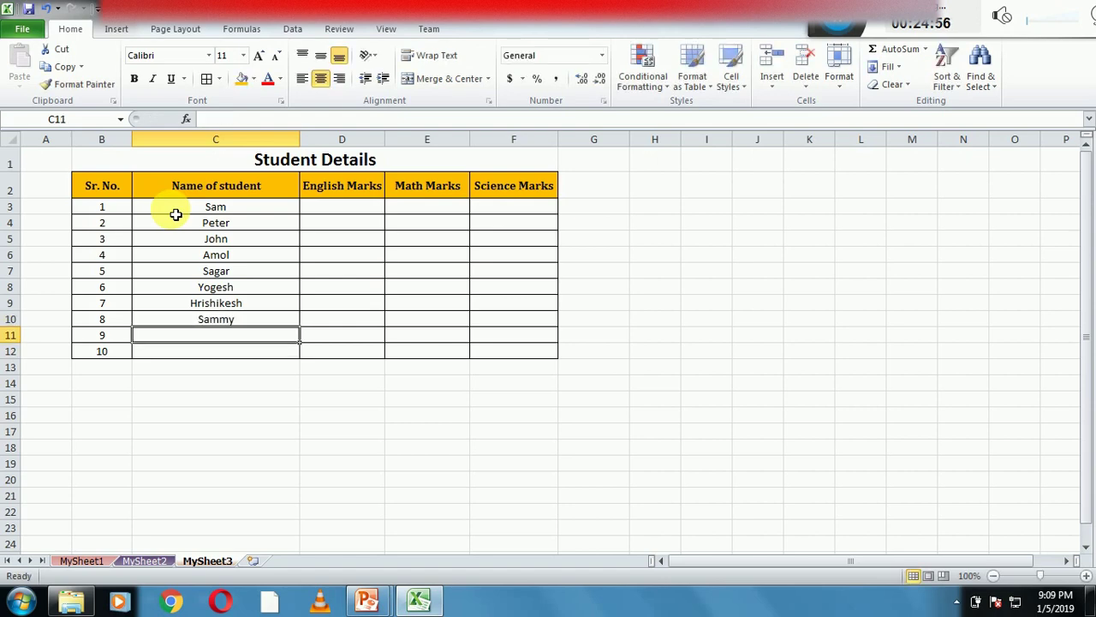
text(Vikas)
key(Return)
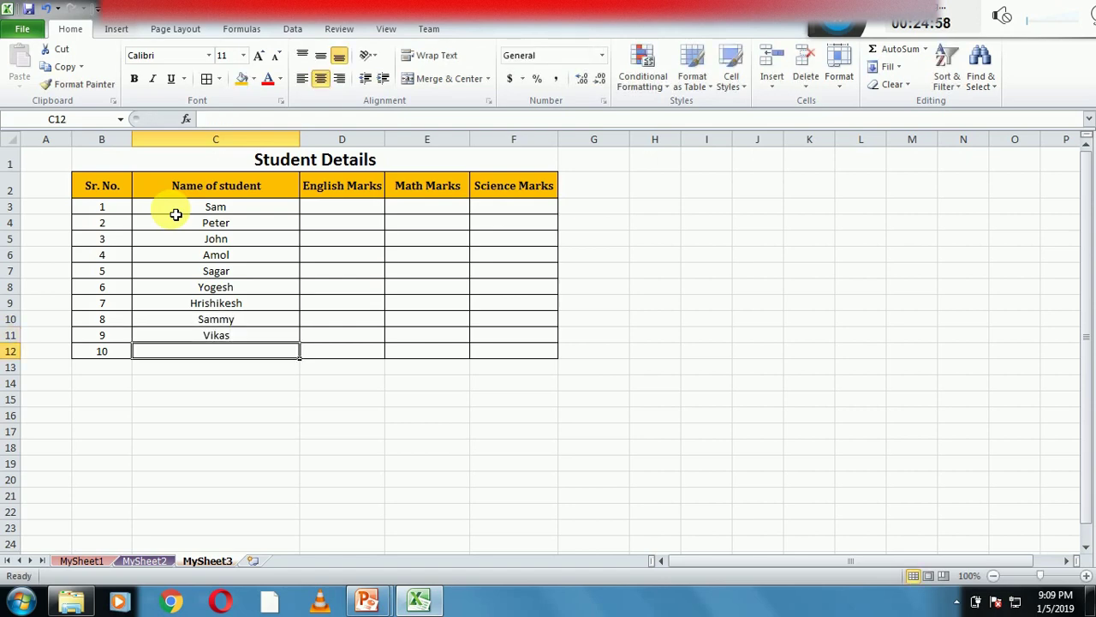
text(Ajay)
key(Return)
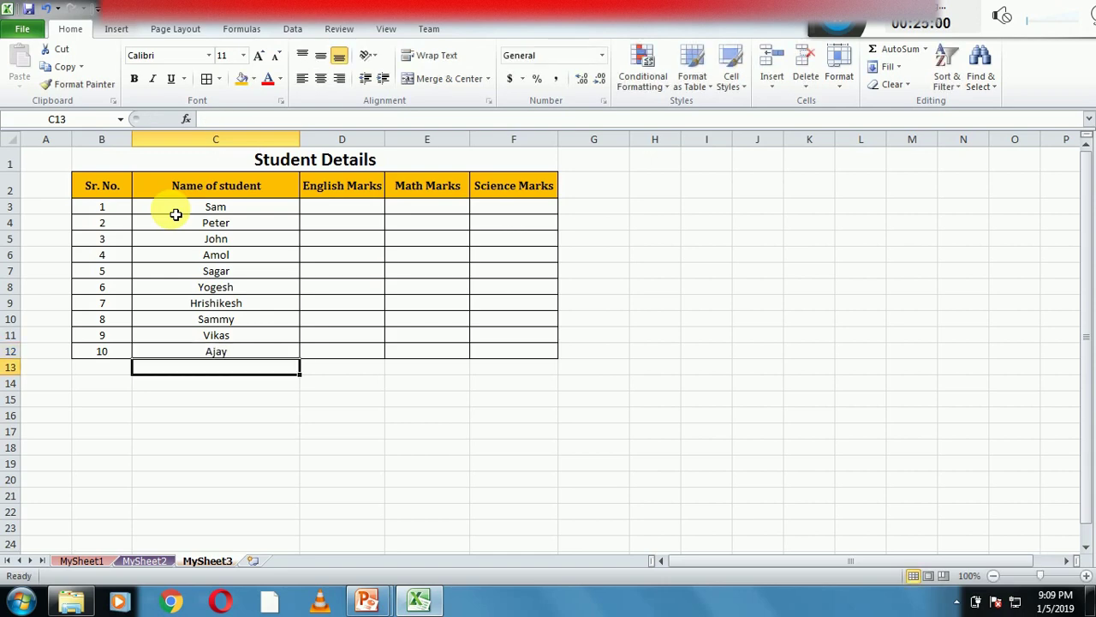
Step: Enter English marks 40, 50, 45, 66 and 33 into D3:D7
click(337, 213)
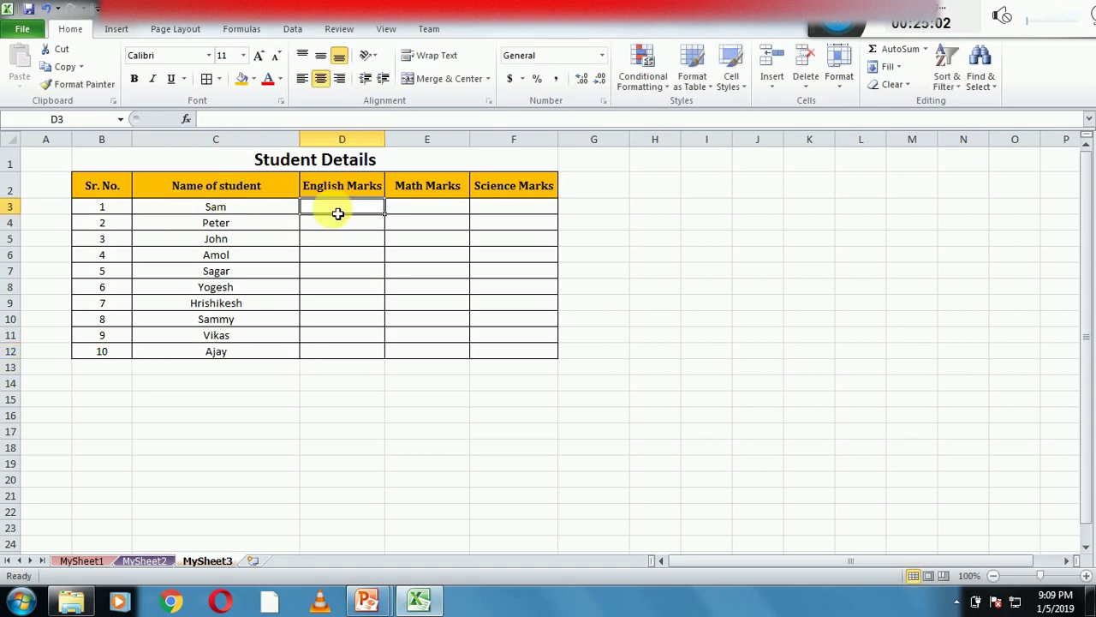
text(4)
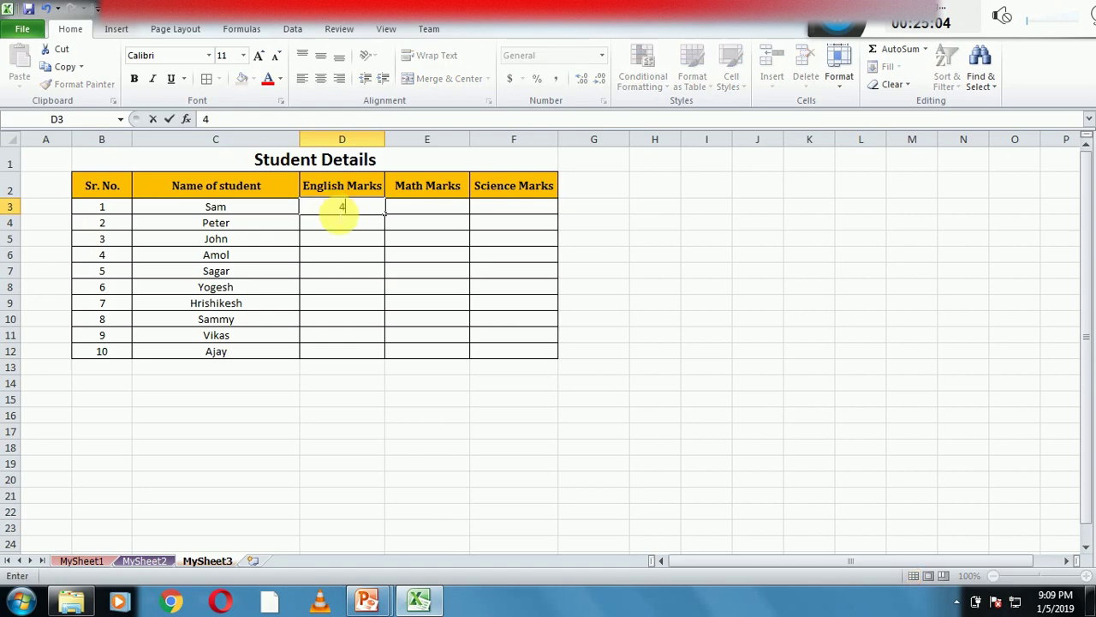
text(0)
key(Return)
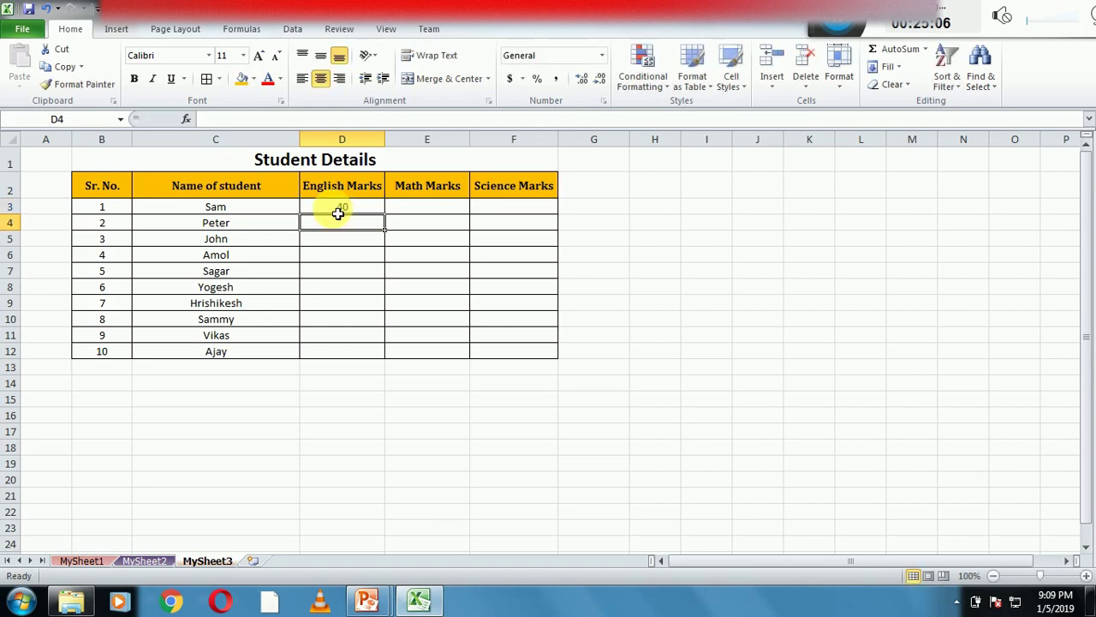
text(50)
key(Return)
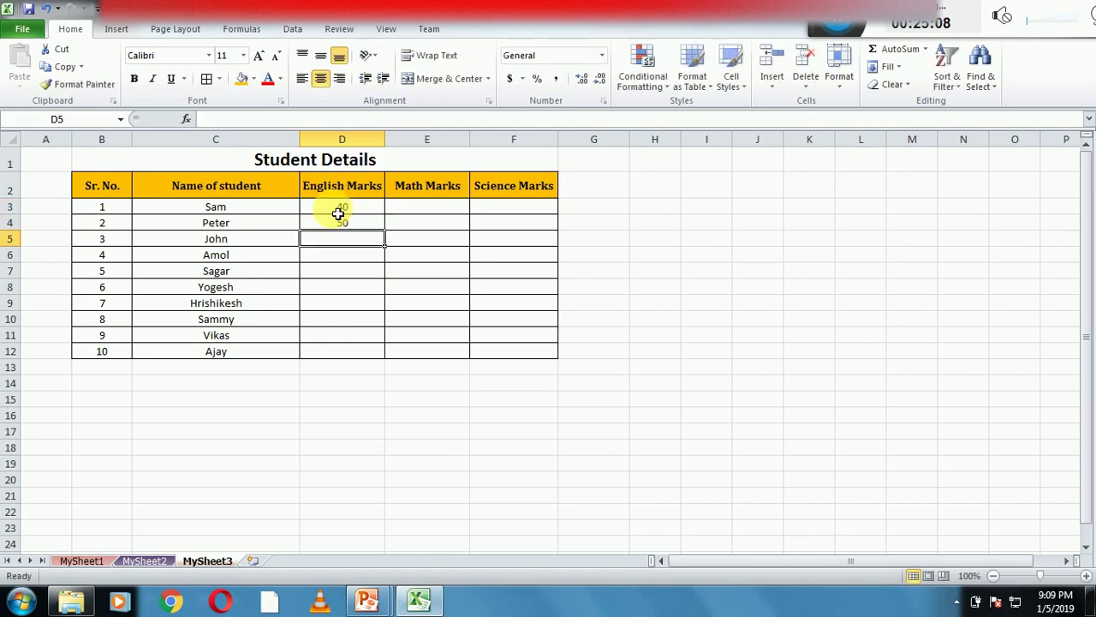
text(45)
key(Return)
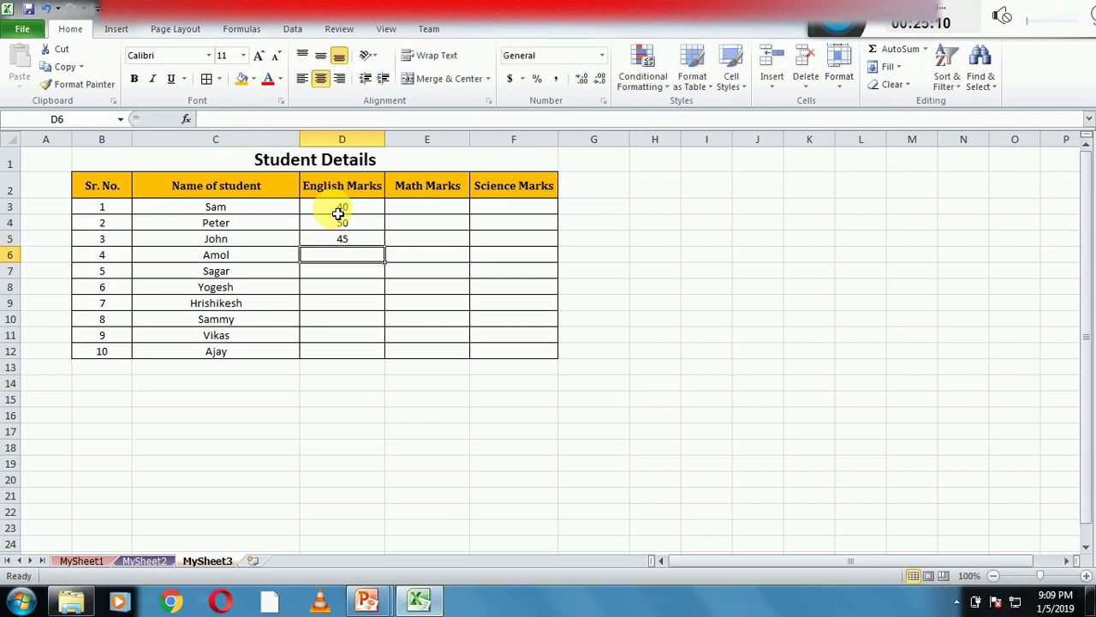
text(66)
key(Return)
text(33)
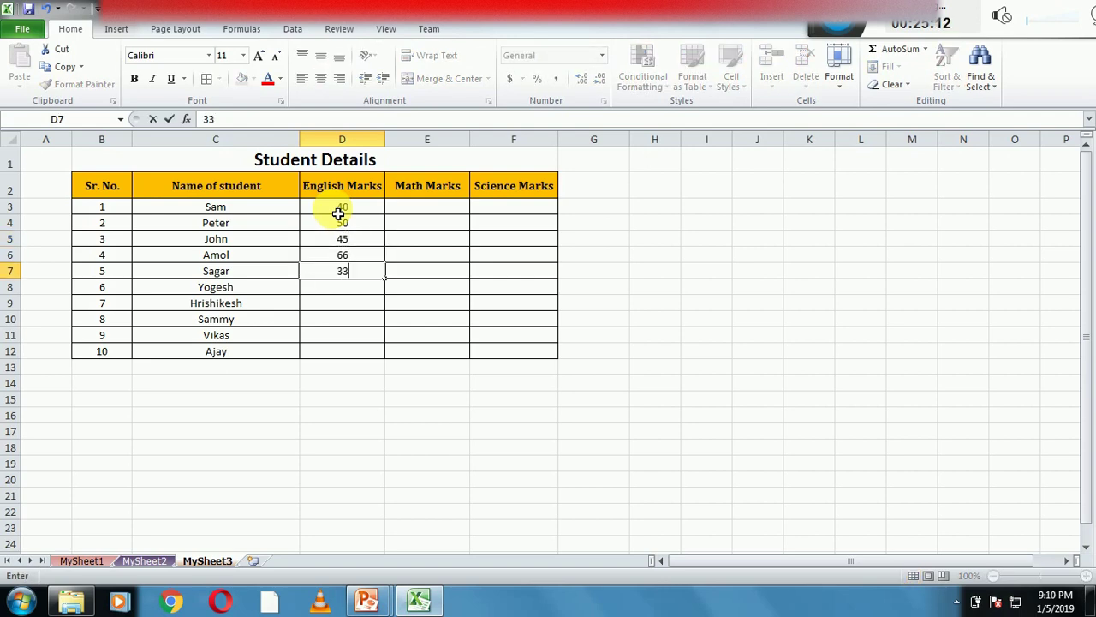
key(Return)
Step: Enter English marks 55, 56, 41, 20 and 40 into D8:D12
text(5)
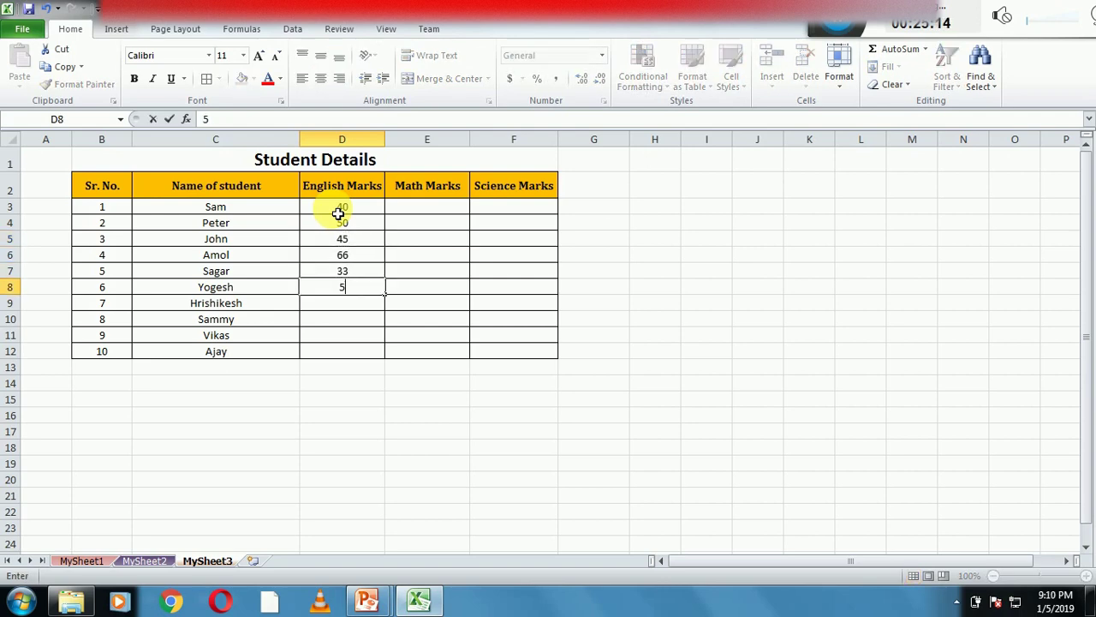
text(5)
key(Return)
text(56)
key(Return)
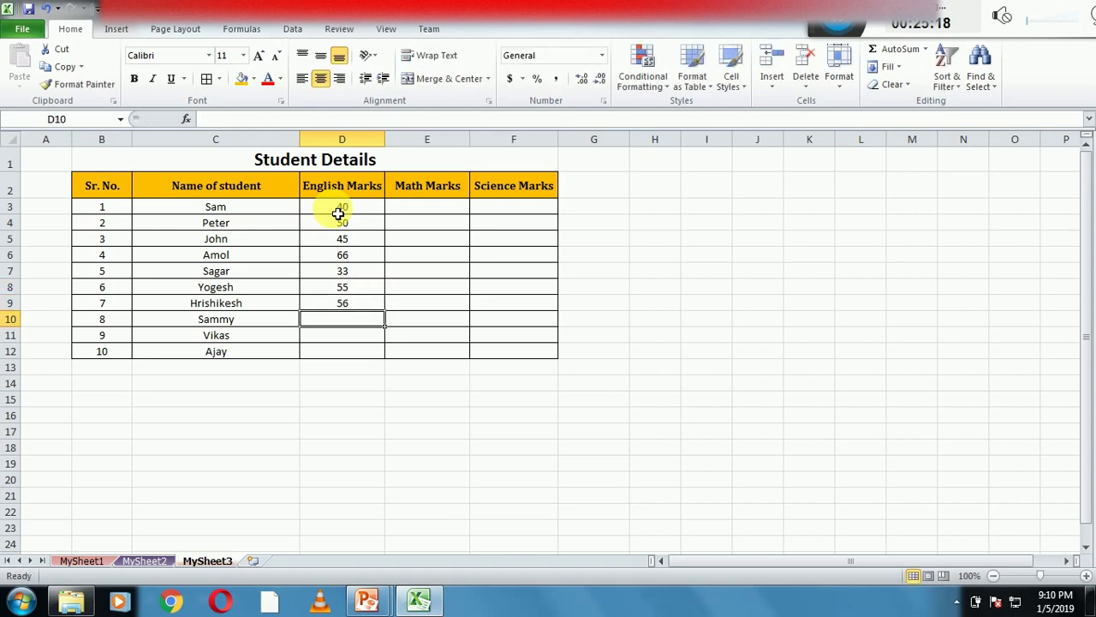
text(41)
key(Return)
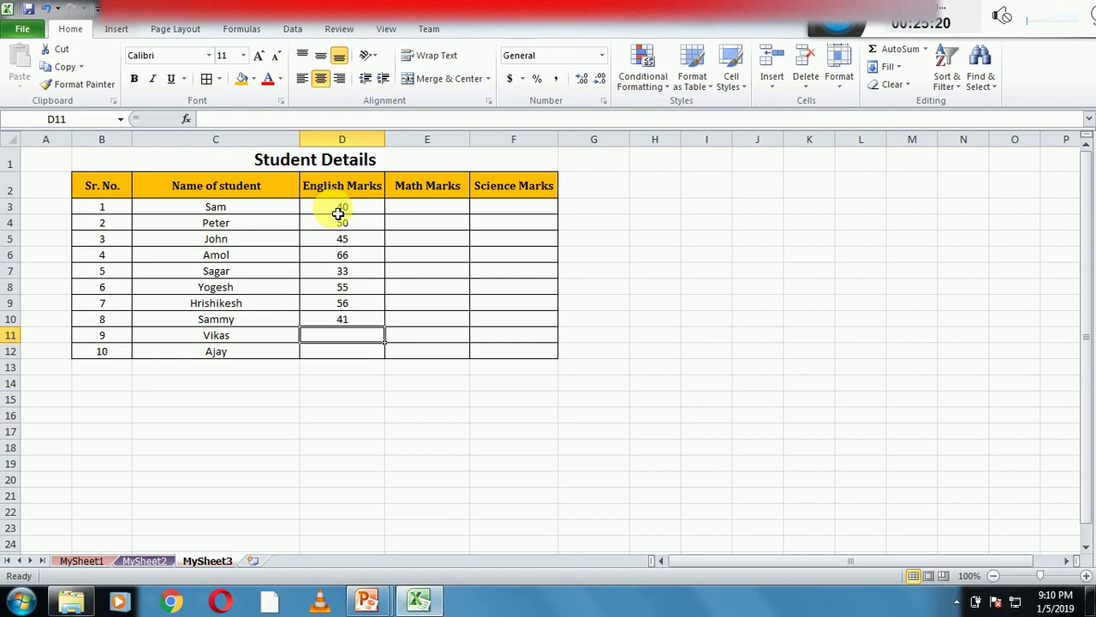
text(2)
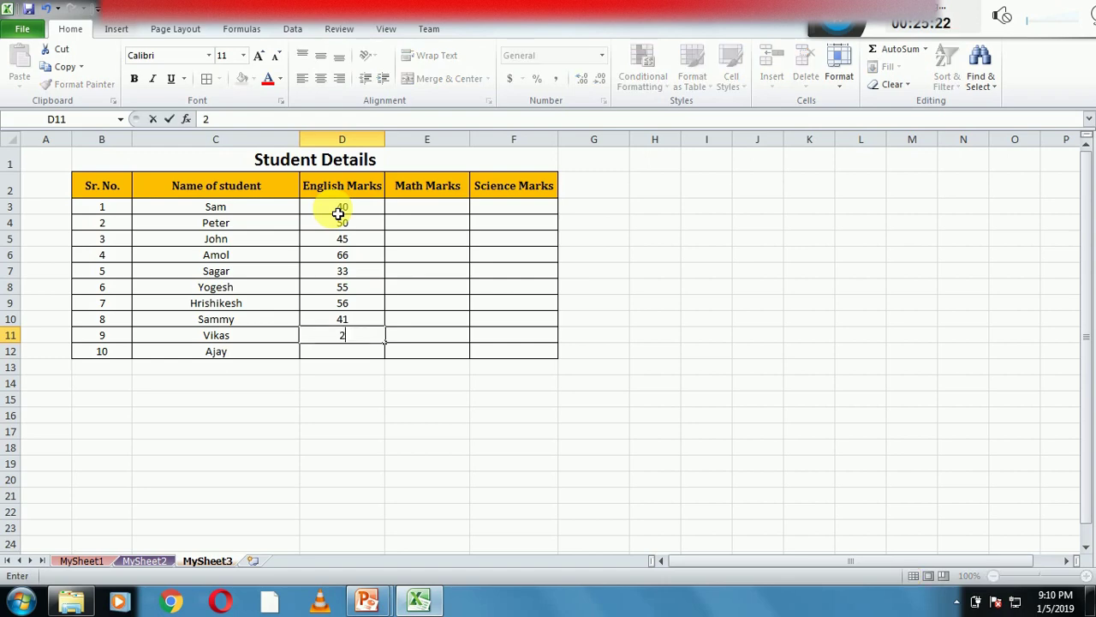
text(0)
key(Return)
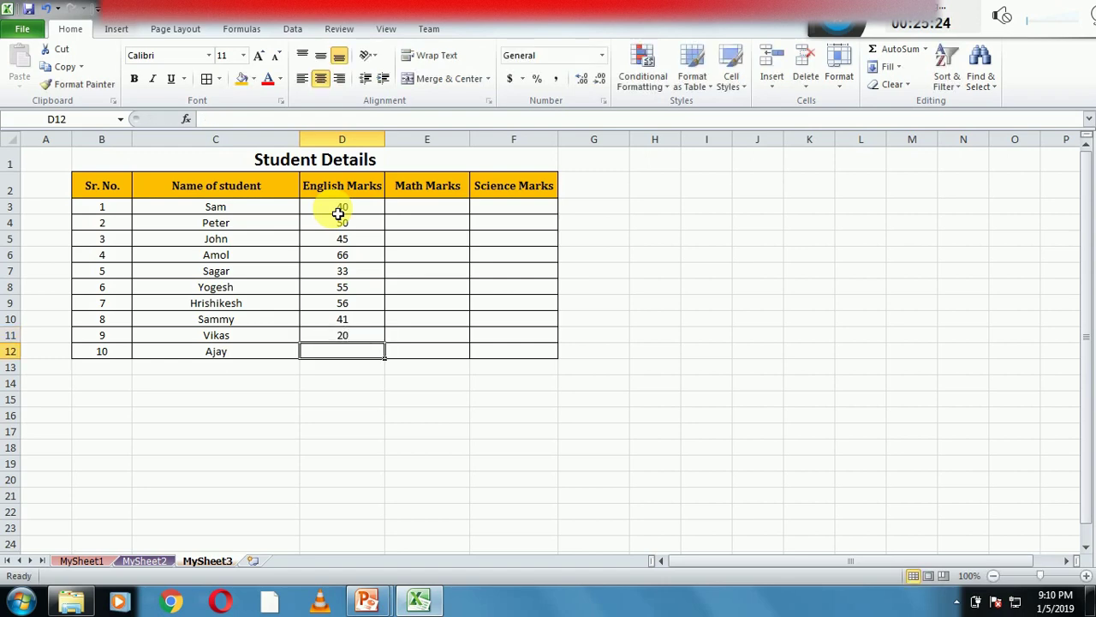
text(40)
key(Return)
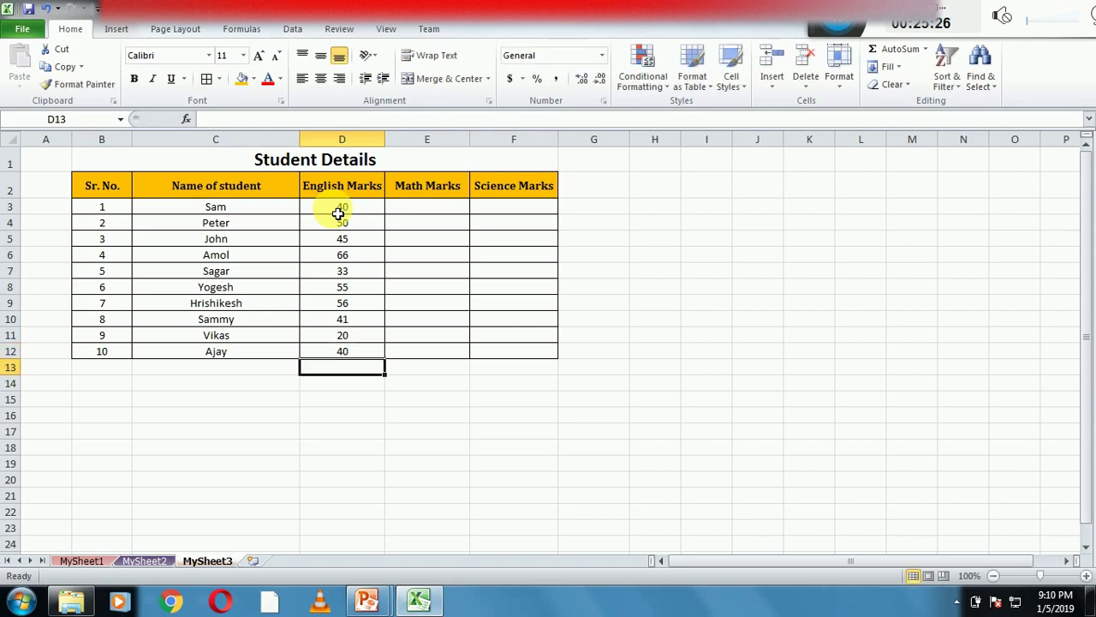
click(365, 414)
Step: AutoSum the English marks into D13, giving 446, and make it centred and bold
click(350, 368)
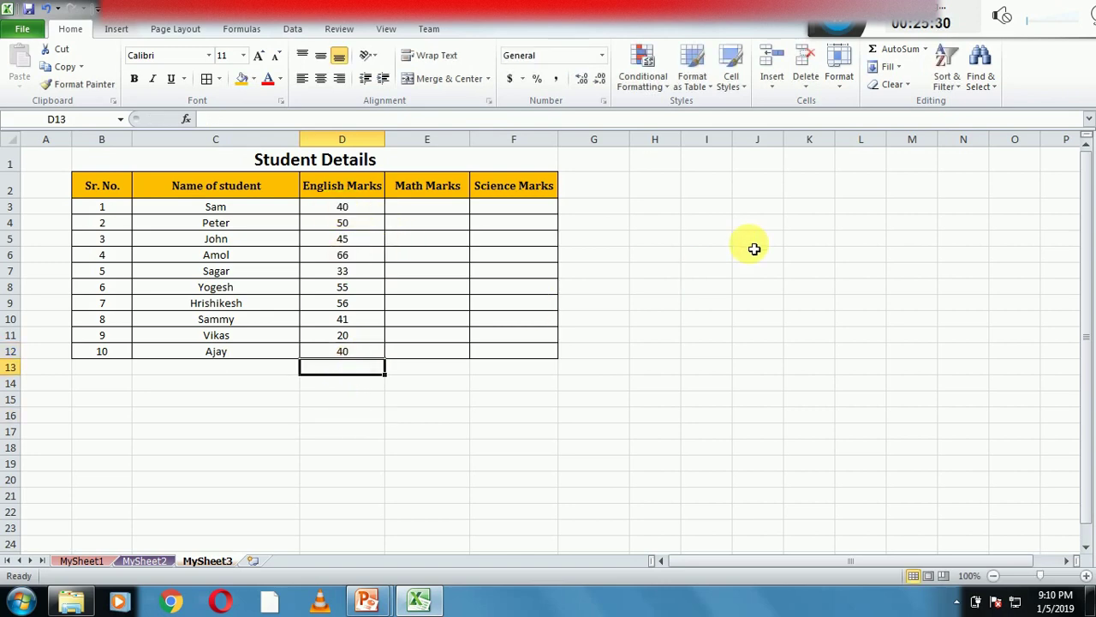
click(899, 49)
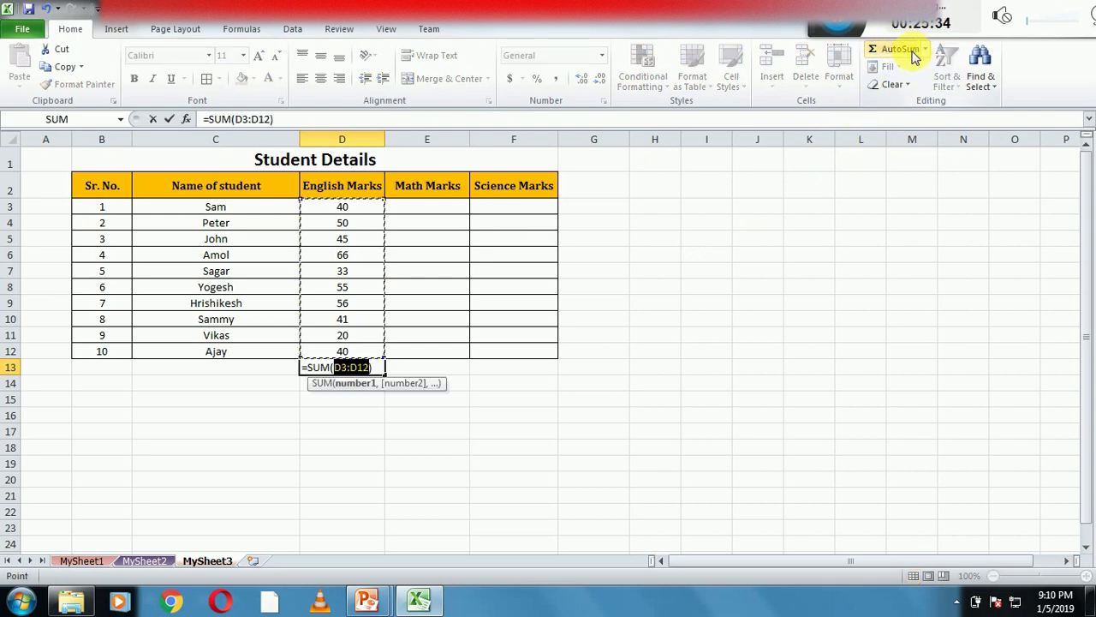
key(Return)
click(363, 396)
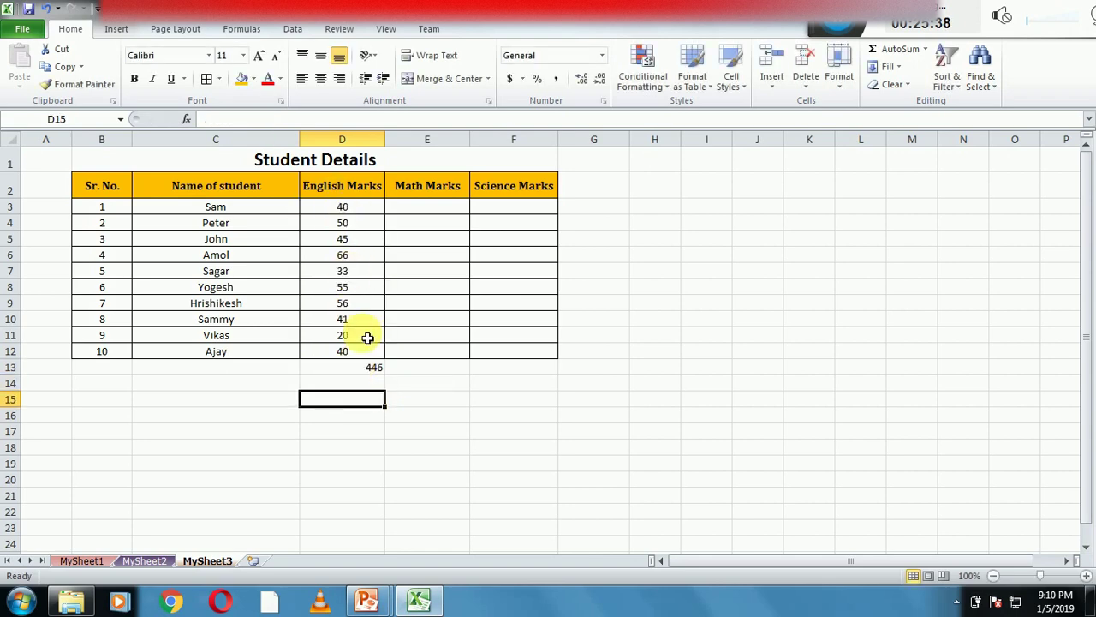
click(367, 366)
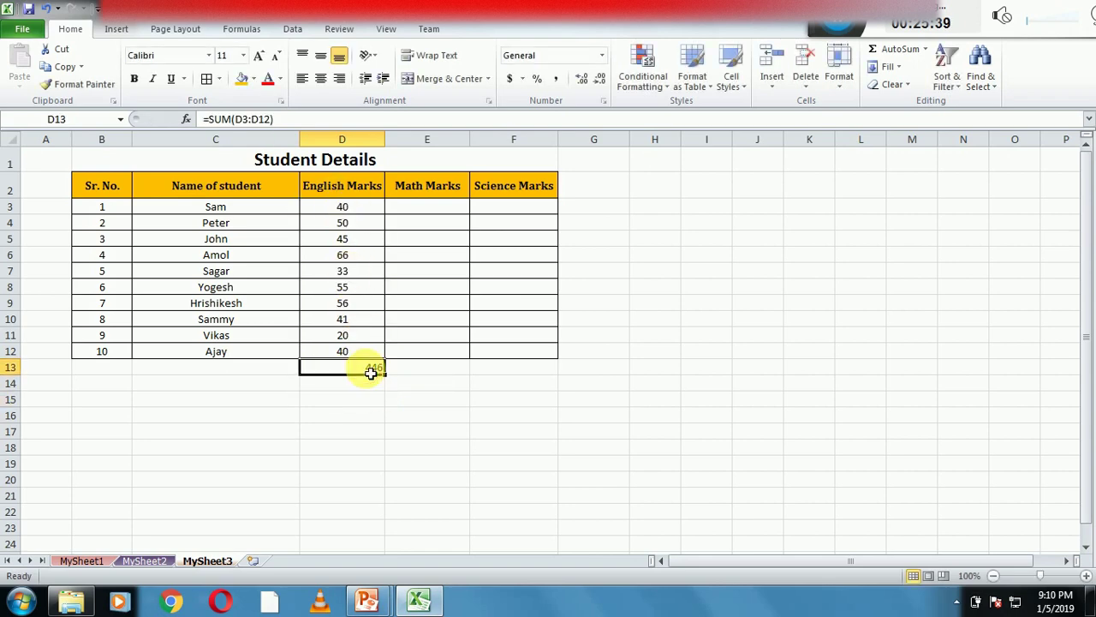
click(320, 78)
click(134, 80)
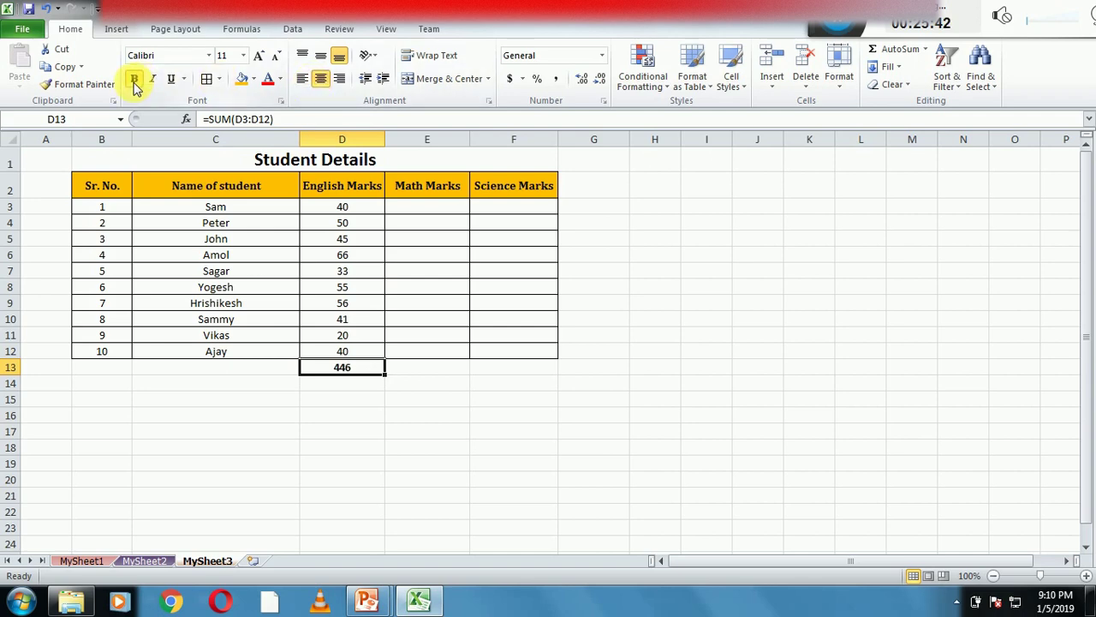
click(399, 381)
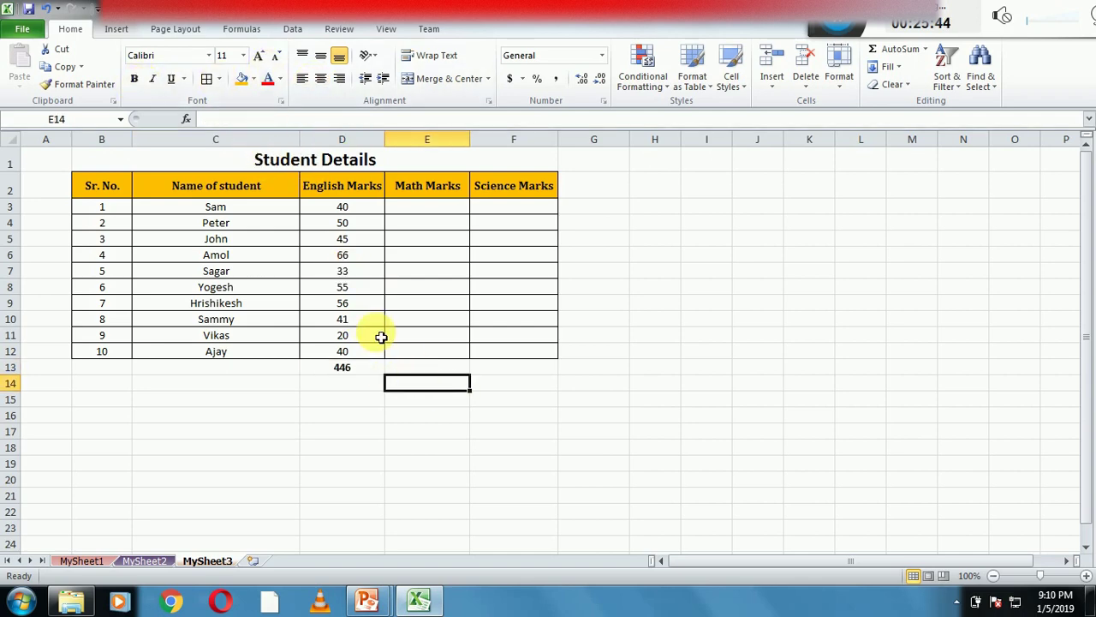
Step: Clear D13, redo the AutoSum total of 446, and check it against the ten marks
click(349, 367)
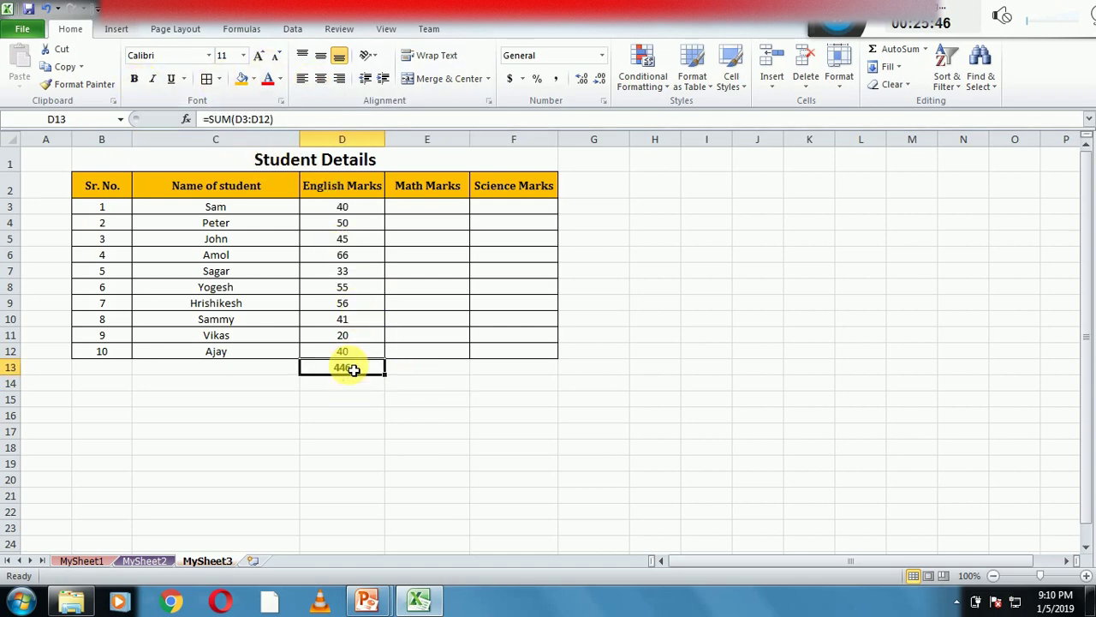
key(Delete)
click(286, 531)
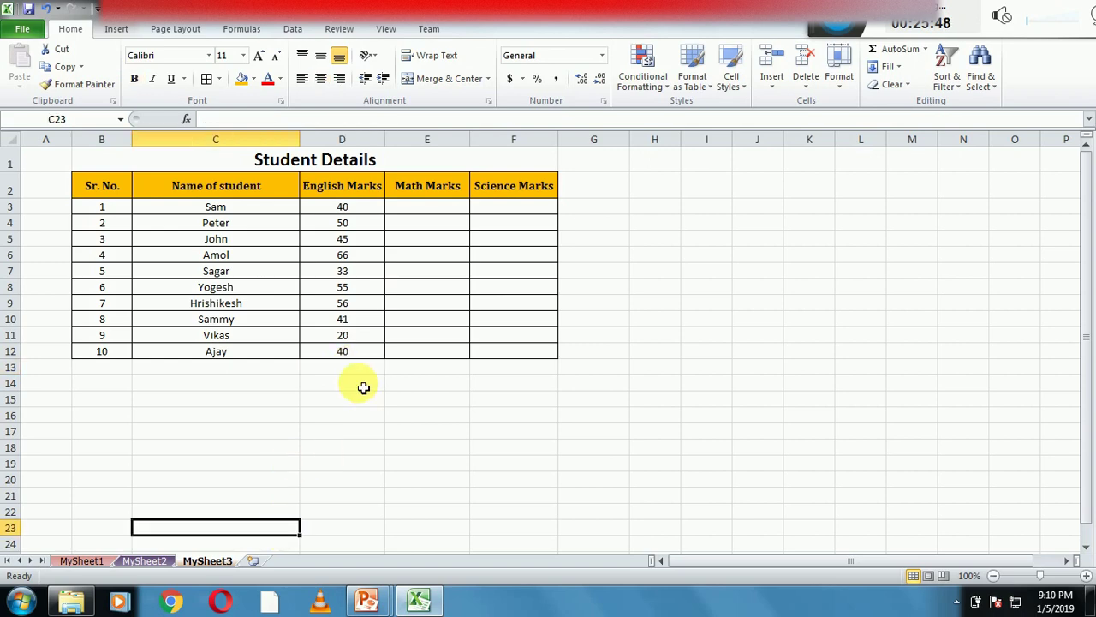
click(353, 369)
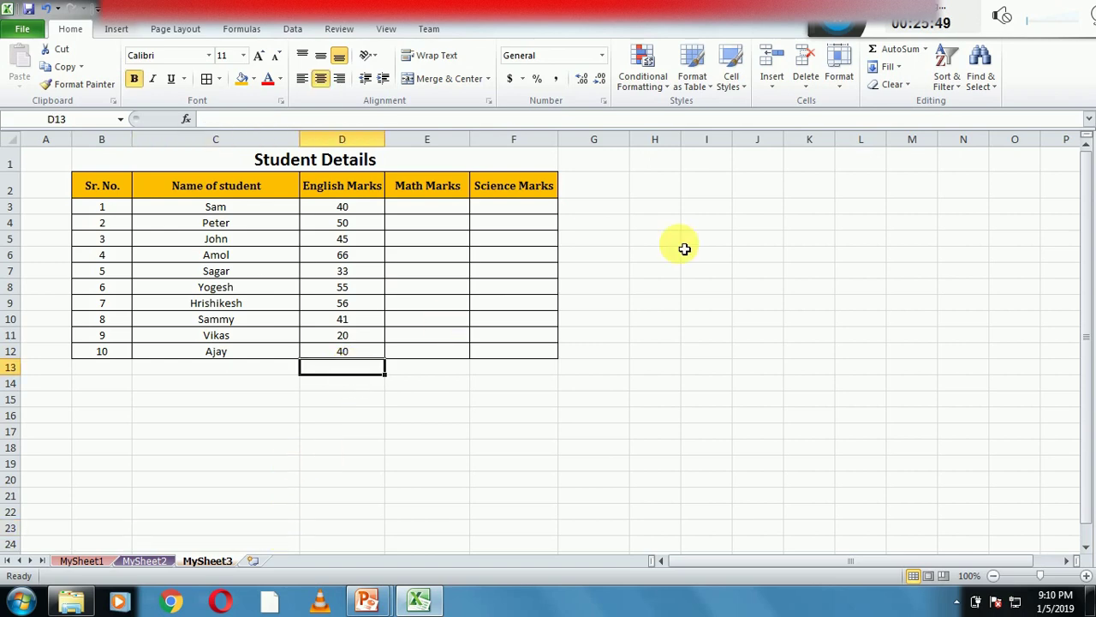
click(891, 54)
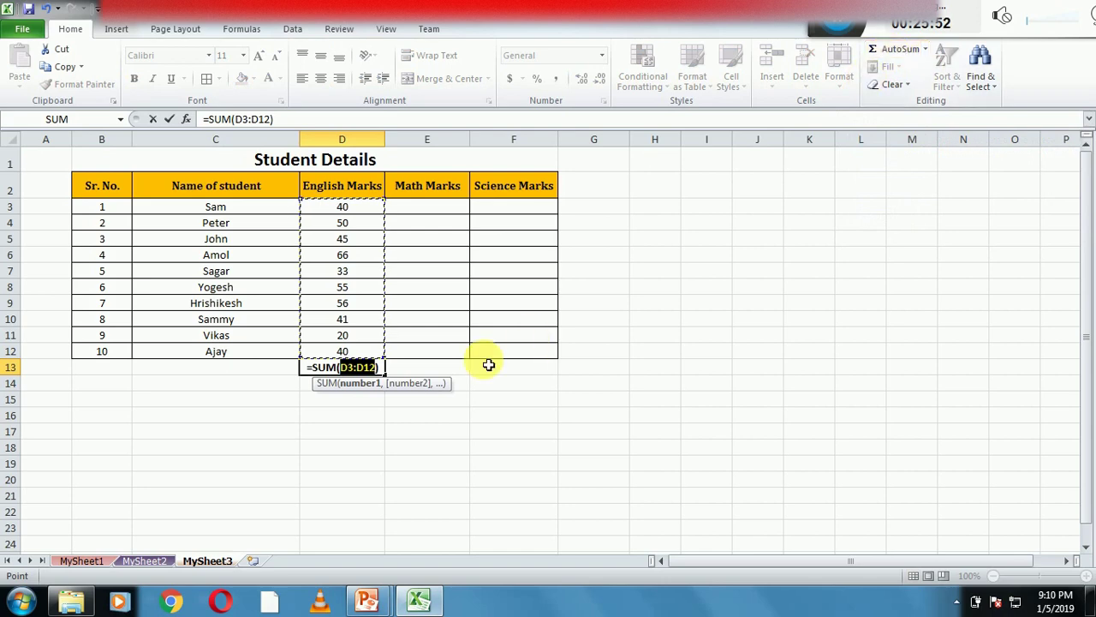
key(Return)
click(421, 397)
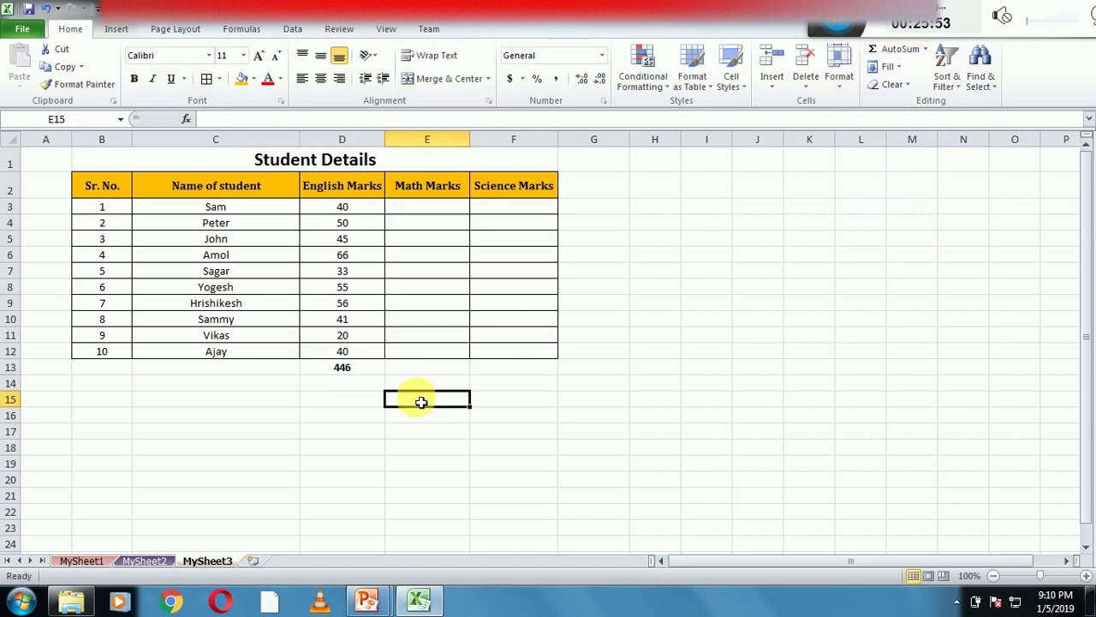
click(361, 376)
drag(362, 210, 364, 353)
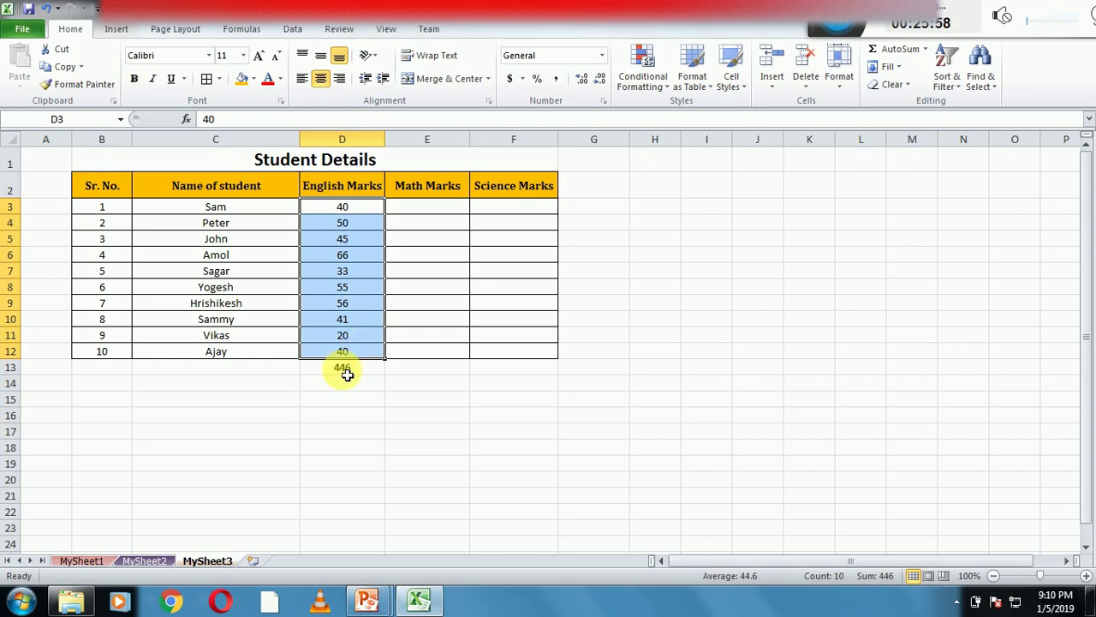
click(378, 377)
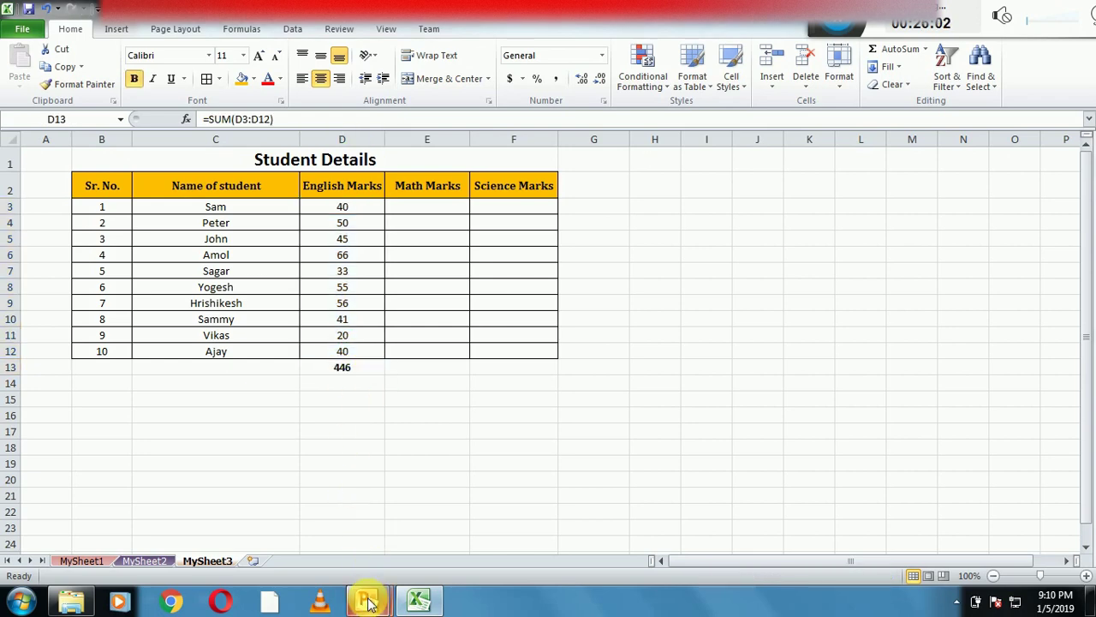
mouse_move(367, 600)
click(465, 518)
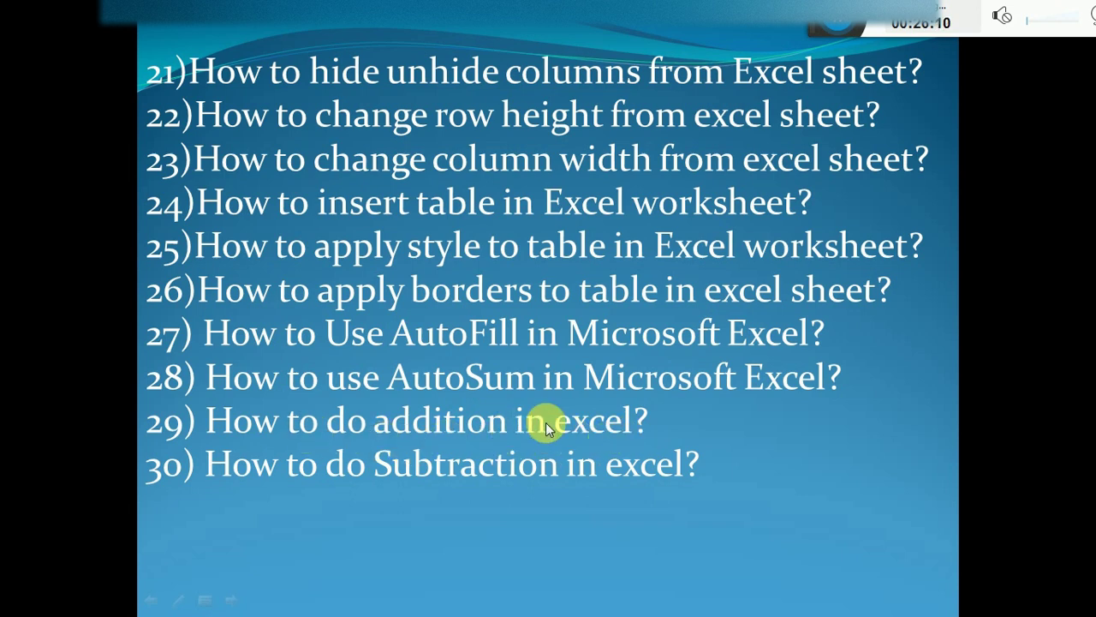
key(super)
click(420, 602)
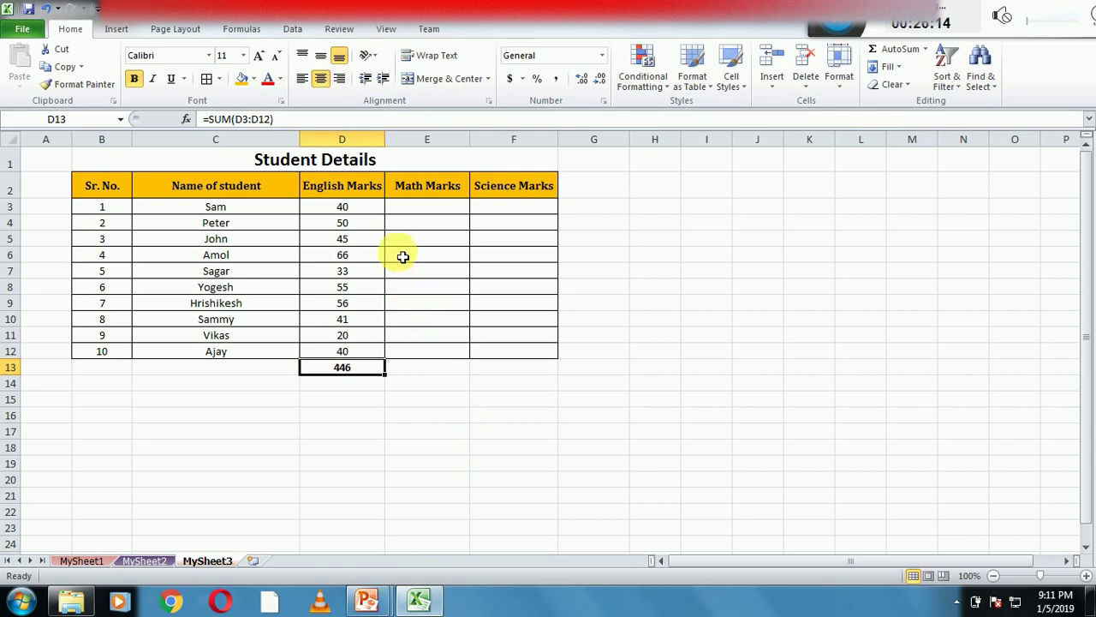
Step: Copy the ten English marks in D3:D12 into the Math Marks column starting at E3
click(418, 210)
key(Left)
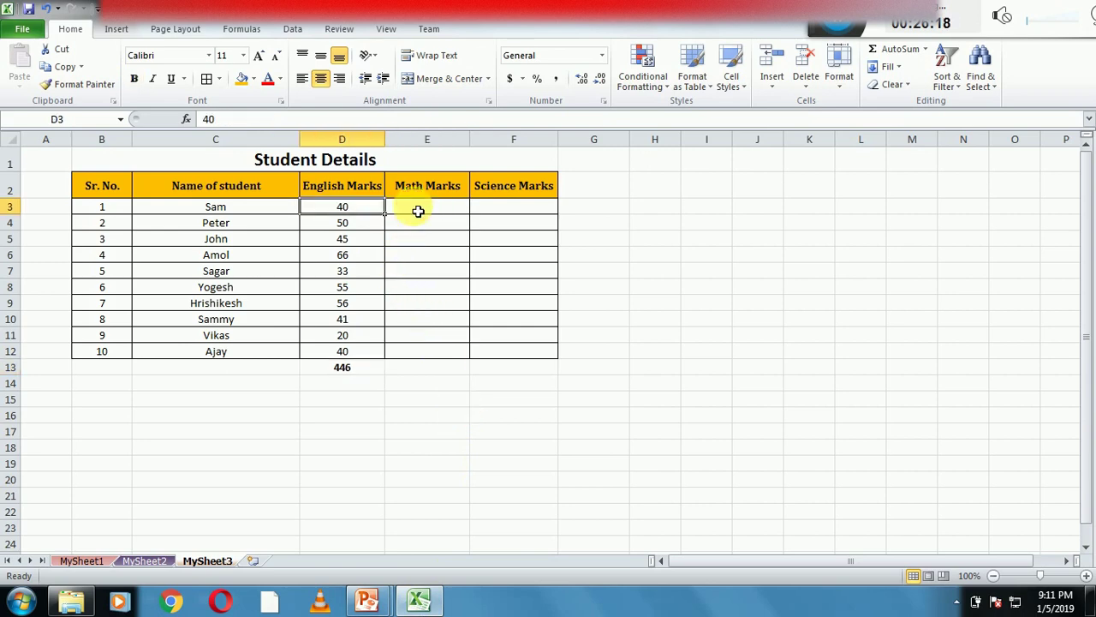
key(shift+Down)
key(shift+Down)
key(shift+Down)
key(shift+Down)
key(shift+Down)
key(shift+Down)
key(shift+Down)
key(shift+Down)
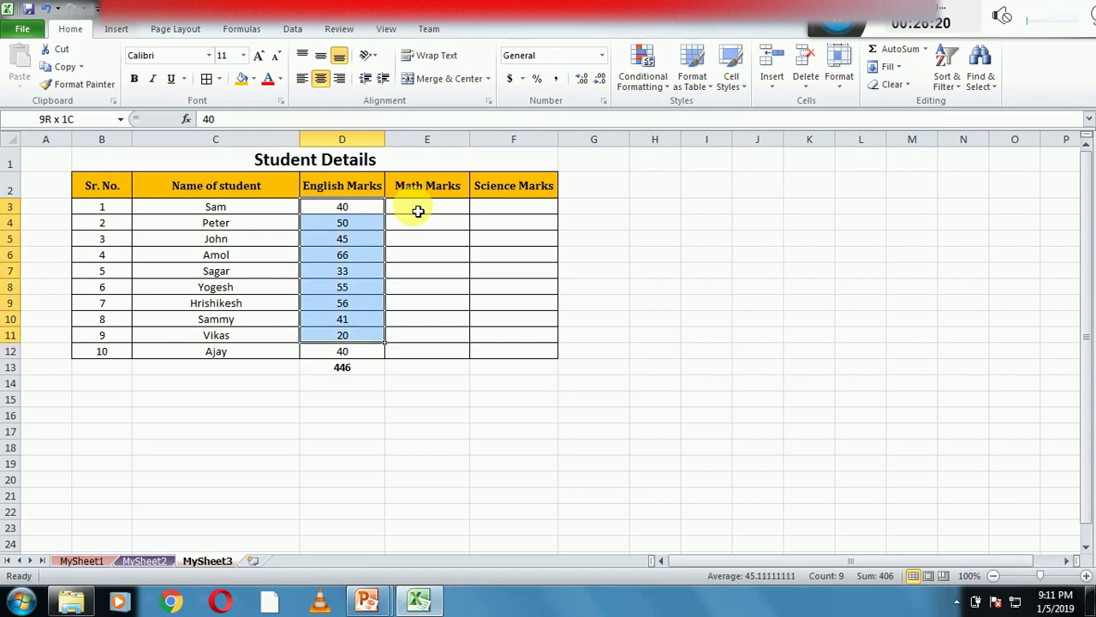
key(shift+Down)
key(ctrl+c)
click(418, 211)
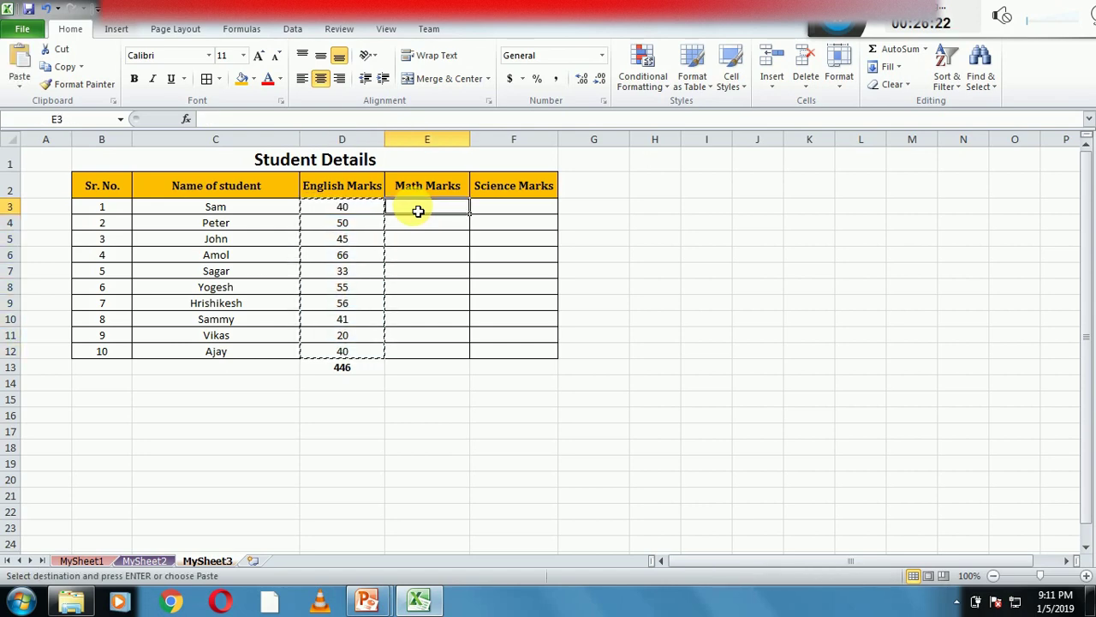
key(ctrl+v)
Step: Paste the same ten marks into the Science Marks column from F3 and end the copy
key(Right)
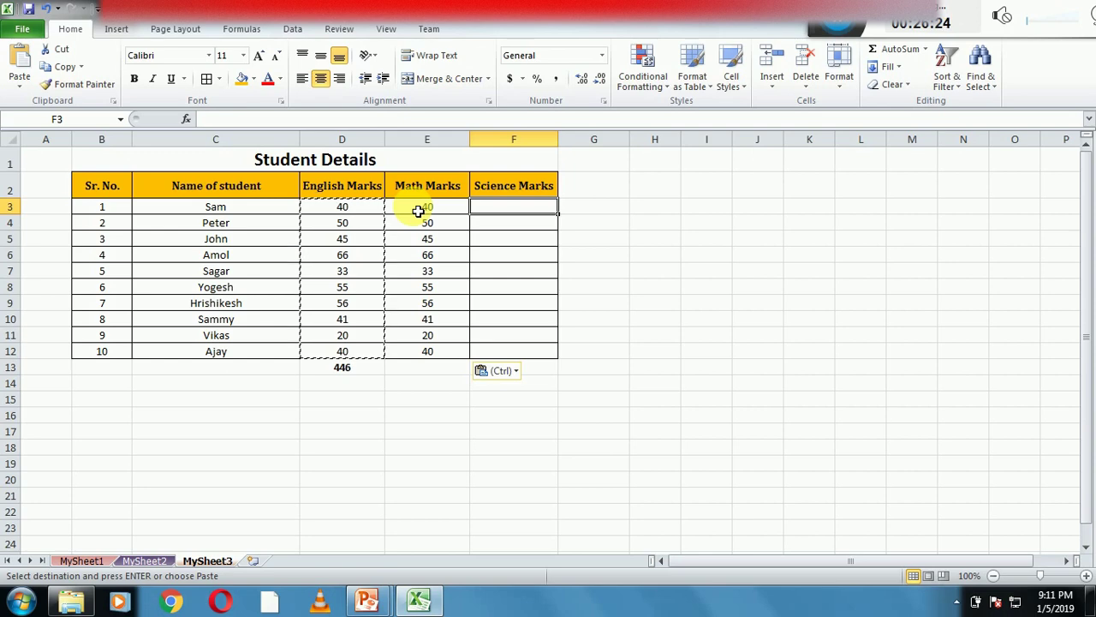
key(ctrl+v)
key(Down)
key(Up)
key(Escape)
click(418, 211)
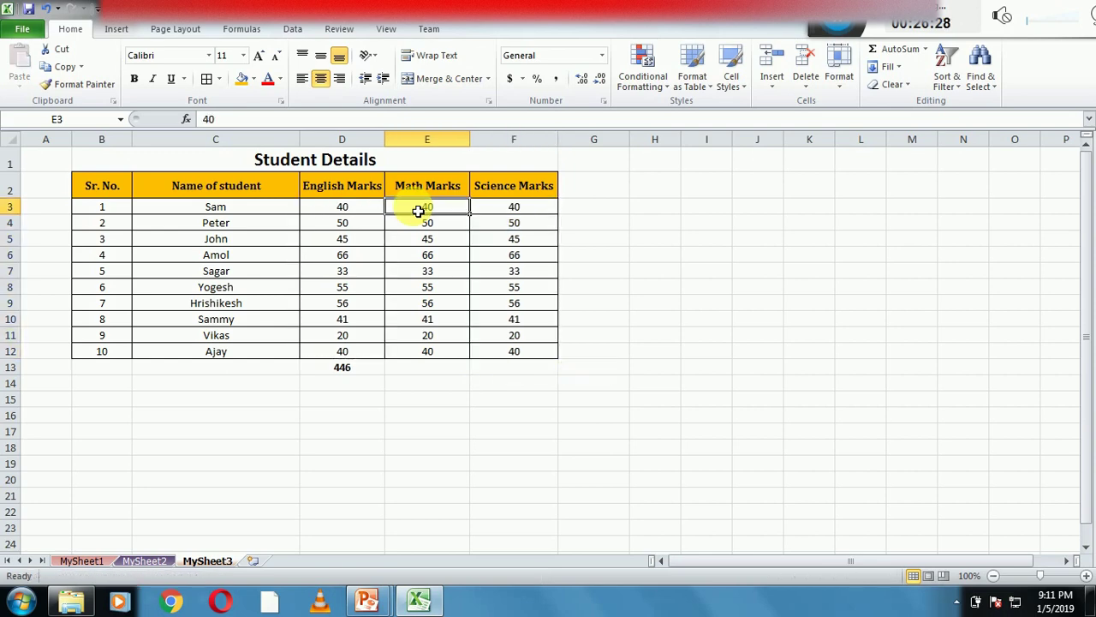
Step: Enter the heading 'Total' in G2 beside Science Marks
click(592, 191)
text(Total)
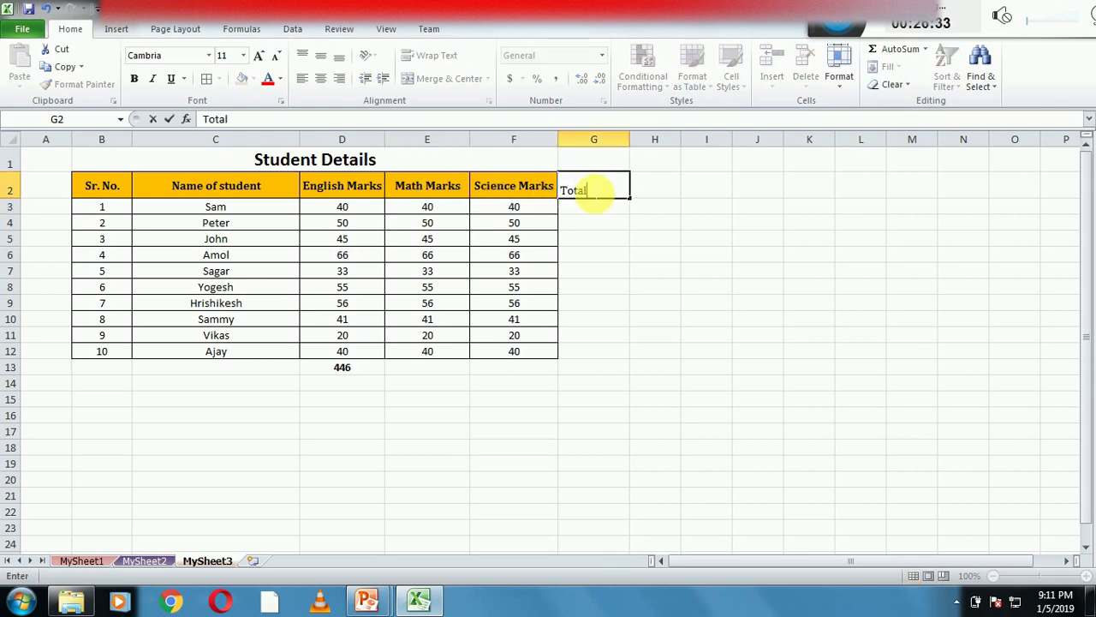
key(Return)
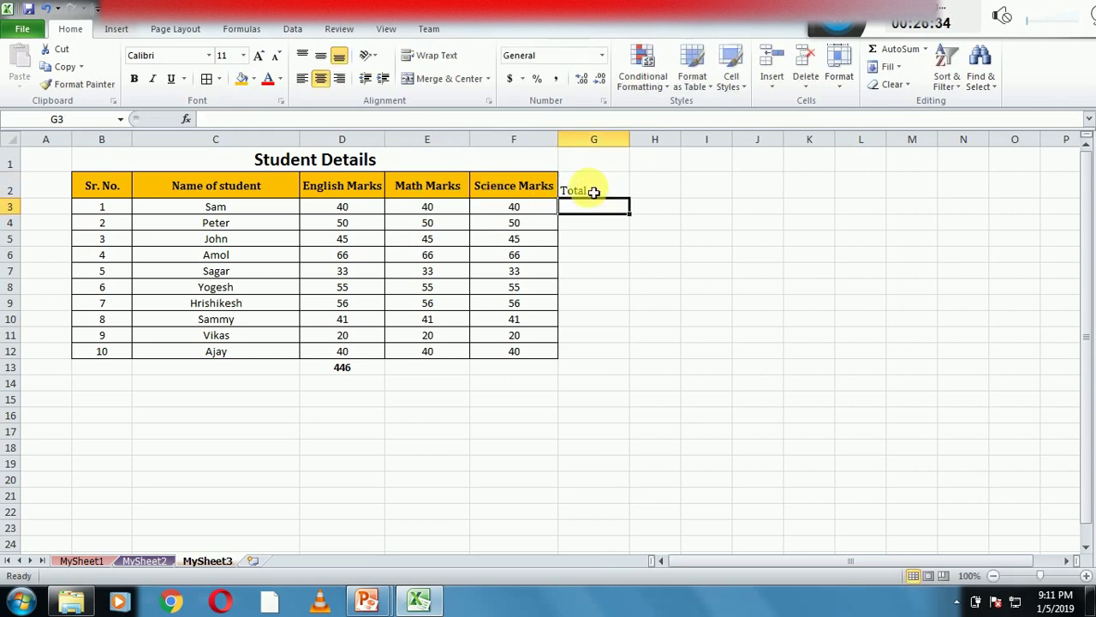
Step: Give F2:G12 All Borders with Center and Middle Align
mouse_move(510, 186)
mouse_down()
mouse_move(609, 317)
mouse_move(608, 351)
mouse_up()
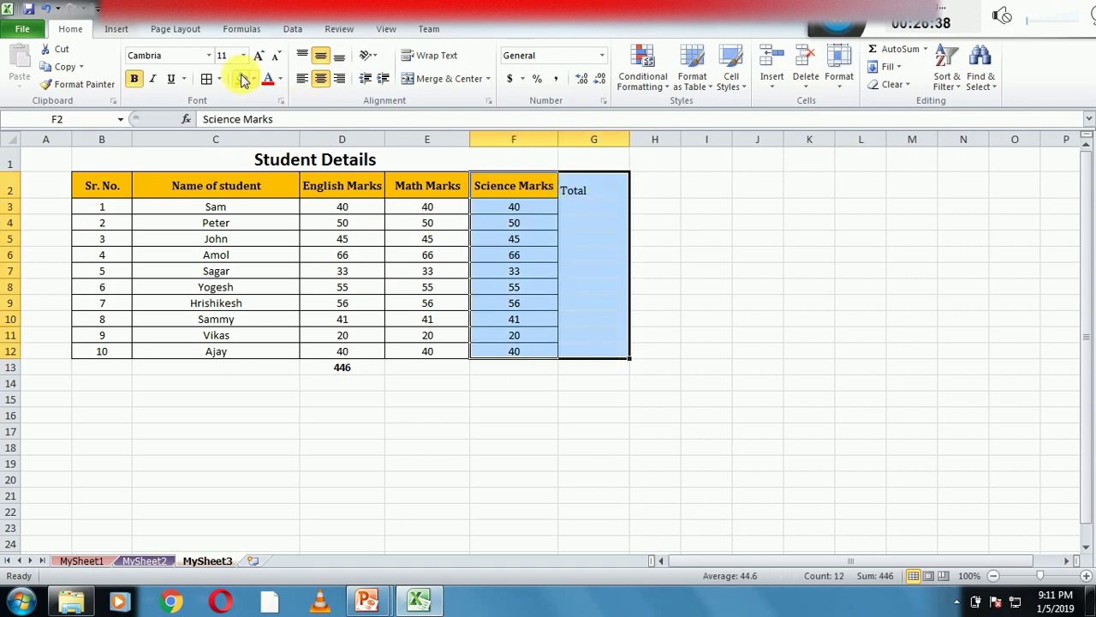
click(210, 79)
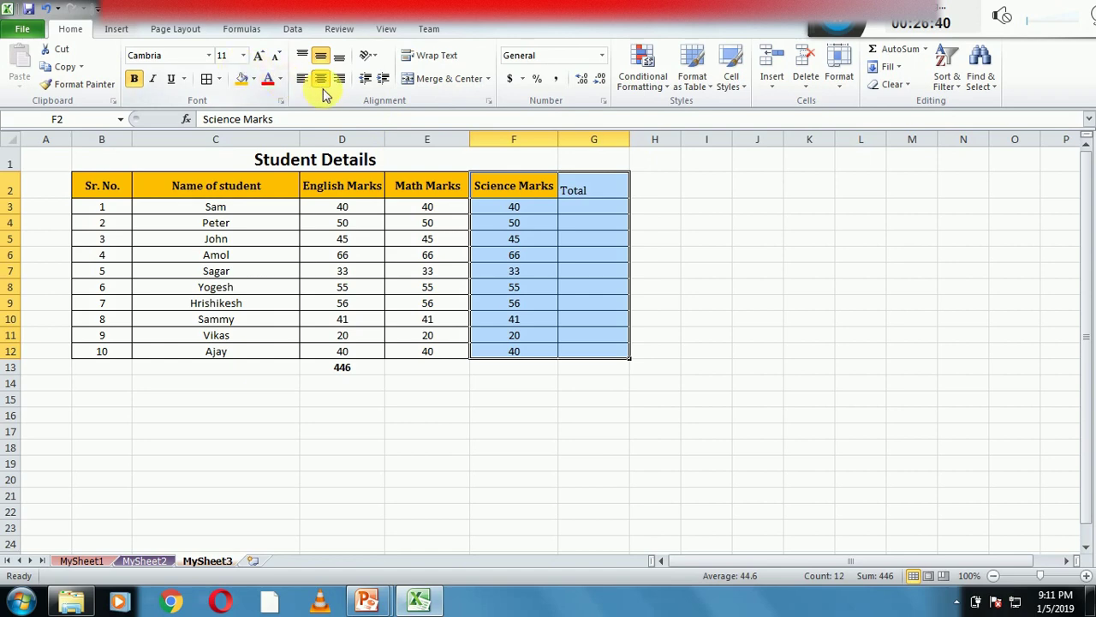
click(322, 79)
click(322, 79)
click(332, 56)
click(328, 58)
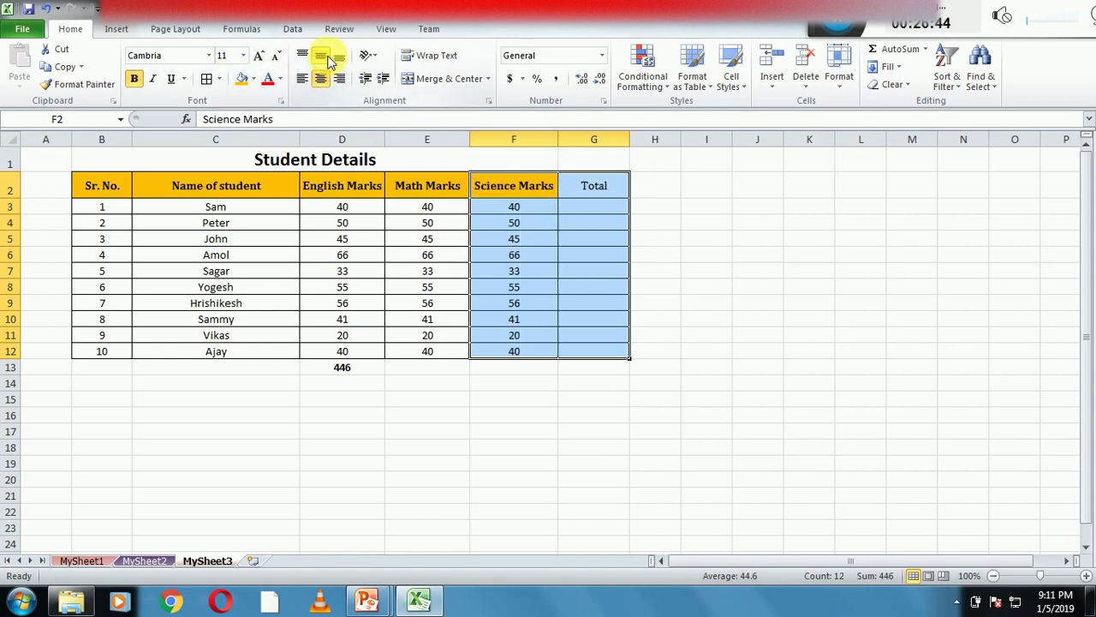
Step: Make the Total heading in G2 bold
click(589, 192)
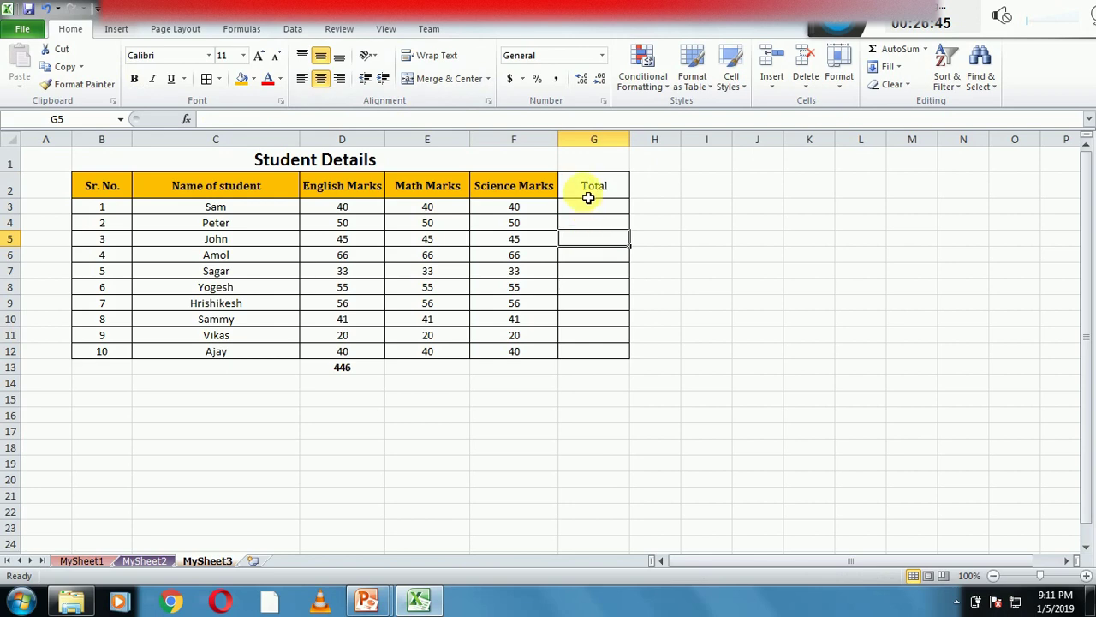
click(136, 79)
click(536, 247)
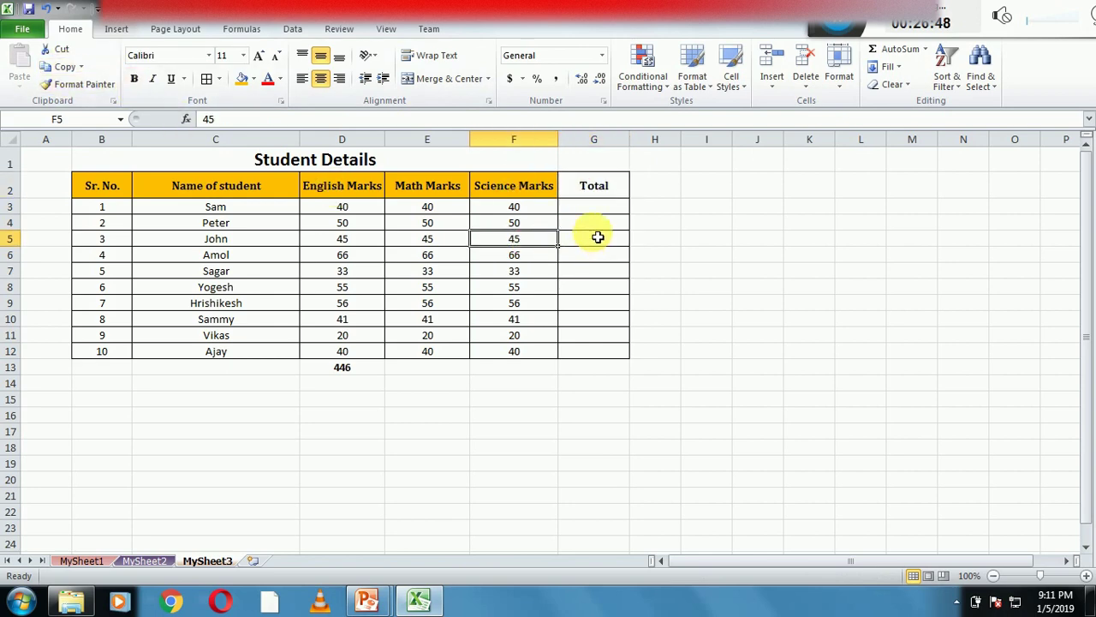
click(586, 214)
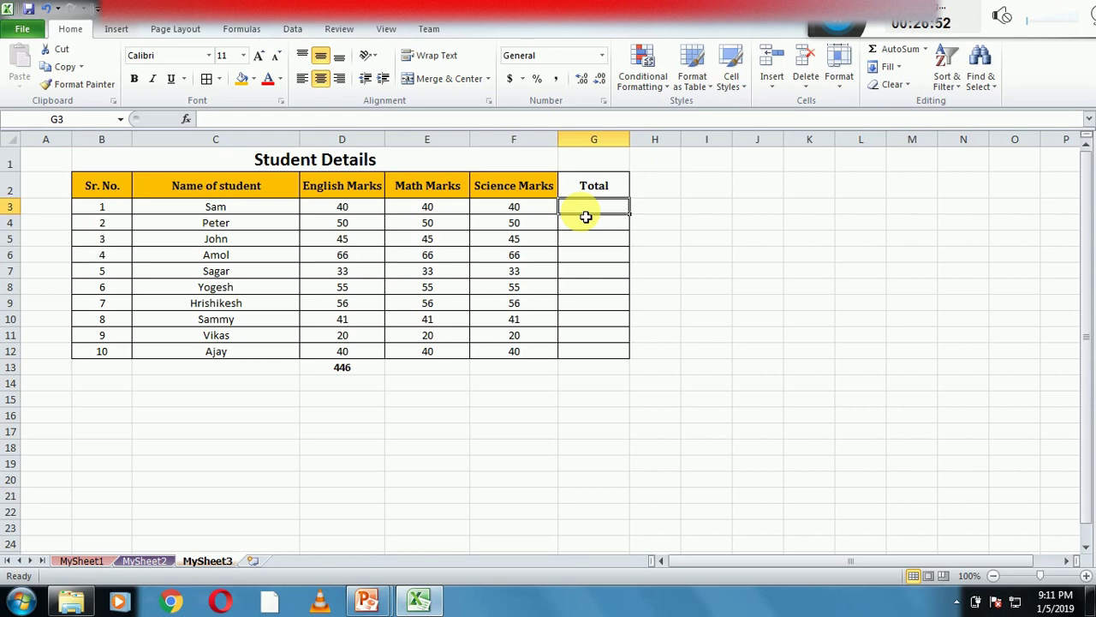
Step: Enter =D3+E3+F3 in G3 and fill it down to G12 for every student
text(=)
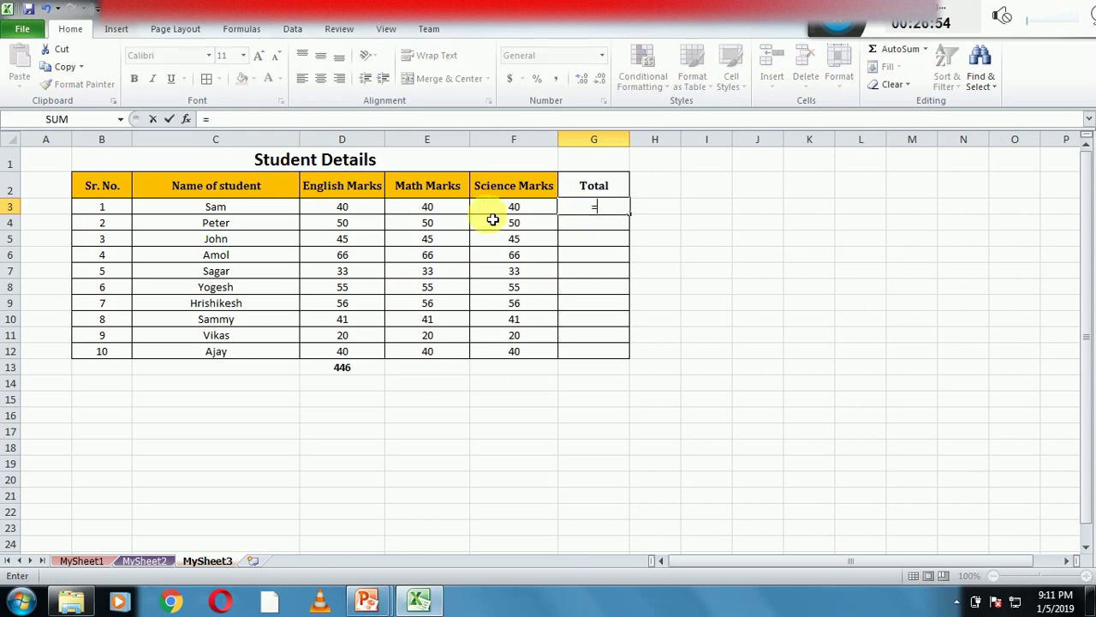
click(342, 208)
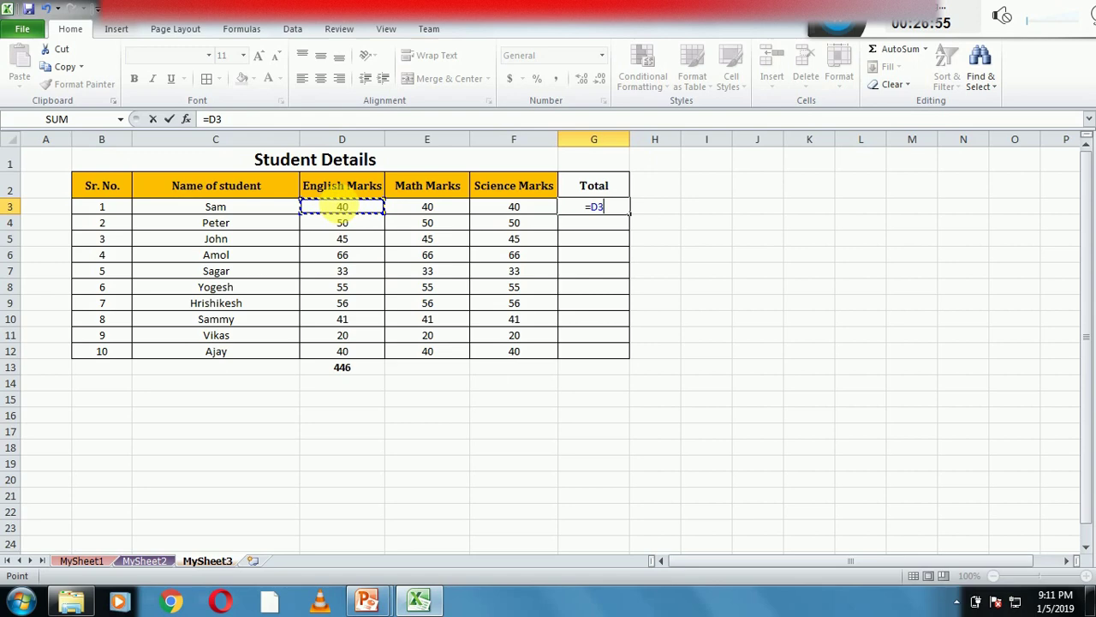
click(276, 123)
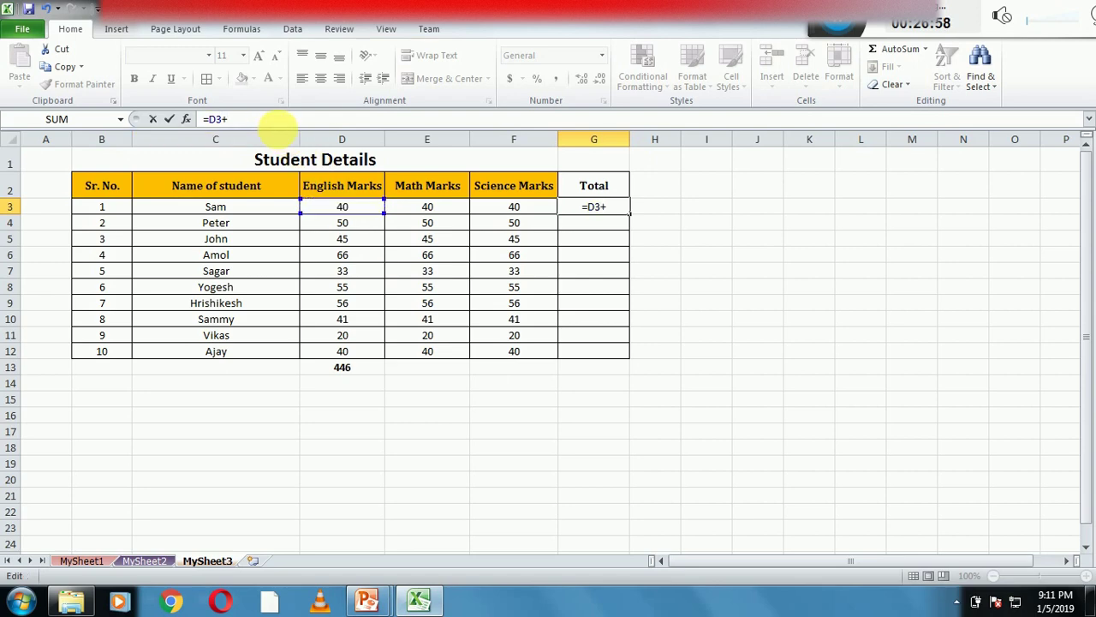
click(408, 213)
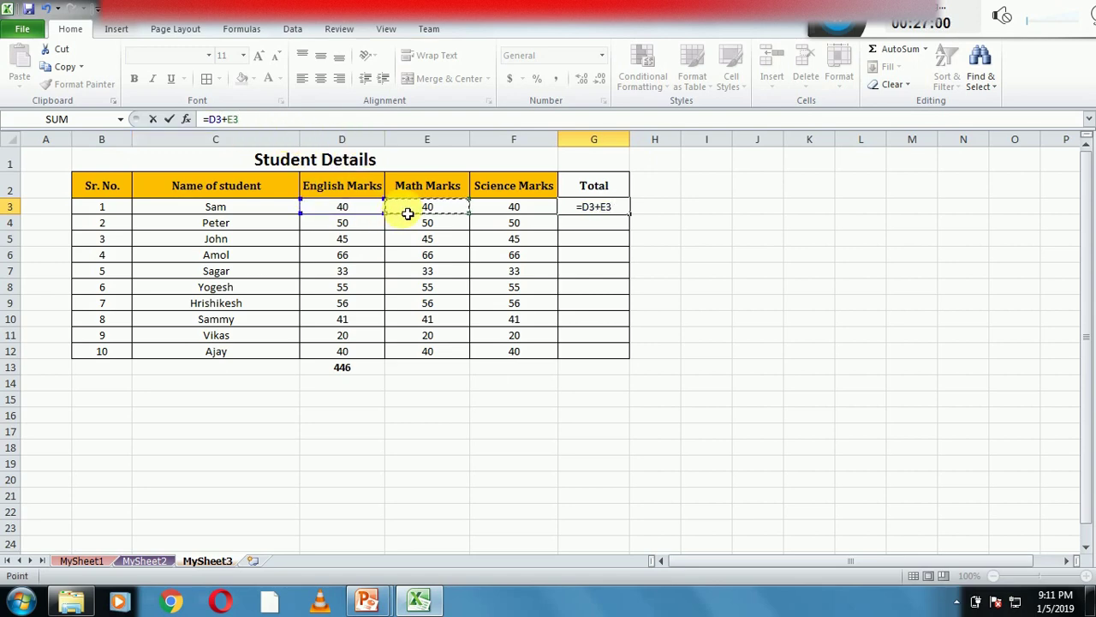
text(+)
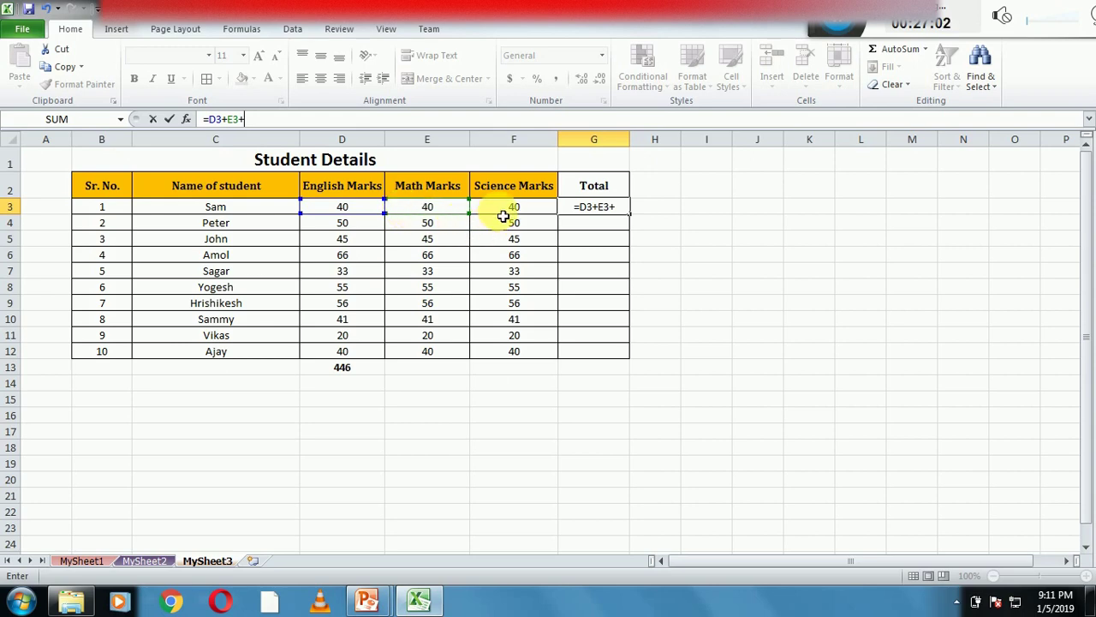
click(503, 213)
key(Return)
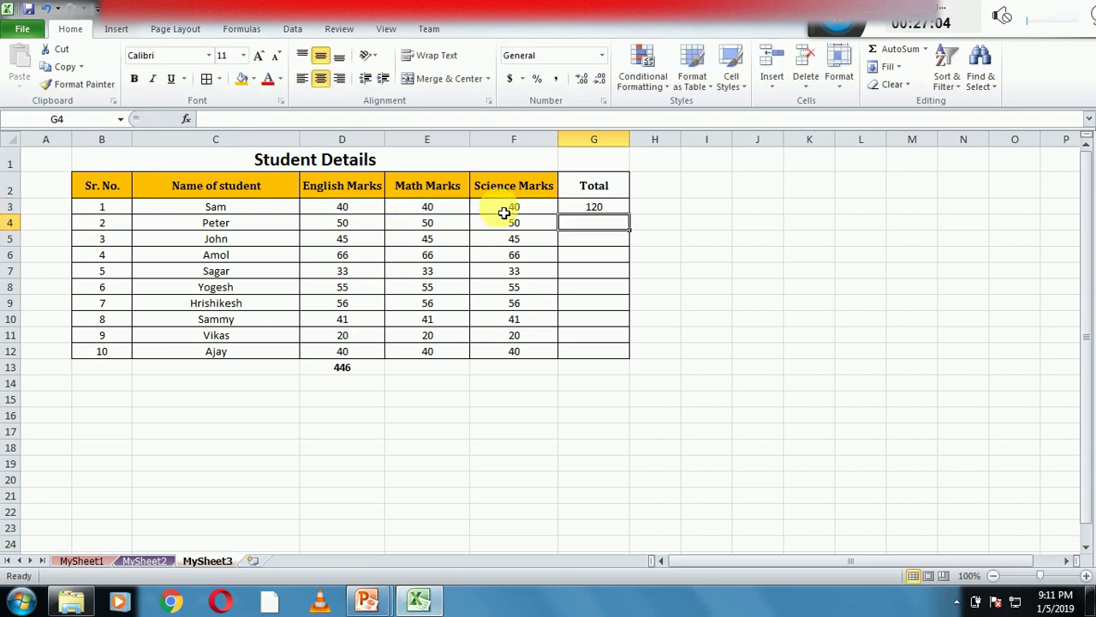
click(606, 211)
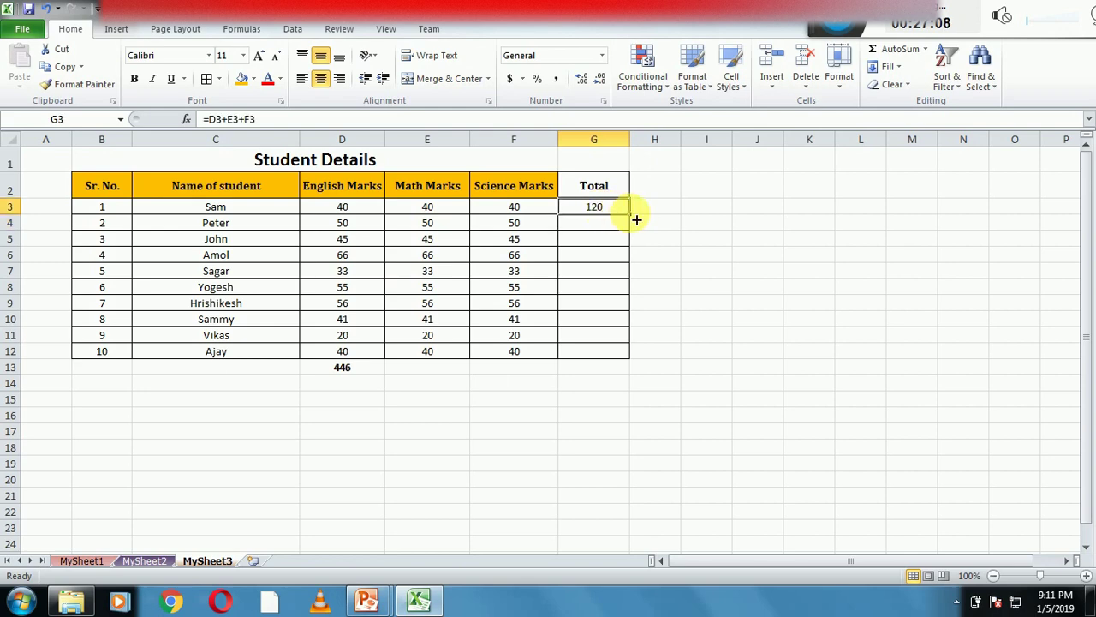
drag(637, 220, 628, 361)
click(585, 296)
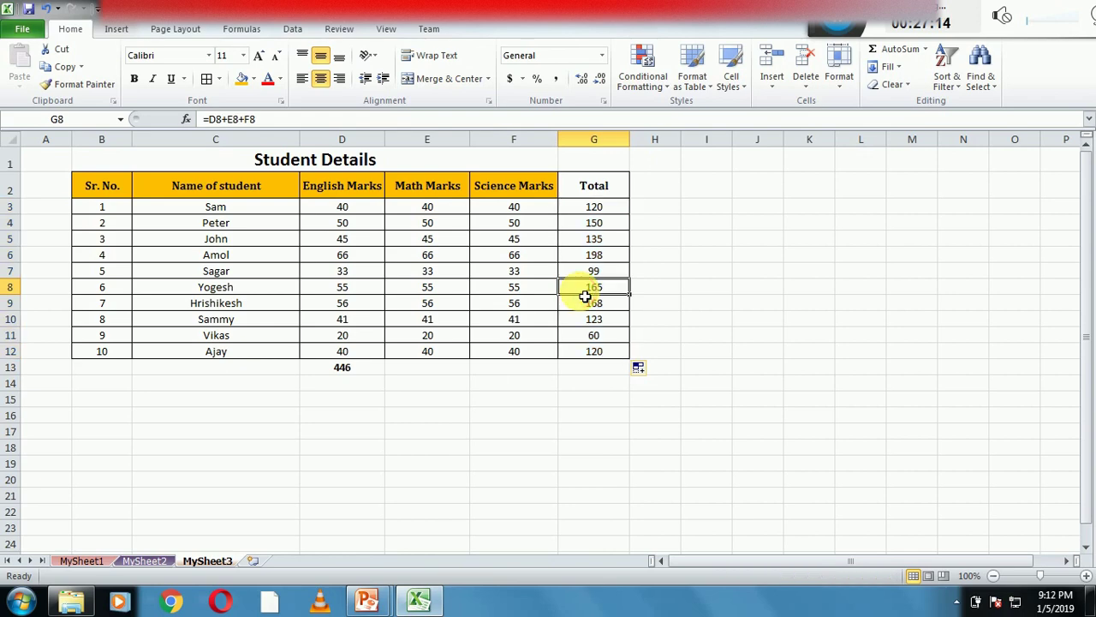
Step: Apply the orange header fill to the Total heading
drag(453, 186, 585, 192)
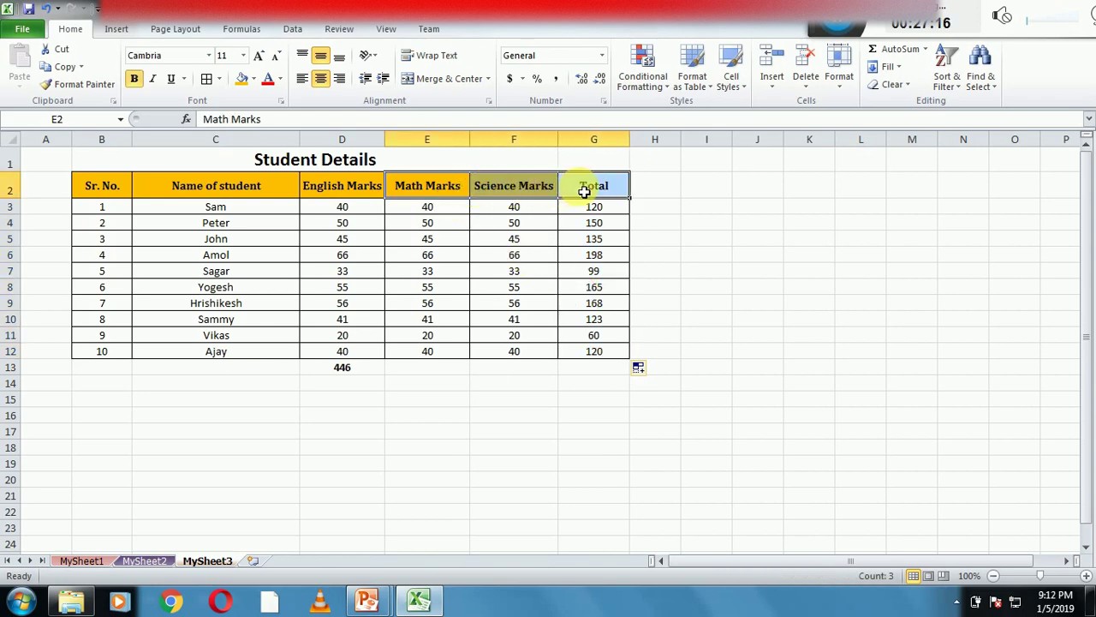
click(240, 78)
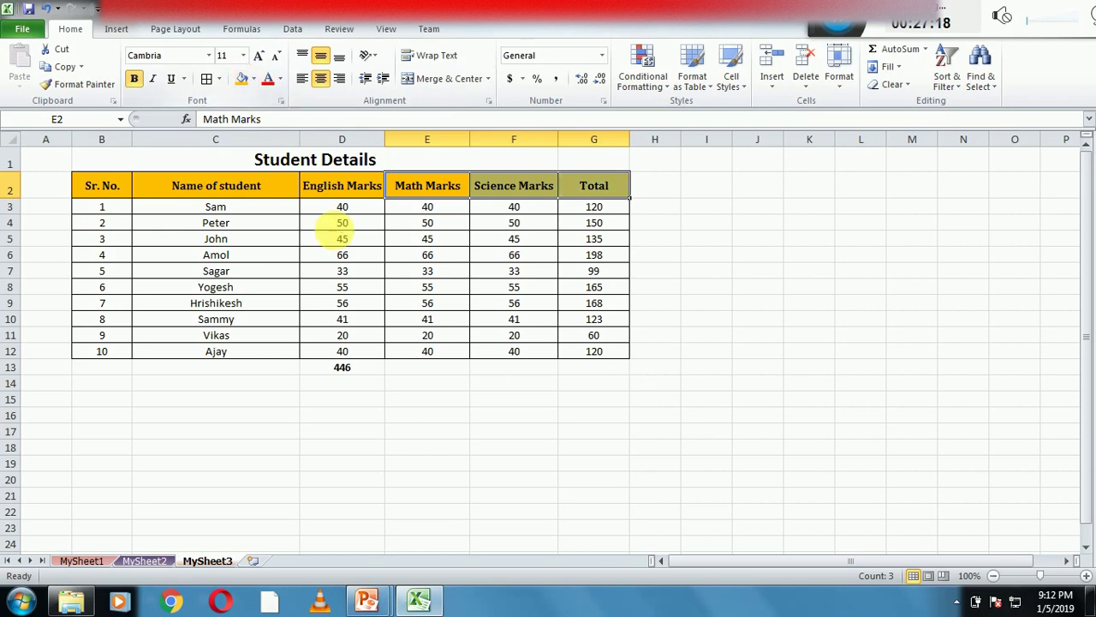
click(342, 238)
click(603, 287)
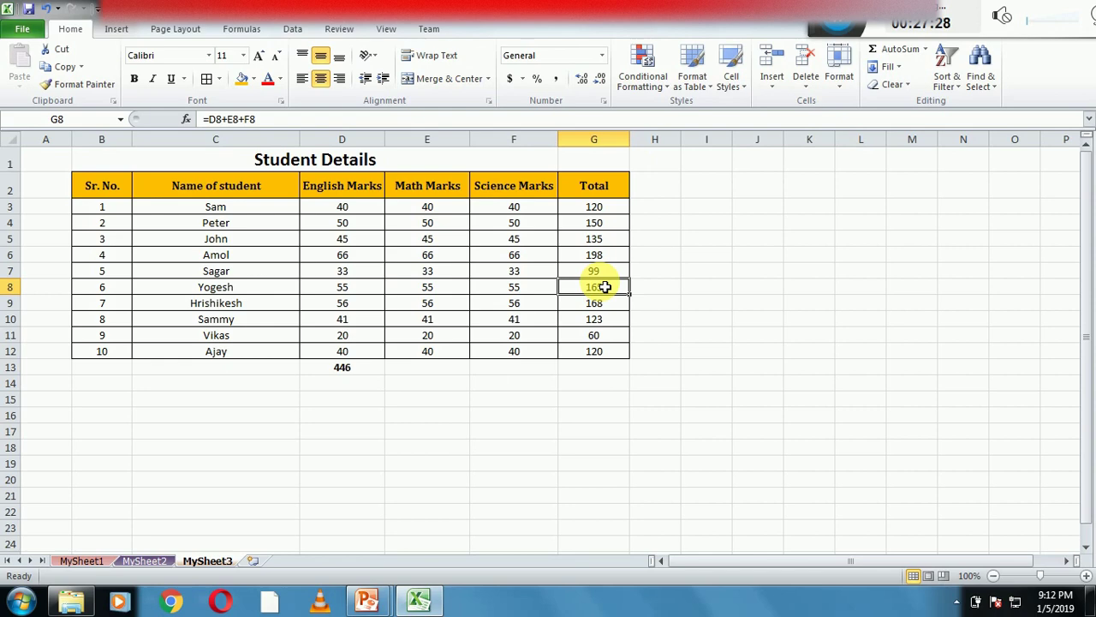
Step: Check the formula behind the first total, show the slide show, then return to the workbook
click(597, 210)
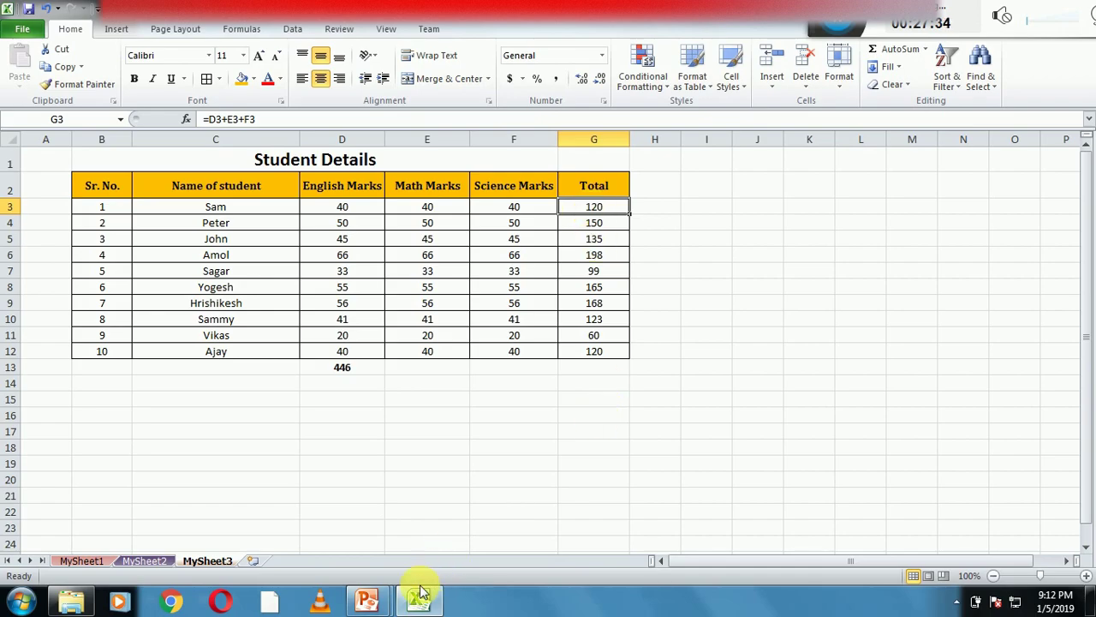
mouse_move(367, 599)
click(458, 544)
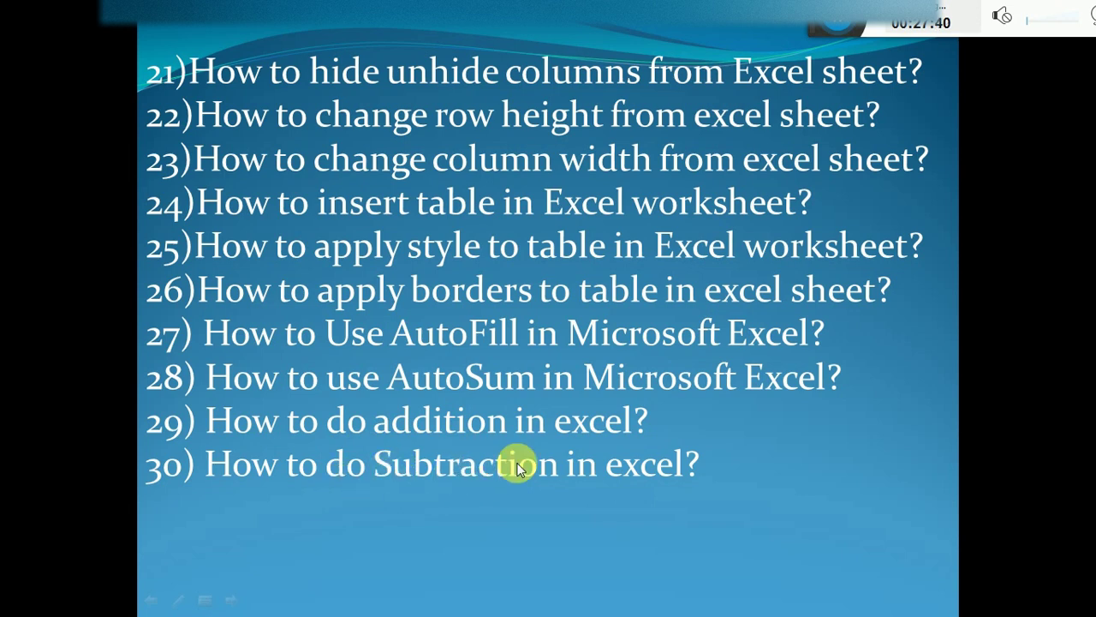
key(super)
click(418, 599)
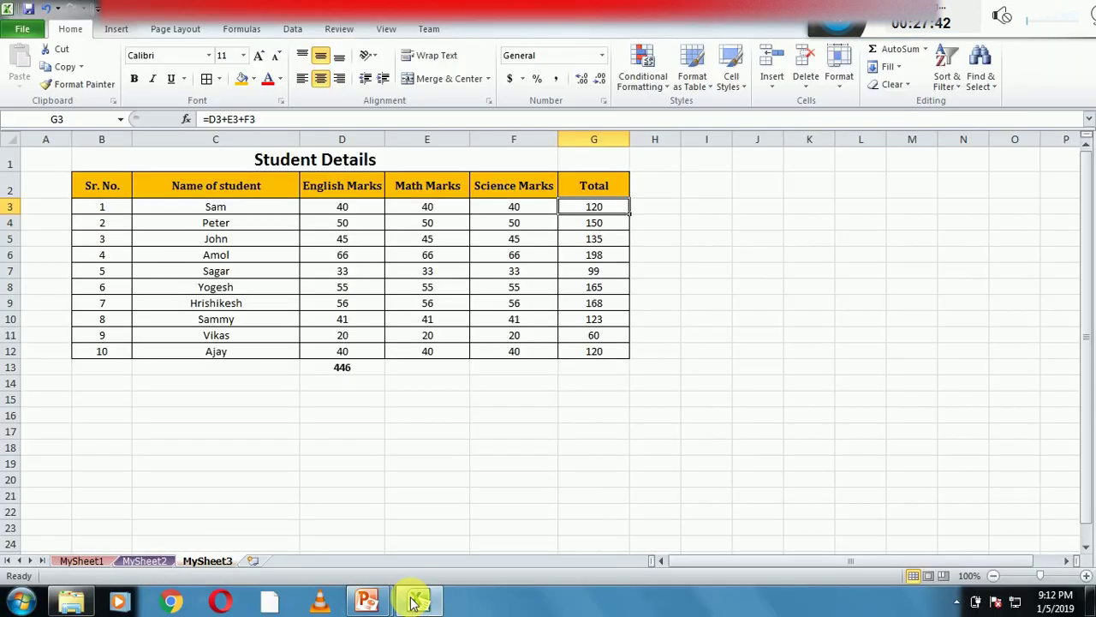
click(459, 463)
click(360, 415)
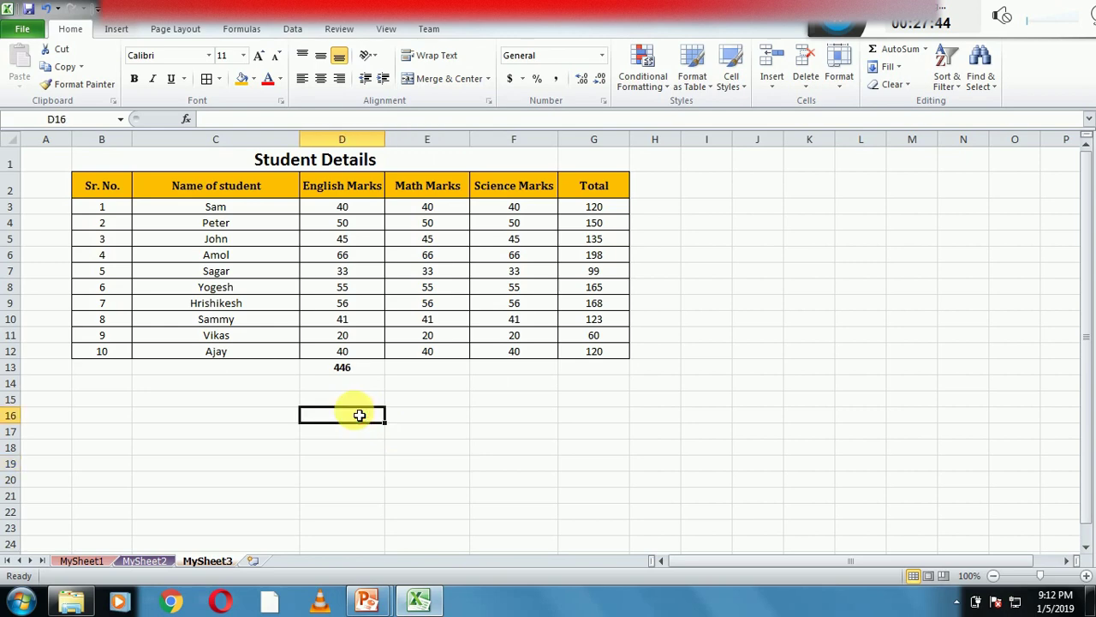
Step: Copy the Science Marks F3:F12 into both C3 and D3 on MySheet2
drag(518, 210, 525, 353)
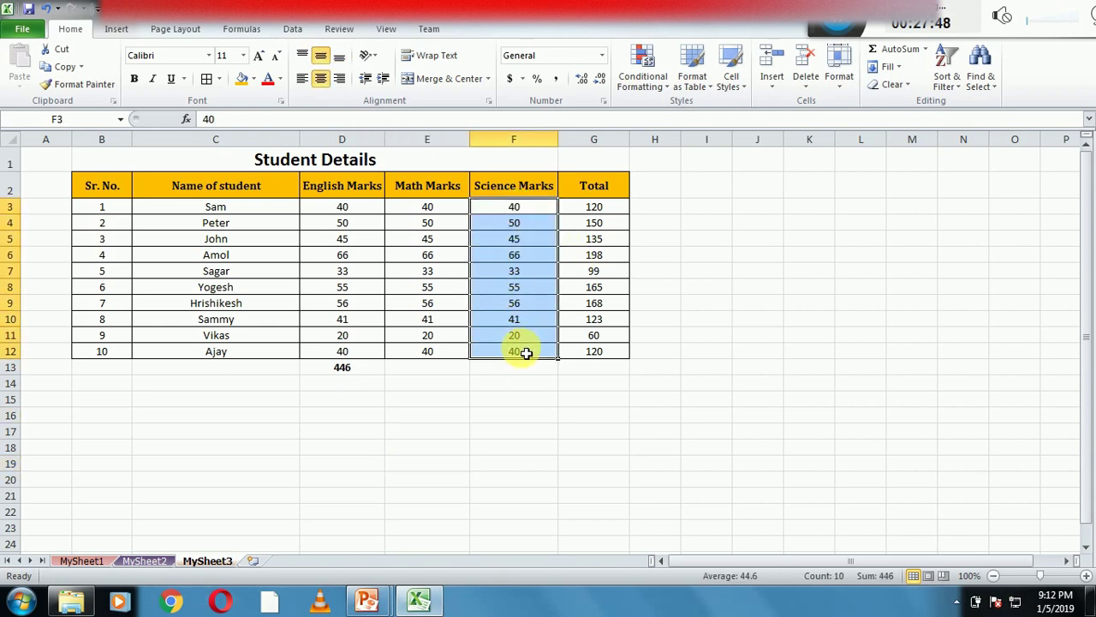
key(ctrl+c)
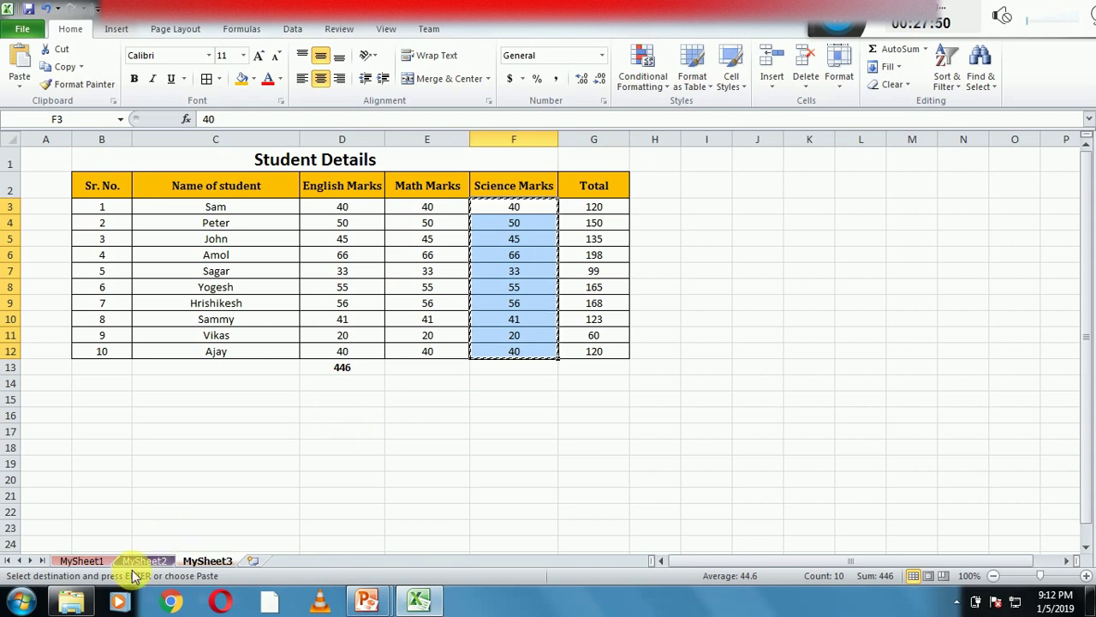
click(141, 561)
click(168, 189)
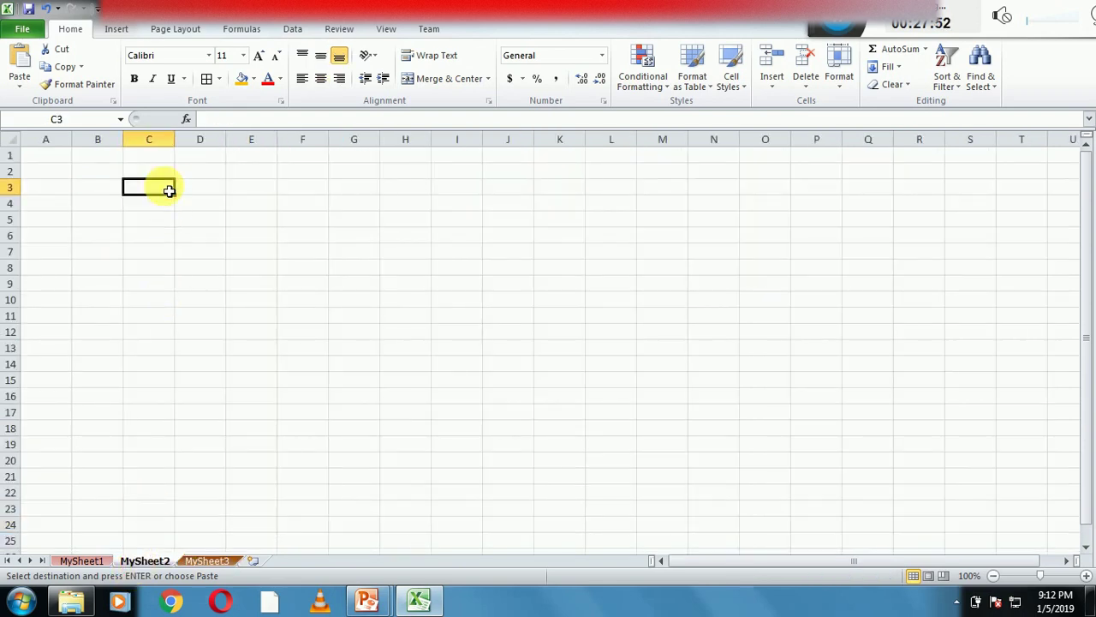
key(ctrl+v)
click(194, 196)
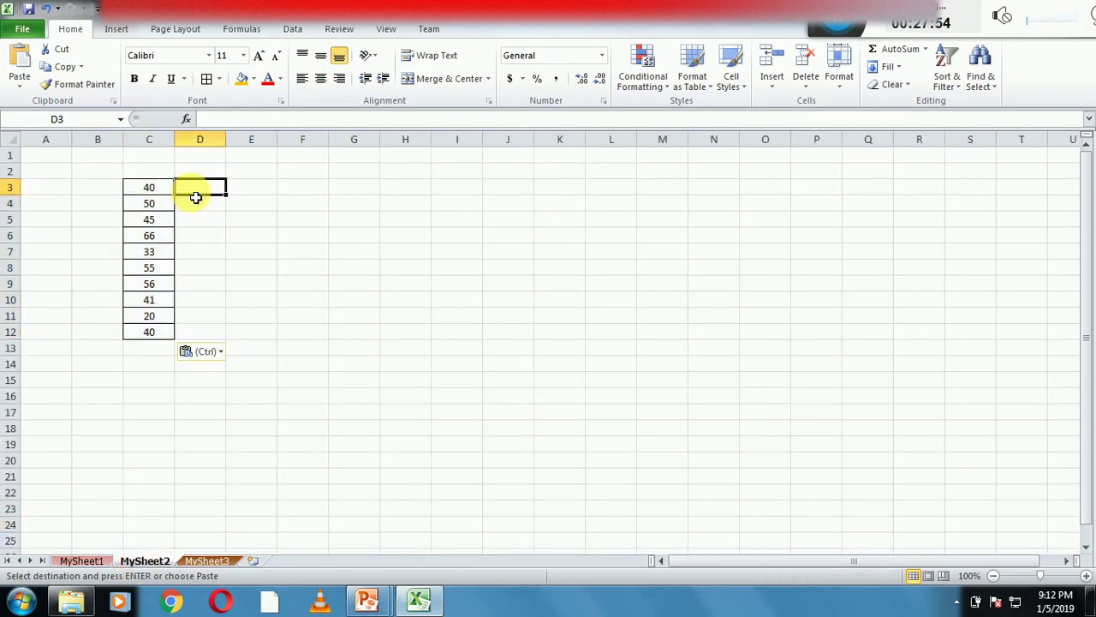
key(ctrl+v)
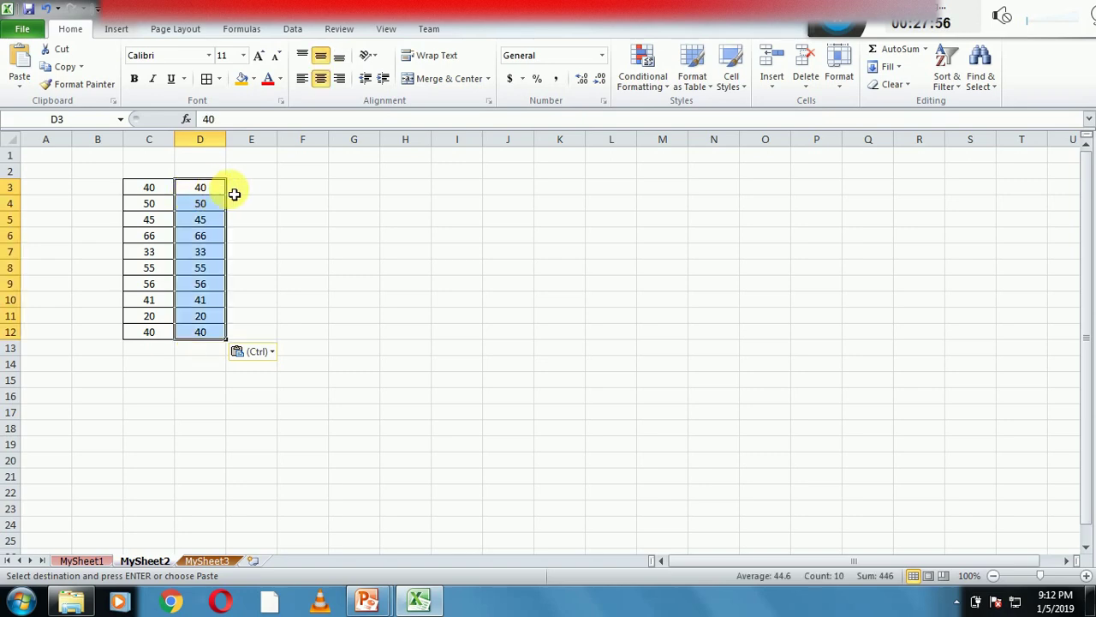
click(242, 192)
Step: Enter =C3-D3 in E3 and fill it down to E12
text(=)
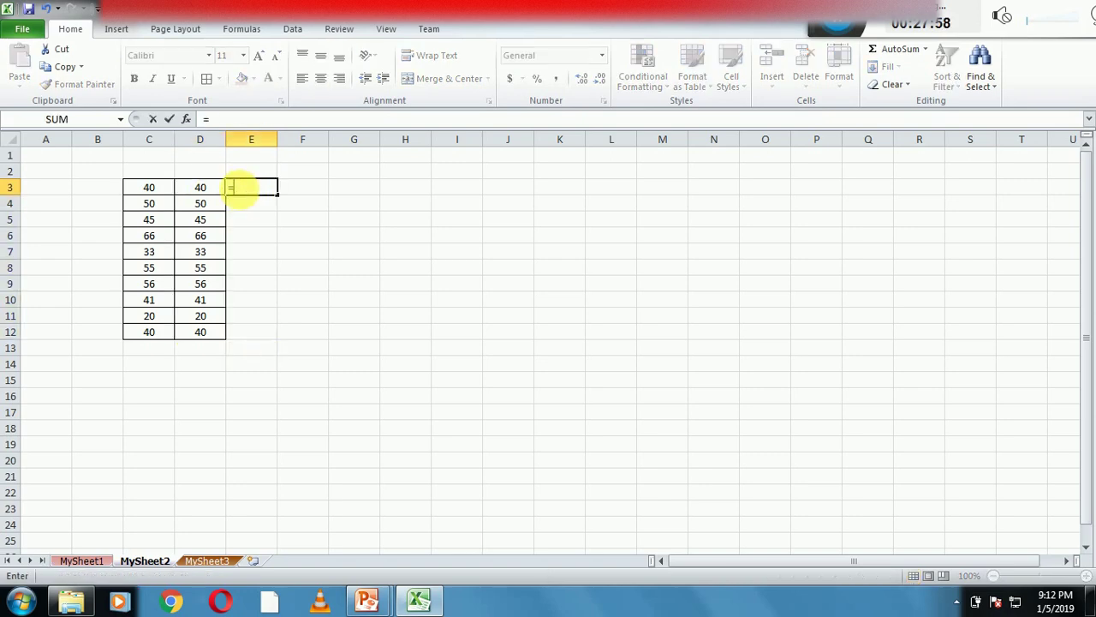
click(161, 195)
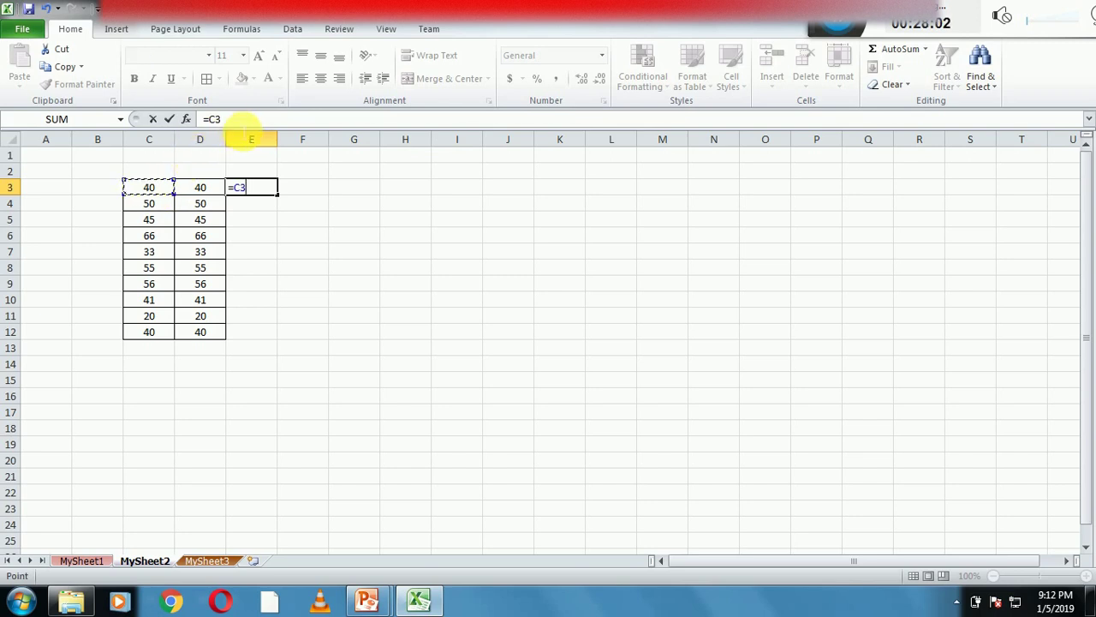
click(243, 120)
text(-)
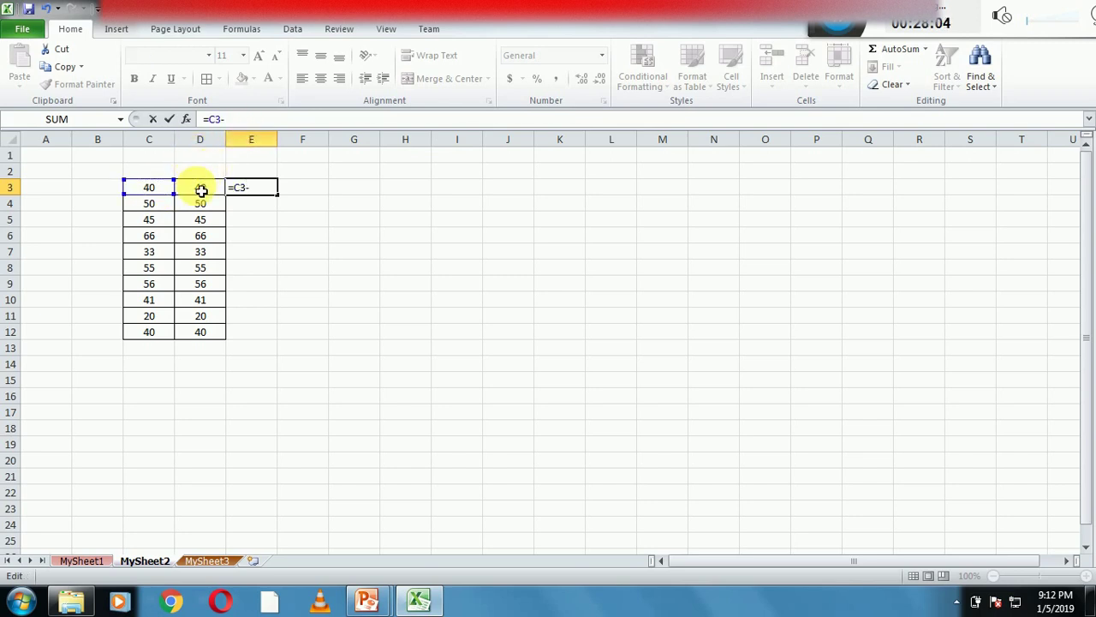
click(198, 195)
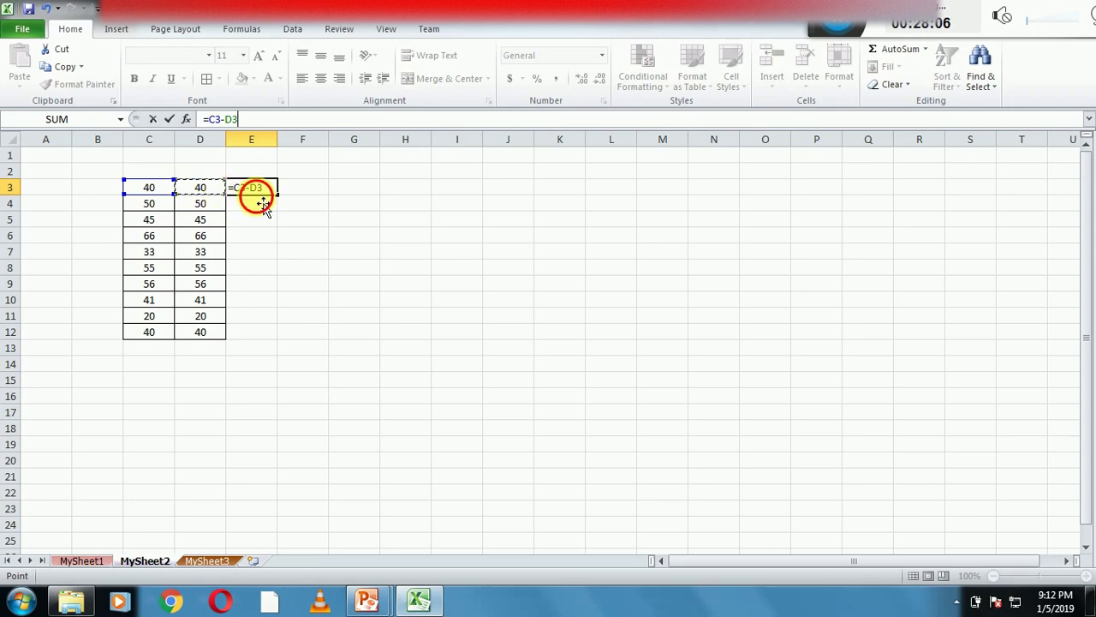
key(Return)
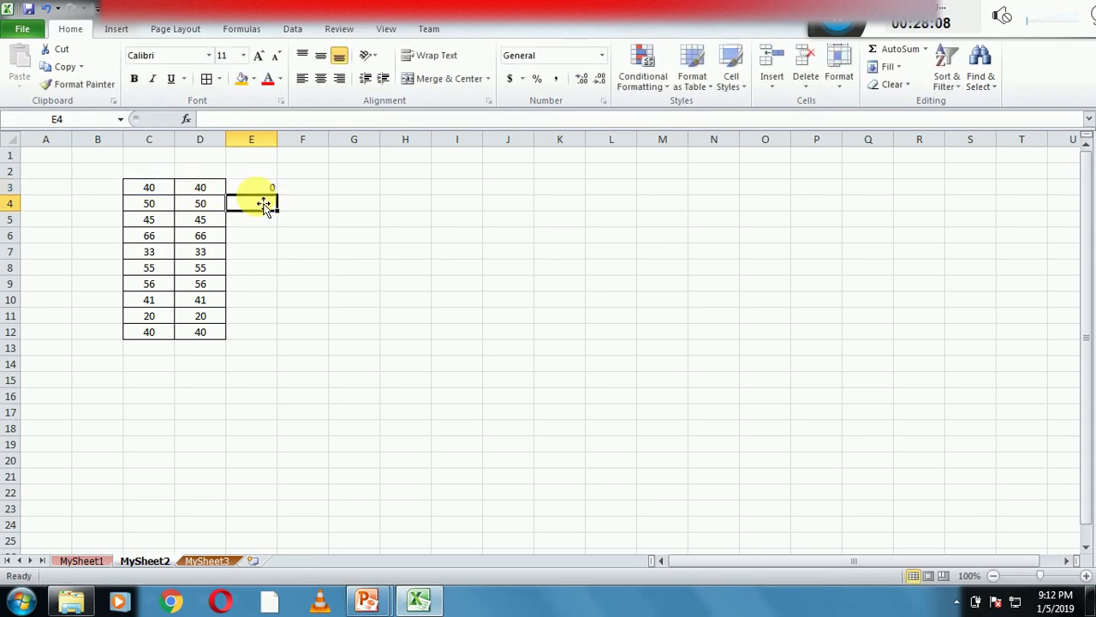
click(261, 189)
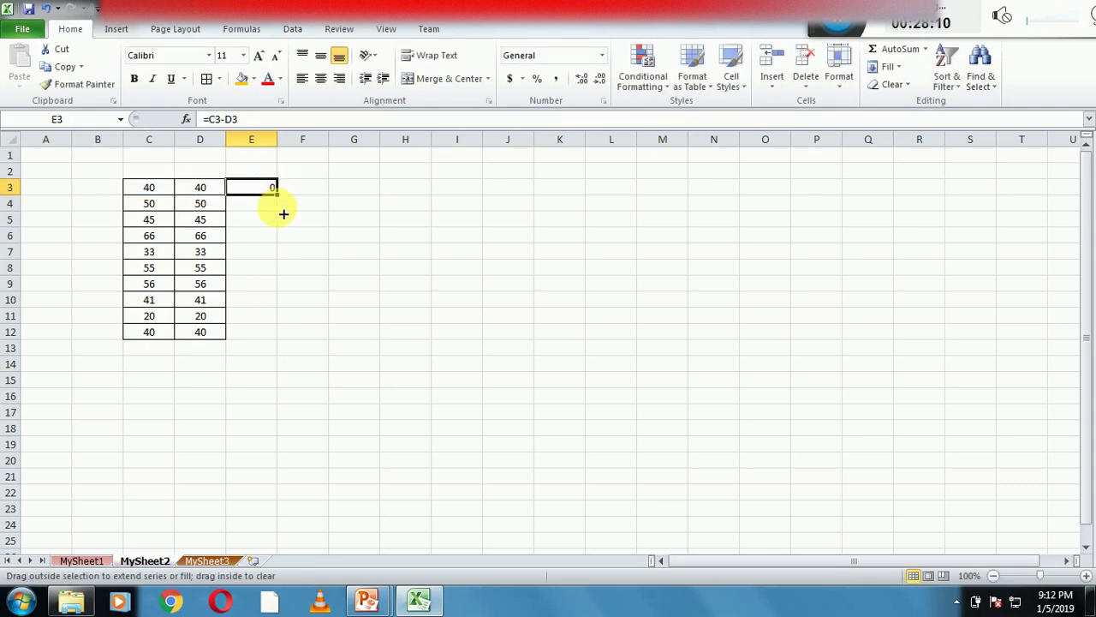
drag(283, 214, 283, 343)
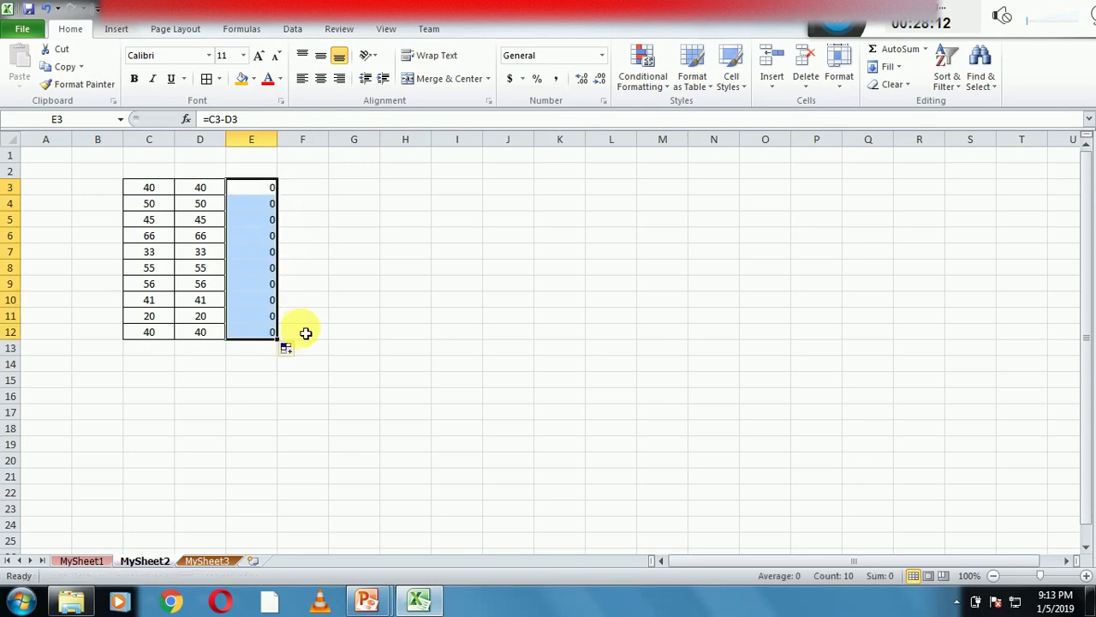
Step: Centre the difference results and change D4, D5 and D6 to 20, 35 and 29
click(319, 78)
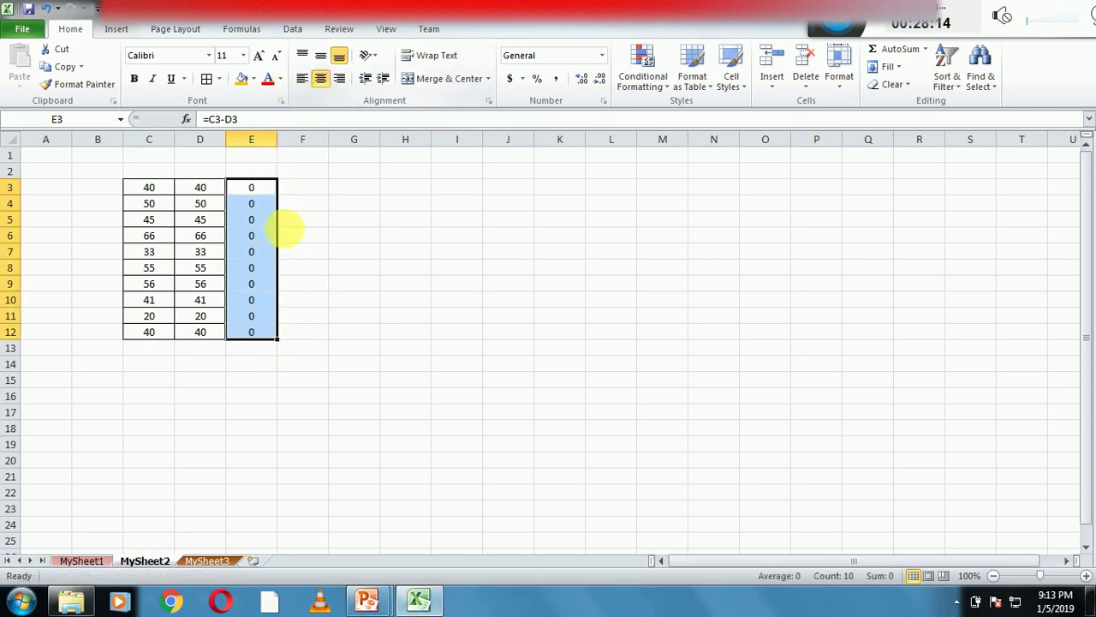
click(286, 232)
click(208, 208)
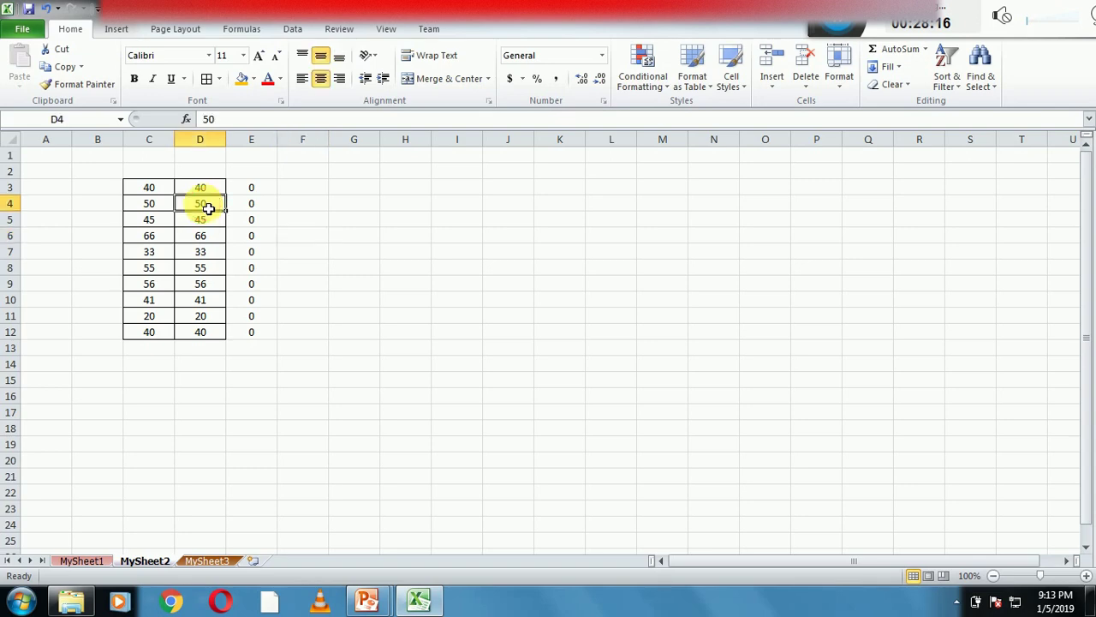
text(20)
key(Return)
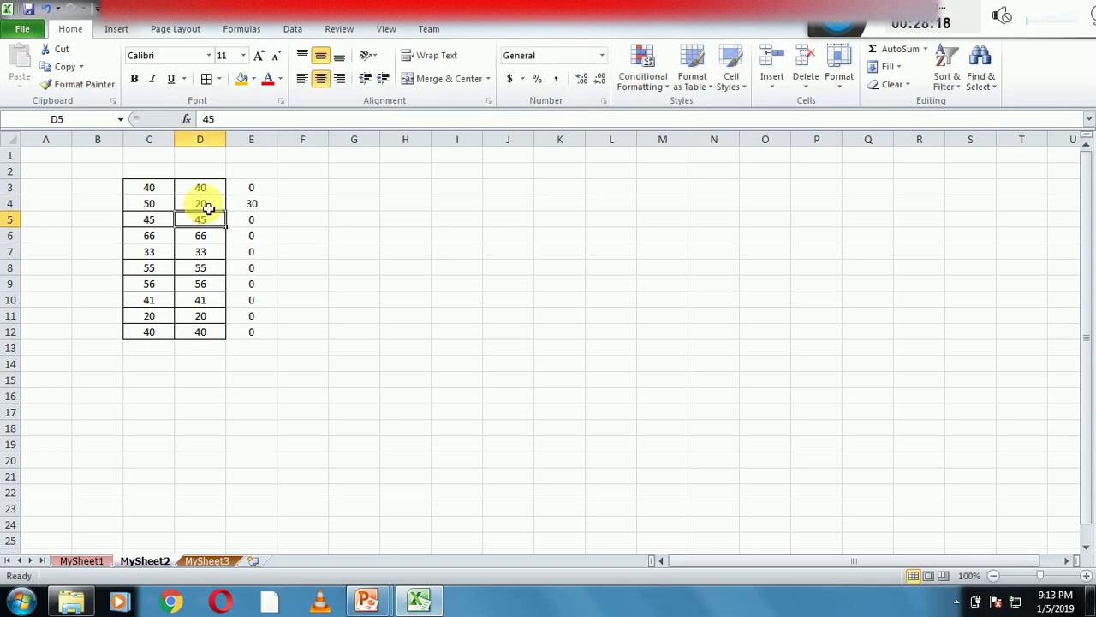
text(35)
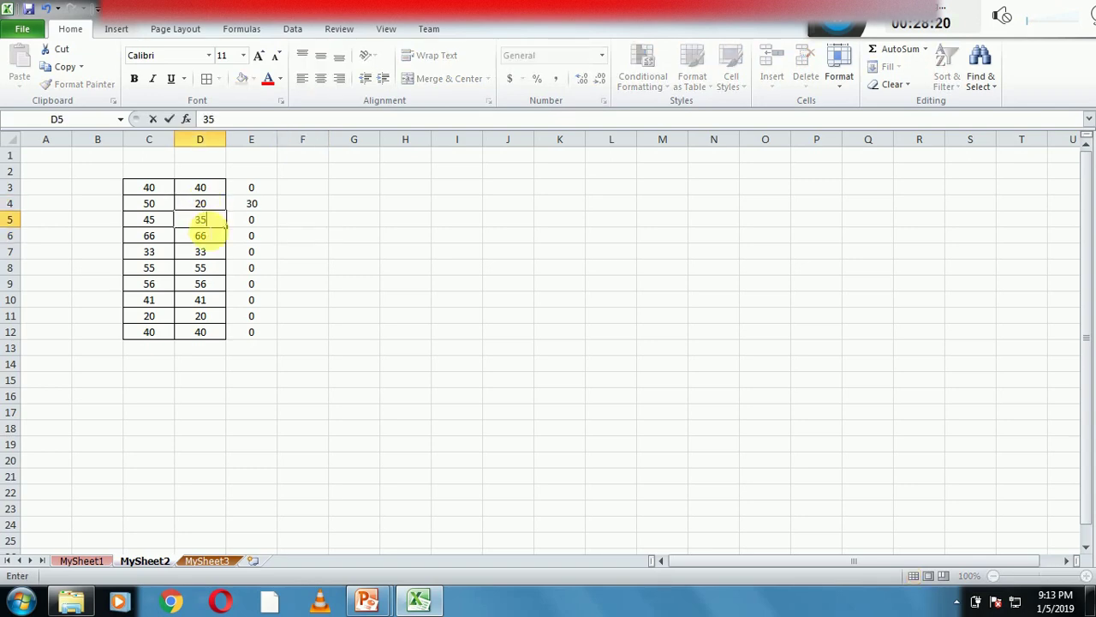
key(Return)
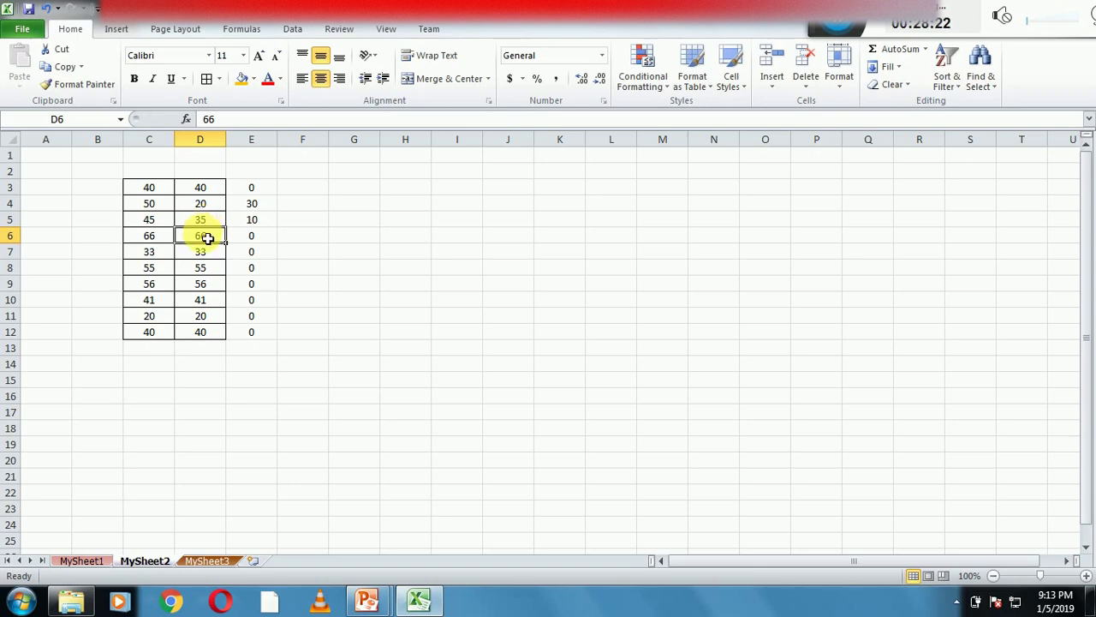
text(29)
key(Return)
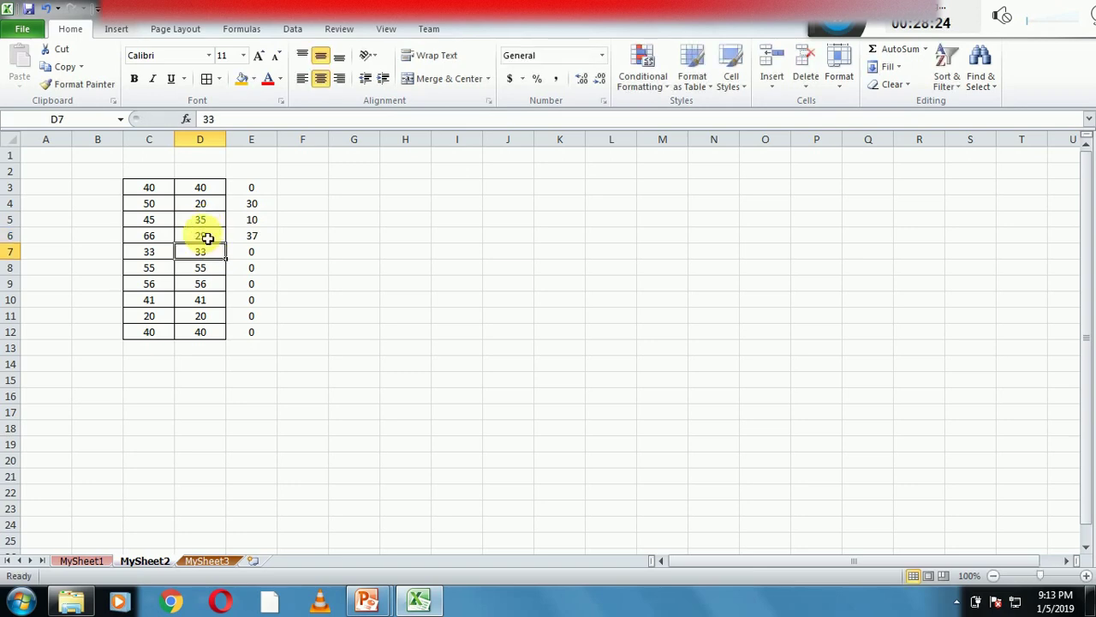
Step: Review the column E difference formulas against their C and D values
click(251, 236)
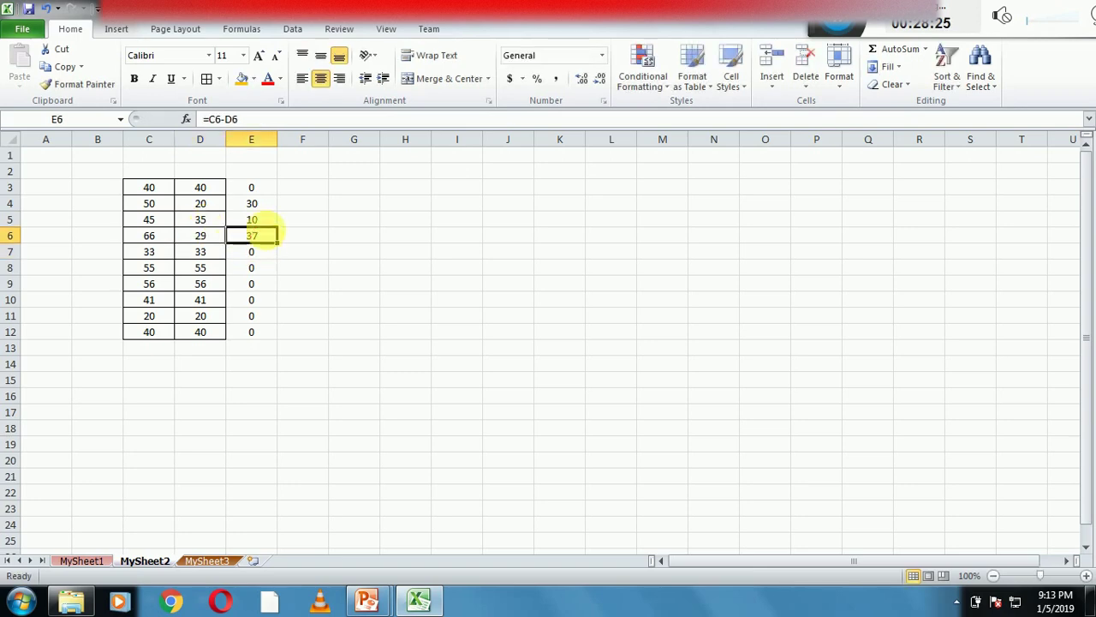
click(253, 188)
click(152, 190)
click(196, 190)
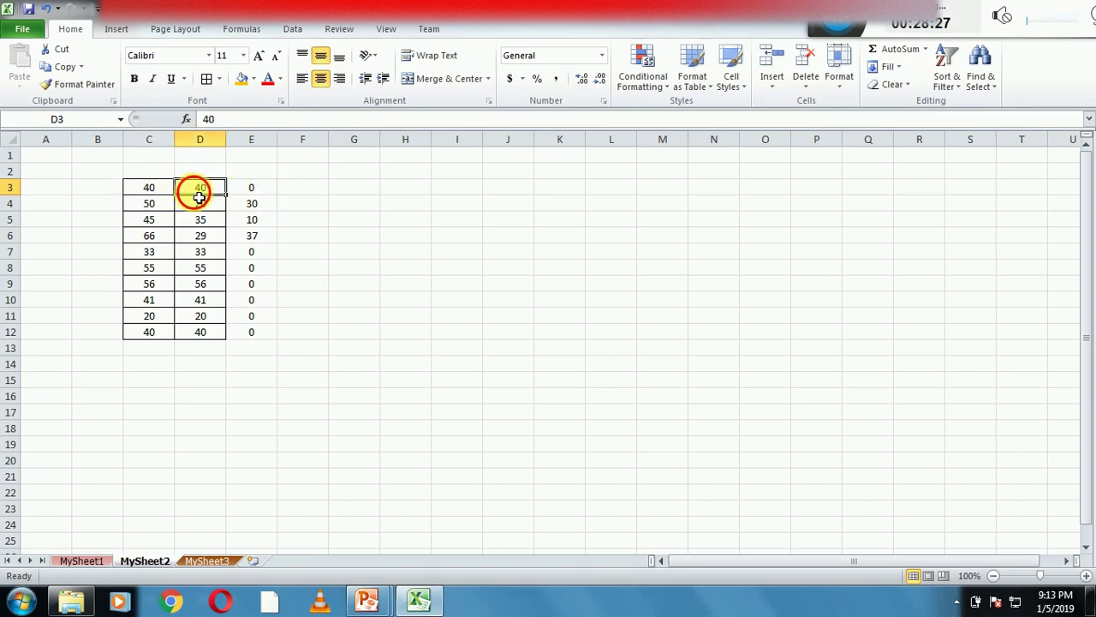
click(253, 192)
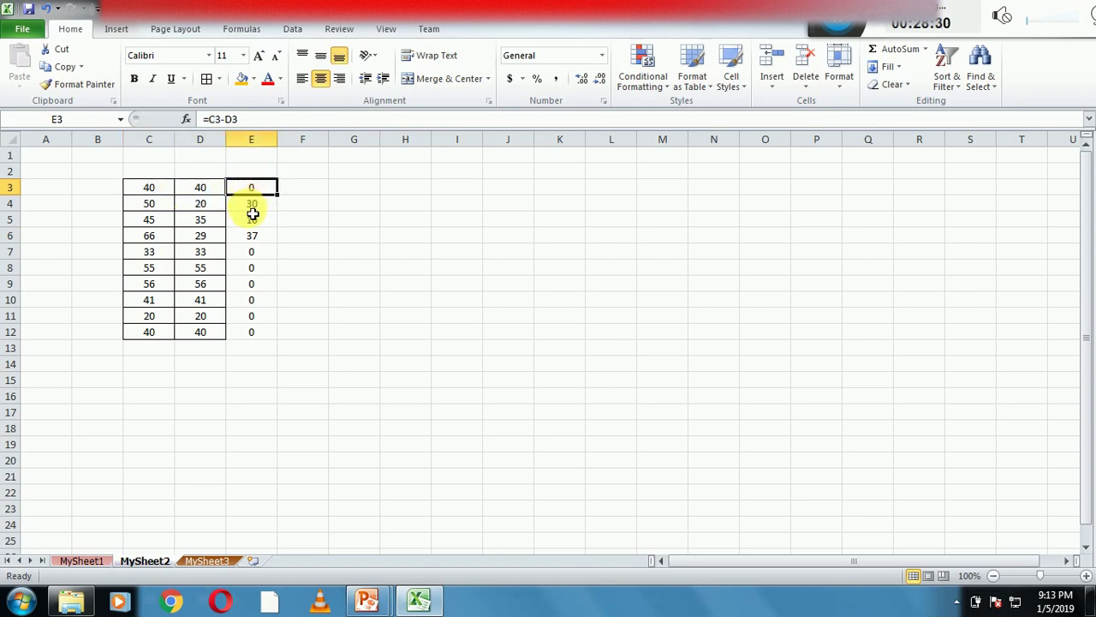
click(260, 221)
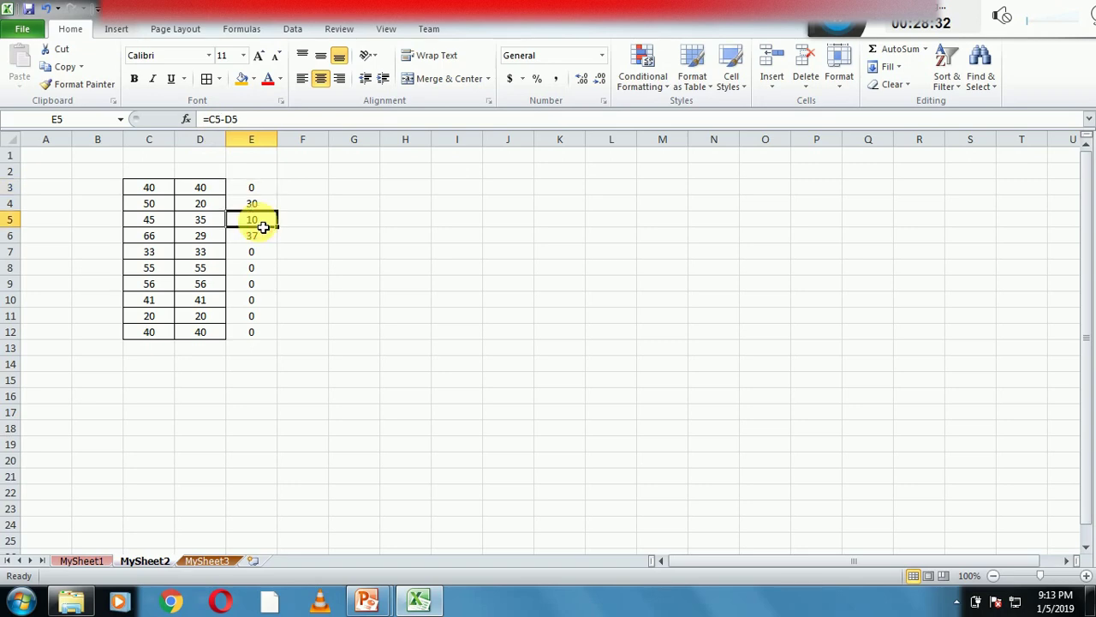
click(255, 238)
click(252, 268)
click(249, 316)
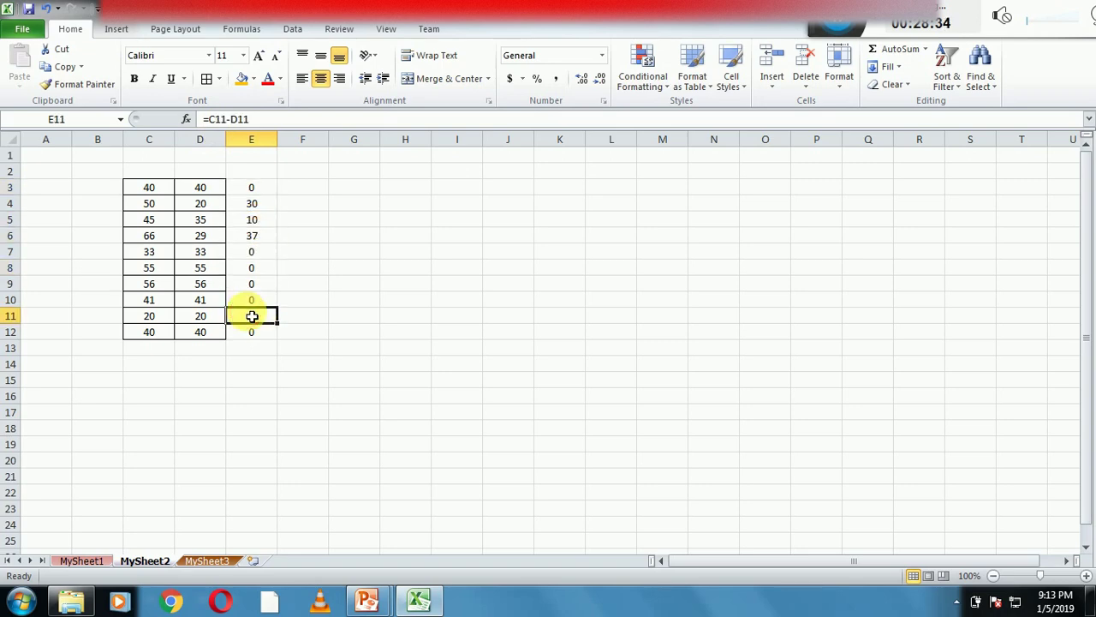
Step: Change D12 to 10, D10 to 22 and D8 to 10
click(209, 335)
text(10)
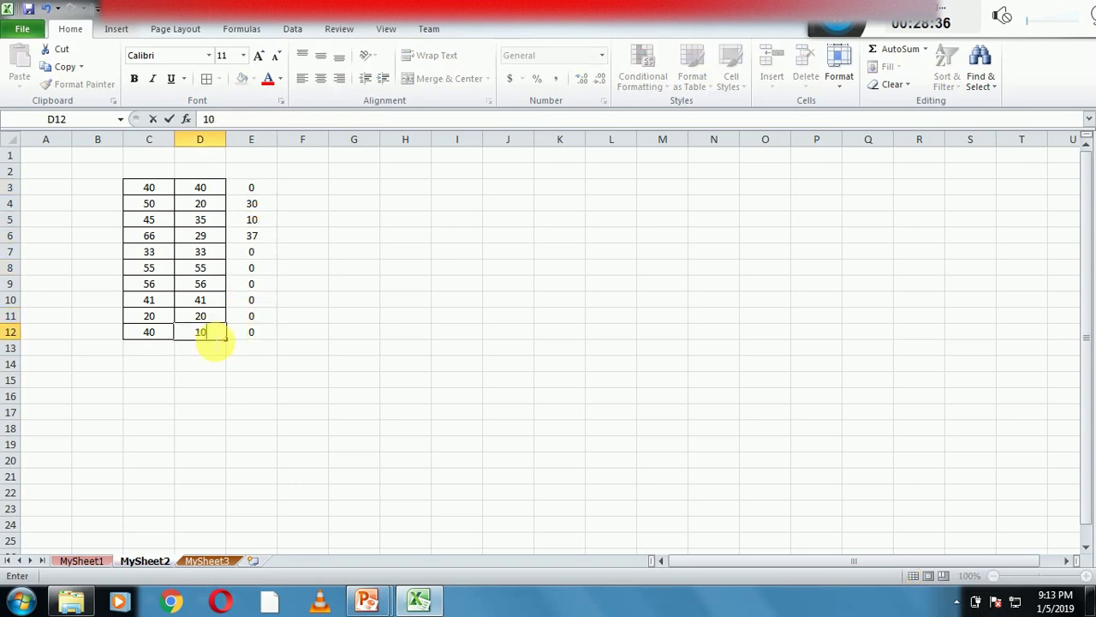
key(Return)
click(215, 305)
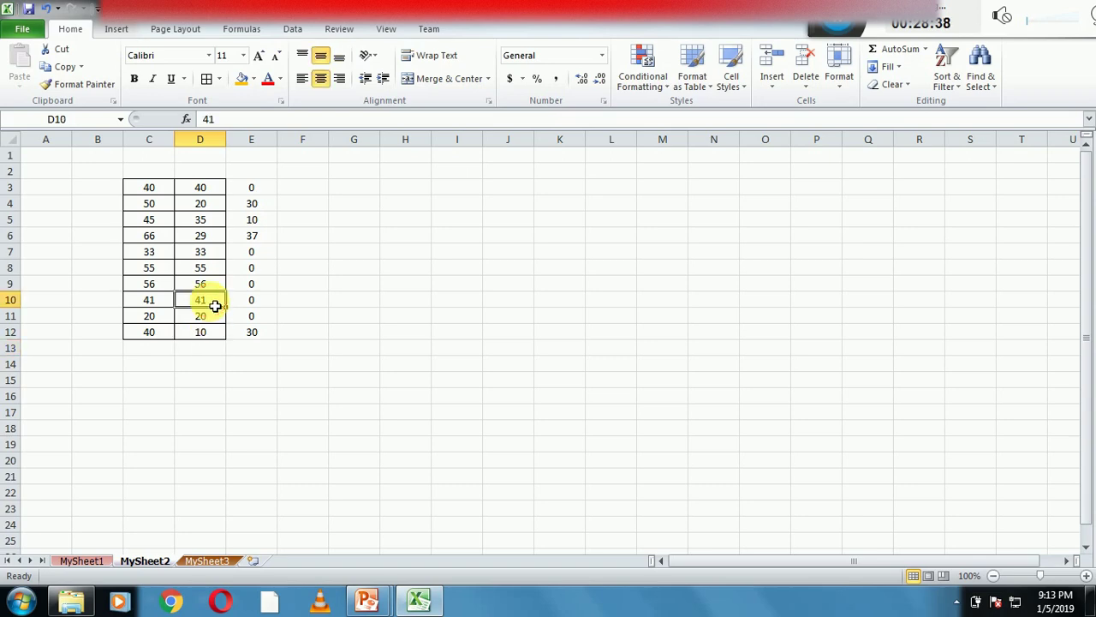
text(22)
key(Return)
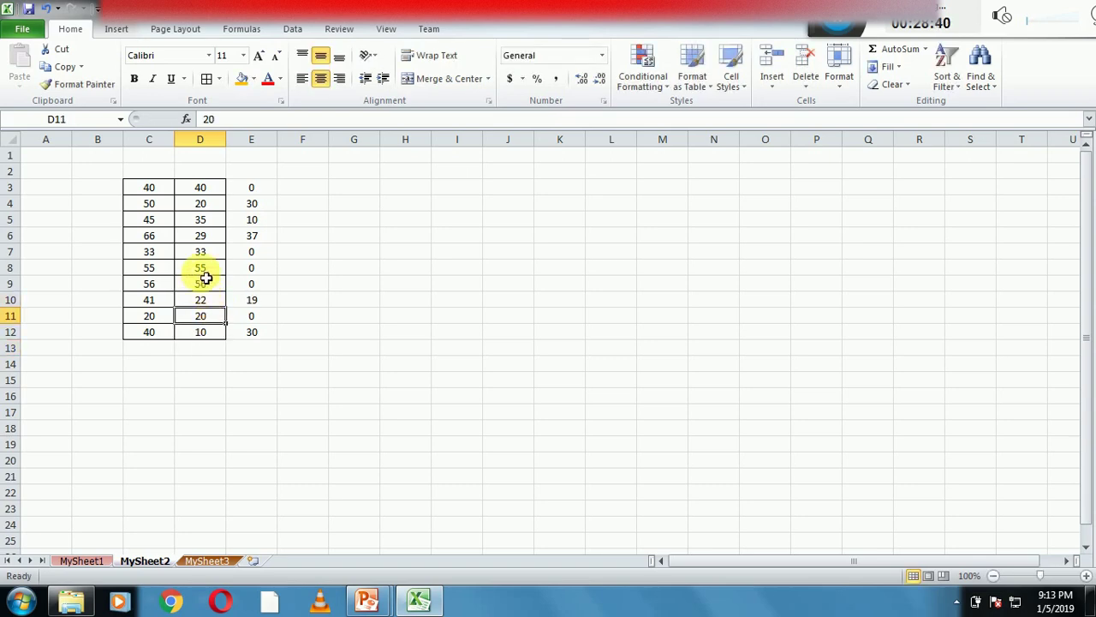
click(207, 273)
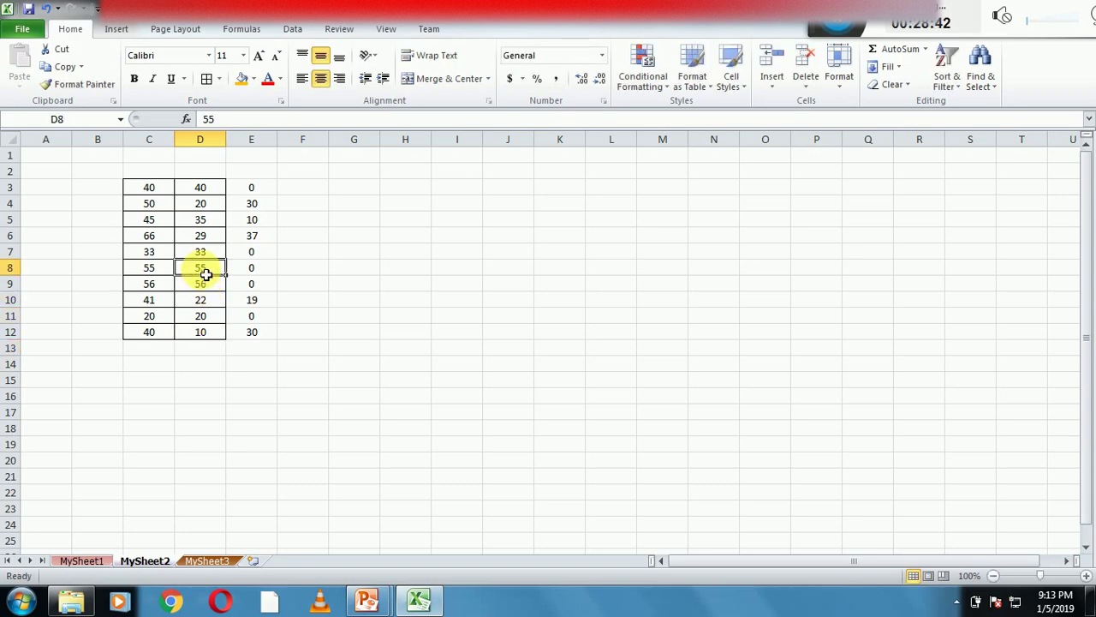
text(10)
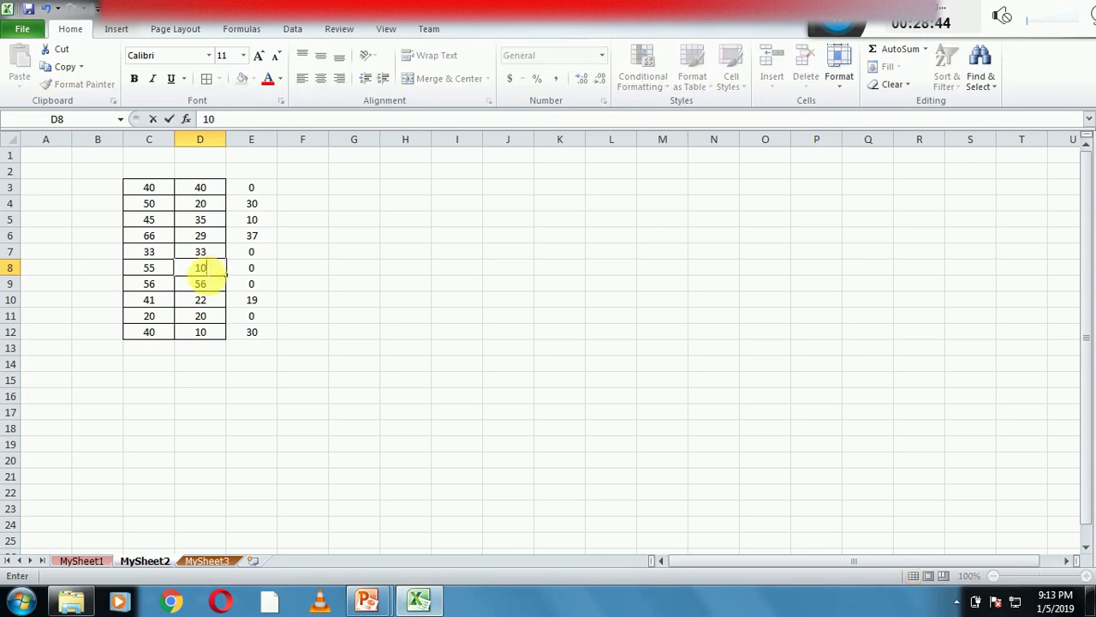
key(Return)
click(295, 289)
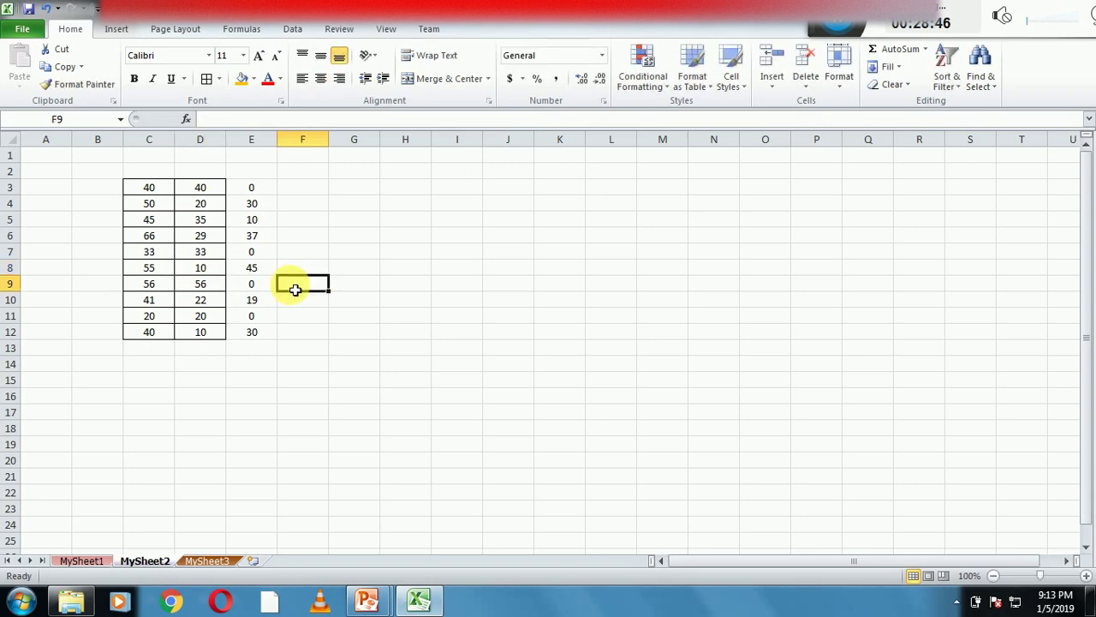
Step: Recheck the recalculated differences in E4, E7 and row 6
click(247, 206)
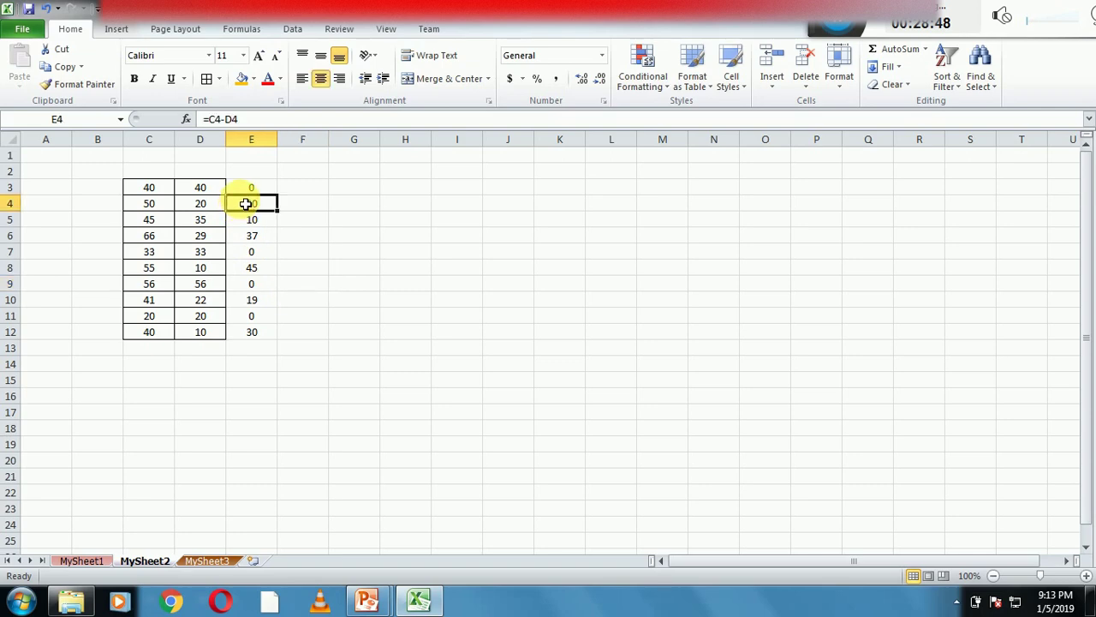
click(258, 251)
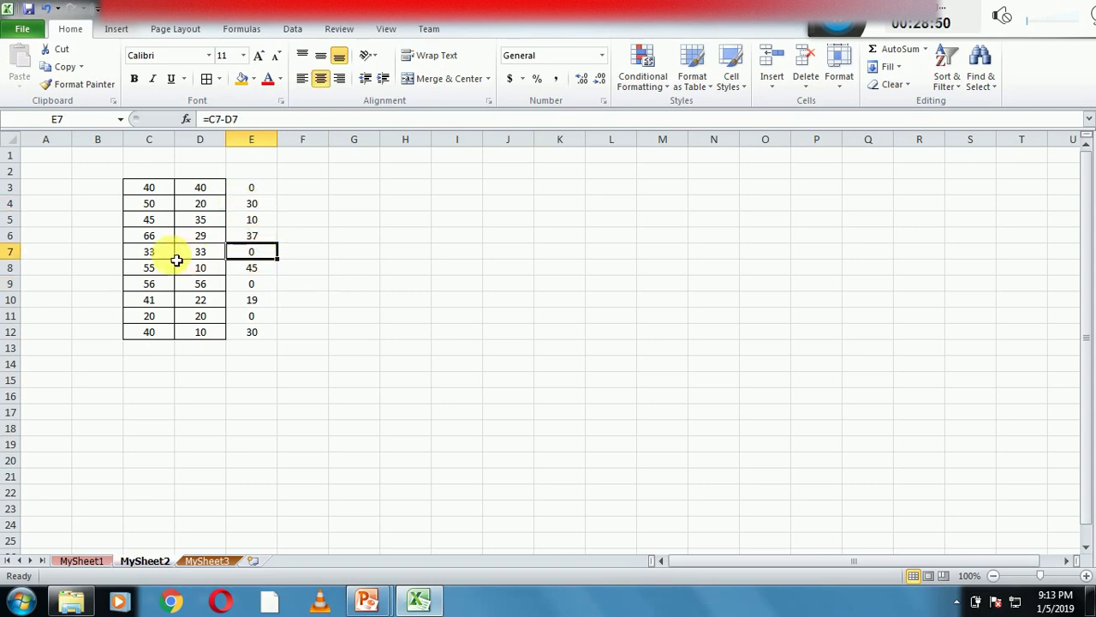
click(163, 237)
click(200, 236)
click(254, 237)
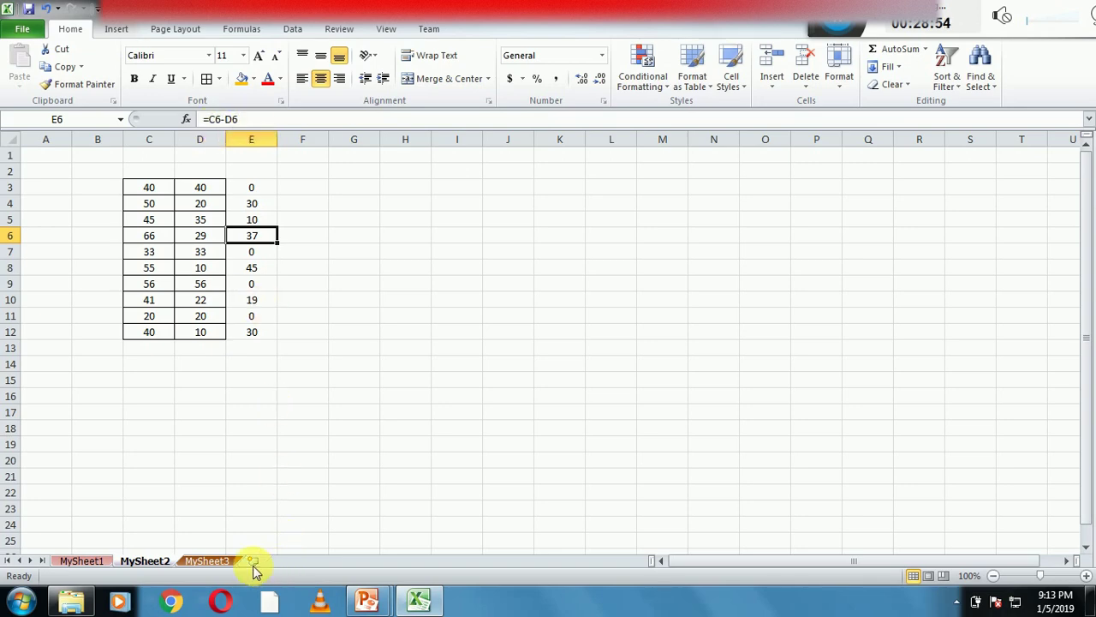
Step: Clear B3:F12, then undo to restore all the values
click(234, 417)
drag(107, 187, 318, 338)
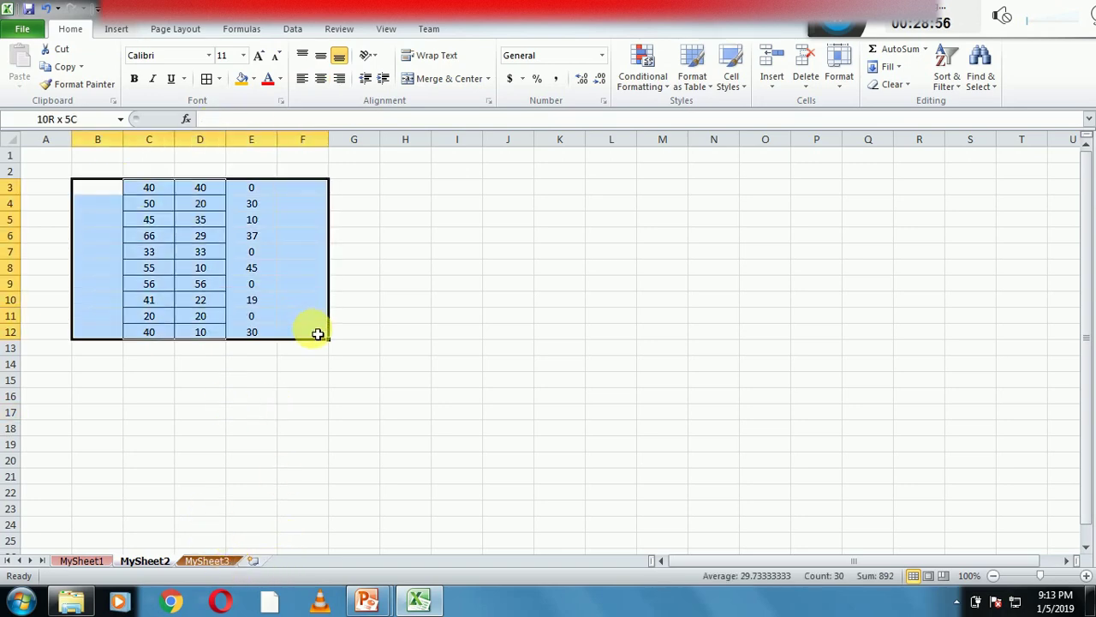
key(Delete)
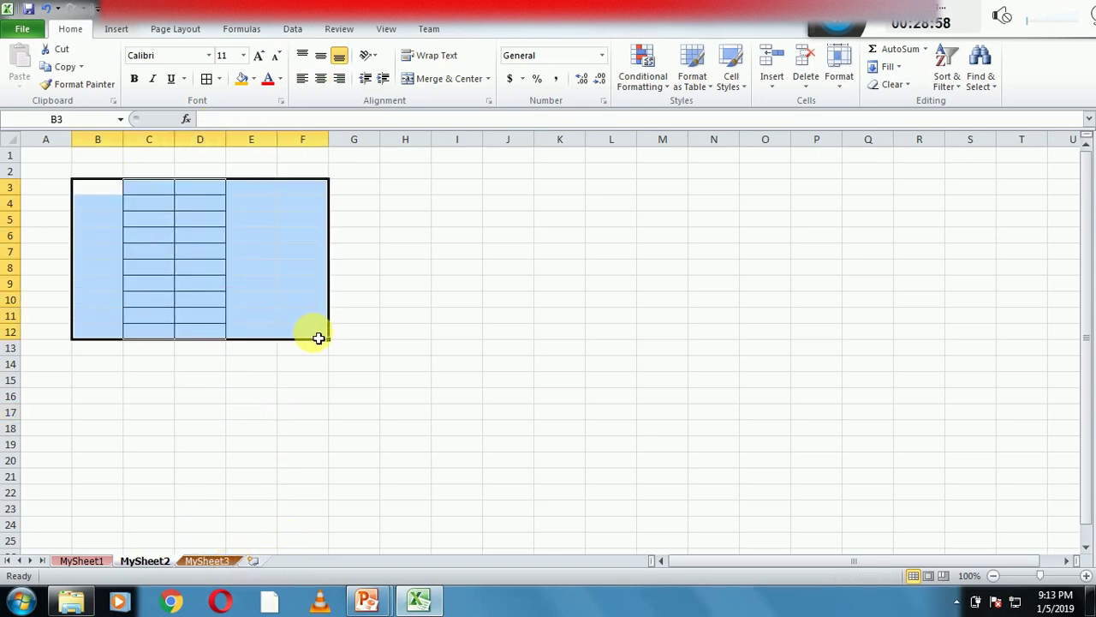
key(ctrl+z)
click(318, 428)
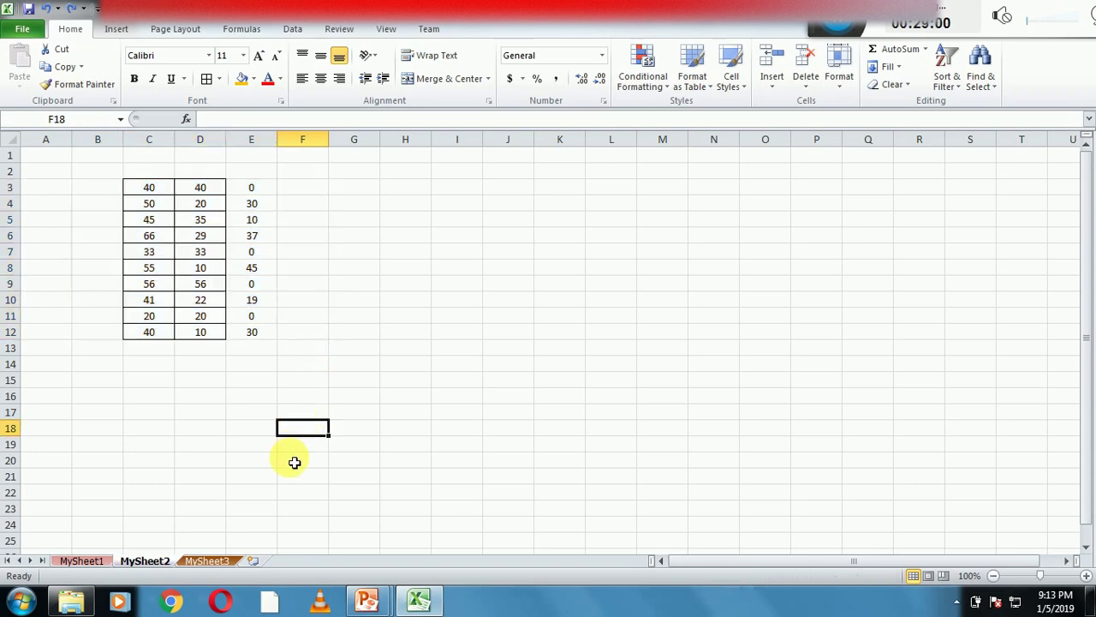
Step: Advance the slide show to the multiplication slide and return to Excel
mouse_move(366, 600)
click(437, 518)
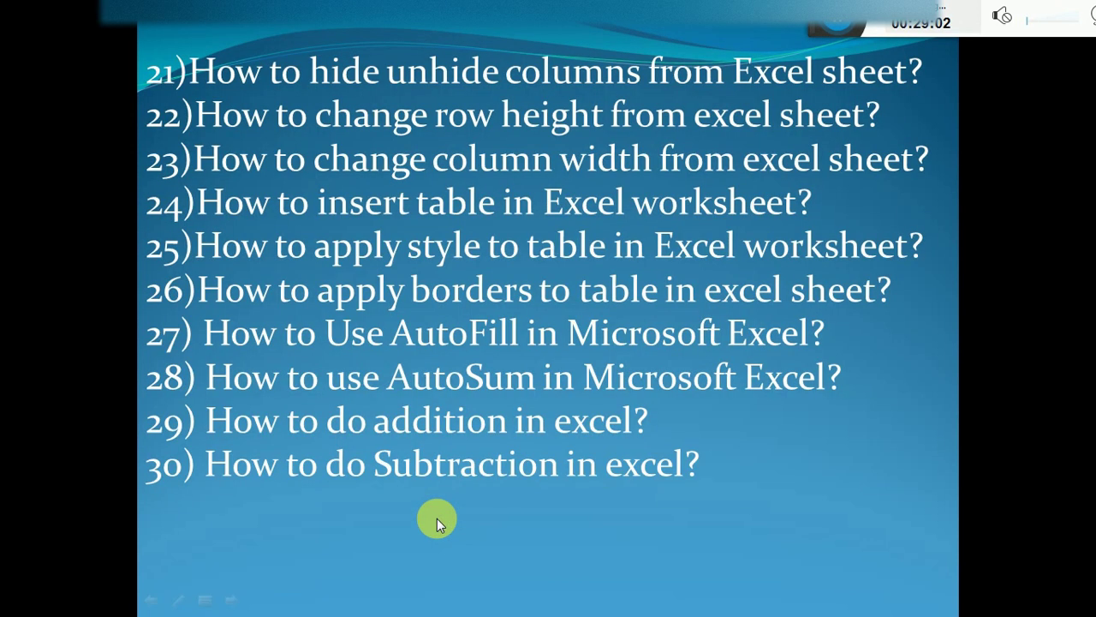
click(437, 519)
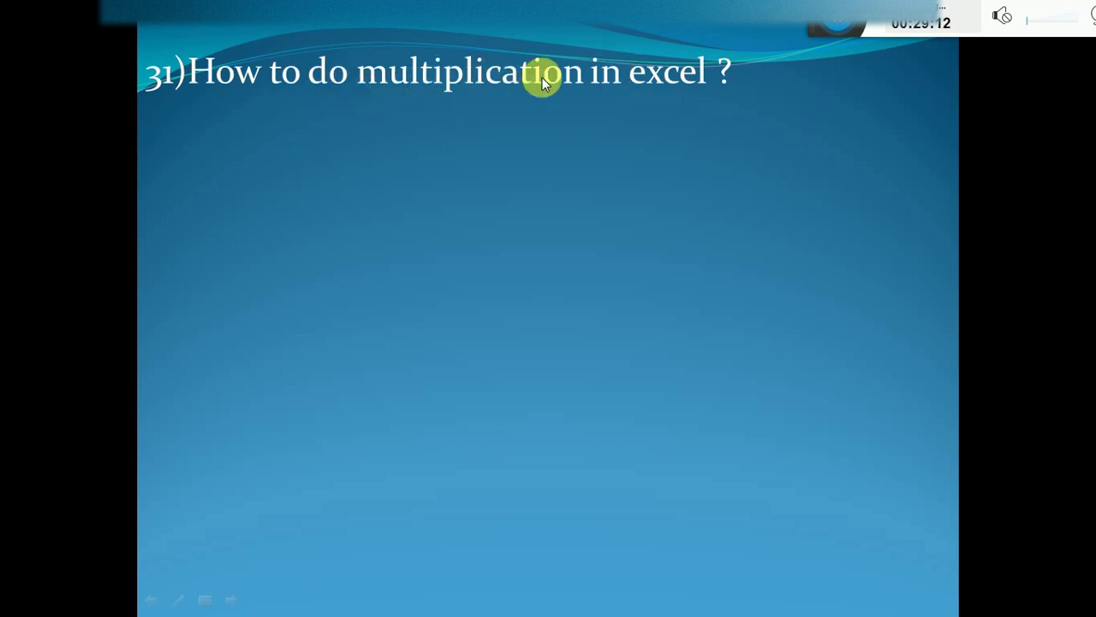
key(super)
click(421, 596)
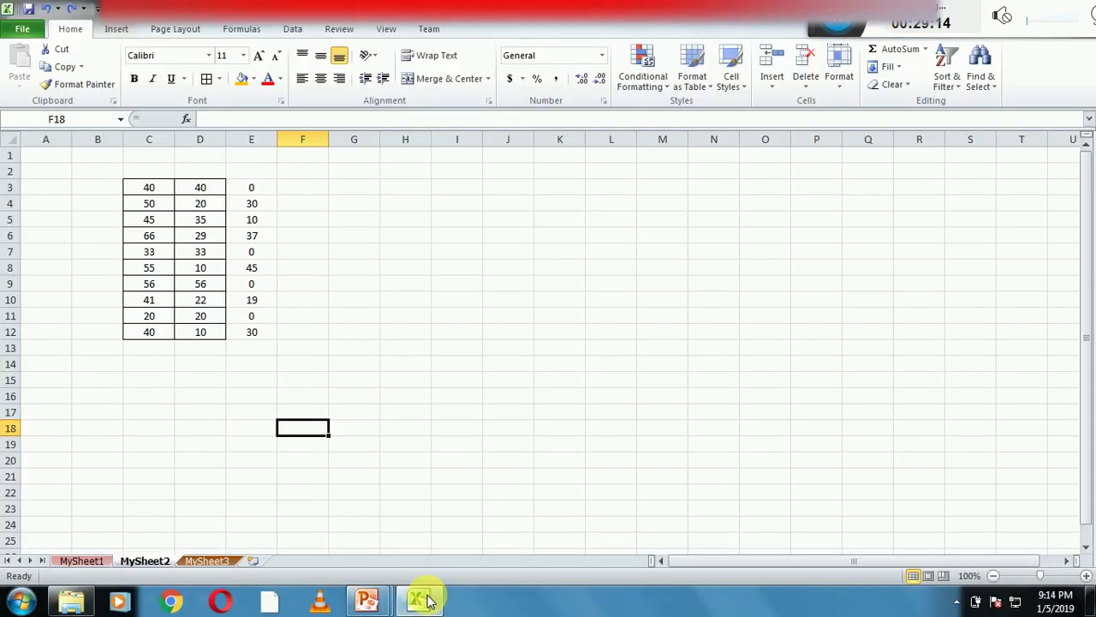
Step: Clear the difference results from E3:E12
drag(256, 187, 268, 334)
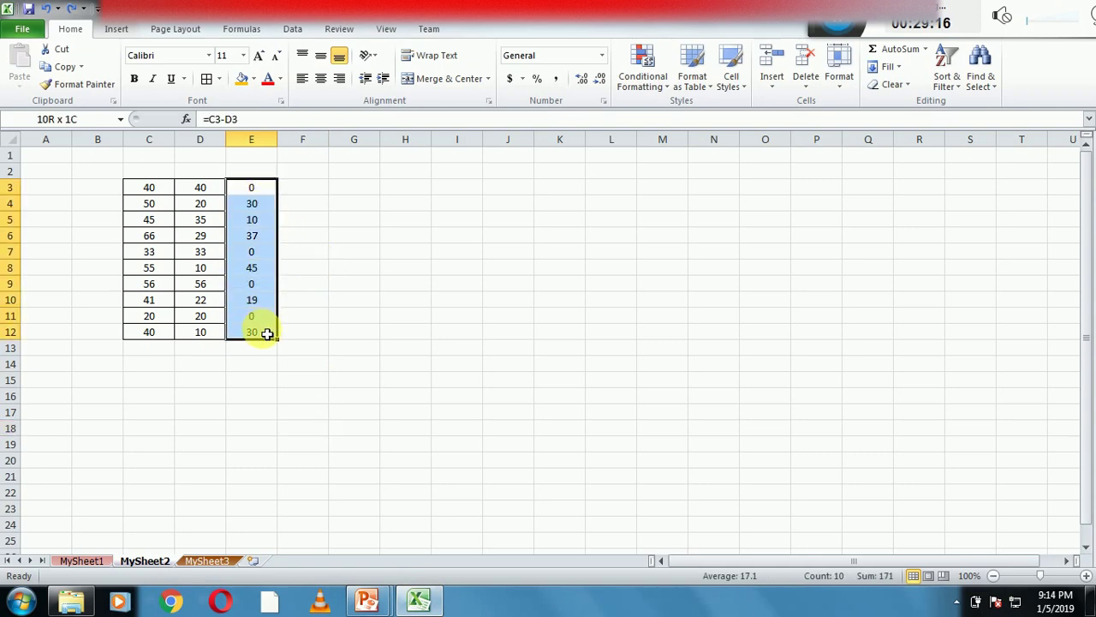
key(Delete)
click(267, 334)
Step: Head C2, D2 and E2 Number1, Number2 and Multiplication, widening column E
click(365, 286)
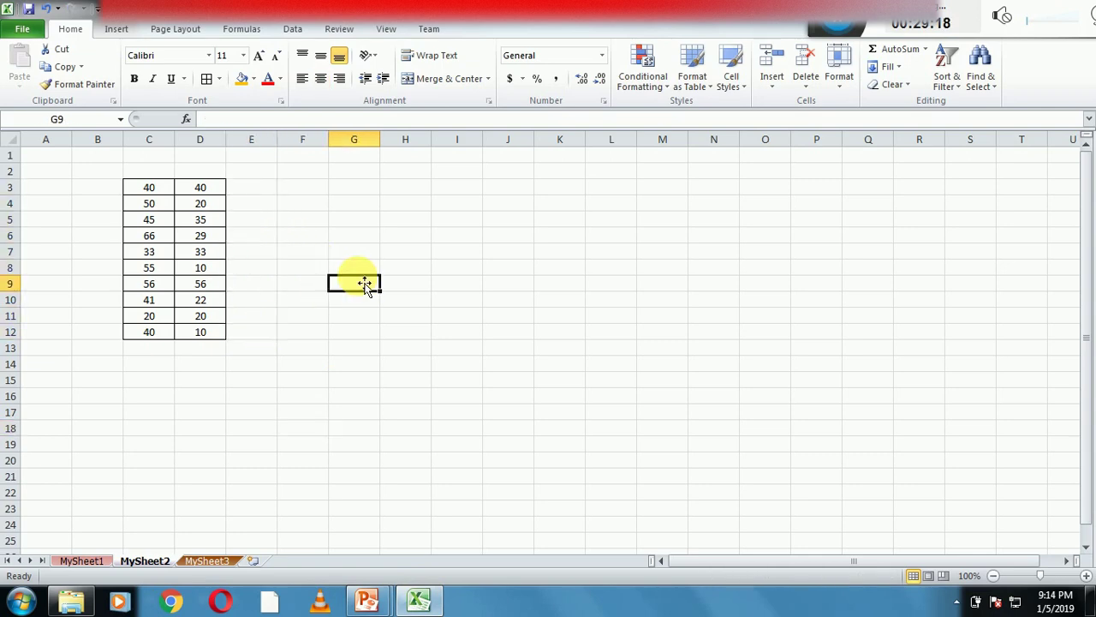
click(146, 174)
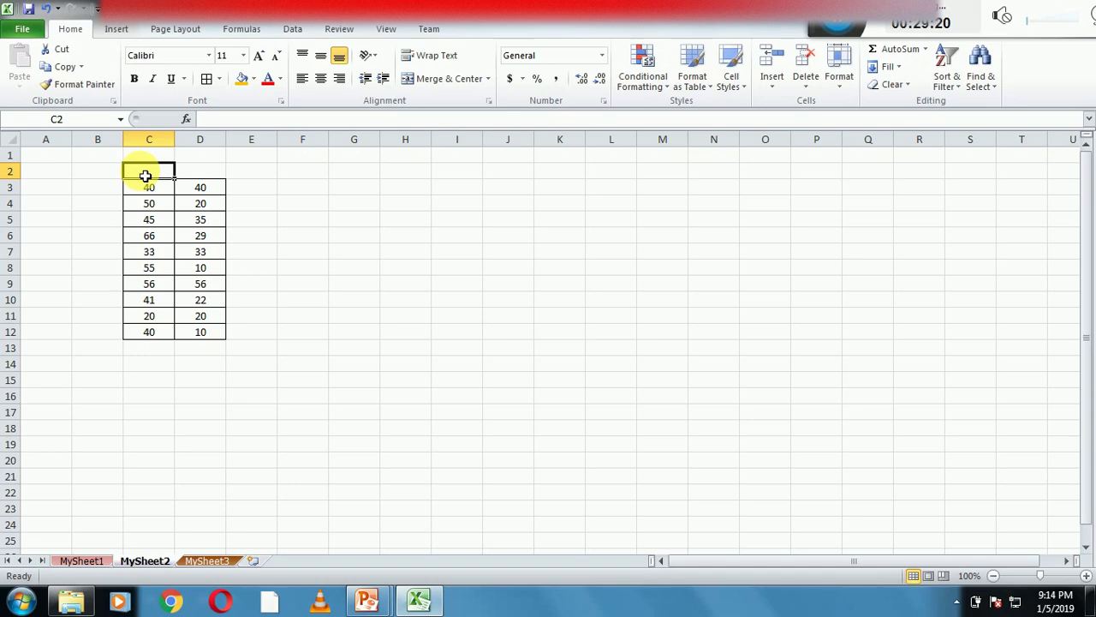
text(Num)
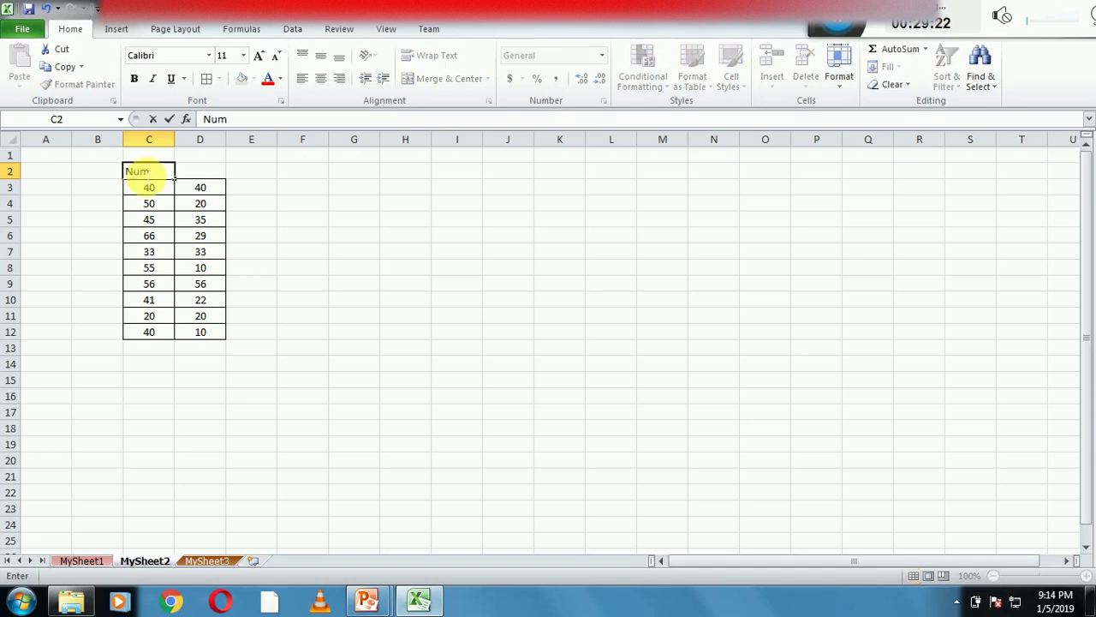
text(ber1)
key(Return)
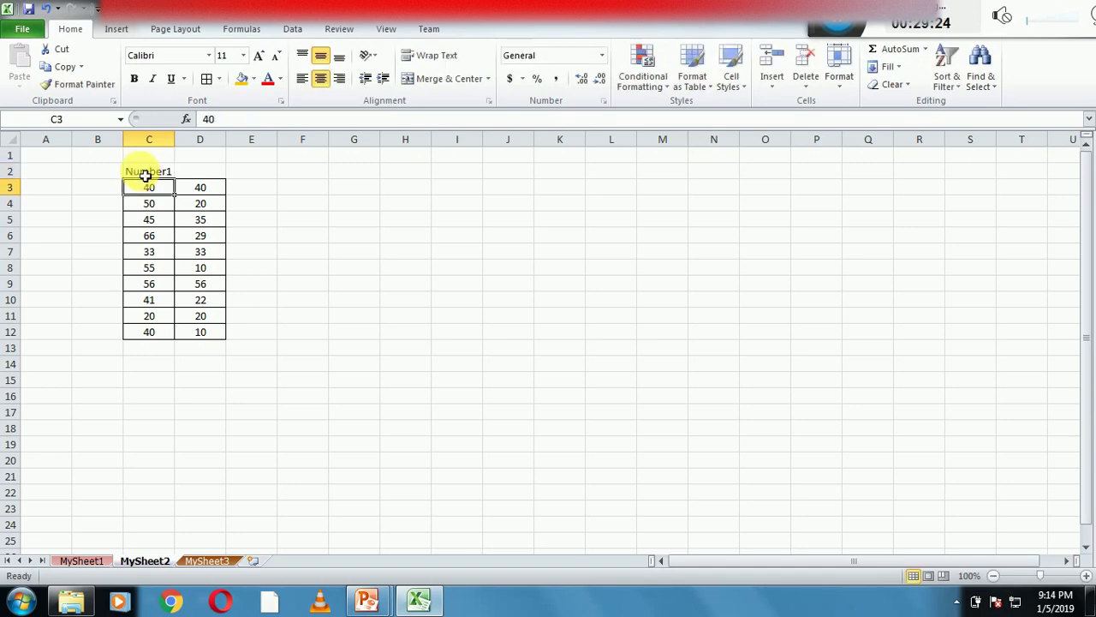
click(209, 180)
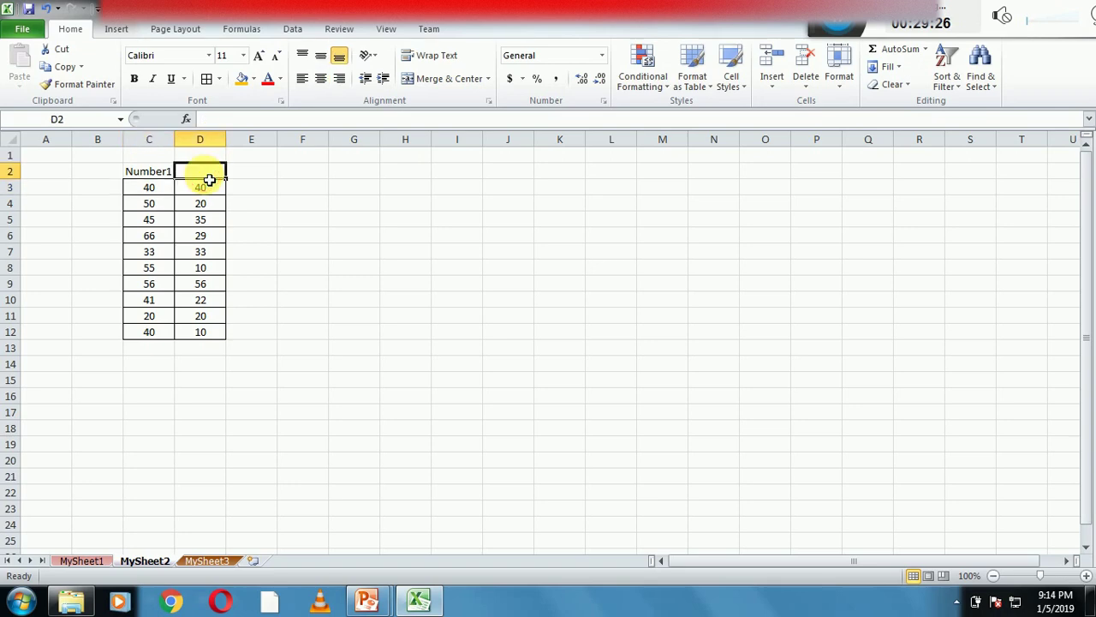
text(Numb)
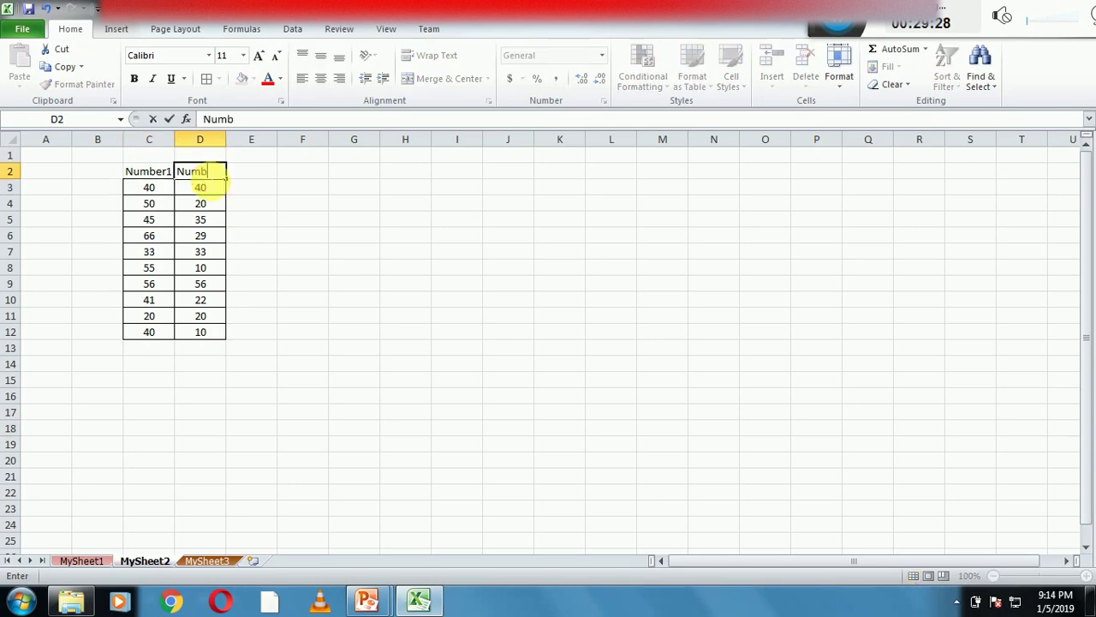
text(er2)
key(Return)
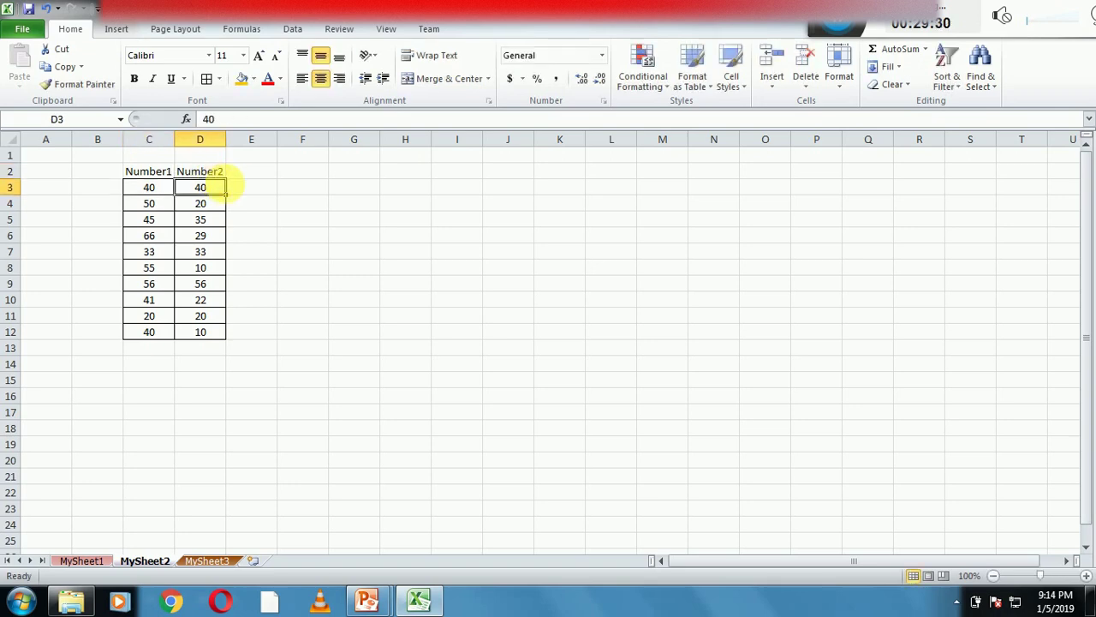
click(254, 181)
text(Multiplicat)
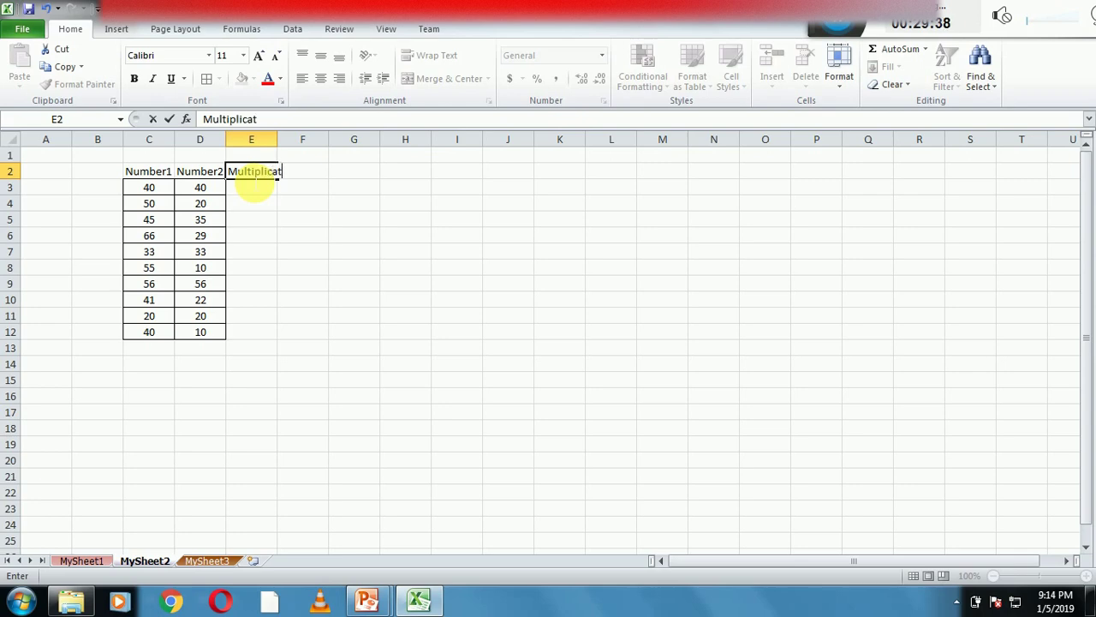
text(ion)
key(Return)
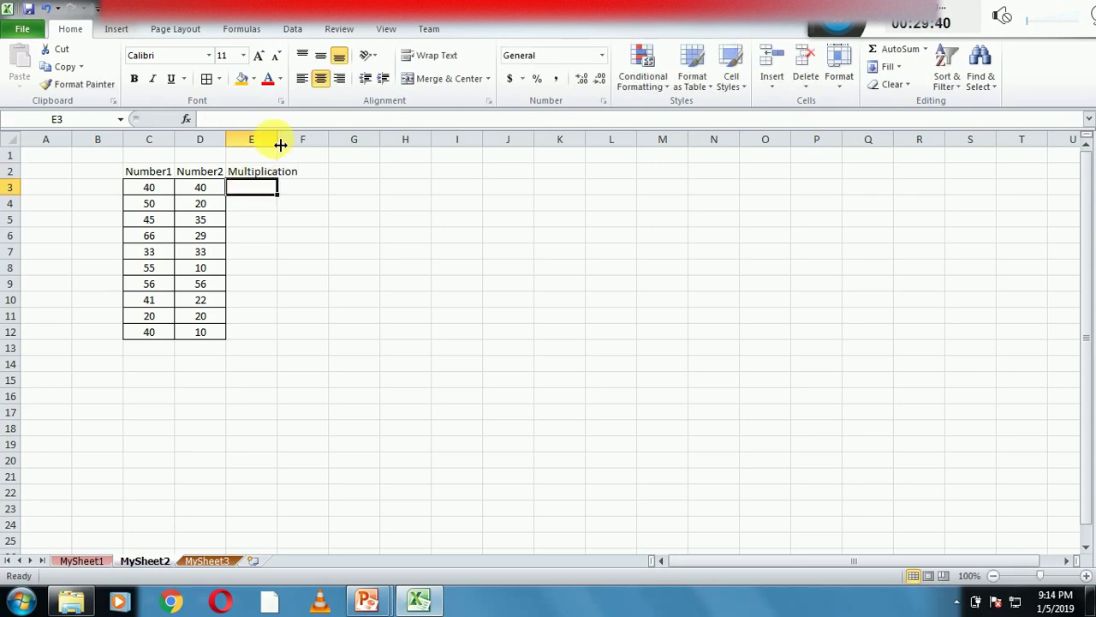
drag(284, 143, 356, 144)
click(289, 203)
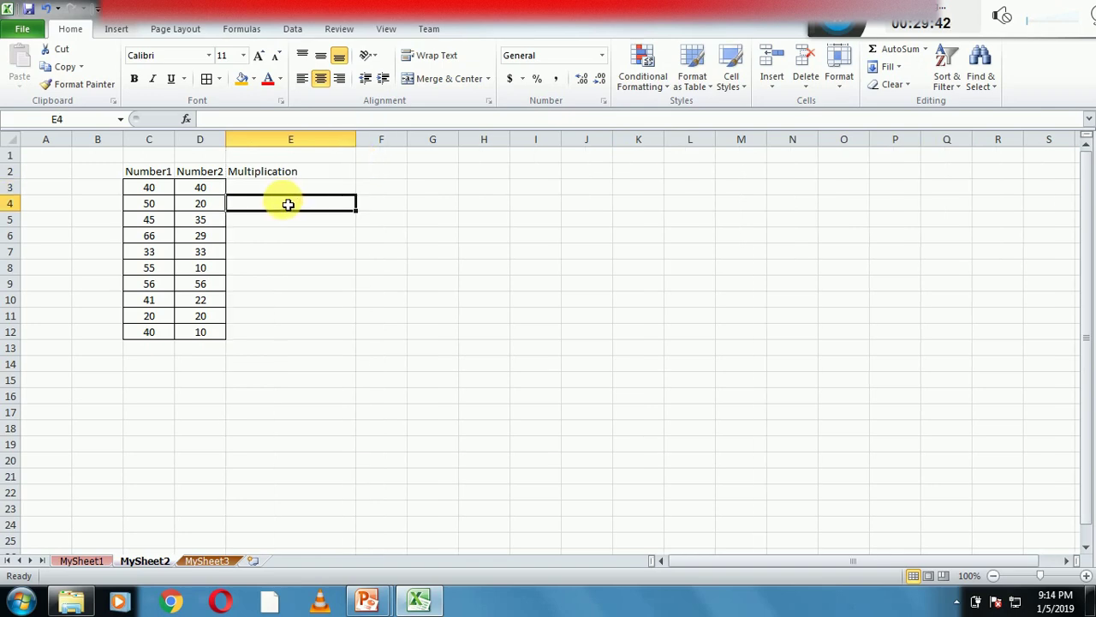
Step: Enter =C3*D3 in E3, giving 1600
click(272, 191)
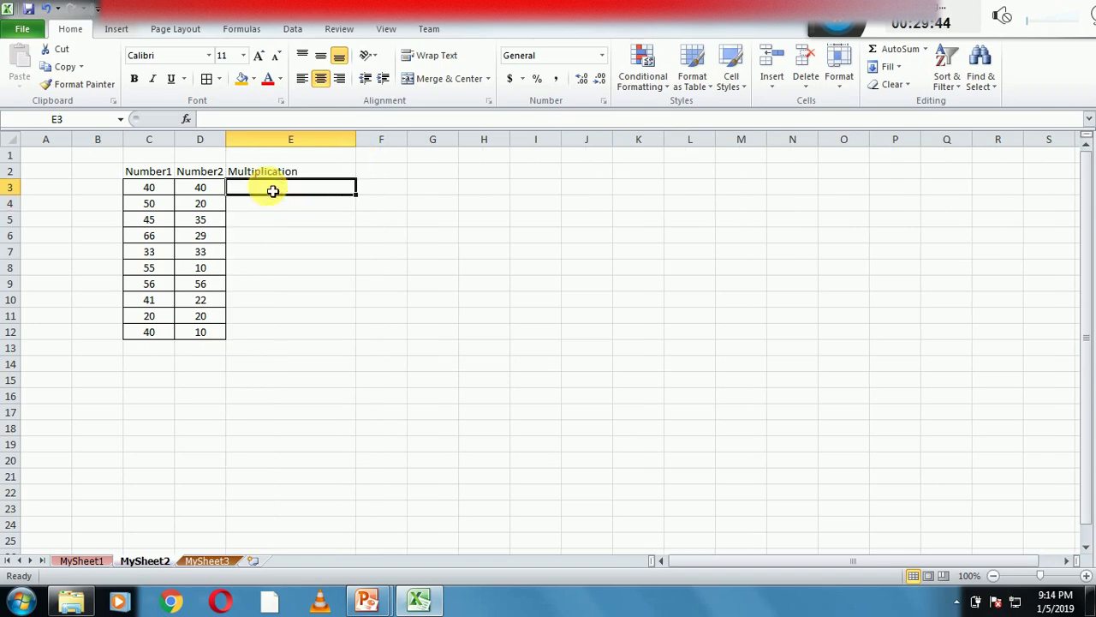
text(=)
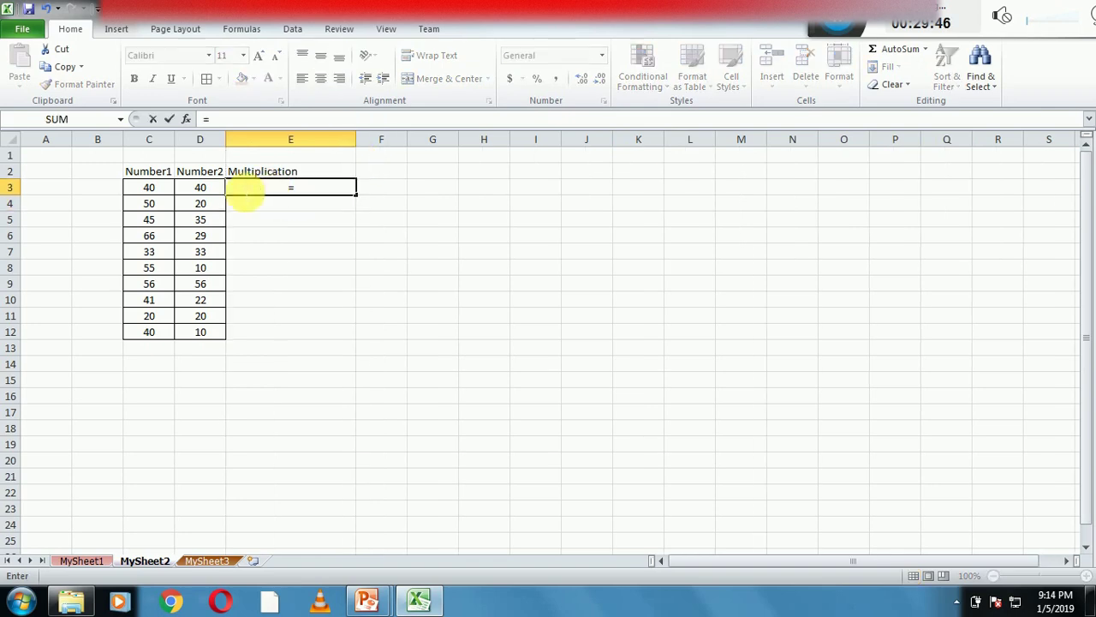
click(170, 194)
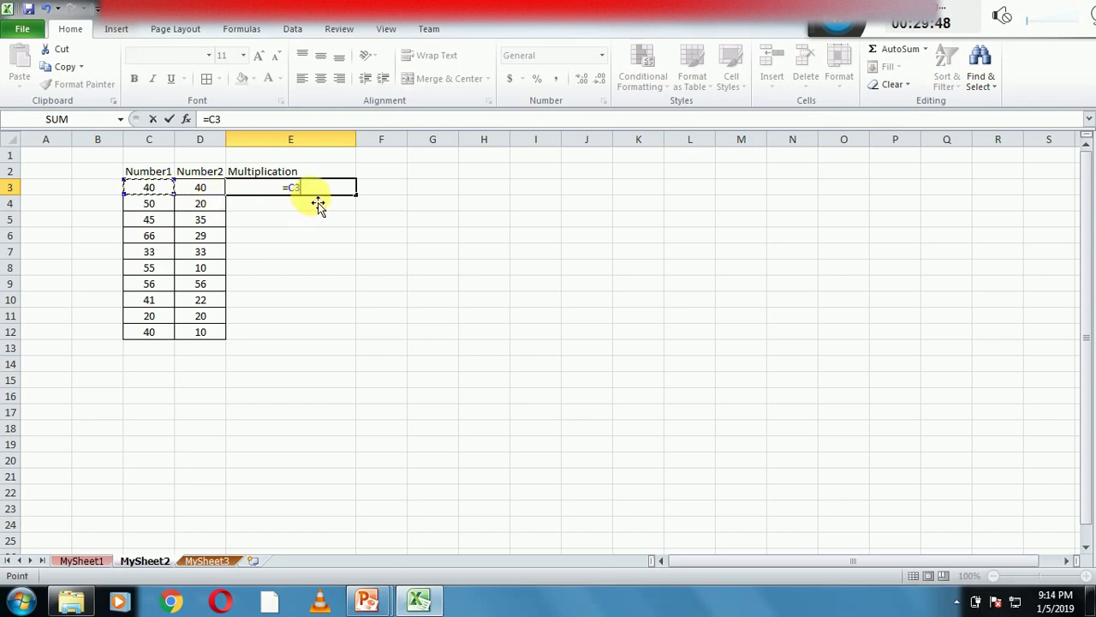
click(202, 187)
key(Return)
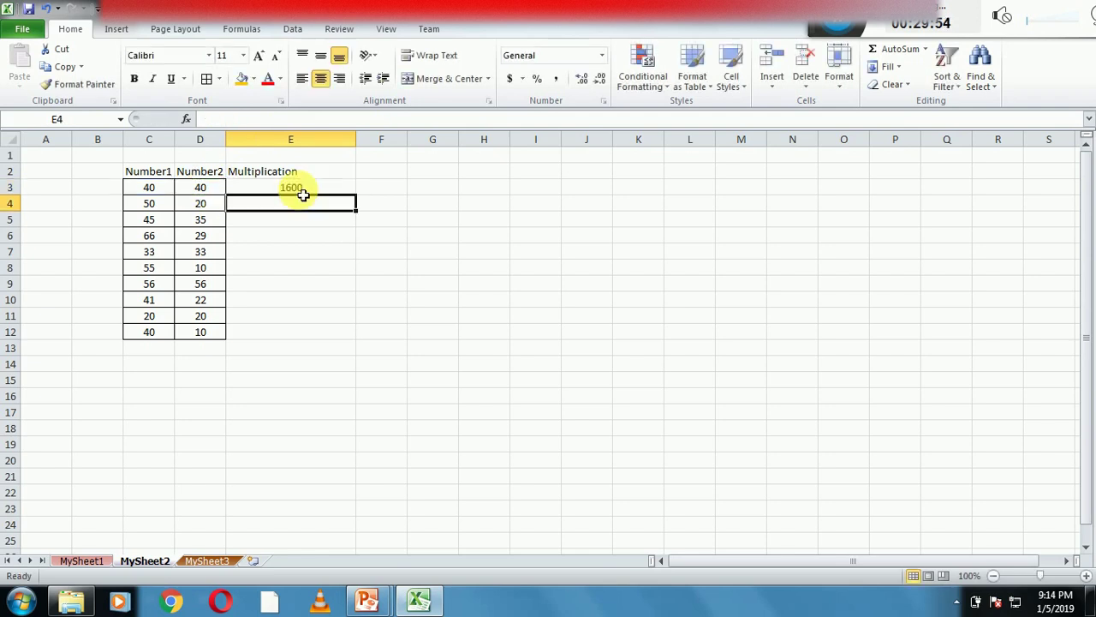
key(Down)
key(Down)
click(165, 188)
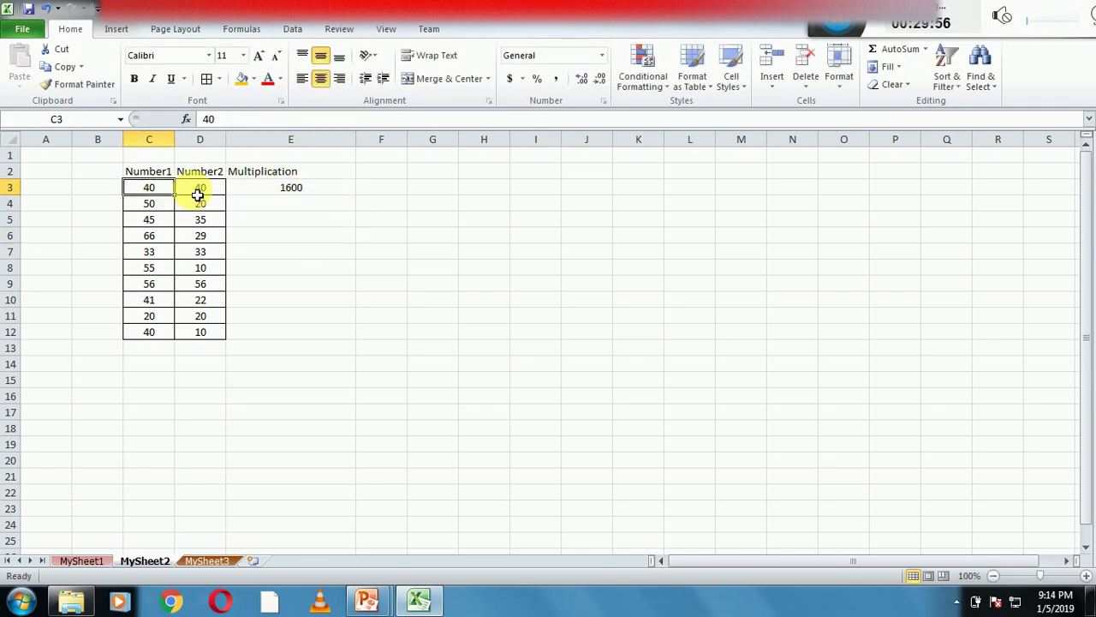
click(199, 190)
click(269, 191)
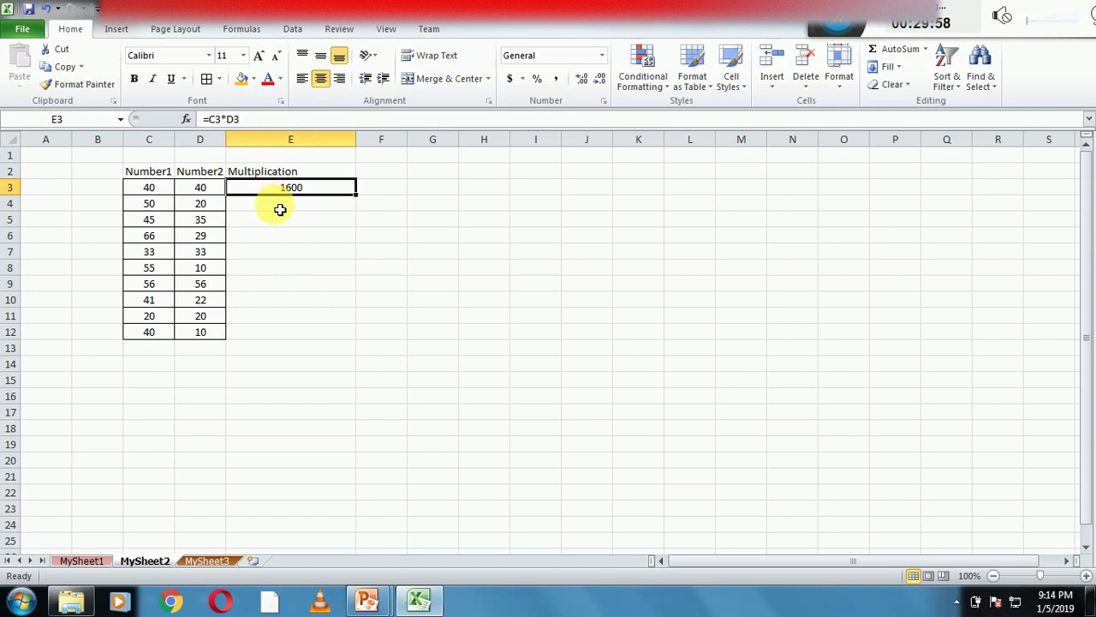
Step: Fill the product formula down to E12 and verify the products in rows 4 to 6
click(278, 206)
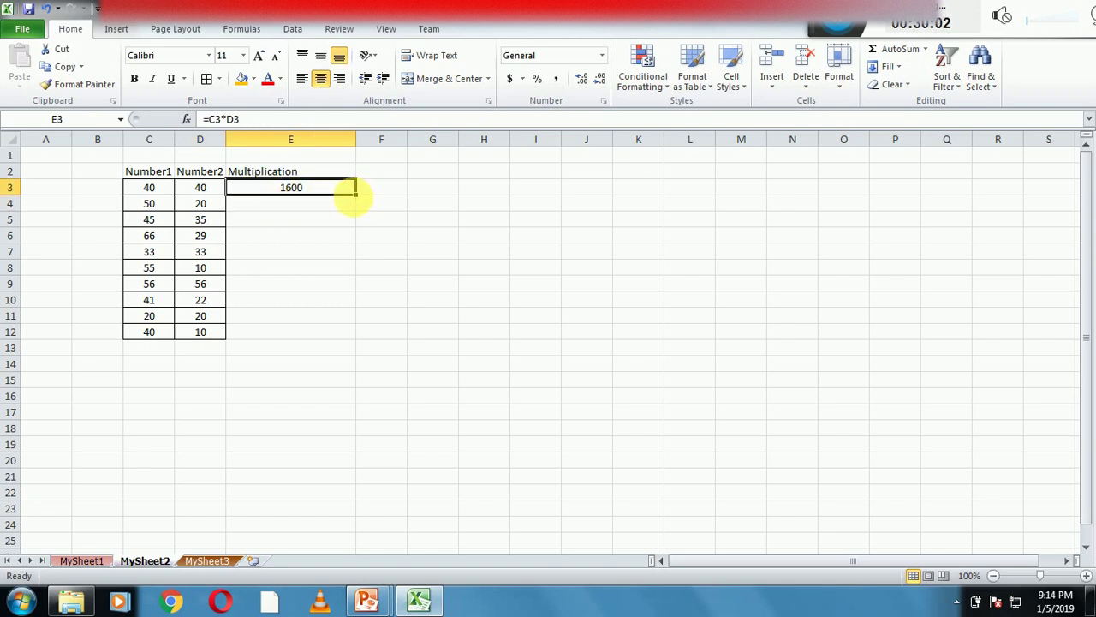
drag(360, 202, 354, 339)
click(379, 234)
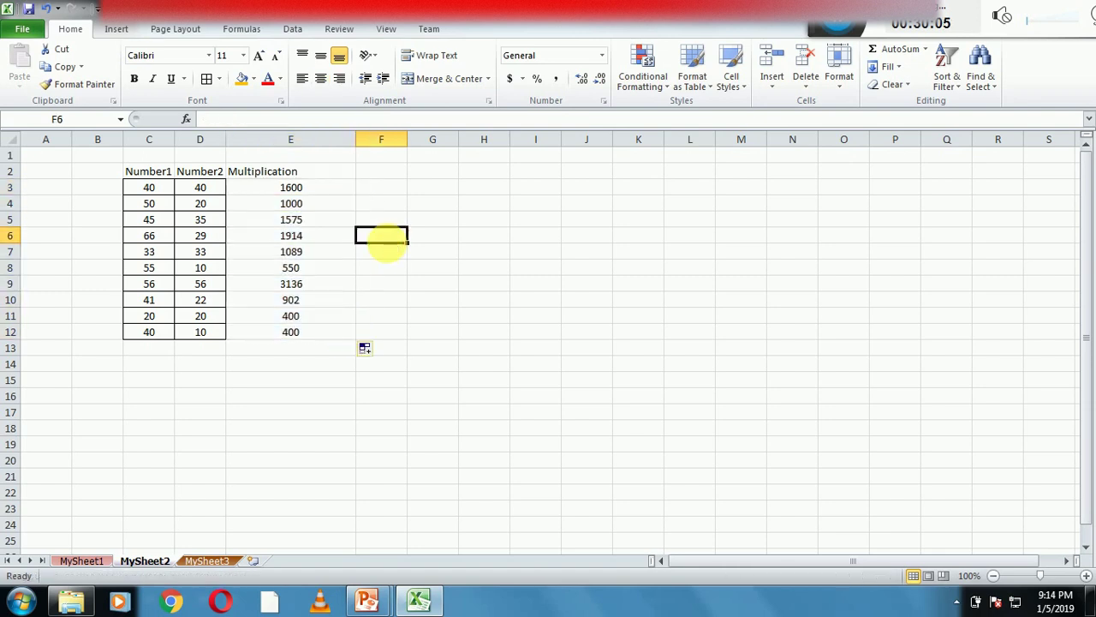
click(272, 212)
click(287, 233)
click(159, 219)
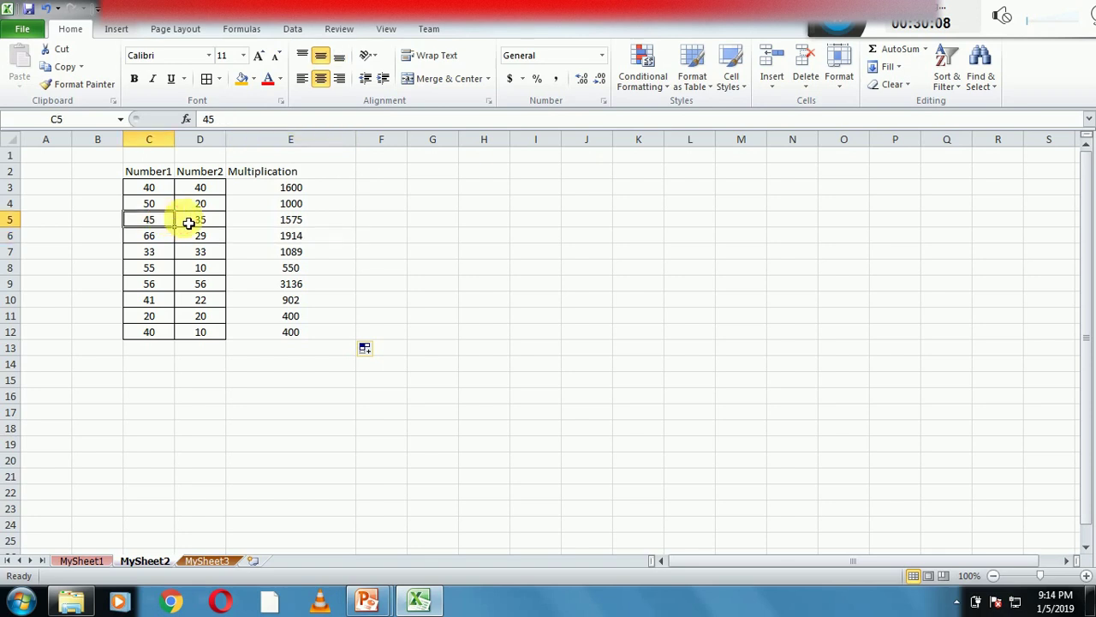
click(198, 222)
click(162, 206)
click(196, 208)
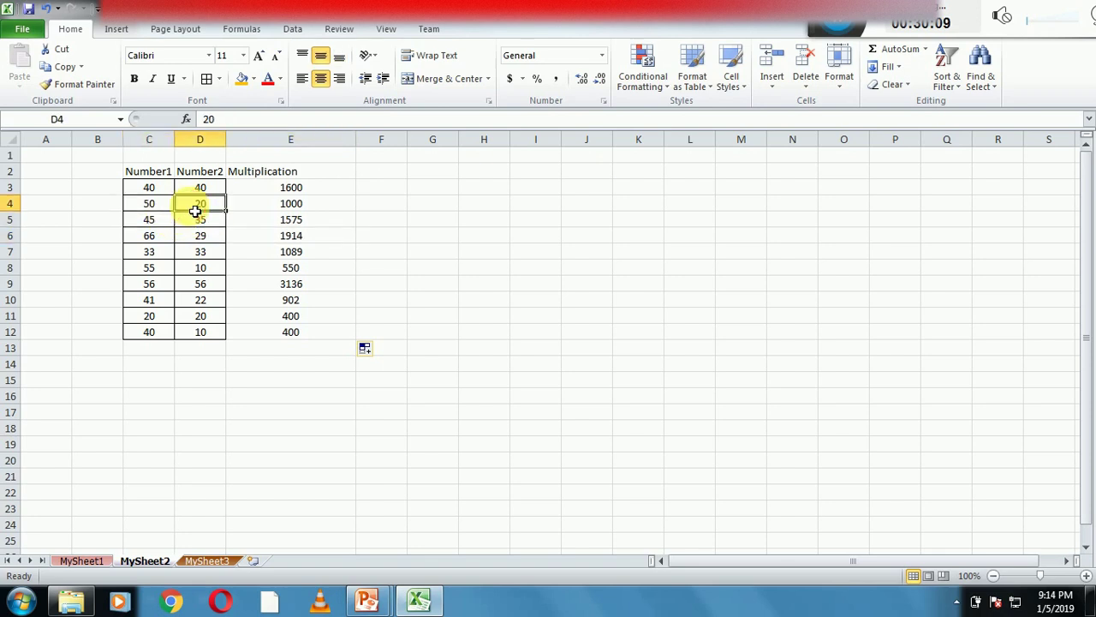
click(266, 211)
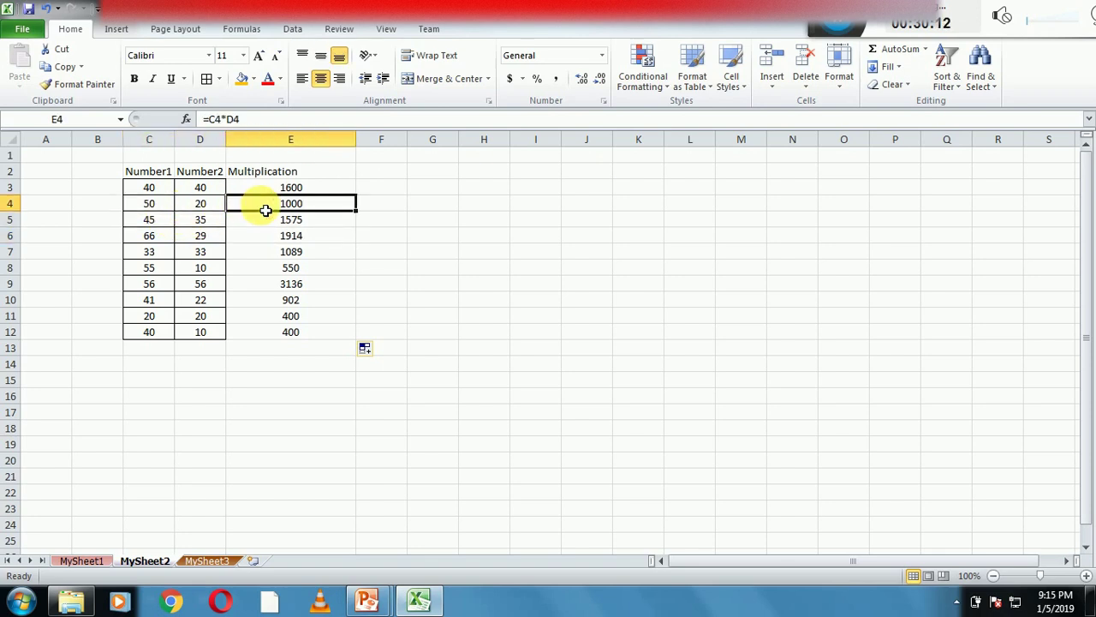
click(367, 602)
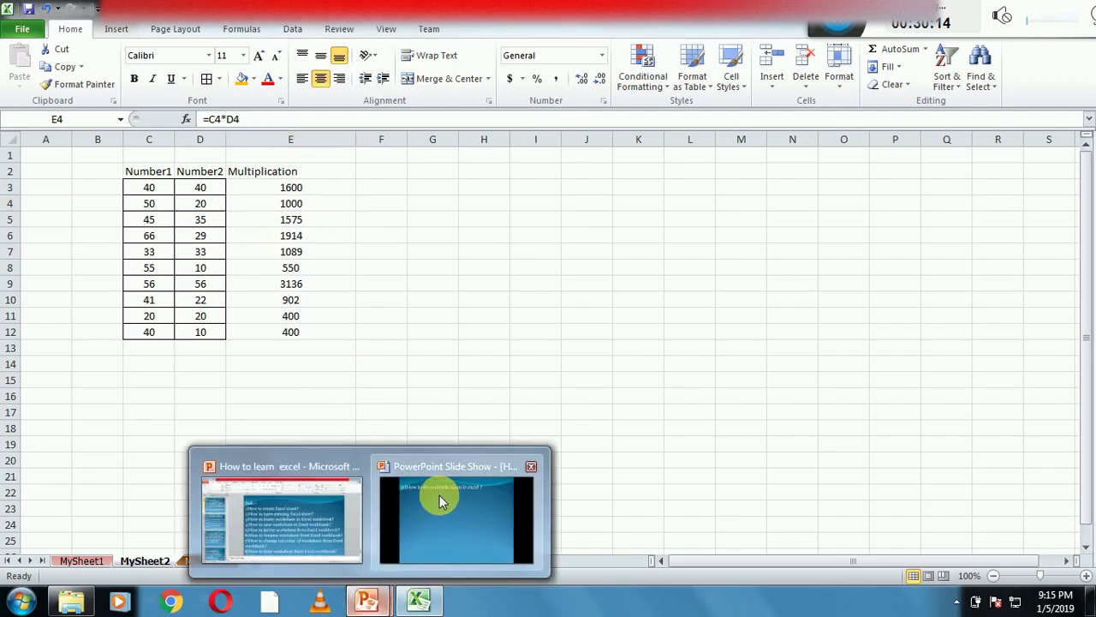
Step: Reveal topic 32, division in Excel, on the slide show and go back to the workbook
click(440, 495)
click(441, 334)
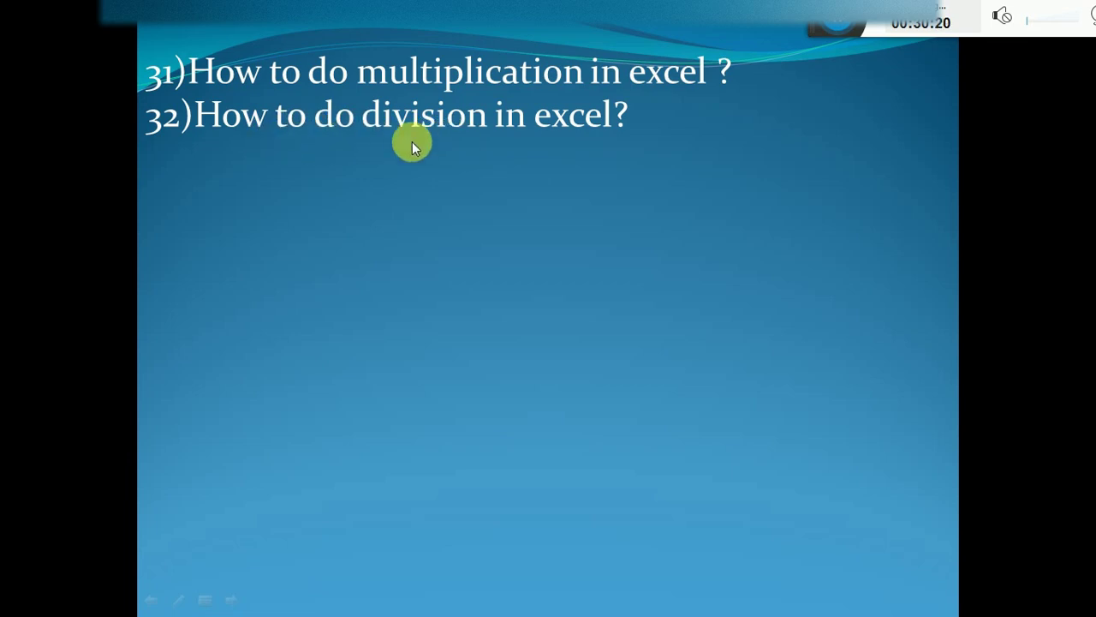
key(super)
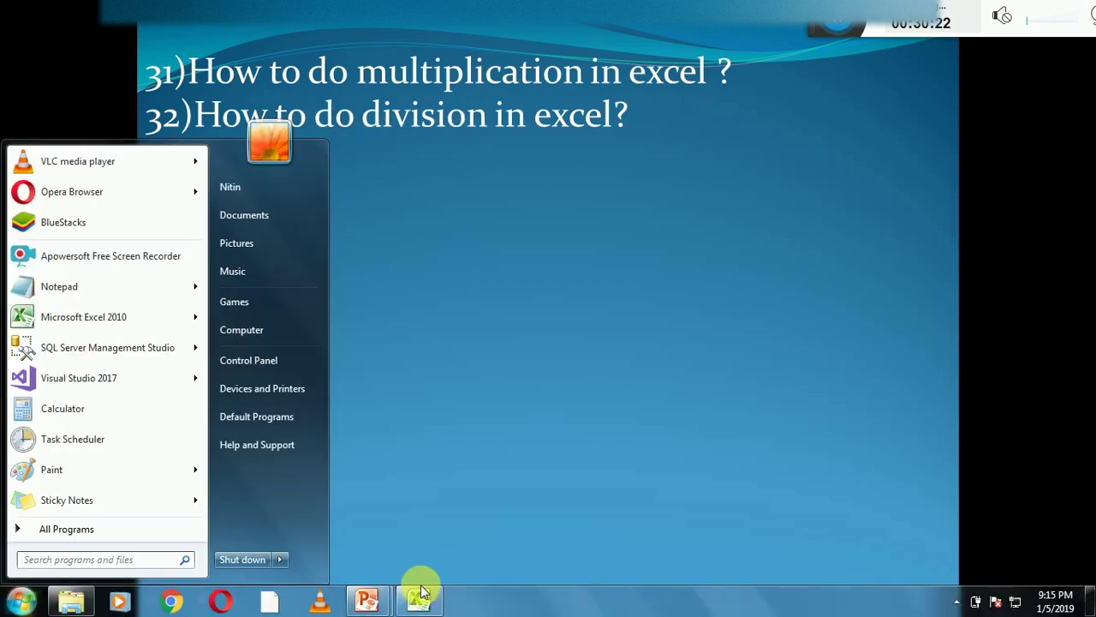
click(420, 598)
Step: Head column F 'Division', fixing its spelling, and widen the column
click(380, 181)
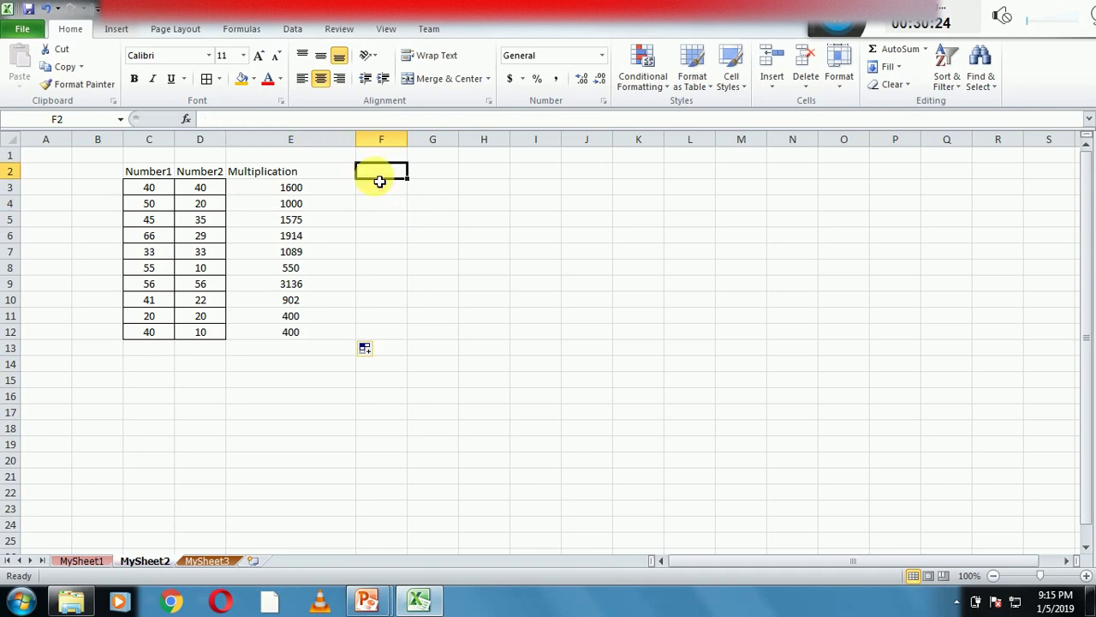
text(Divison)
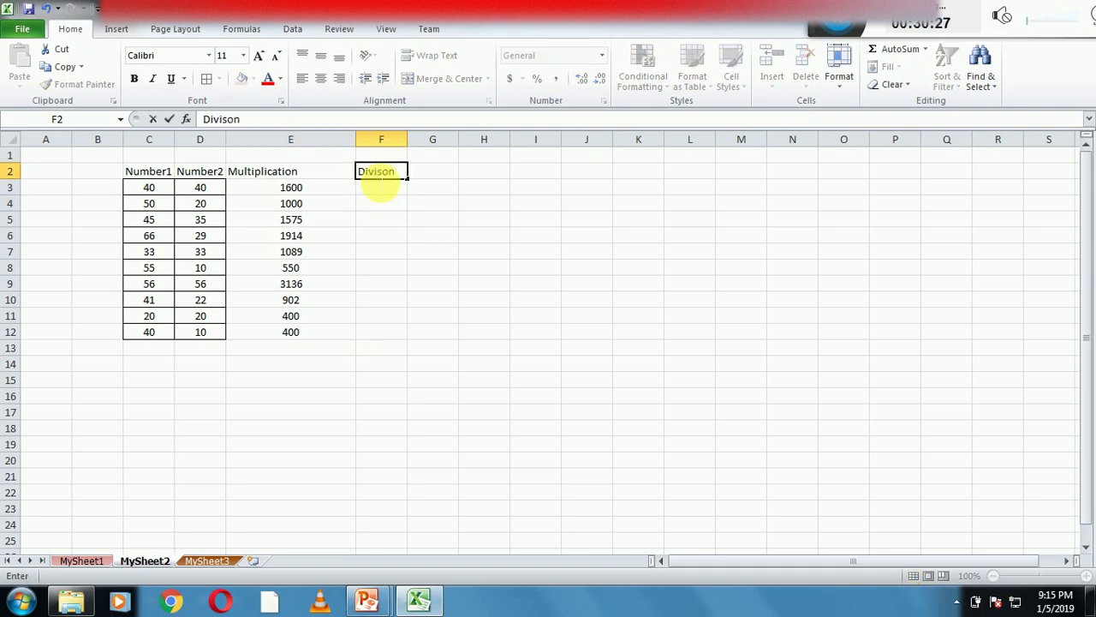
key(Return)
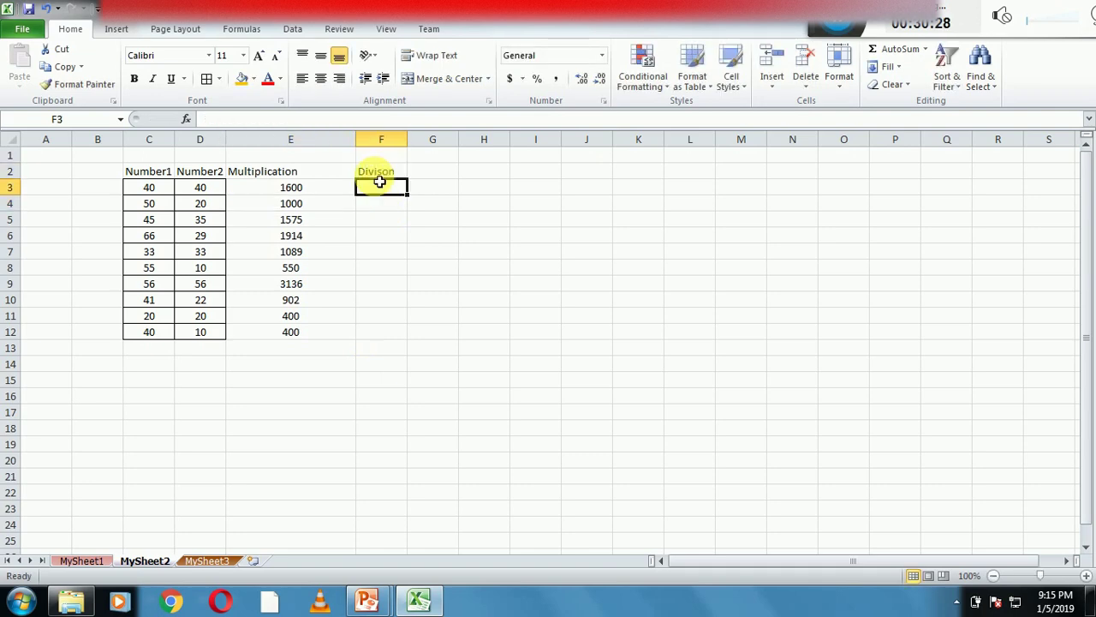
click(379, 176)
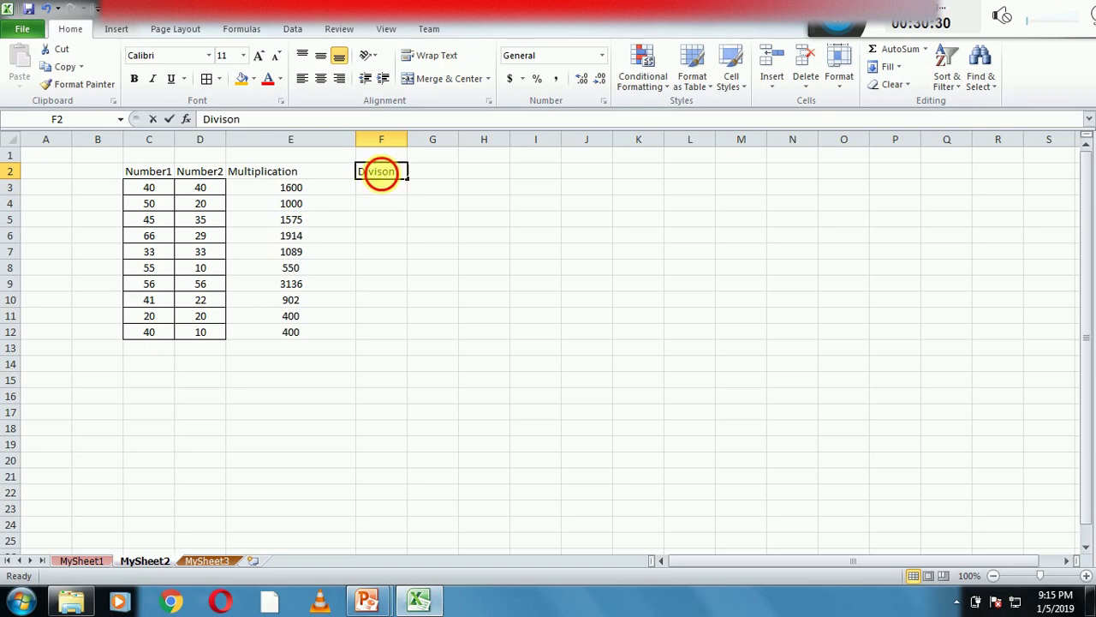
double_click(382, 174)
text(i)
key(Return)
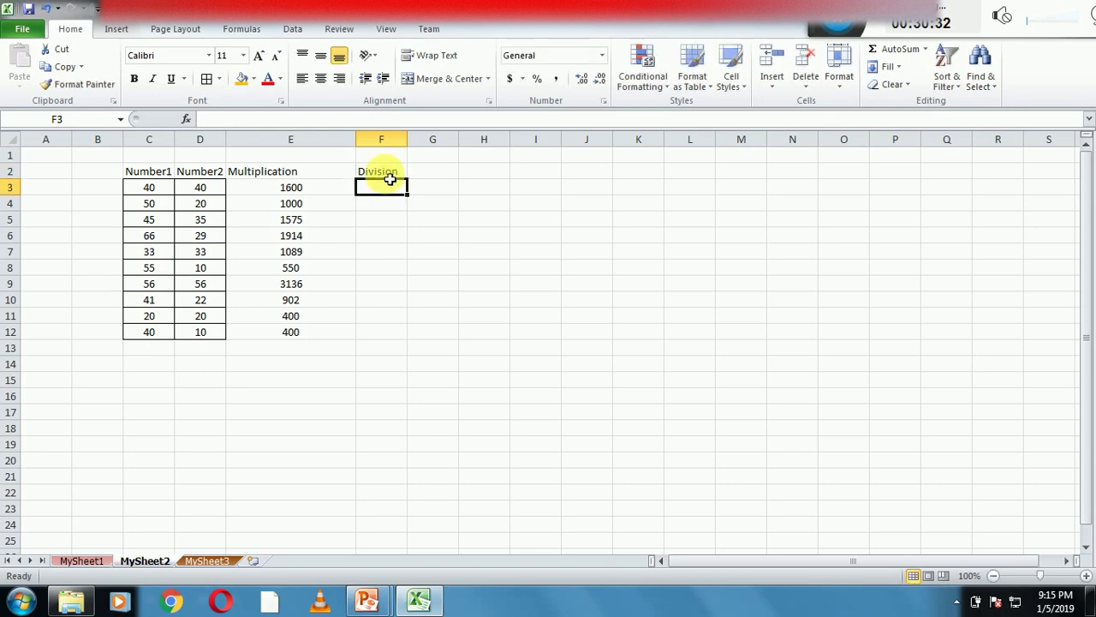
drag(408, 140, 432, 140)
click(397, 228)
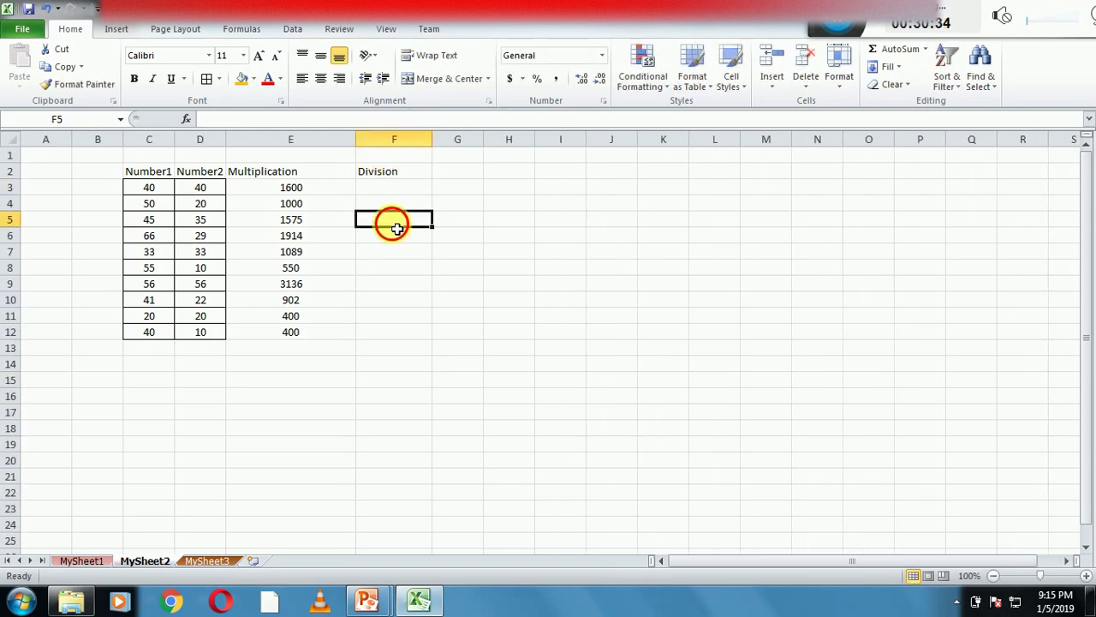
Step: Enter =C3/D3 in F3, fill it down to F12 and centre the results
click(387, 190)
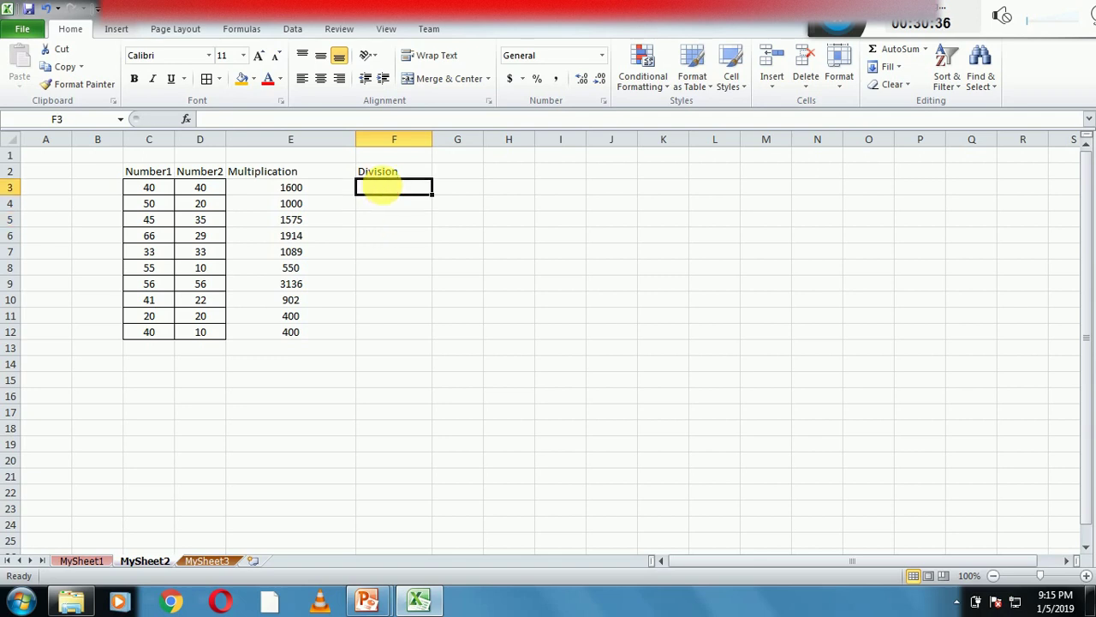
text(=)
click(159, 192)
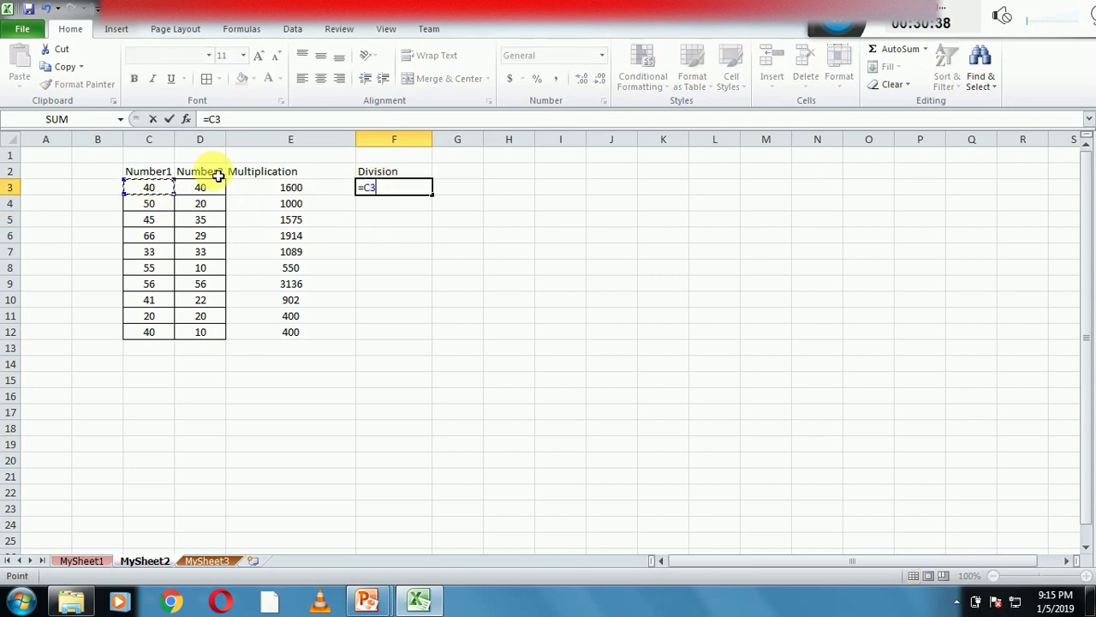
click(242, 120)
text(/D3)
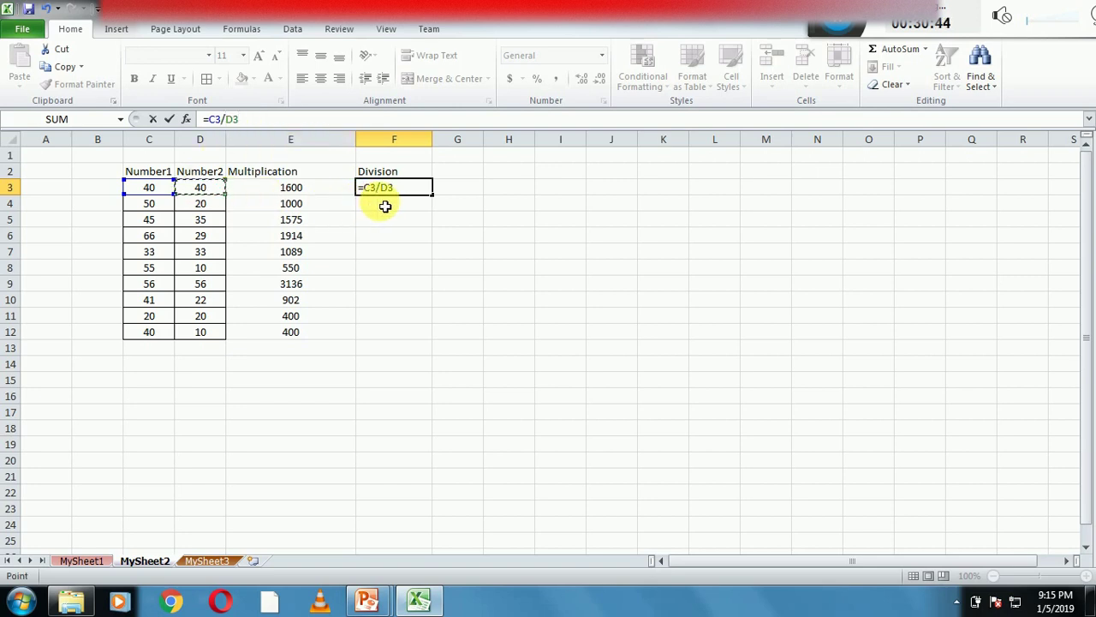
key(Return)
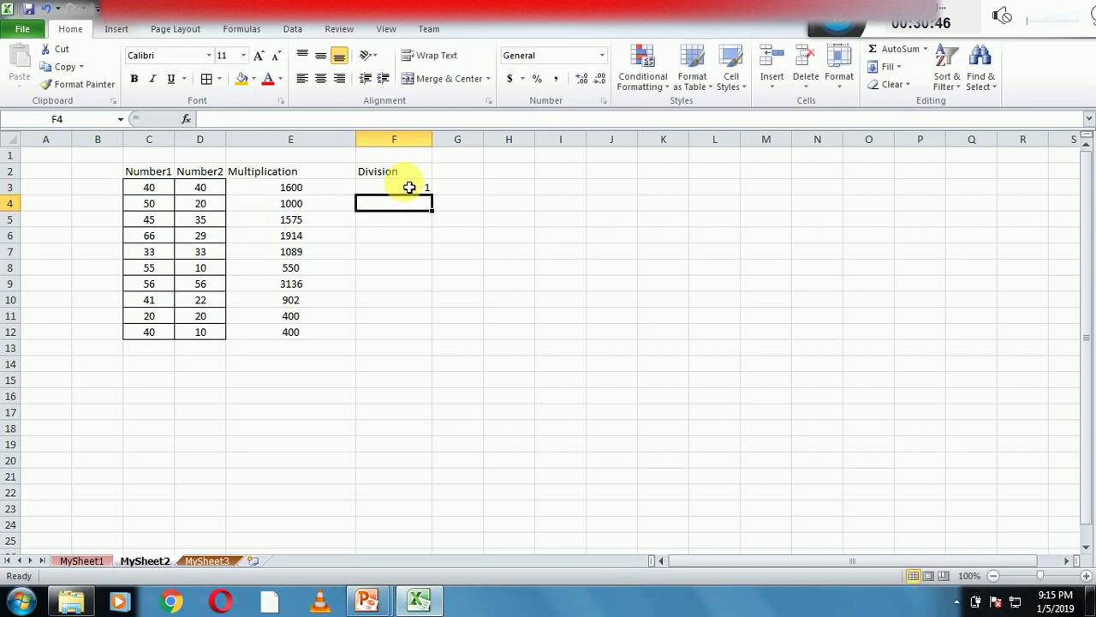
click(405, 188)
mouse_move(438, 203)
mouse_down()
mouse_move(434, 341)
mouse_move(425, 336)
mouse_up()
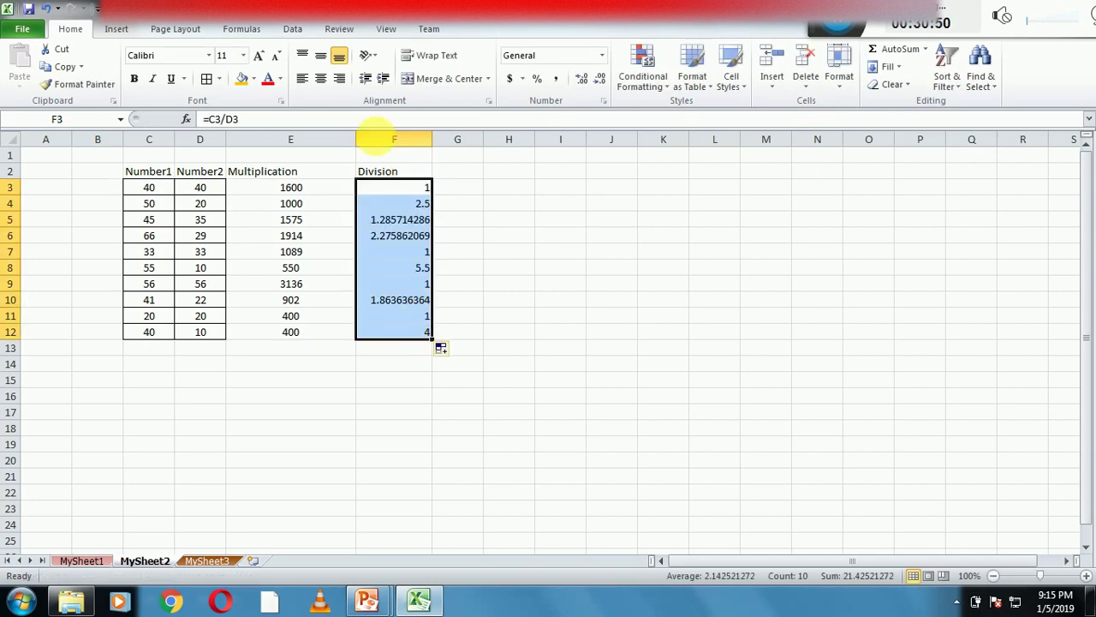
click(321, 79)
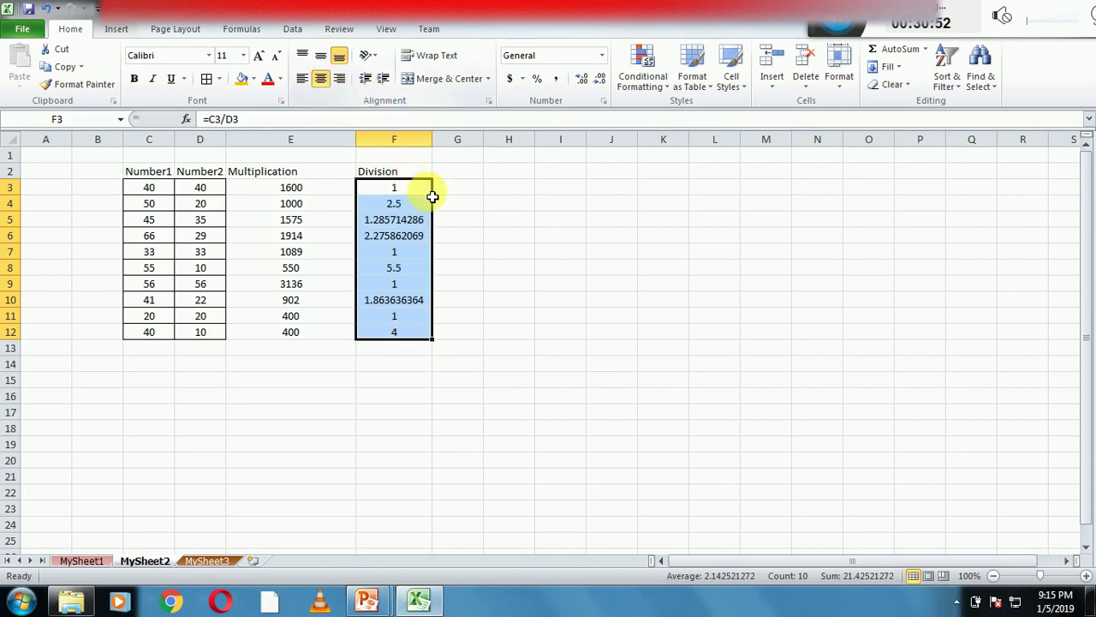
Step: Apply All Borders to C2:F12 and check the division result in F4
click(457, 209)
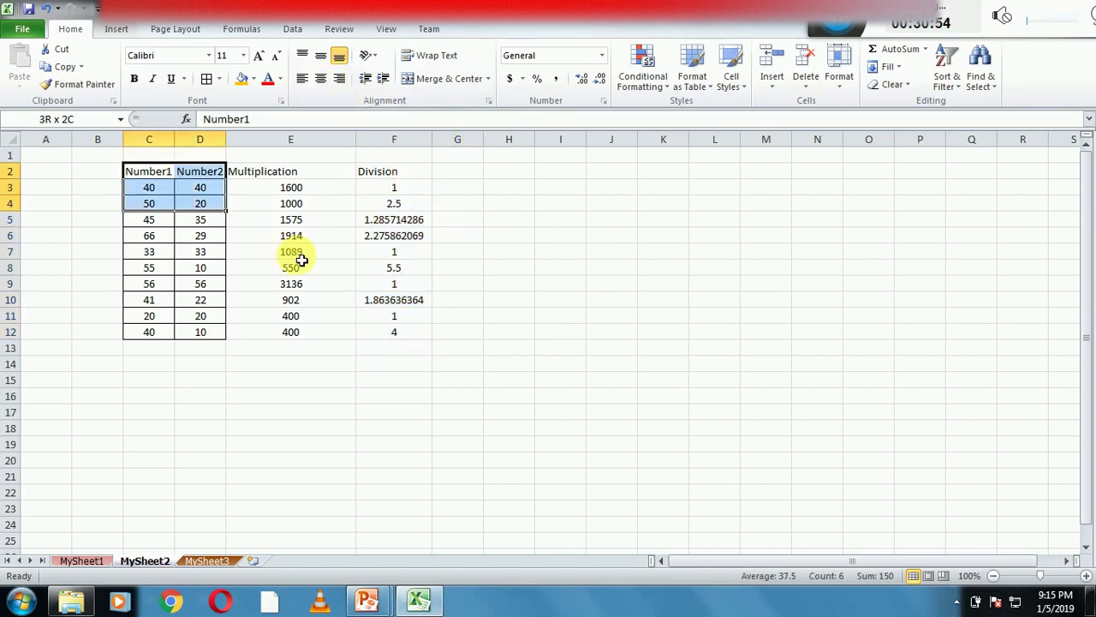
drag(147, 171, 403, 335)
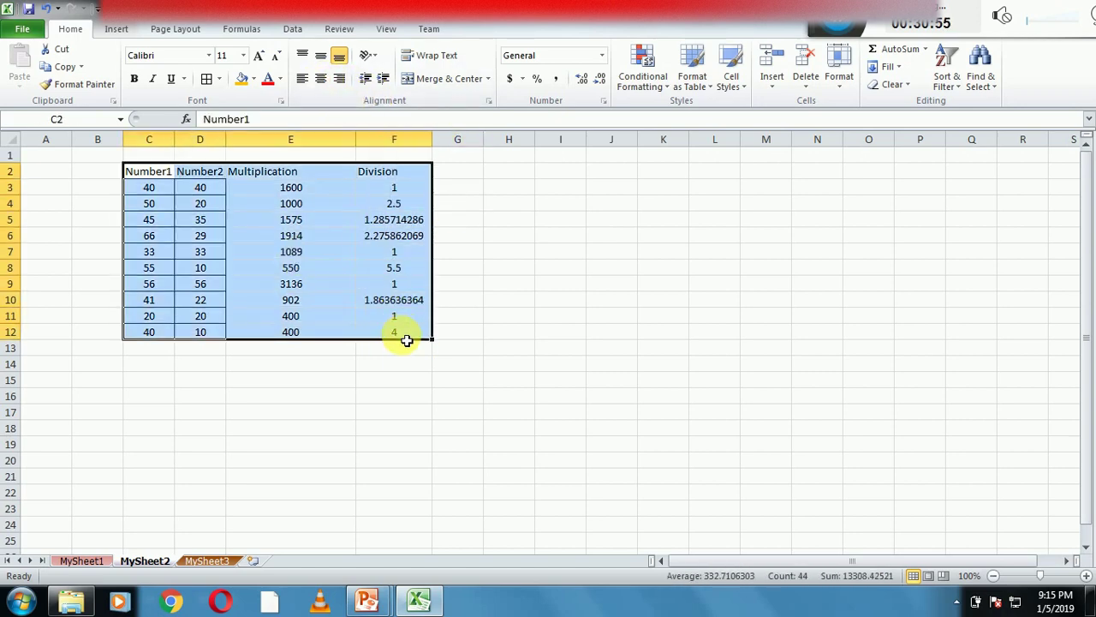
click(207, 78)
click(317, 268)
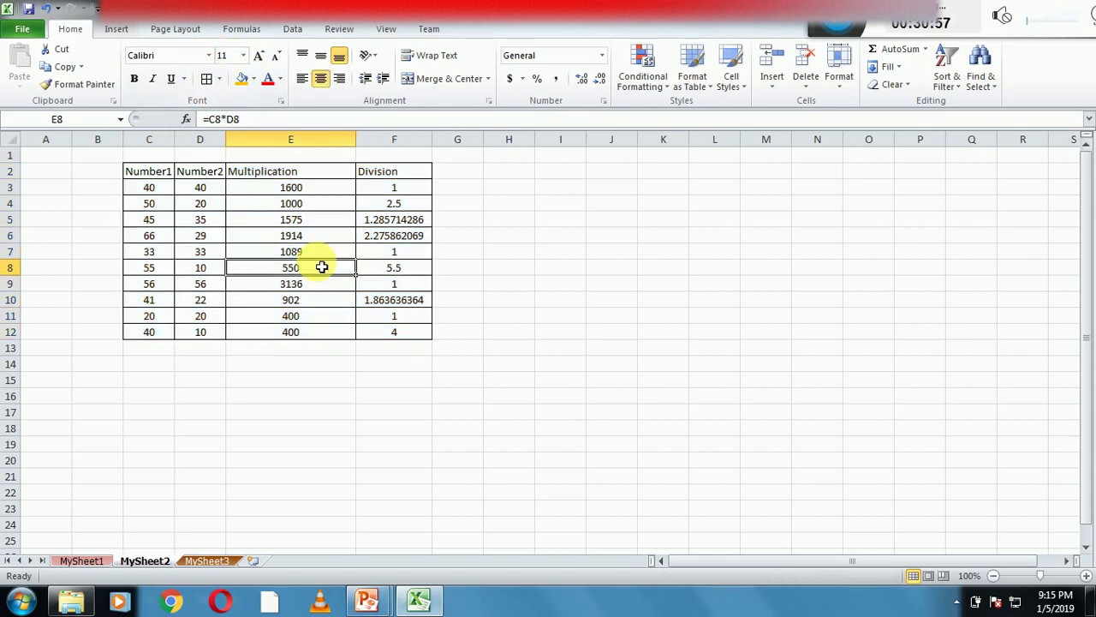
click(416, 204)
click(172, 207)
click(201, 219)
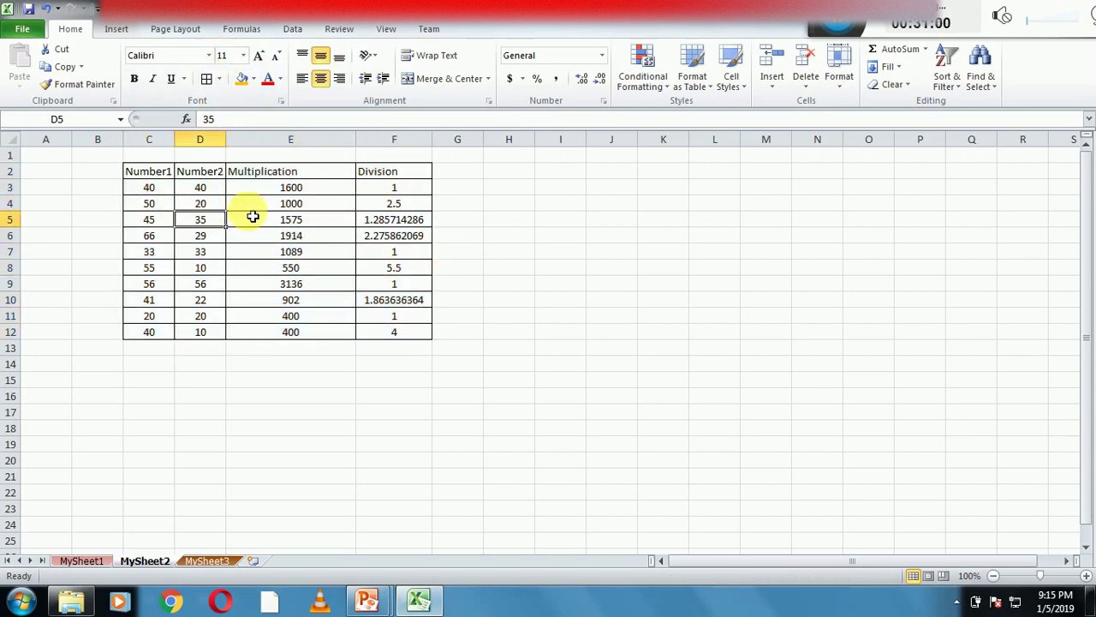
click(386, 208)
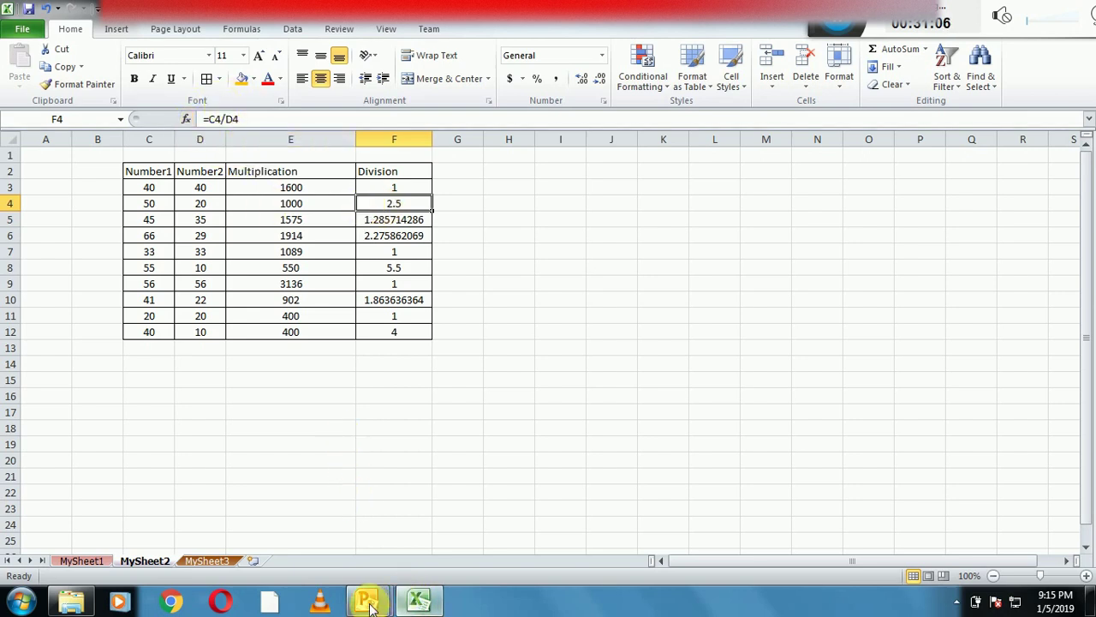
Step: Reveal topic 33, the max function in Excel, on the slide show
mouse_move(367, 597)
click(437, 533)
click(436, 522)
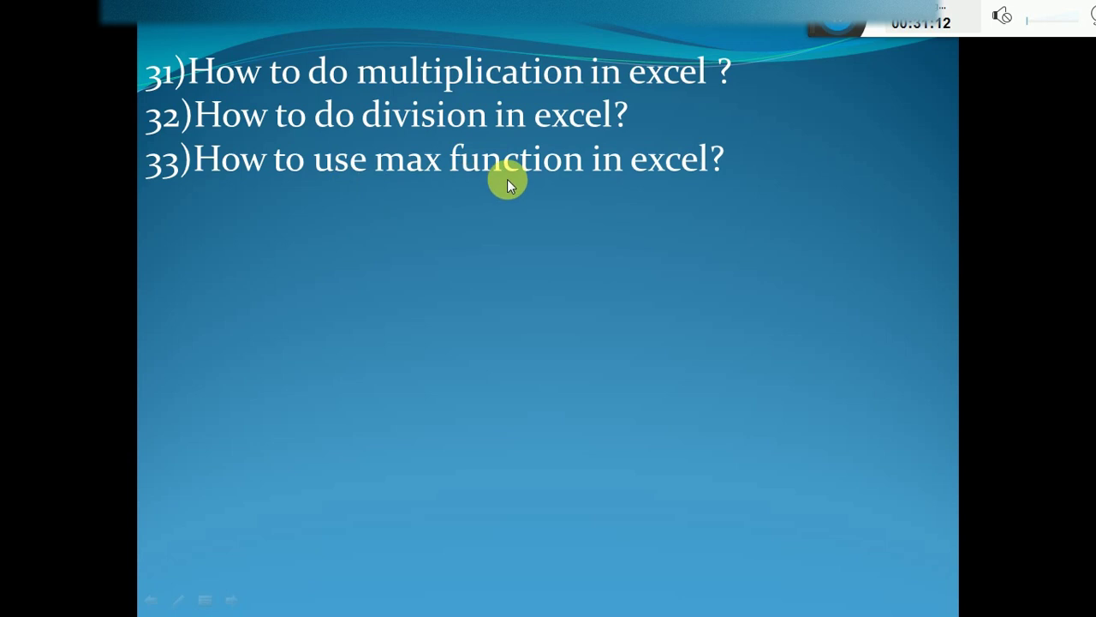
Step: Back in Excel, open MySheet3's Student Details table and clear the selection
key(super)
click(418, 600)
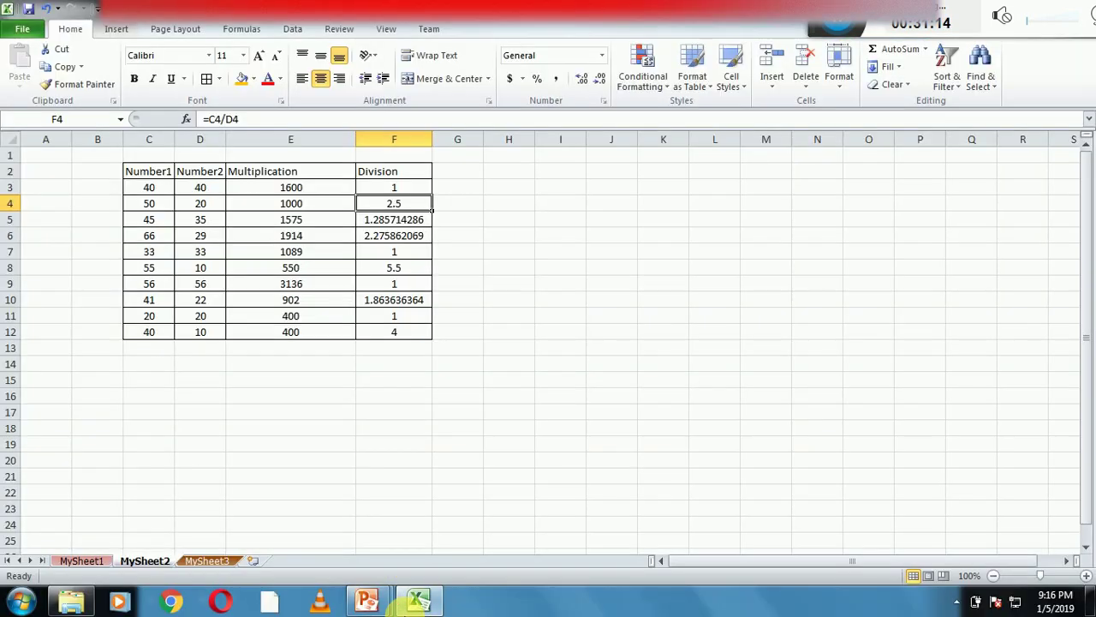
click(210, 560)
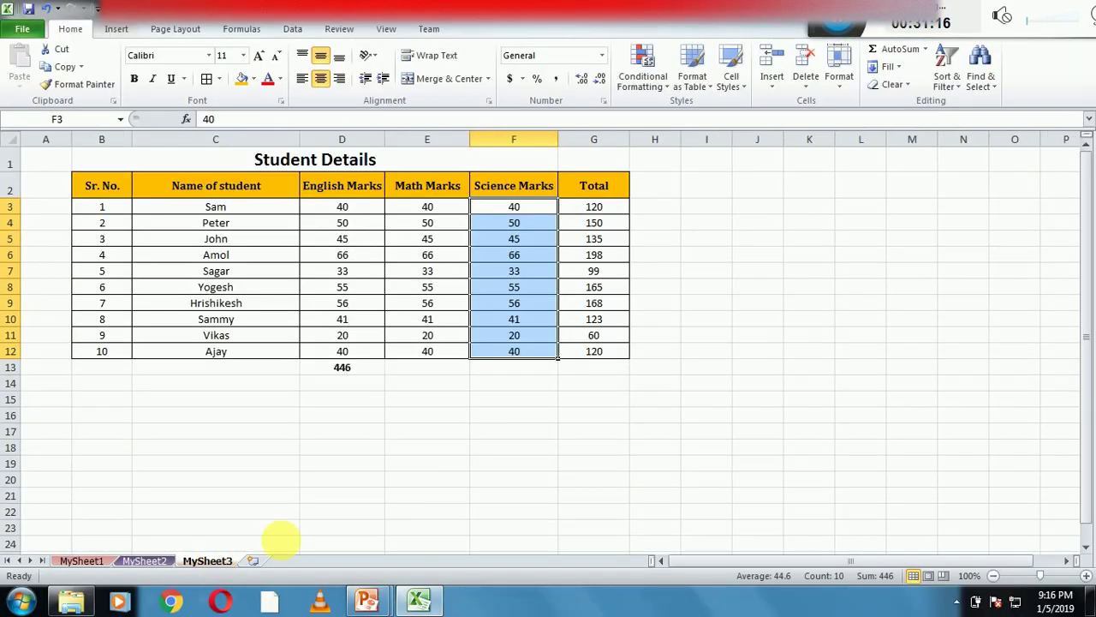
click(521, 436)
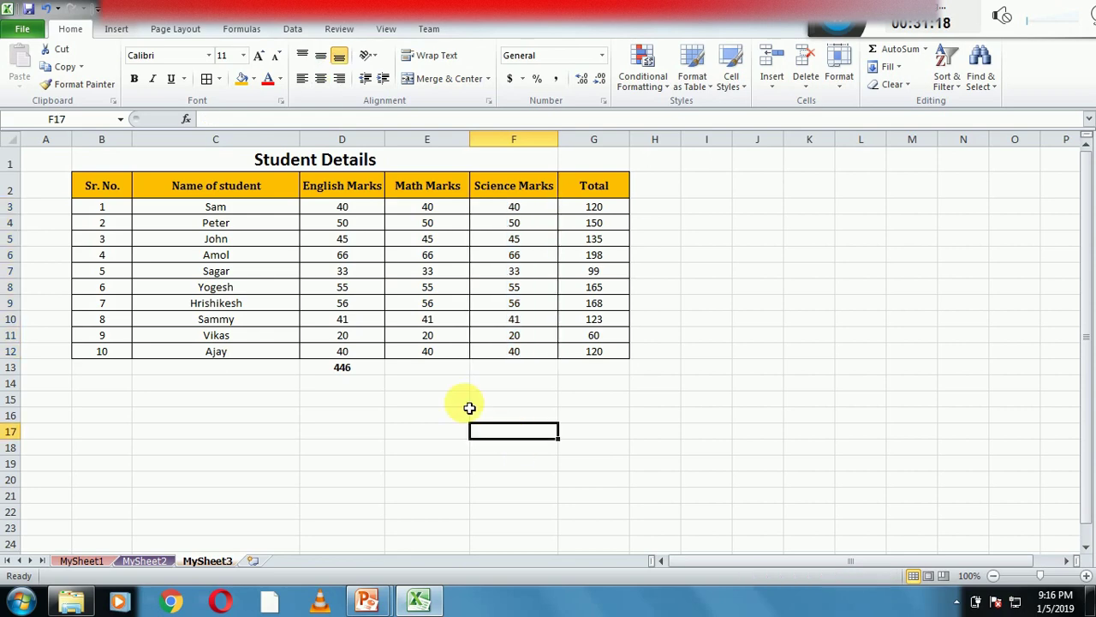
Step: Enter 'Max Marks' in E15, then select the Math Marks values E3:E12 and pick E14
click(417, 406)
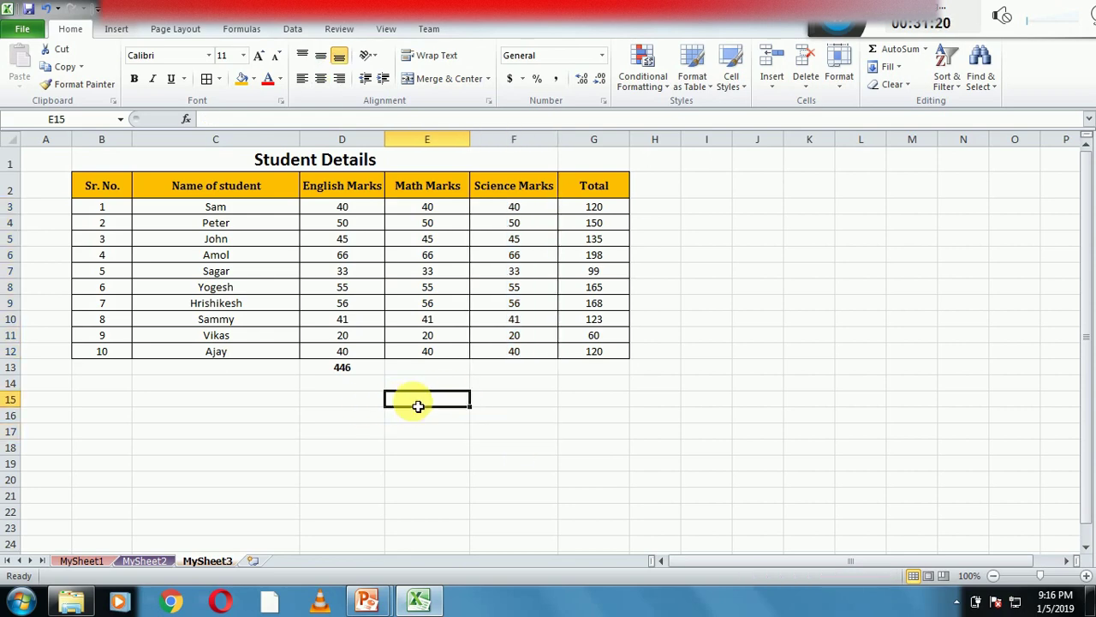
text(Max Marks)
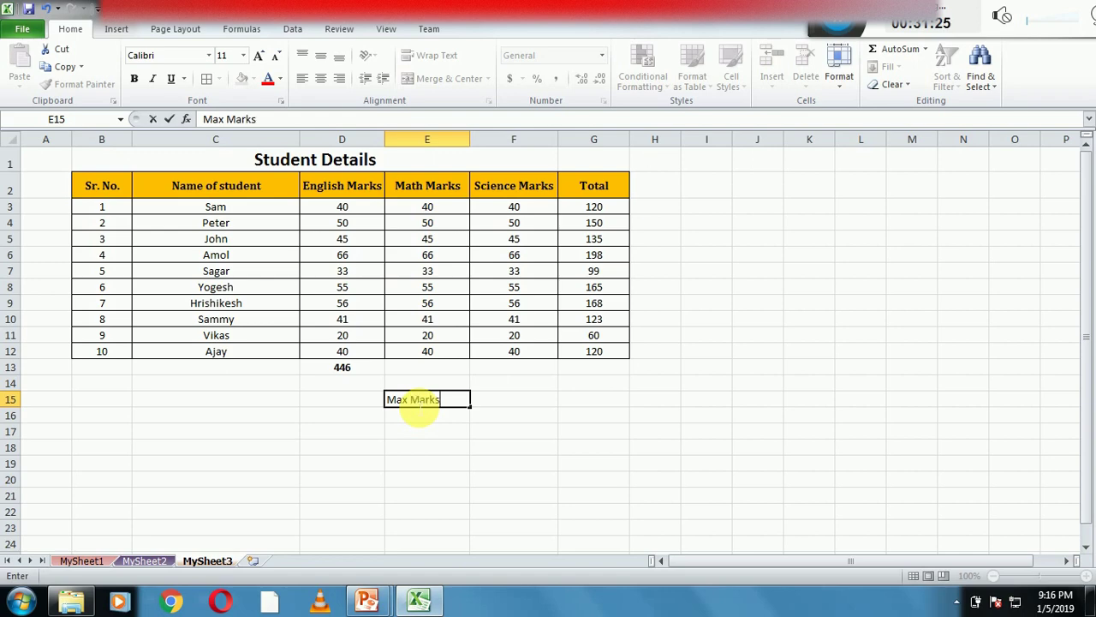
key(Return)
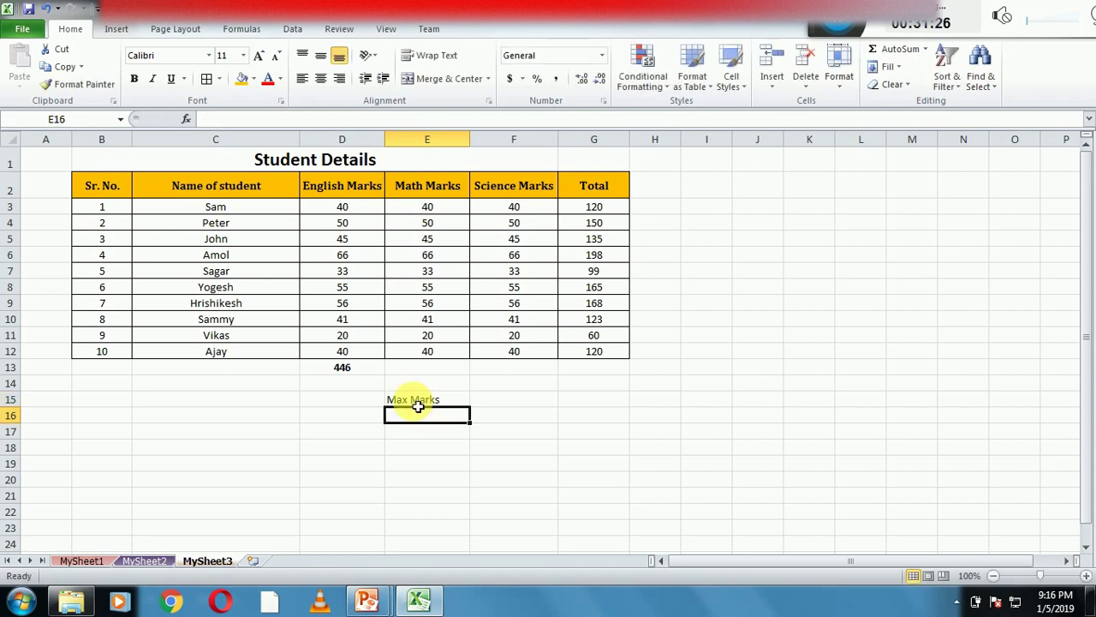
click(418, 406)
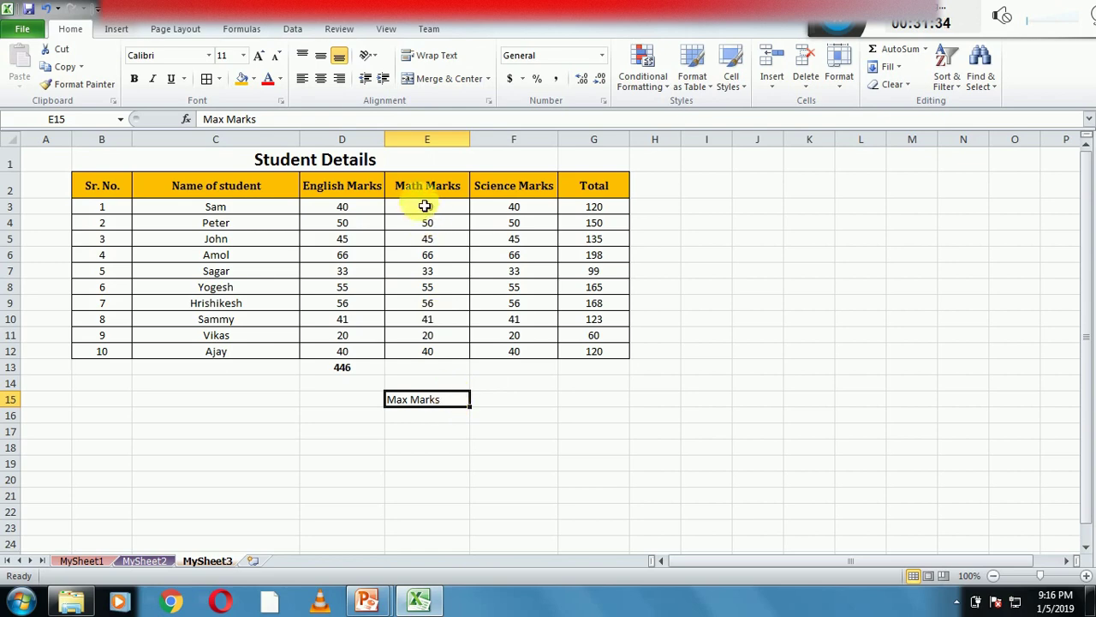
drag(425, 209, 435, 358)
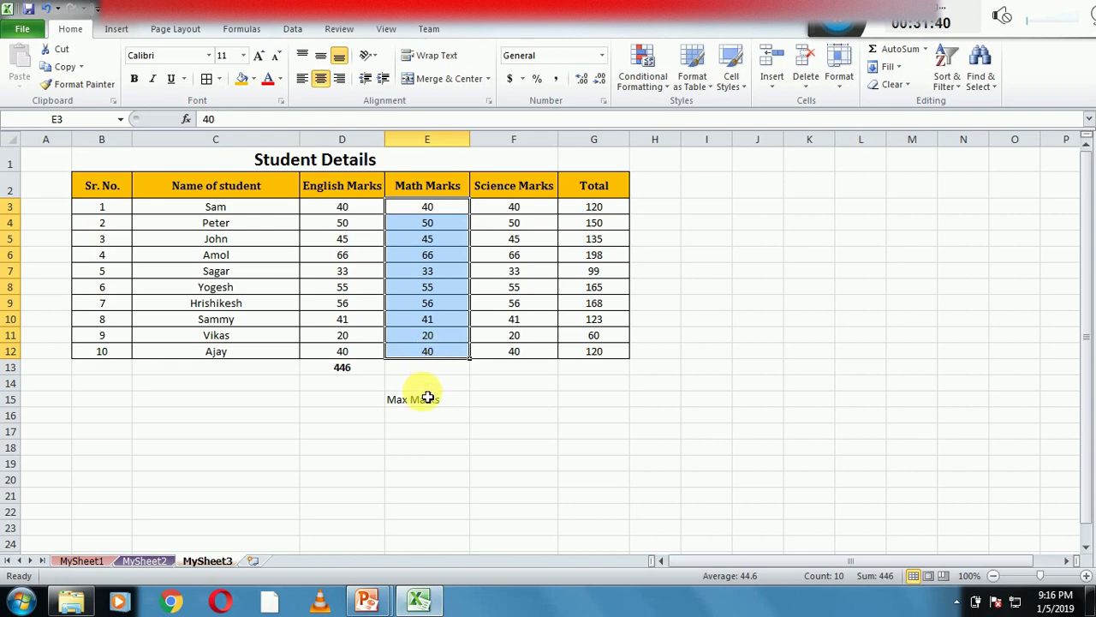
click(428, 384)
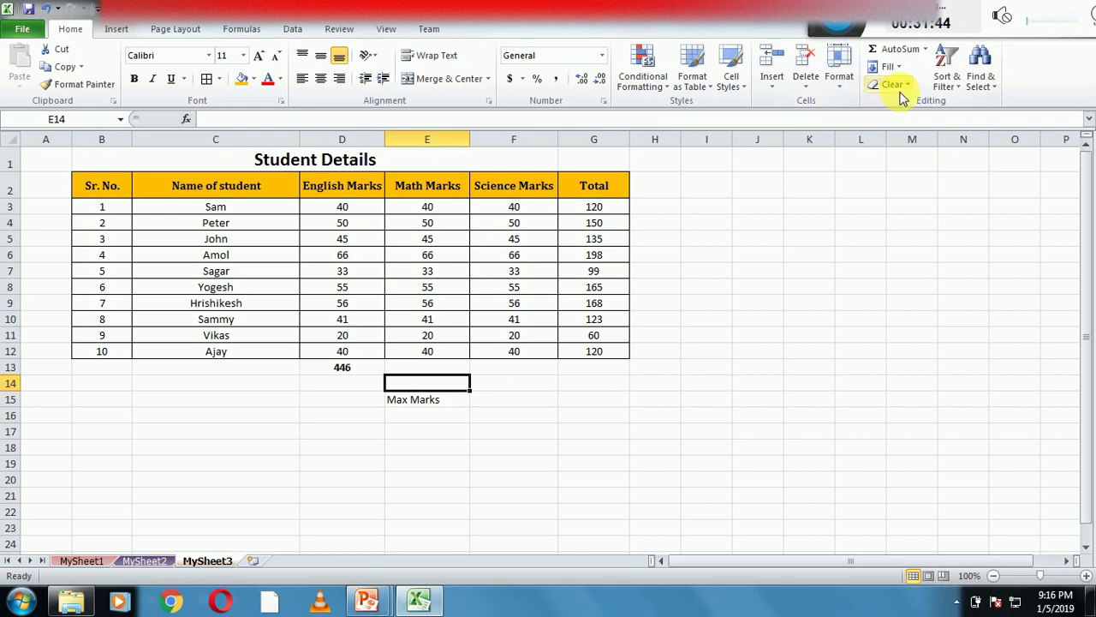
Step: Insert an AutoSum Max formula in E14, showing the highest Math mark, 66
click(930, 55)
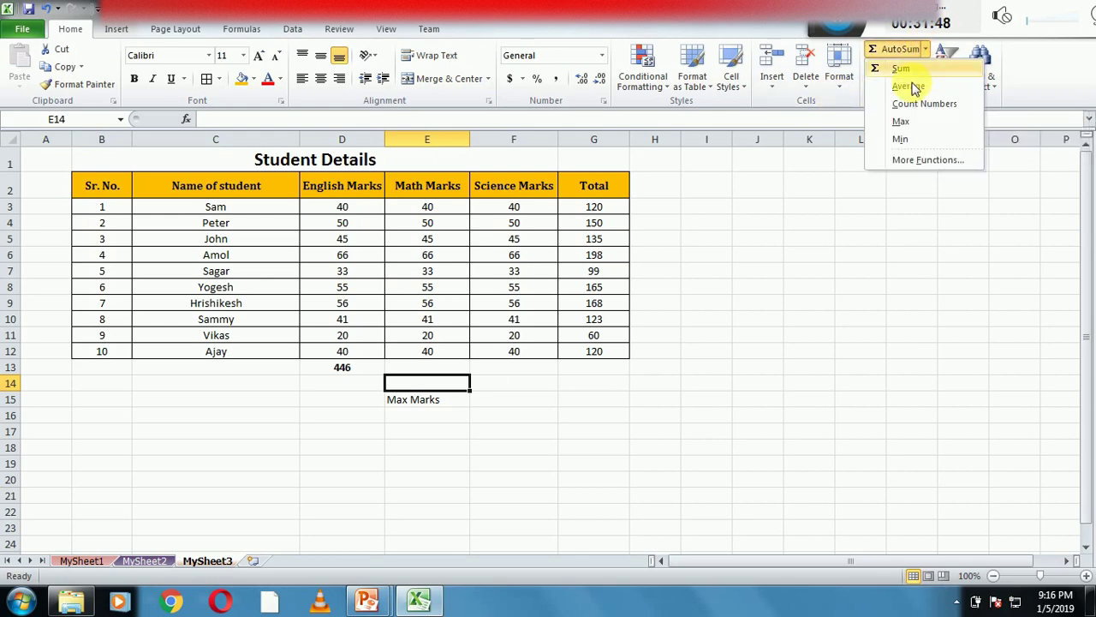
click(902, 123)
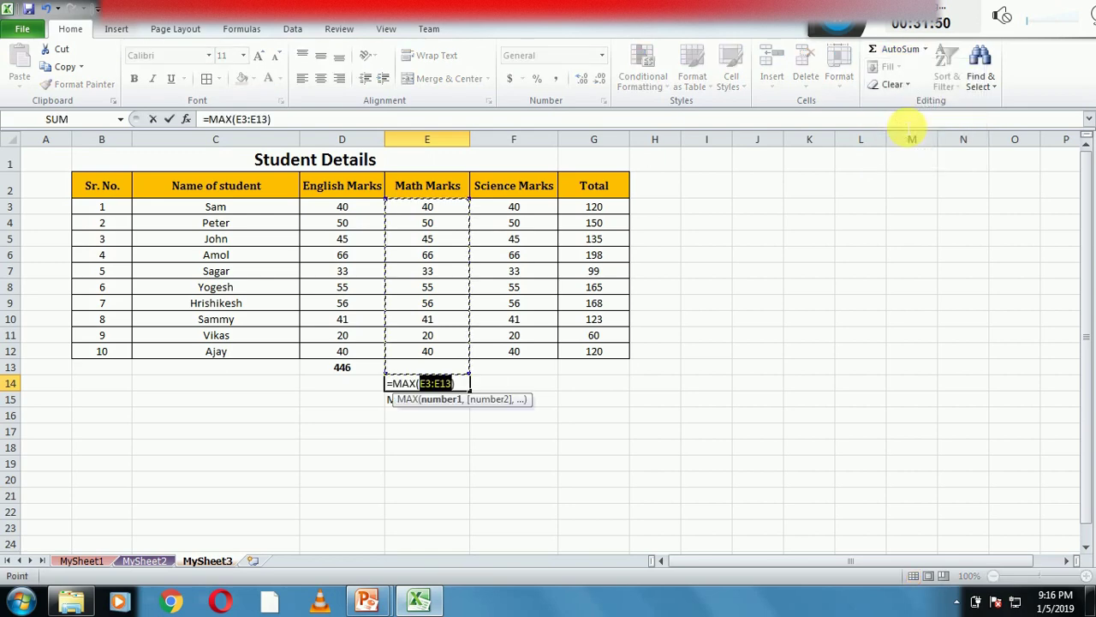
key(Return)
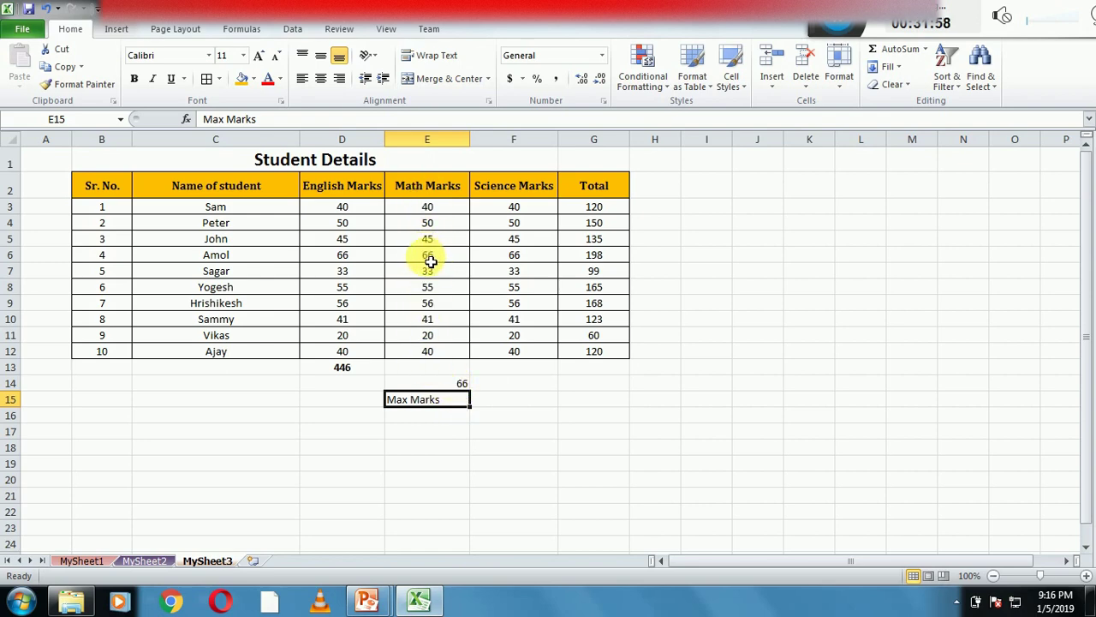
Step: Delete the 'Max Marks' text from E15
click(441, 430)
double_click(436, 401)
drag(445, 400, 372, 400)
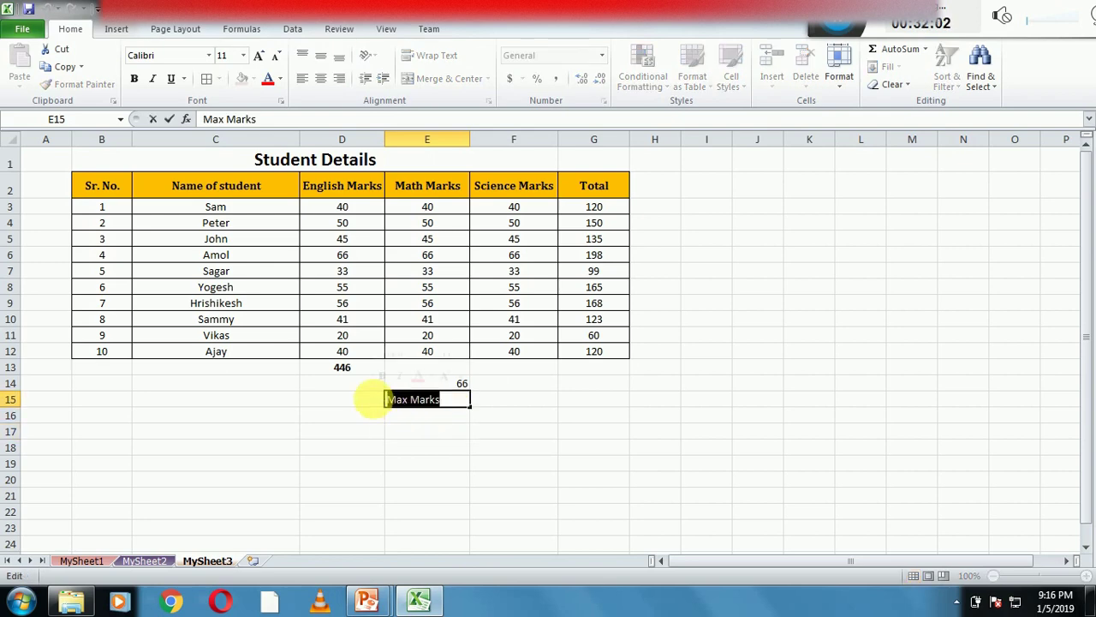
key(BackSpace)
Step: Type 'Max Marks' over E14 by mistake, then undo to restore the 66 maximum
click(399, 385)
double_click(403, 385)
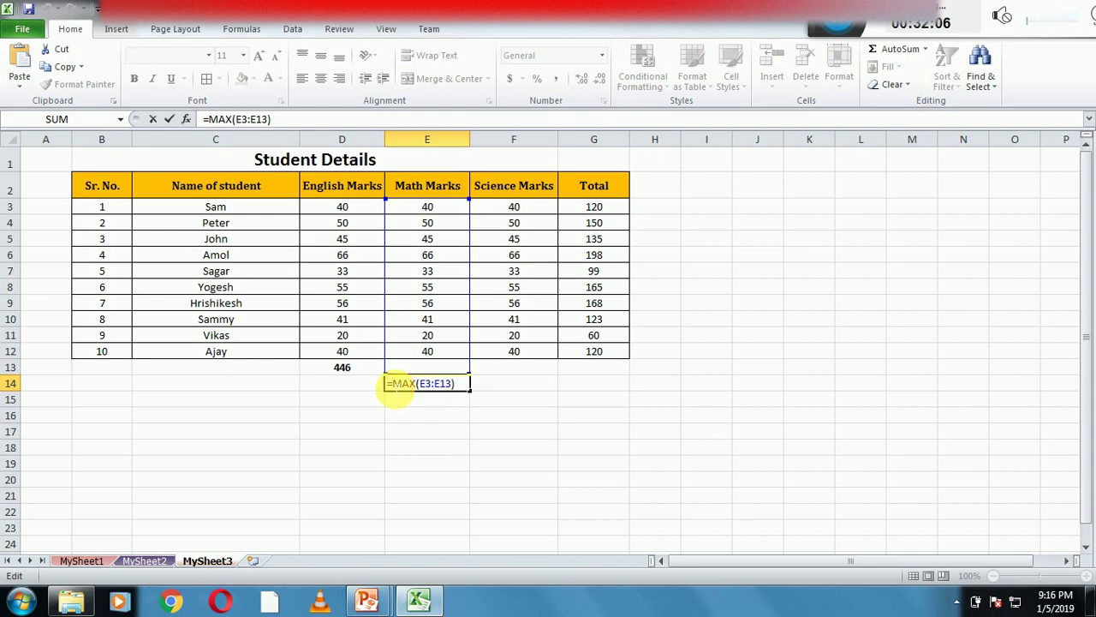
text(Max Marks)
key(Return)
click(444, 392)
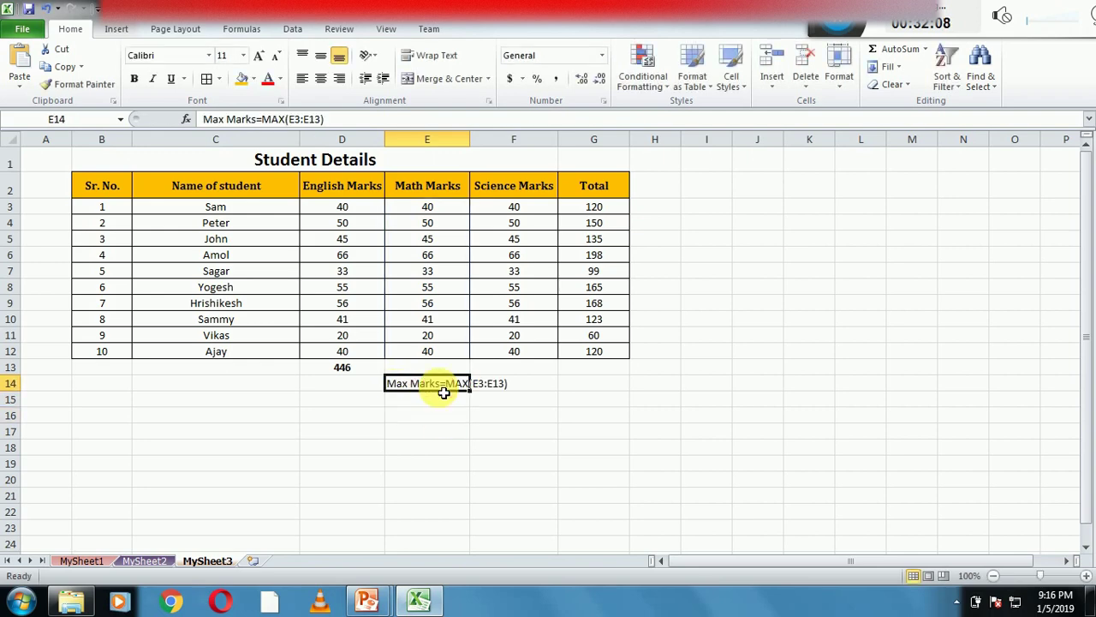
key(Return)
click(441, 385)
key(ctrl+z)
Step: Start typing the 'Max Marks' label in E13
click(423, 398)
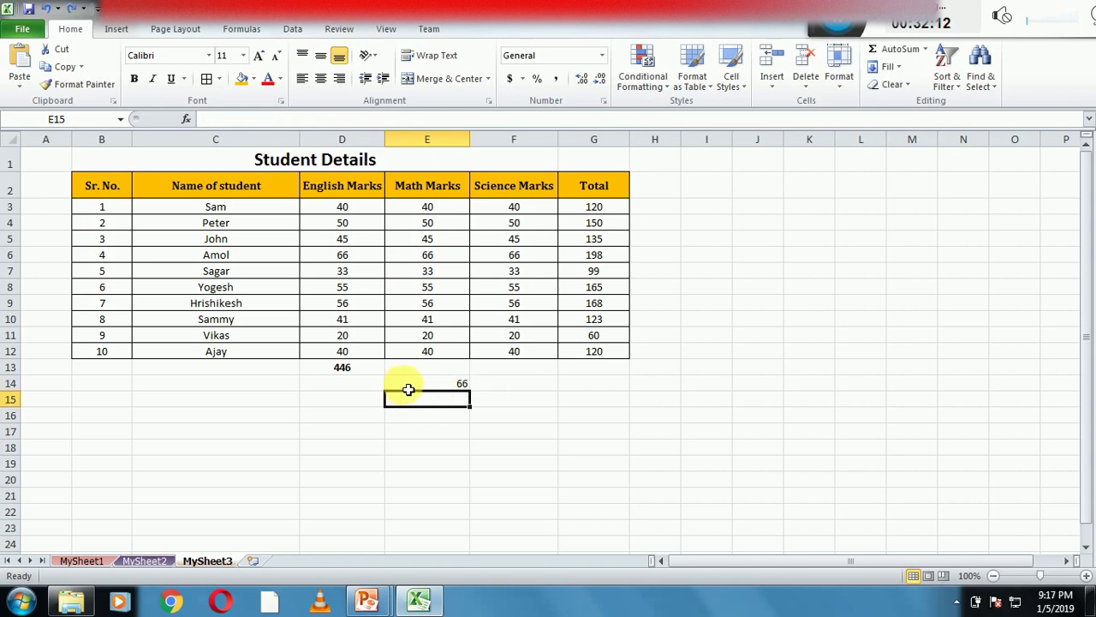
click(424, 383)
click(425, 369)
text(Max Marks)
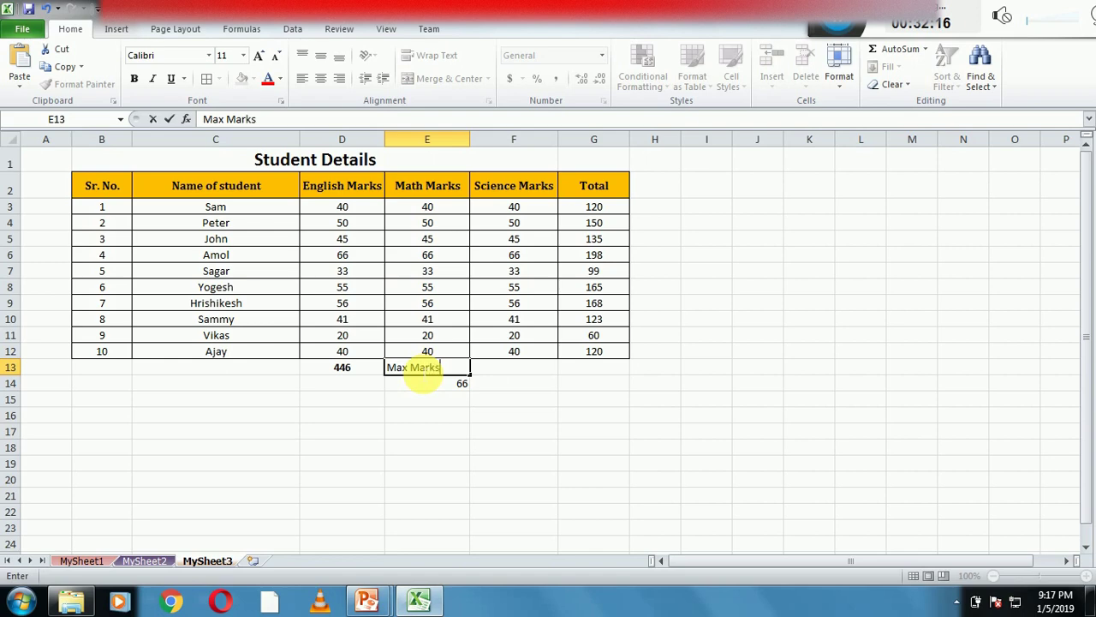
Step: Commit 'Max Marks' in E13 and enter a 'Min Marks' label in E15
key(Return)
click(441, 428)
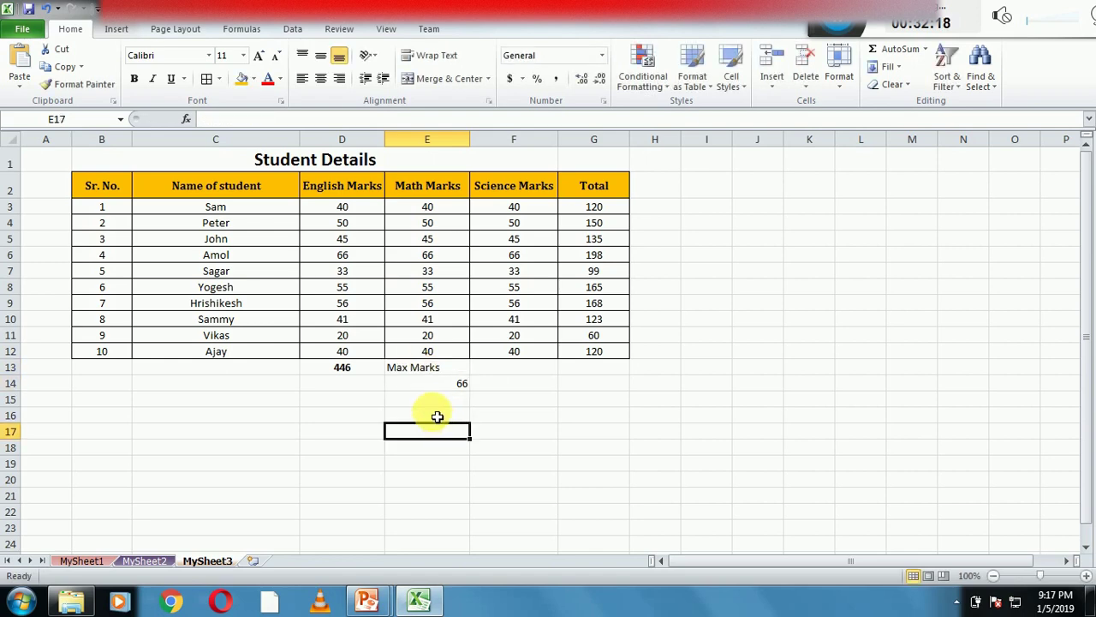
click(436, 405)
text(Min Marks)
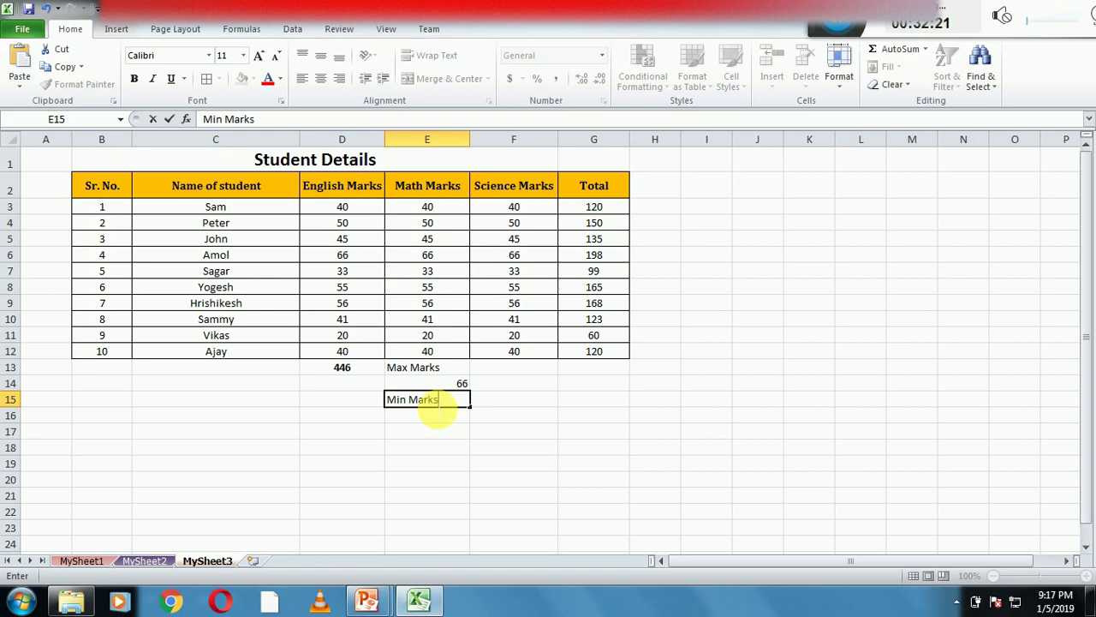
key(Return)
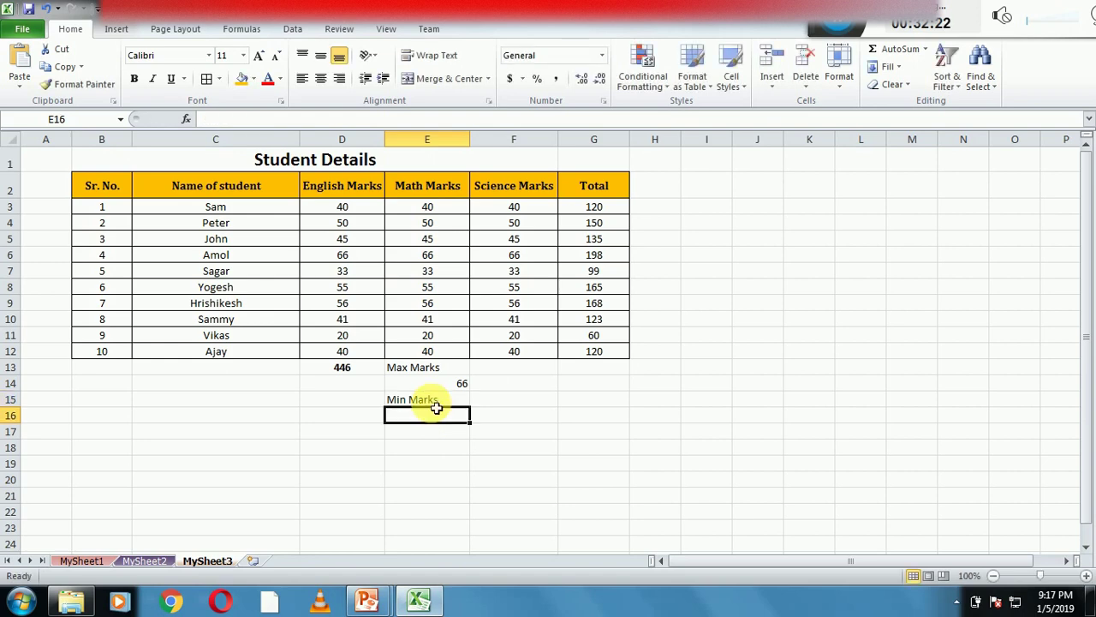
click(436, 448)
Step: Select E16, then open and close the AutoSum list without inserting anything
click(436, 417)
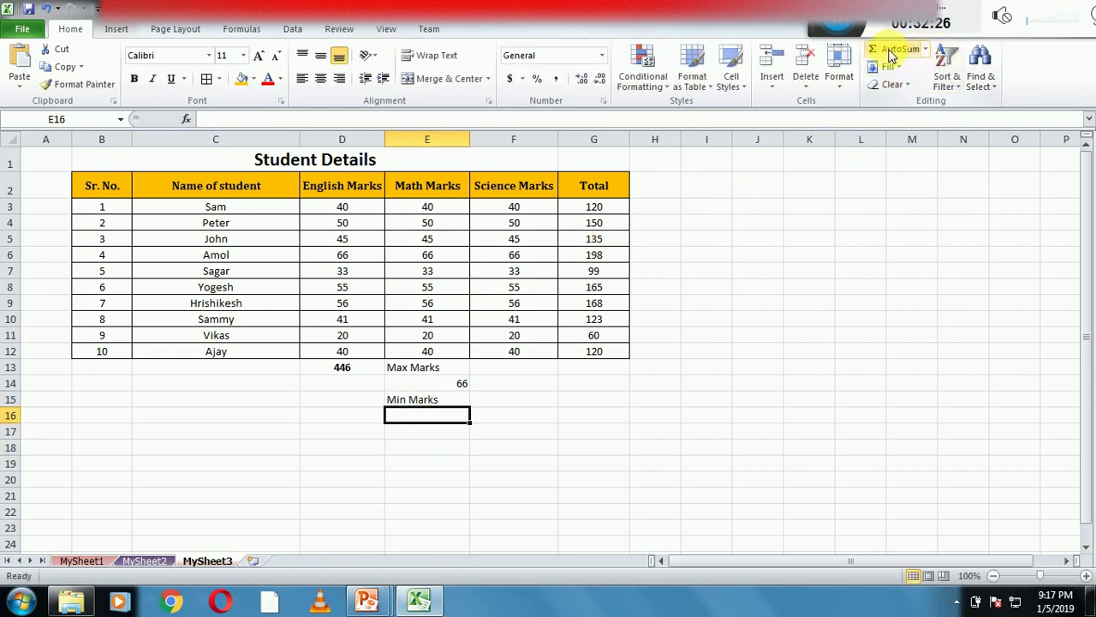
click(924, 51)
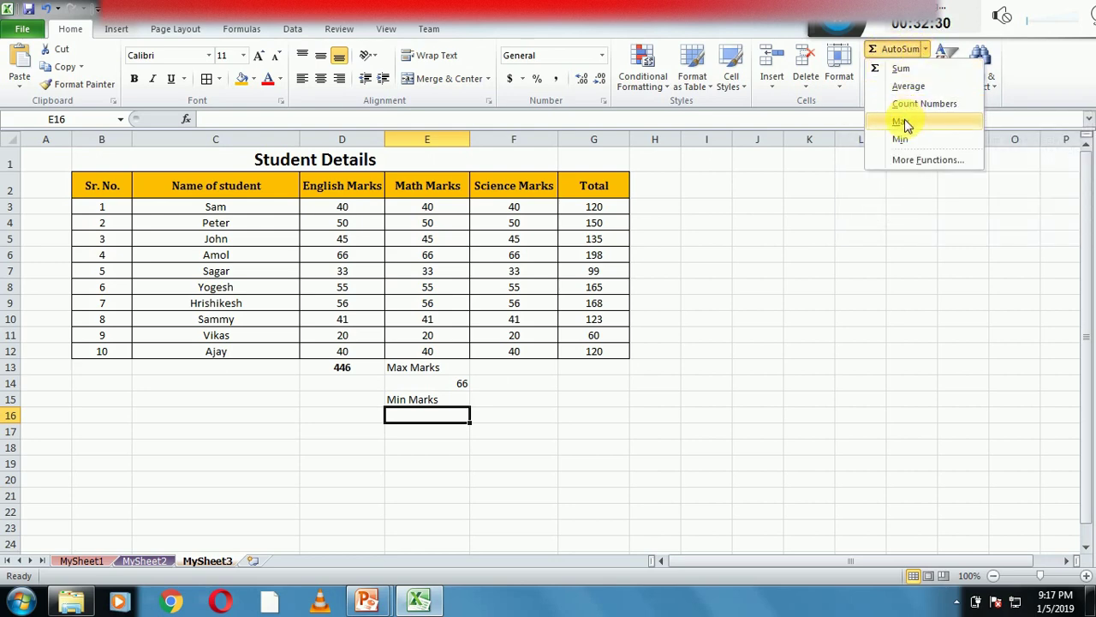
click(626, 375)
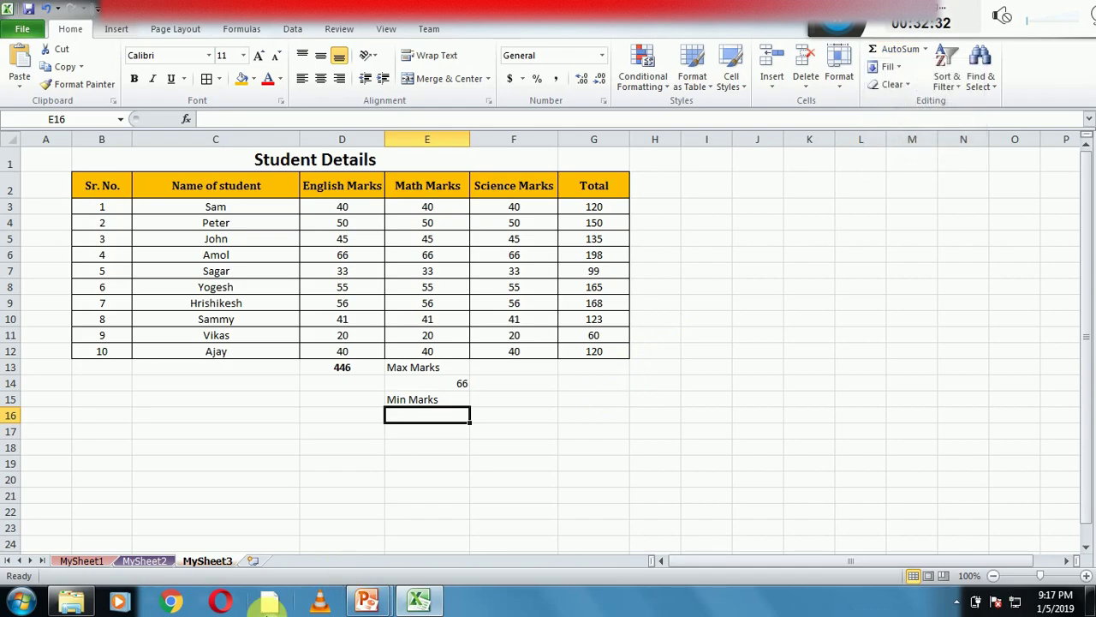
Step: Reveal slide topic 34 on the min function, then return to the Excel workbook
mouse_move(367, 600)
click(478, 531)
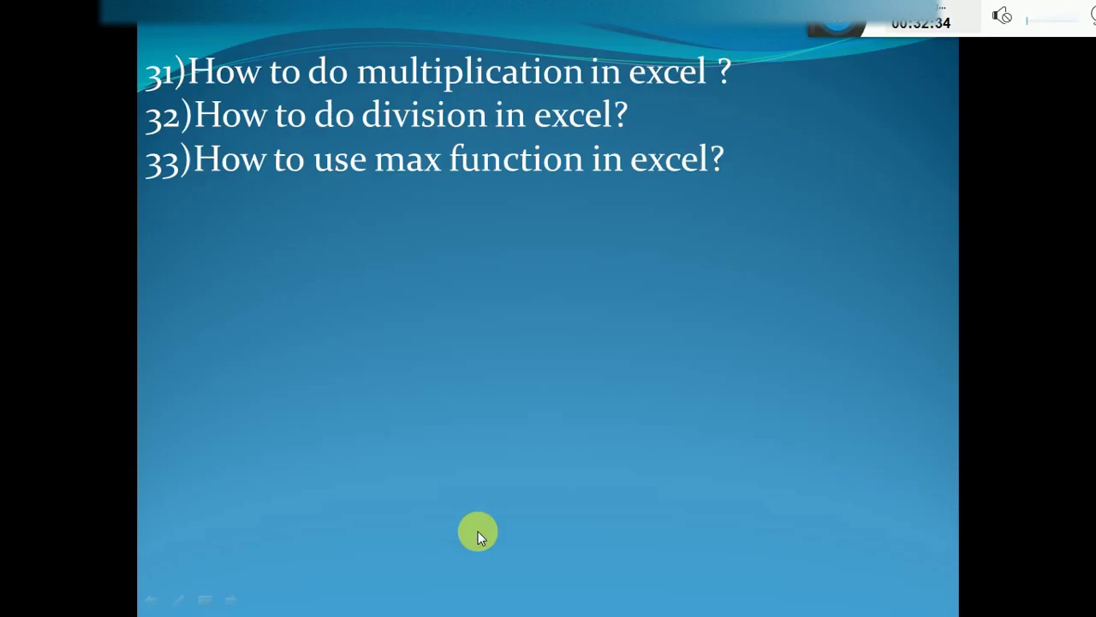
click(478, 474)
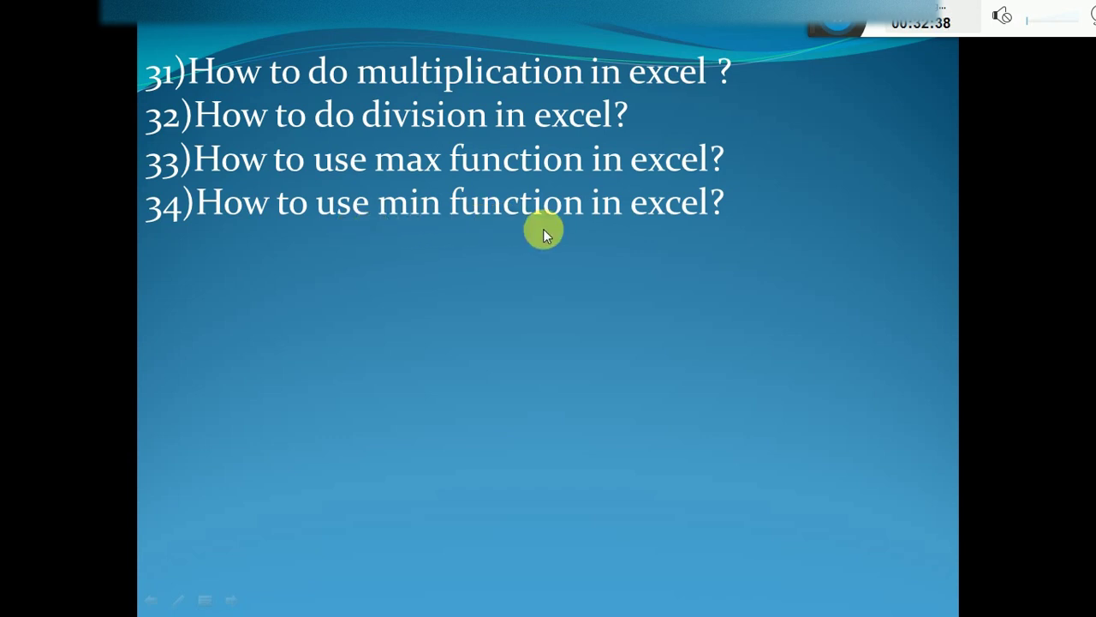
key(super)
click(418, 600)
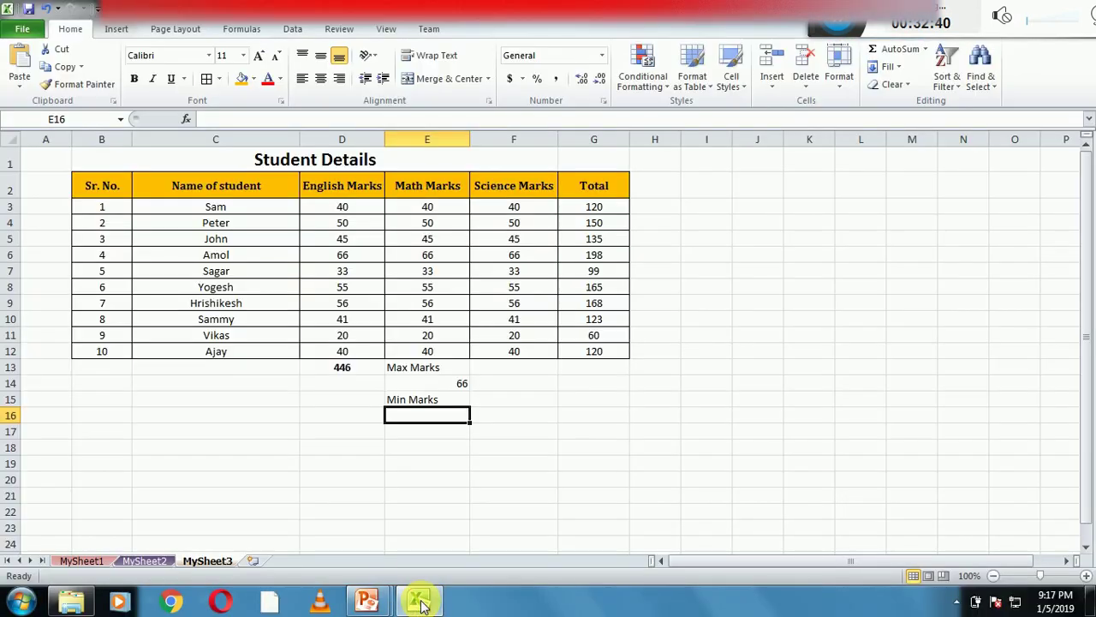
Step: Insert =MIN(E3:E12) in E16 via AutoSum Min, giving 20
click(927, 50)
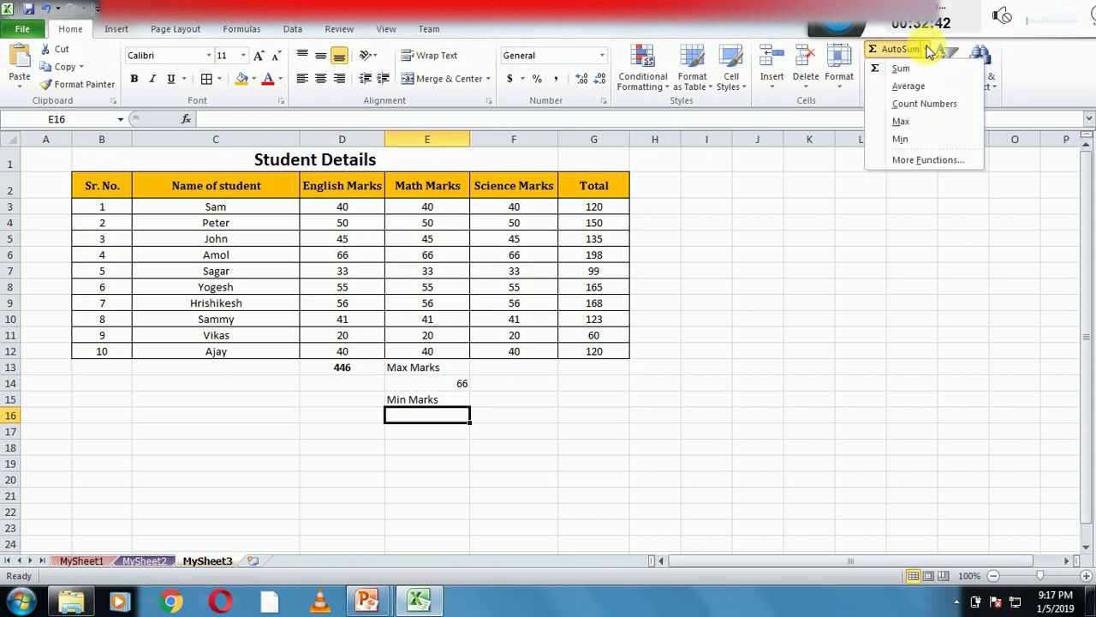
click(899, 140)
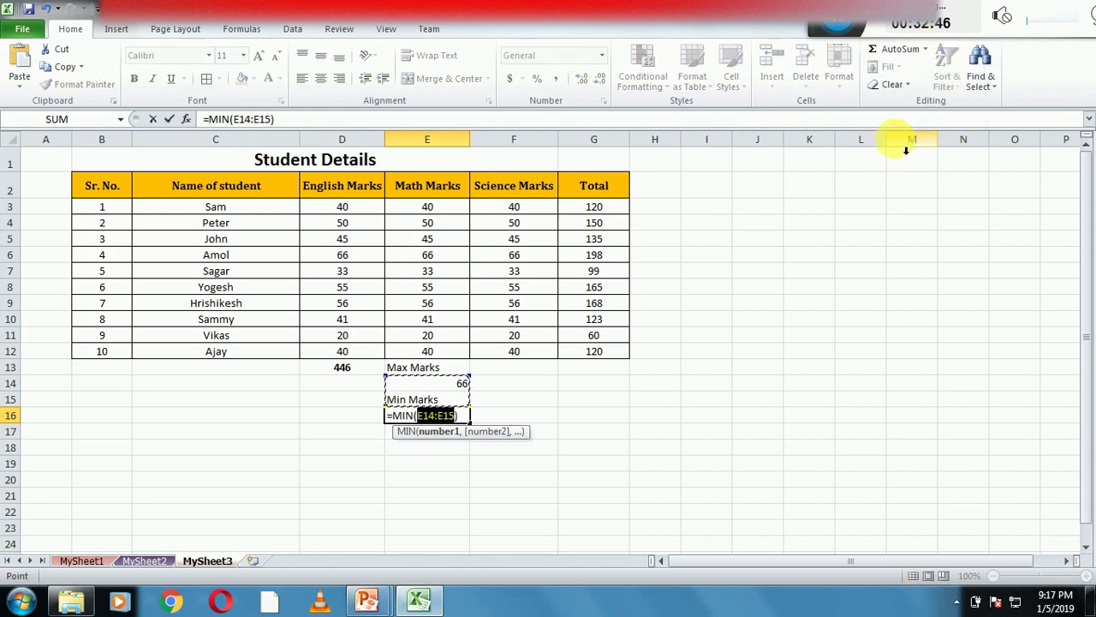
drag(427, 208, 446, 352)
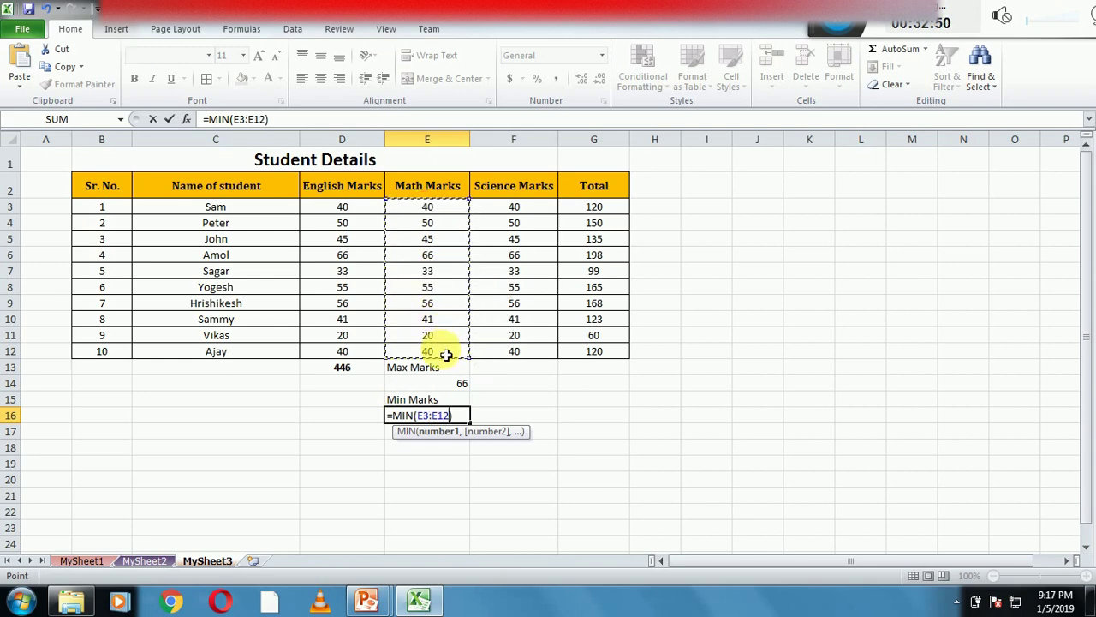
key(Return)
click(450, 416)
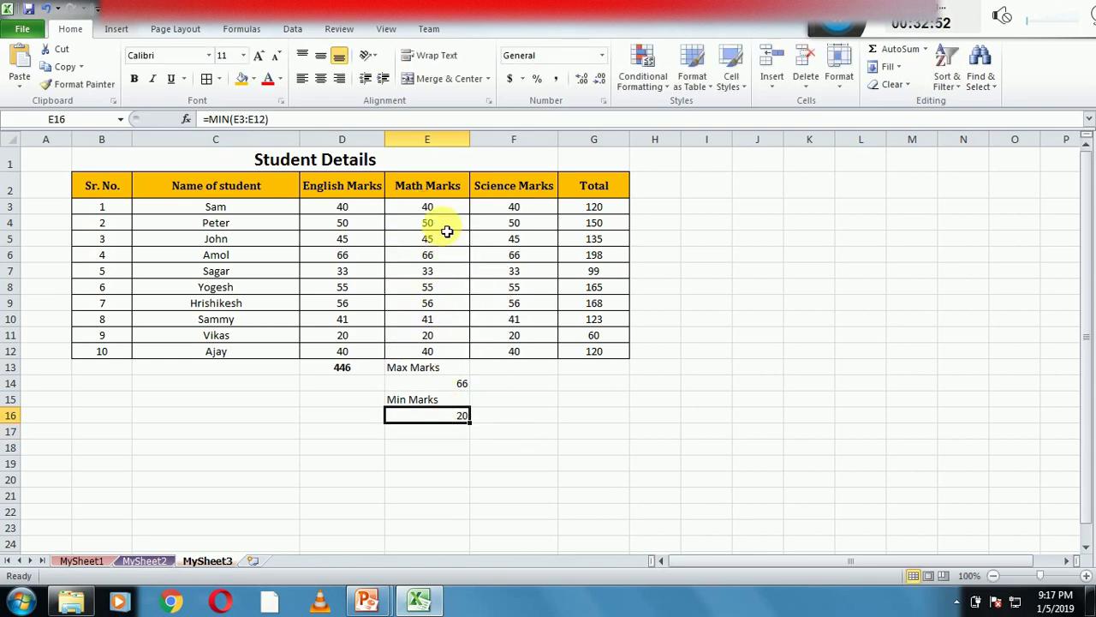
Step: Re-enter the AutoSum Min formula in E16 over E3:E12, again showing 20
drag(434, 207, 438, 354)
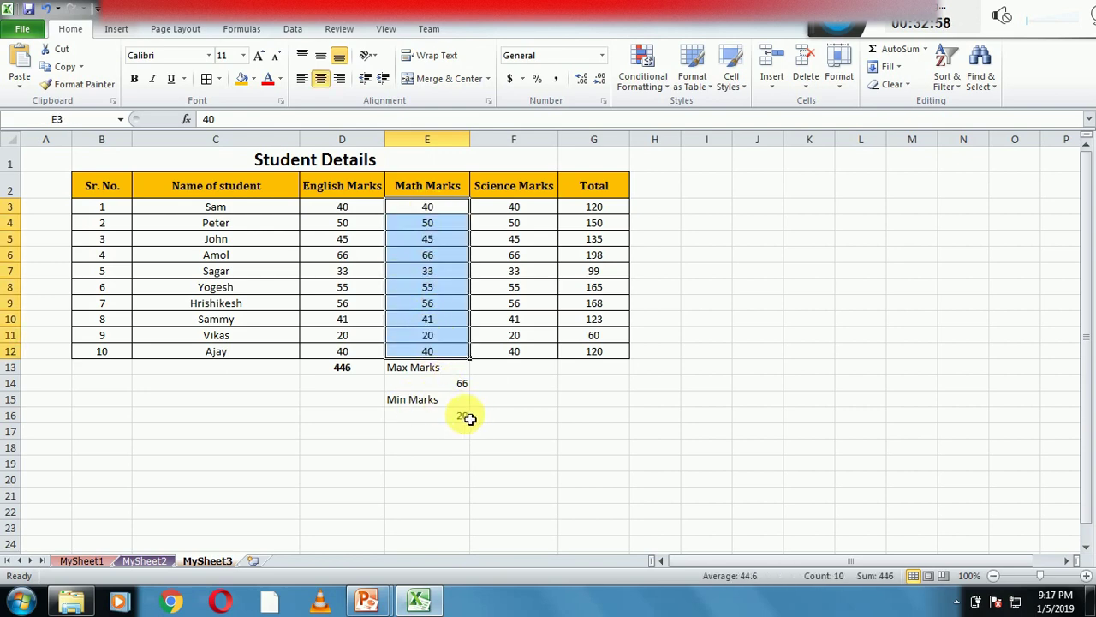
click(461, 419)
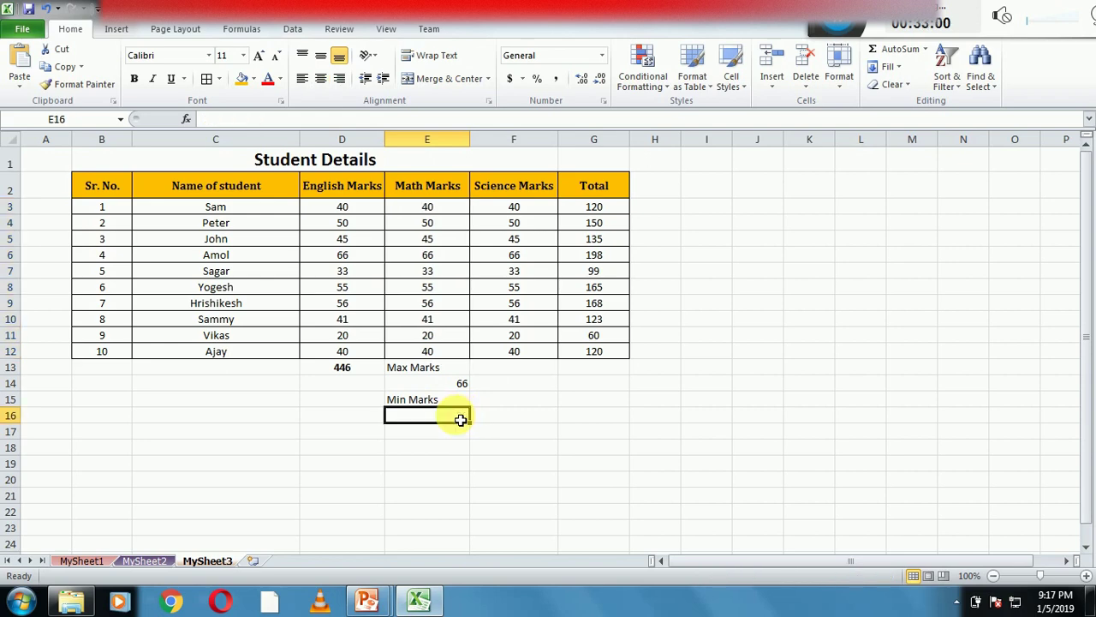
click(925, 51)
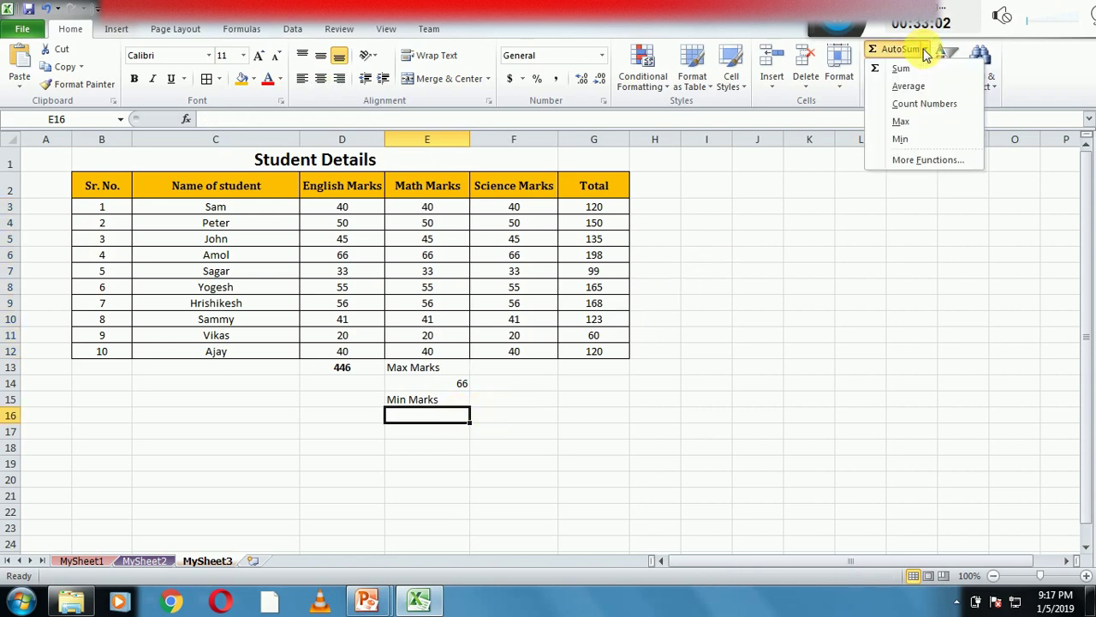
click(898, 139)
click(450, 213)
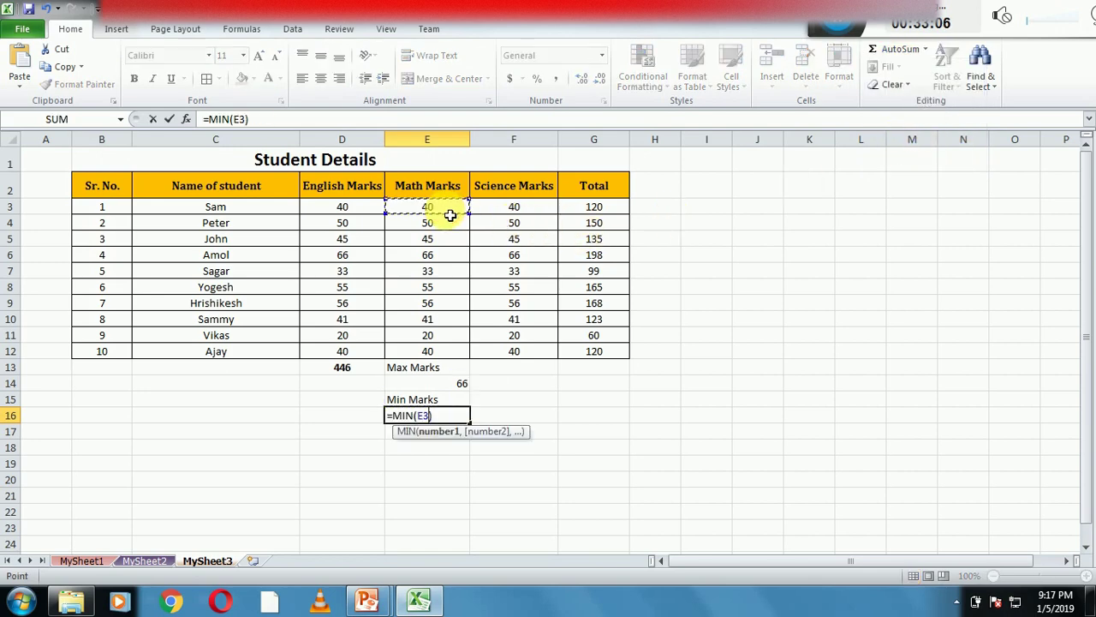
drag(449, 215, 461, 358)
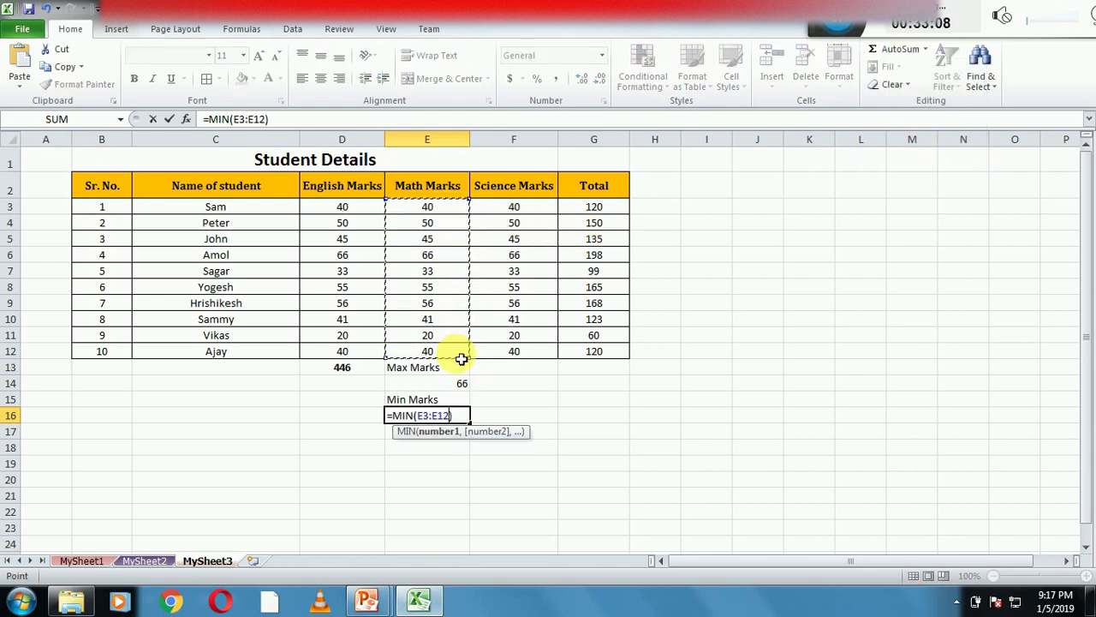
key(Return)
click(453, 417)
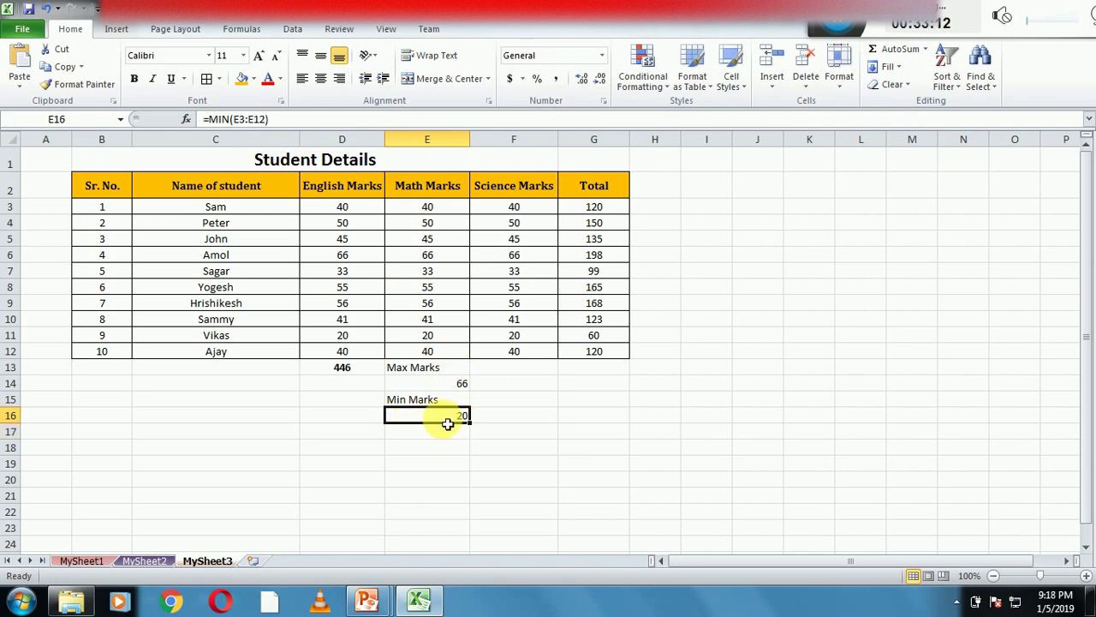
Step: Reveal slide topic 35 on the average function, then return to the Excel workbook
mouse_move(366, 599)
click(459, 527)
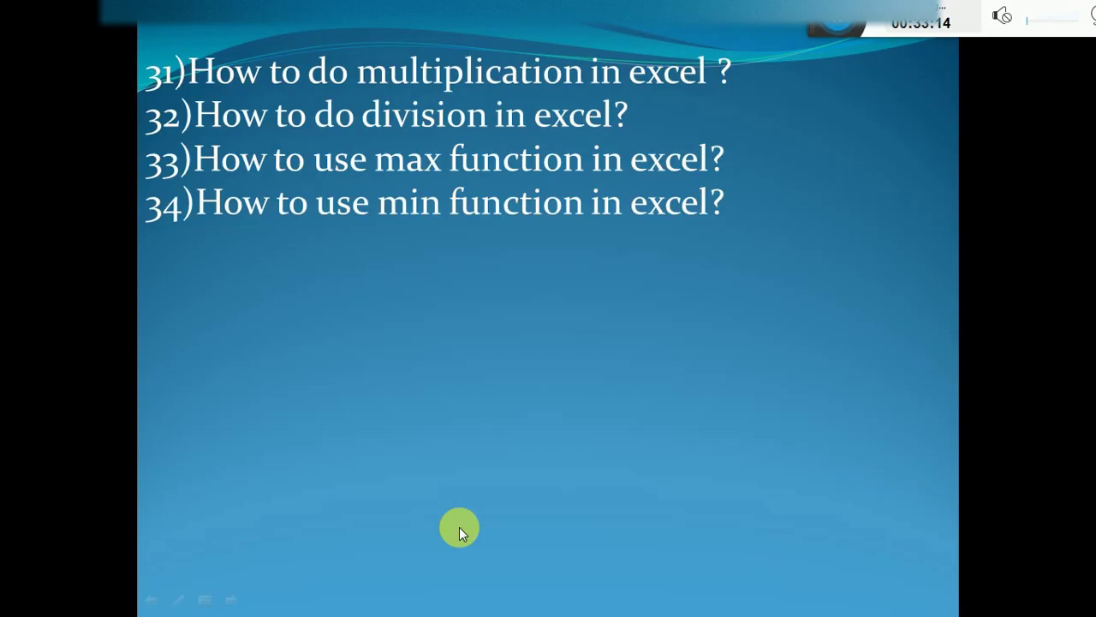
click(459, 526)
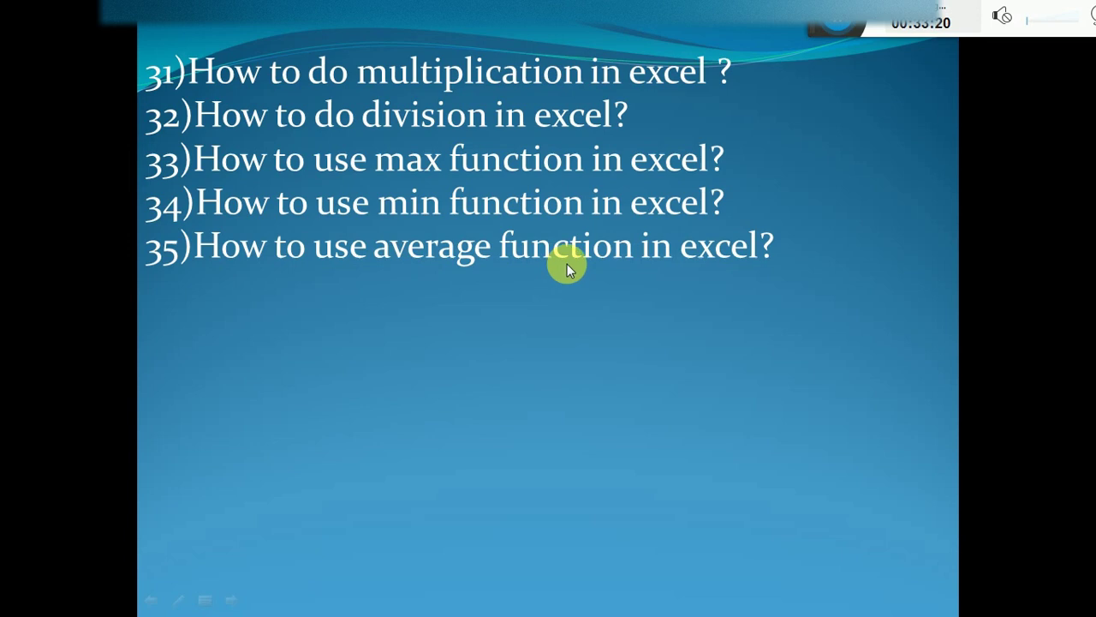
key(super)
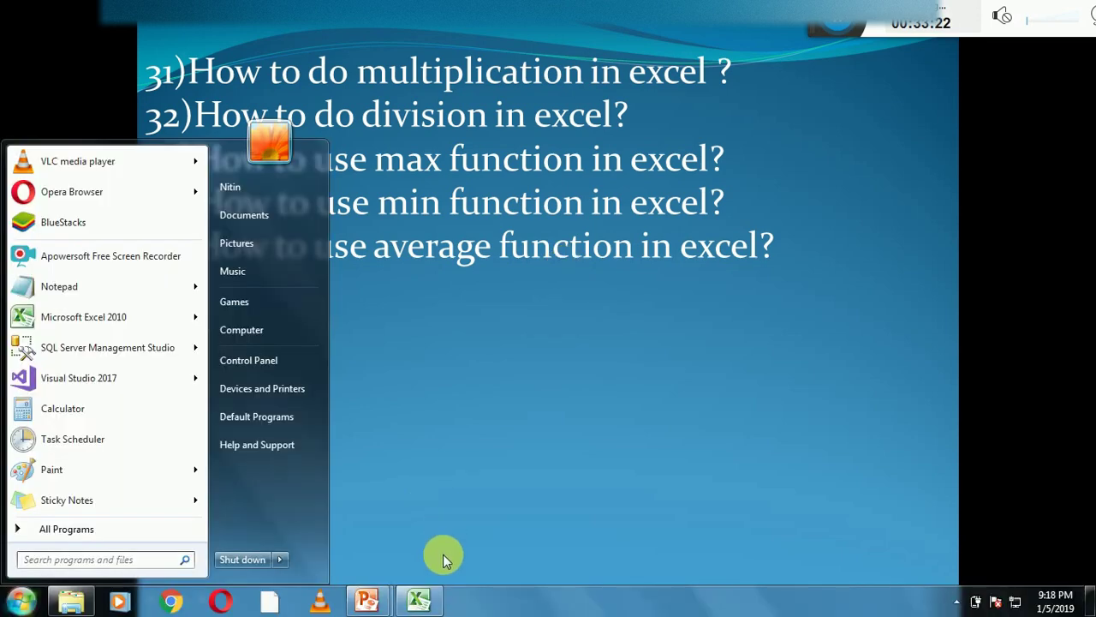
click(419, 599)
Step: Enter the label 'Average Marks' in E17
click(430, 446)
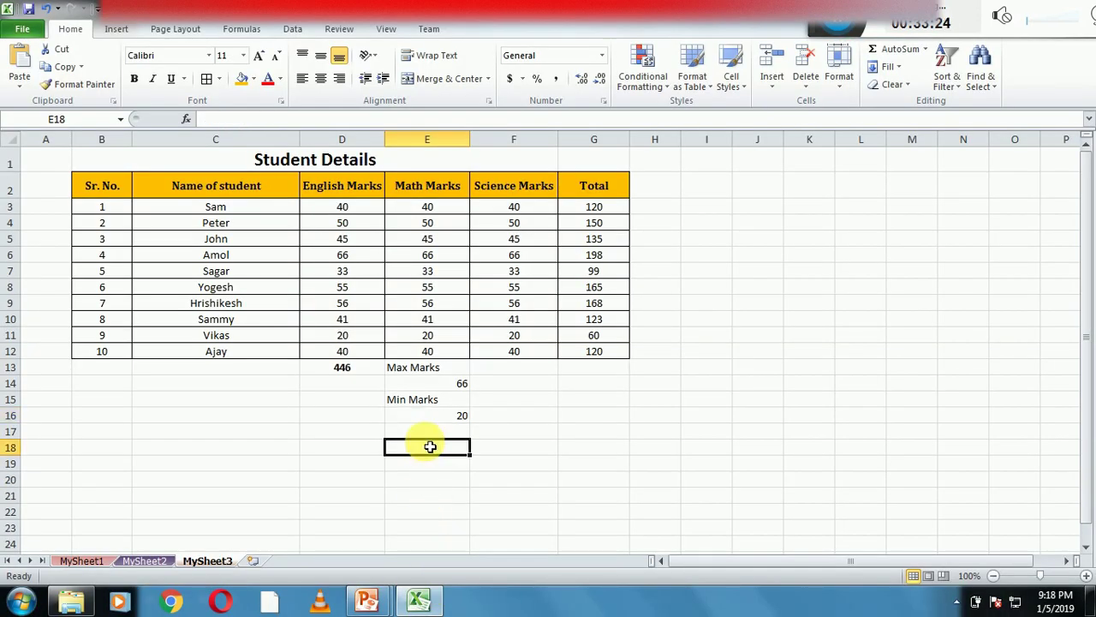
key(Up)
text(A)
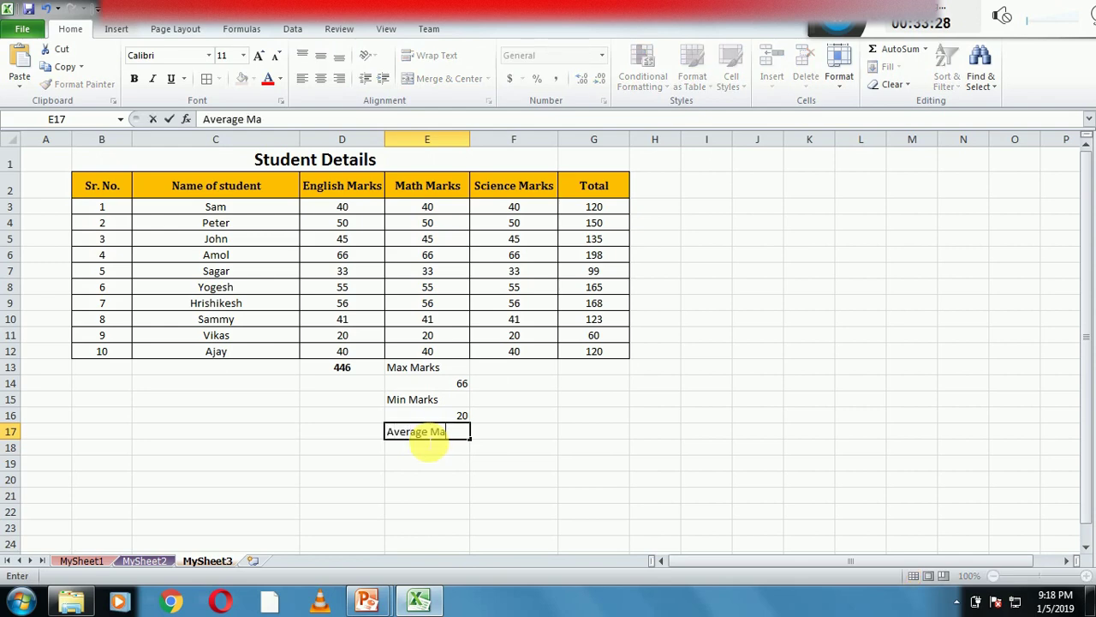
key(Return)
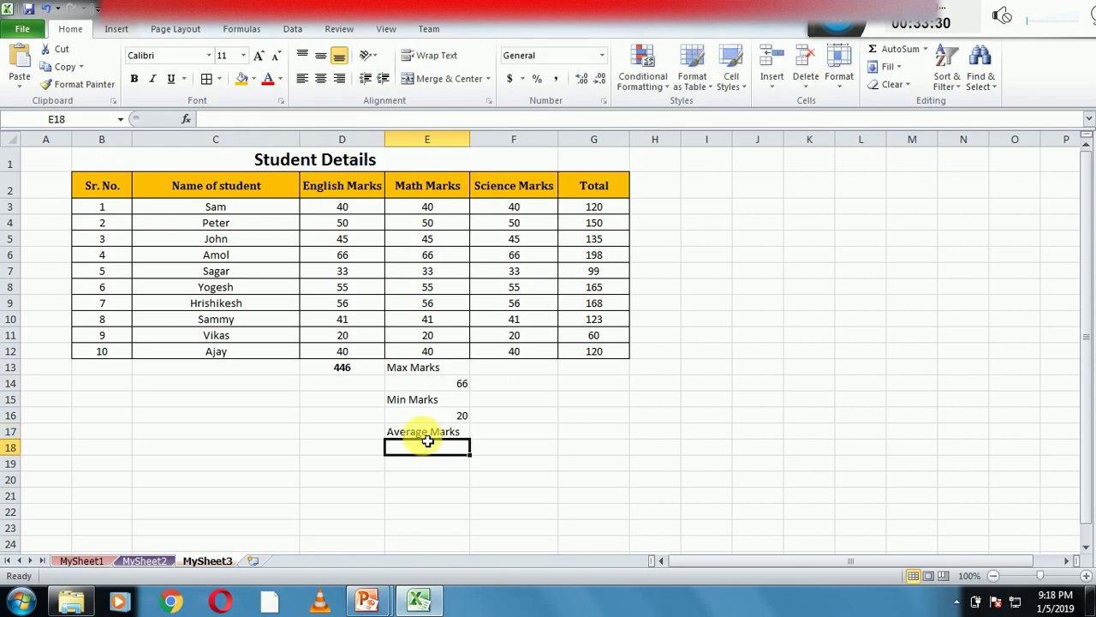
Step: Insert =AVERAGE(E3:E12) in E18 using AutoSum Average
click(926, 49)
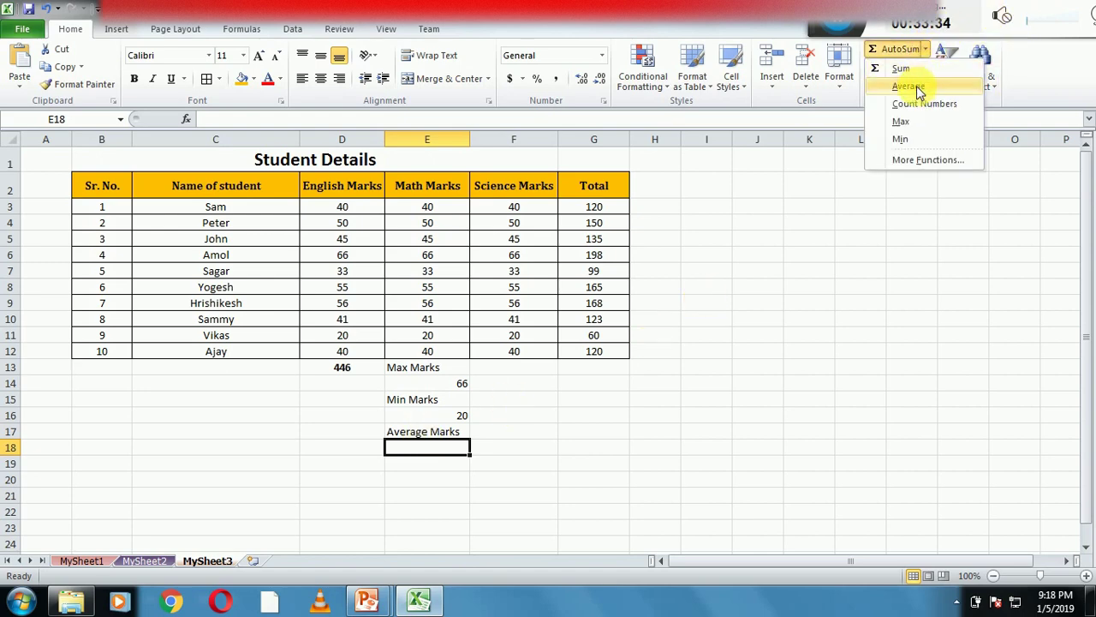
click(910, 86)
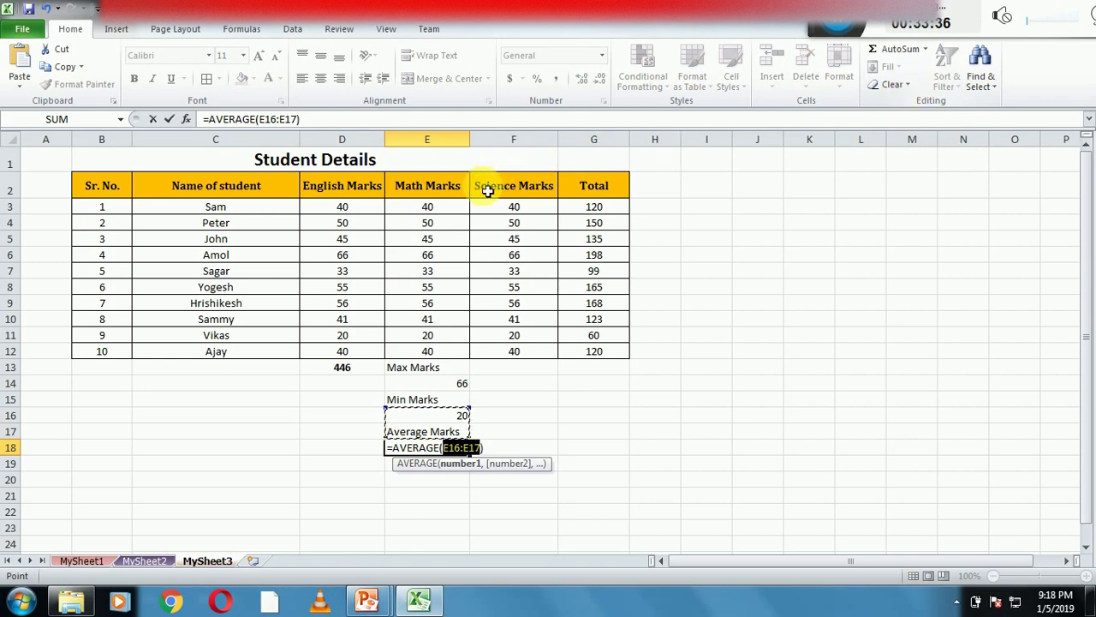
click(434, 208)
drag(437, 210, 441, 355)
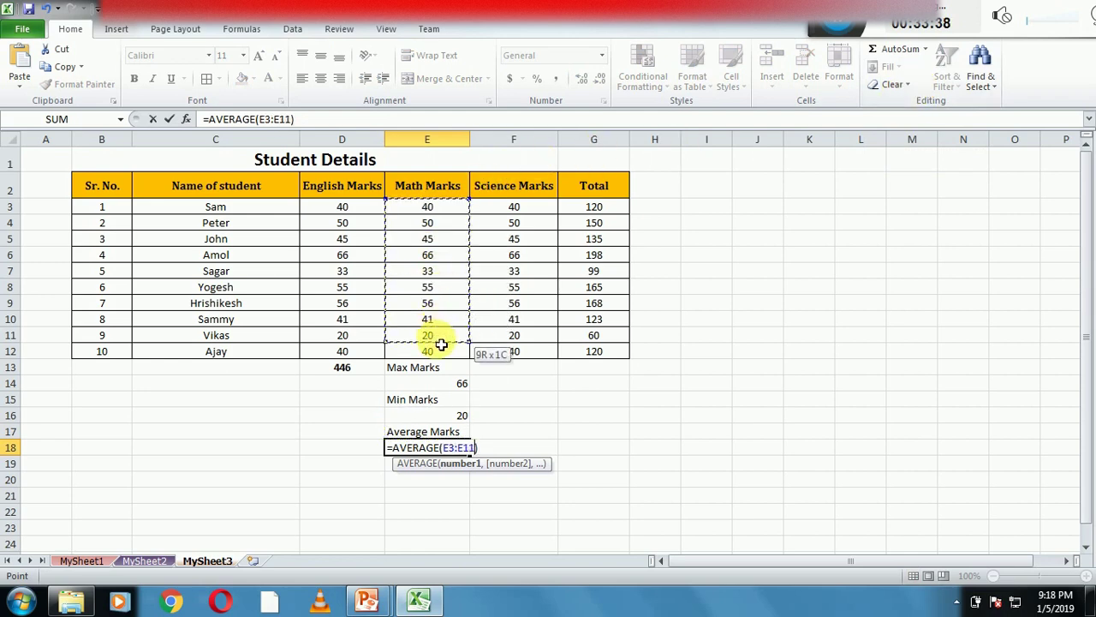
key(Return)
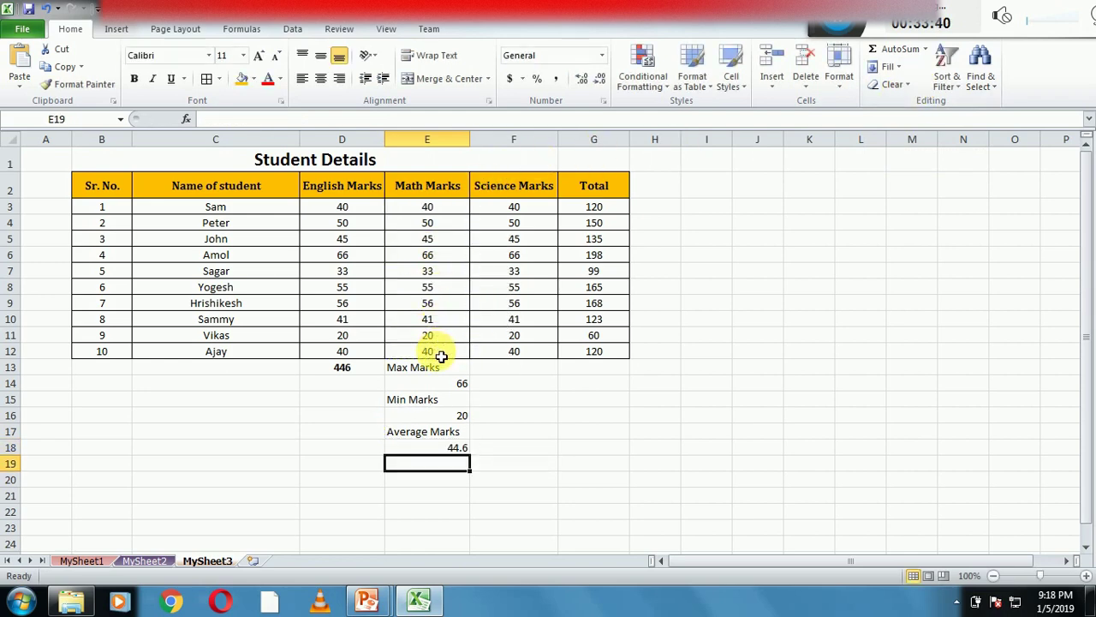
click(461, 453)
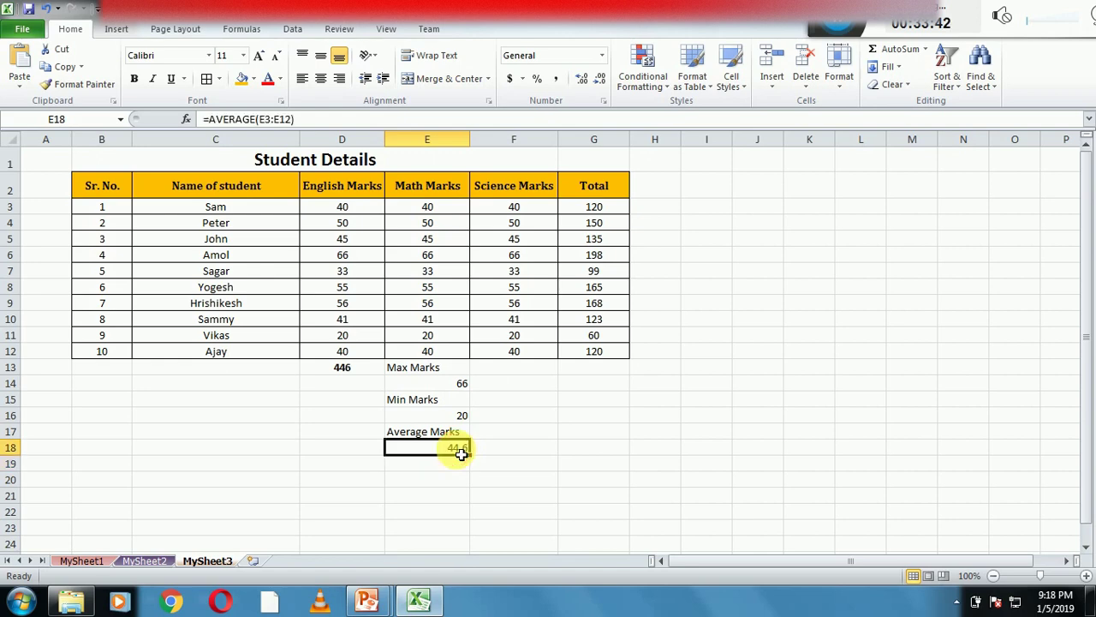
Step: Clear E18 and redo the AutoSum Average over the Math marks, showing 44.6
key(Delete)
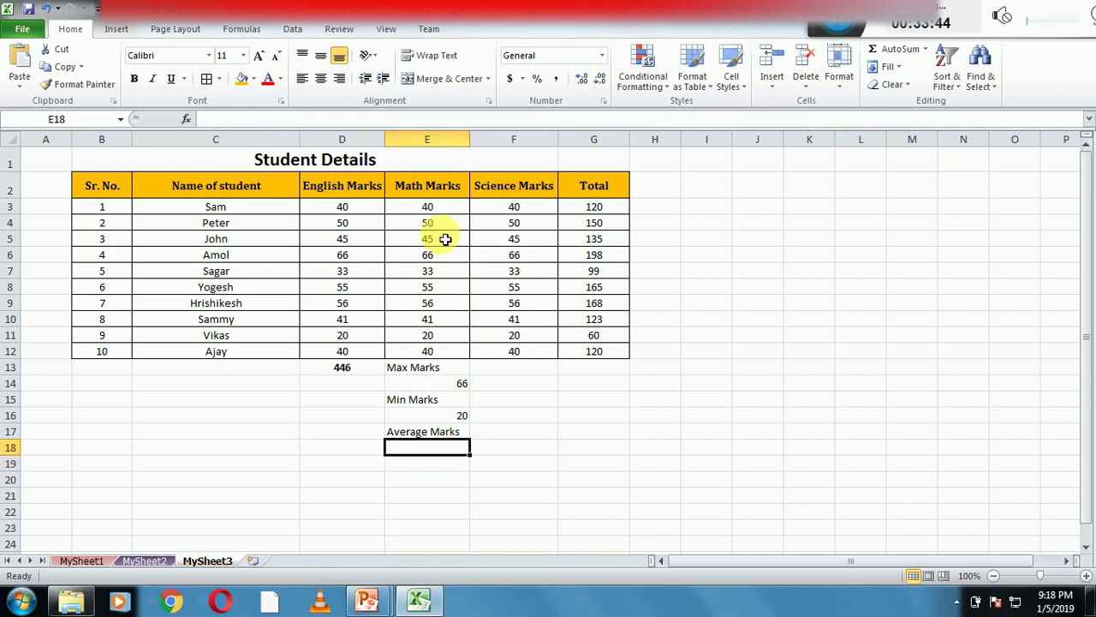
drag(429, 207, 442, 336)
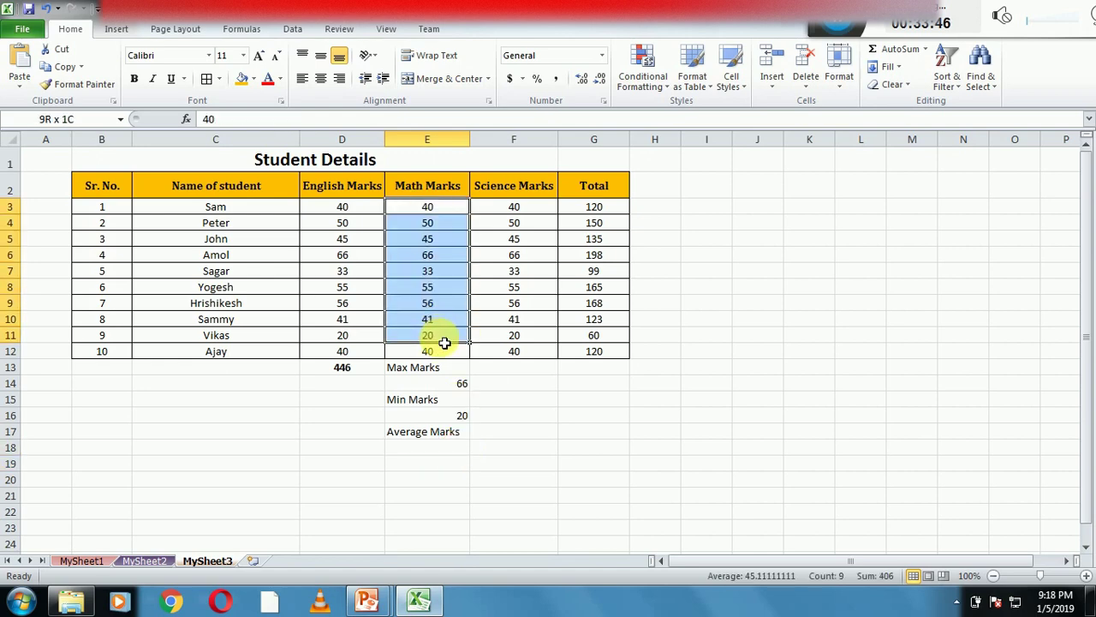
click(435, 449)
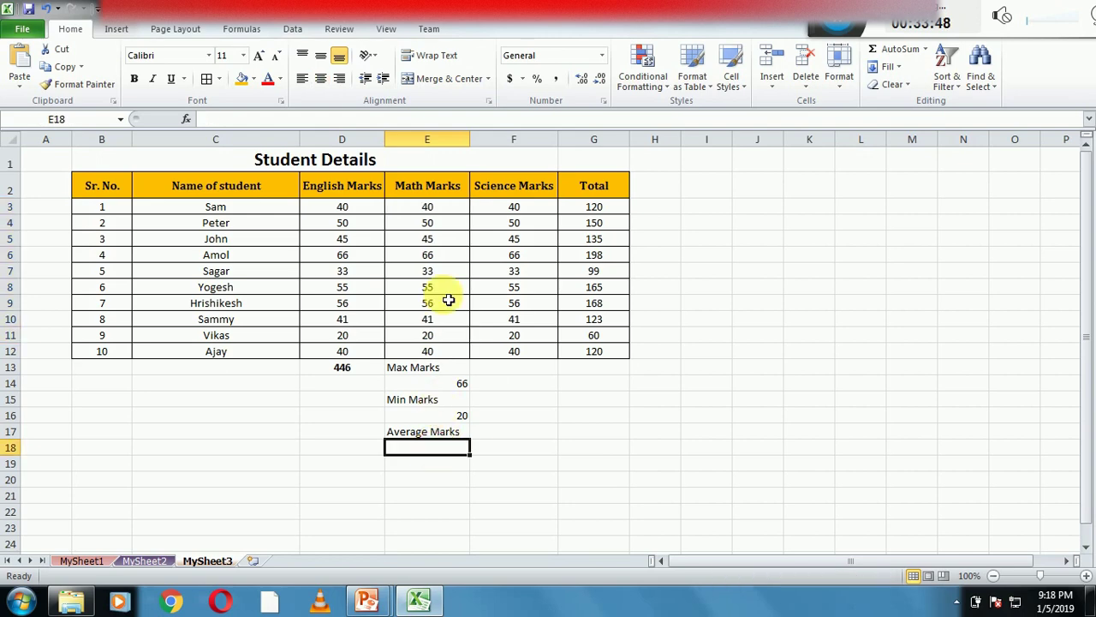
click(926, 49)
click(906, 84)
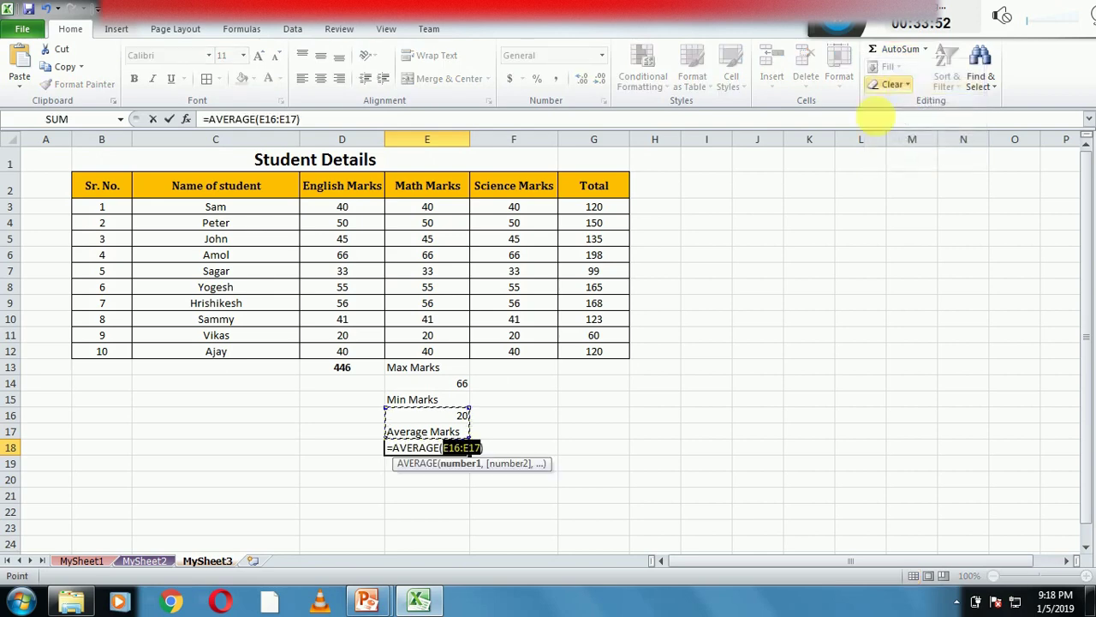
drag(447, 208, 448, 351)
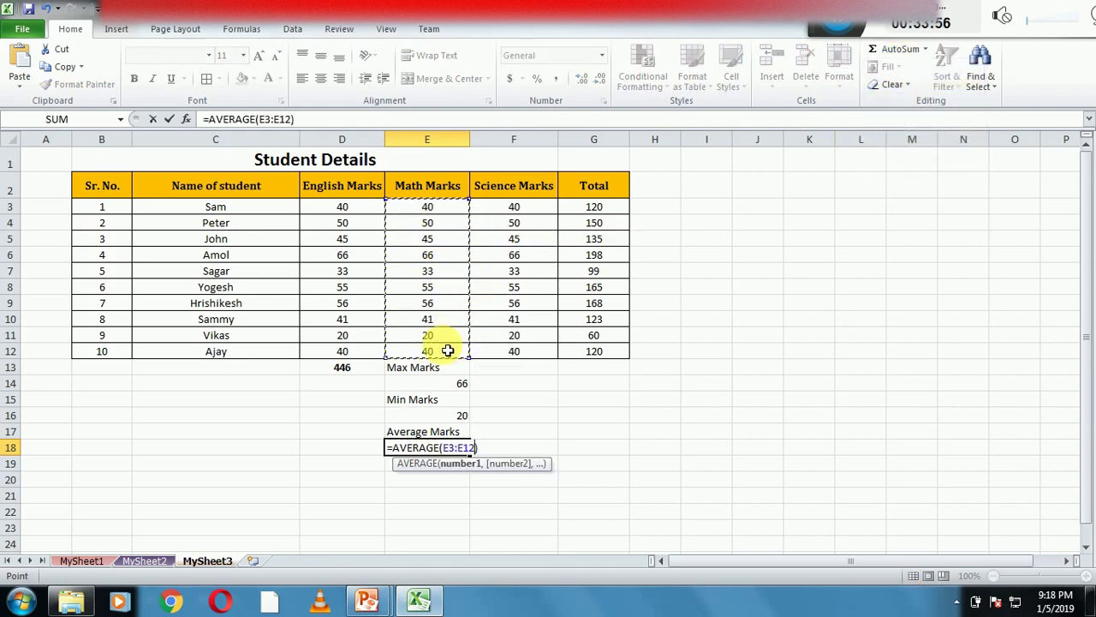
key(Return)
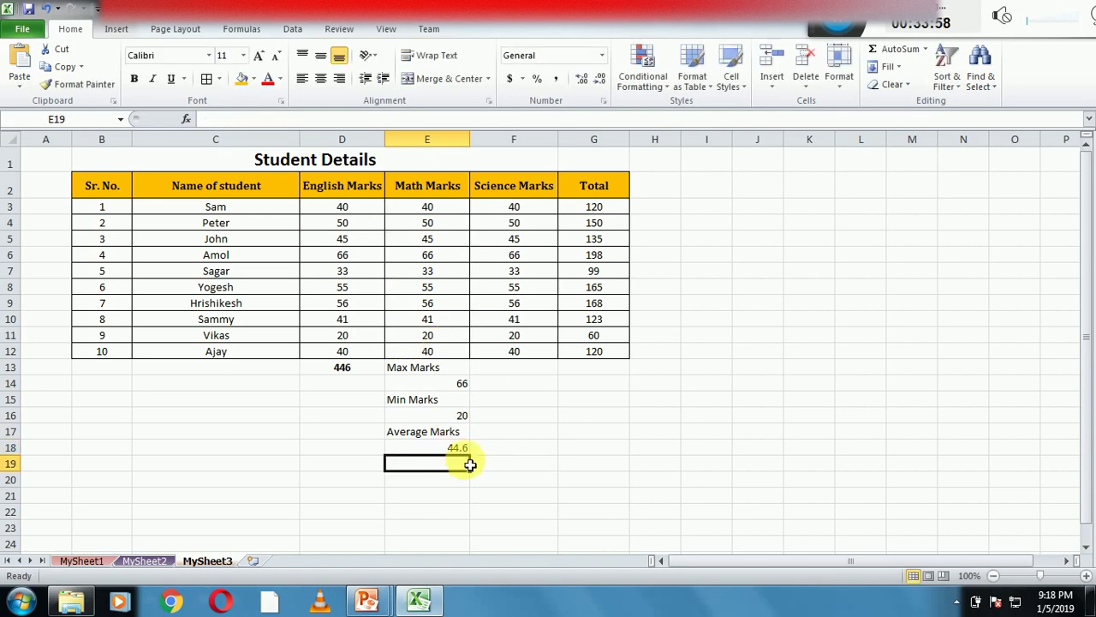
click(456, 452)
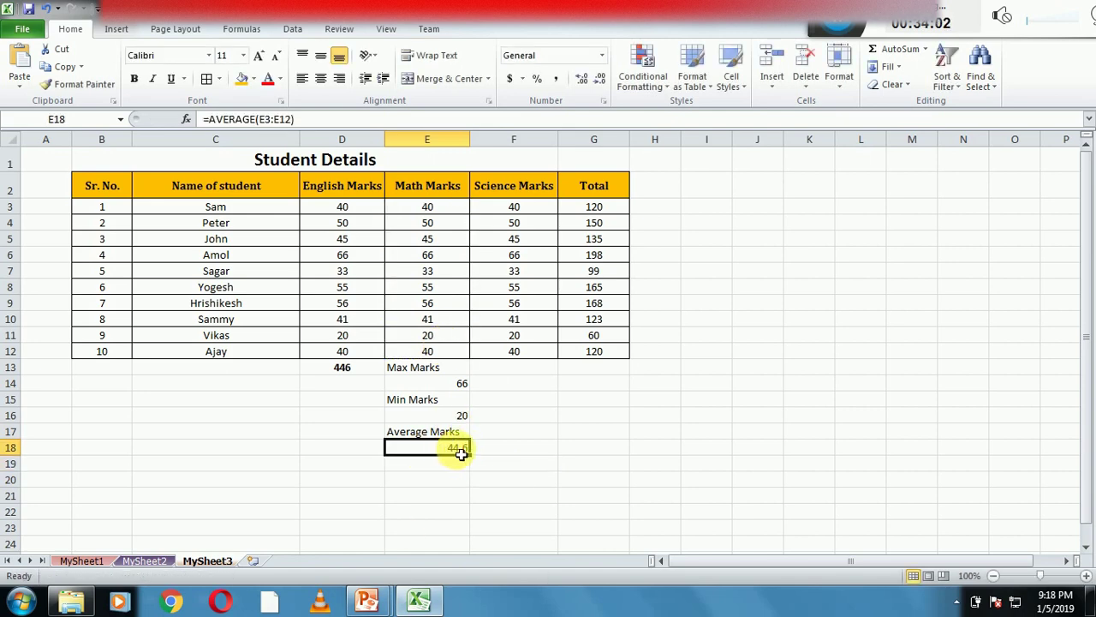
mouse_move(367, 600)
click(440, 540)
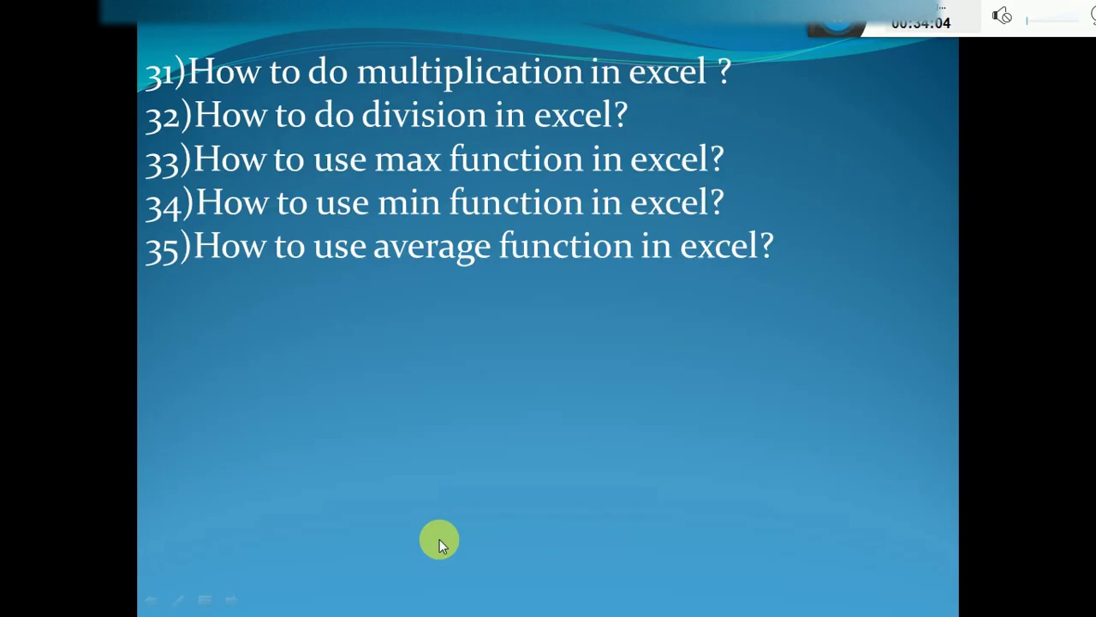
Step: Reveal slide topic 36 on counting numbers, then return to the Excel workbook
click(439, 523)
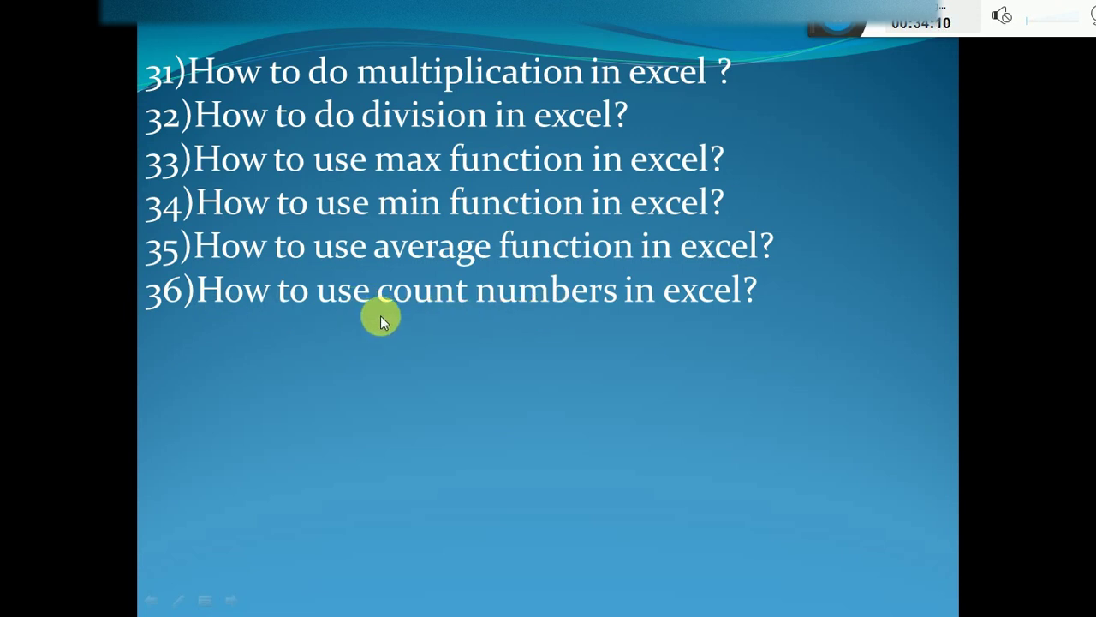
key(super)
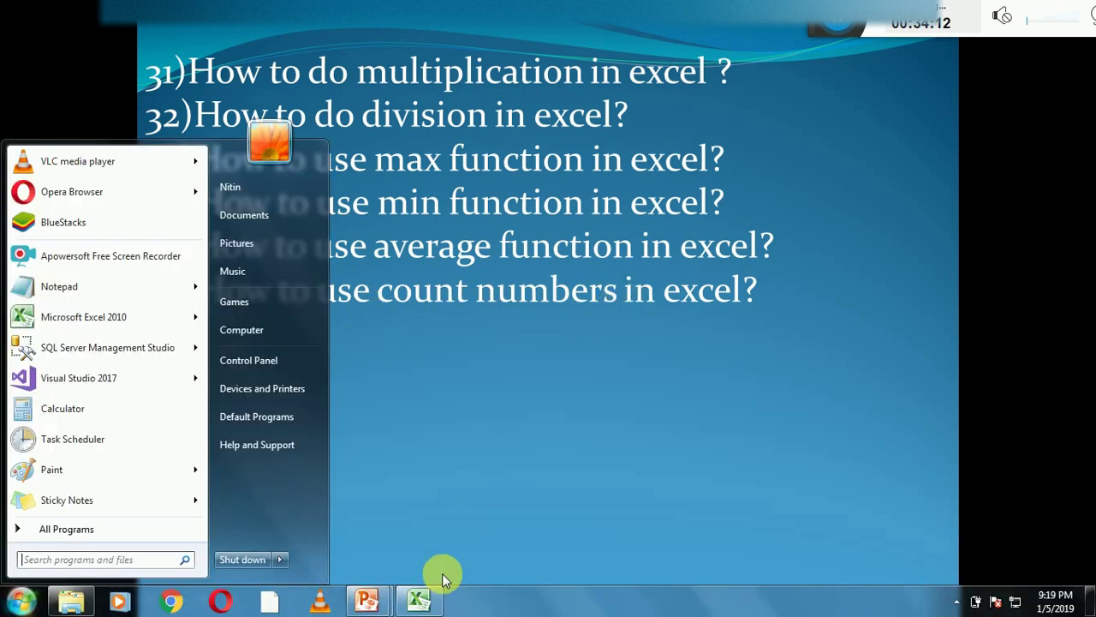
click(419, 600)
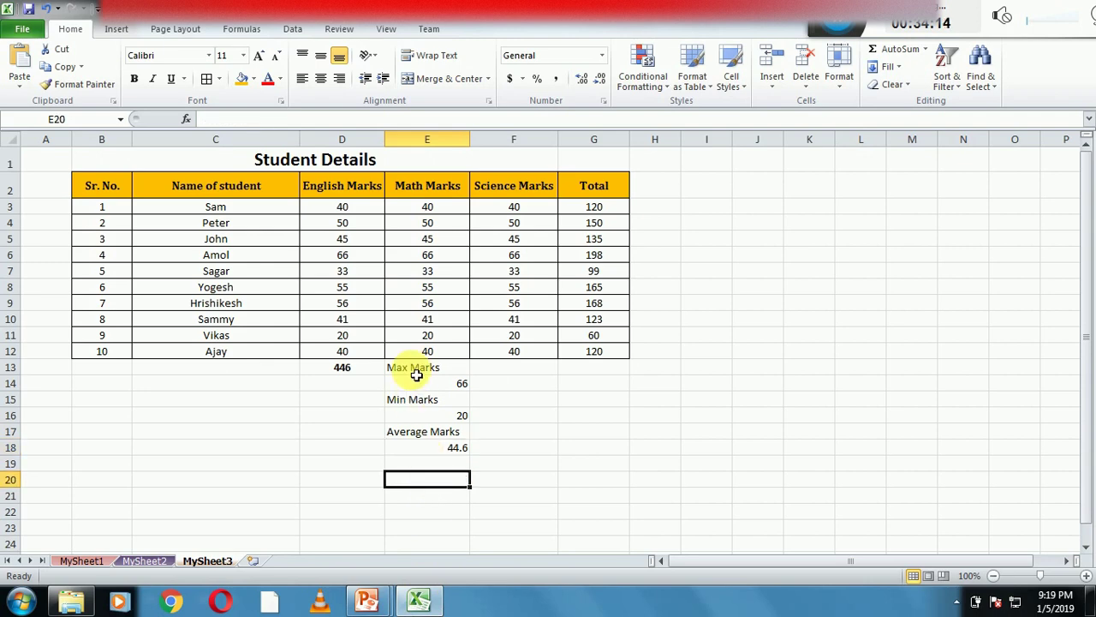
Step: Clear the Max, Min and Average entries E13:E18 on MySheet3, then go to MySheet2
drag(413, 368, 432, 447)
key(Delete)
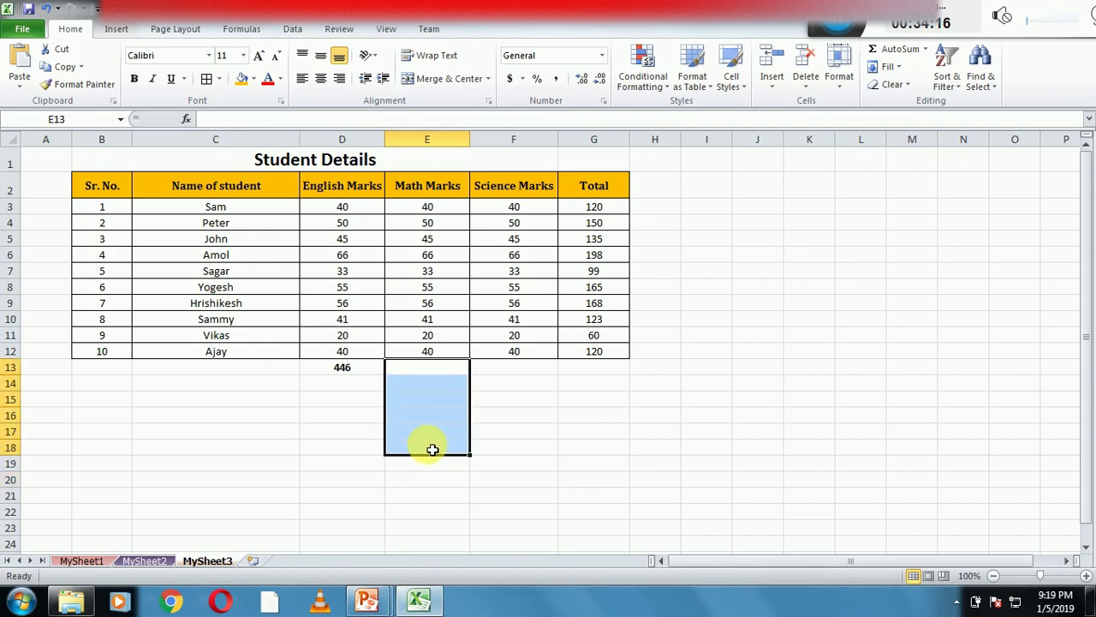
click(291, 497)
click(145, 560)
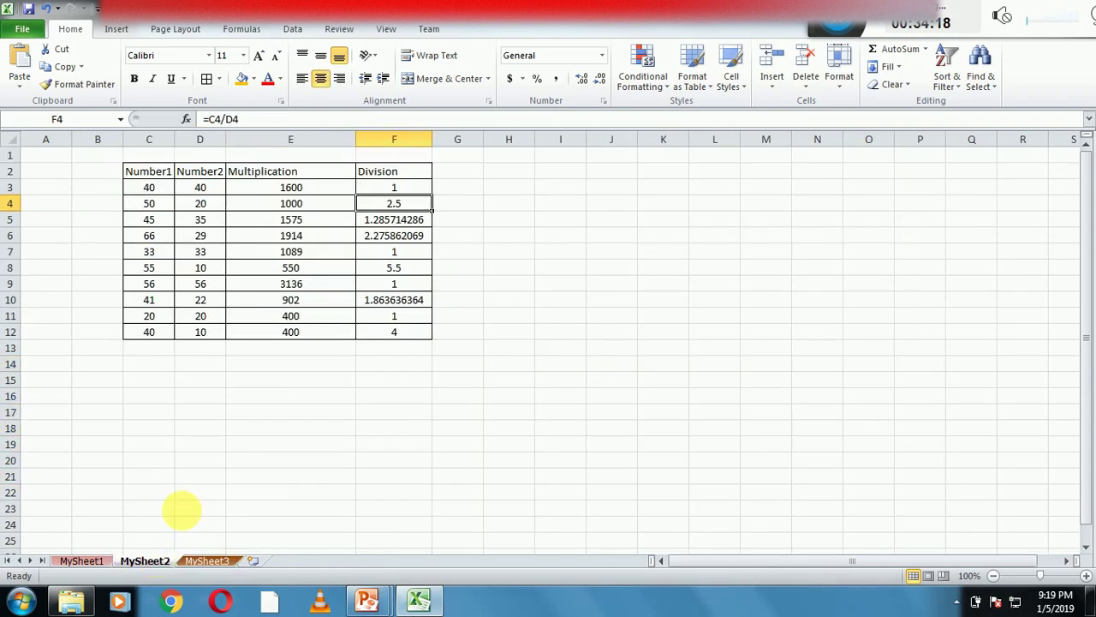
Step: Insert an AutoSum Count Numbers formula in C13 for Number1, giving 10
click(166, 353)
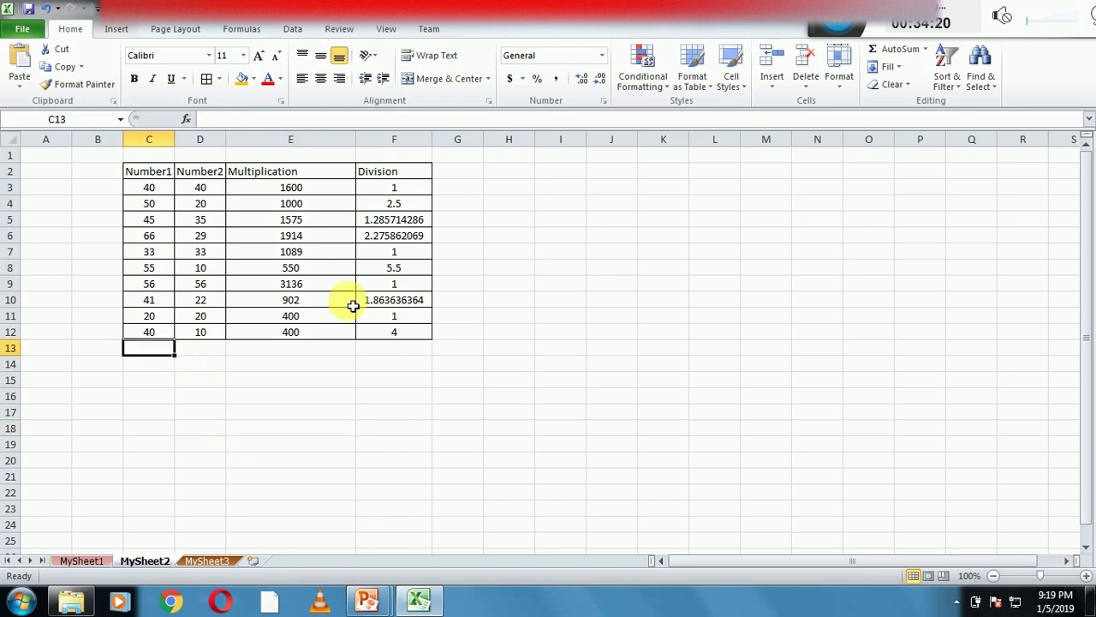
click(926, 51)
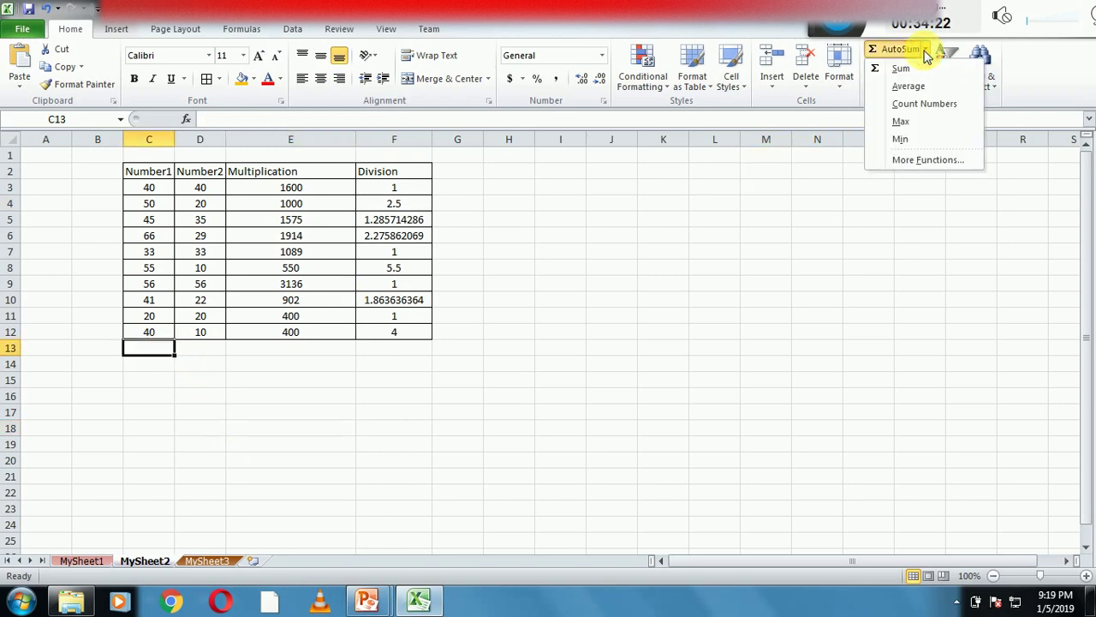
click(916, 103)
key(Return)
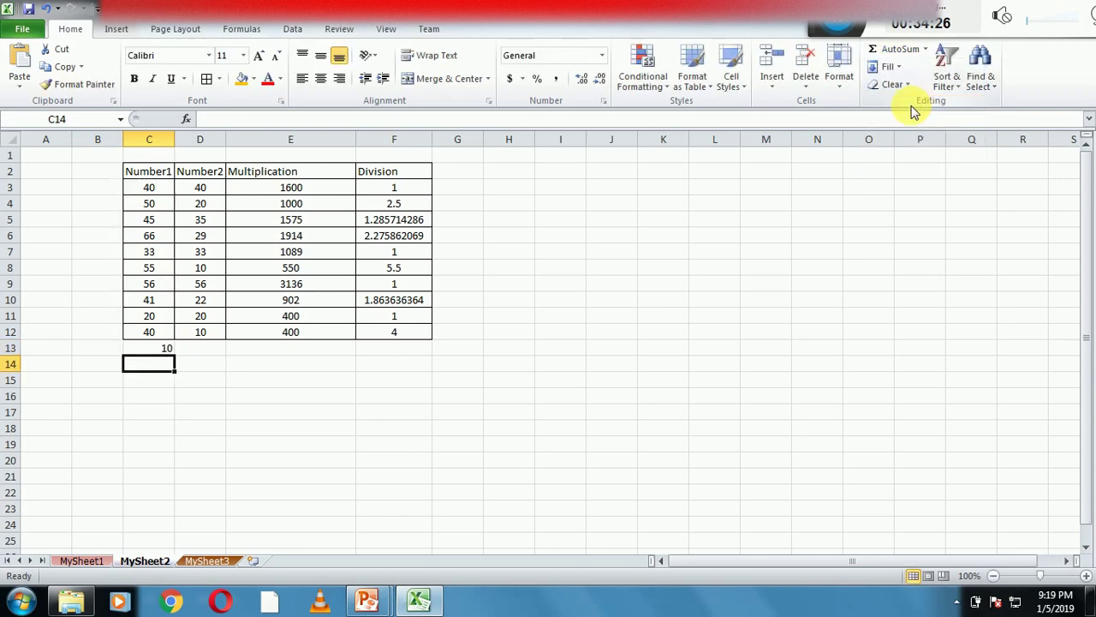
Step: Step through the ten Number1 values and check the COUNT formula in C13
click(320, 363)
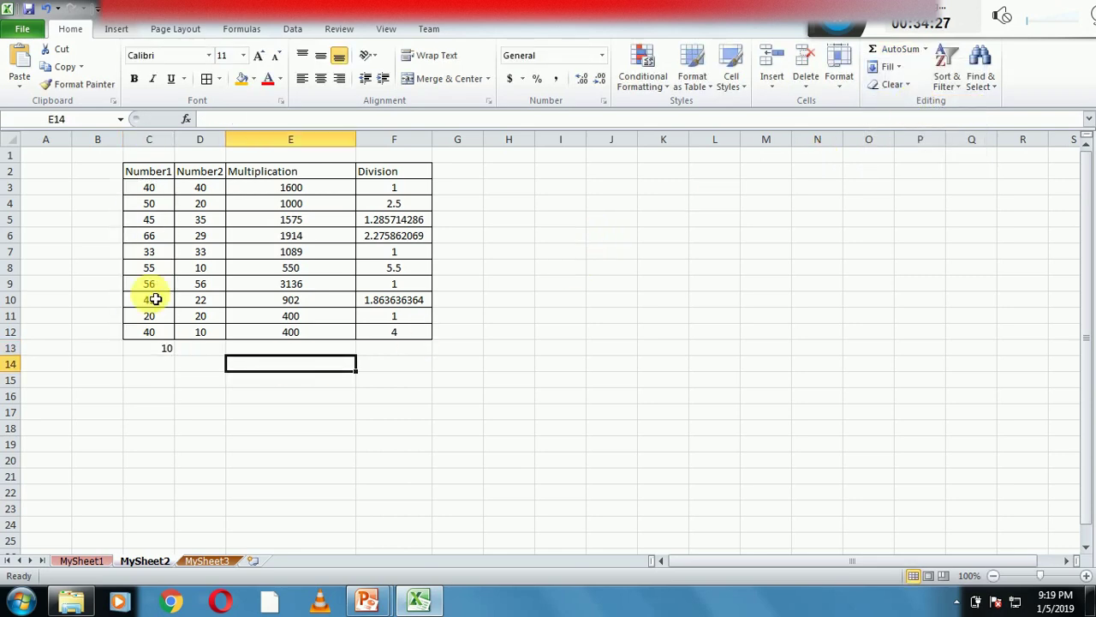
click(150, 189)
click(150, 205)
click(149, 220)
click(150, 237)
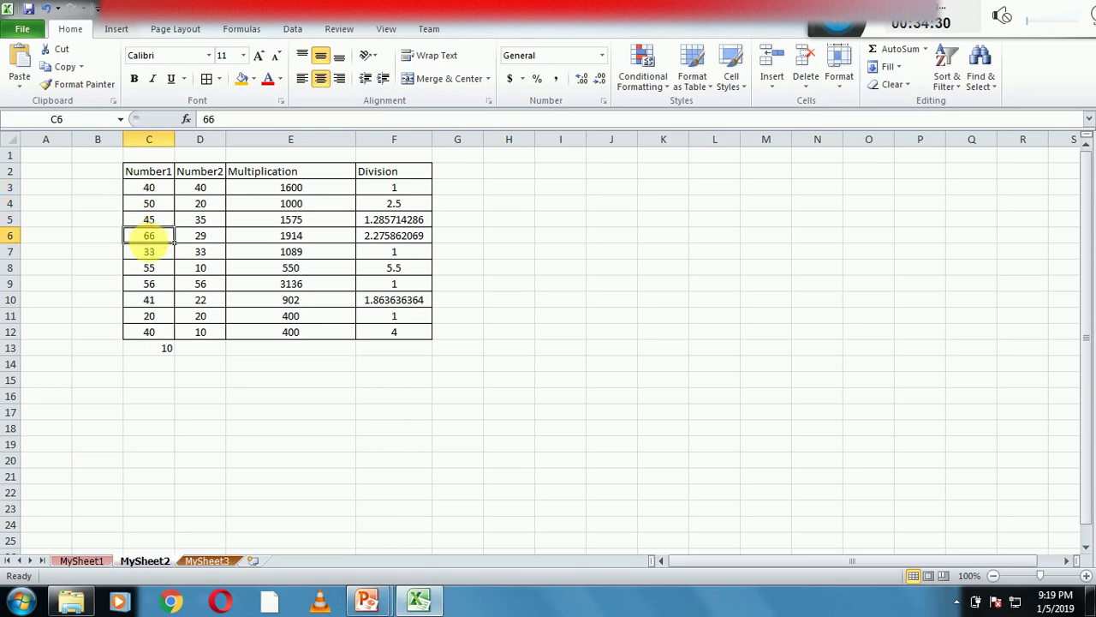
click(152, 253)
click(148, 268)
click(152, 284)
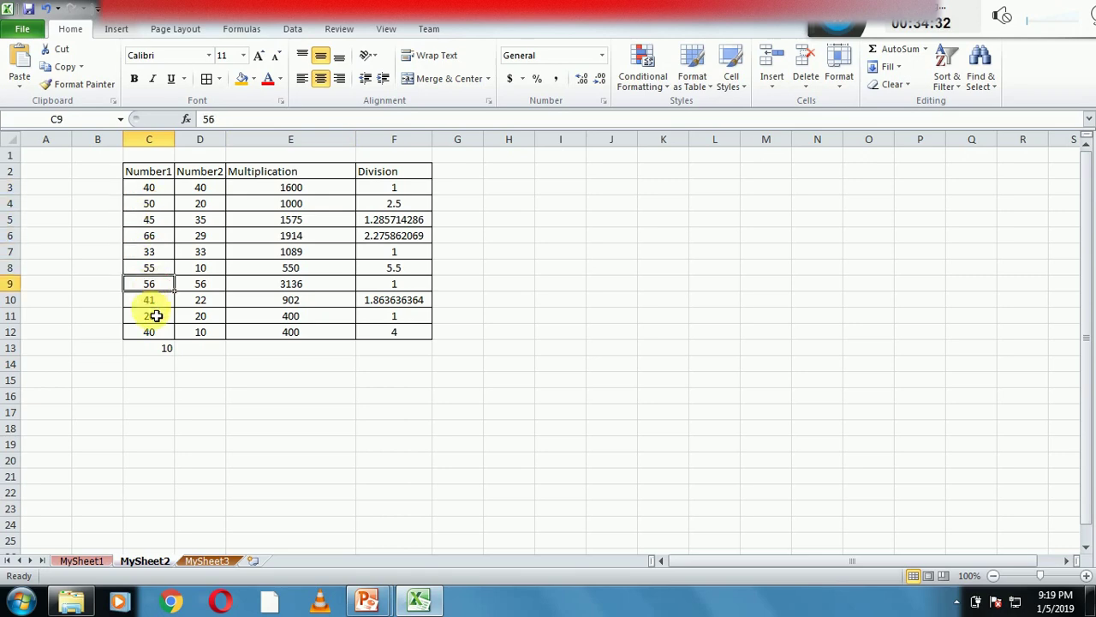
click(150, 300)
click(151, 316)
click(152, 332)
click(154, 348)
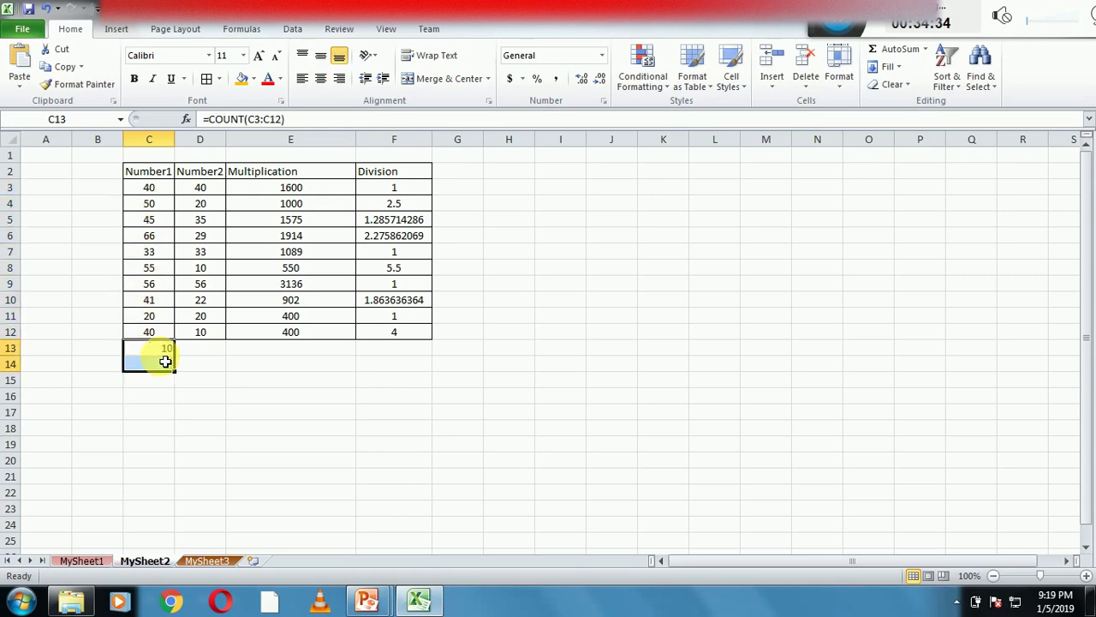
drag(166, 360, 167, 347)
Step: Insert an AutoSum Count Numbers formula in D13 for Number2, also giving 10
click(190, 347)
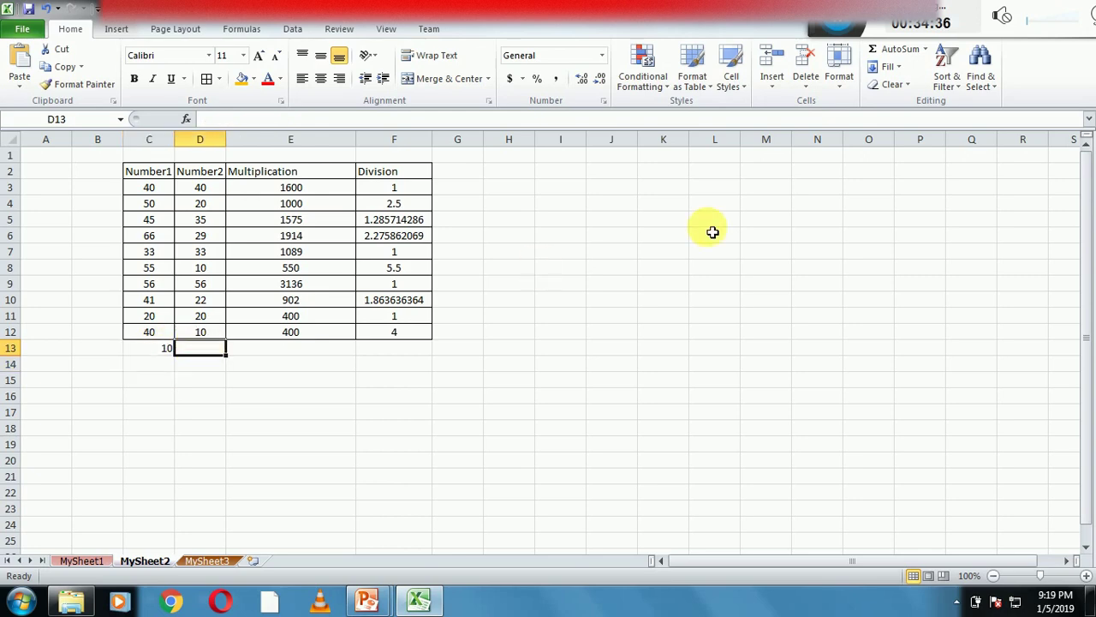
click(924, 49)
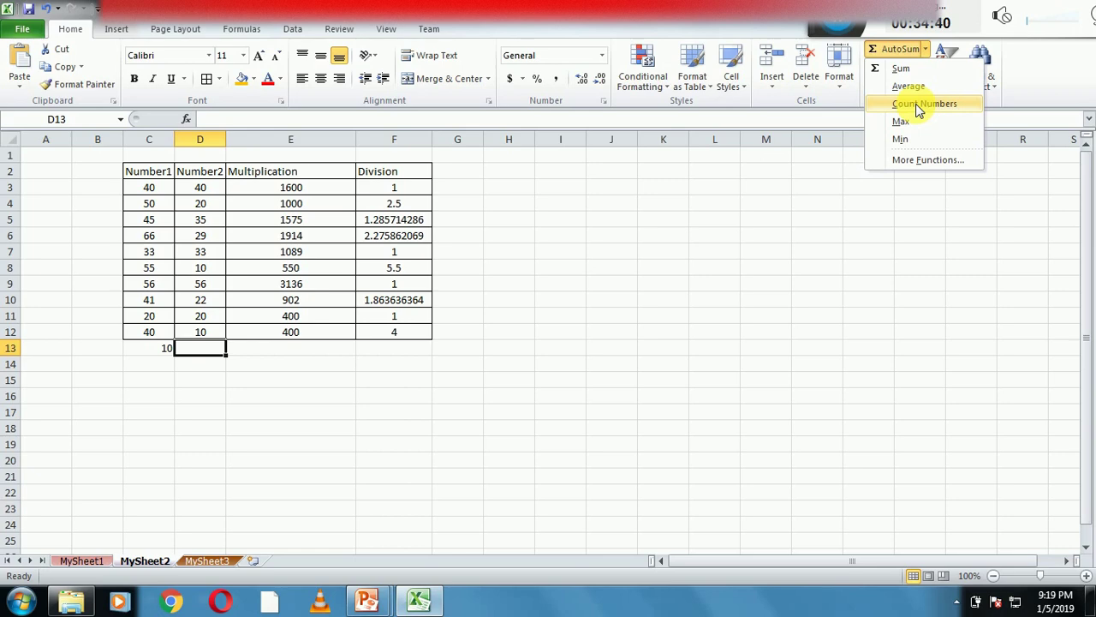
click(915, 104)
key(Return)
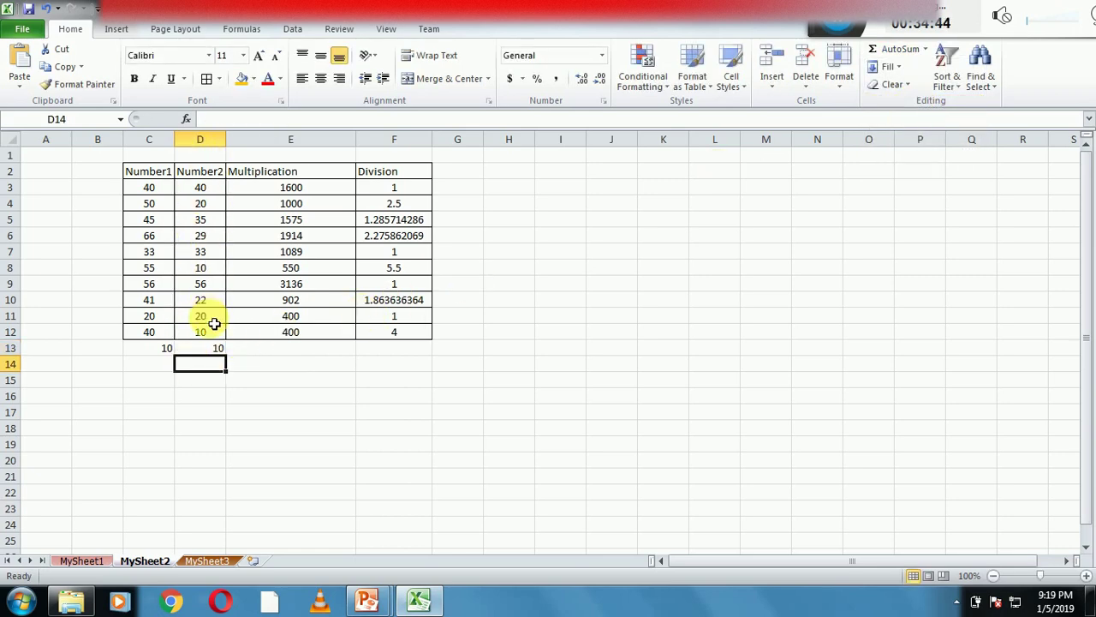
click(215, 351)
mouse_move(368, 600)
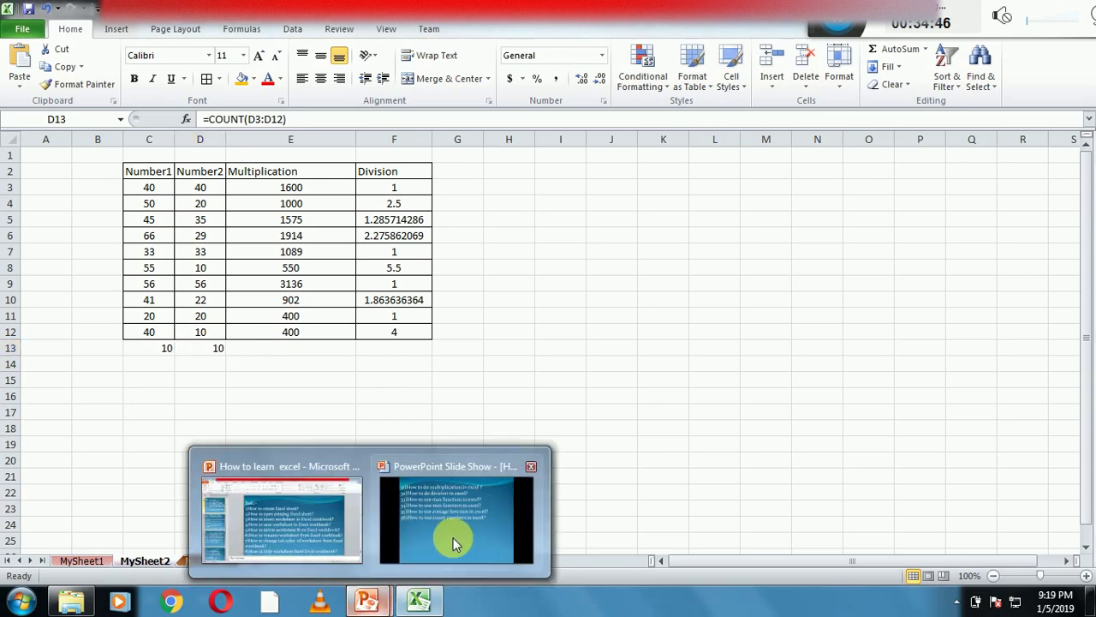
click(453, 538)
Step: Reveal slide topic 37 on conditional formatting, then return to Excel on MySheet2
click(453, 538)
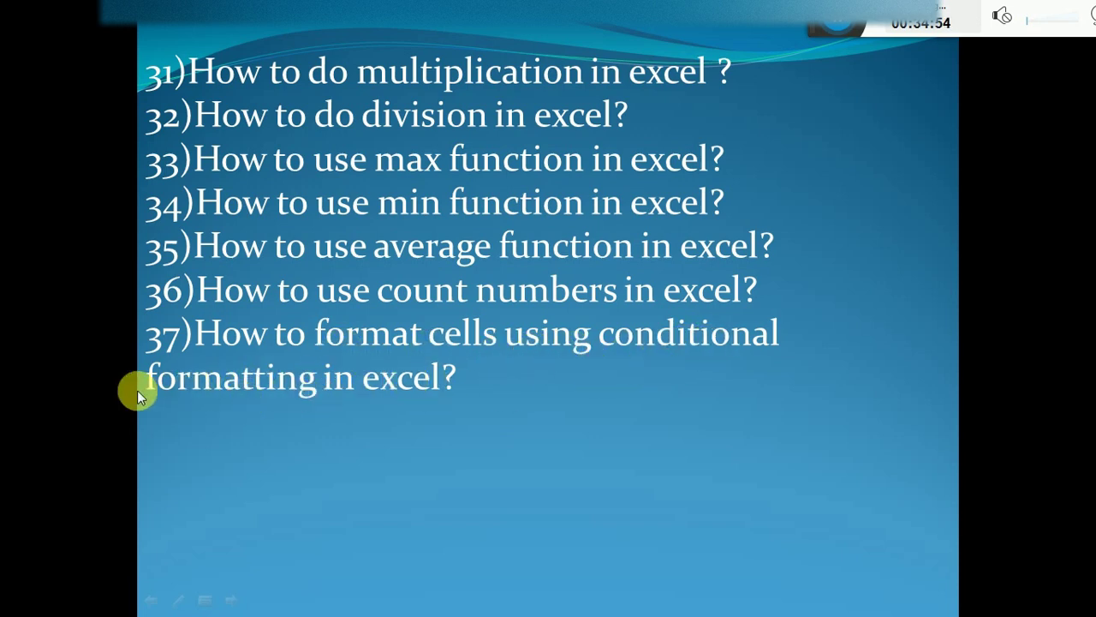
key(super)
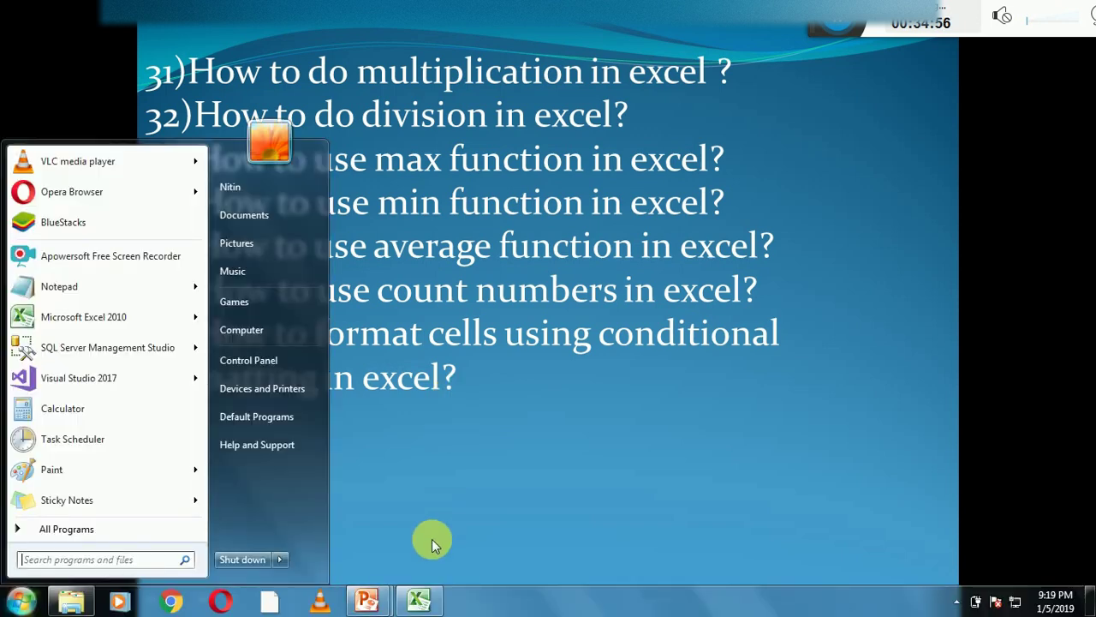
click(419, 602)
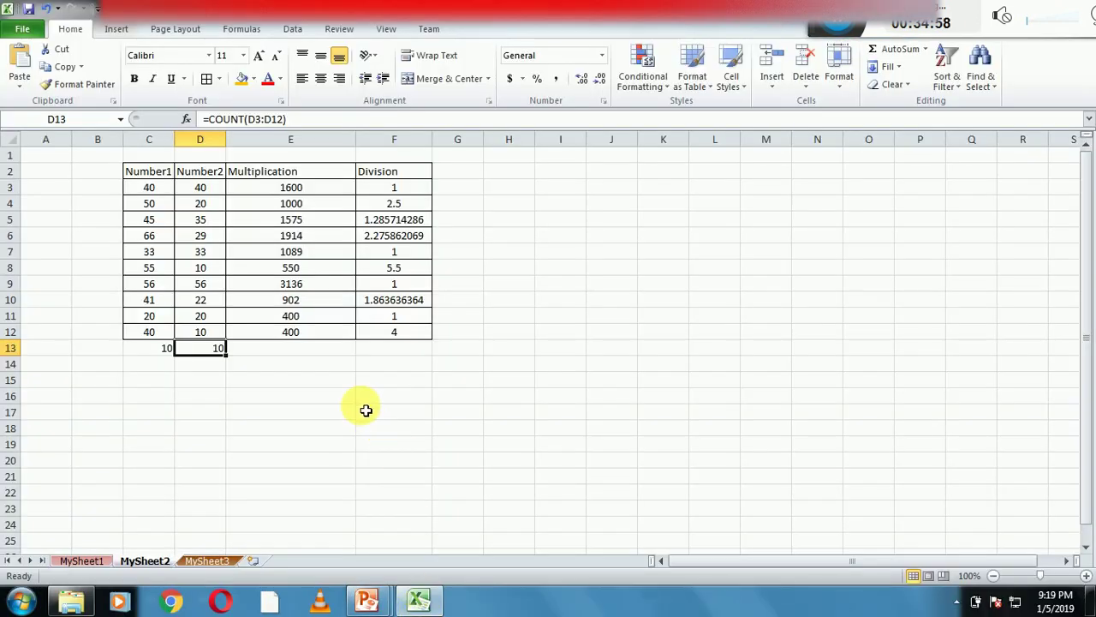
Step: On MySheet3, merge the cells starting at C16 below the table to hold a note
click(208, 560)
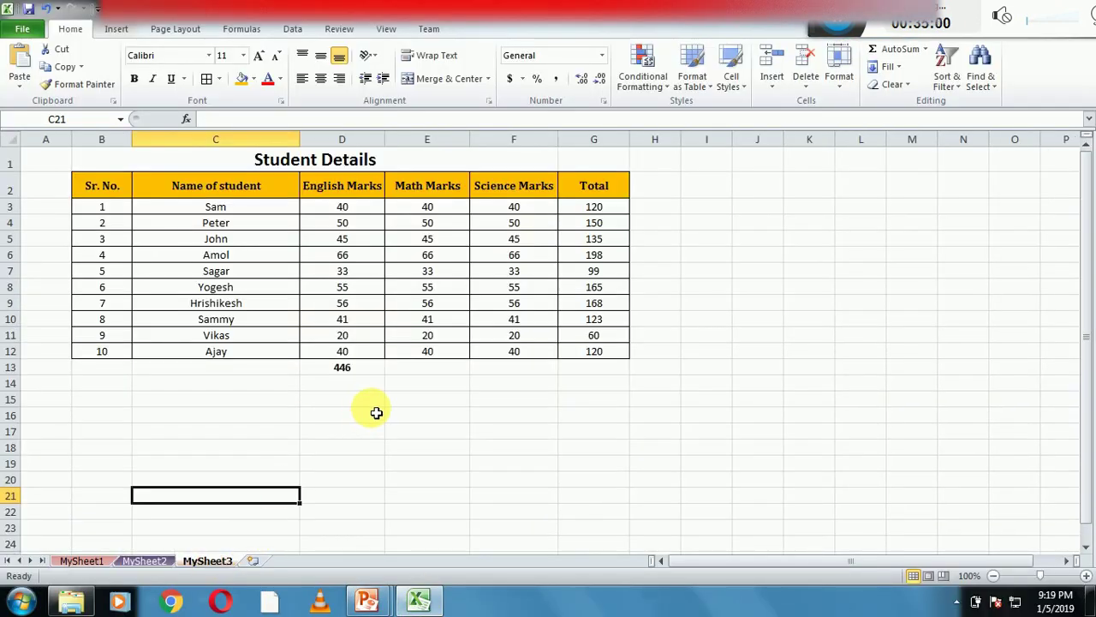
click(364, 384)
click(318, 448)
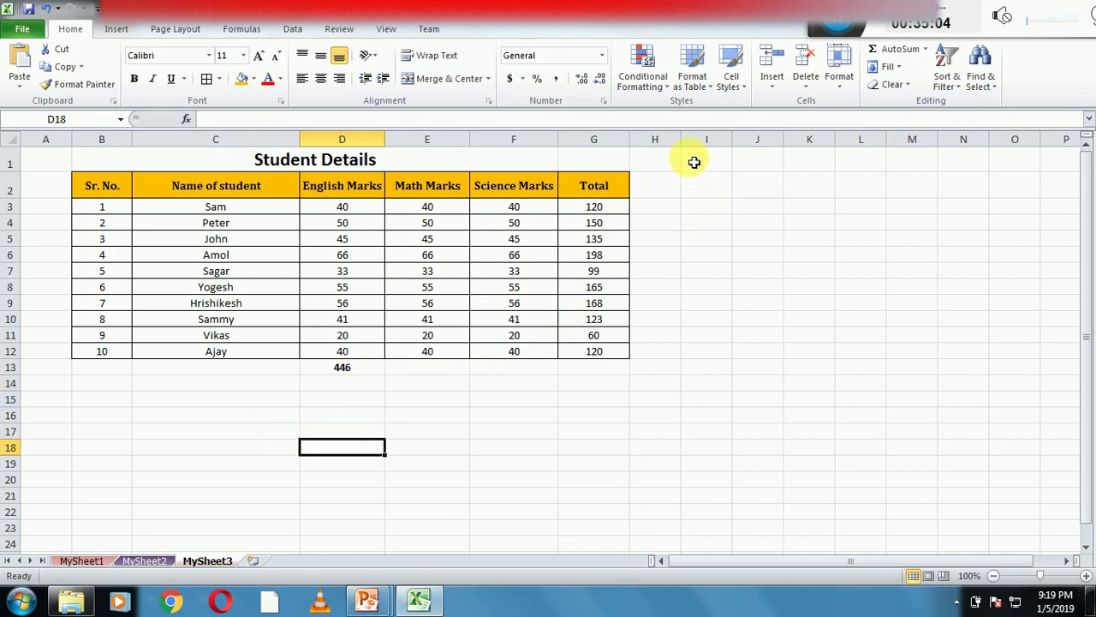
drag(687, 144, 701, 144)
click(423, 271)
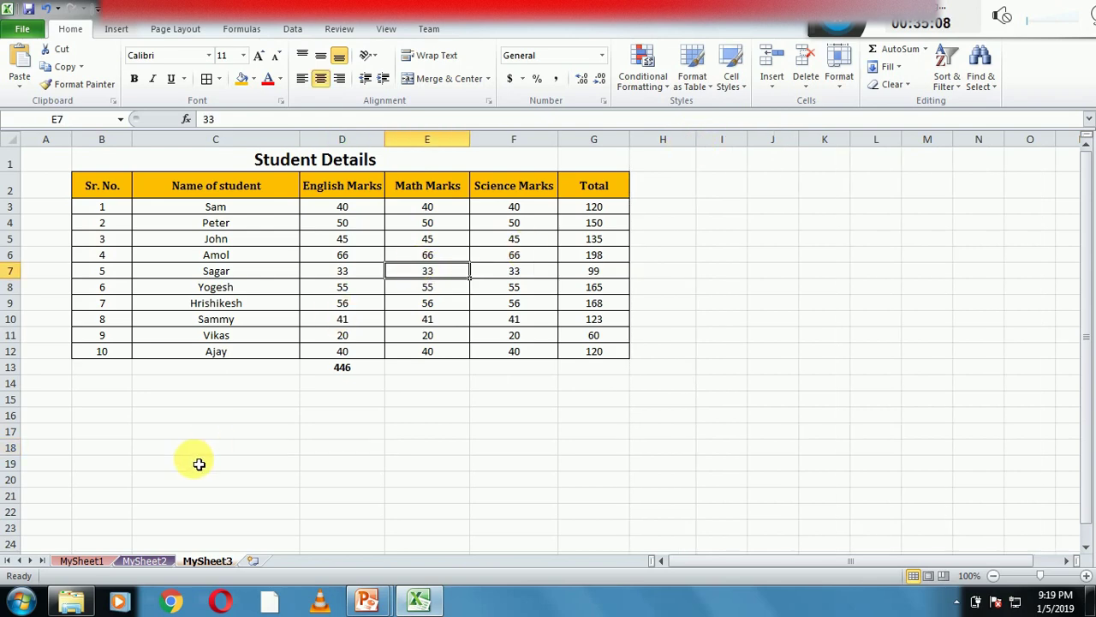
click(197, 426)
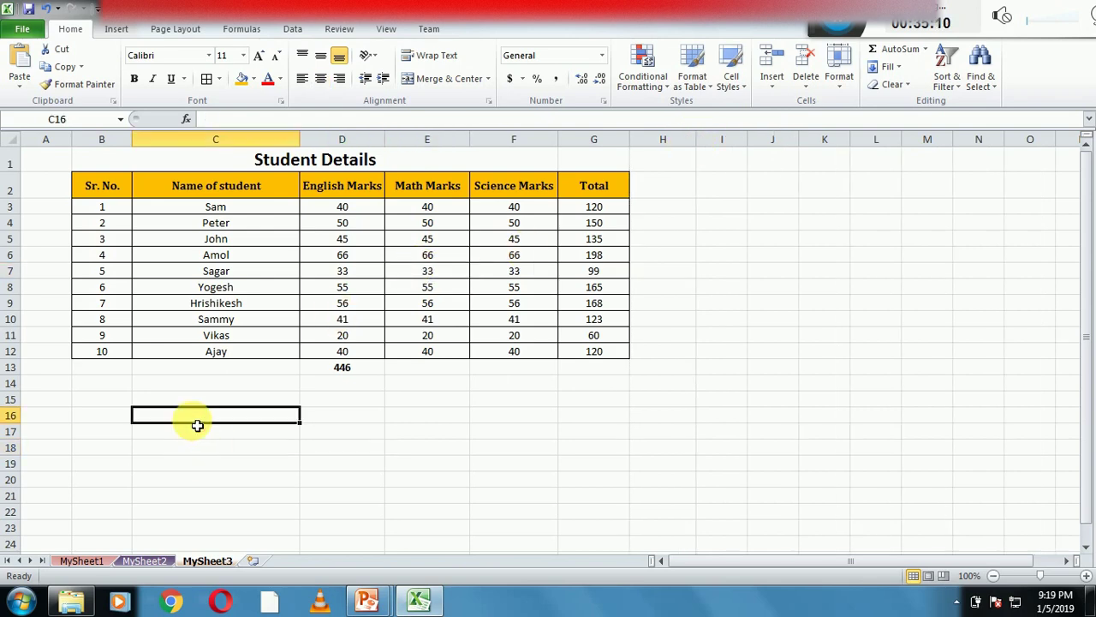
key(shift+Right)
key(shift+Right)
key(shift+Right)
key(shift+Right)
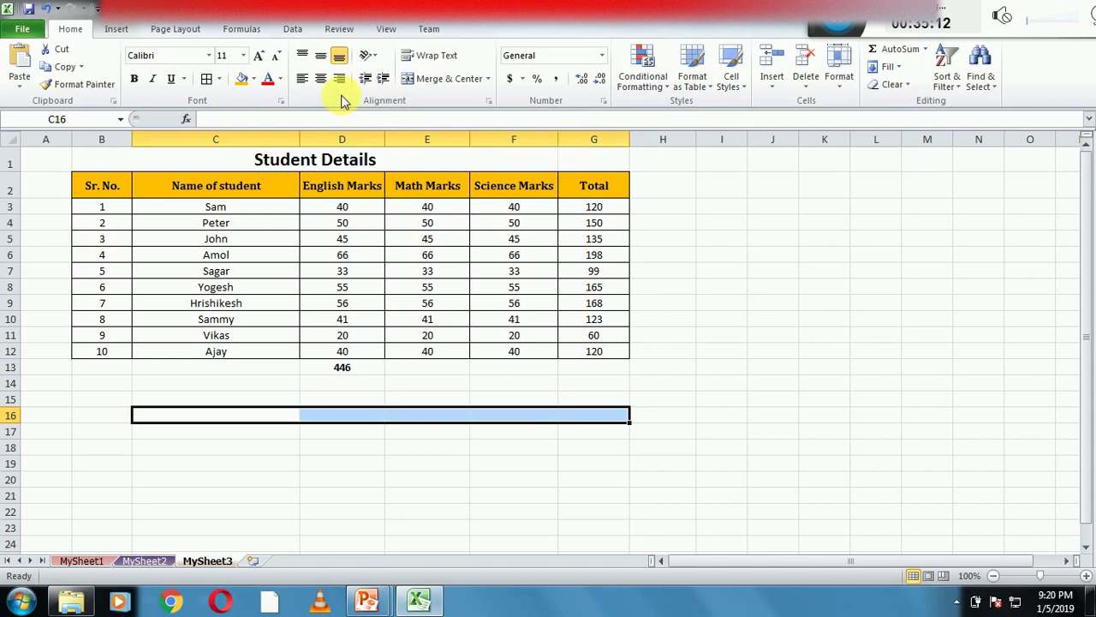
click(436, 78)
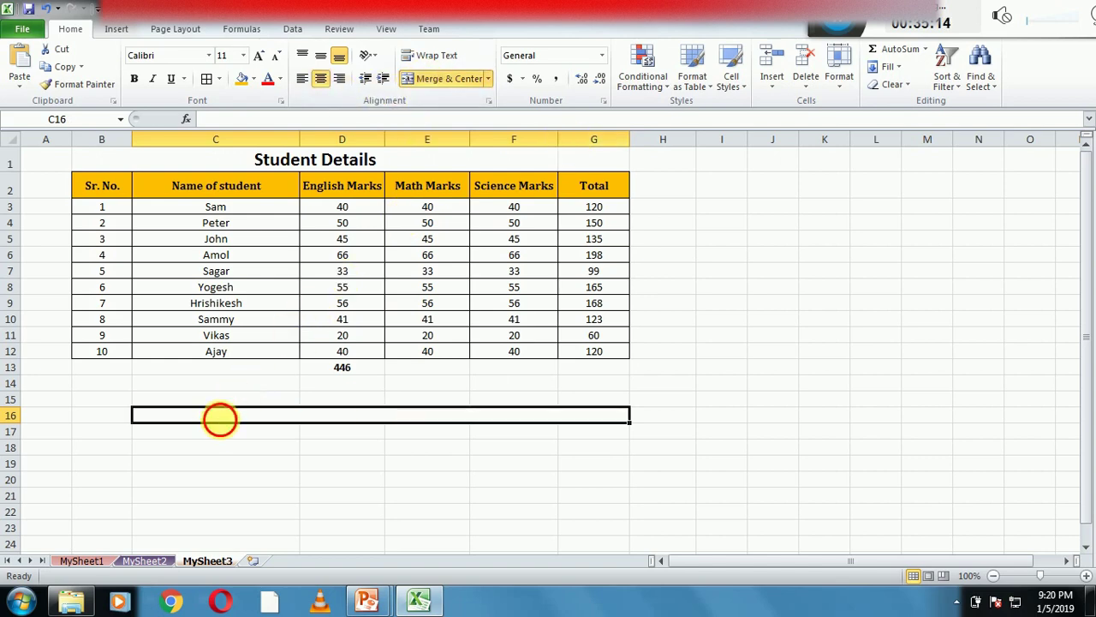
Step: Type the note 'I want apply red color to cells whose marks is less than 30' in C16
double_click(220, 419)
text(I want app)
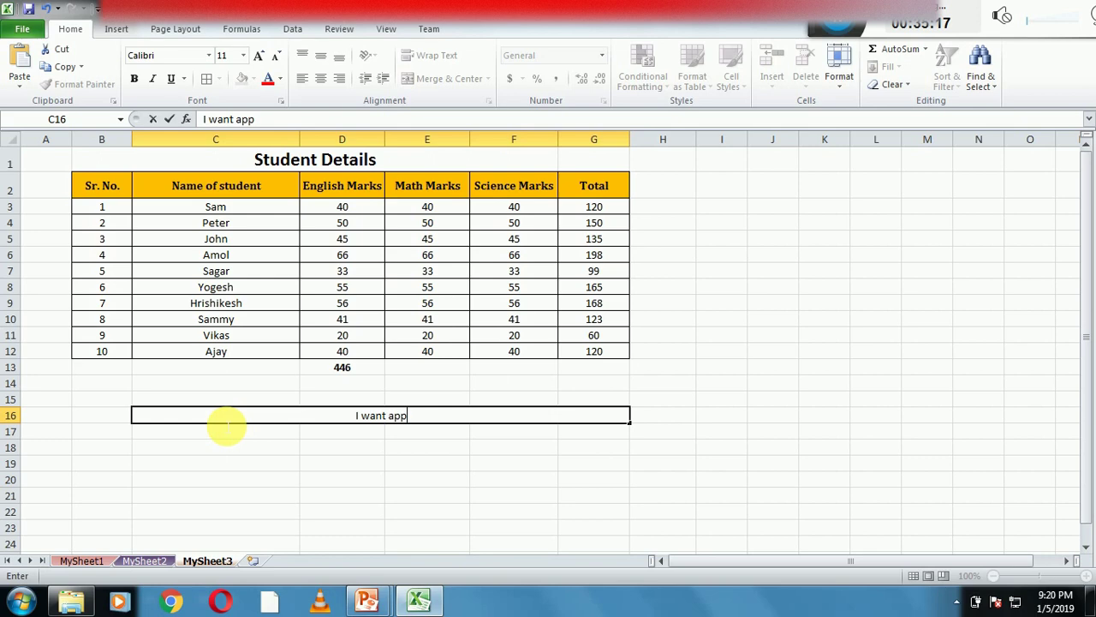
text(ly re)
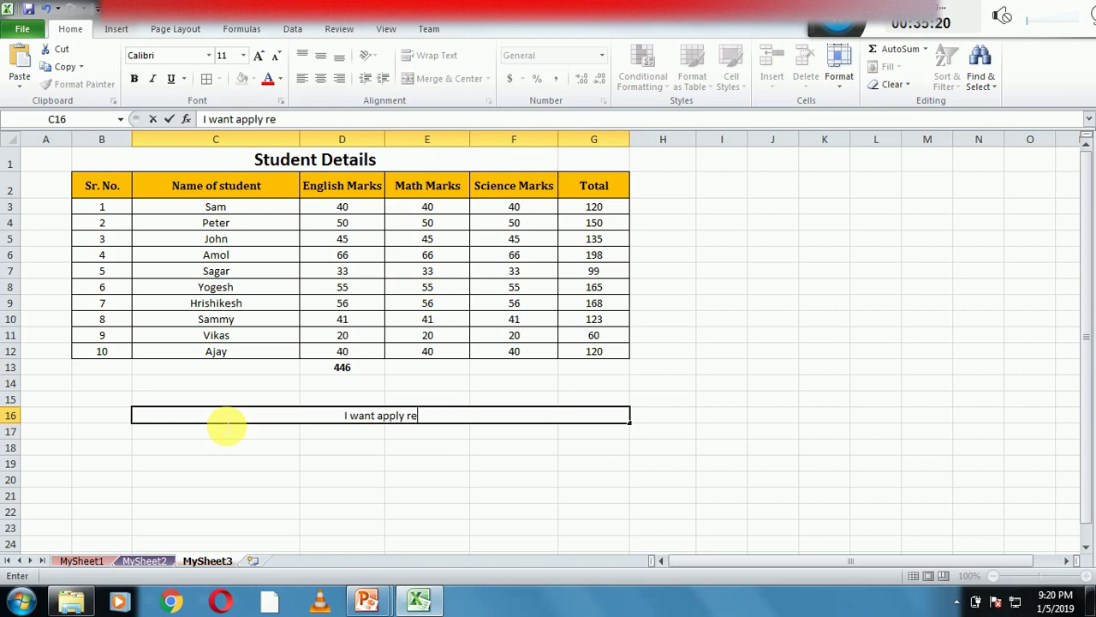
text(d col)
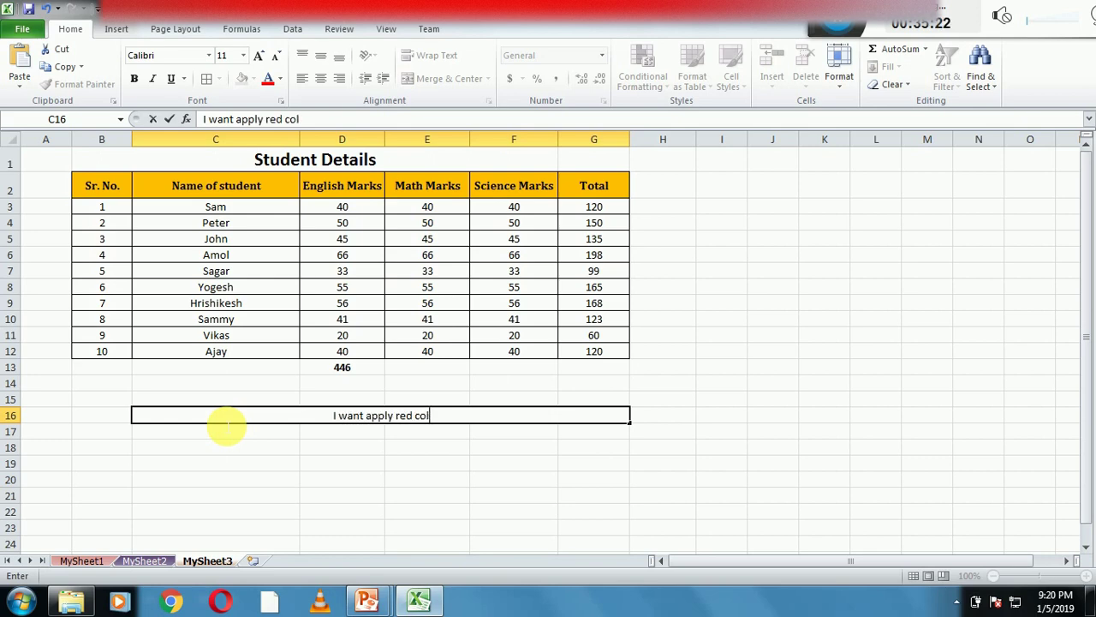
text(u)
key(BackSpace)
text(or to ce)
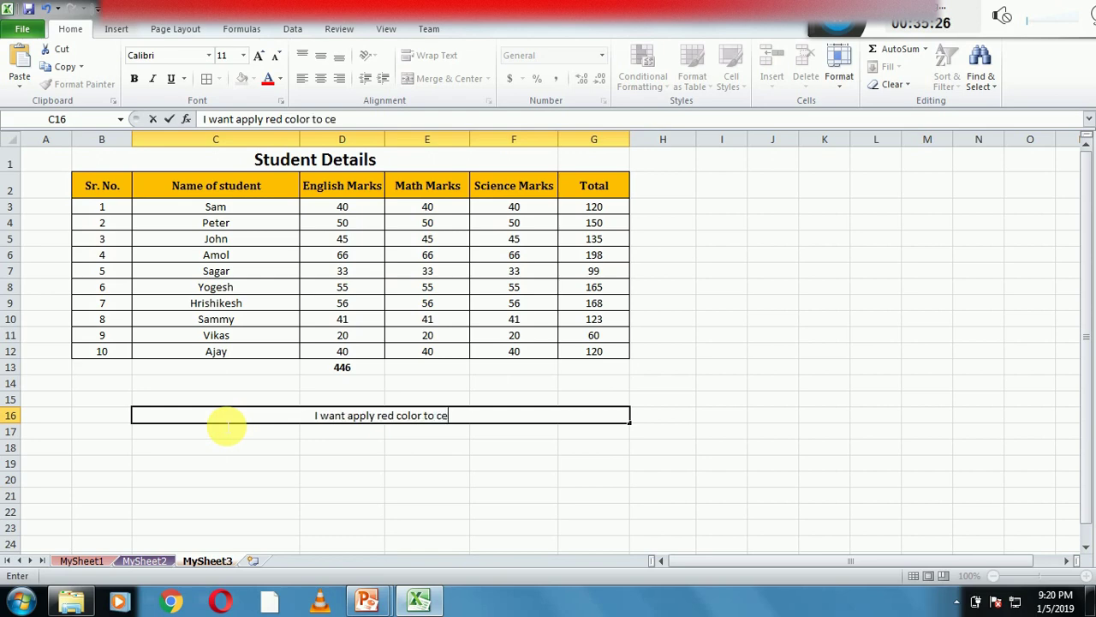
text(llswhos)
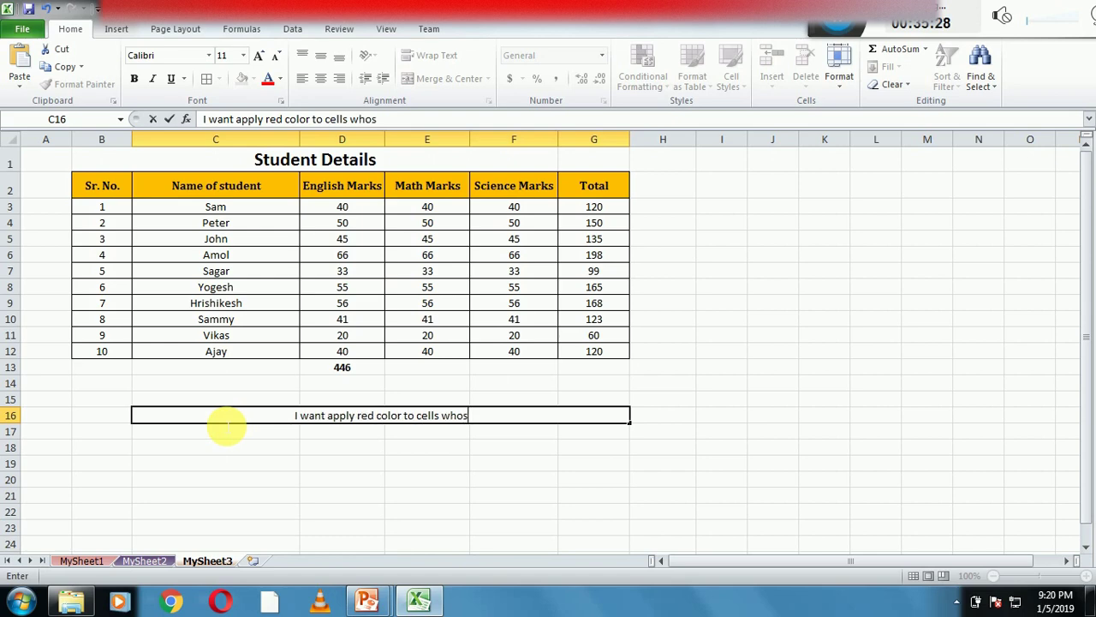
text(e maark)
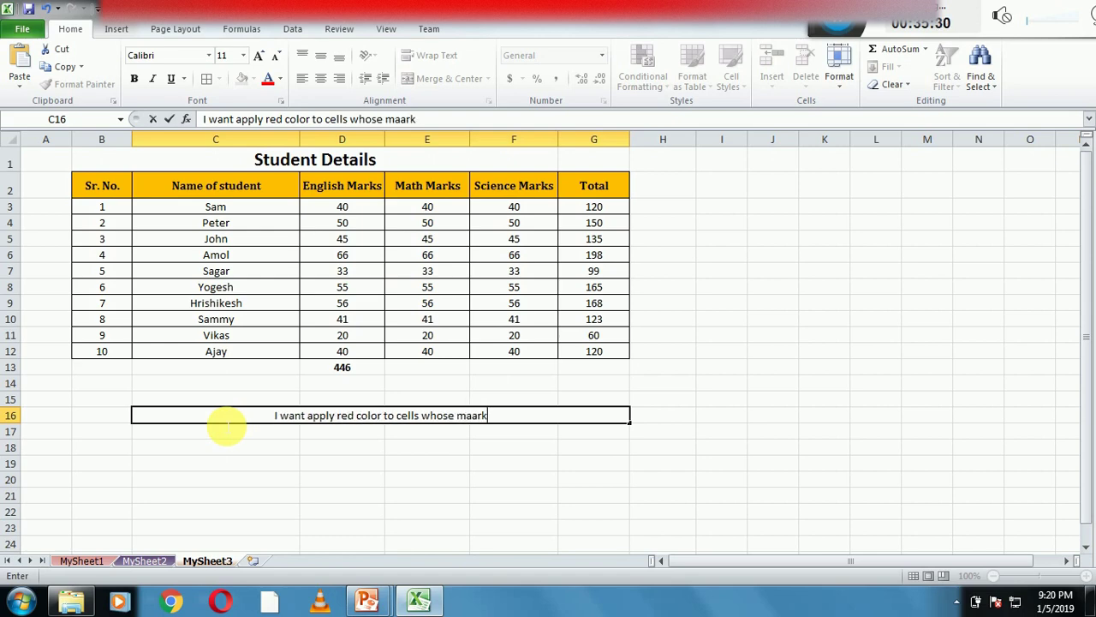
text(s)
key(BackSpace)
key(BackSpace)
key(BackSpace)
key(BackSpace)
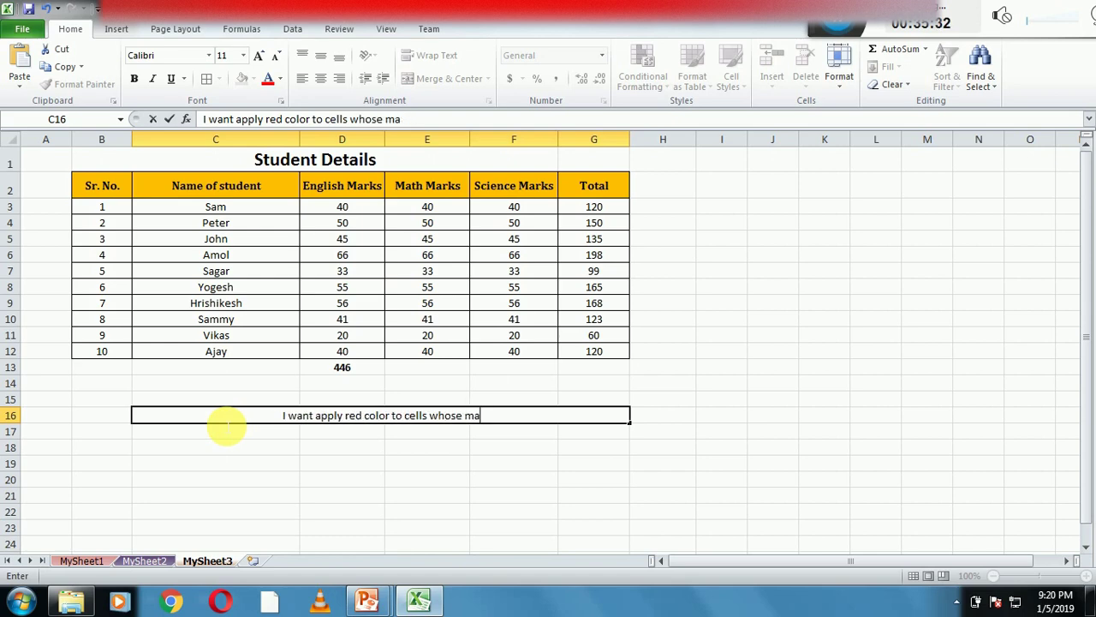
text(rks)
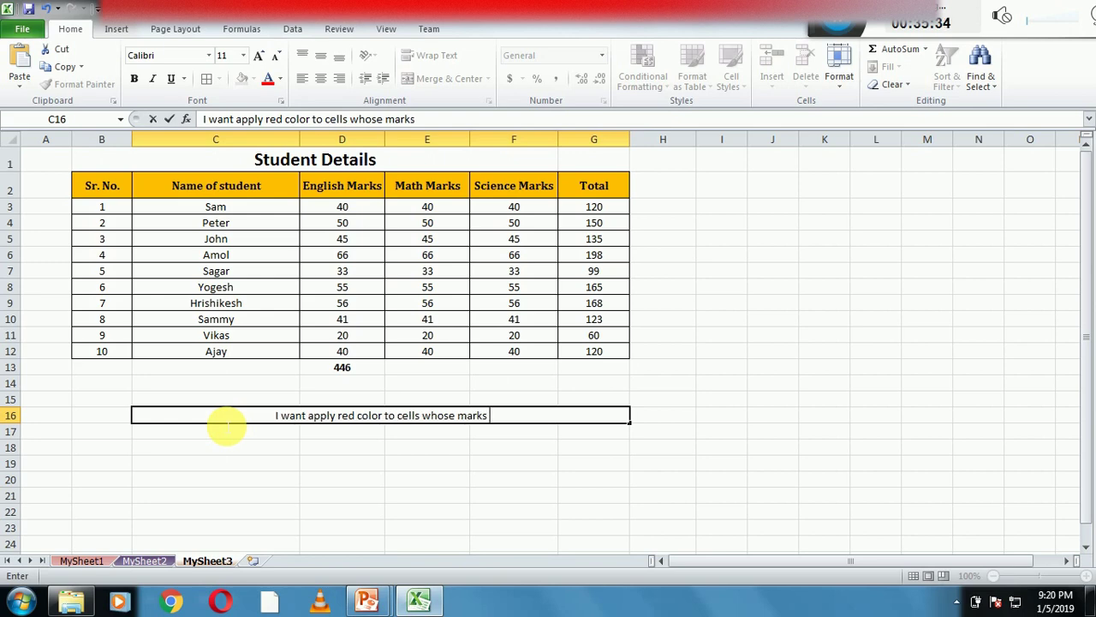
text( is le)
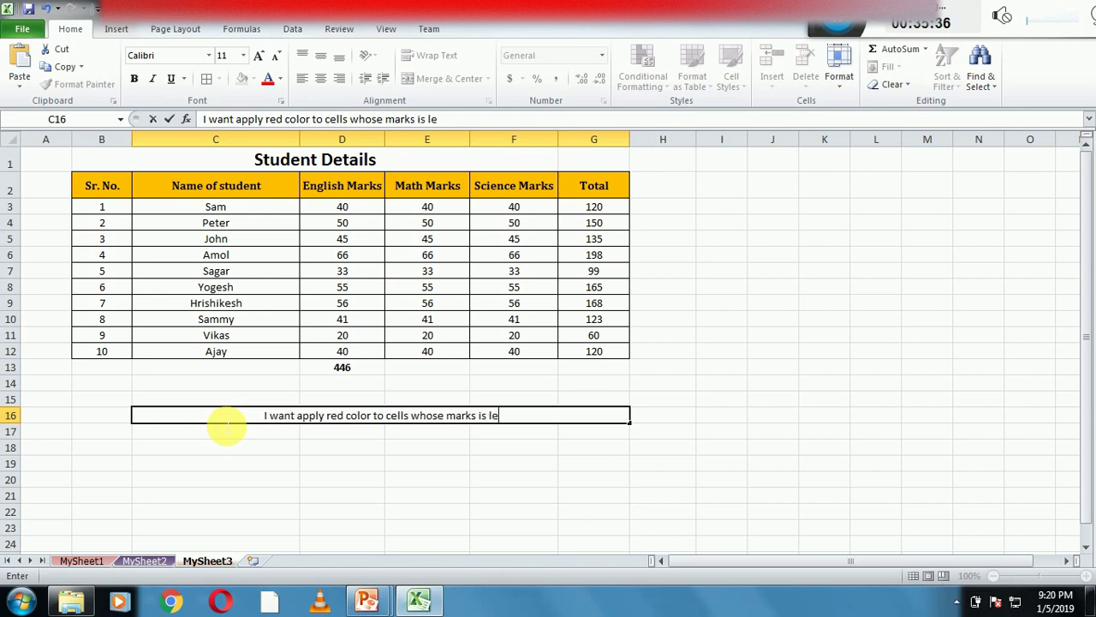
text(ss yt)
key(BackSpace)
key(BackSpace)
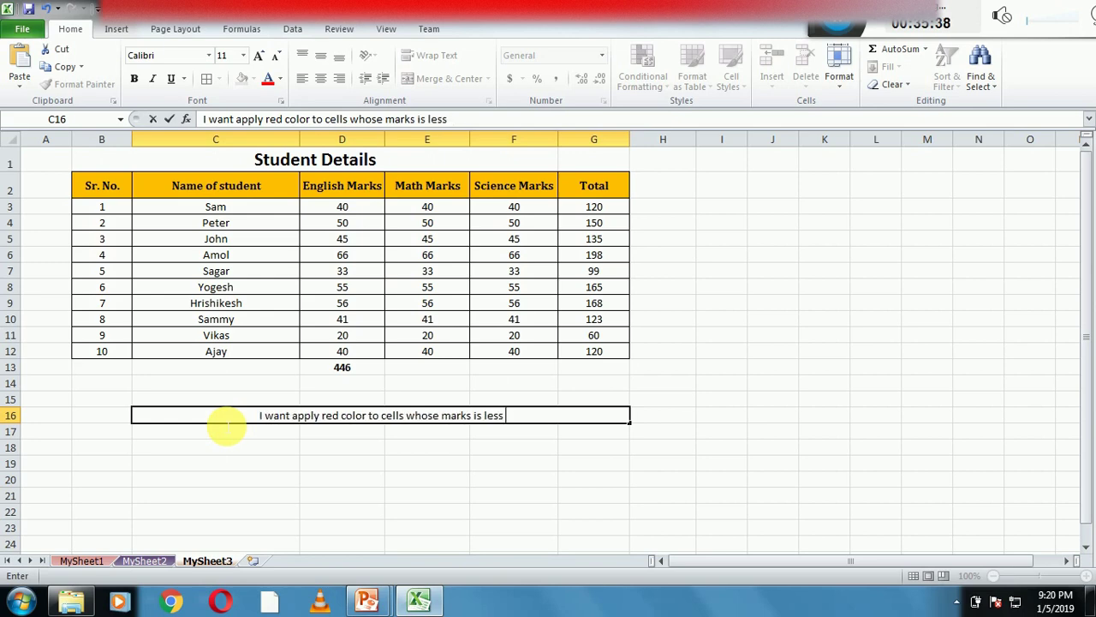
text(than)
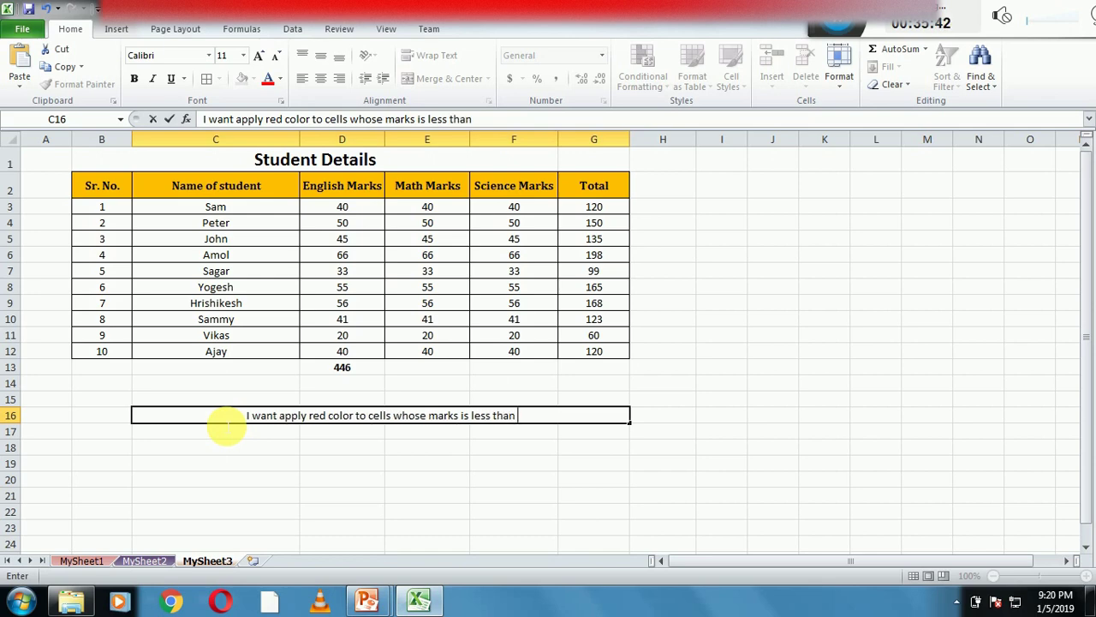
text( 30)
key(Return)
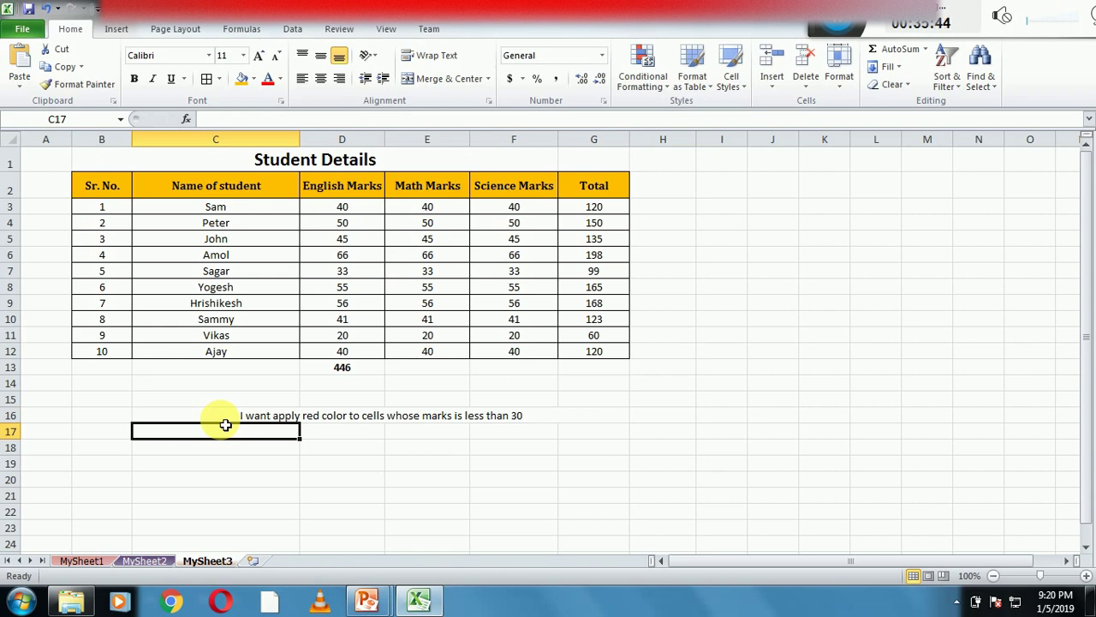
Step: Merge and center the note across C16:G16 and enlarge its font to 16 pt
drag(252, 415, 591, 414)
click(448, 78)
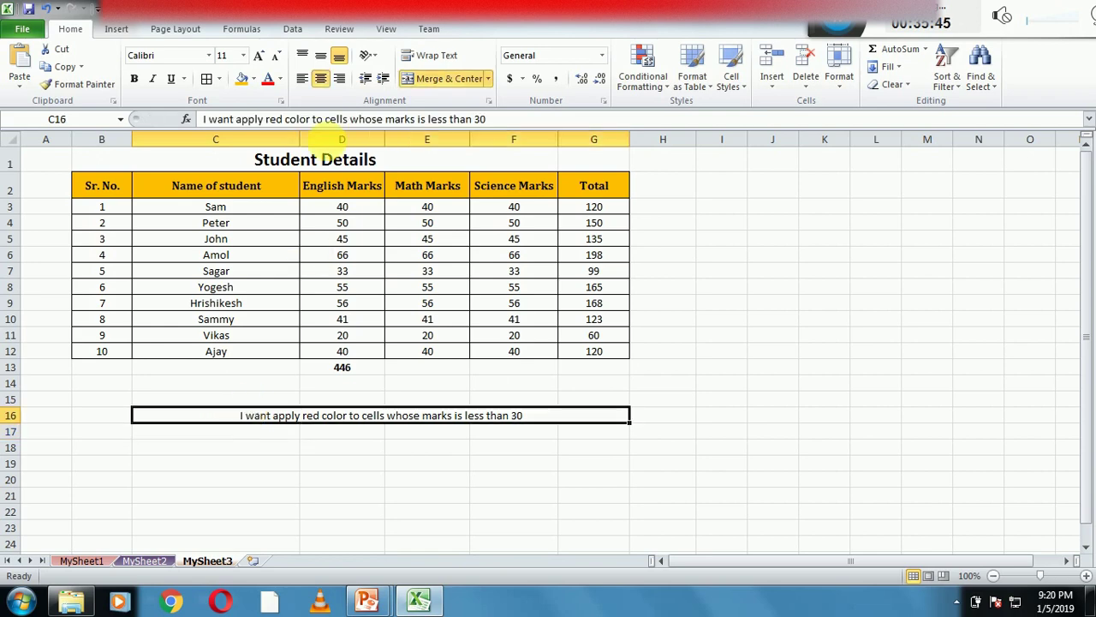
click(259, 56)
click(259, 56)
click(289, 501)
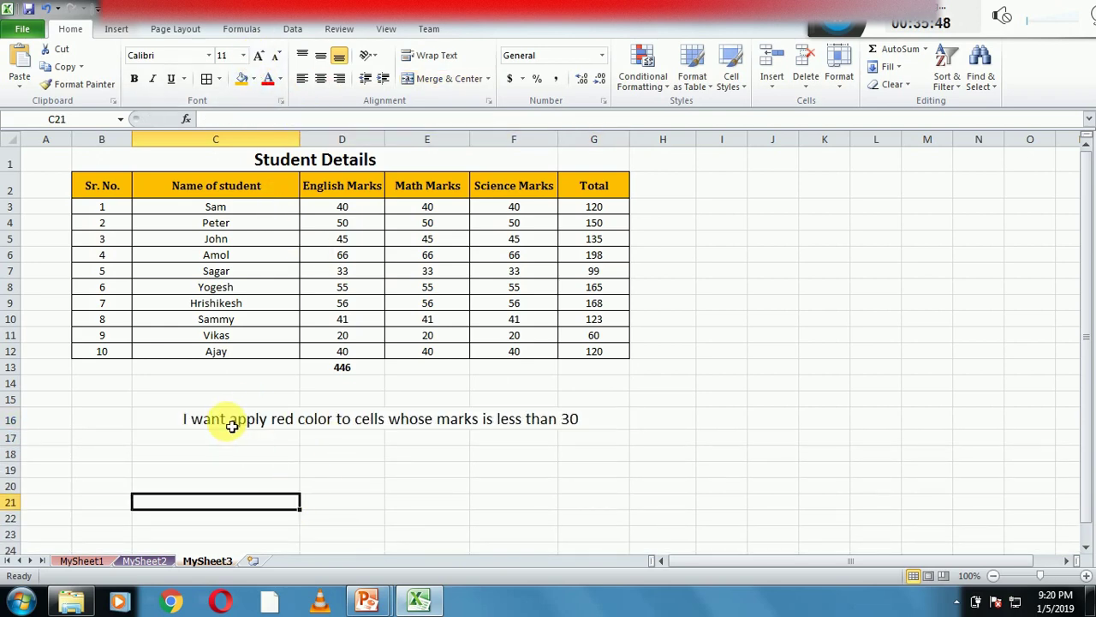
click(232, 425)
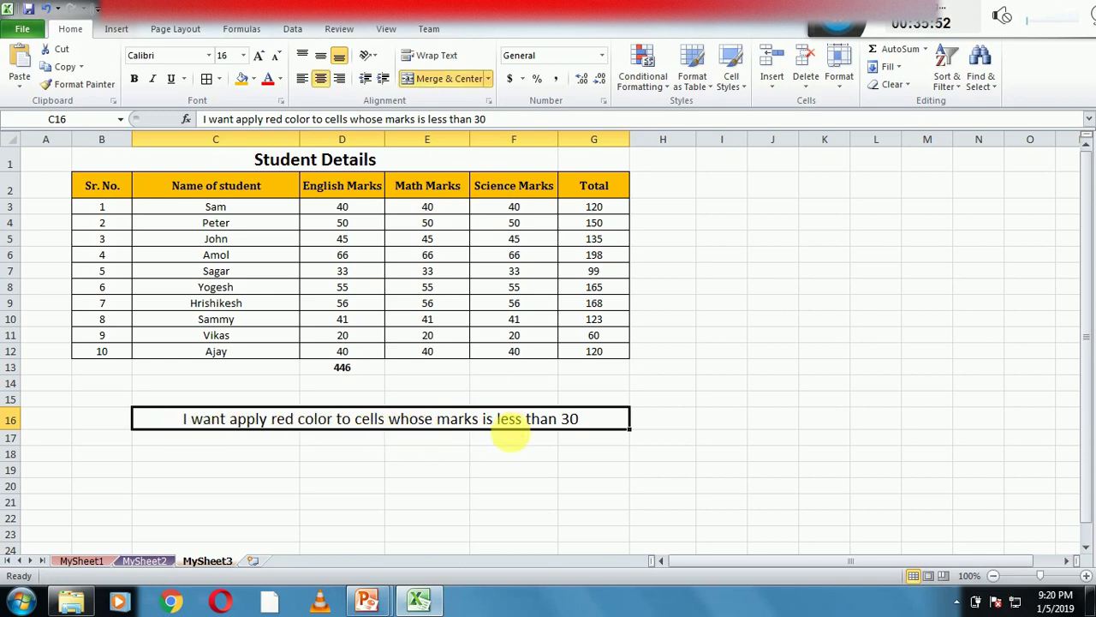
click(510, 437)
Step: Select the marks D3:F12 and start a new 'Format only cells that contain' rule
drag(344, 209, 519, 332)
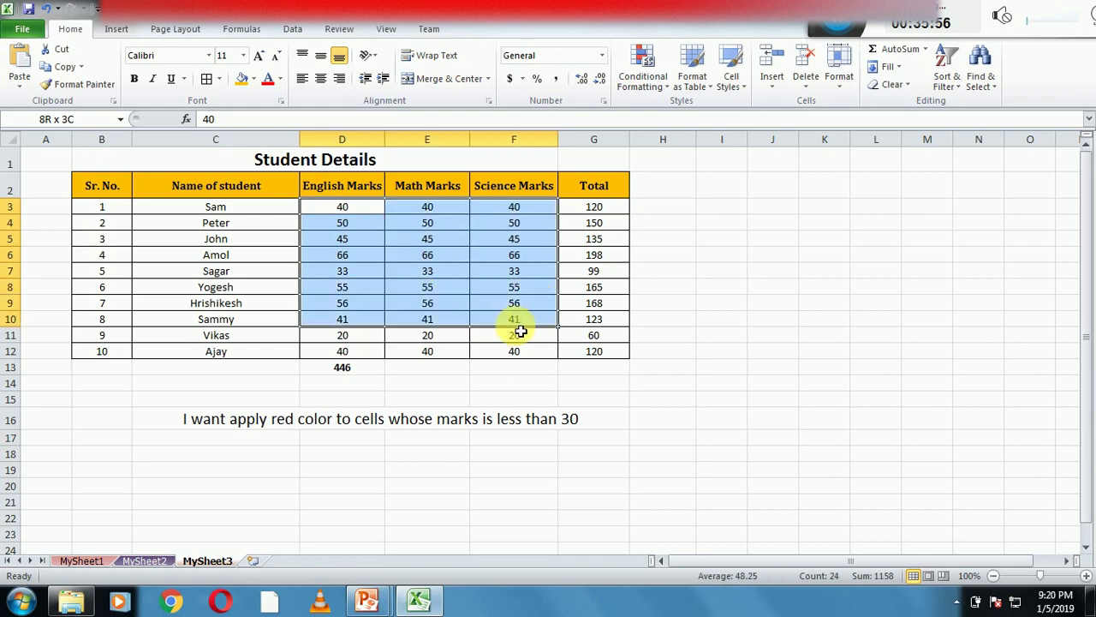
drag(520, 331, 520, 353)
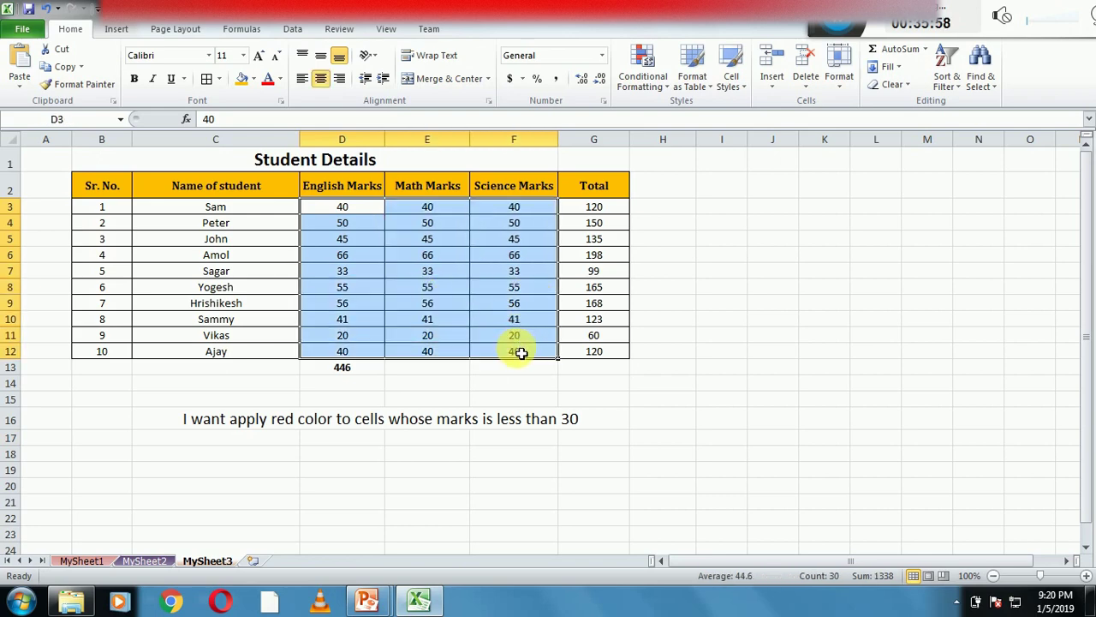
click(641, 68)
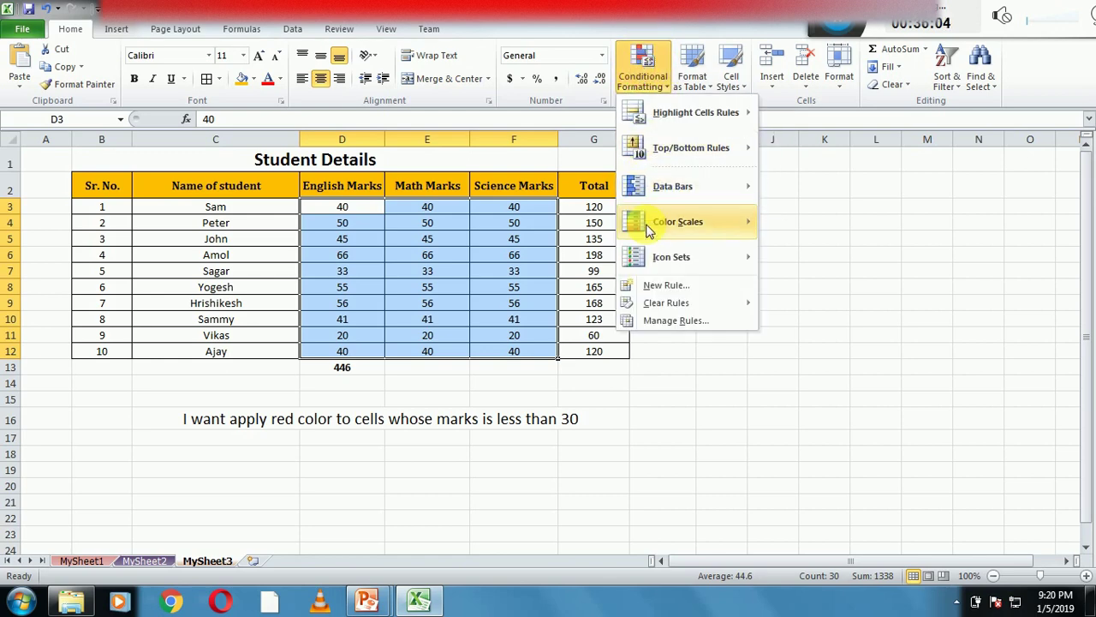
click(648, 287)
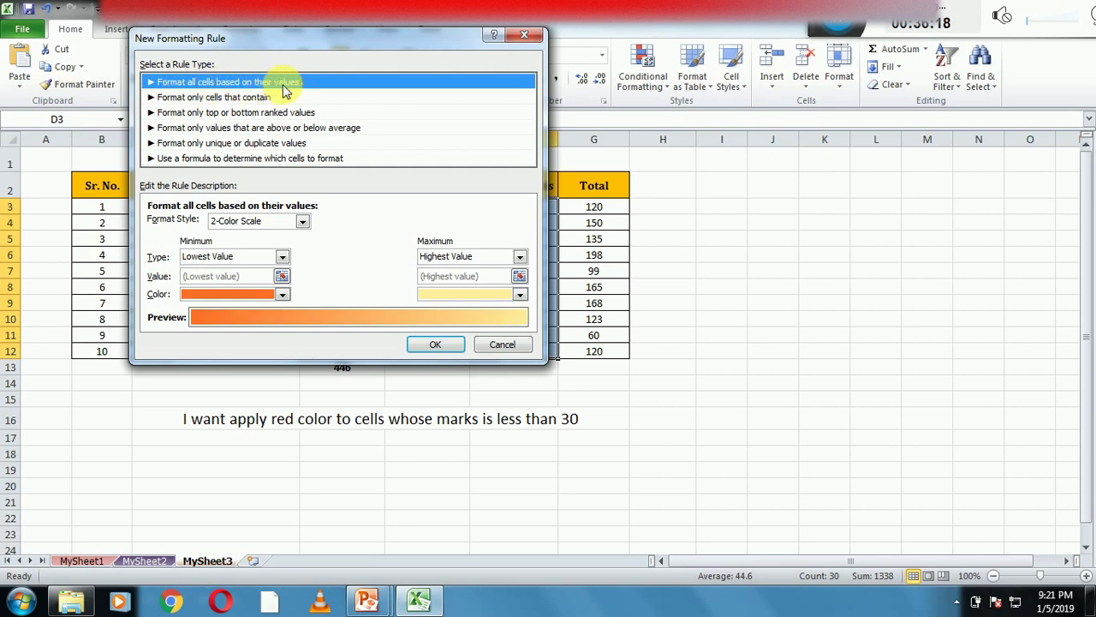
click(232, 101)
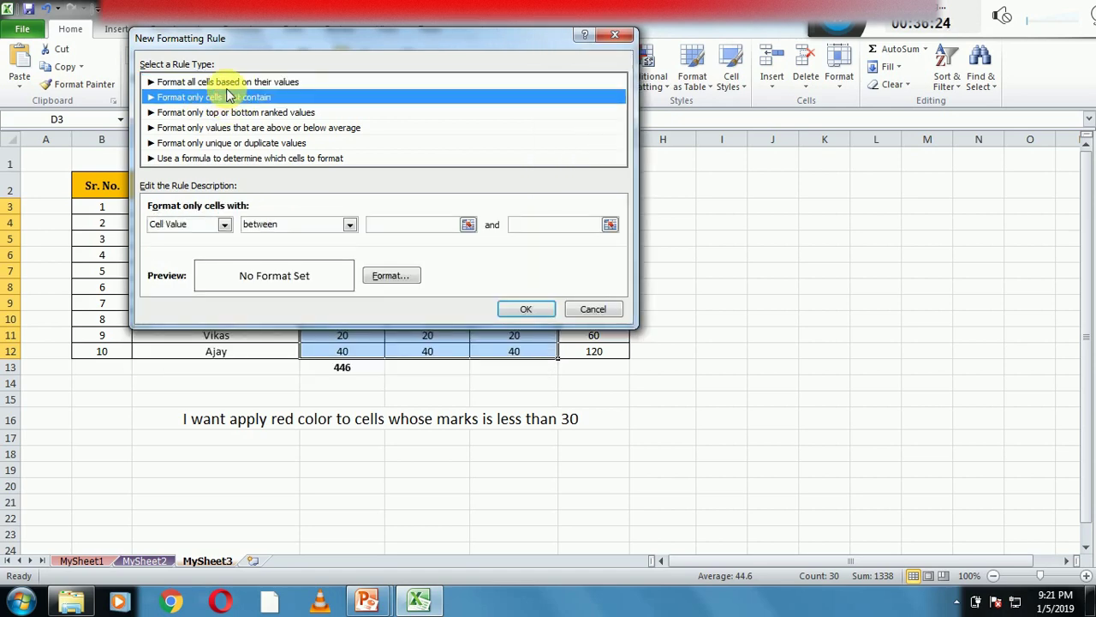
click(224, 83)
click(225, 99)
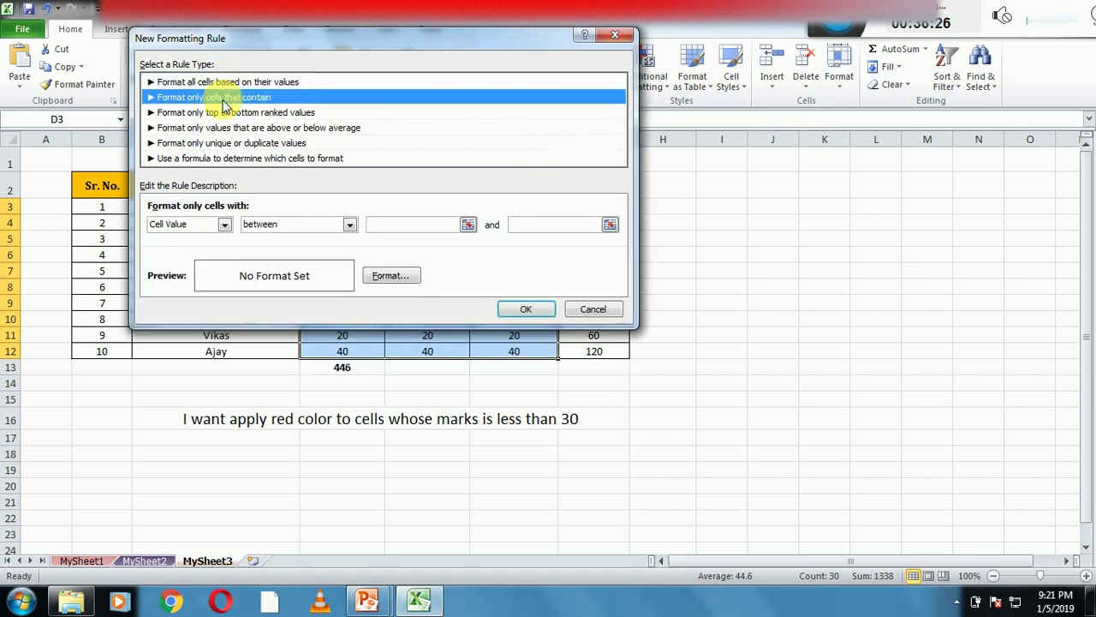
Step: Set the rule to Cell Value less than 30 with a red fill and apply it
click(347, 226)
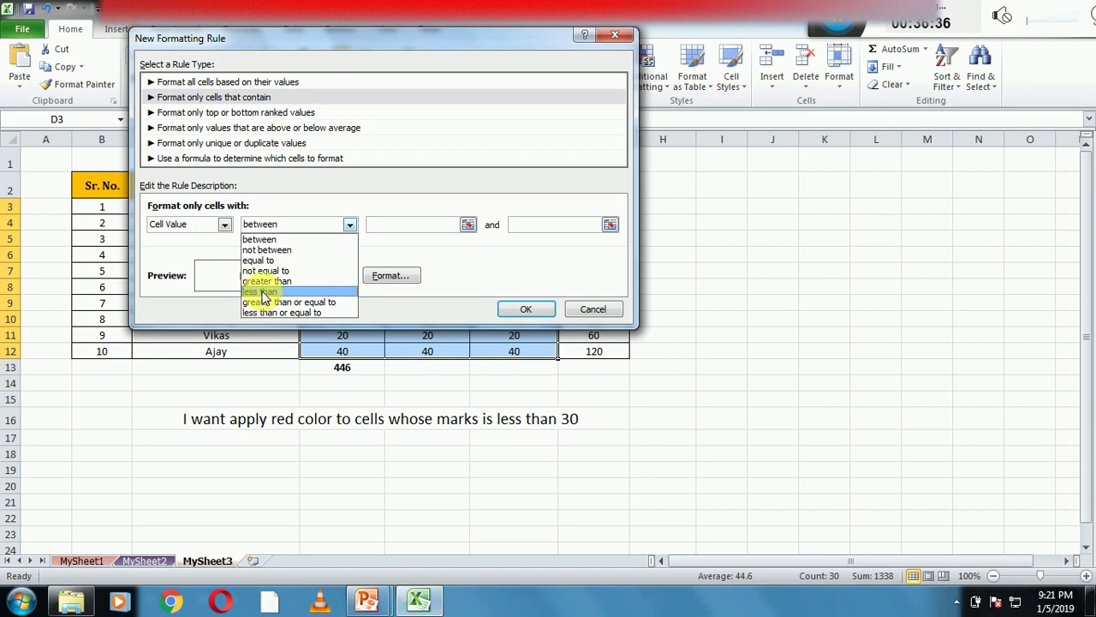
click(263, 292)
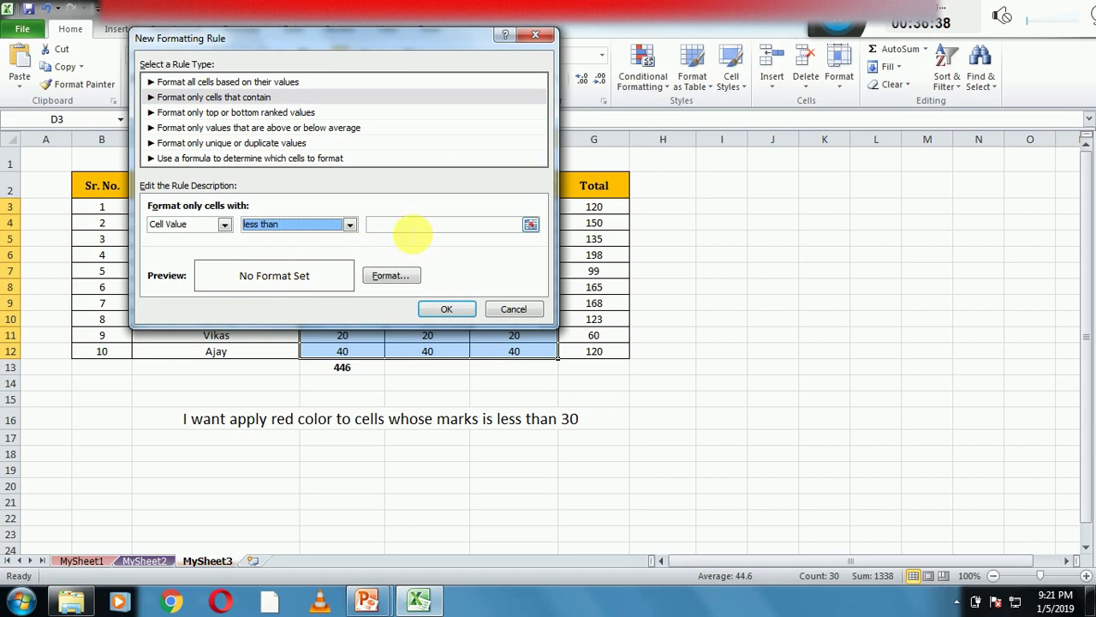
click(412, 226)
text(30)
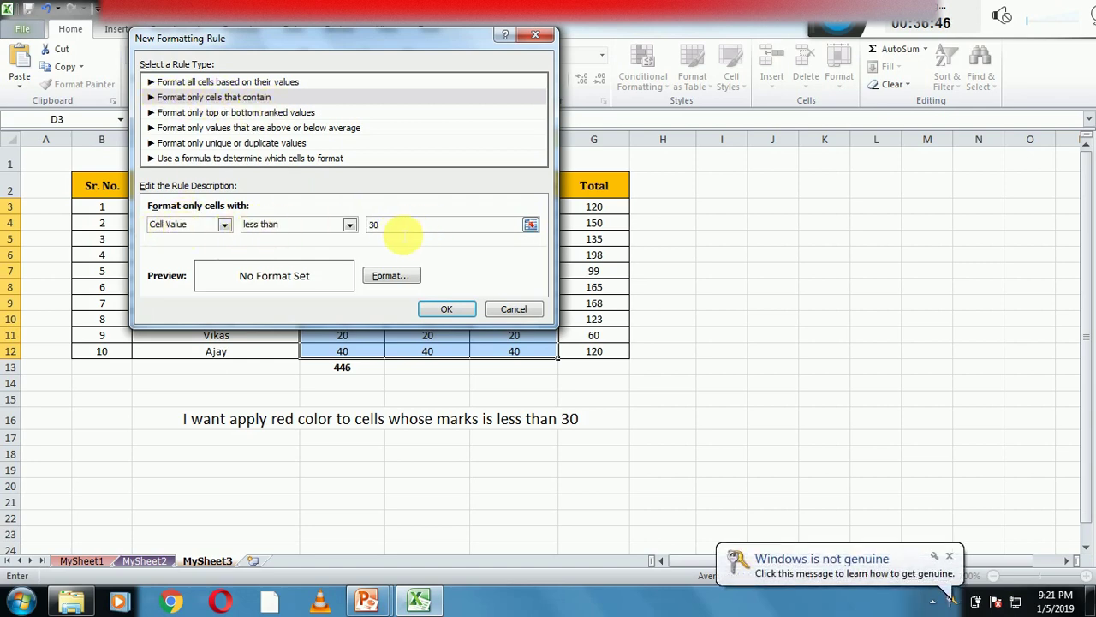
click(396, 275)
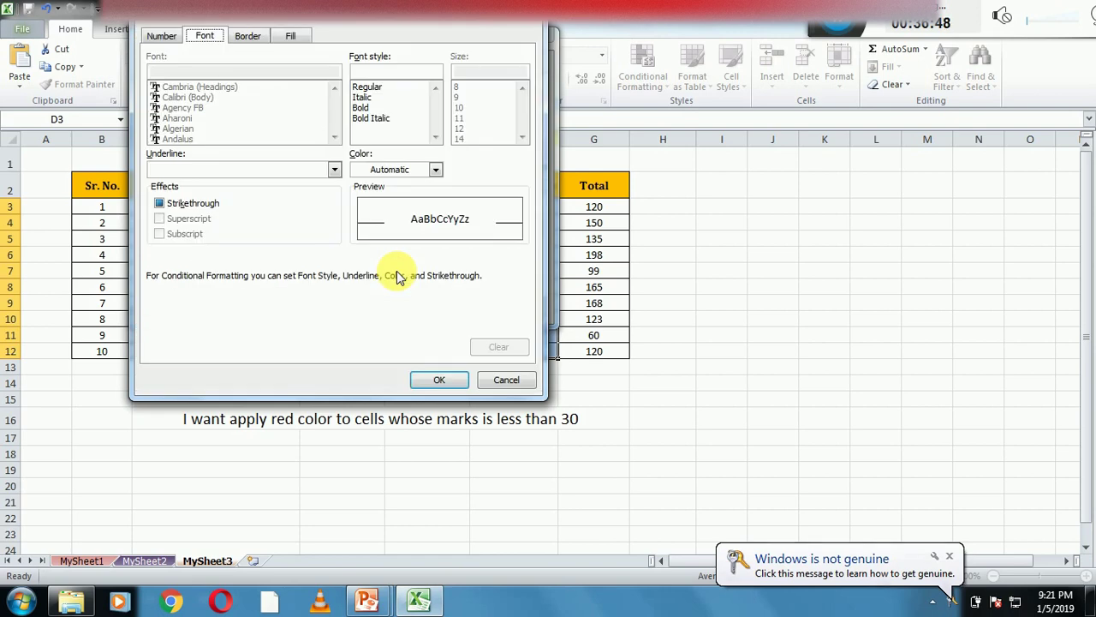
click(281, 37)
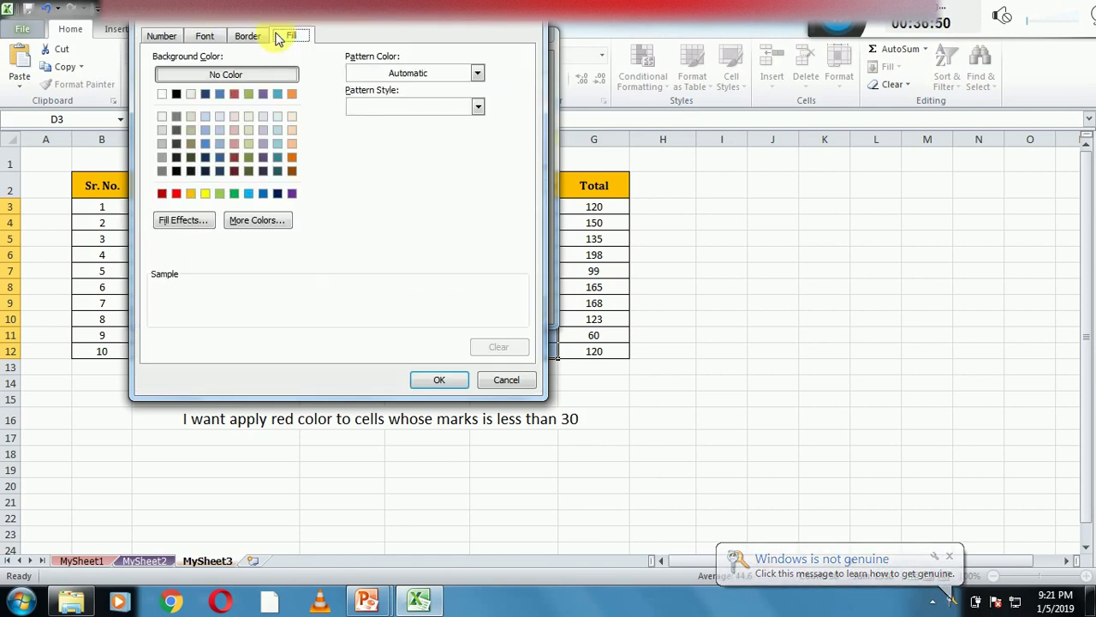
click(177, 194)
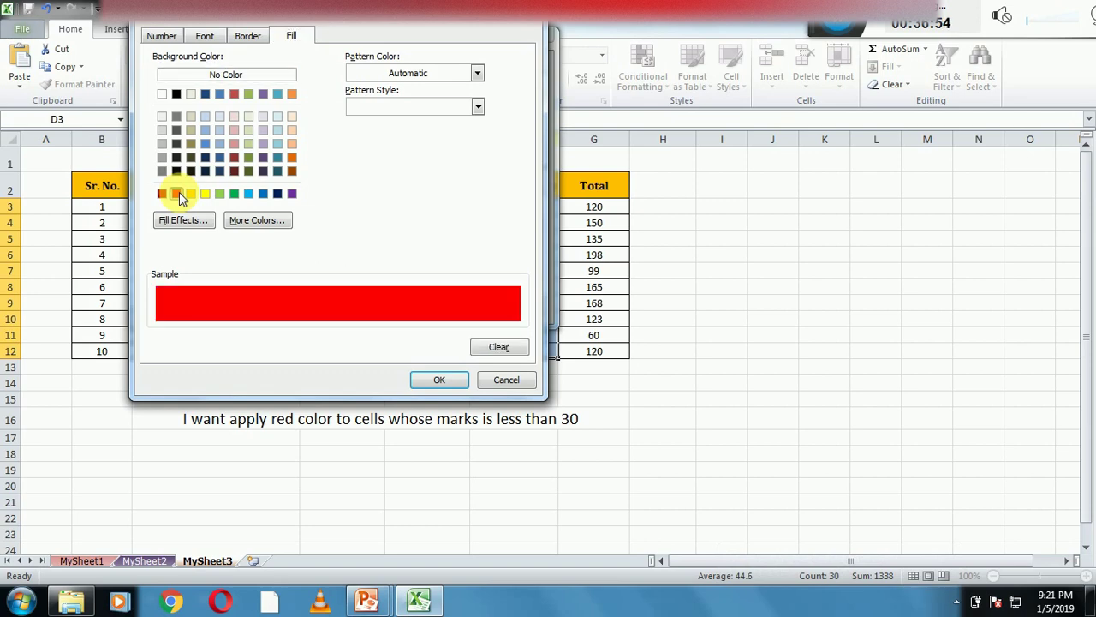
click(431, 380)
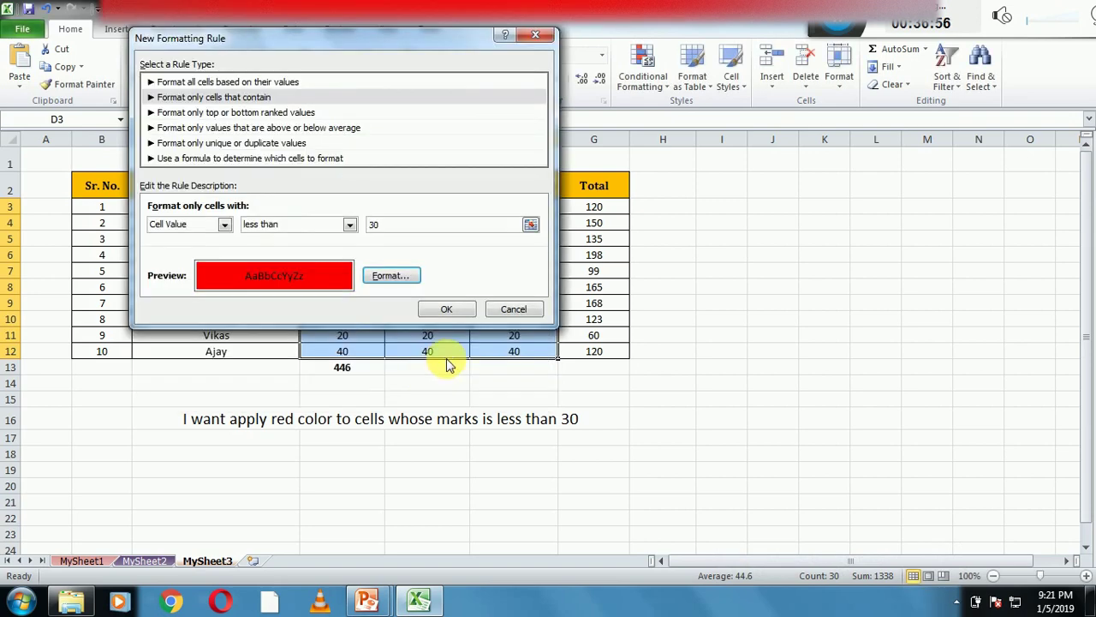
click(447, 309)
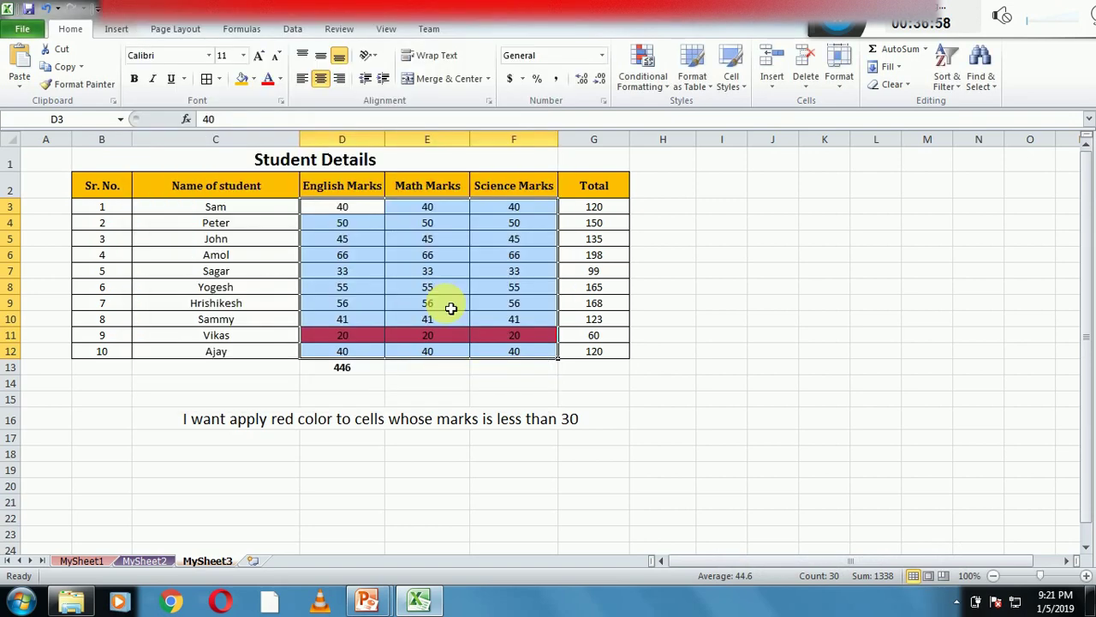
click(447, 383)
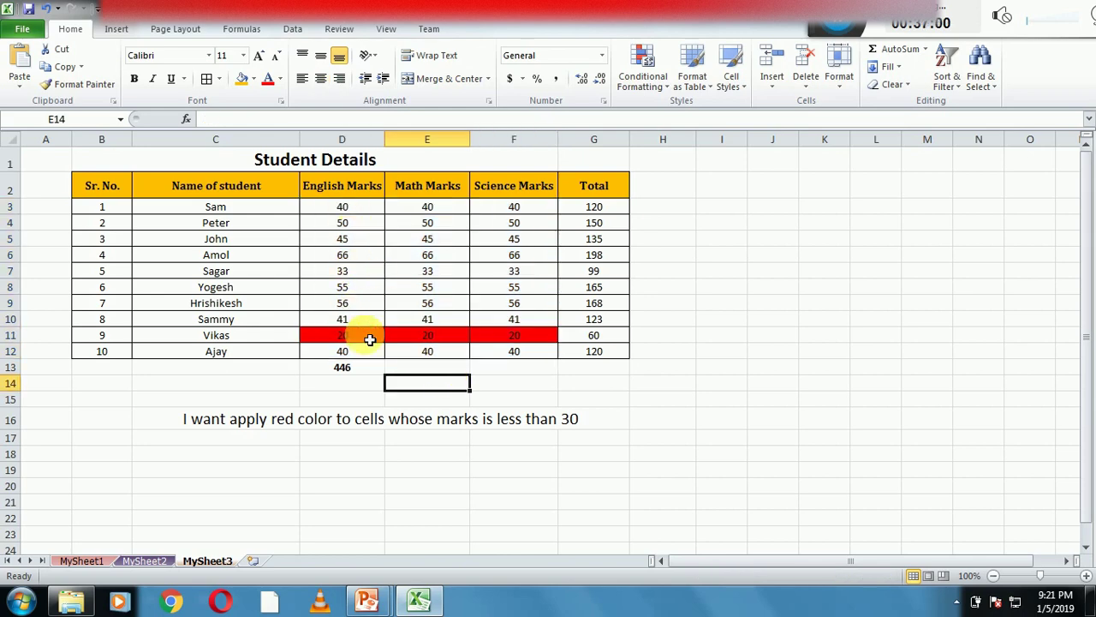
Step: Change D7's English mark to 30, then to 29 to test the red rule
click(362, 278)
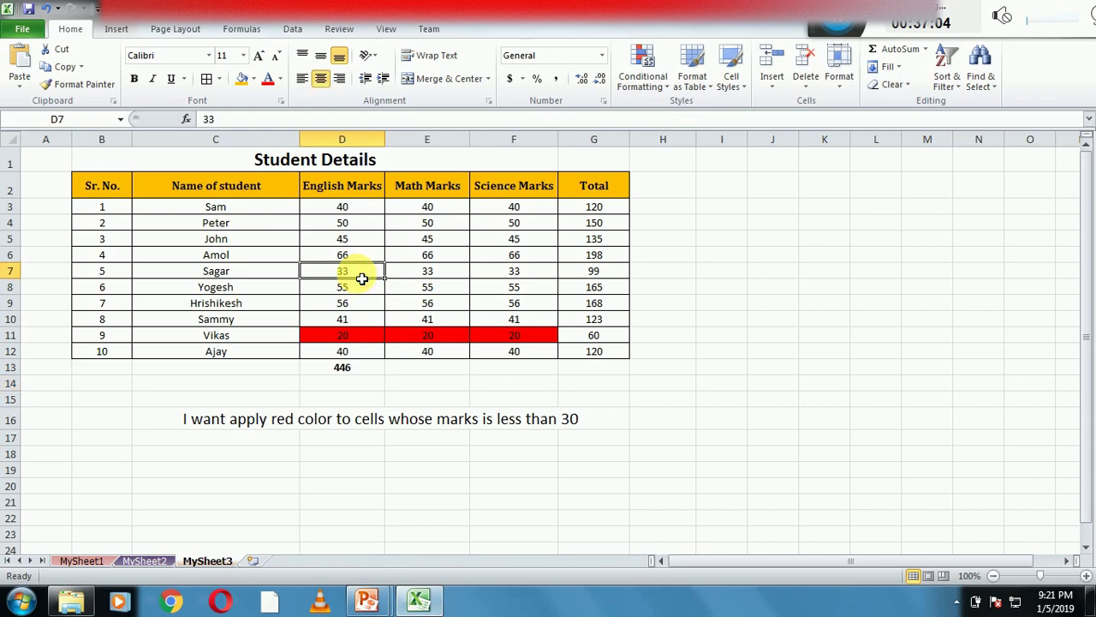
text(30)
key(Return)
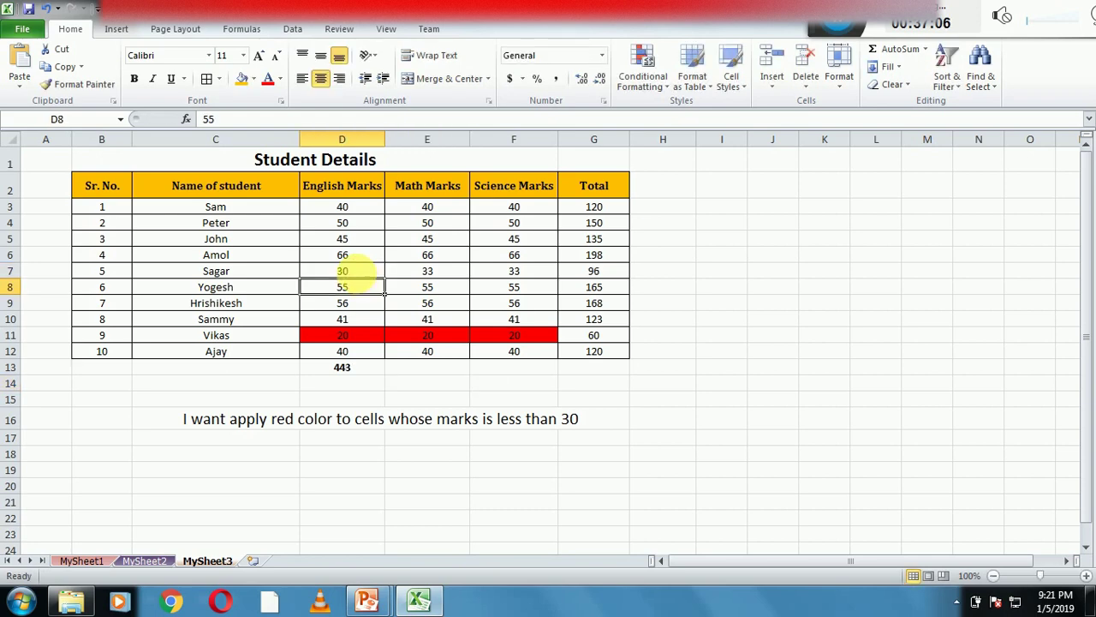
click(362, 279)
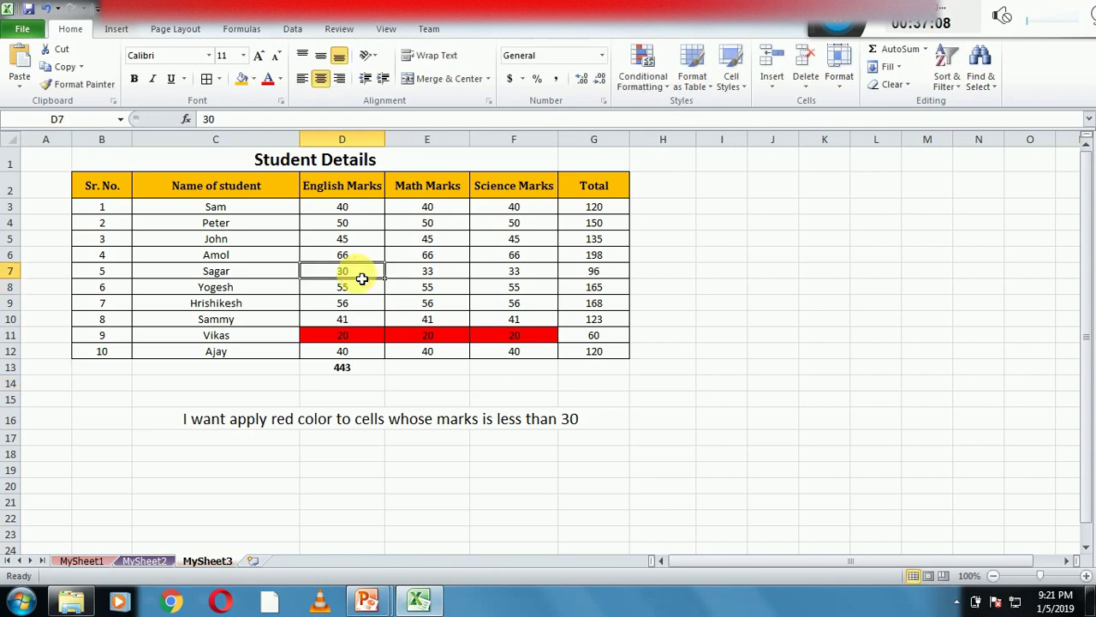
text(29)
key(Return)
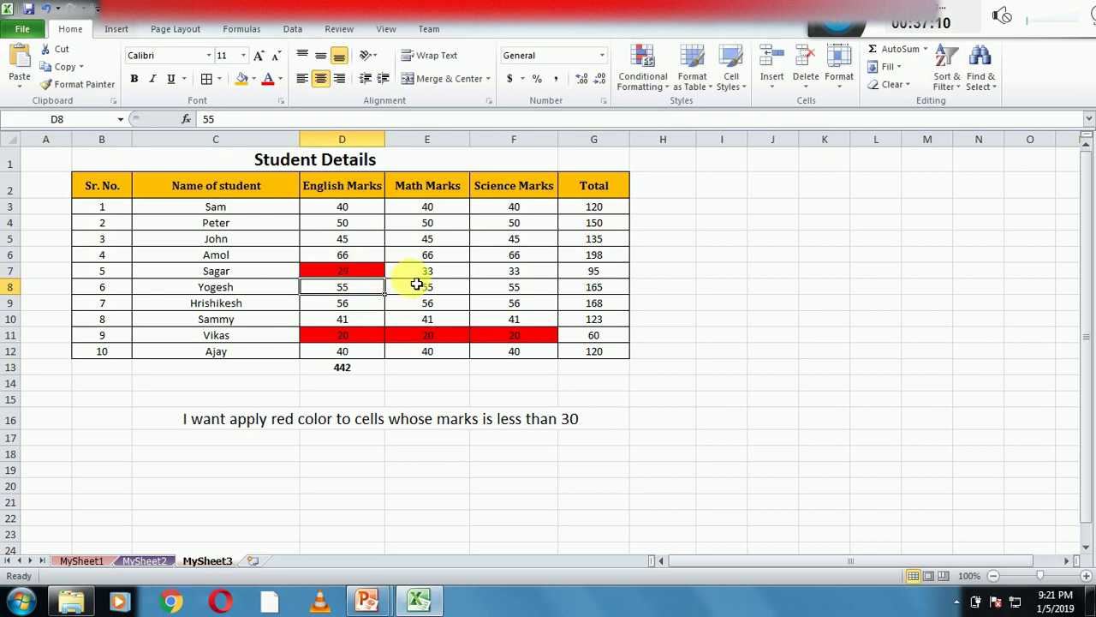
Step: Change the Math marks in E5 to 25 and E9 to 16
click(435, 272)
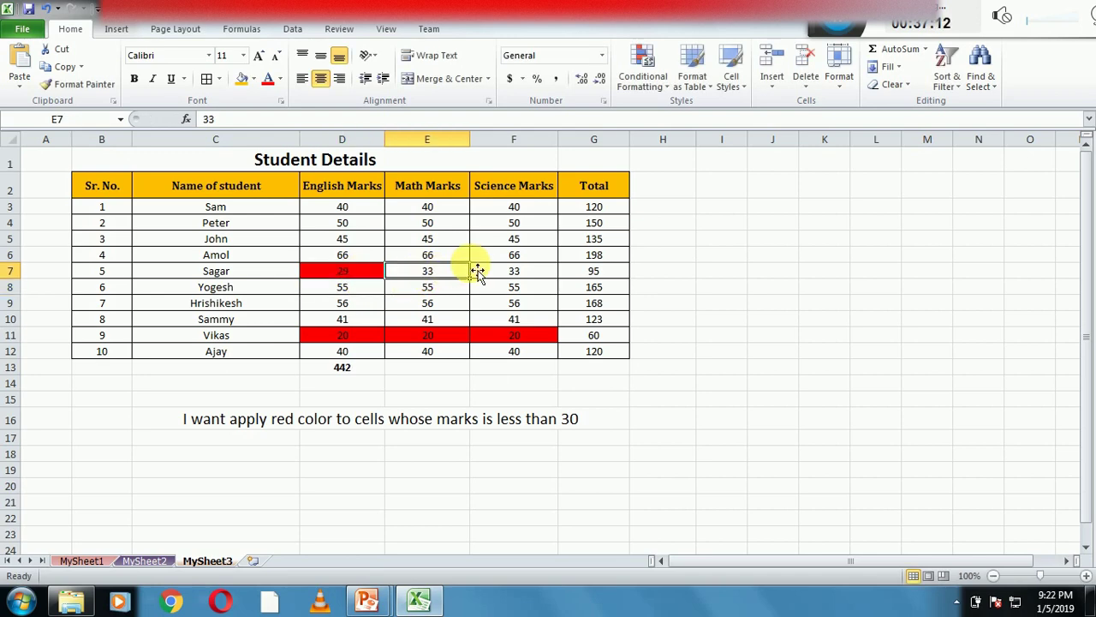
click(448, 244)
text(2)
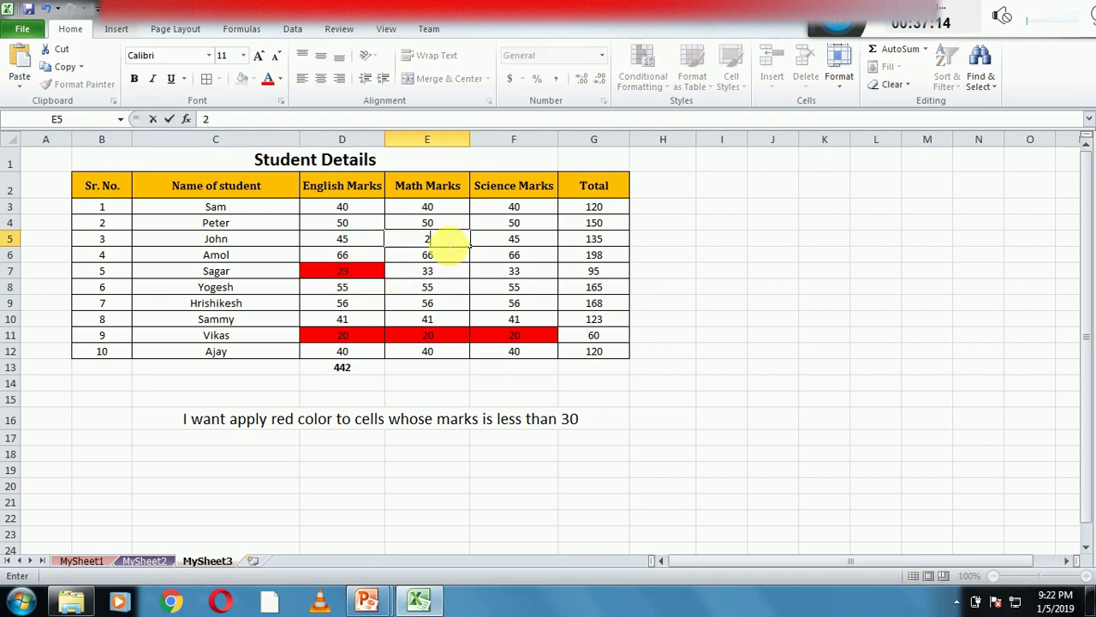
key(Return)
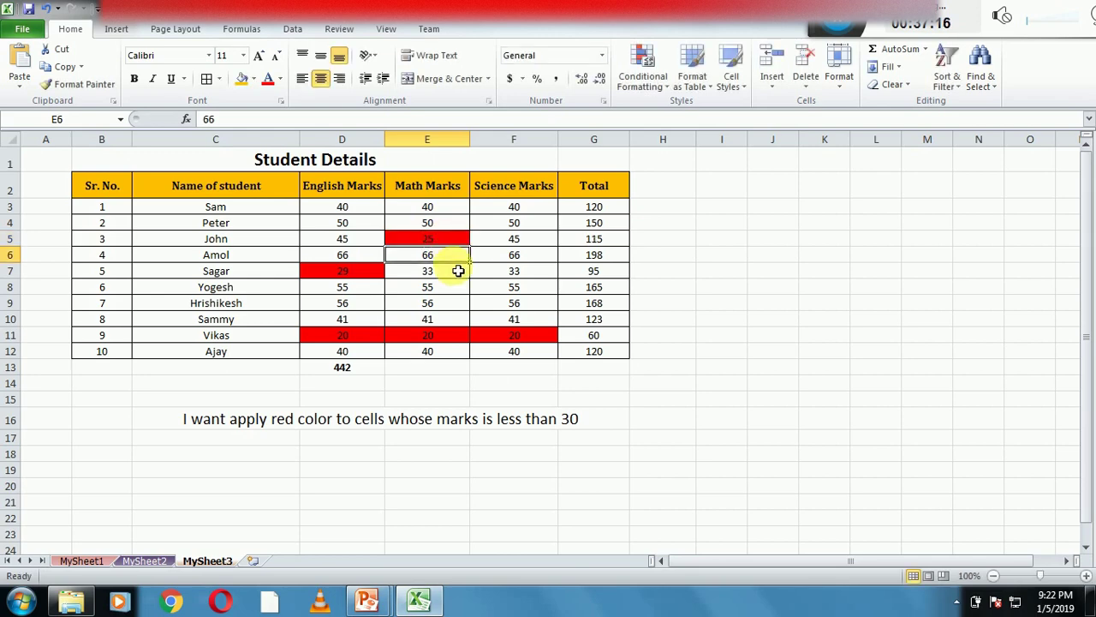
click(455, 269)
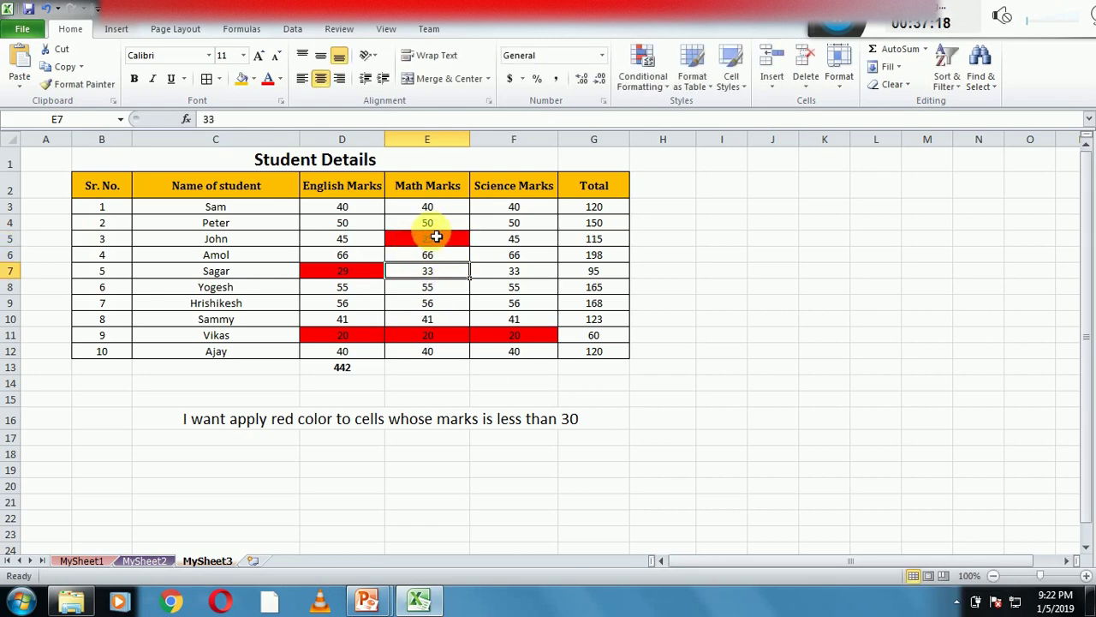
click(428, 305)
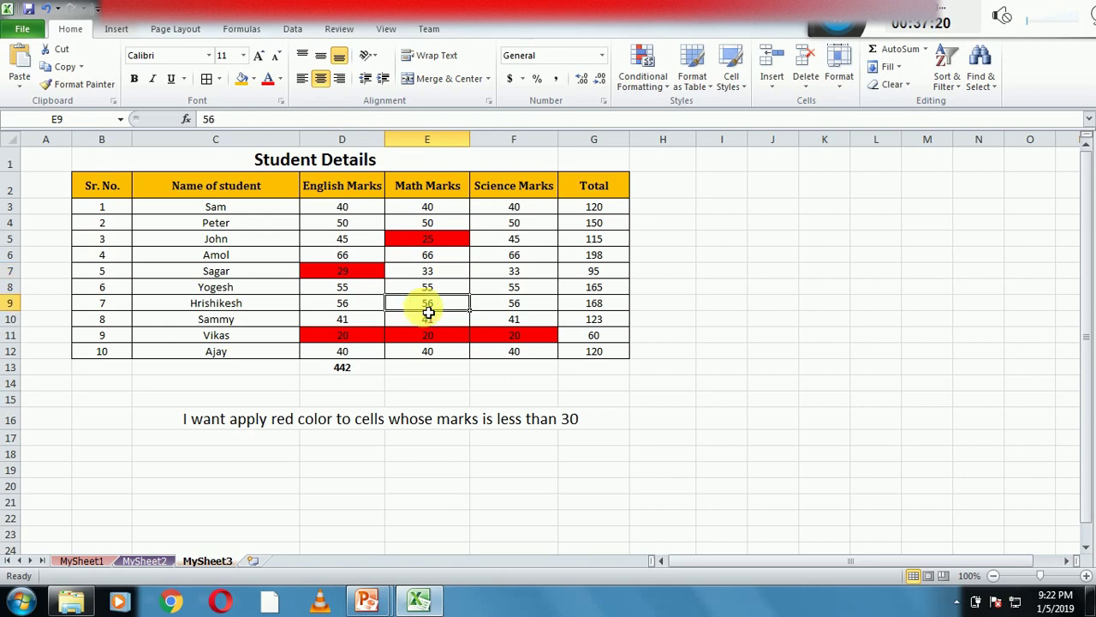
text(1)
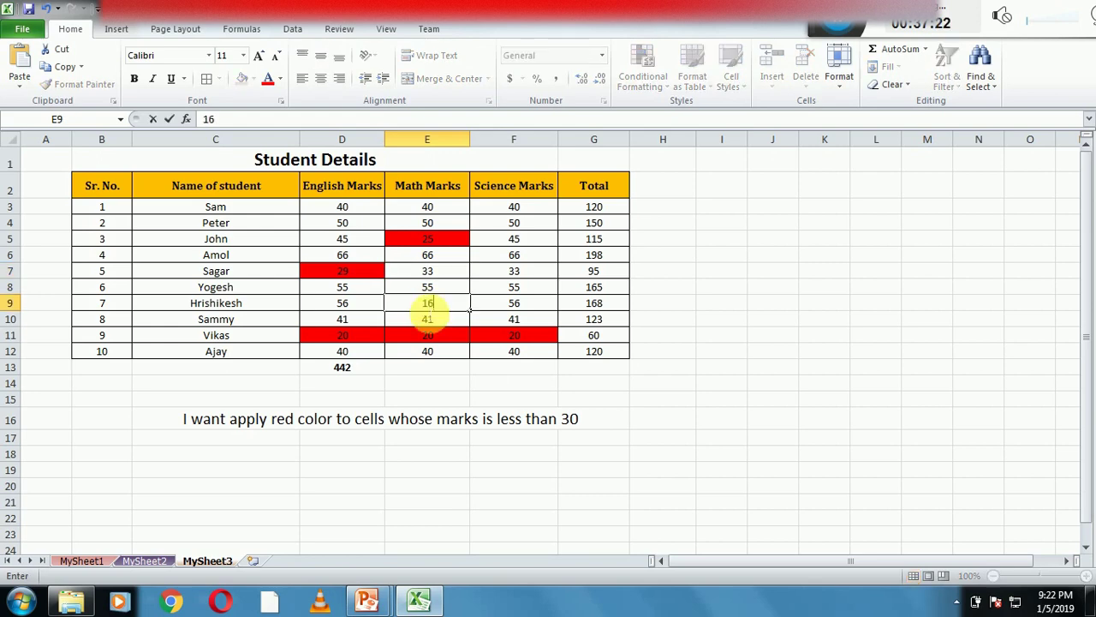
key(Return)
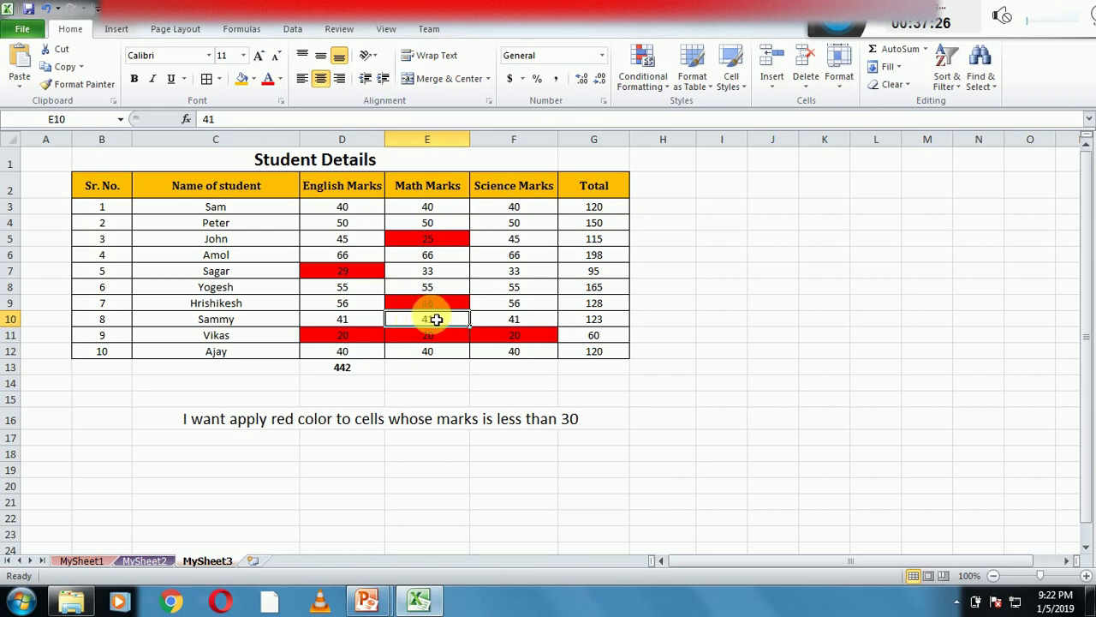
Step: Select marks and totals D3:G12 and start a new cell-contents formatting rule
mouse_move(342, 208)
mouse_down()
mouse_move(441, 289)
mouse_move(568, 333)
mouse_move(590, 353)
mouse_up()
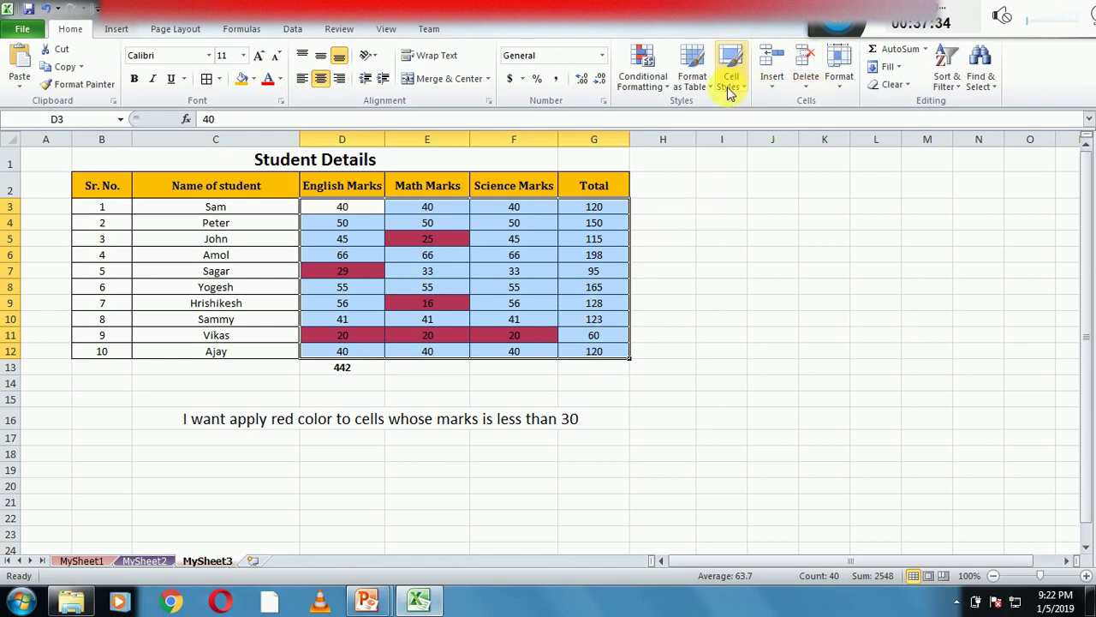
click(646, 77)
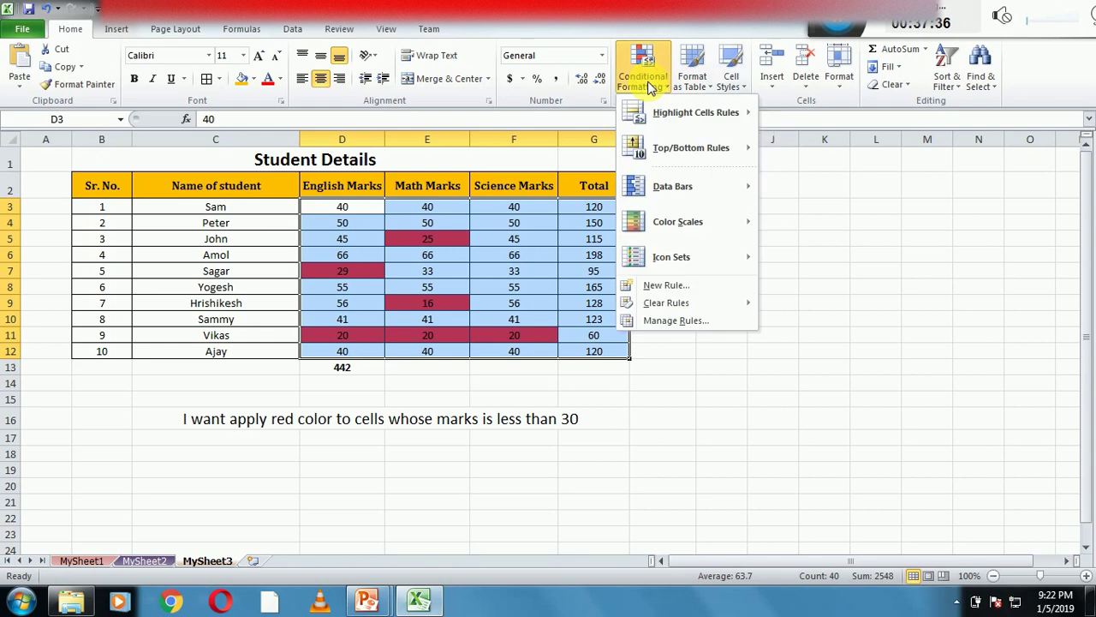
click(668, 285)
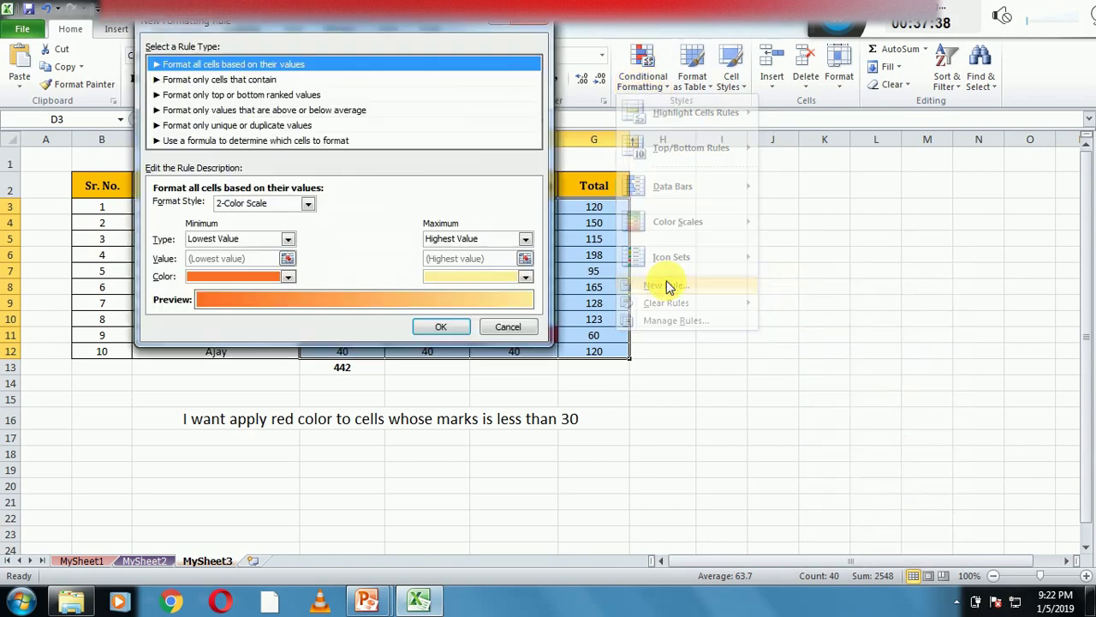
click(210, 81)
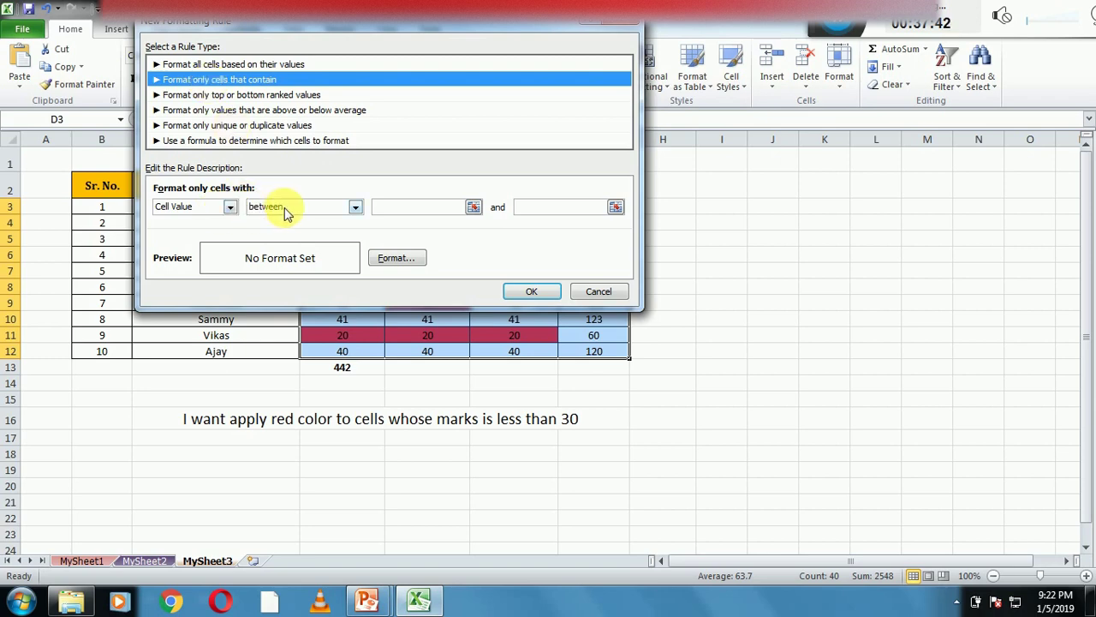
Step: Set the rule to Cell Value greater than or equal to 30 with green fill
click(351, 207)
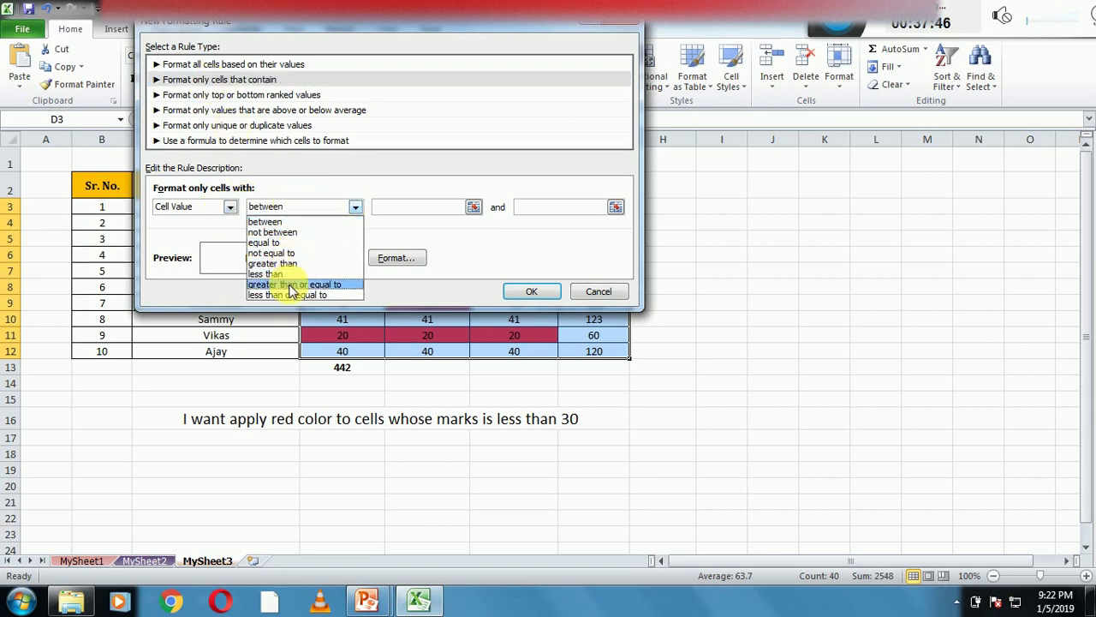
click(289, 284)
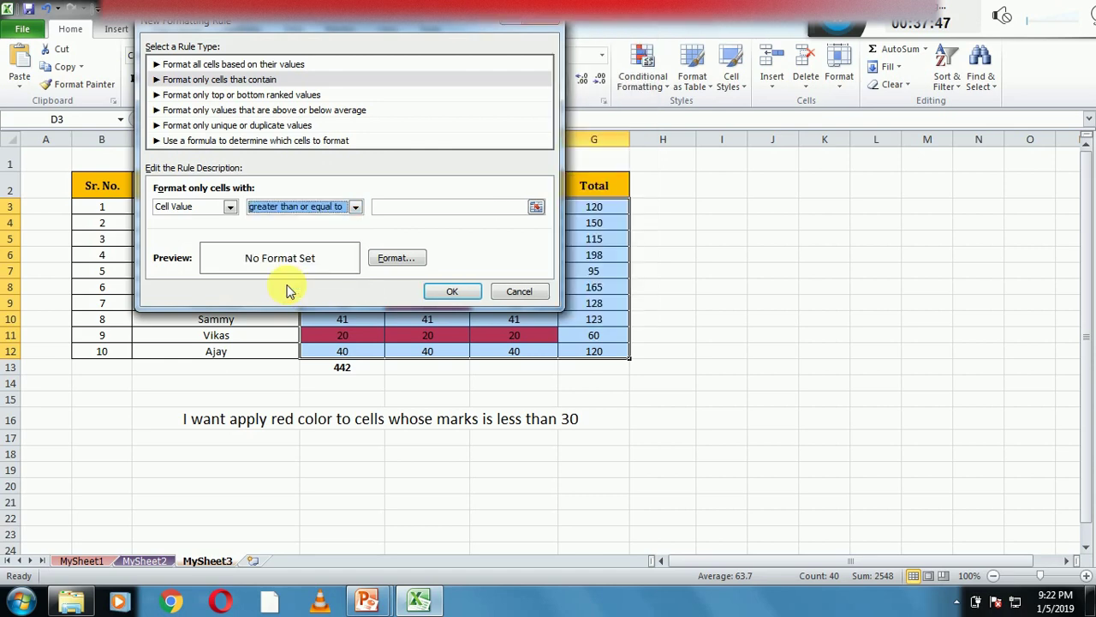
click(406, 209)
text(30)
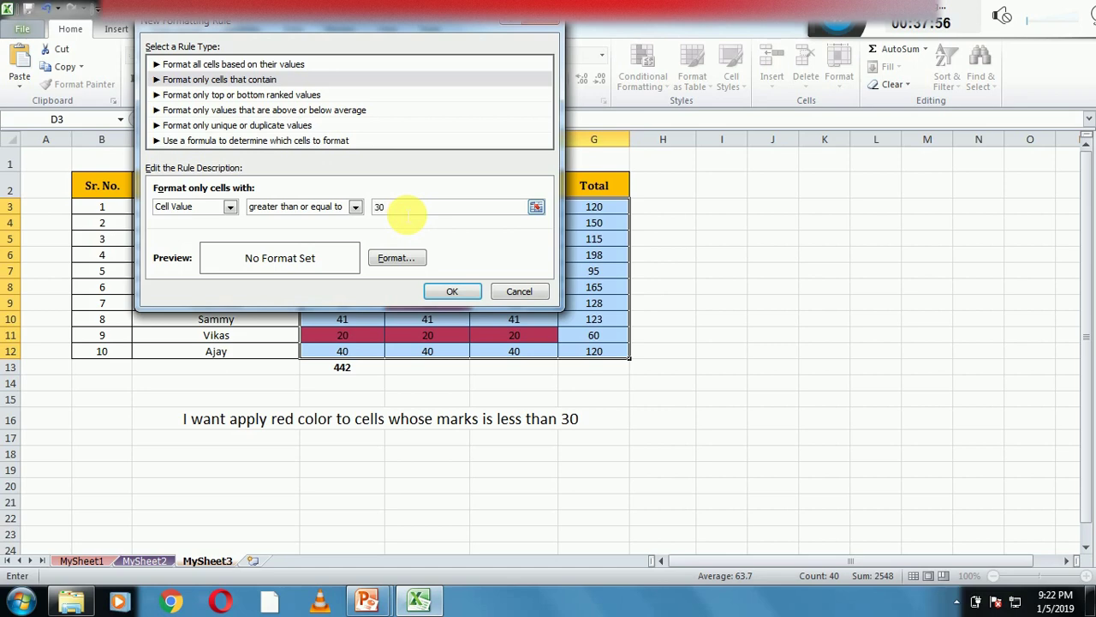
click(408, 262)
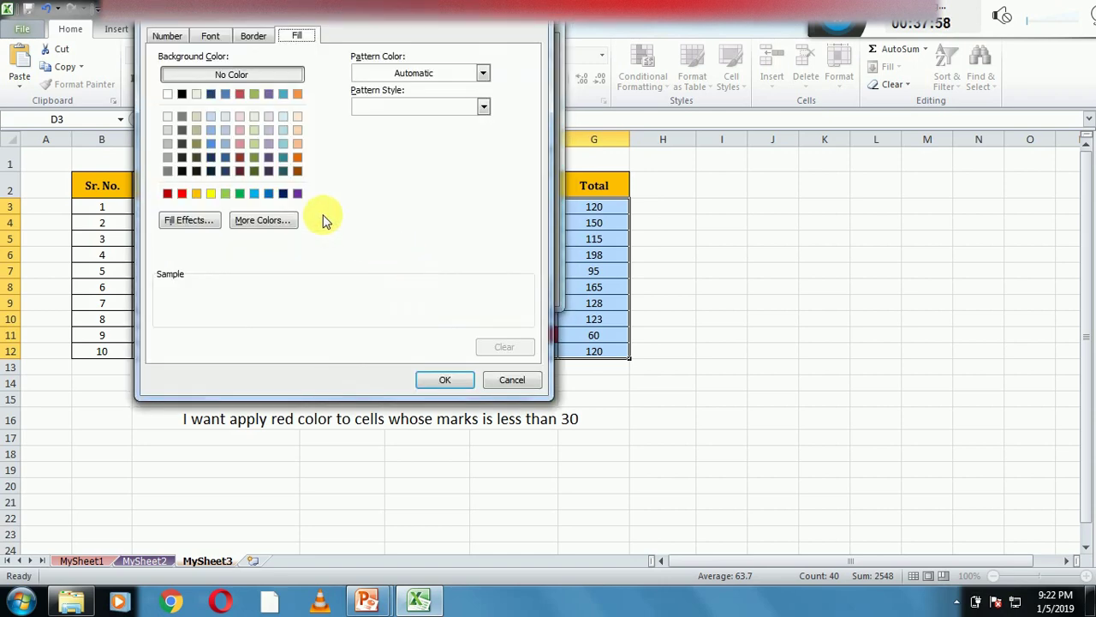
click(239, 196)
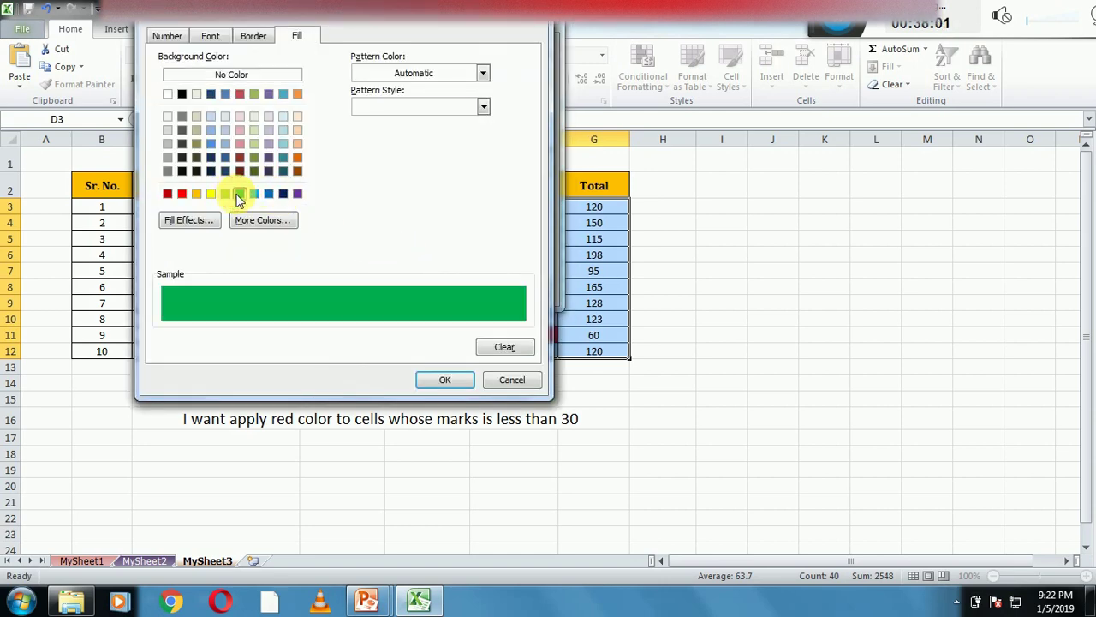
click(435, 381)
click(449, 291)
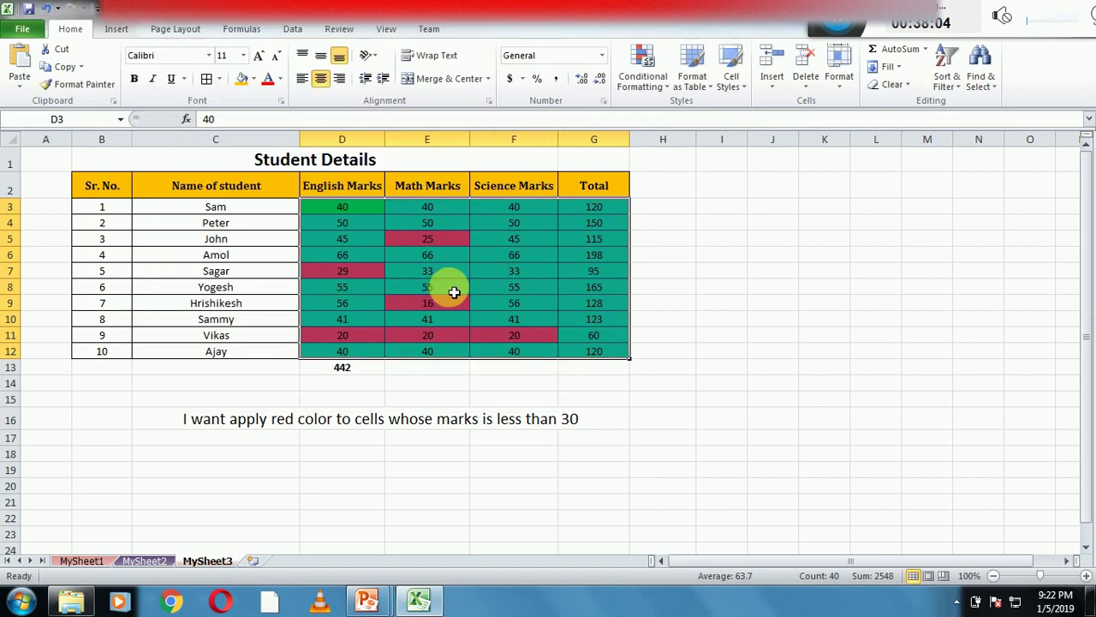
click(582, 400)
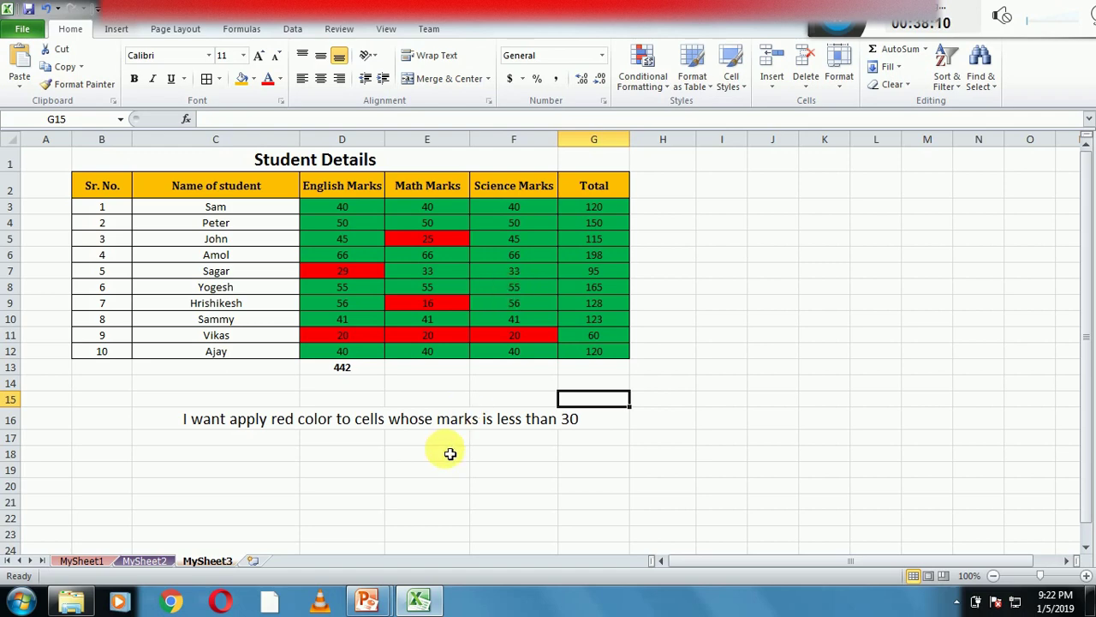
Step: Bring up the slide show, return to Excel, and open then dismiss the Conditional Formatting menu
mouse_move(367, 600)
click(437, 549)
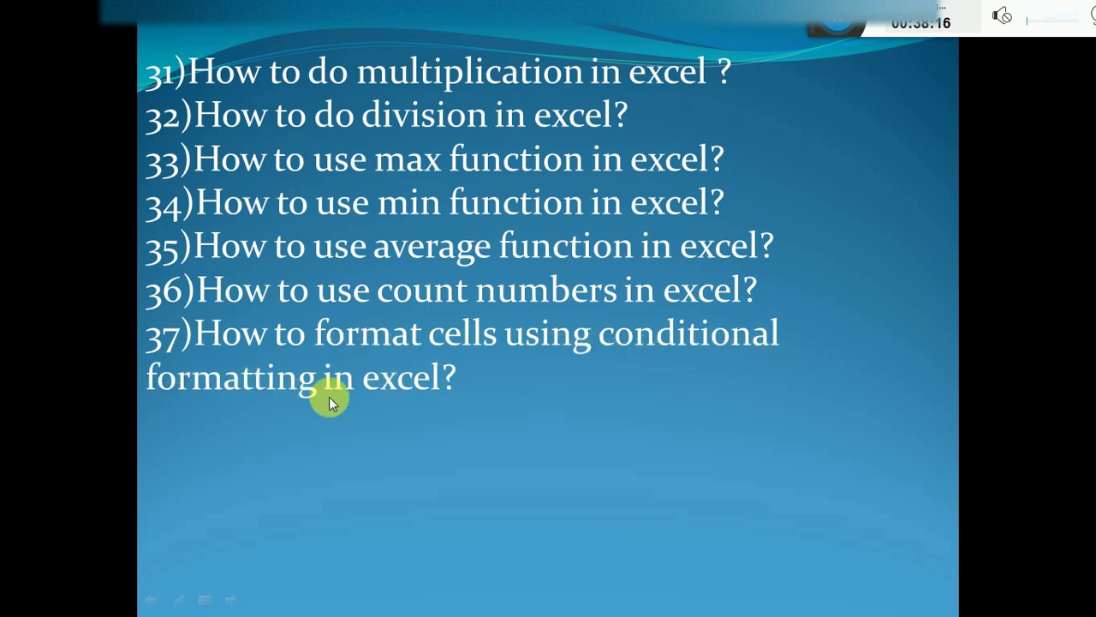
key(super)
click(418, 599)
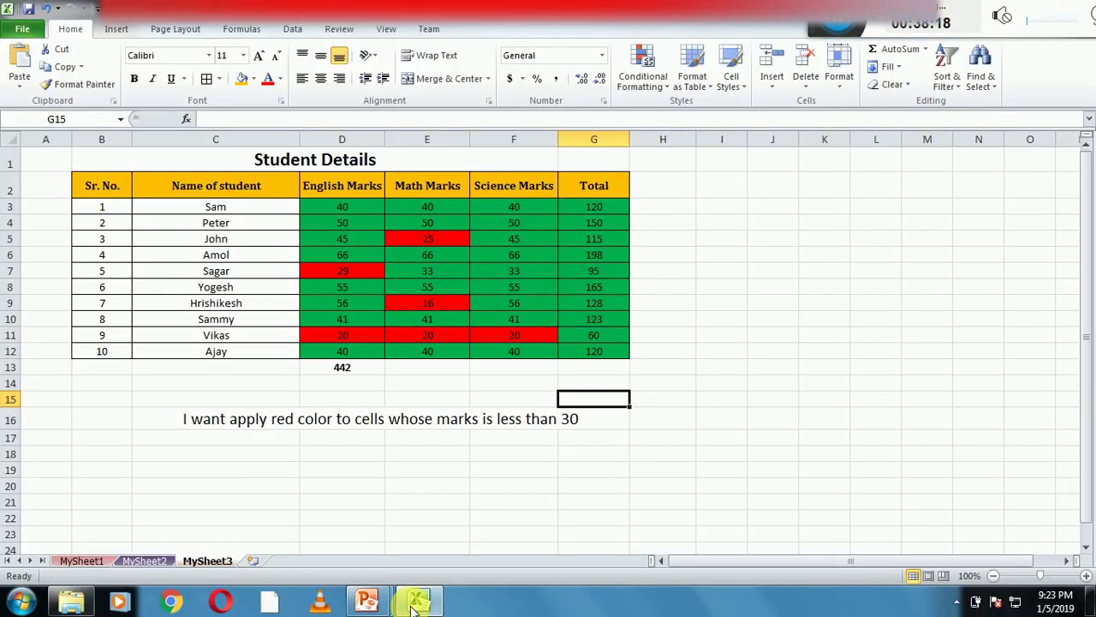
click(642, 77)
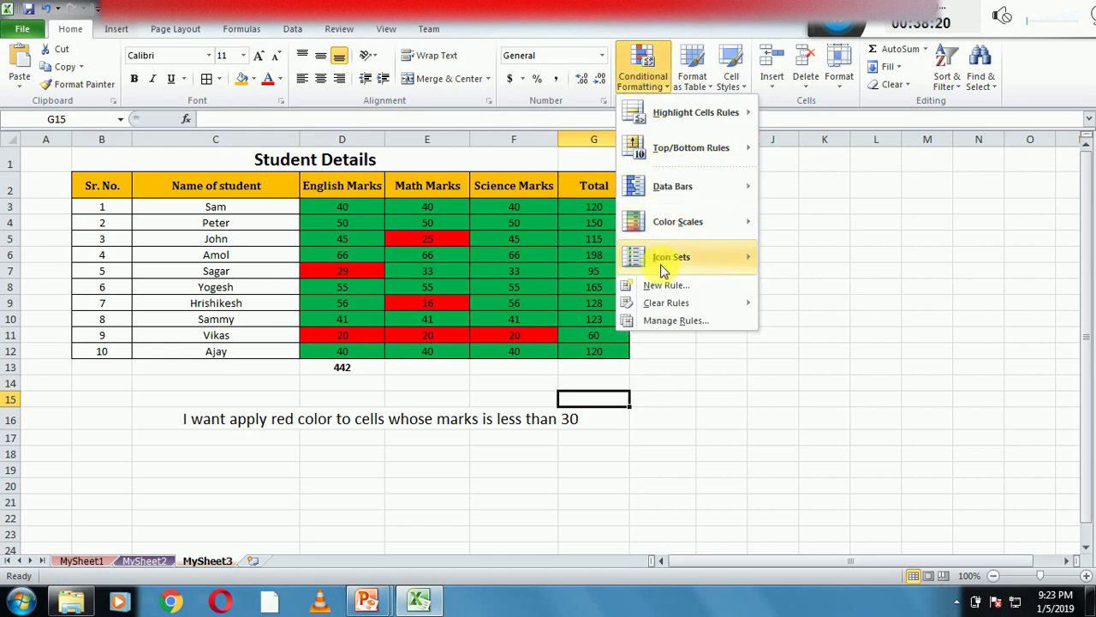
mouse_move(666, 304)
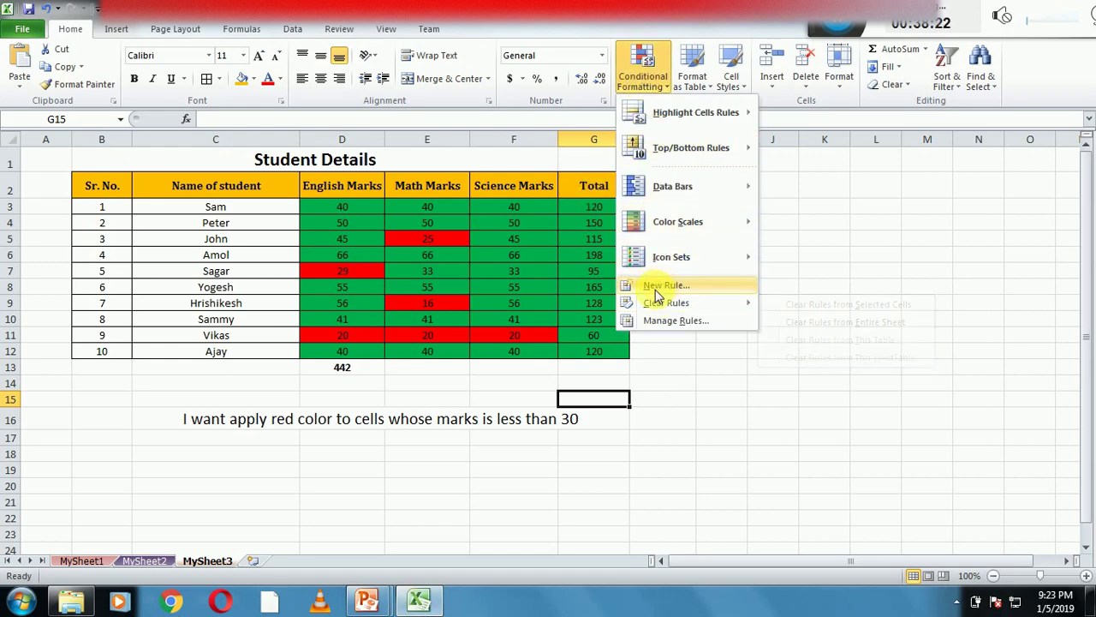
click(369, 603)
Step: Reveal topic 38, 'How to apply filter in excel?', on the PowerPoint slide
click(430, 537)
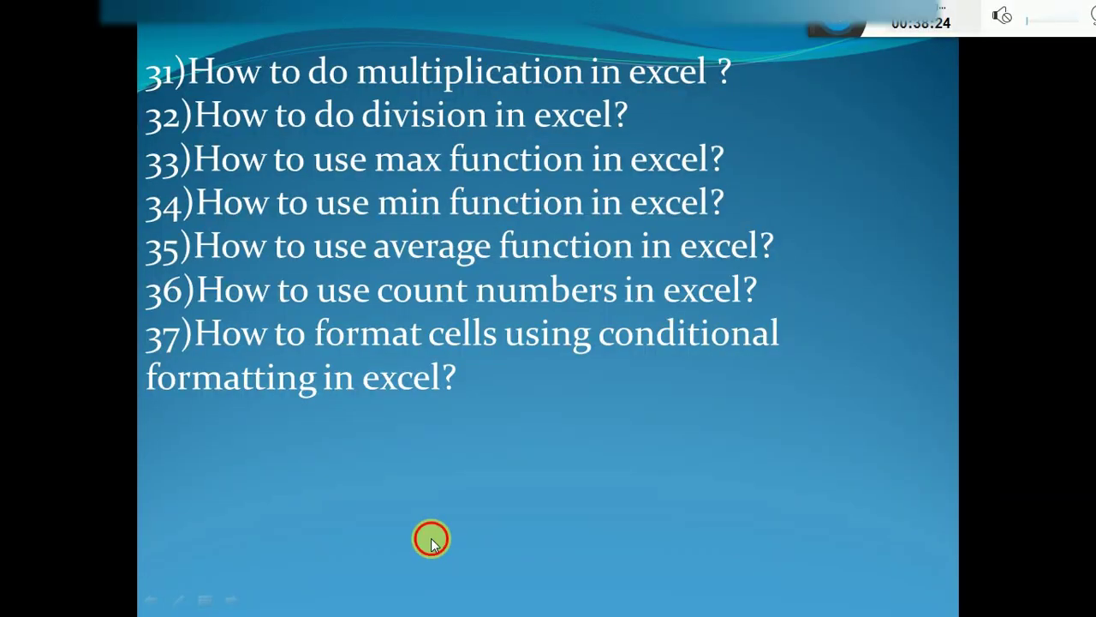
click(431, 538)
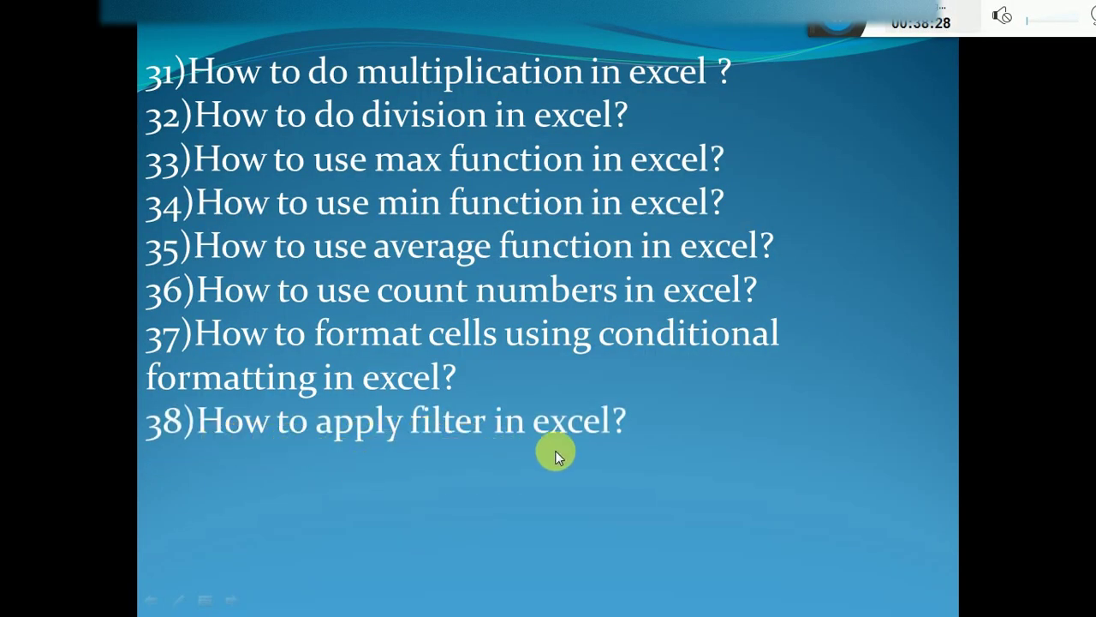
key(super)
Step: Select header row 2 and turn on Filter from Sort & Filter
click(428, 597)
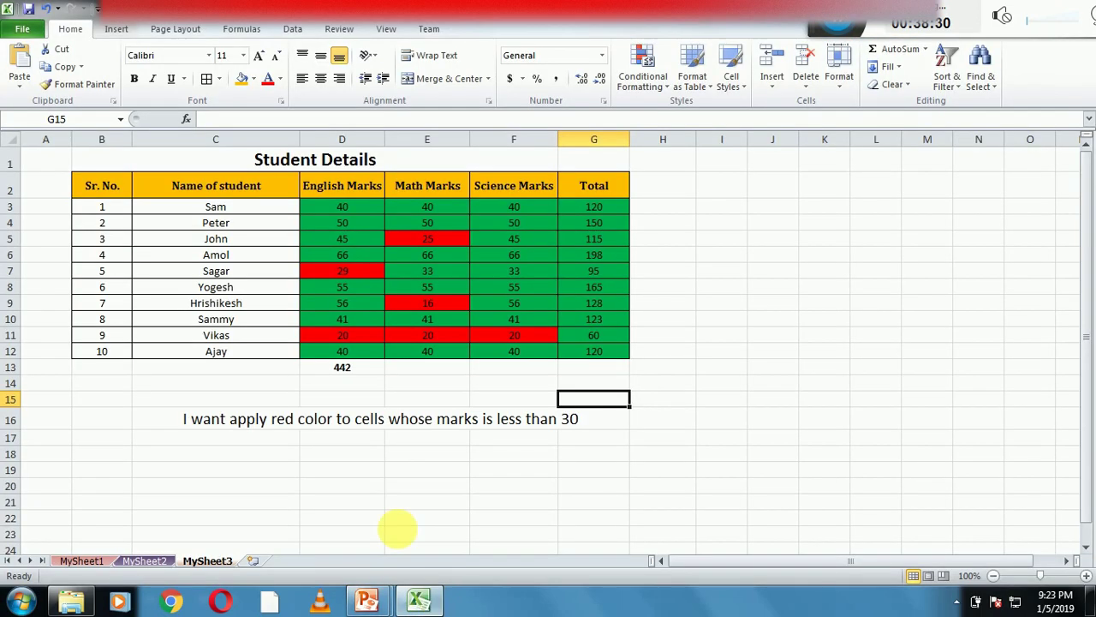
click(372, 421)
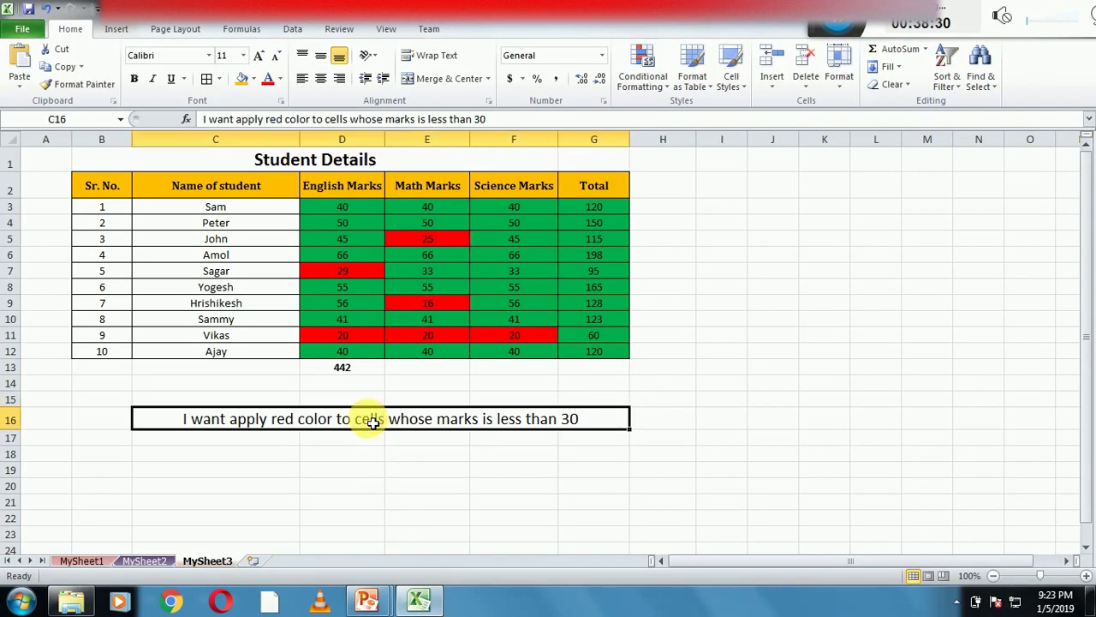
click(19, 194)
click(37, 209)
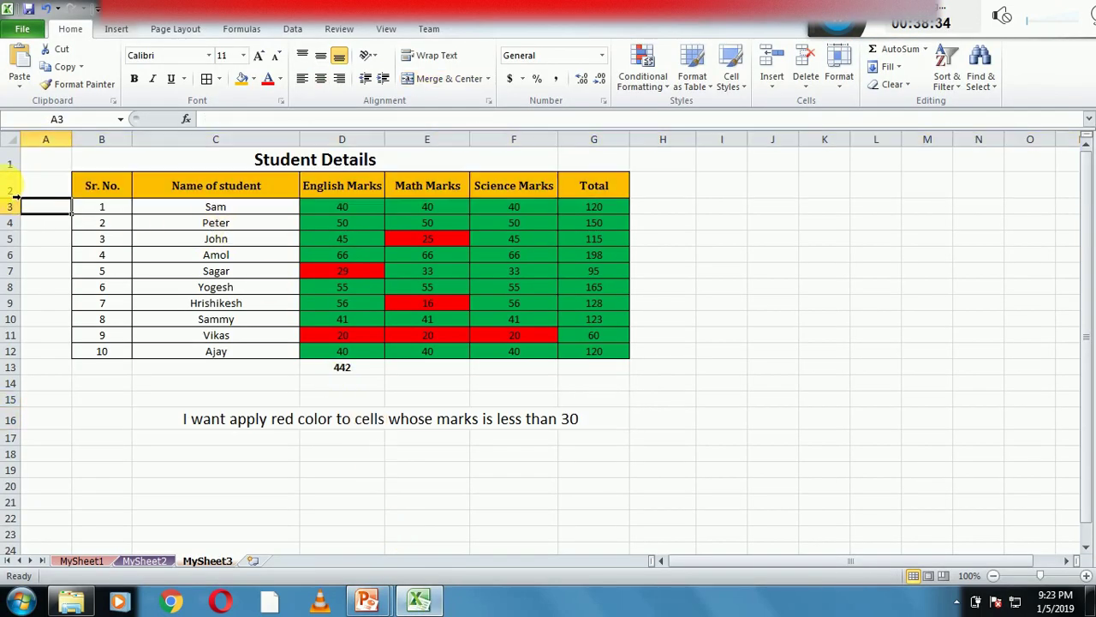
click(16, 196)
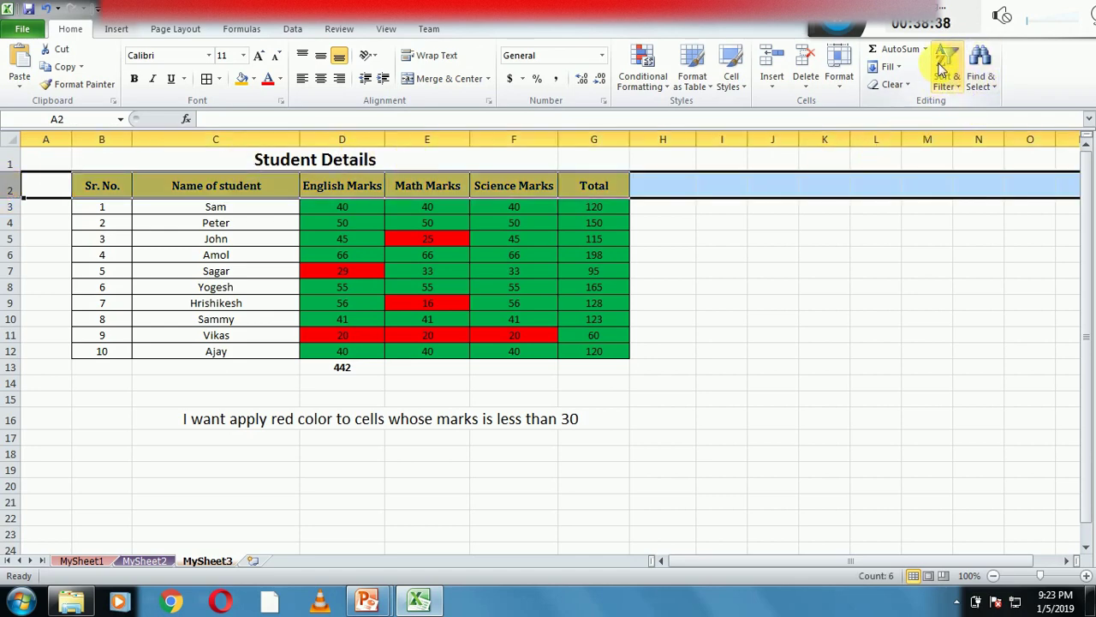
click(950, 86)
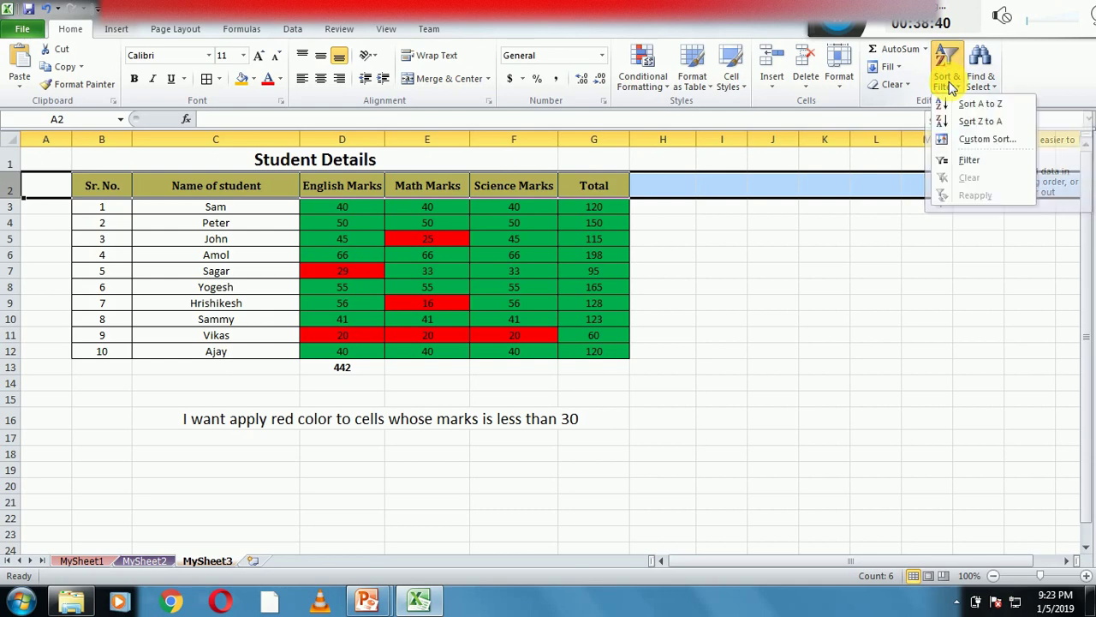
click(966, 163)
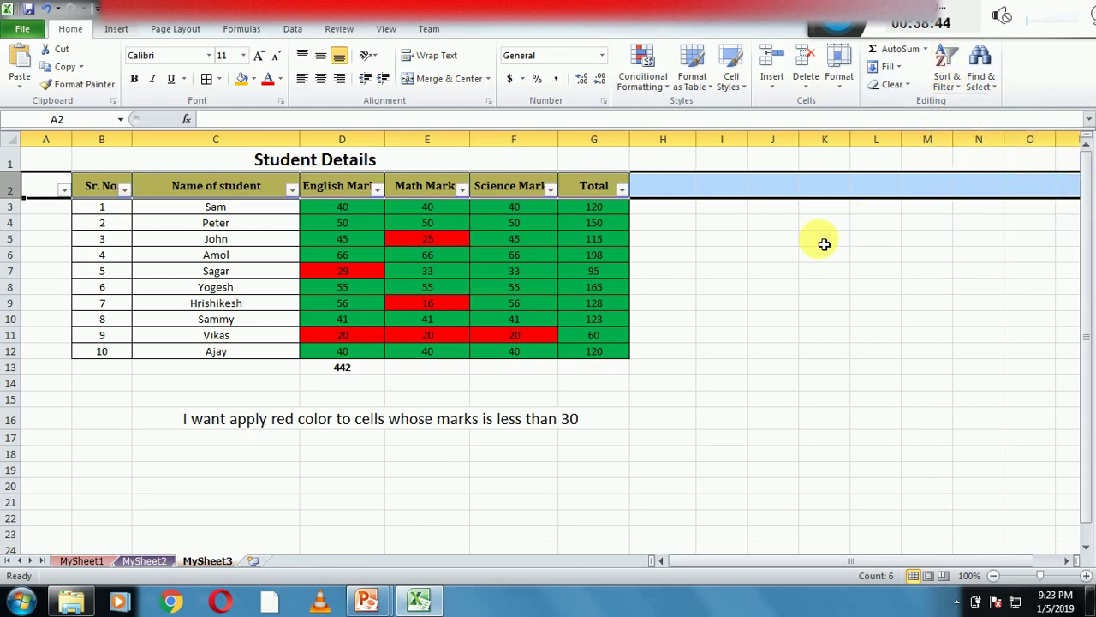
click(766, 253)
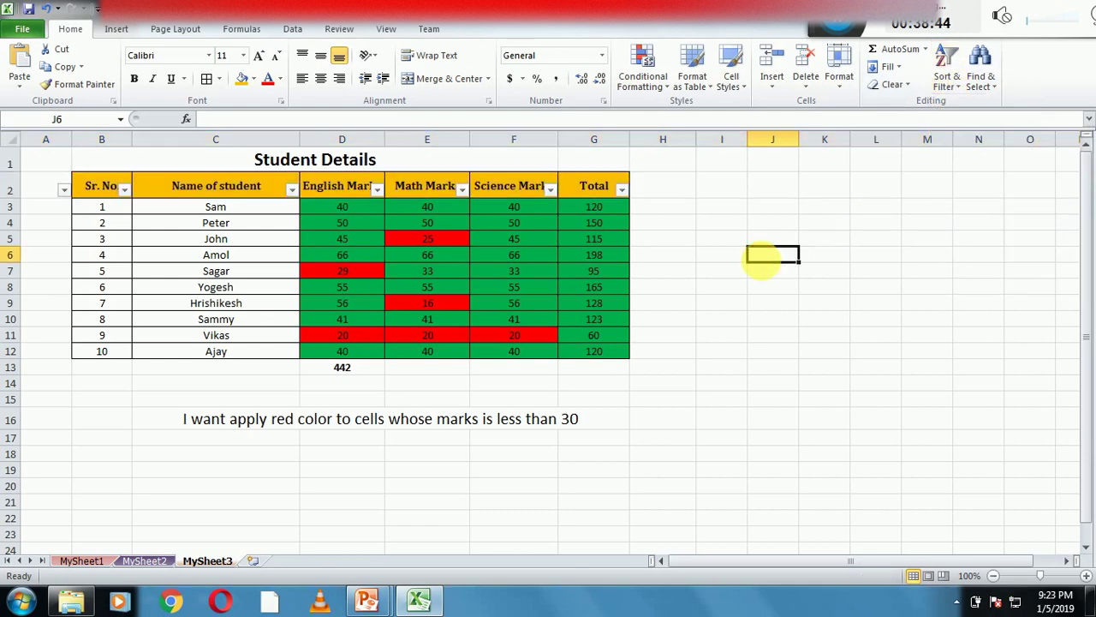
Step: Filter Sr. No to show only 1 (Sam), then re-check all serial numbers
click(125, 189)
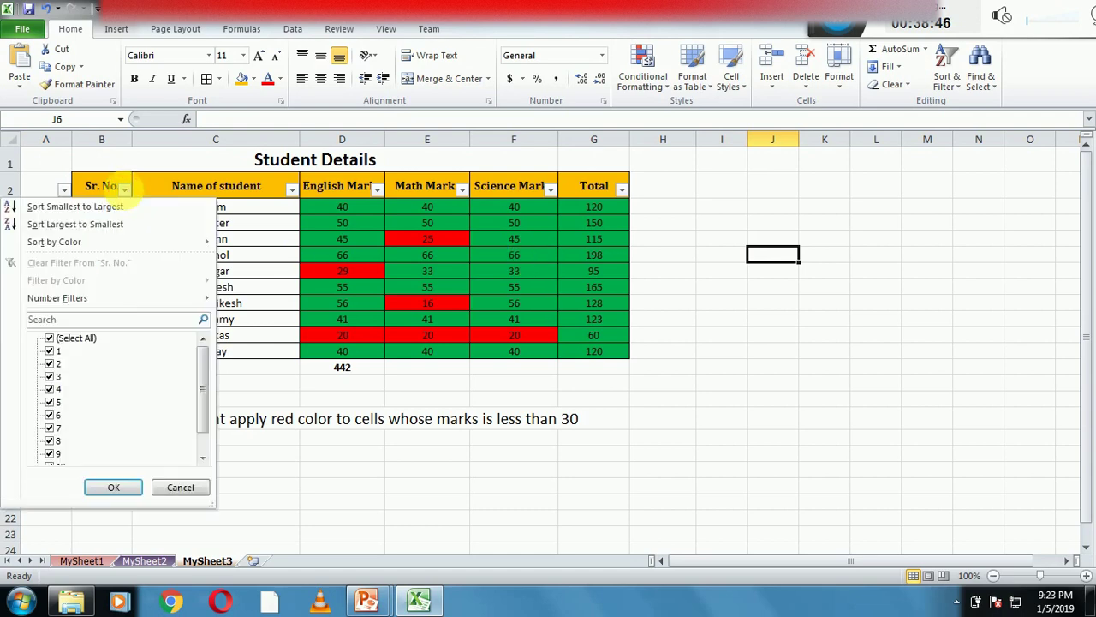
click(50, 339)
click(50, 352)
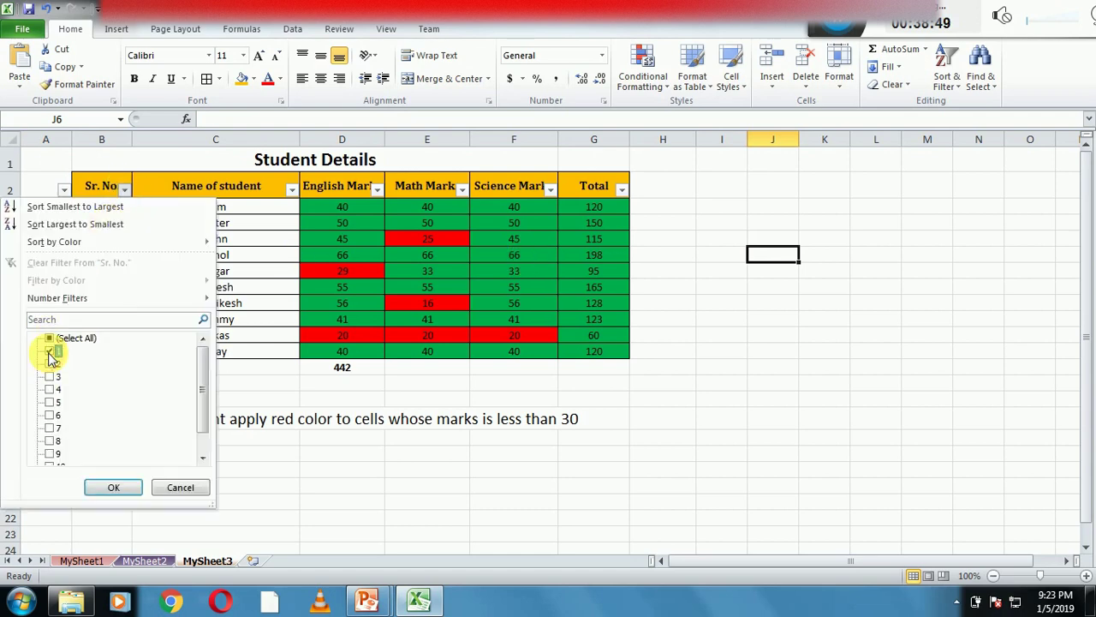
click(93, 486)
click(211, 377)
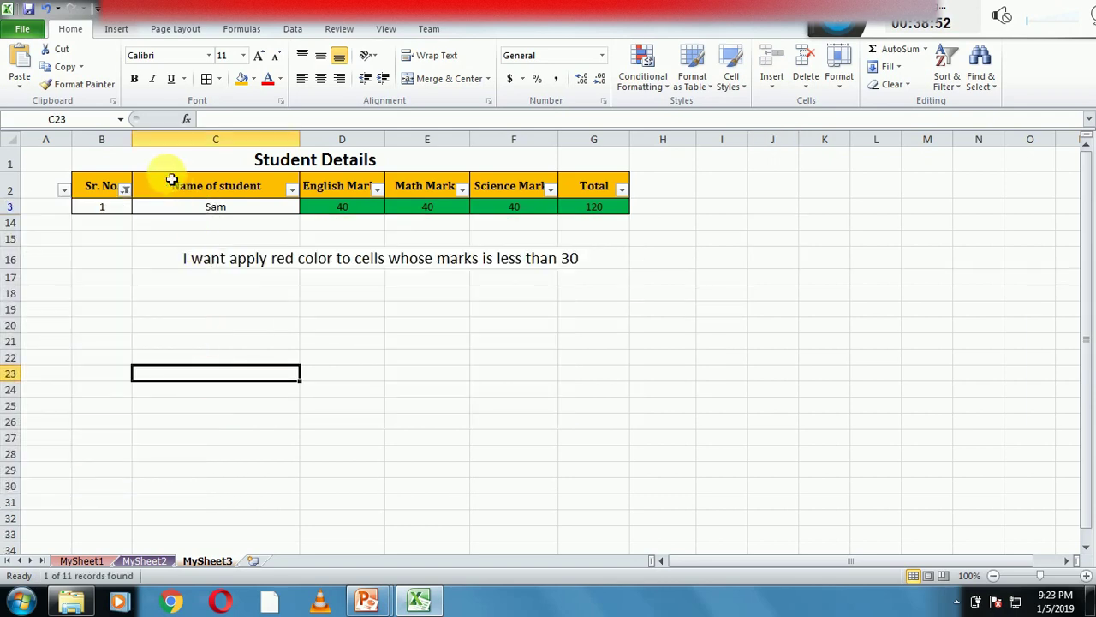
click(125, 189)
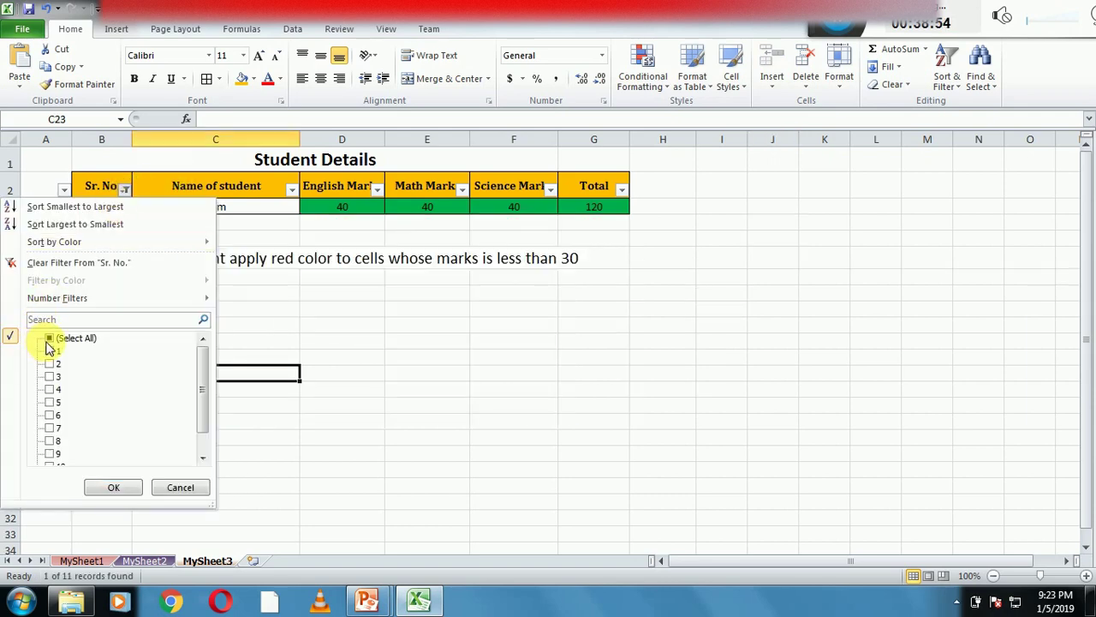
click(49, 339)
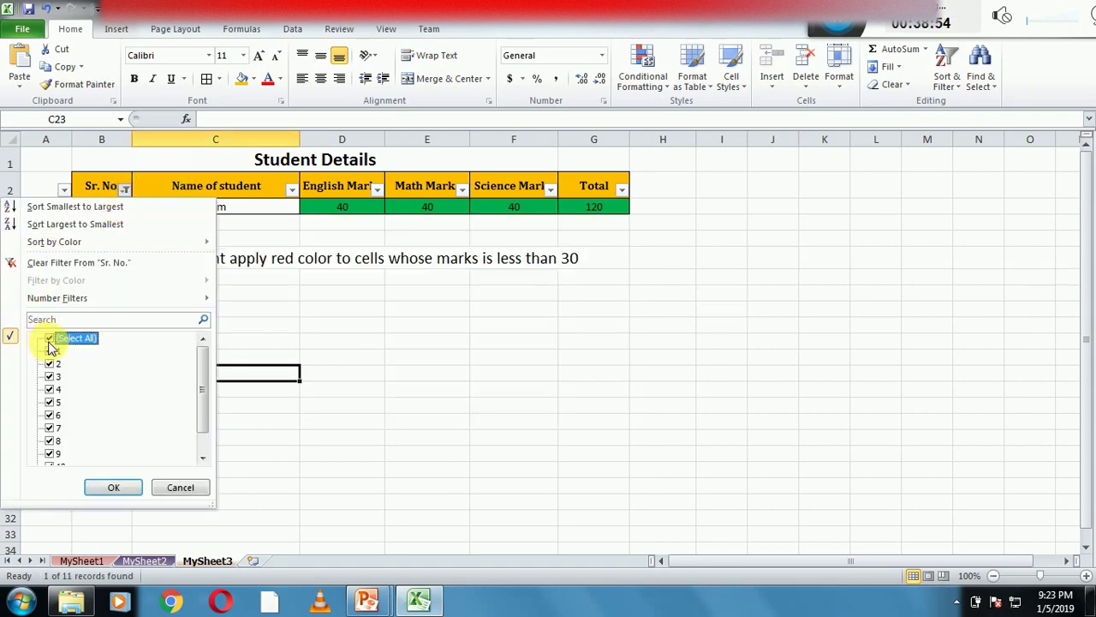
click(98, 487)
Step: Filter the Name of student column to show only Ajay
click(234, 307)
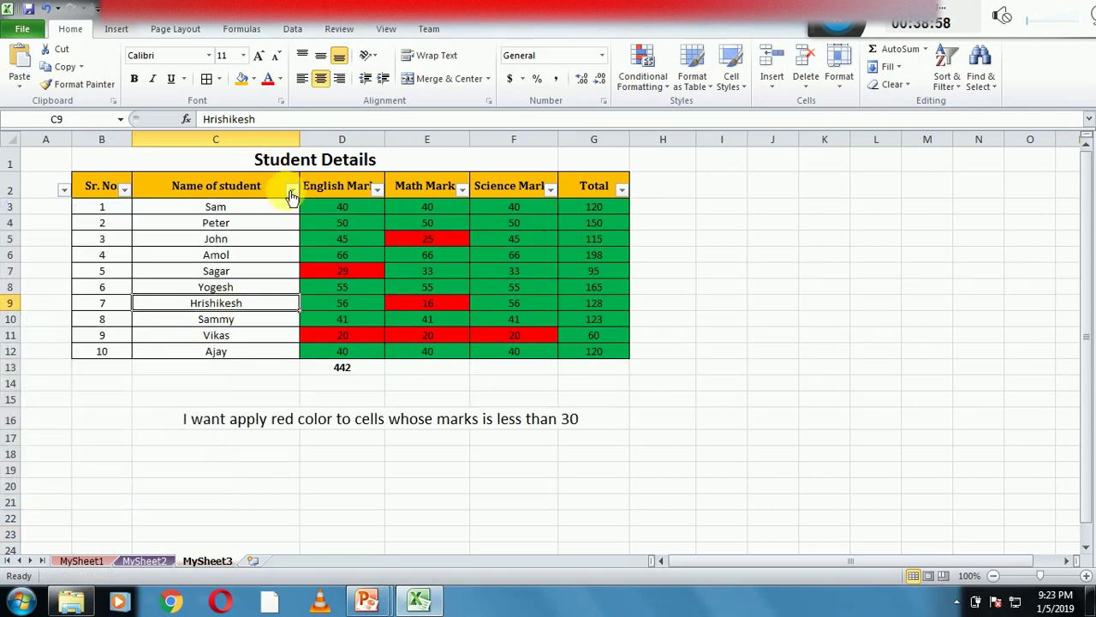
click(292, 189)
click(132, 339)
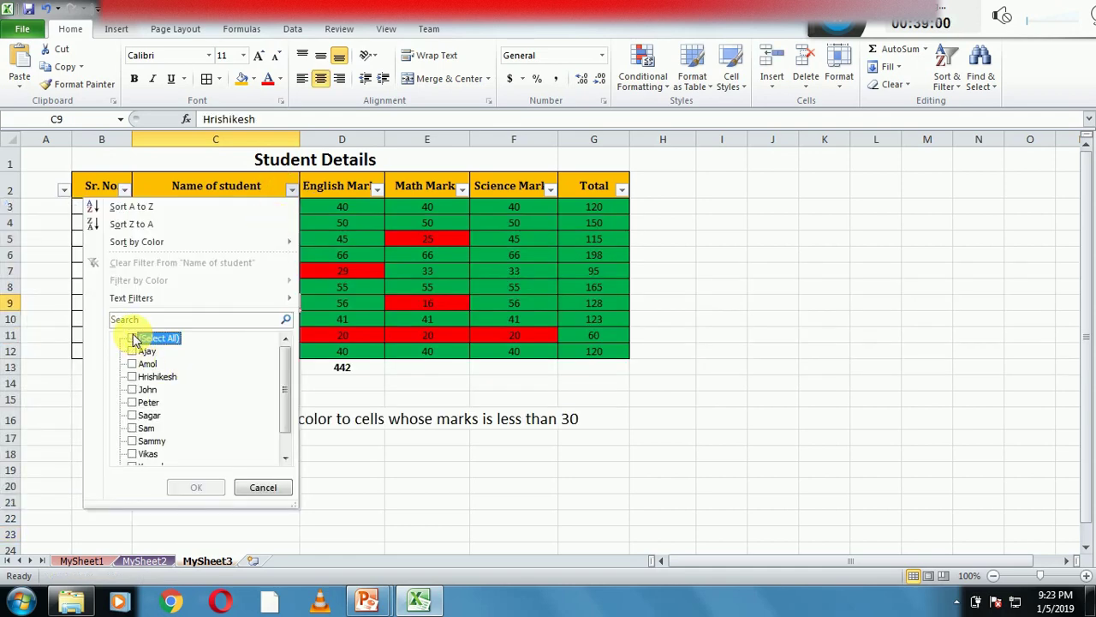
click(133, 352)
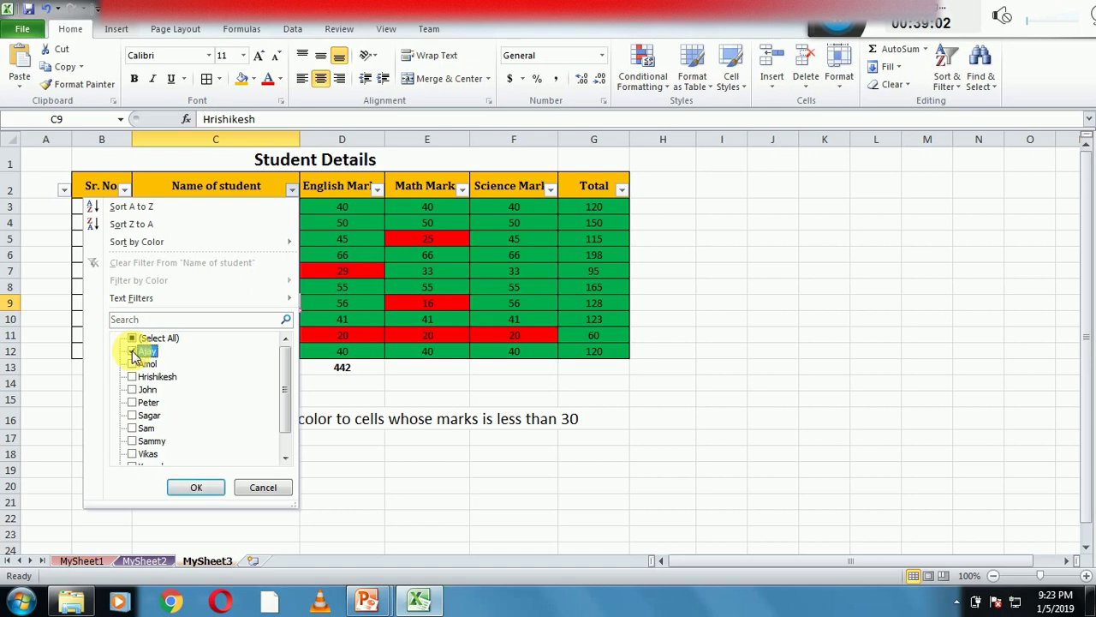
click(196, 487)
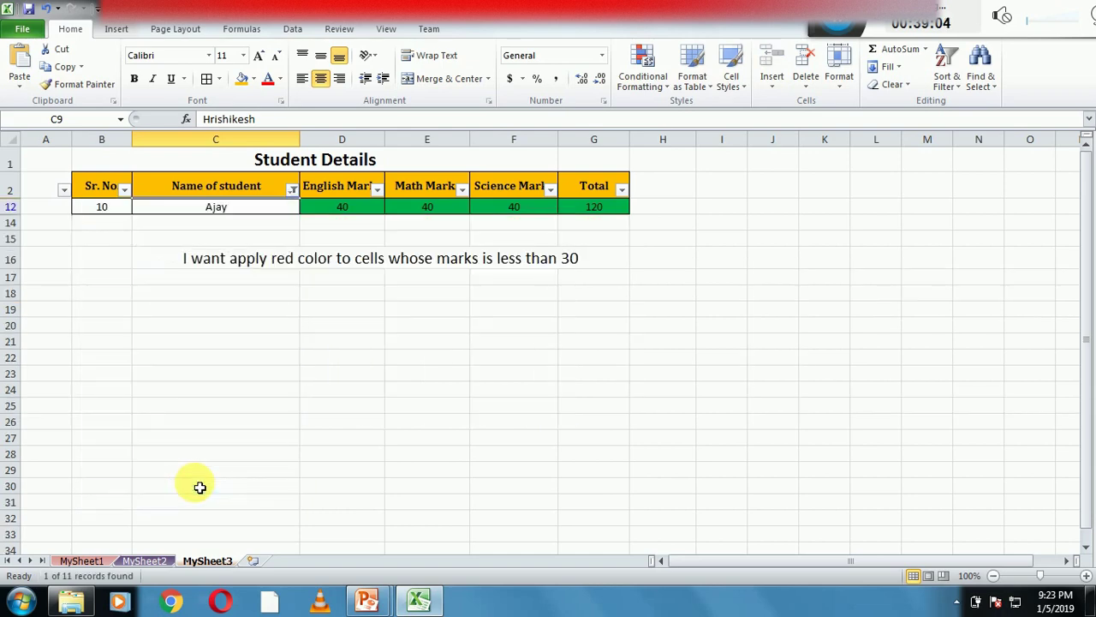
click(199, 487)
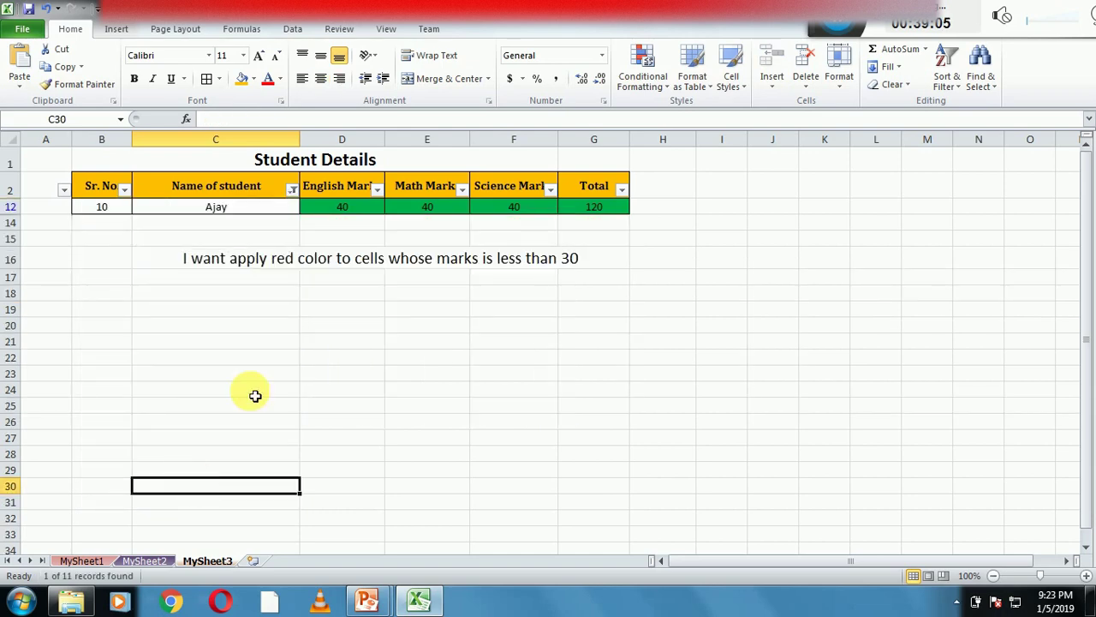
Step: Toggle Select All in the English Marks and Sr. No filters, closing both unchanged
click(377, 189)
click(219, 339)
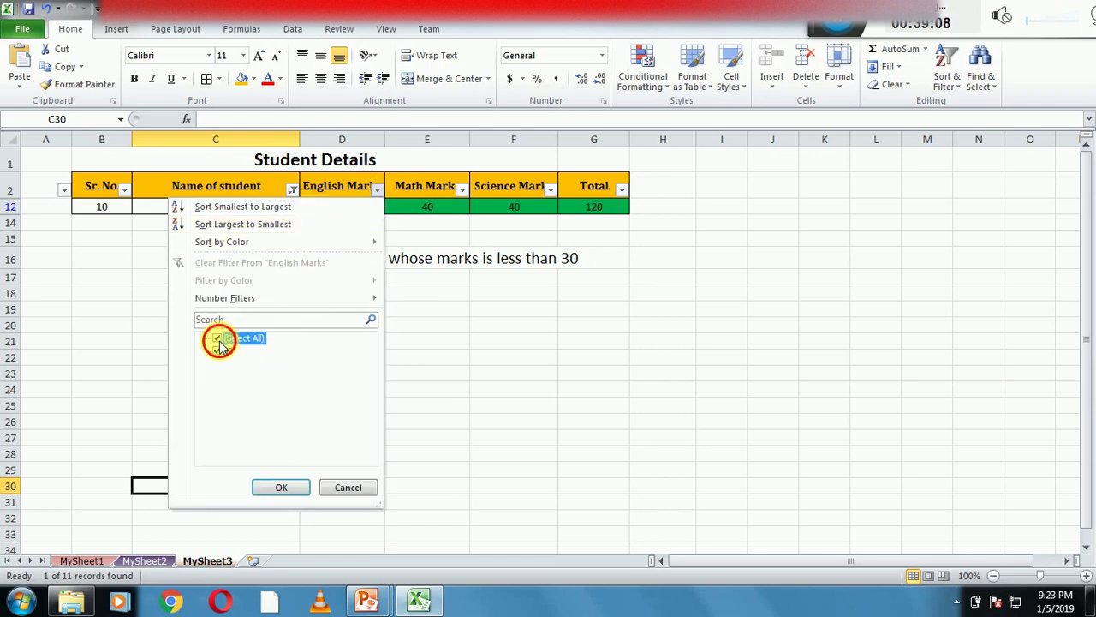
click(218, 339)
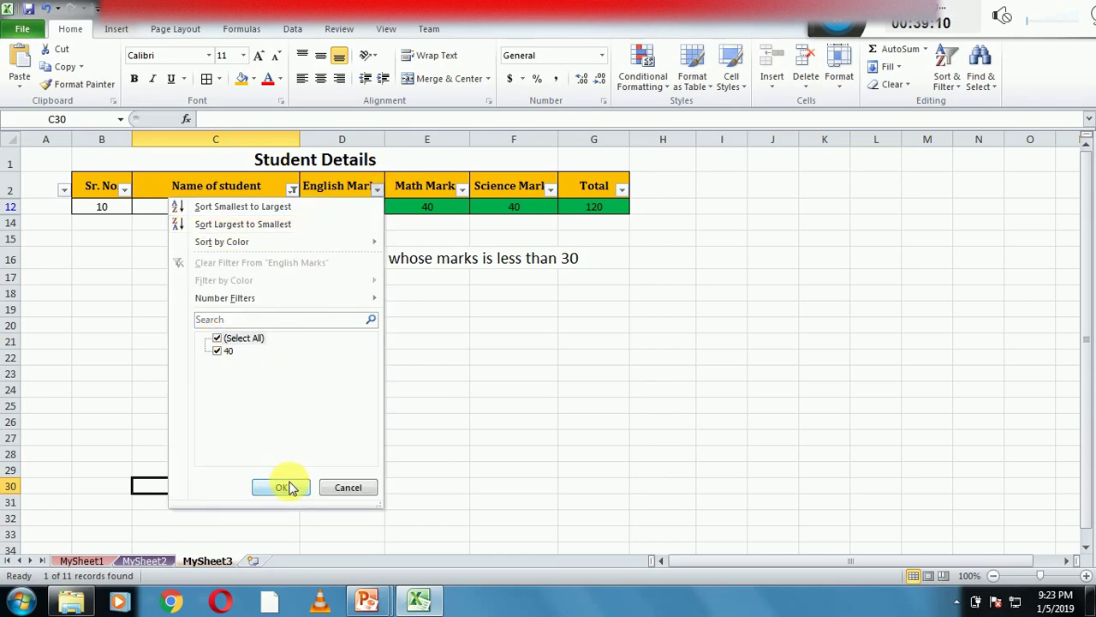
click(281, 486)
click(124, 189)
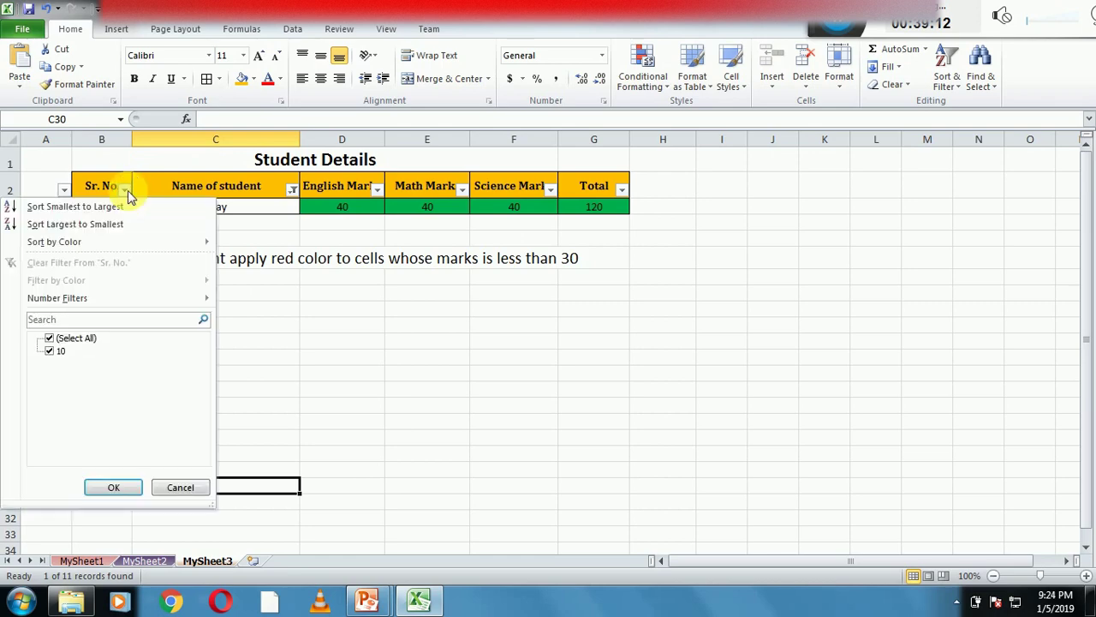
click(49, 340)
click(49, 341)
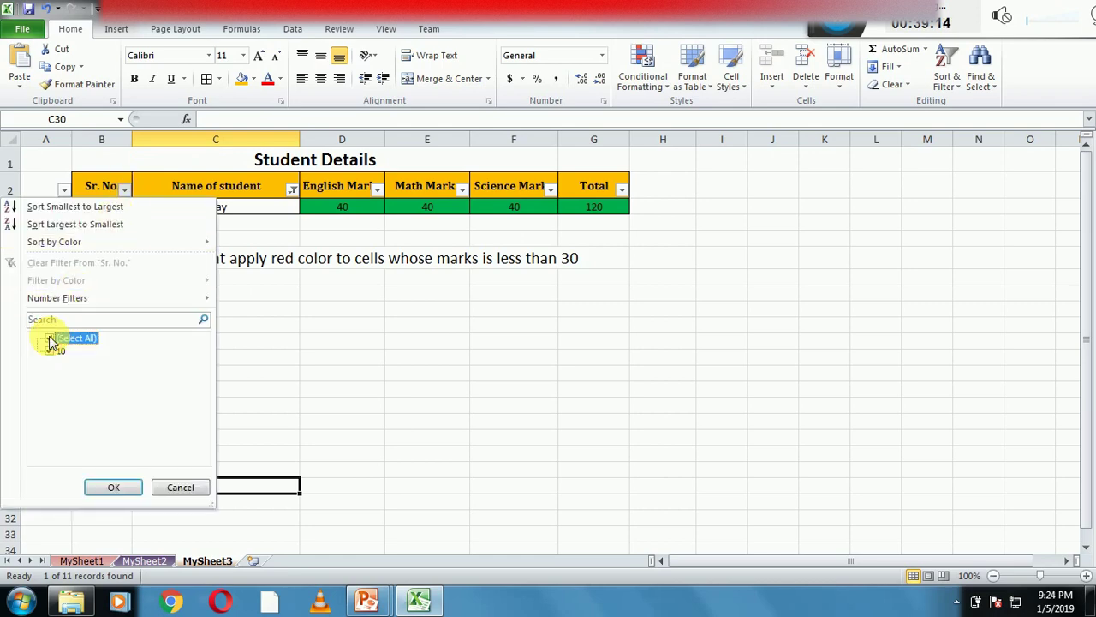
click(49, 340)
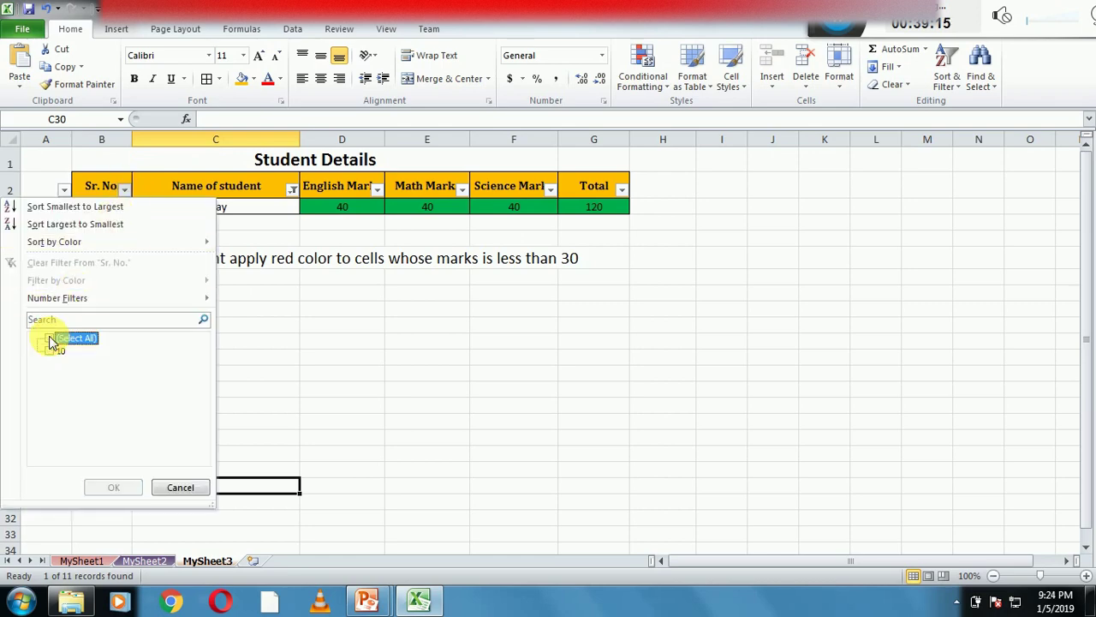
click(173, 486)
click(273, 276)
Step: Cancel the Sr. No filter again and undo the Ajay name filter with Ctrl+Z
click(115, 208)
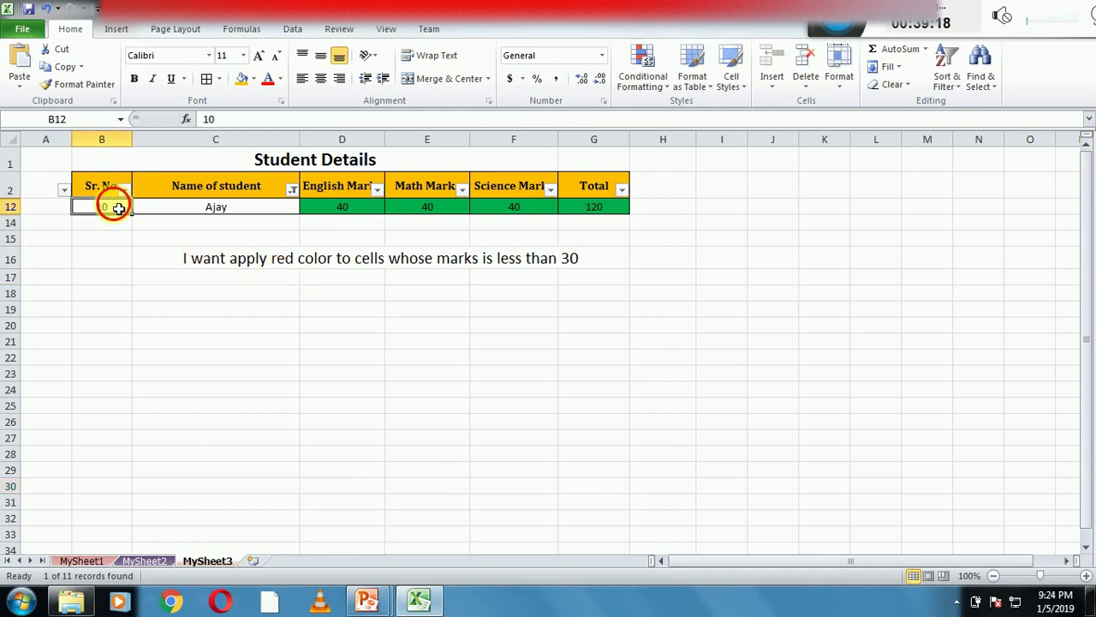
click(124, 189)
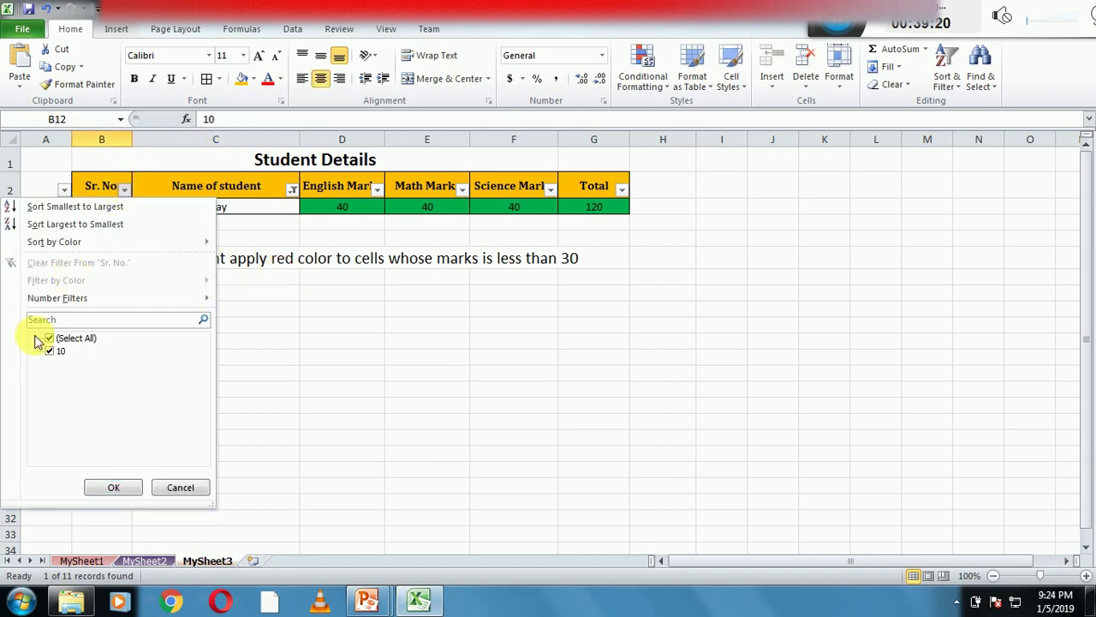
click(48, 341)
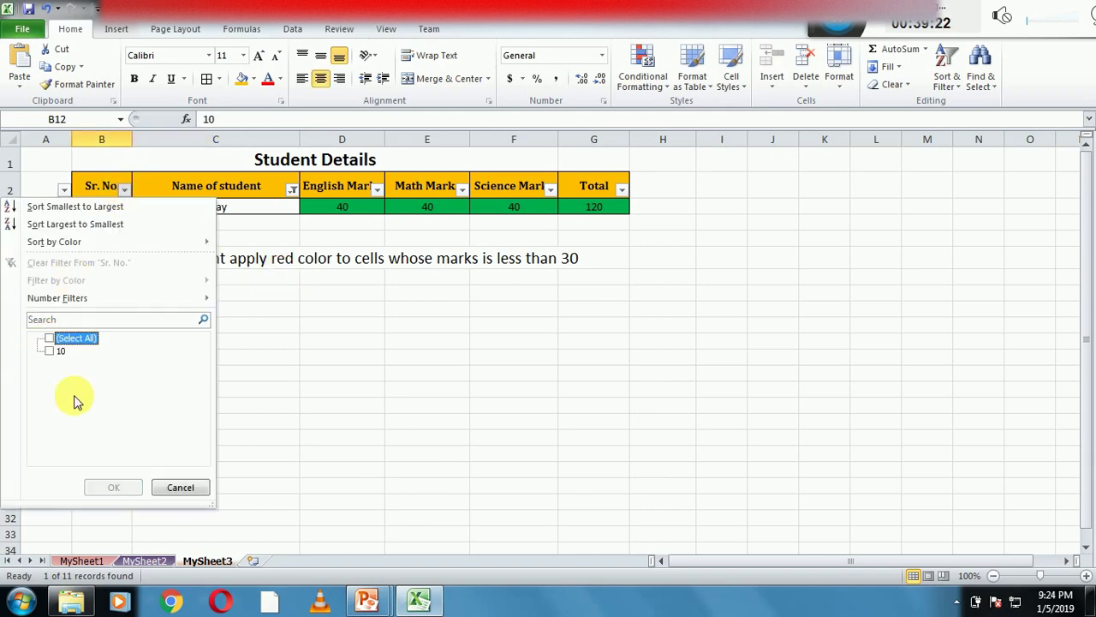
click(180, 488)
click(453, 348)
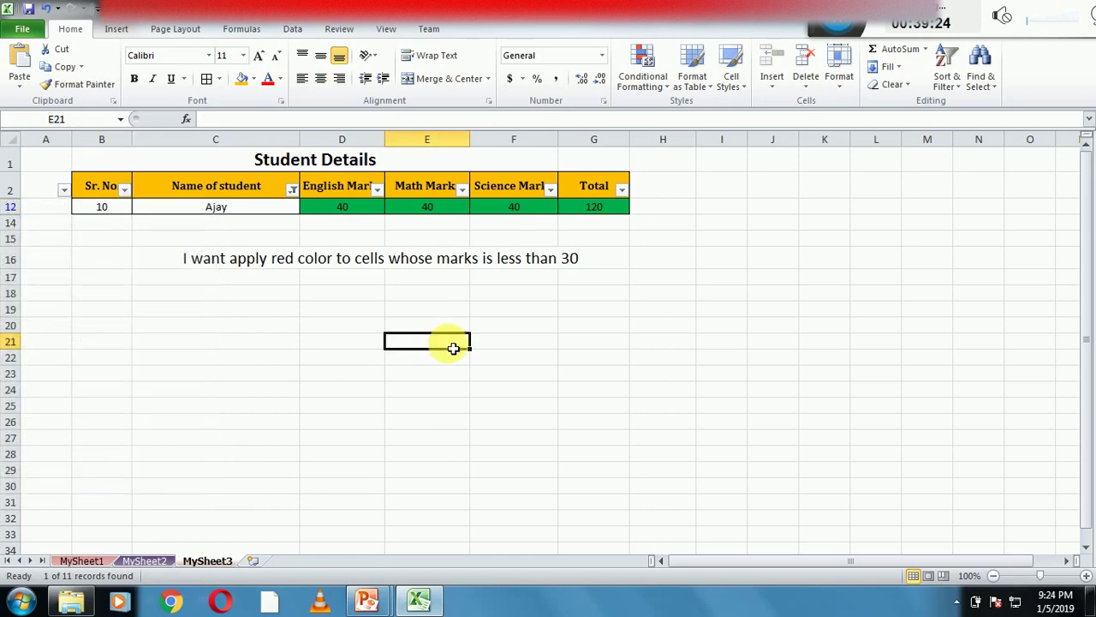
key(ctrl+z)
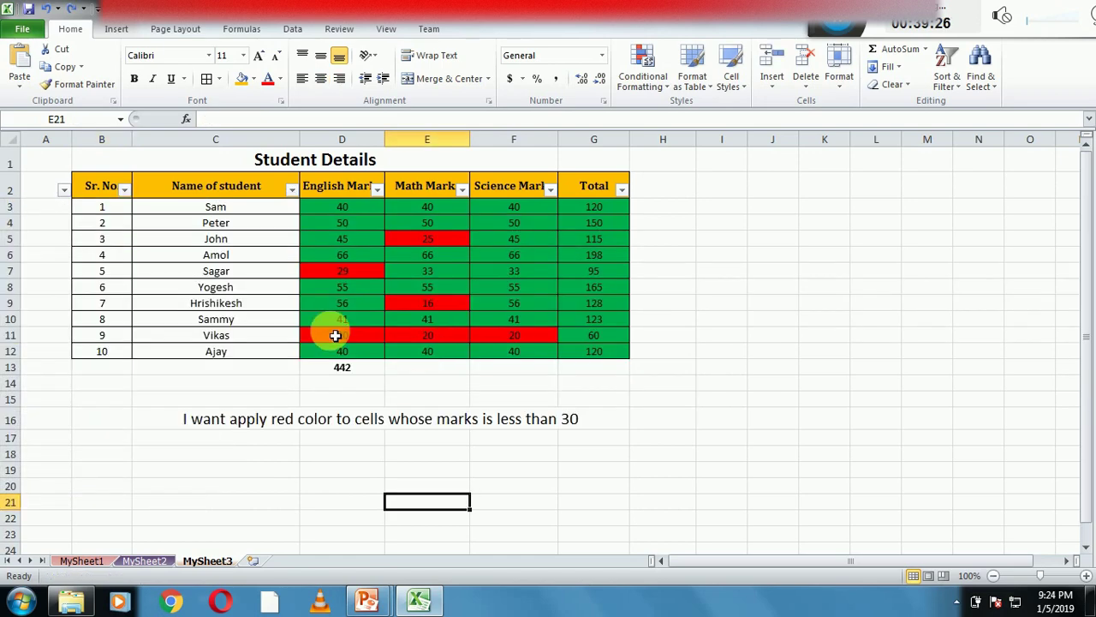
Step: Filter the Name of student column to Ajay, Hrishikesh, John and Sagar
click(276, 286)
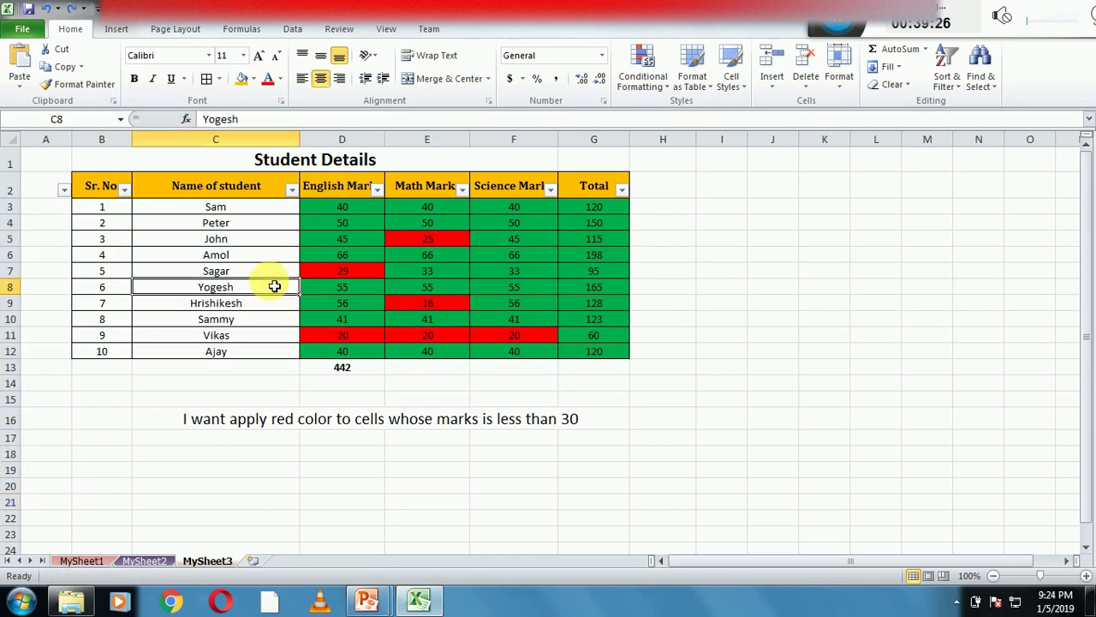
click(292, 189)
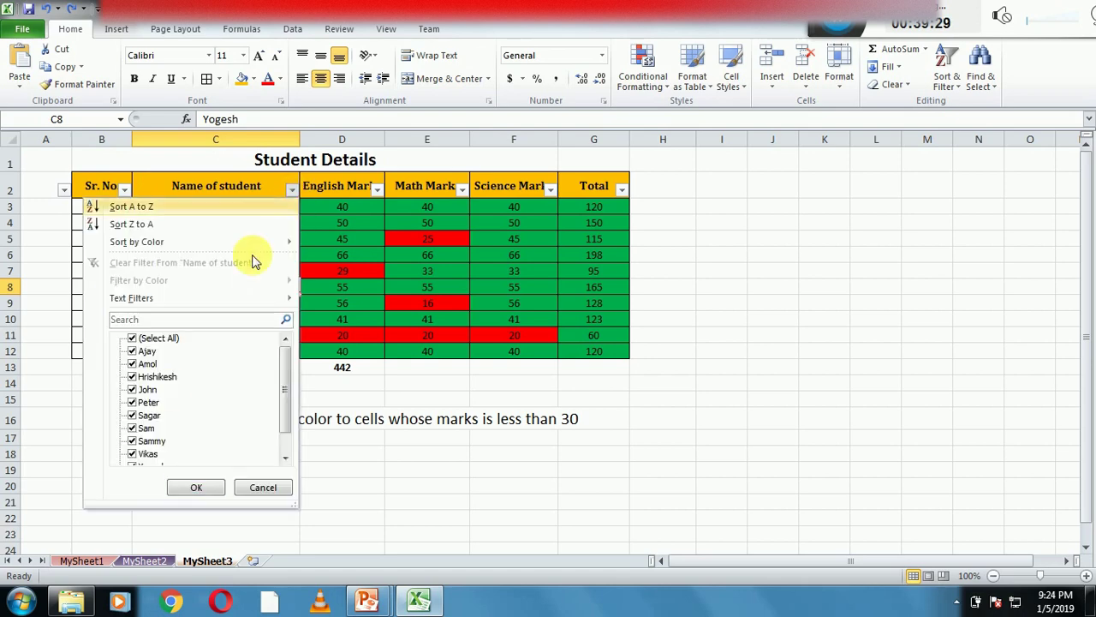
click(134, 339)
click(134, 351)
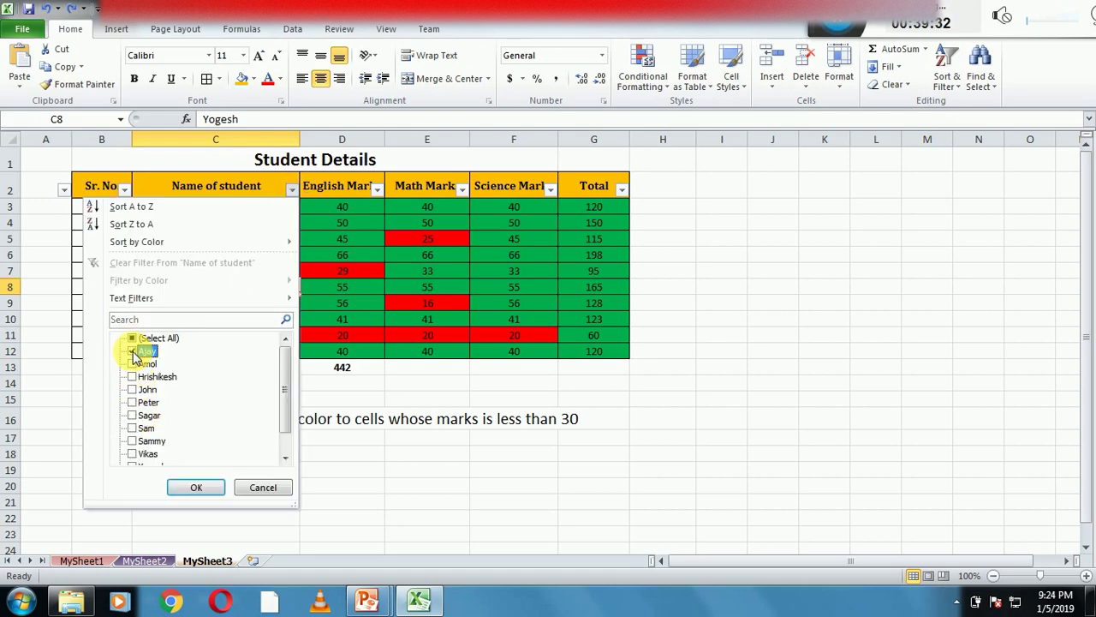
click(134, 376)
click(133, 390)
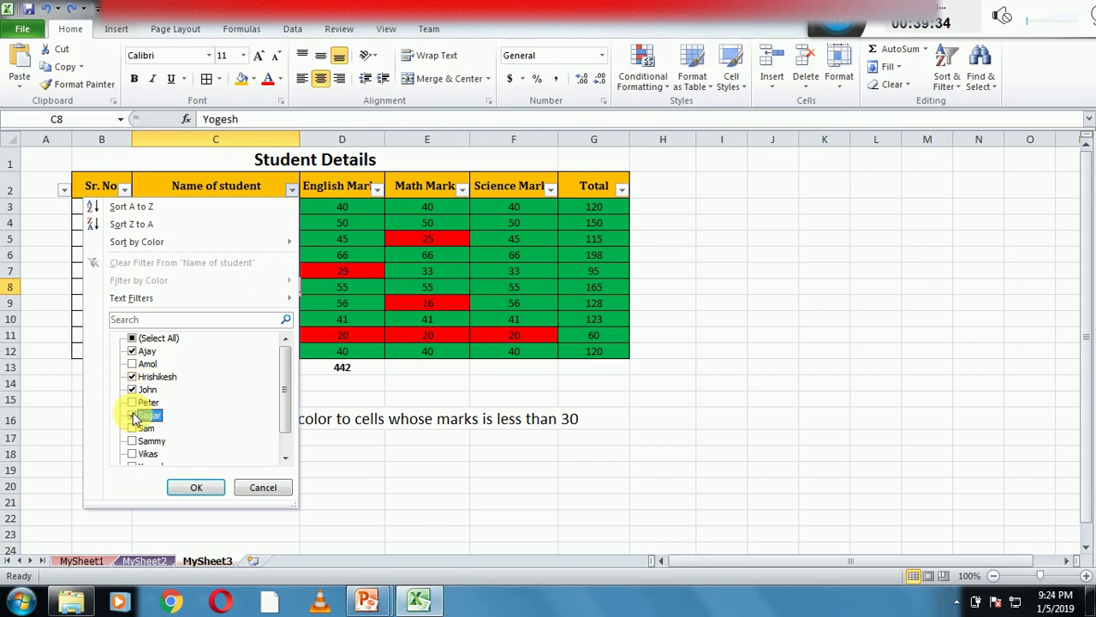
click(133, 415)
click(192, 493)
Step: Select the four filtered names, then undo with Ctrl+Z to restore all ten rows
click(337, 358)
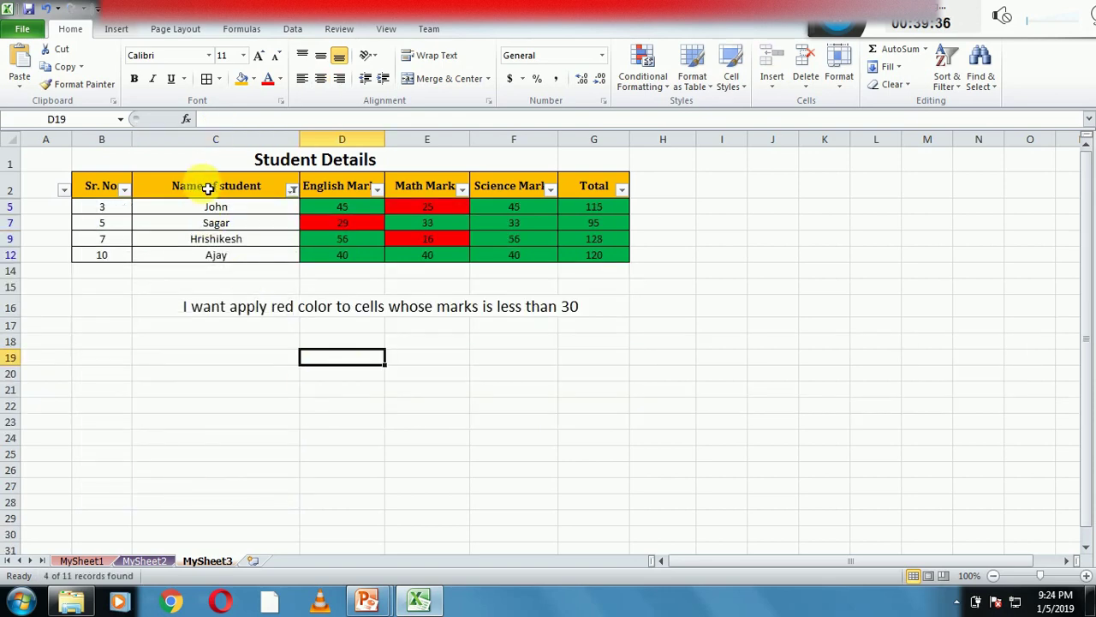
click(213, 209)
drag(213, 209, 221, 255)
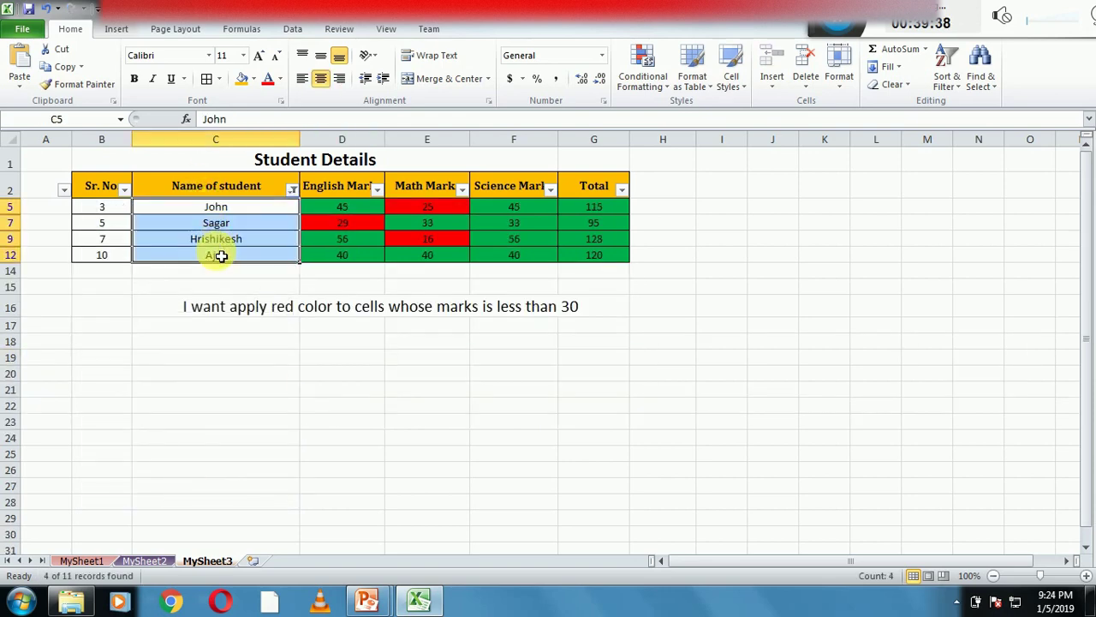
click(208, 286)
key(ctrl+z)
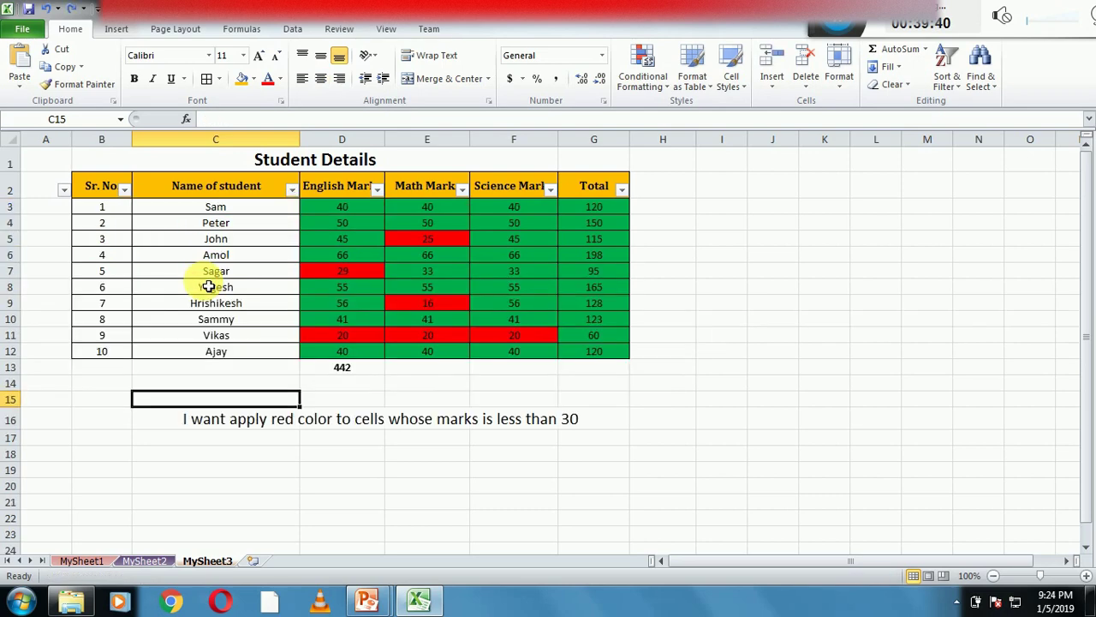
Step: Switch to the PowerPoint slide listing topics through sorting data
click(210, 301)
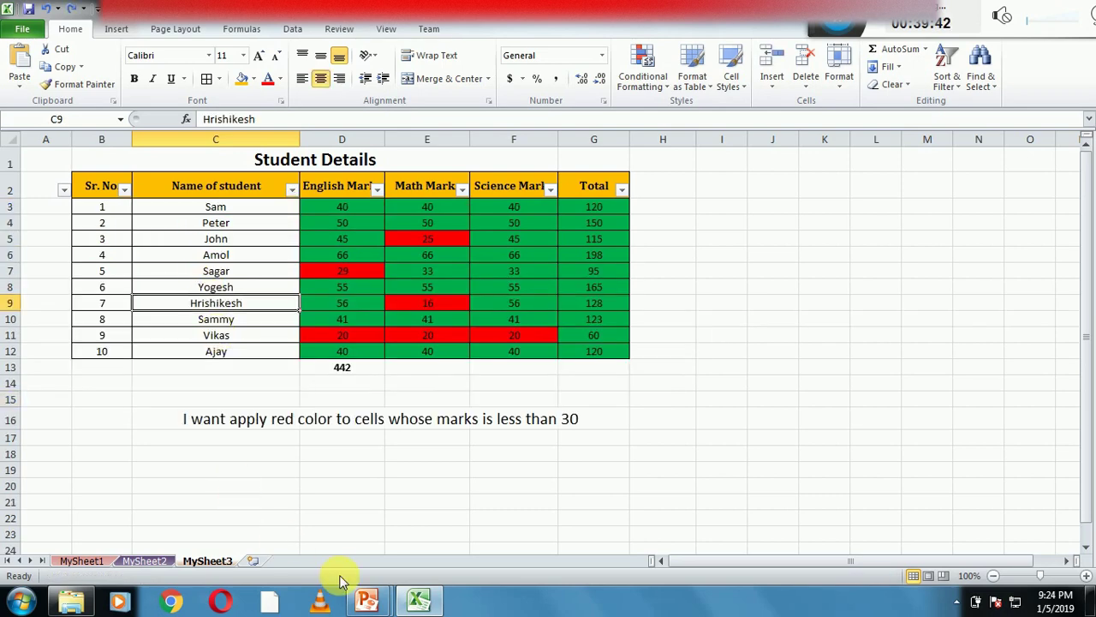
mouse_move(364, 604)
click(416, 543)
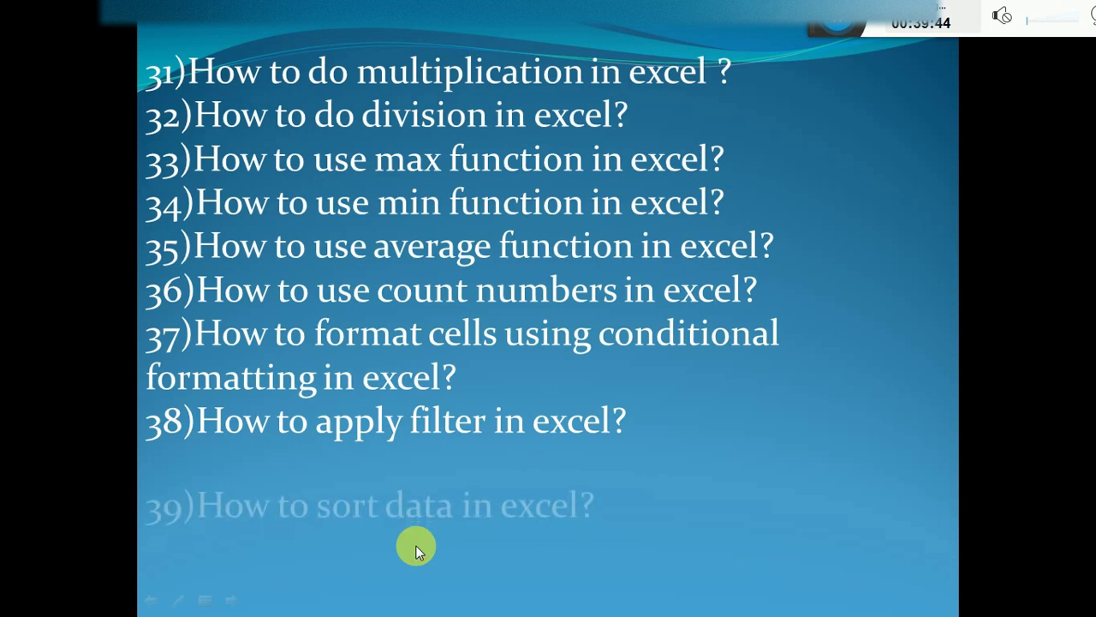
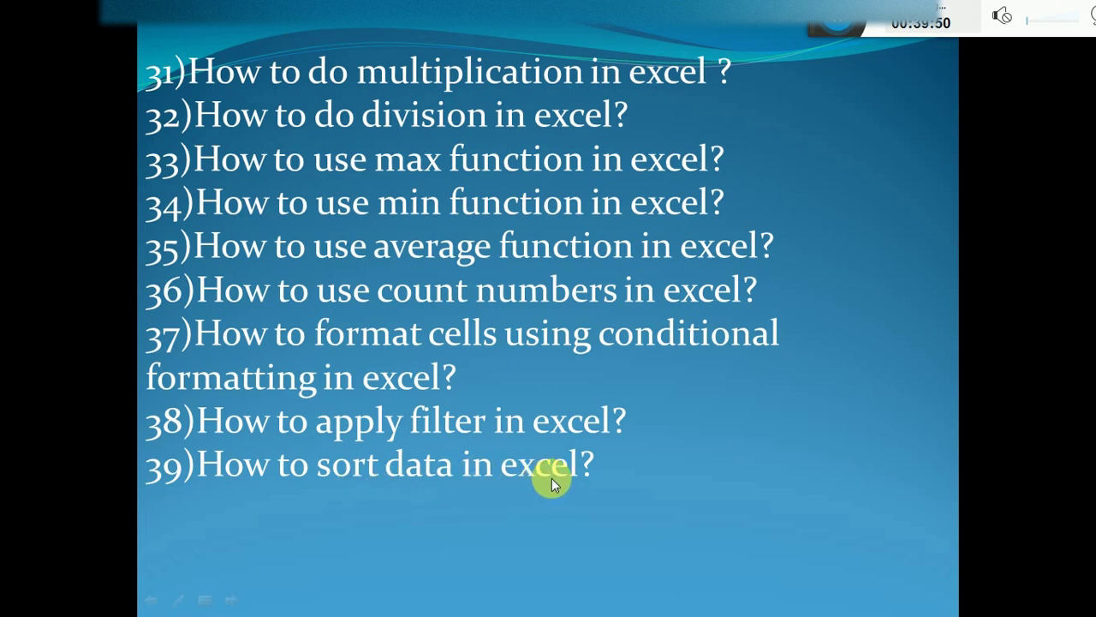
Step: Switch to the Excel workbook and select the student name column C
key(super)
click(407, 605)
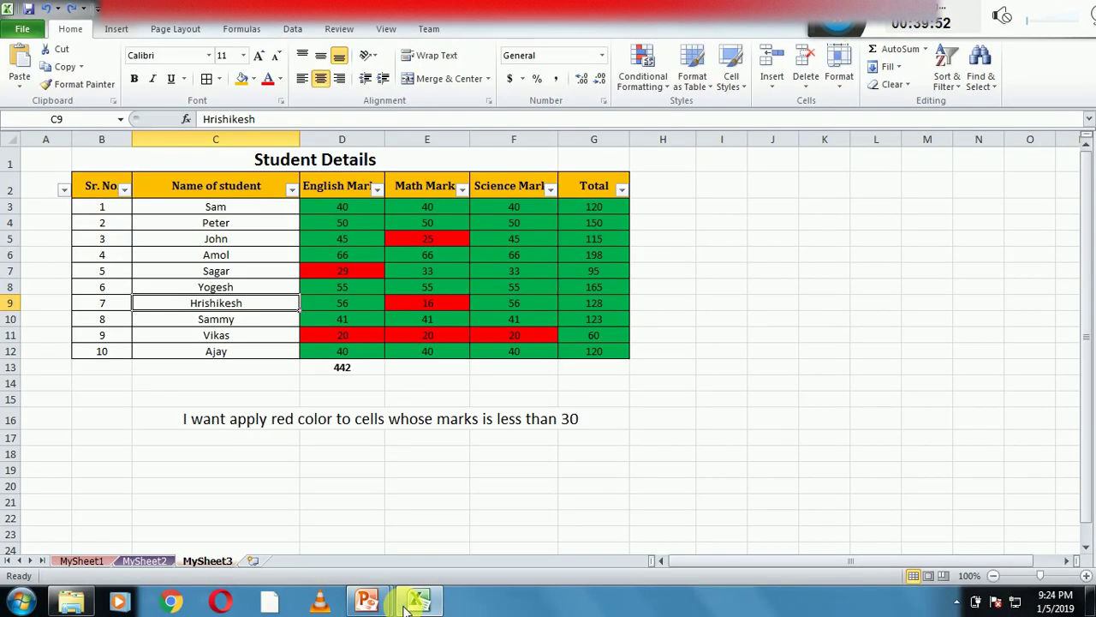
click(208, 212)
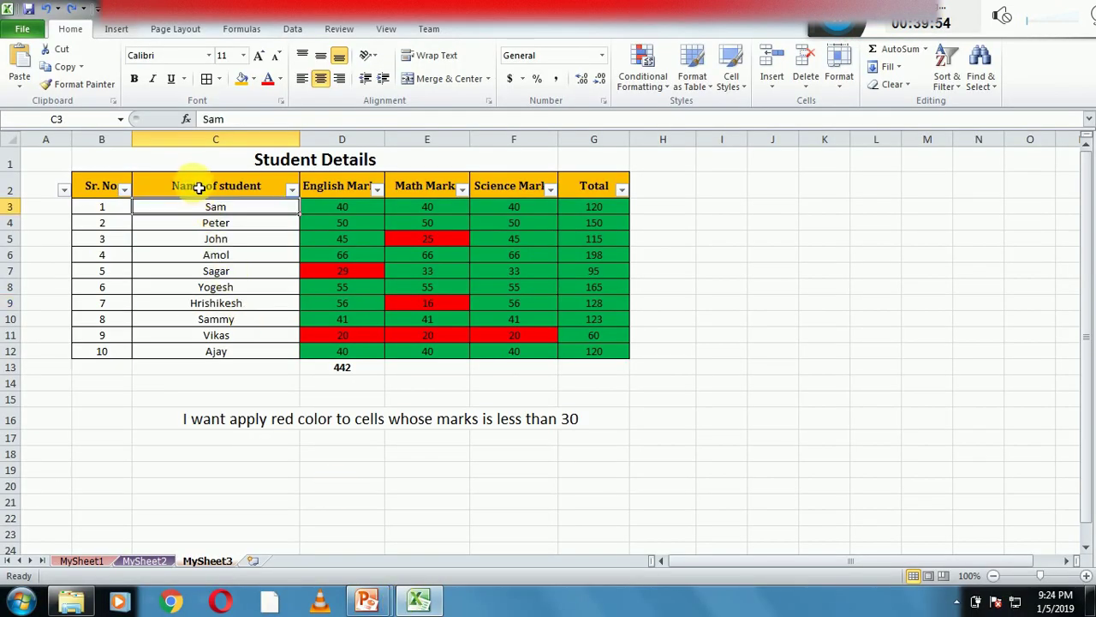
click(198, 186)
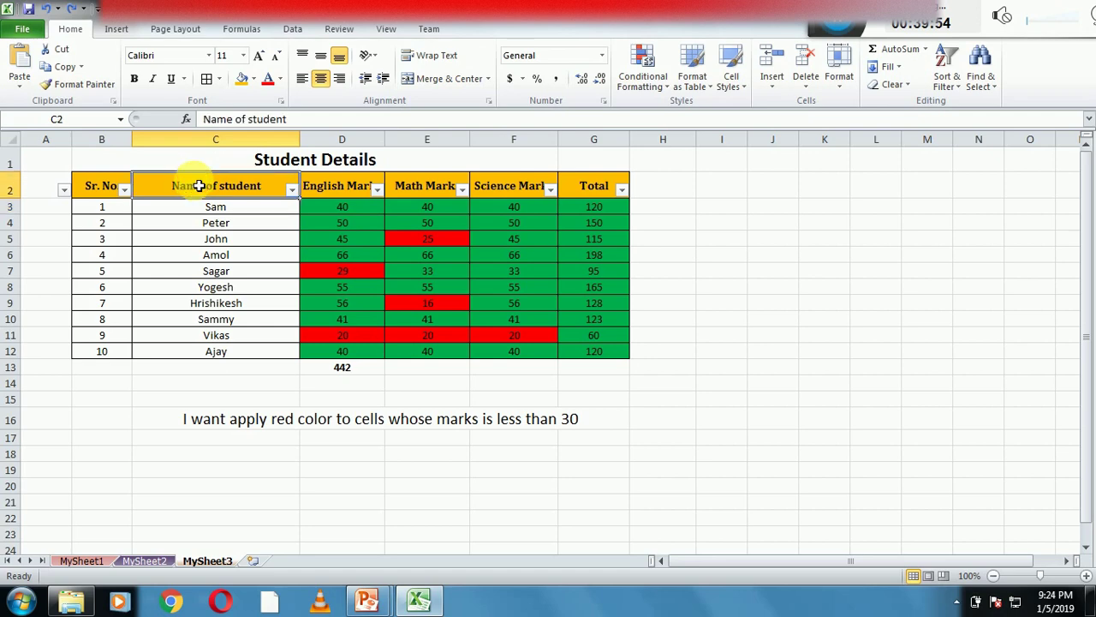
click(210, 142)
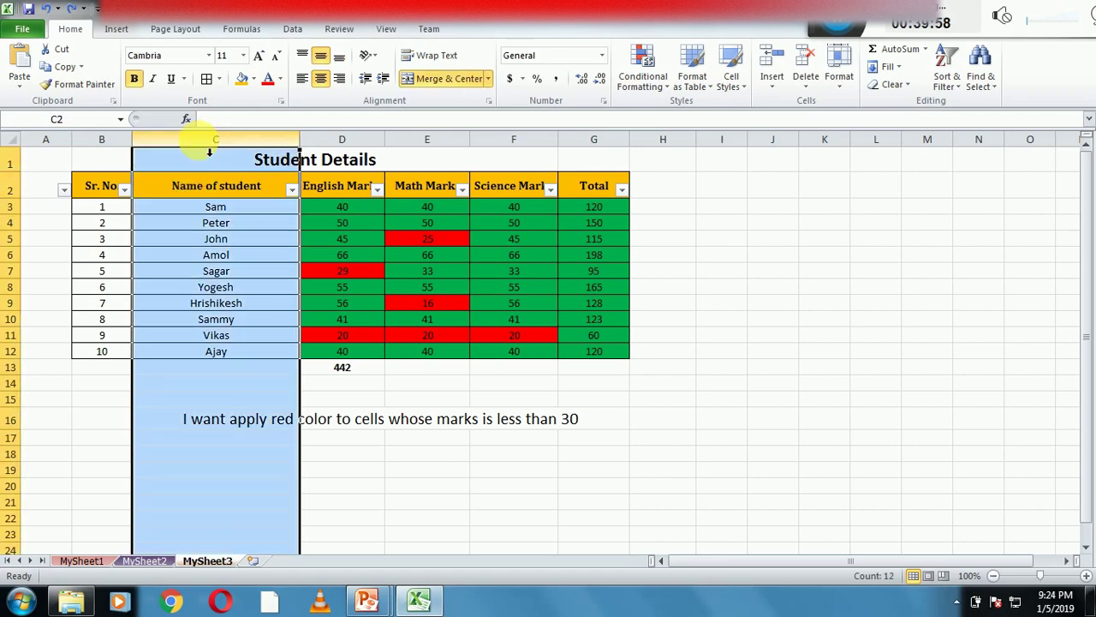
Step: Try sorting column C A to Z on the selection only, then dismiss the merged-cells error
click(951, 86)
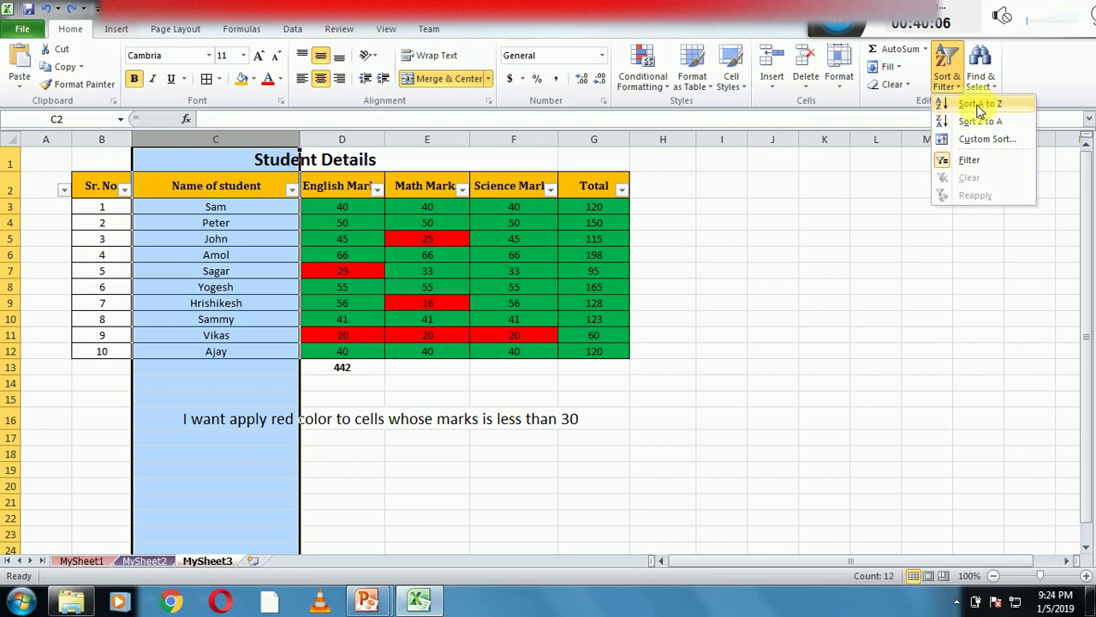
click(981, 104)
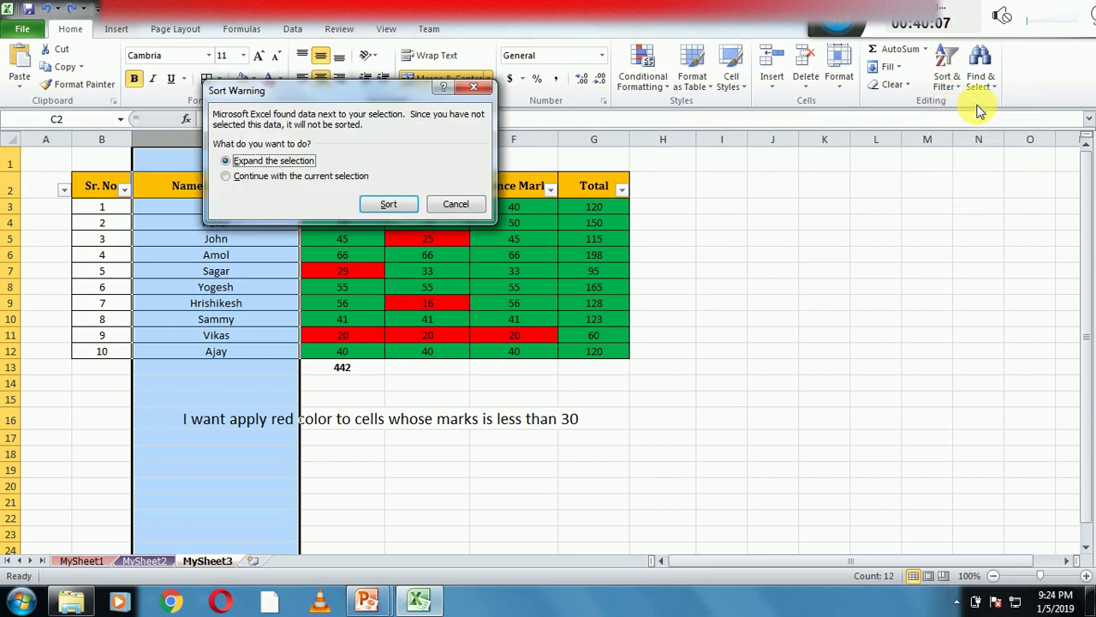
click(353, 180)
click(385, 206)
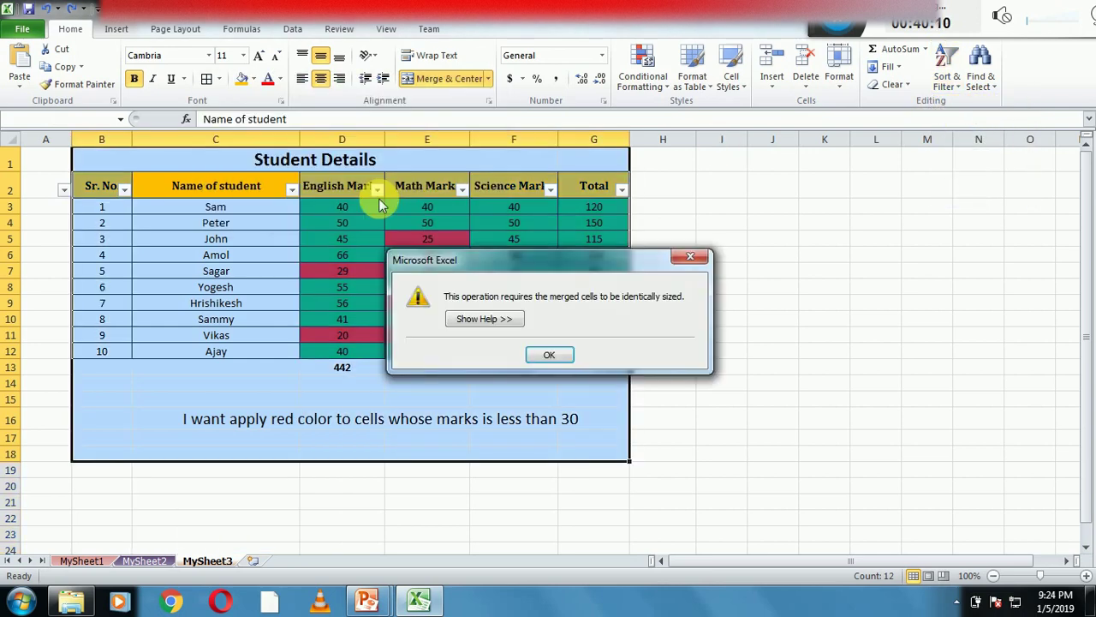
click(551, 356)
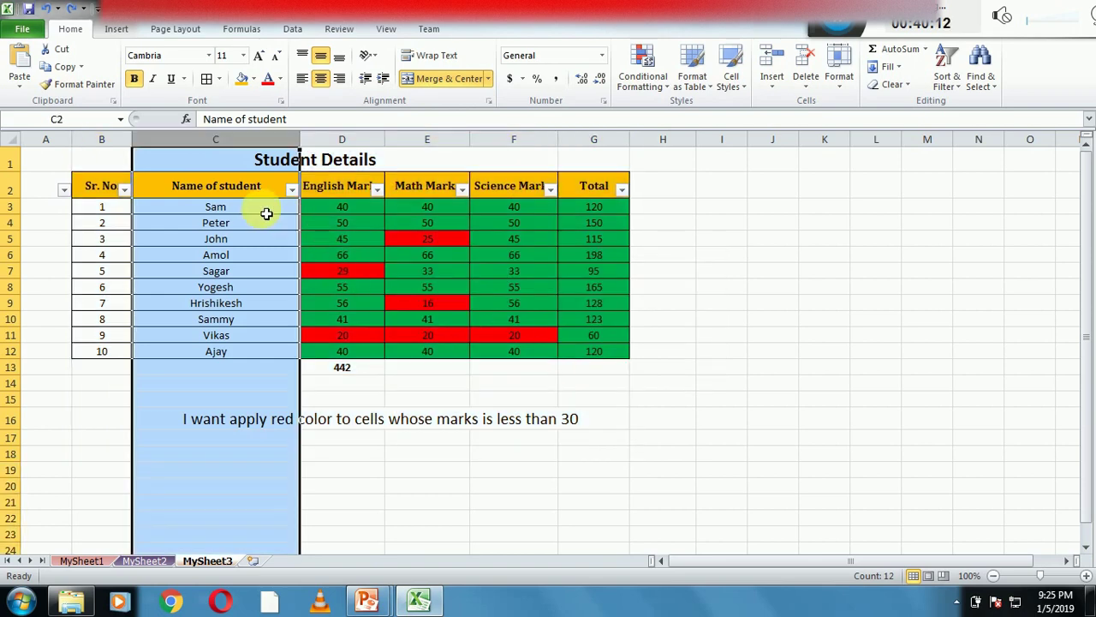
Step: Select the Student Details table B2:G12 and bring up the sort options
click(215, 225)
drag(109, 186, 464, 322)
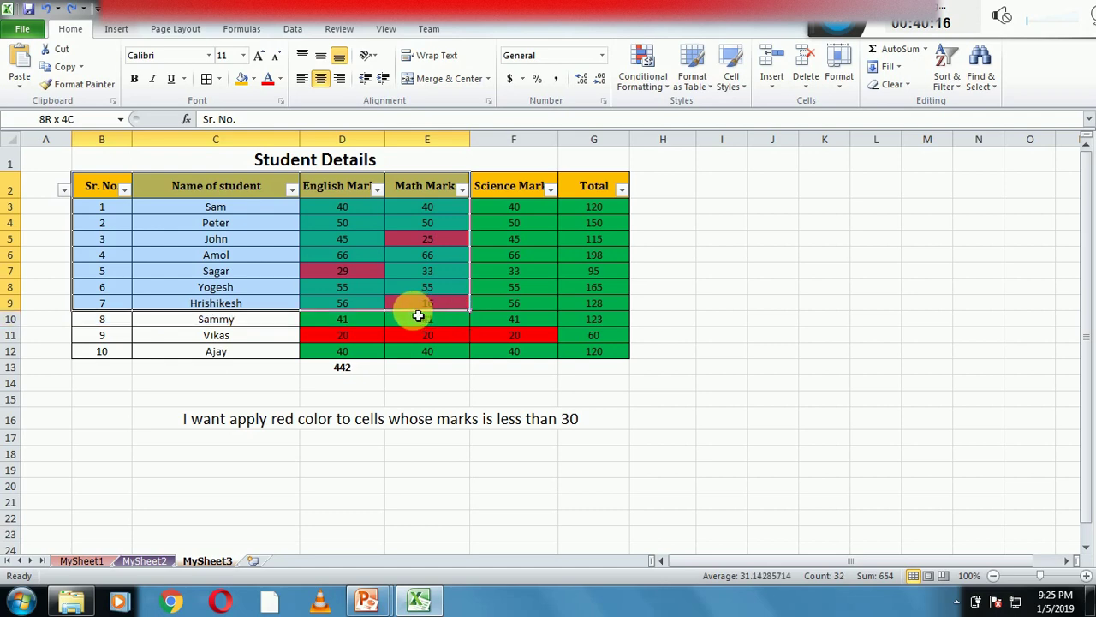
drag(464, 322, 605, 362)
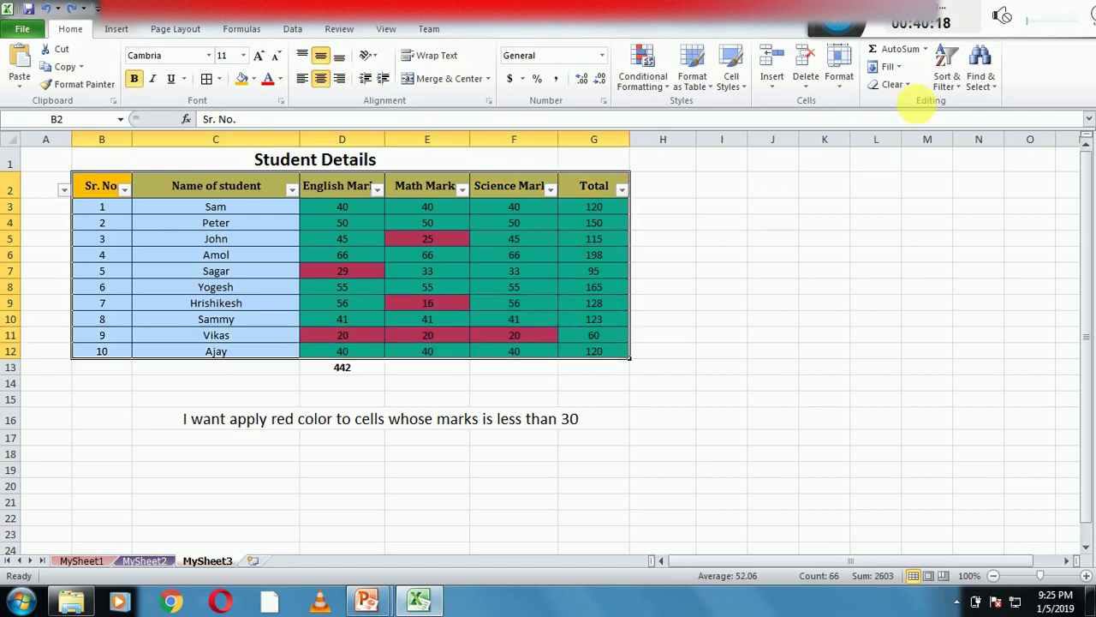
click(945, 79)
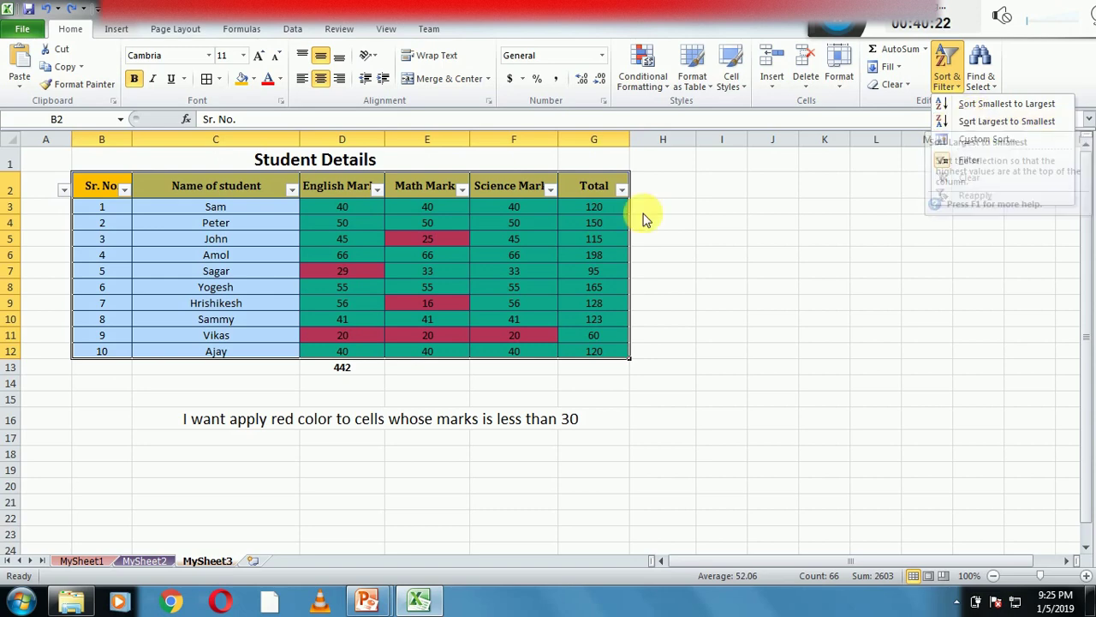
Step: Sort the student rows by name A to Z from C3:C12, expanding to whole rows
click(196, 211)
click(196, 213)
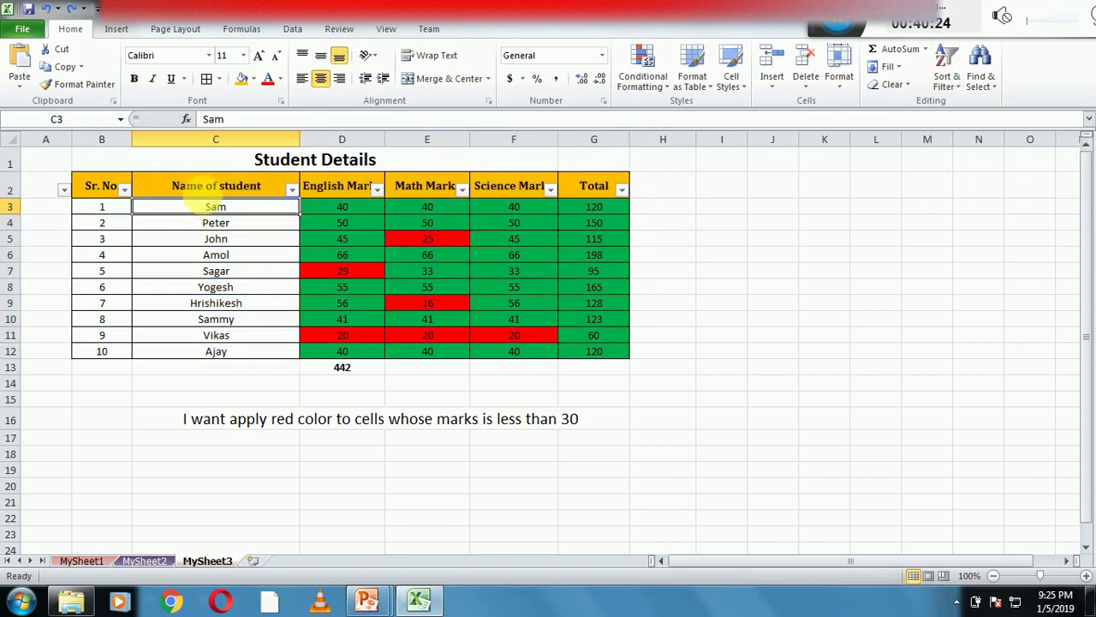
key(shift+Down)
key(shift+Down)
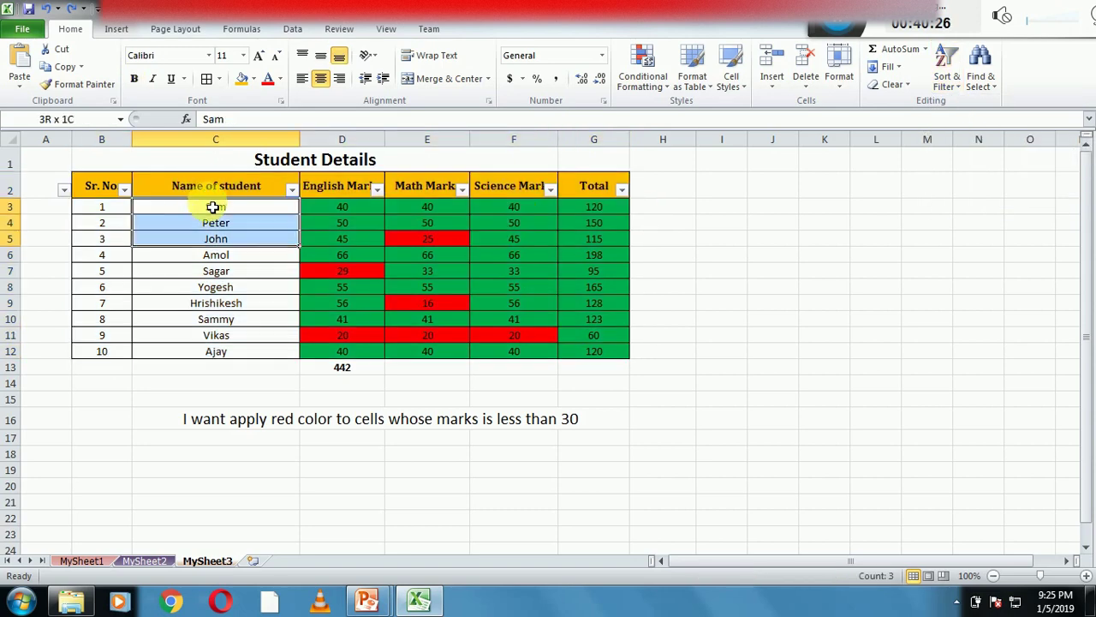
key(shift+Down)
key(shift+Down)
key(shift+Down)
key(shift+Down)
key(shift+Down)
key(shift+Down)
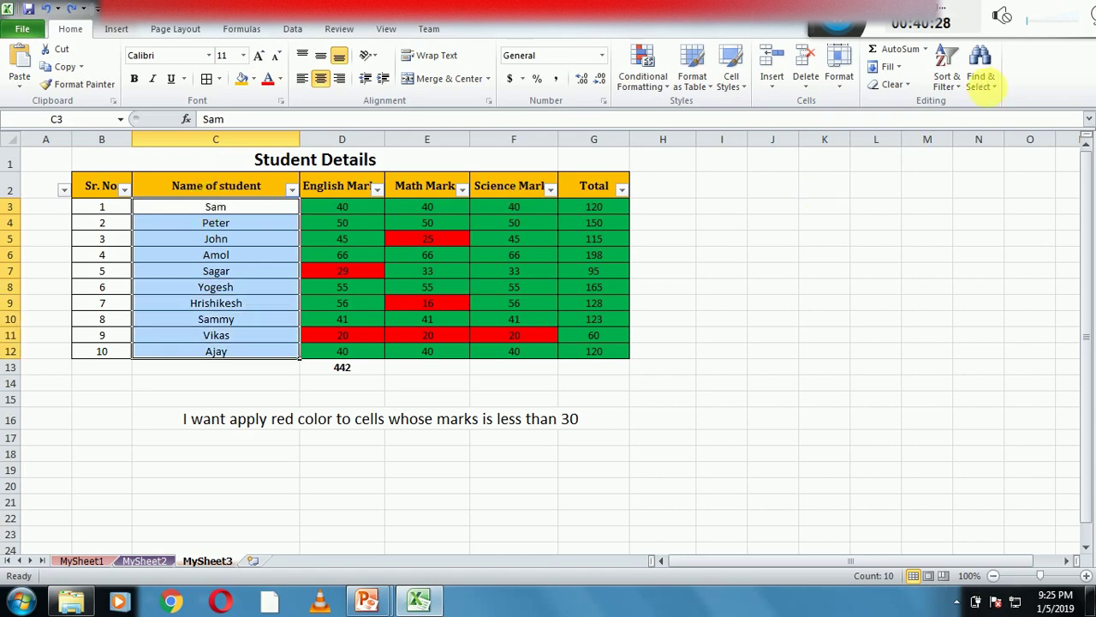
click(949, 68)
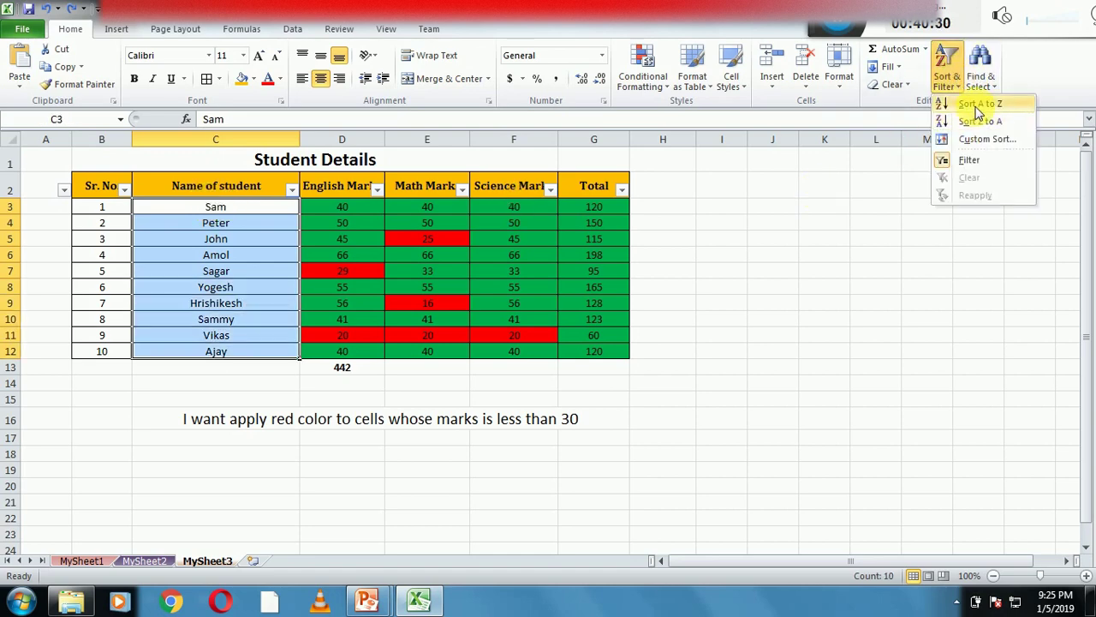
click(976, 103)
click(392, 203)
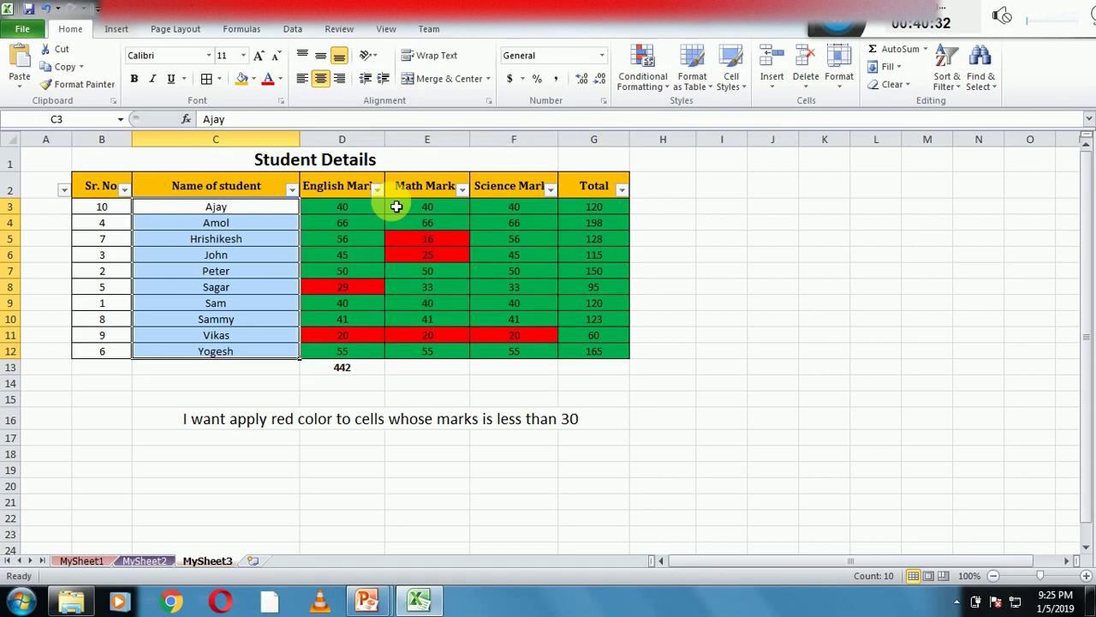
click(225, 223)
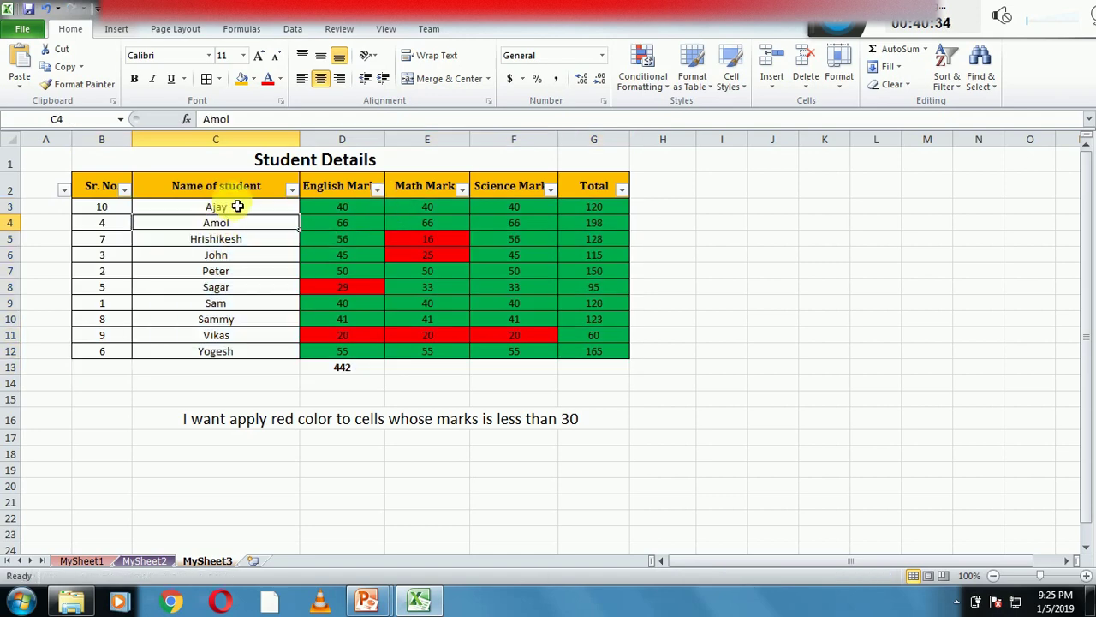
Step: Re-sort the names Z to A with whole rows, putting Yogesh first and Ajay last
drag(221, 208, 243, 352)
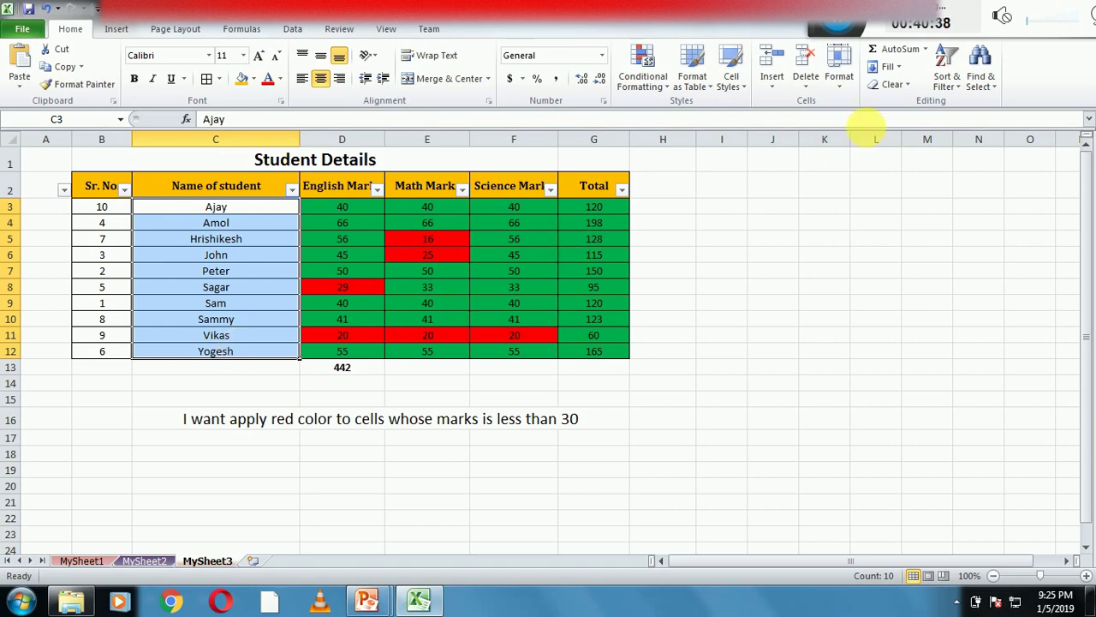
click(948, 77)
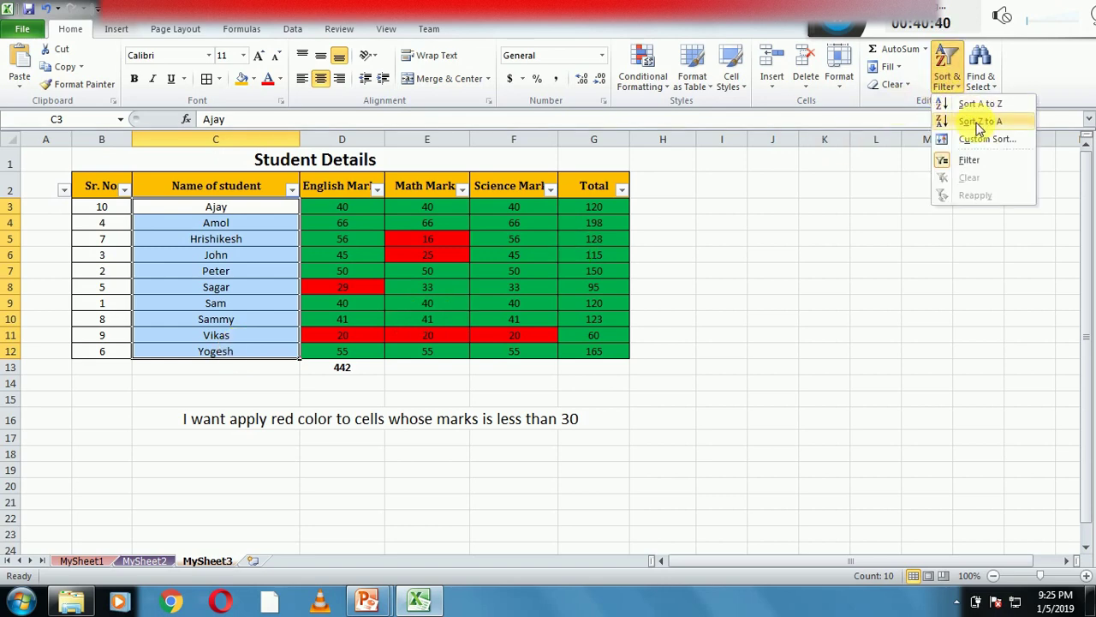
click(981, 121)
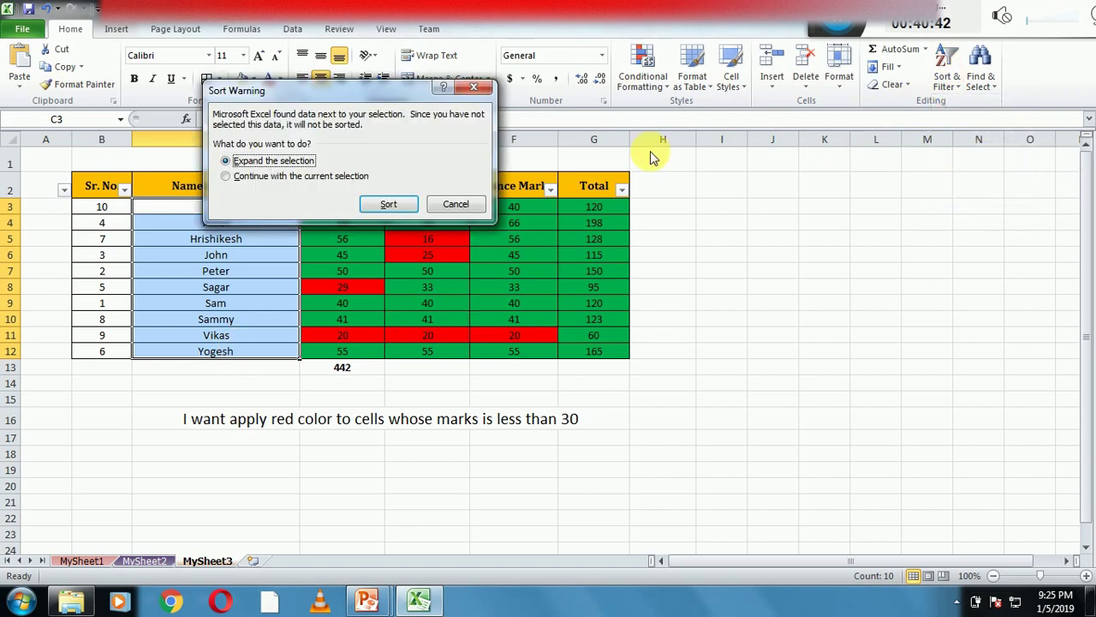
click(385, 204)
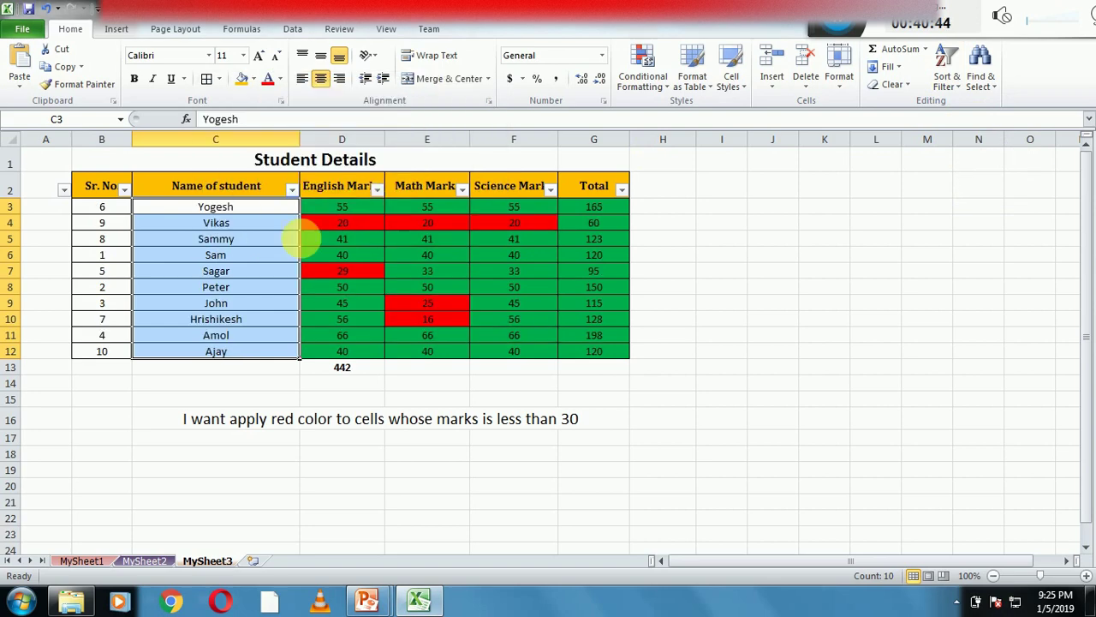
click(265, 255)
Step: Sort the student rows by English marks D3:D12 smallest to largest, expanding to whole rows
drag(215, 208, 221, 351)
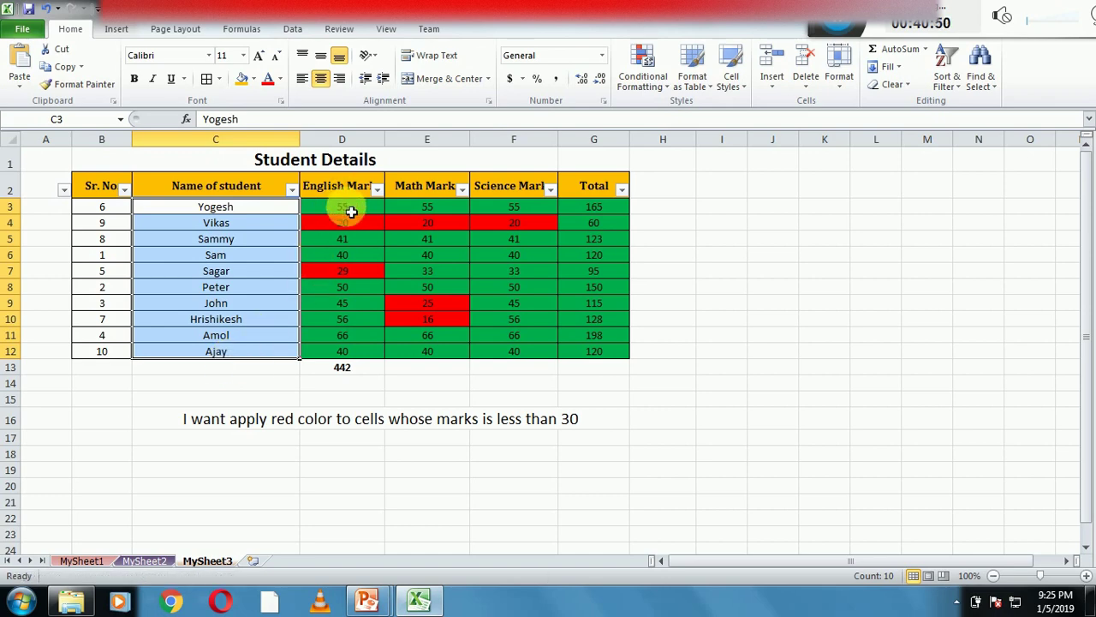
drag(347, 210, 364, 352)
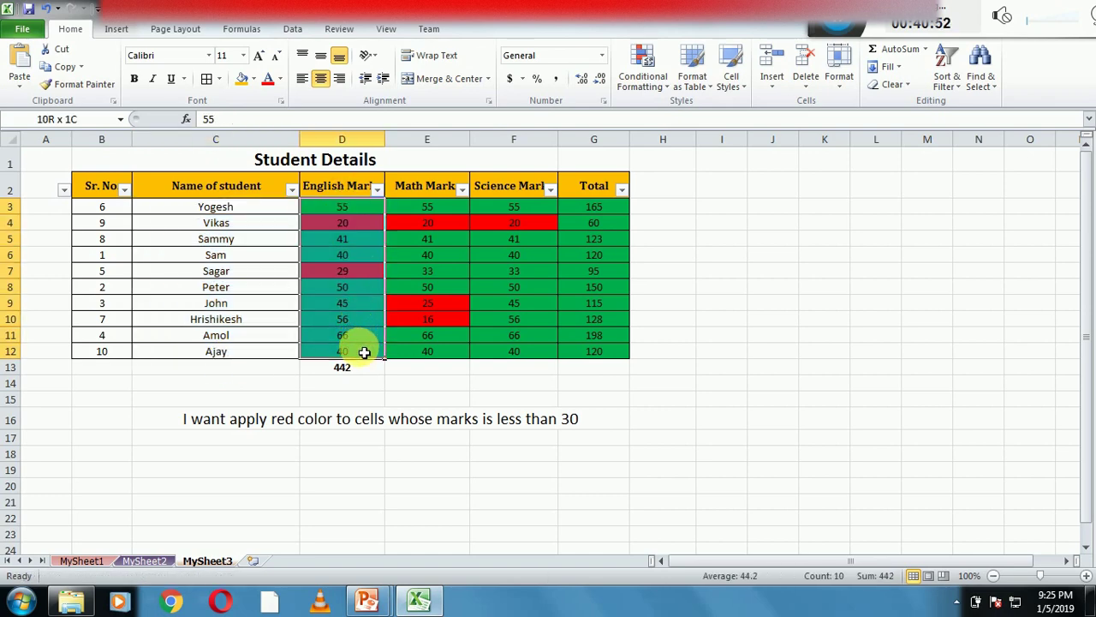
click(950, 79)
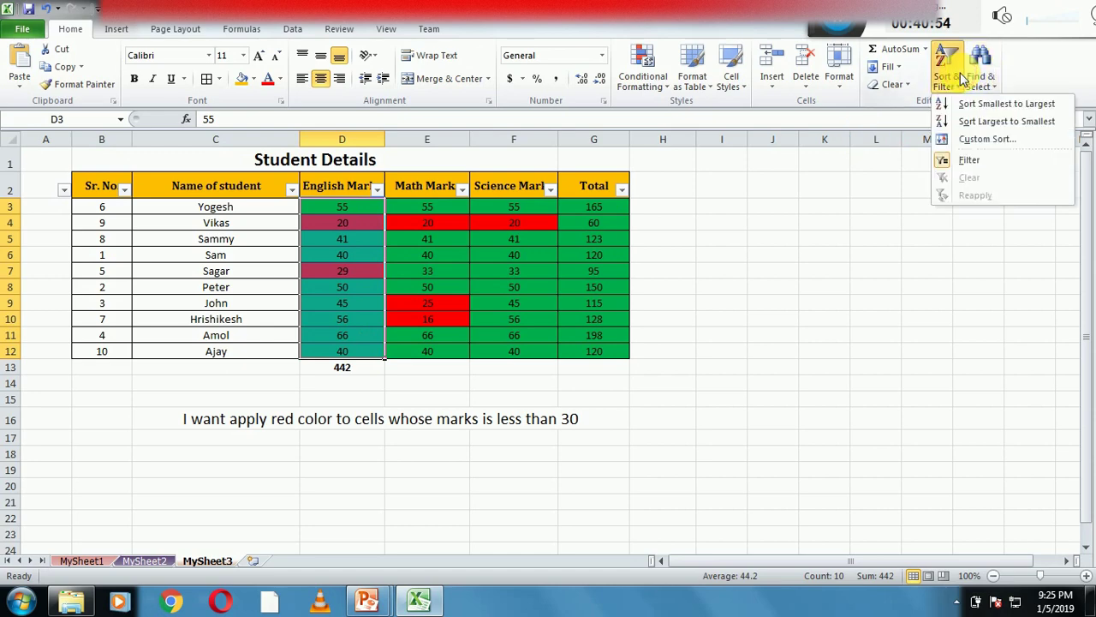
click(1007, 105)
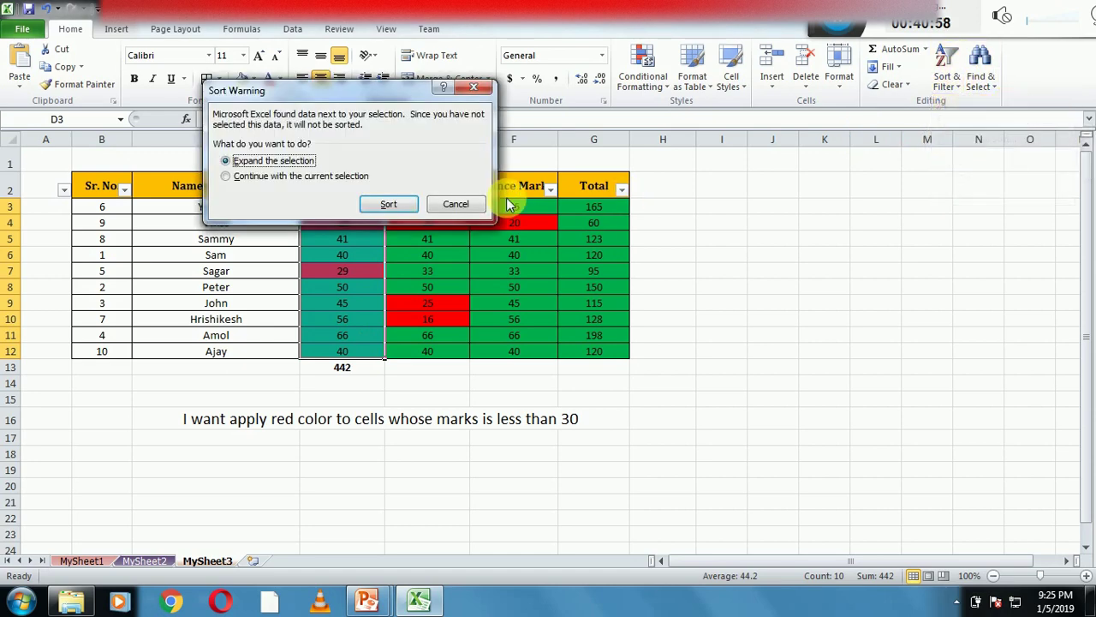
click(389, 206)
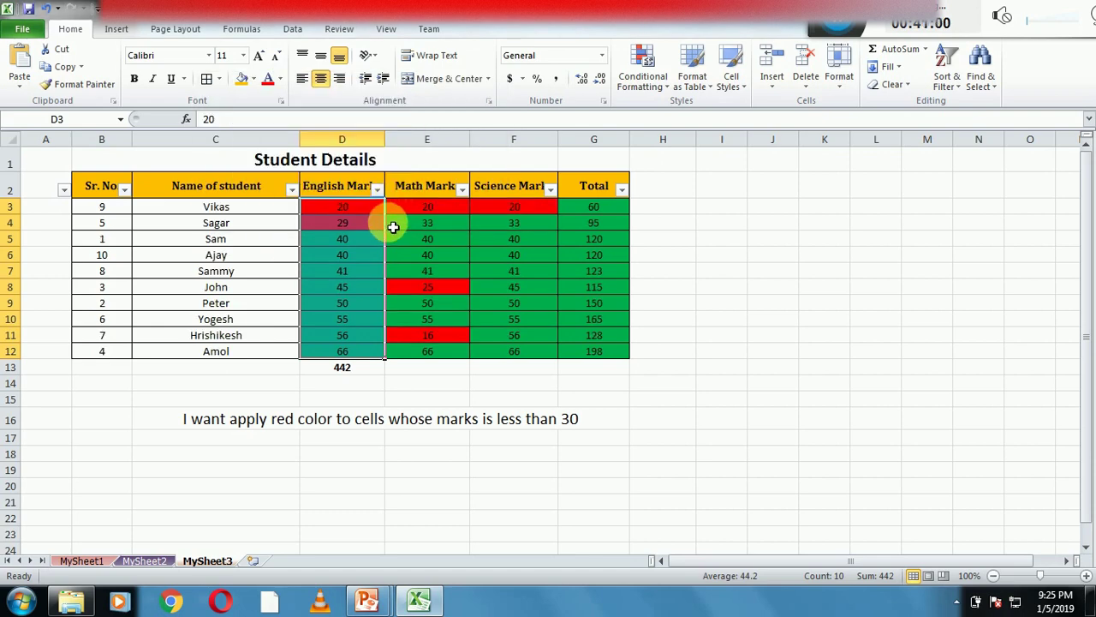
click(391, 224)
Step: Select the lowest English mark in D3, then go back to the PowerPoint slide show
click(343, 212)
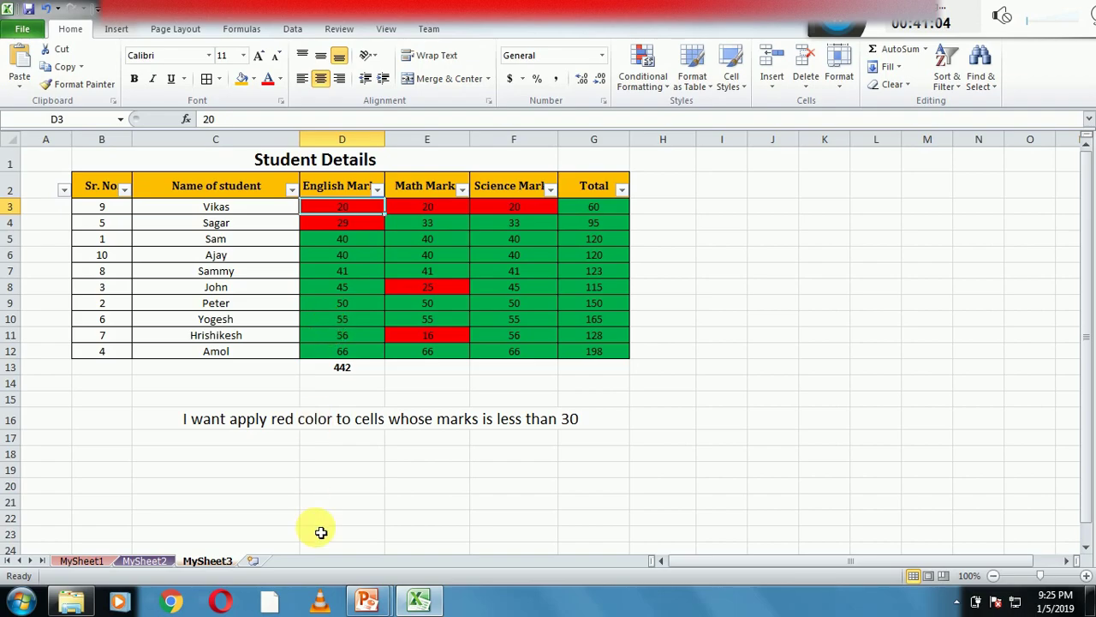
mouse_move(366, 601)
click(443, 538)
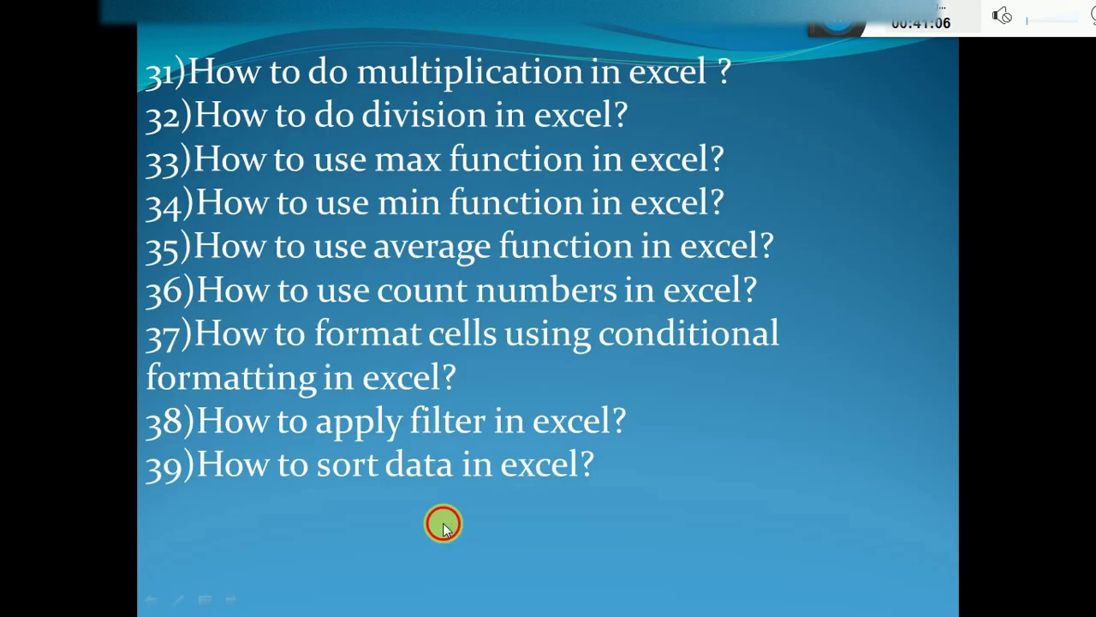
Step: Reveal topic 40 on the slide, then bring the Excel workbook back to the front
click(443, 525)
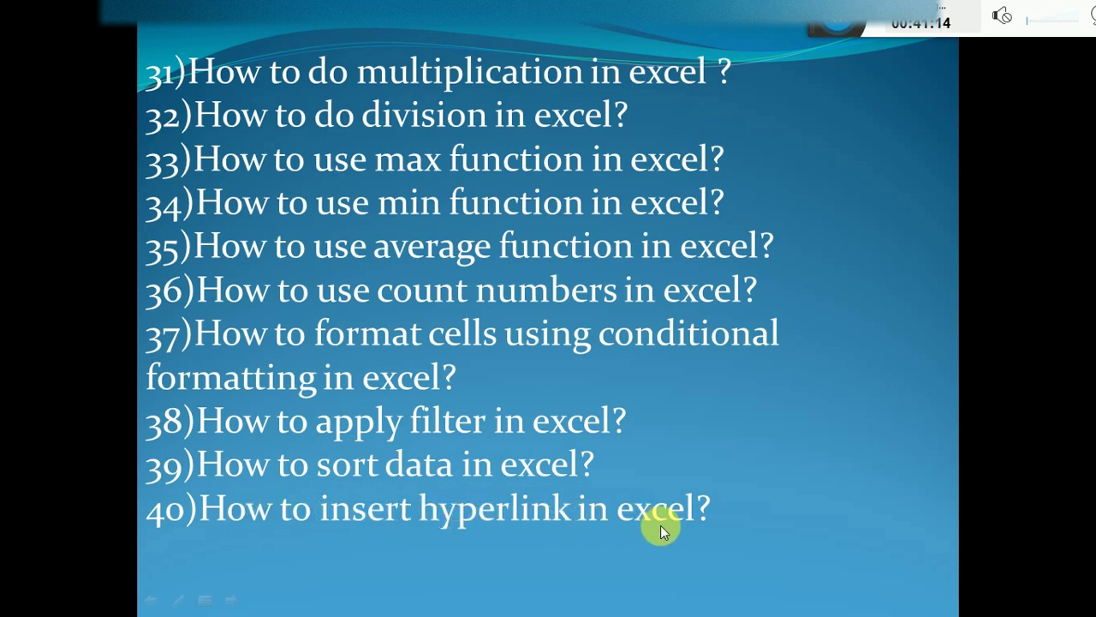
key(super)
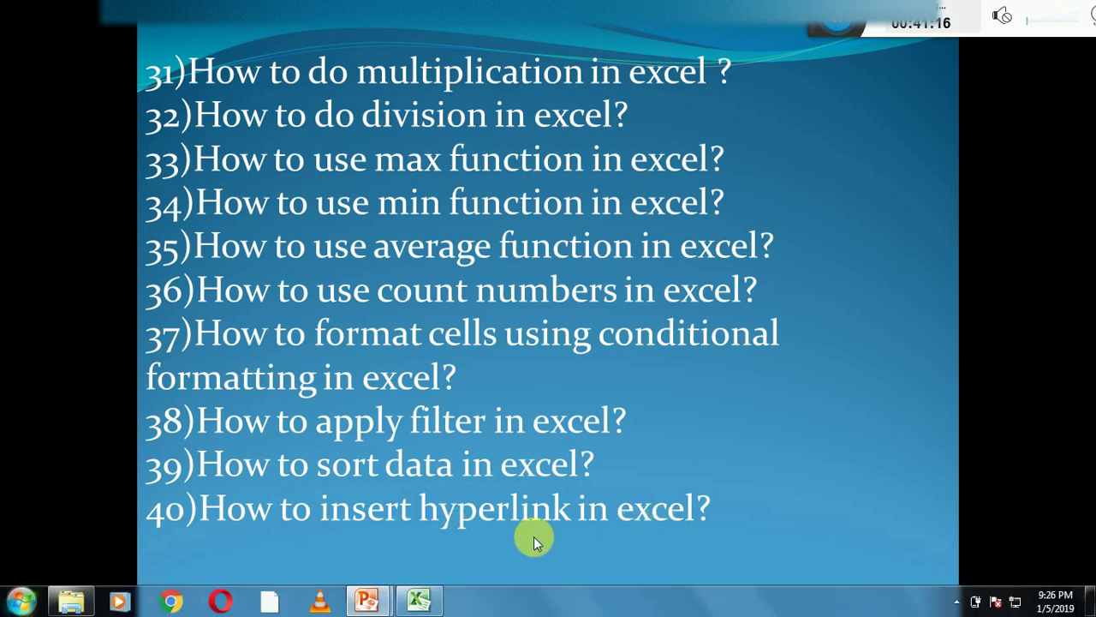
click(419, 599)
Step: Enter 'Open sheet 2' in cell I3
click(394, 398)
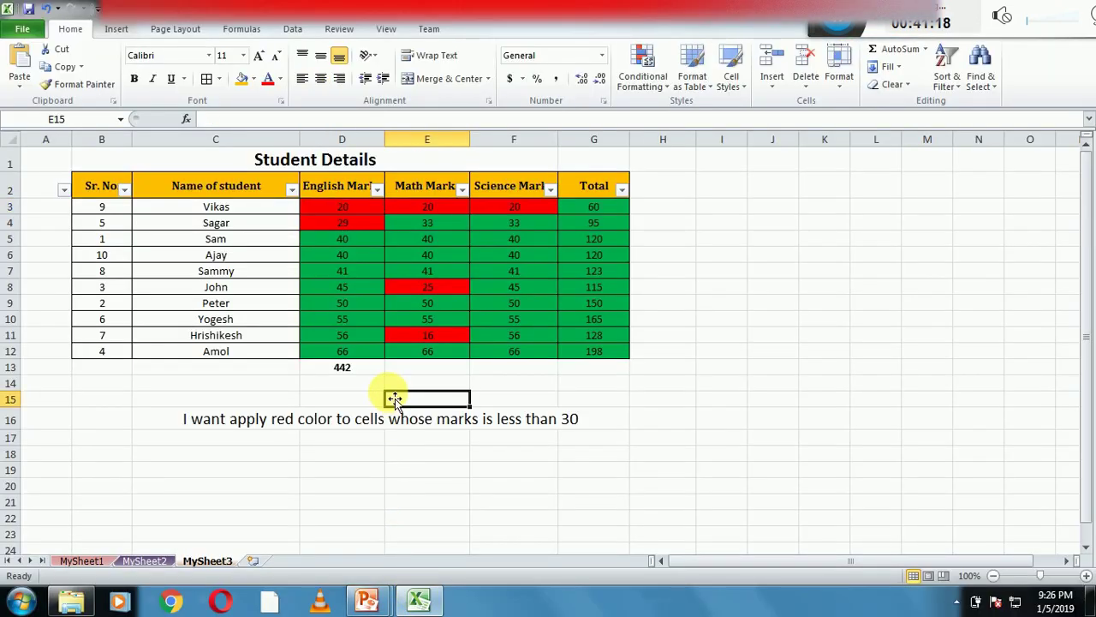
click(720, 213)
text(Open sheet 2)
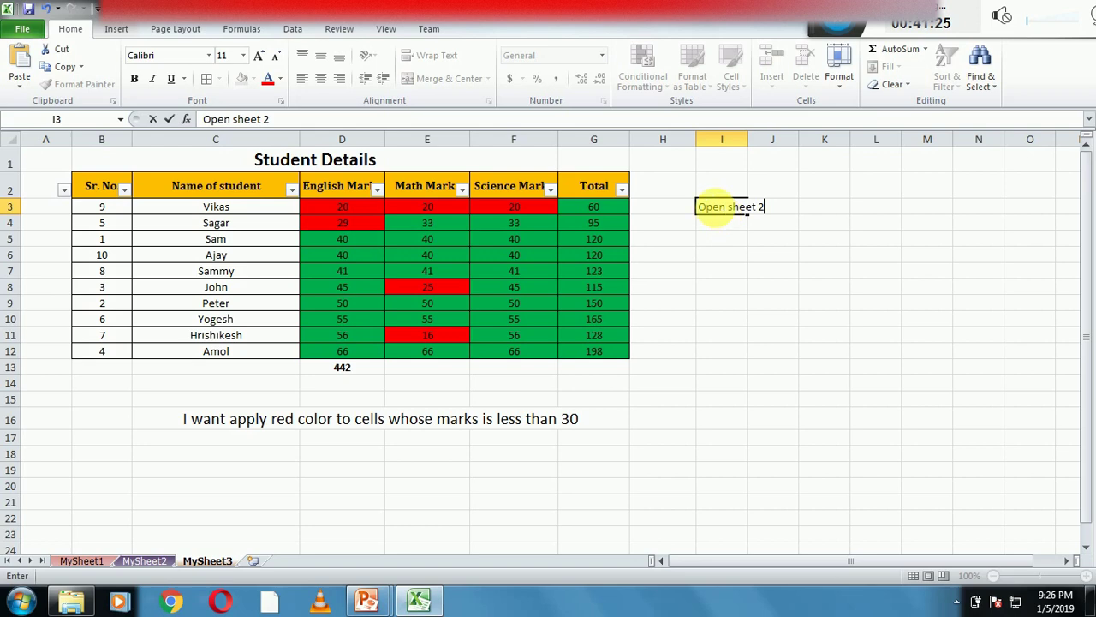
key(Return)
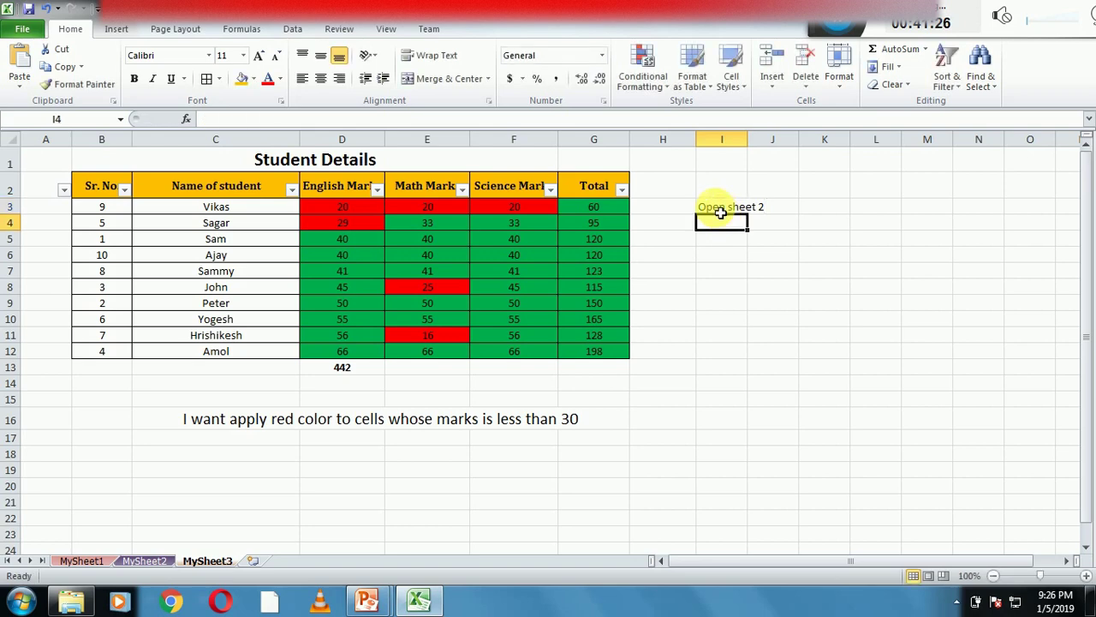
click(720, 210)
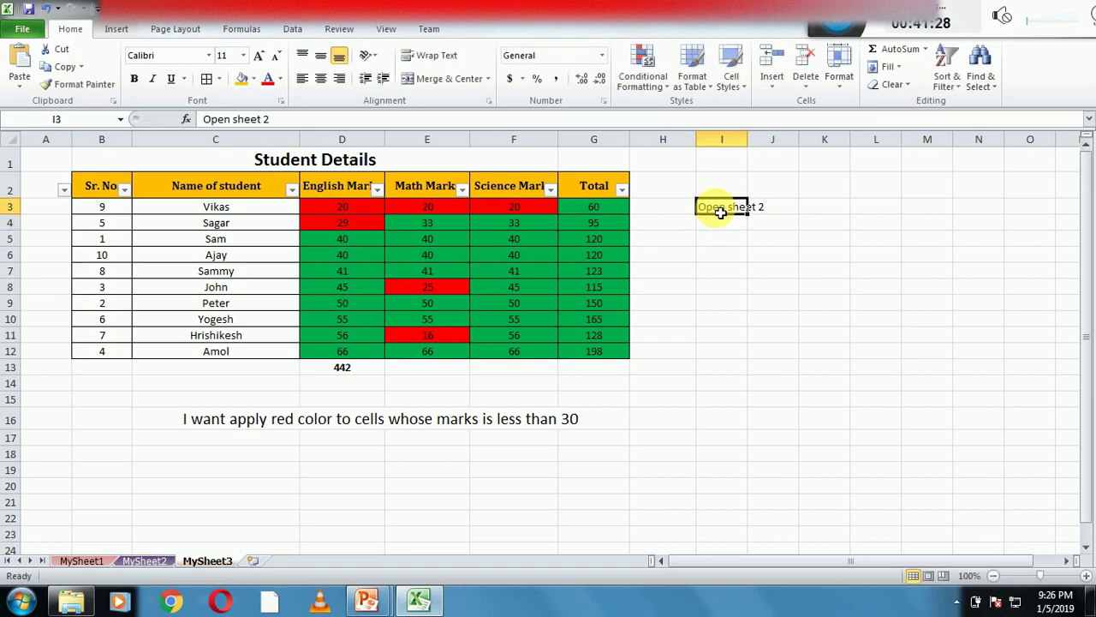
Step: Hyperlink cell I3 to the Demo1.xlsx workbook via Insert > Hyperlink
click(116, 32)
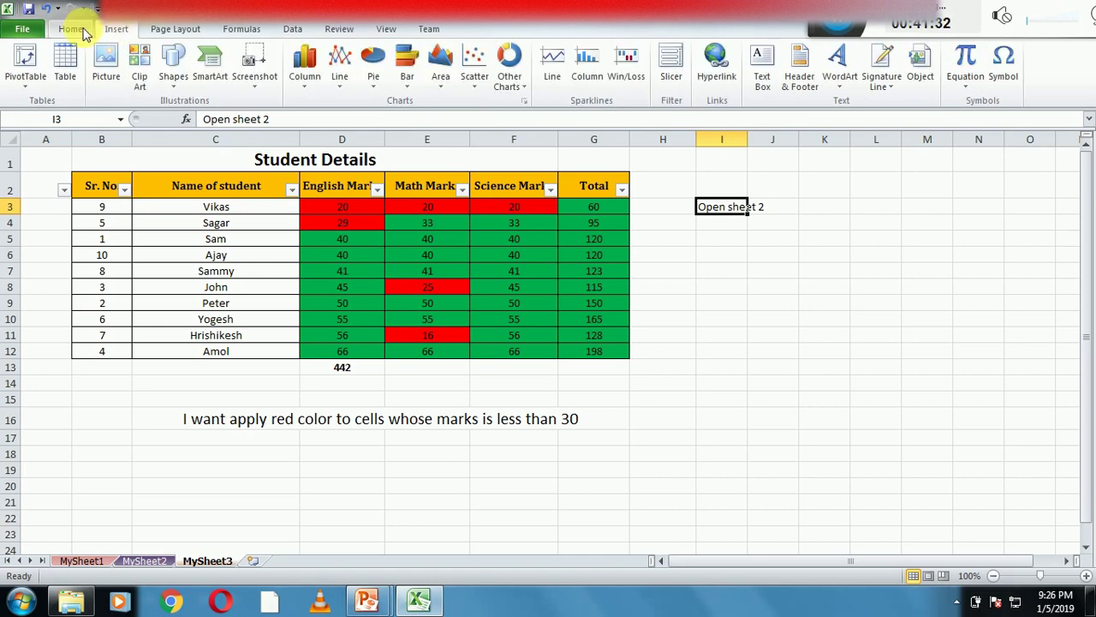
click(72, 29)
click(116, 30)
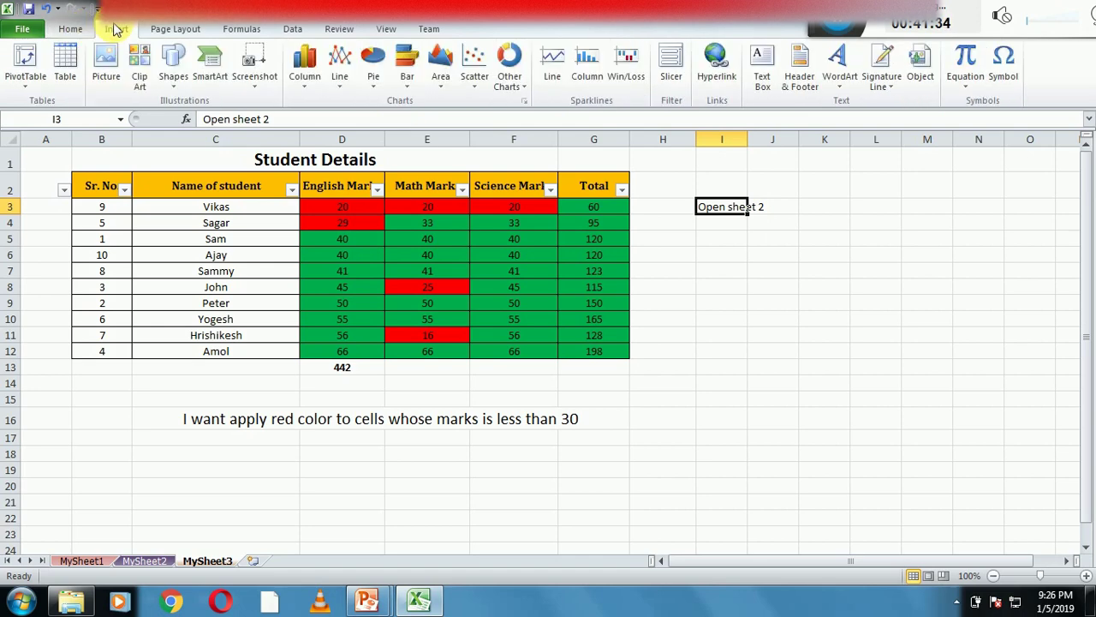
click(717, 66)
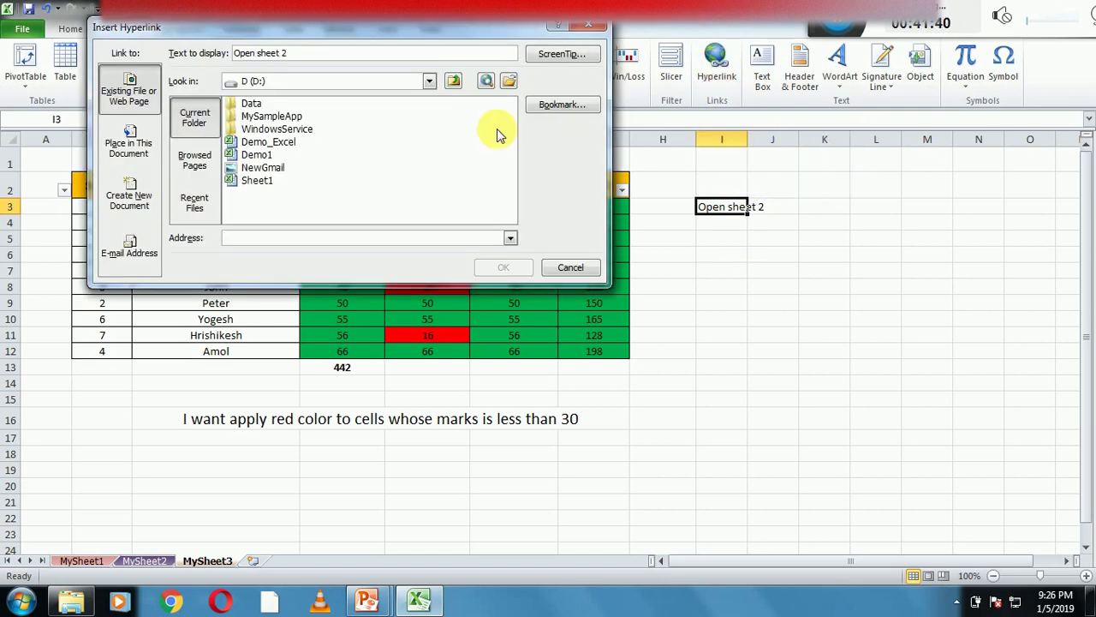
click(257, 156)
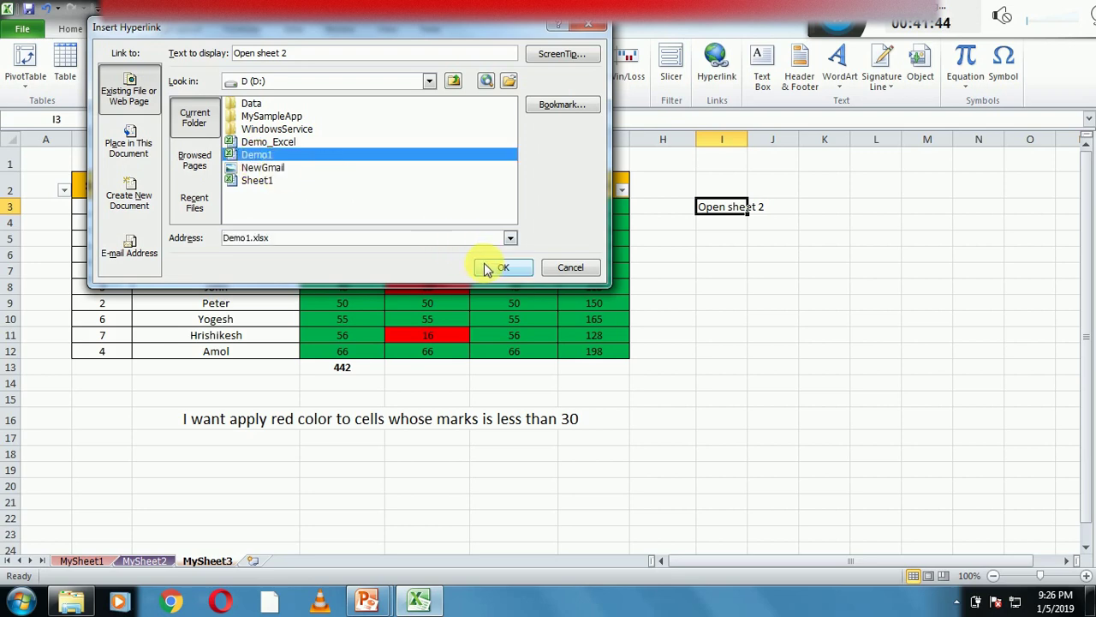
click(489, 267)
Step: Check the I3 link cell by entering and leaving edit mode without changes
click(724, 284)
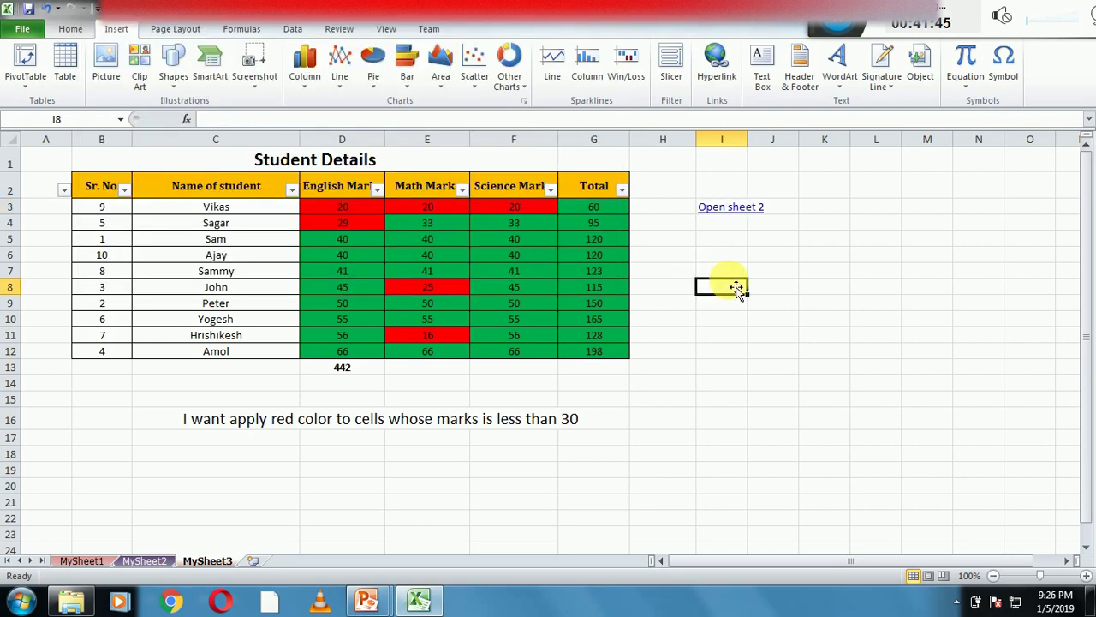
click(725, 214)
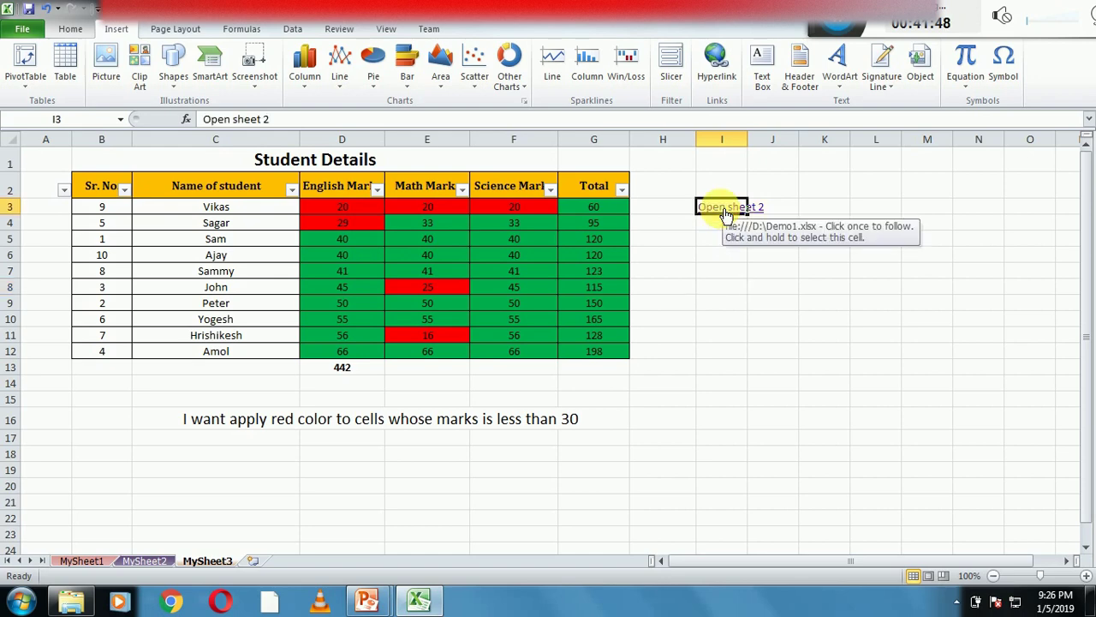
key(F2)
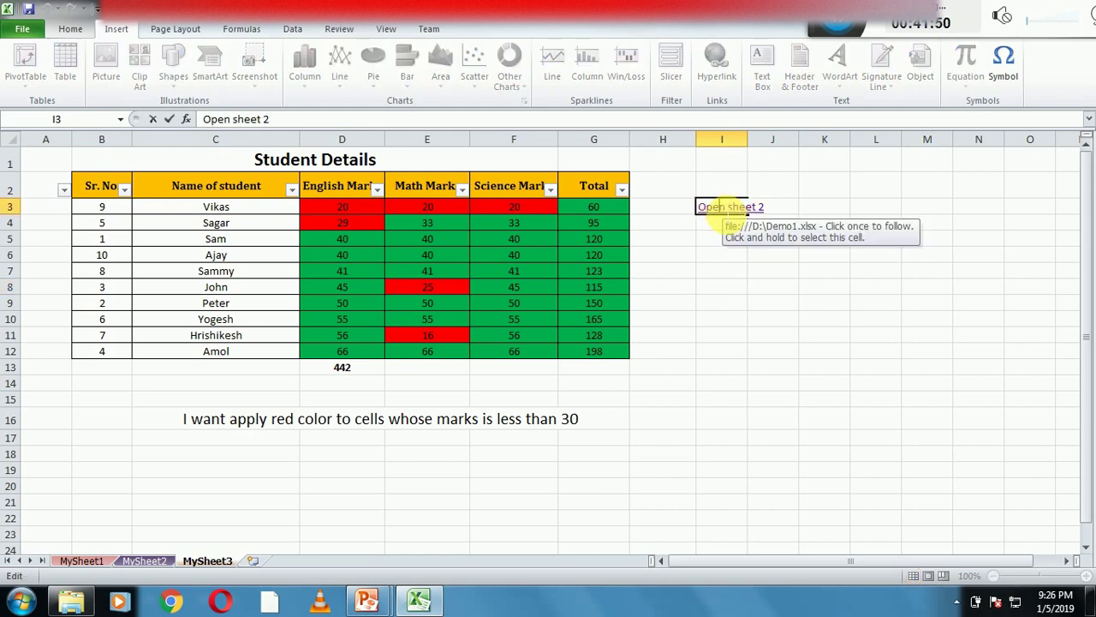
key(Return)
click(734, 215)
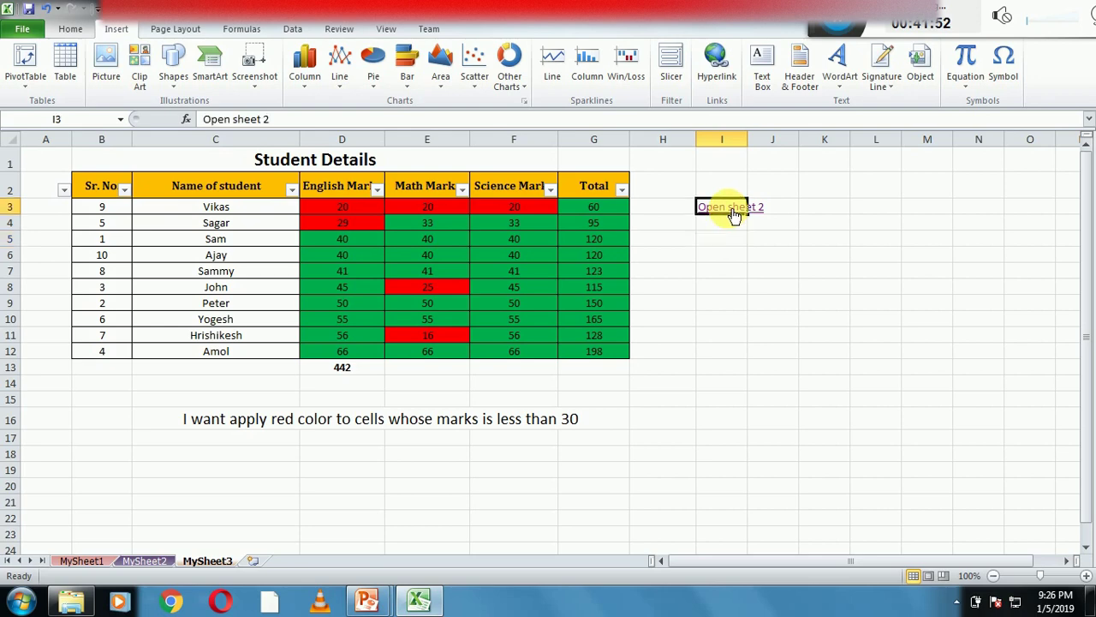
key(Return)
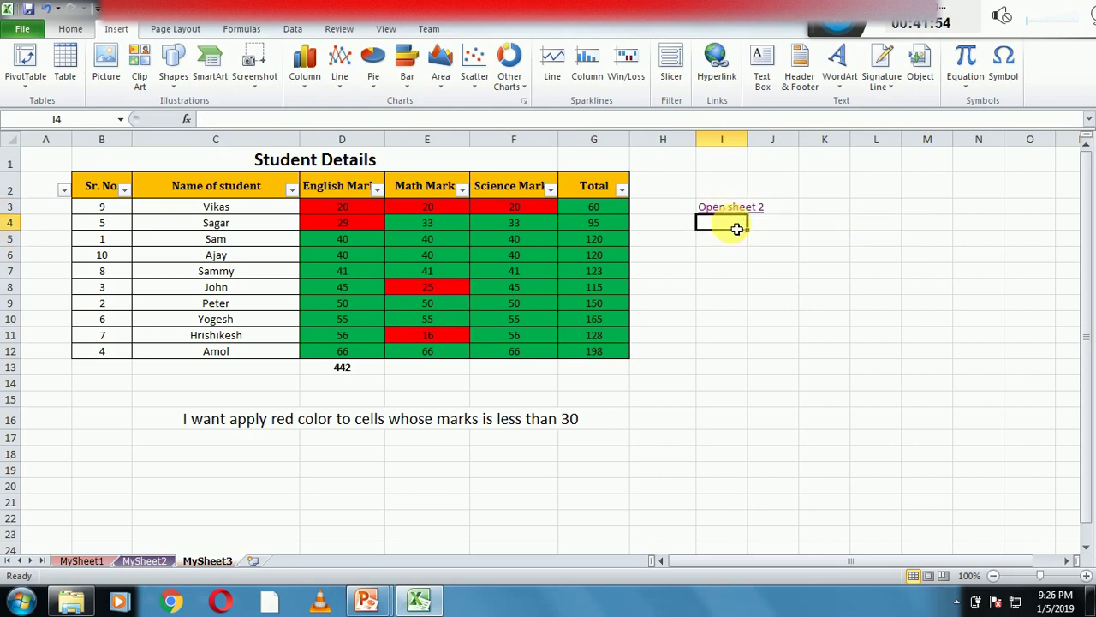
click(733, 215)
Step: Clear I3, widen column I, and enter 'Open sheet' in I3
click(729, 242)
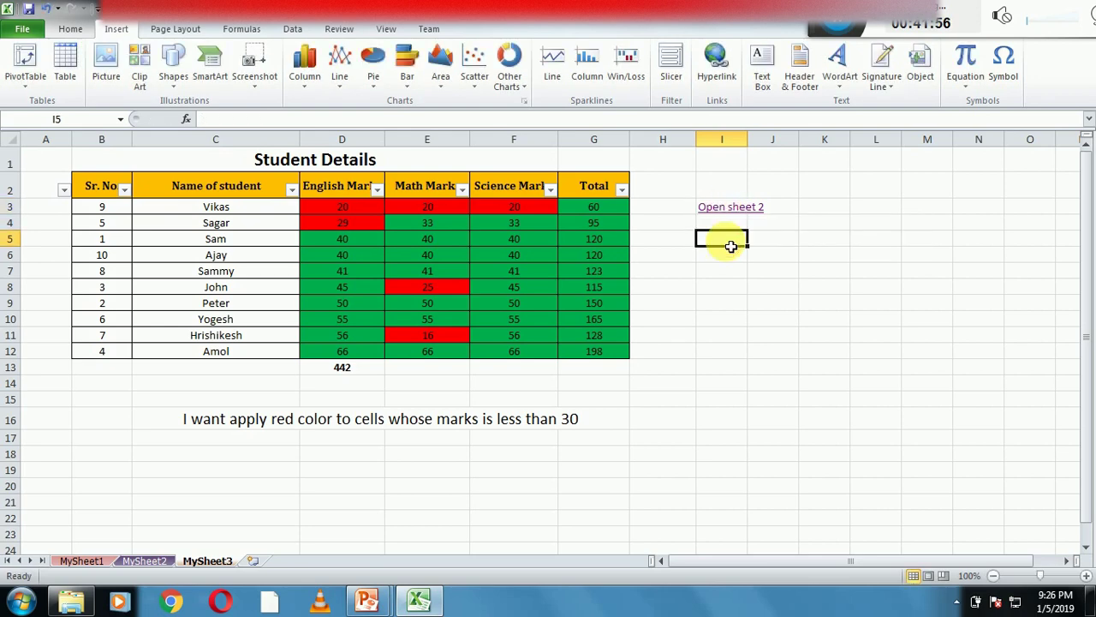
click(729, 214)
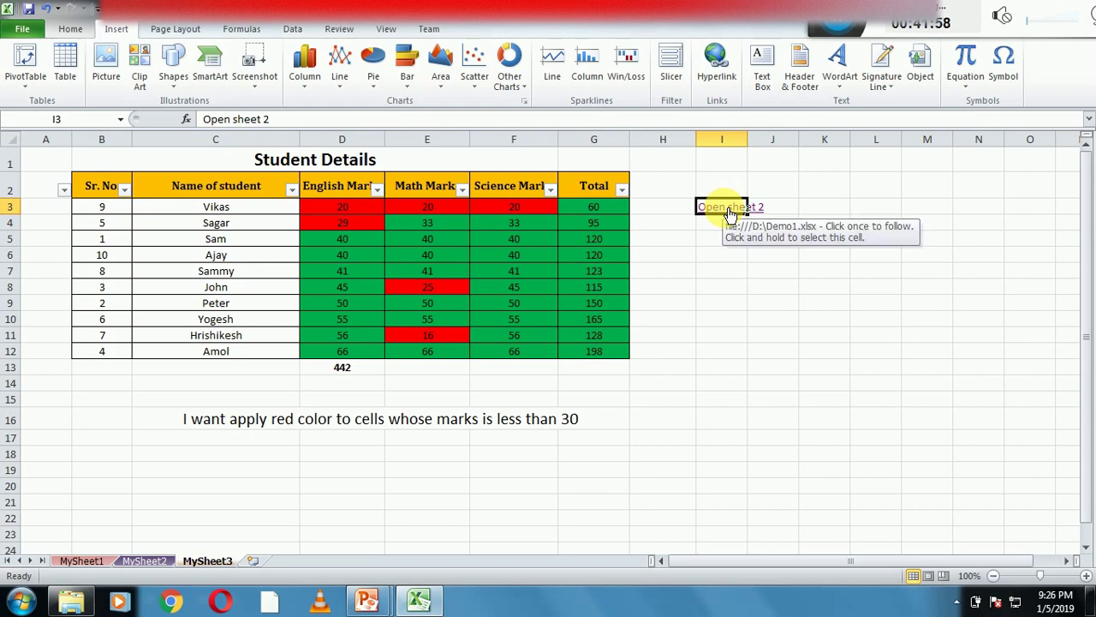
key(Delete)
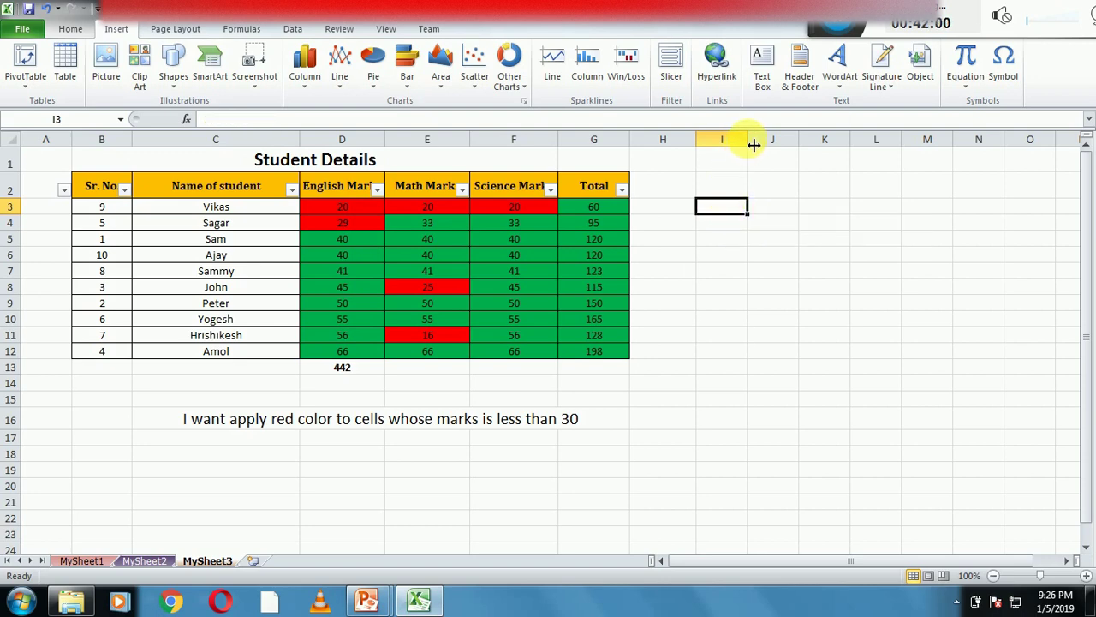
drag(753, 145, 801, 145)
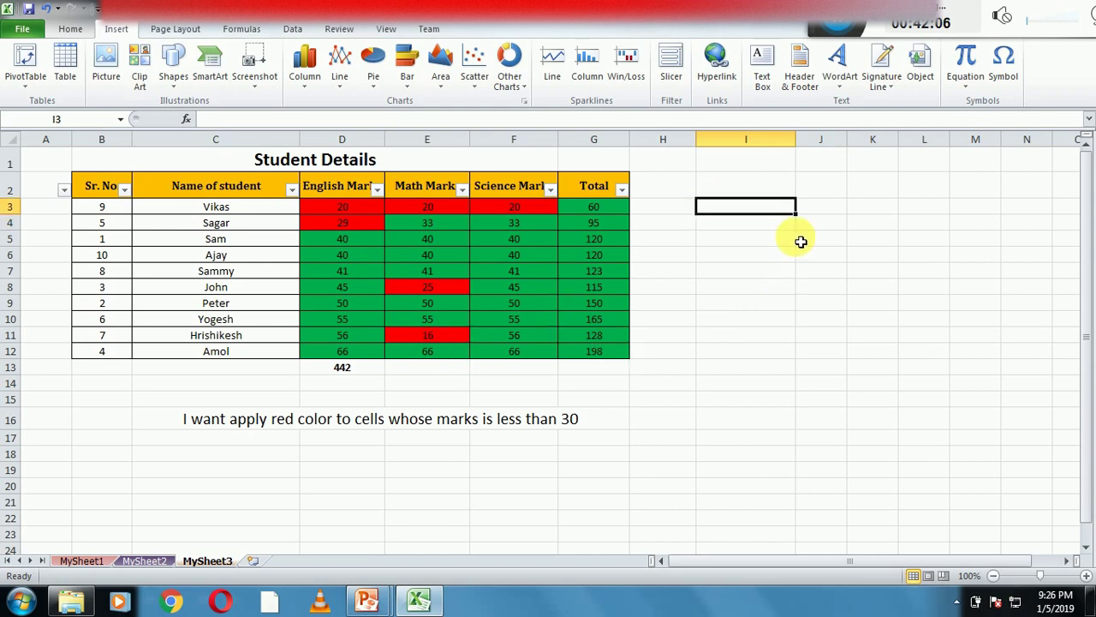
text(Open sheet)
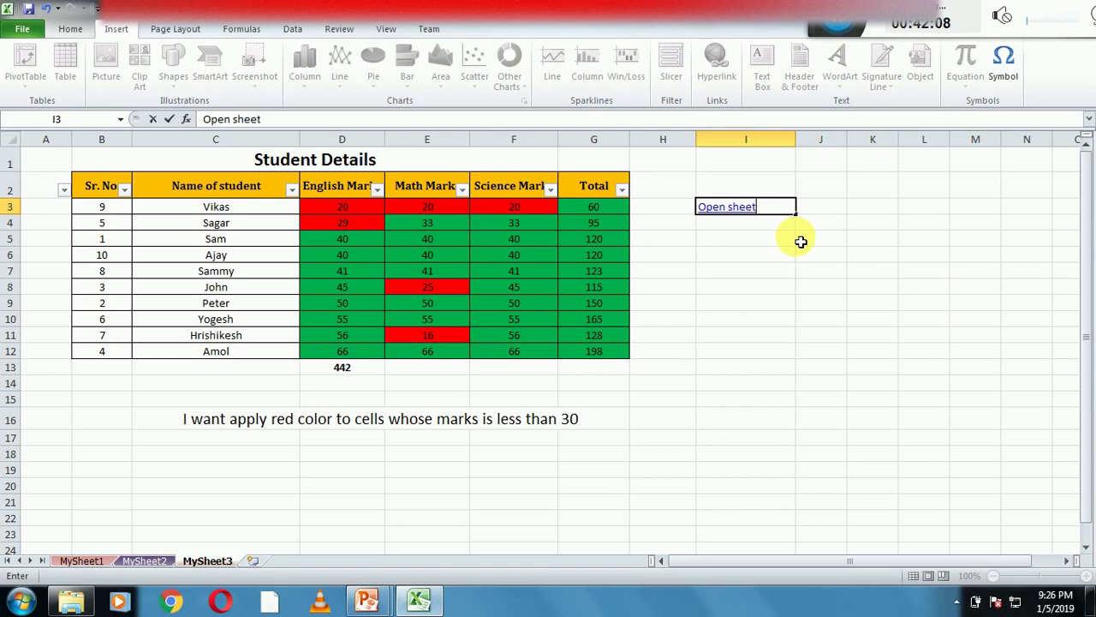
key(Return)
Step: Hyperlink cell I3 to the Demo_Excel.xlsx workbook
click(751, 267)
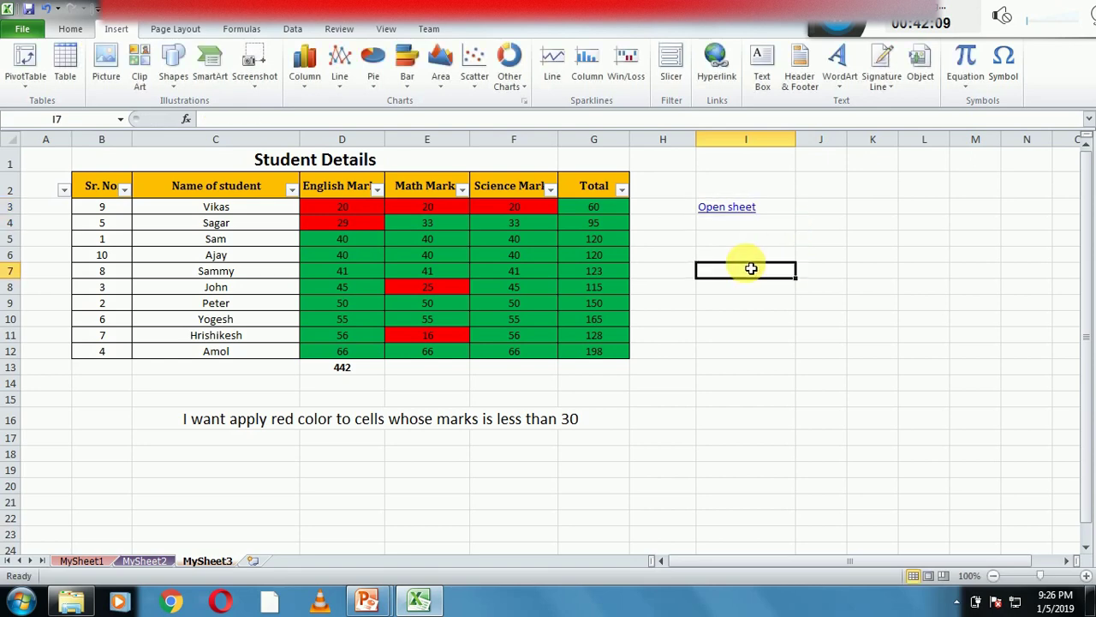
click(729, 215)
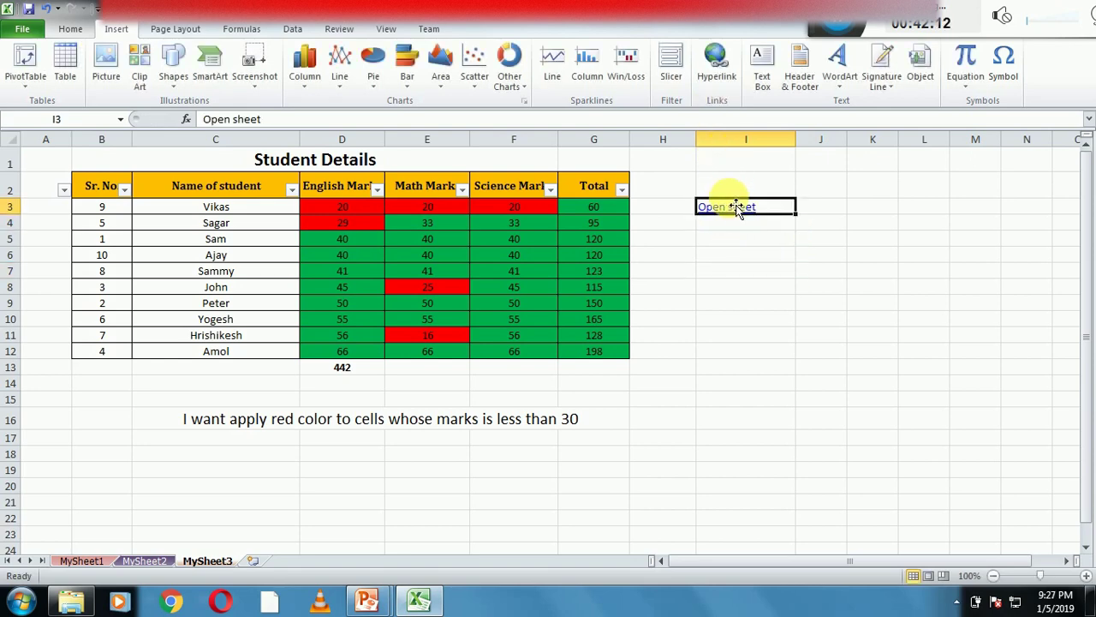
click(715, 67)
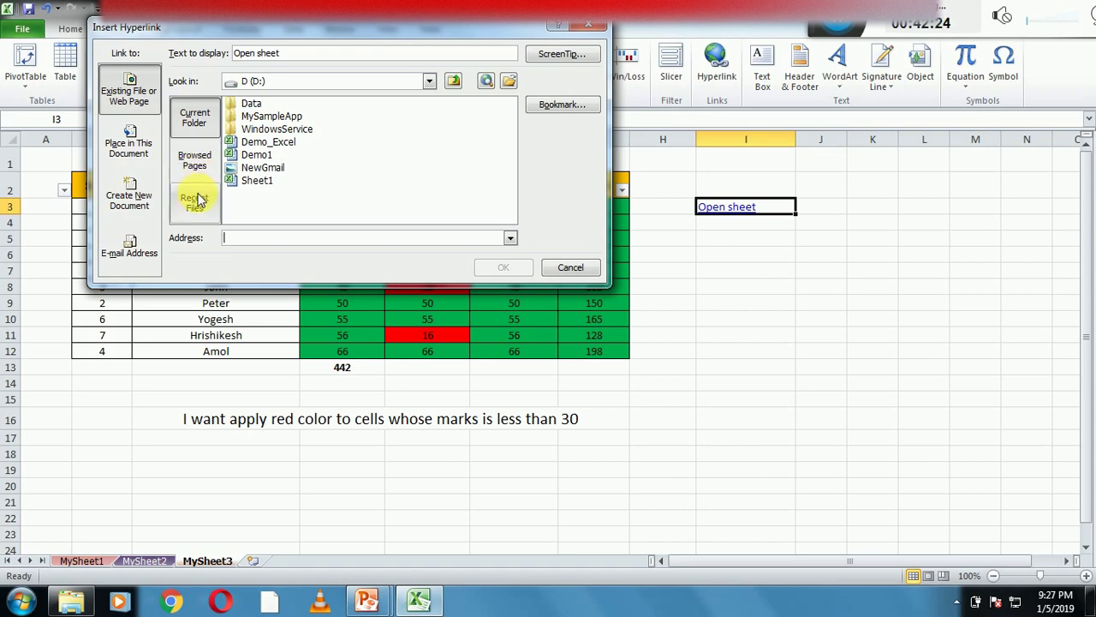
click(276, 143)
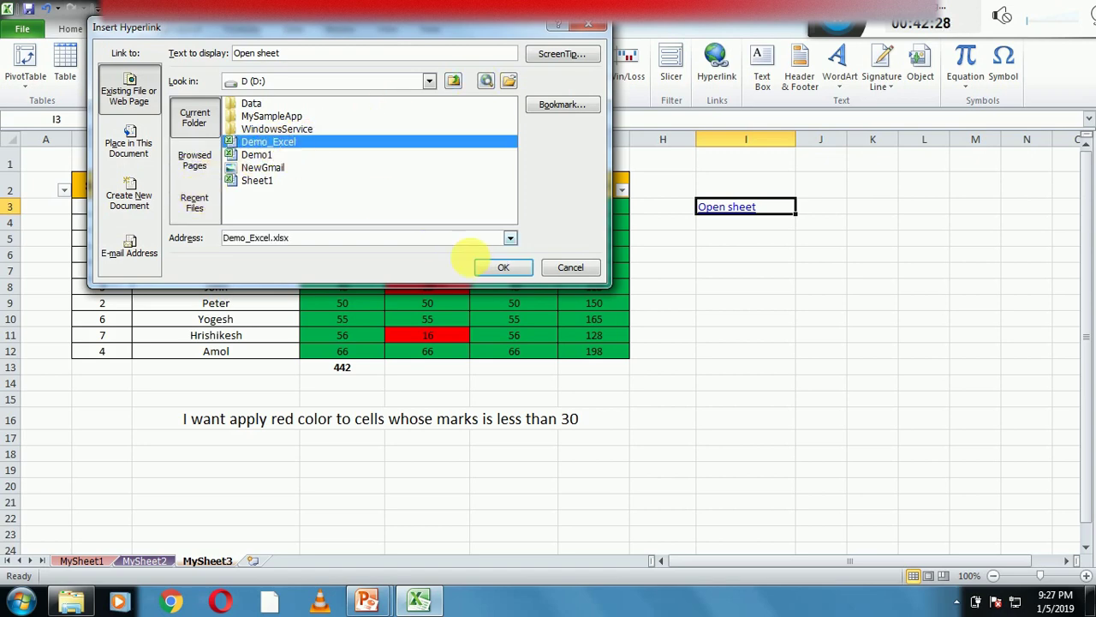
click(512, 269)
Step: Follow the Open sheet link to open Demo_Excel, restoring and re-maximizing its window
click(719, 252)
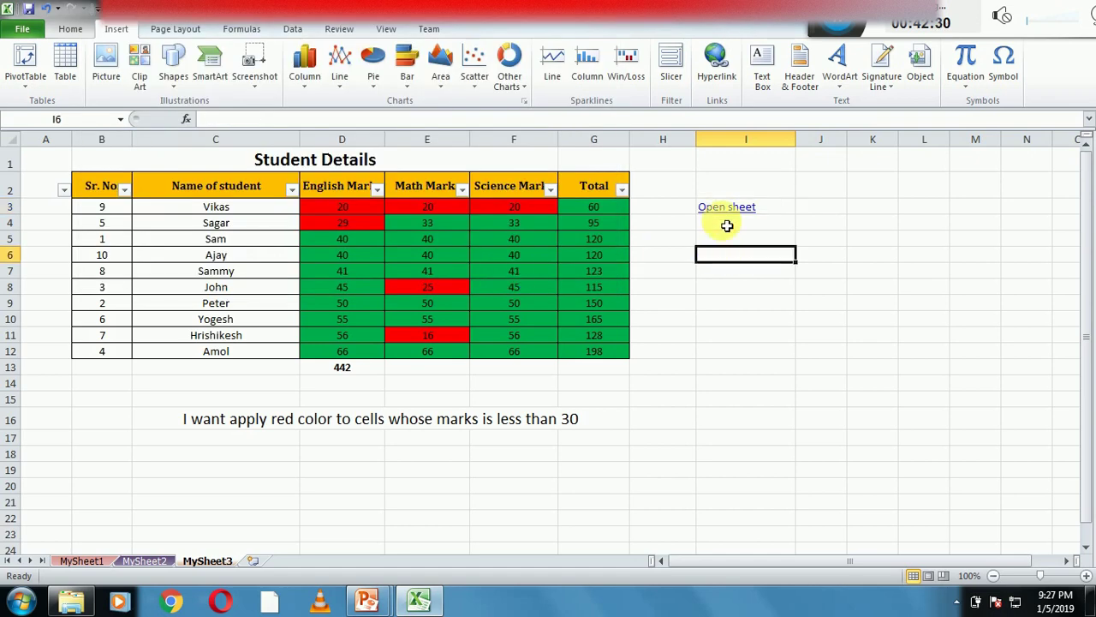
click(727, 208)
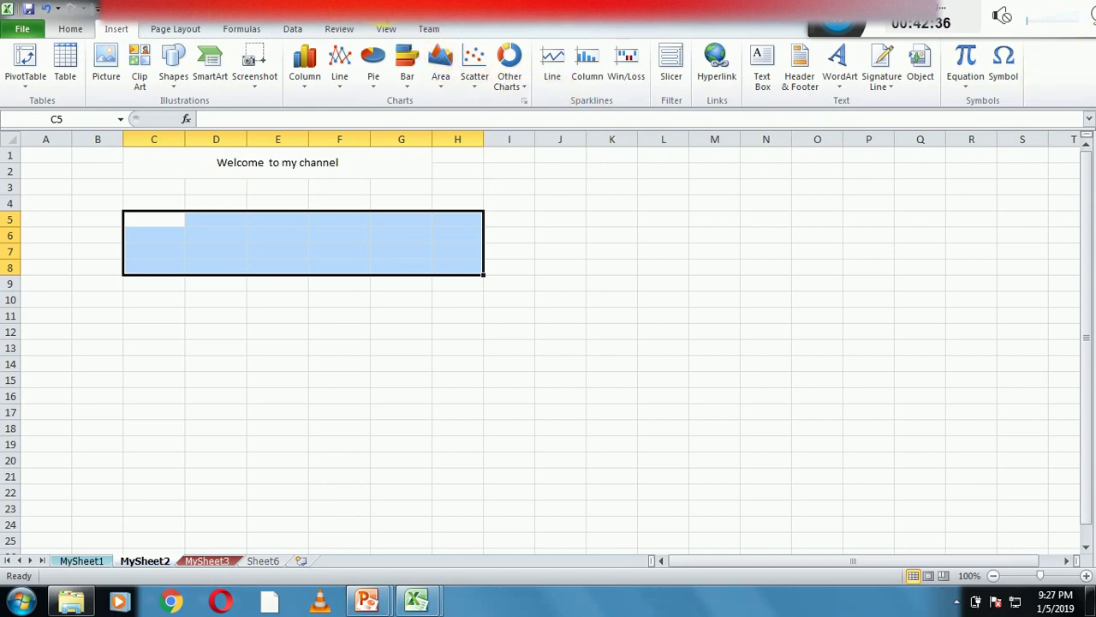
double_click(399, 10)
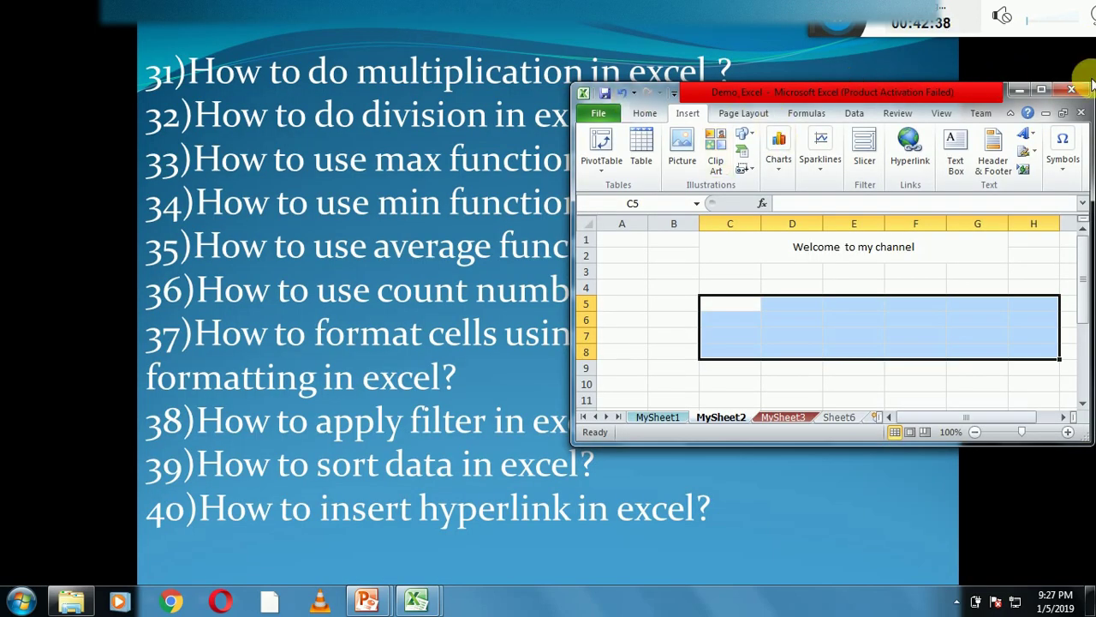
click(1041, 91)
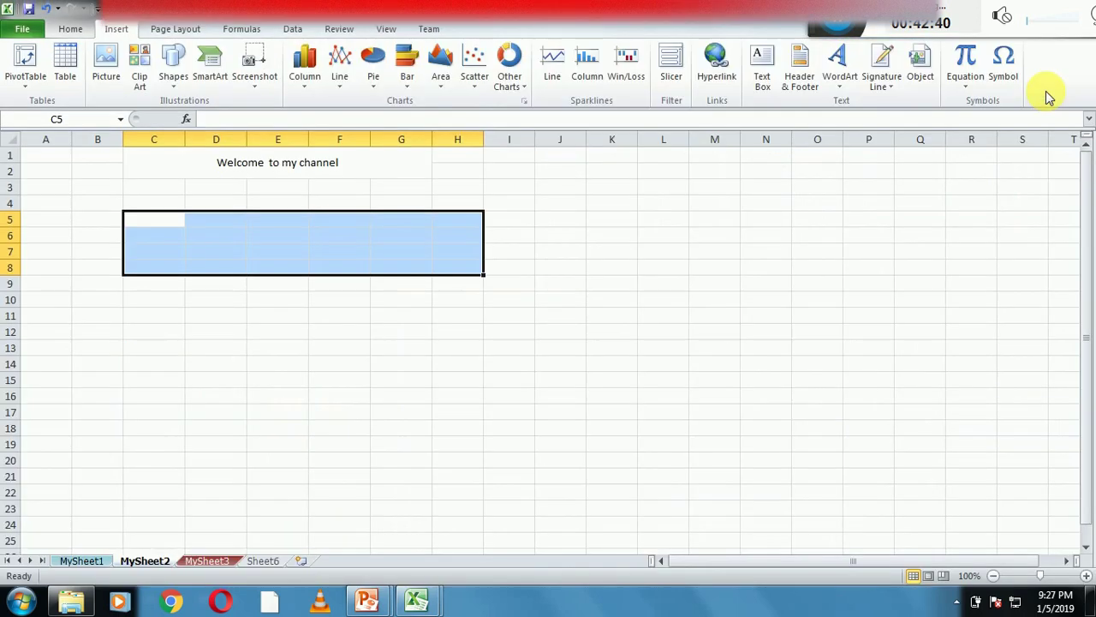
Step: View MySheet3 and MySheet1, then follow the I3 link again from Student Details
click(216, 562)
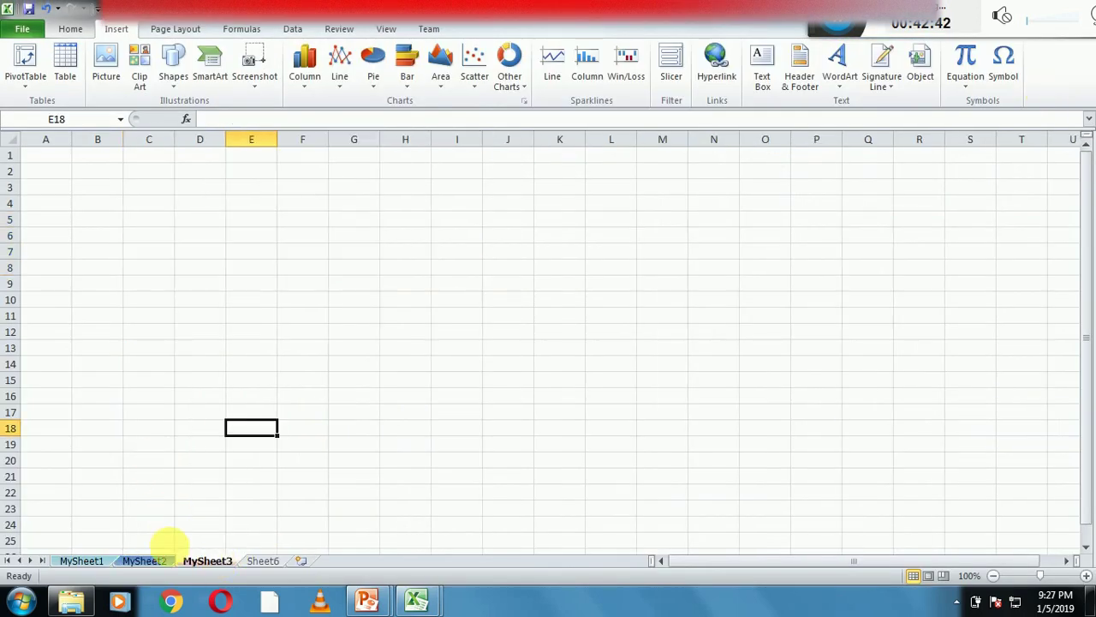
click(89, 562)
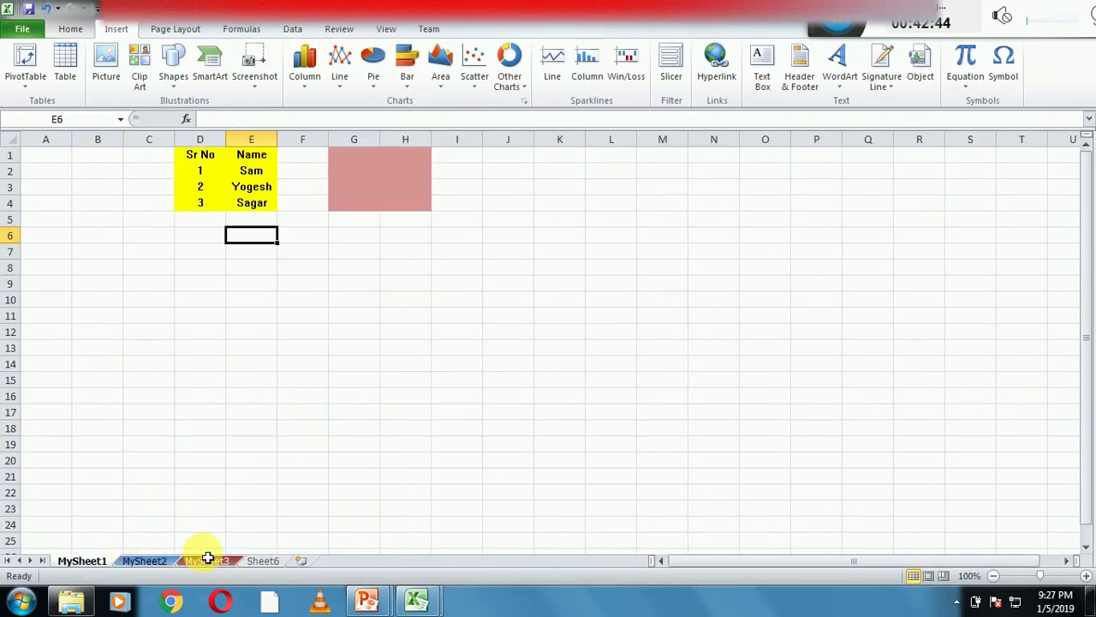
mouse_move(416, 599)
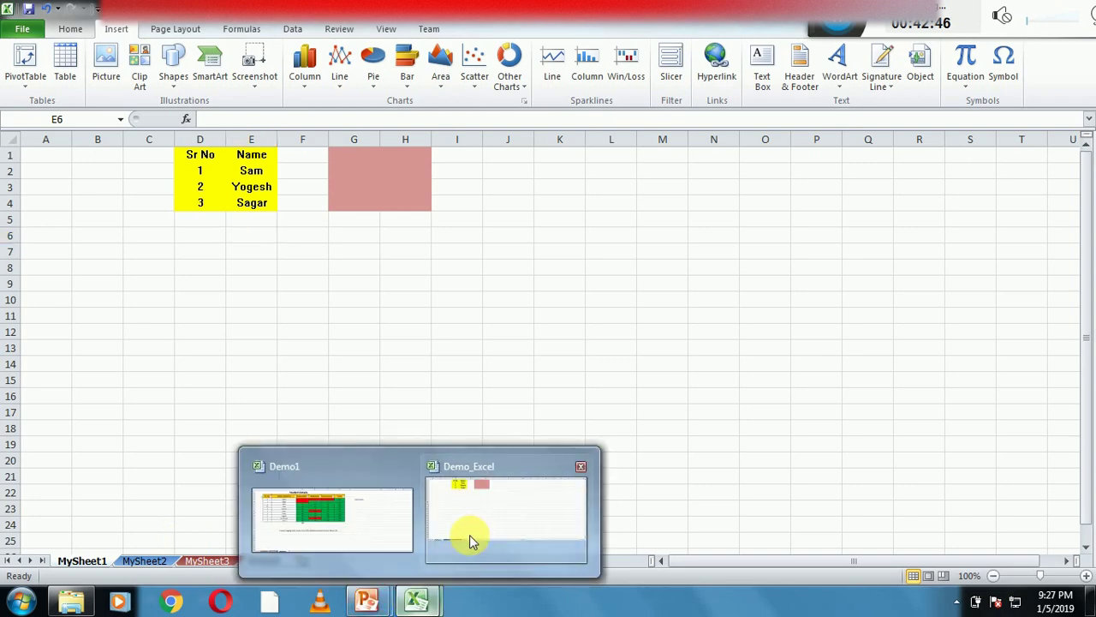
click(356, 509)
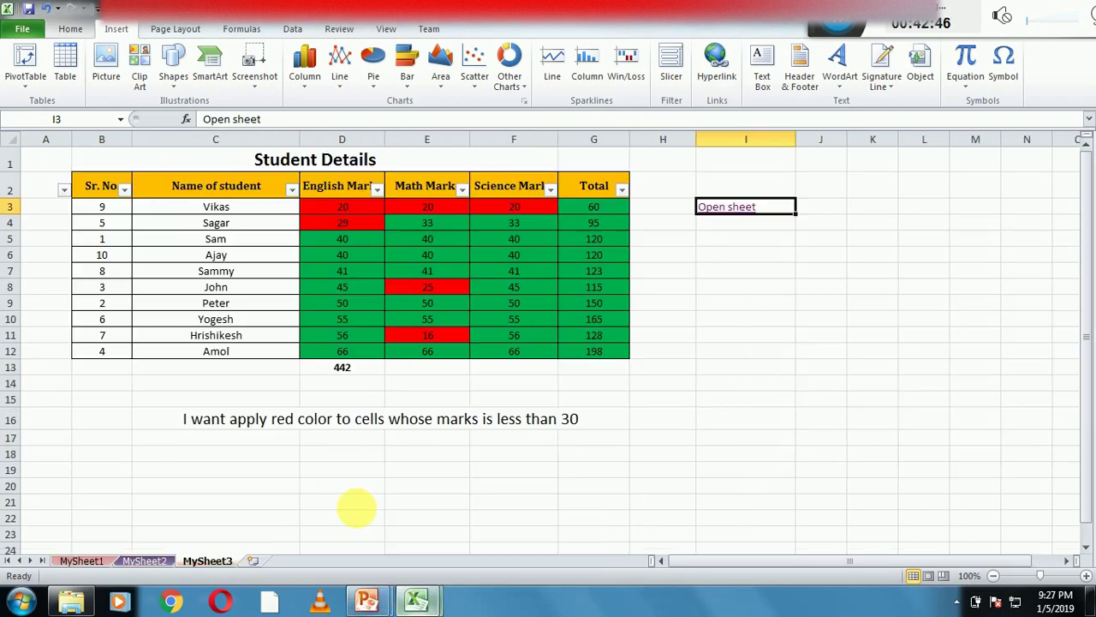
click(727, 211)
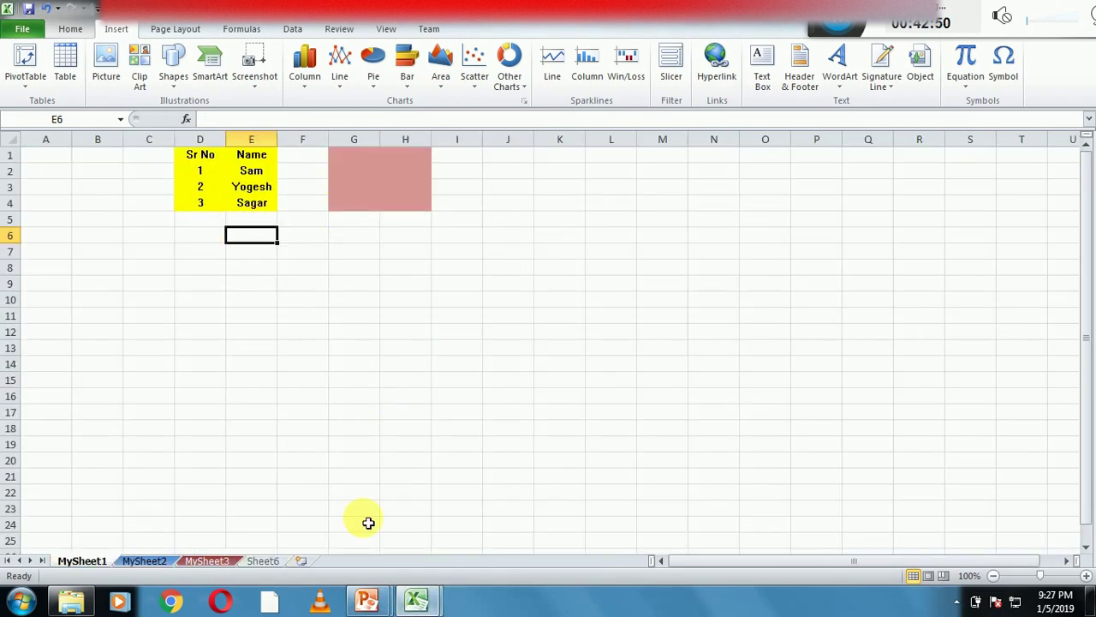
Step: Return to the Student Details workbook and then to the PowerPoint slide show
mouse_move(416, 596)
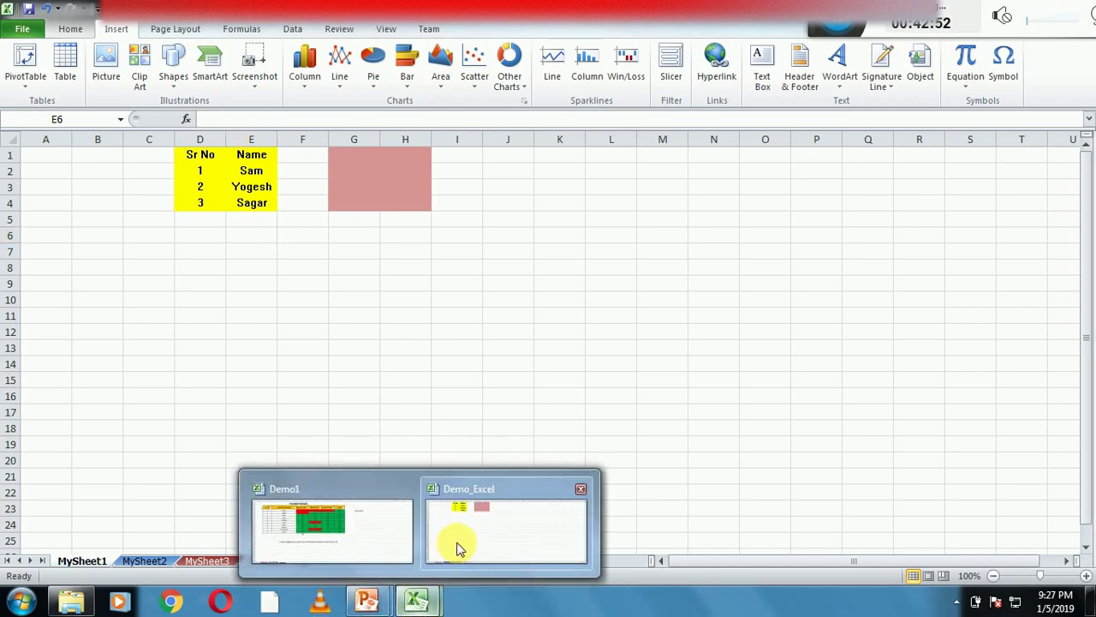
click(325, 533)
mouse_move(364, 597)
click(427, 536)
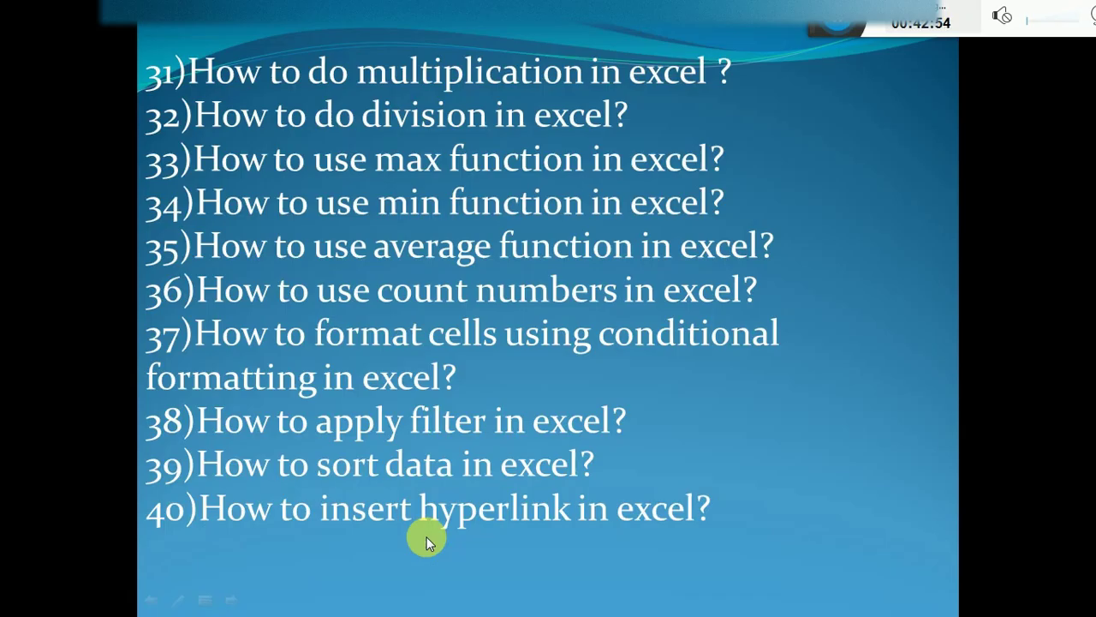
Step: Advance to topic 41 on inserting charts, then bring the Student Details workbook forward
click(529, 589)
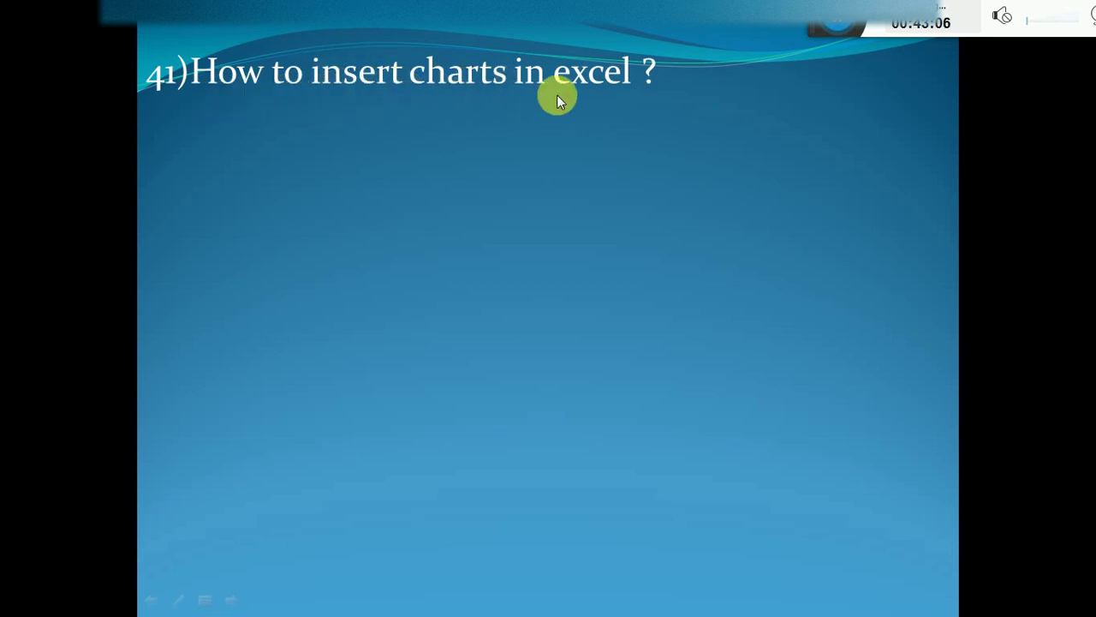
key(super)
click(417, 600)
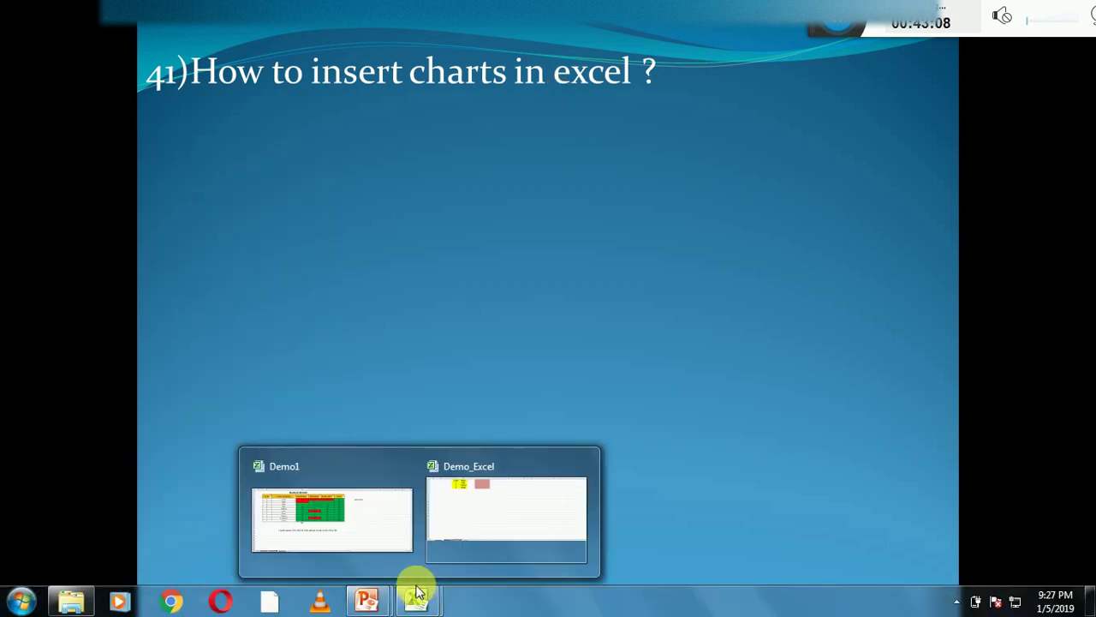
click(346, 524)
click(344, 337)
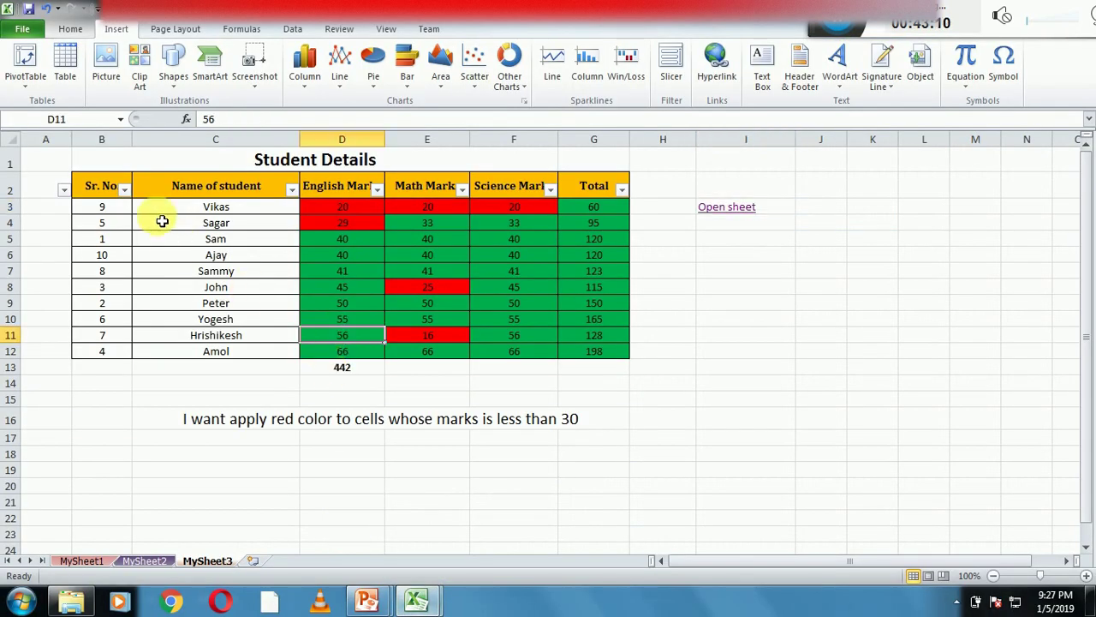
drag(173, 208, 476, 328)
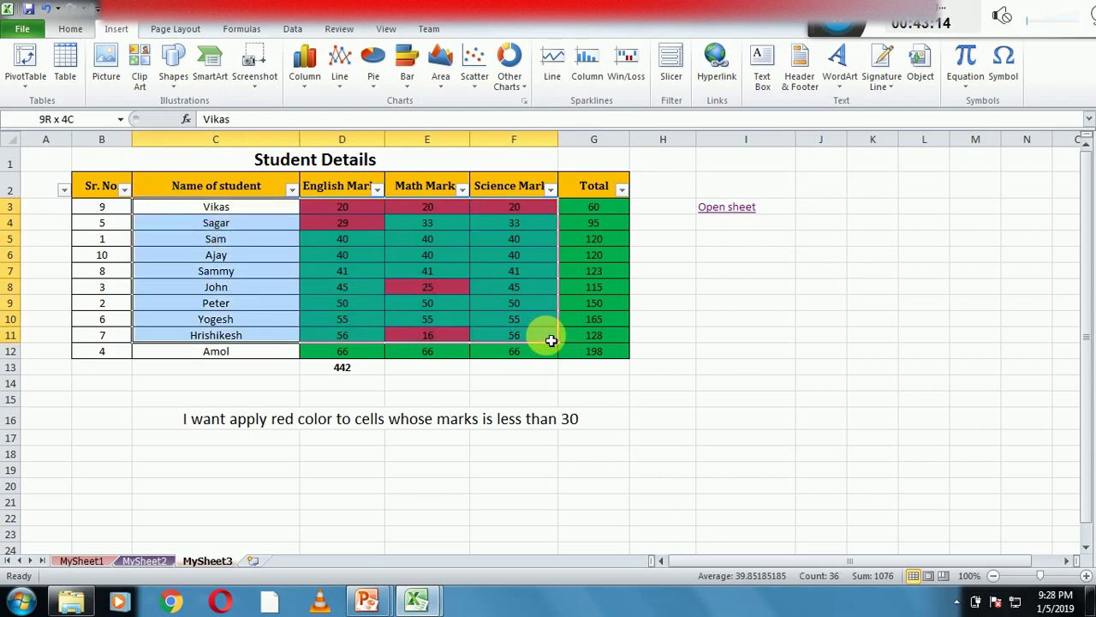
drag(476, 329, 530, 352)
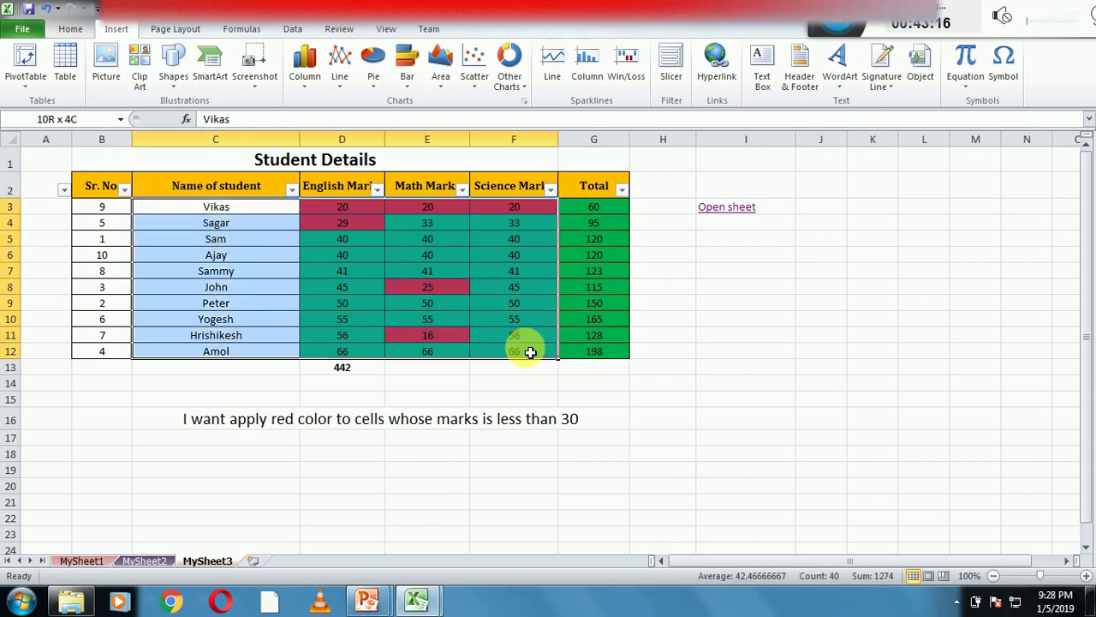
click(70, 32)
click(111, 32)
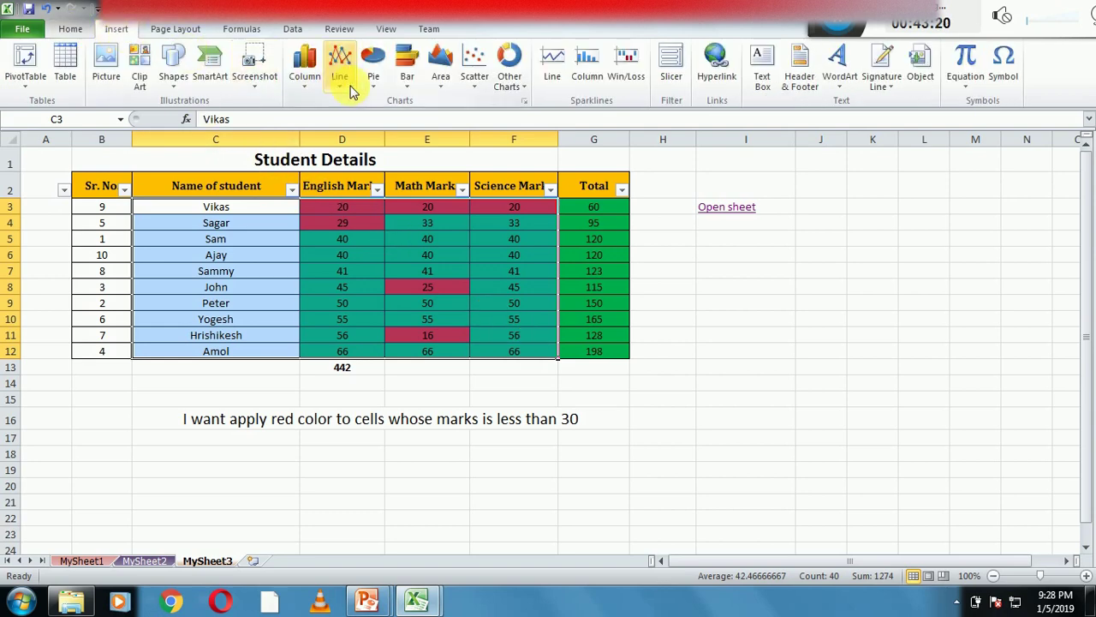
click(372, 84)
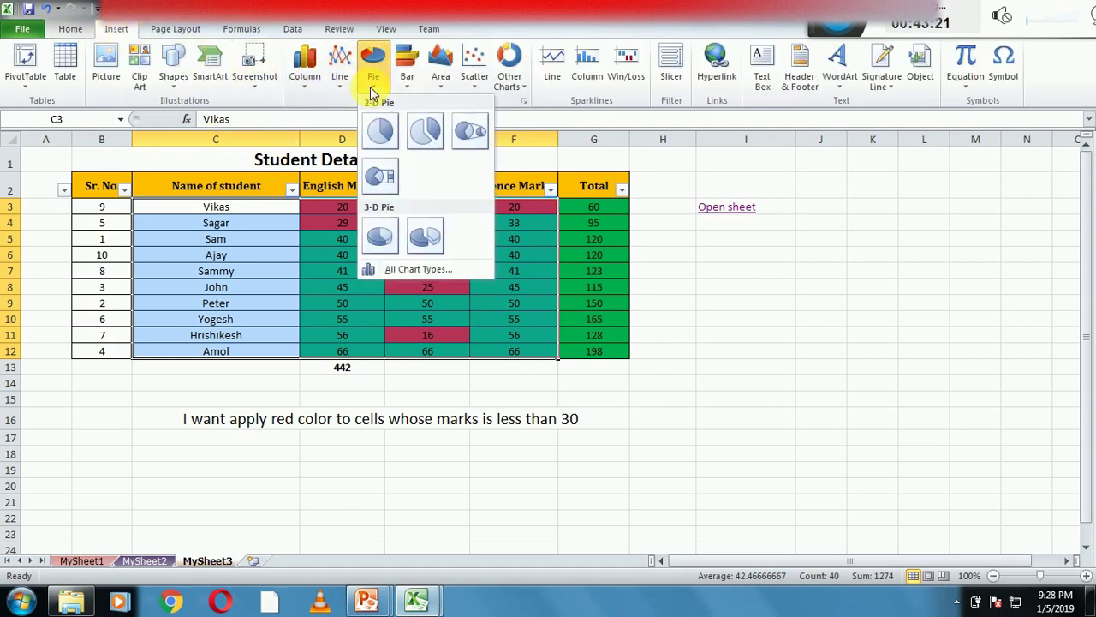
click(382, 131)
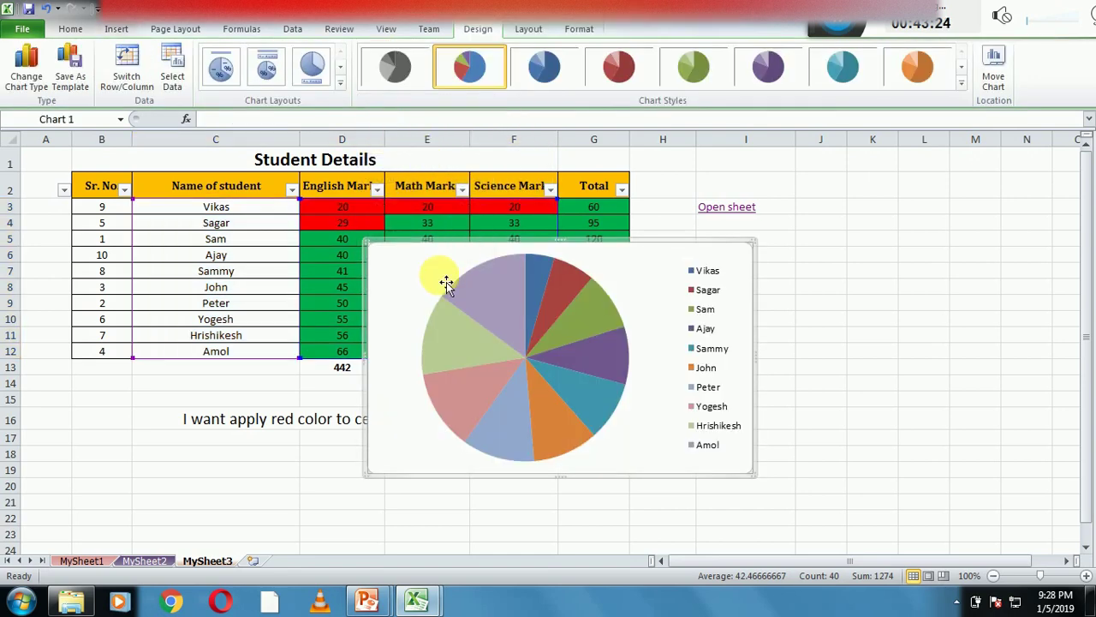
drag(430, 238, 747, 167)
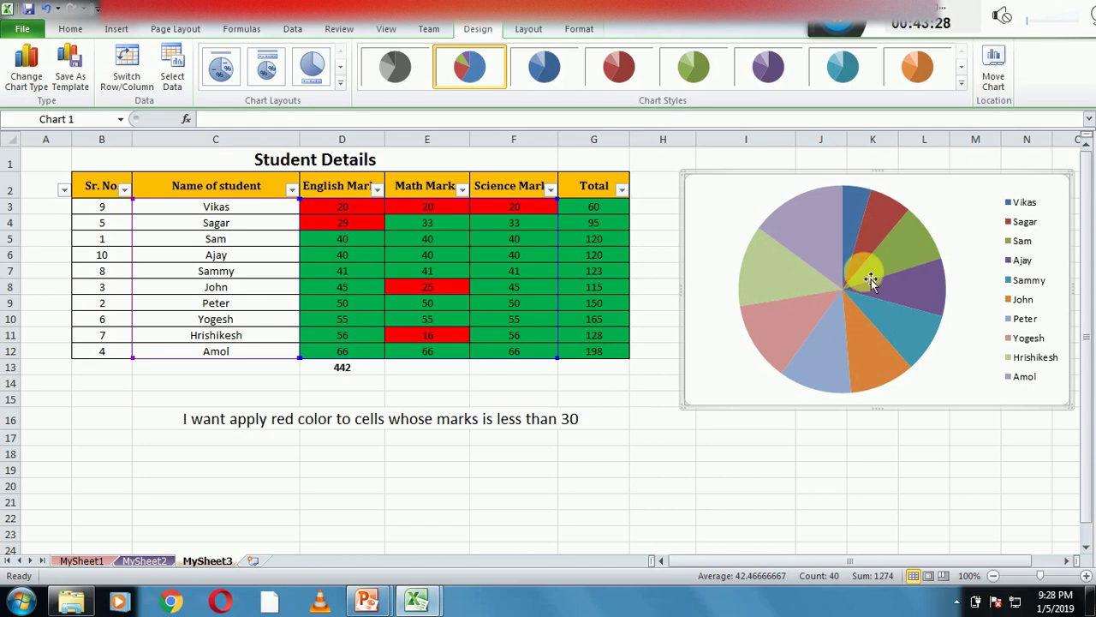
click(805, 175)
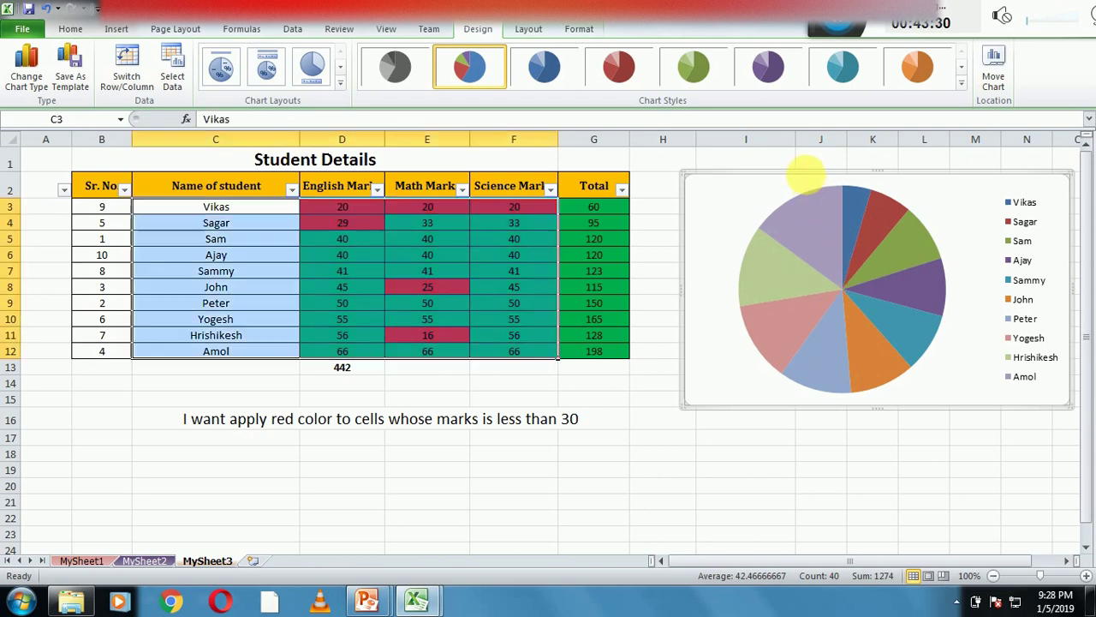
key(Delete)
click(541, 340)
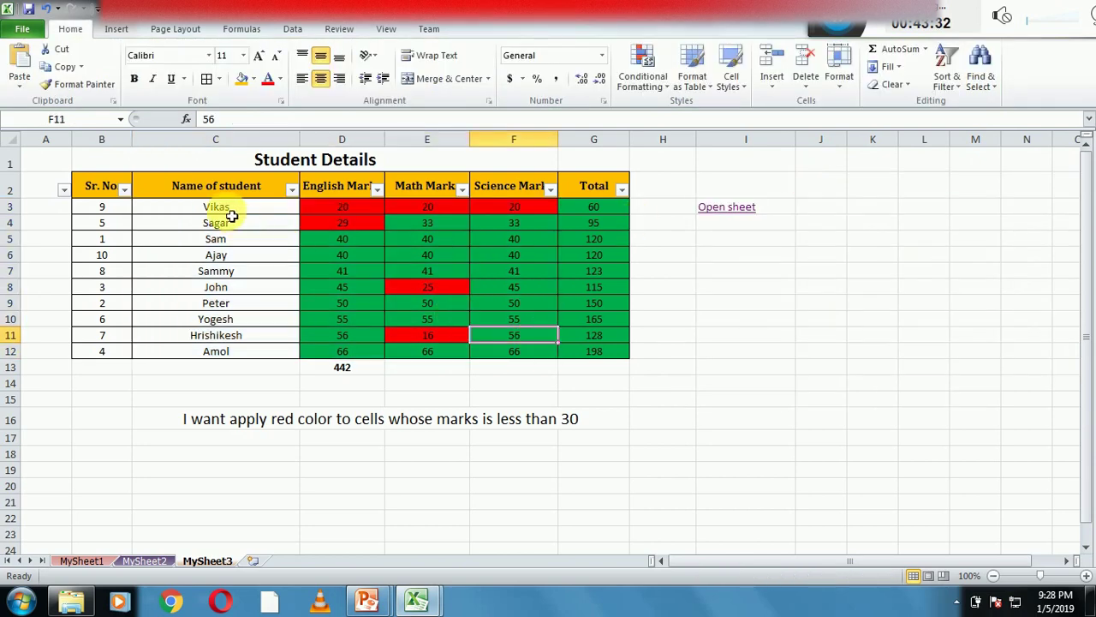
Step: Insert a clustered column chart of C3:F12, move it right of the table, then delete it
mouse_move(231, 210)
mouse_down()
mouse_move(582, 358)
mouse_move(543, 354)
mouse_up()
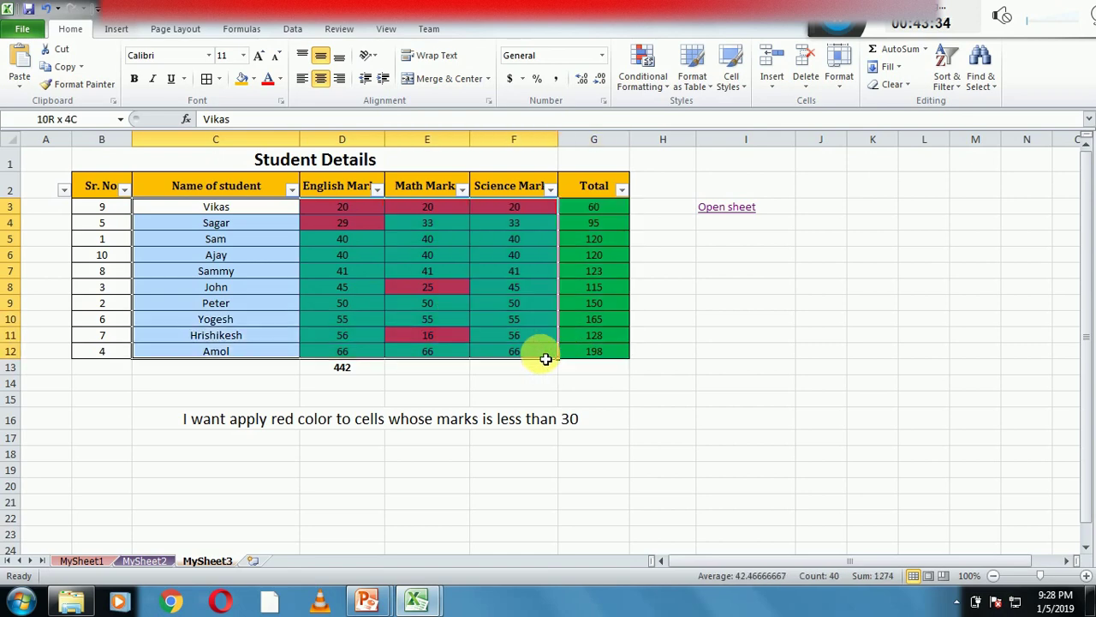
click(115, 28)
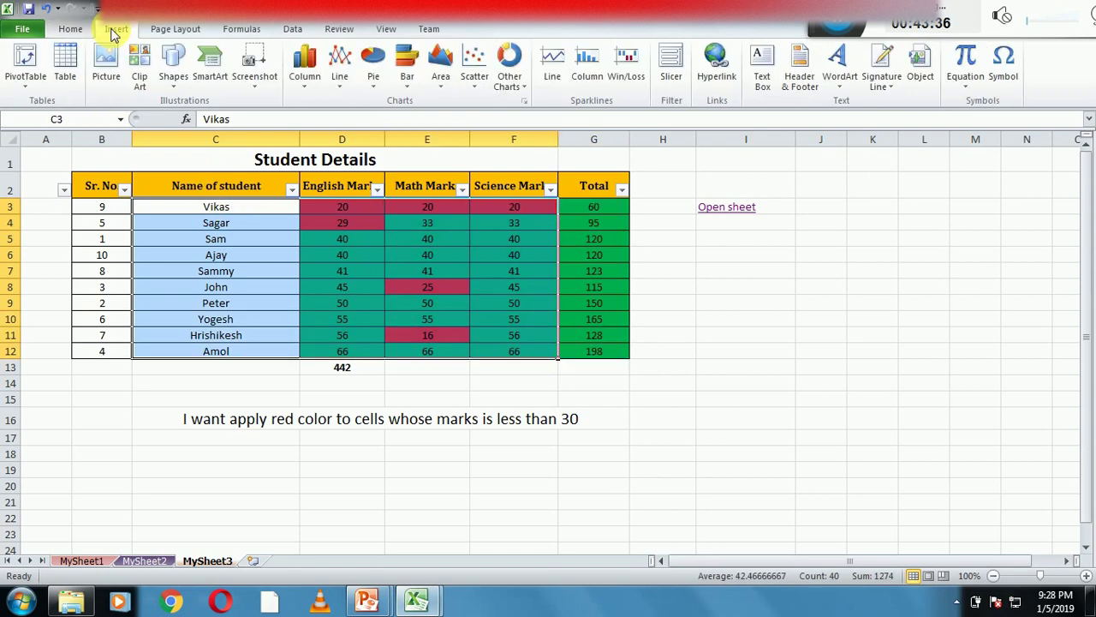
click(402, 82)
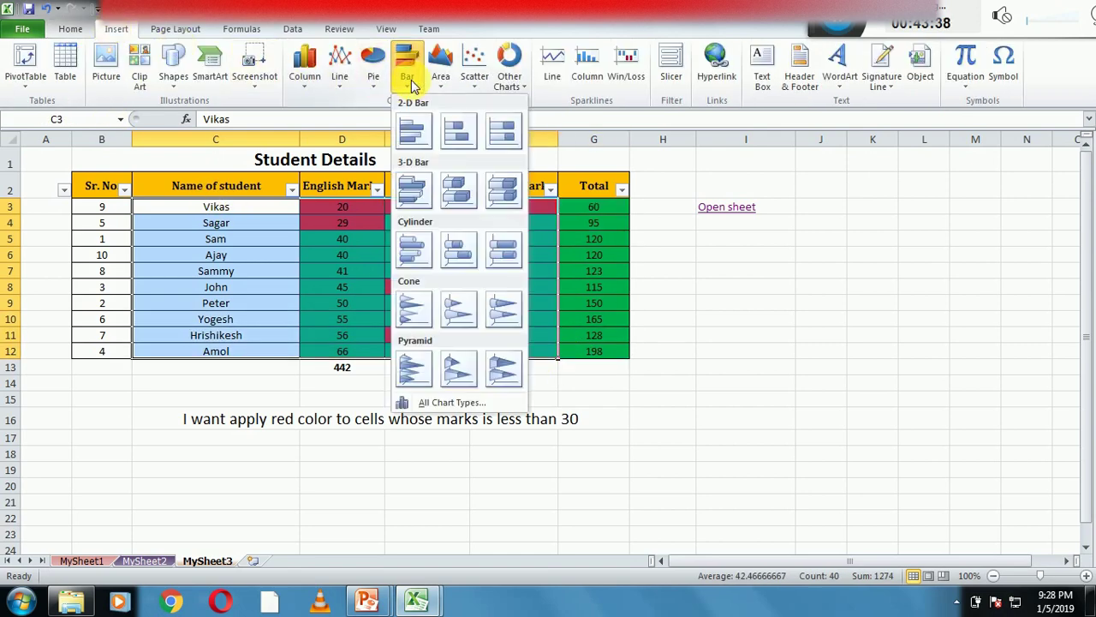
click(307, 82)
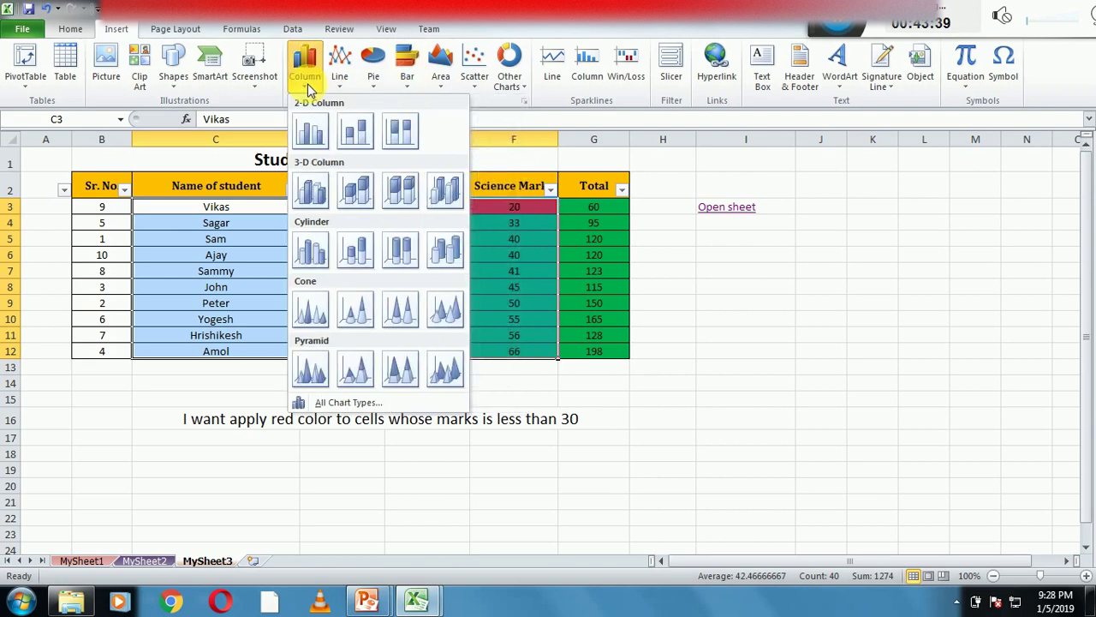
click(312, 131)
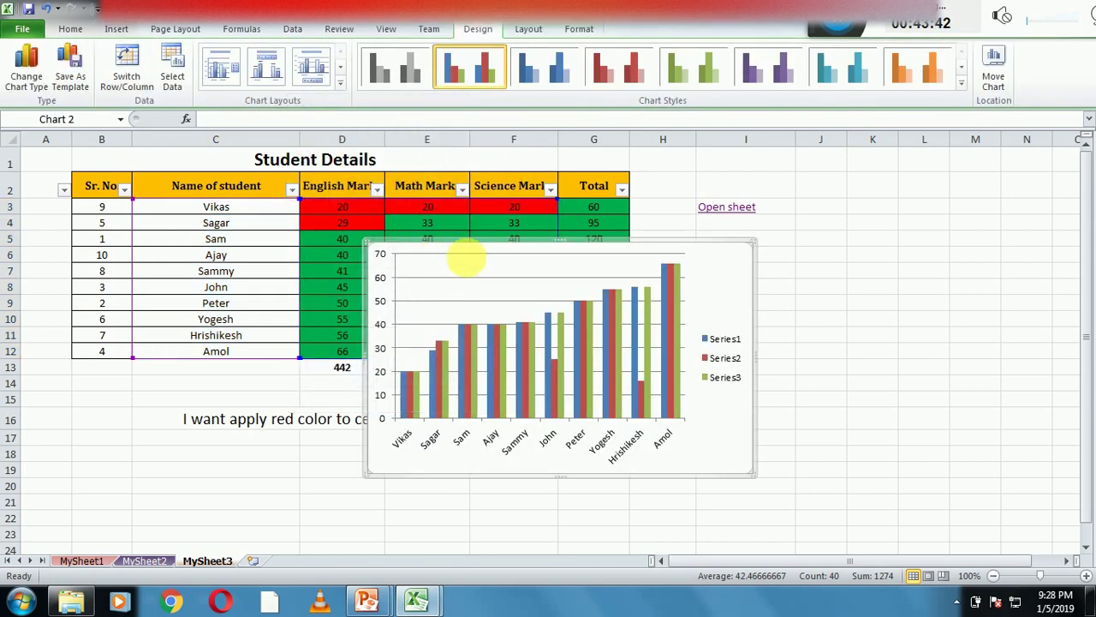
drag(474, 253, 764, 184)
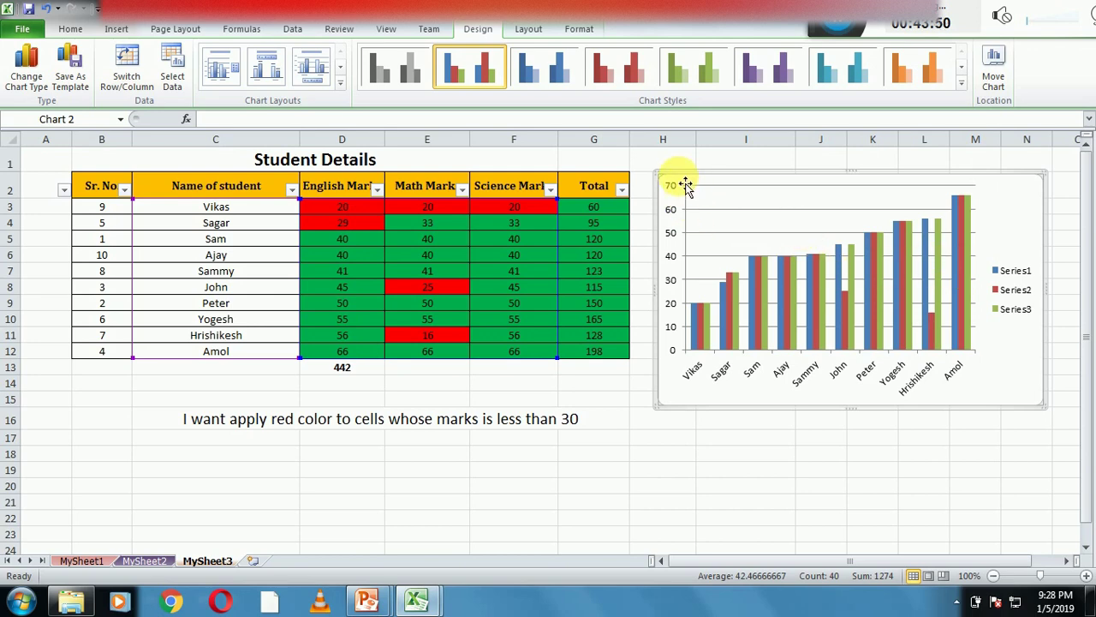
key(Delete)
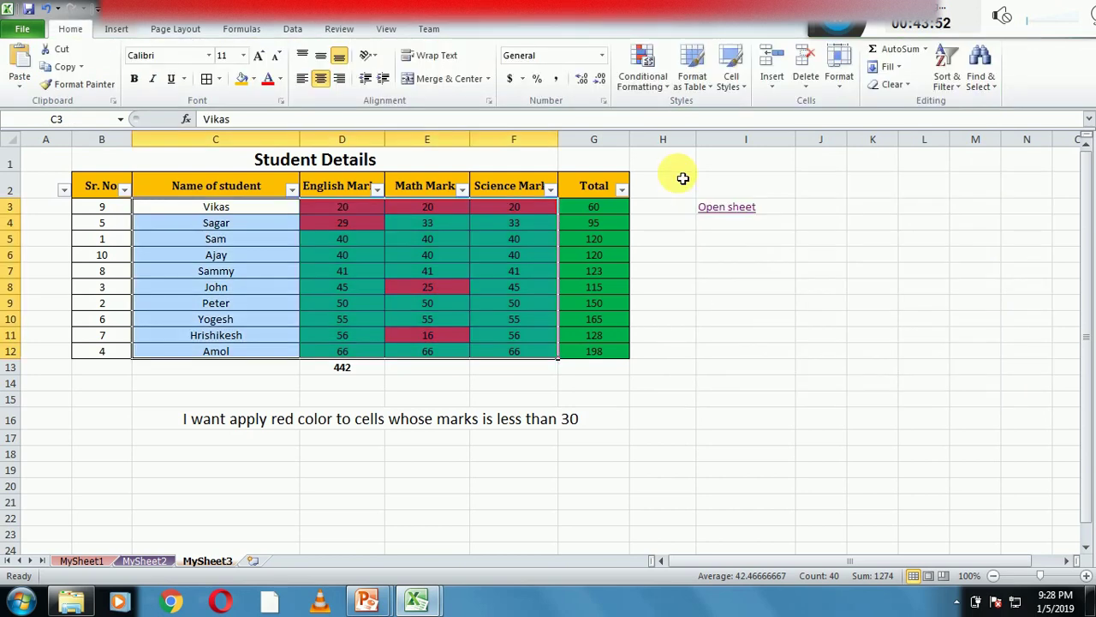
click(459, 382)
Step: Reveal topic 42 on headers and footers in the slide show, then list the Excel windows
mouse_move(366, 596)
click(464, 533)
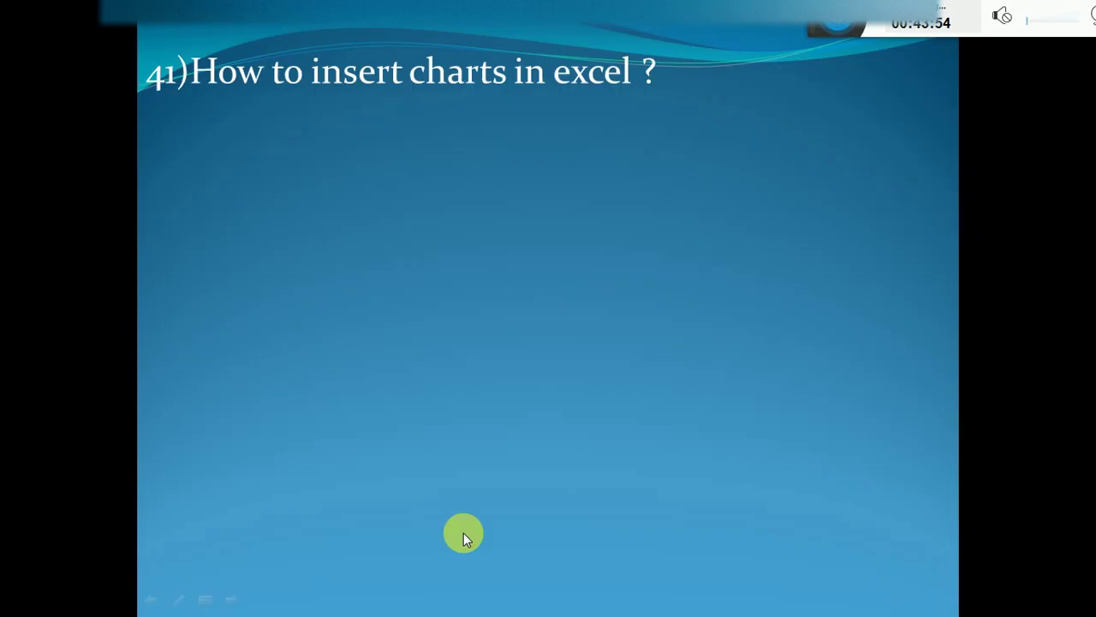
click(447, 478)
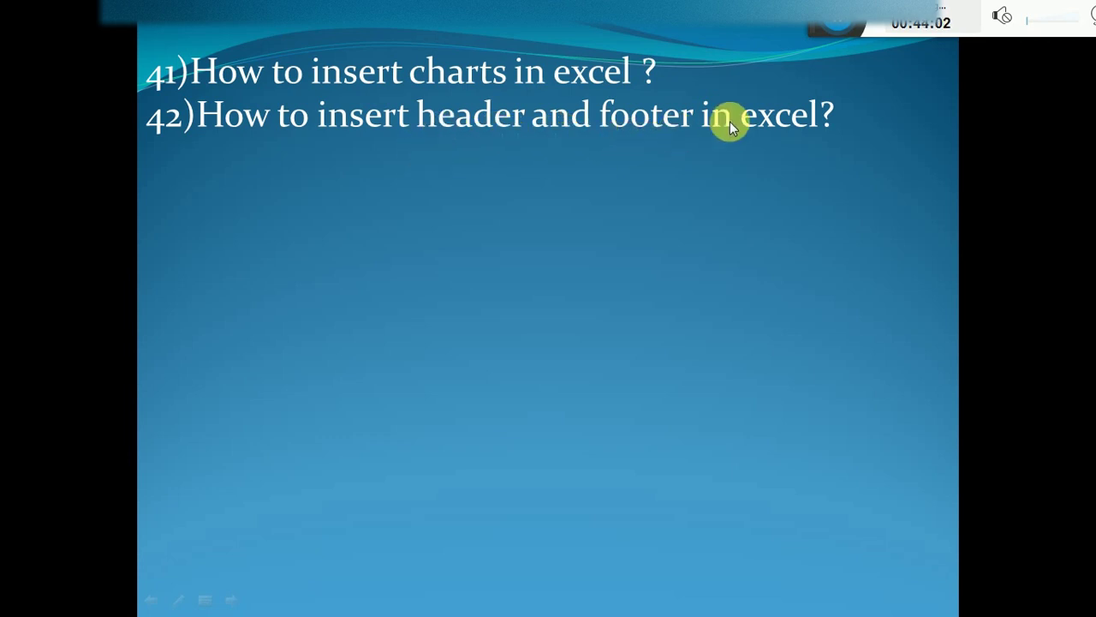
key(super)
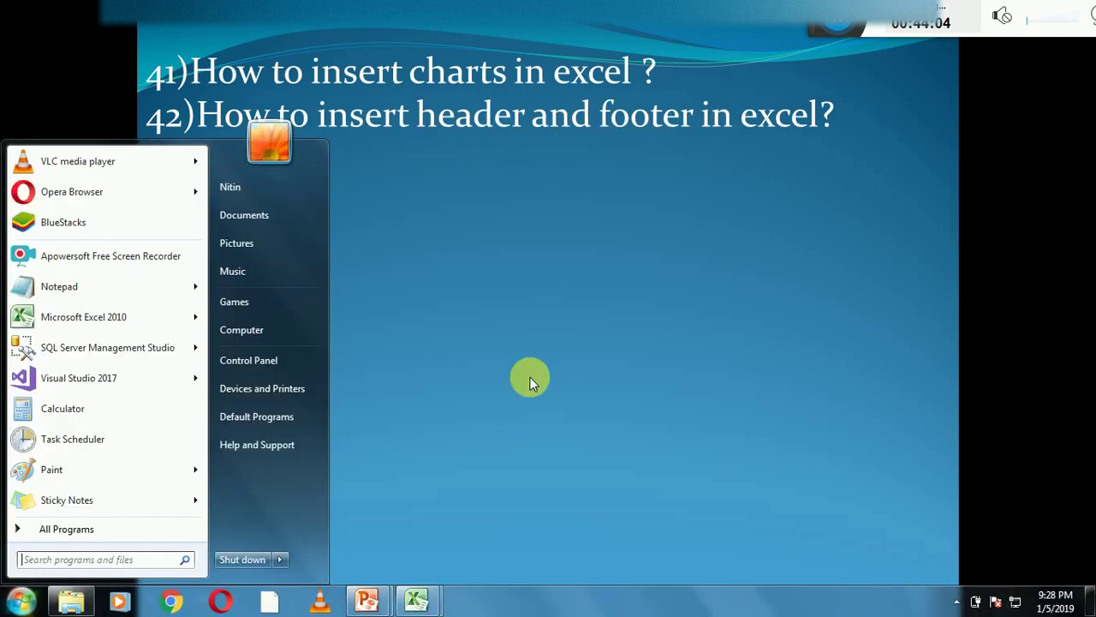
click(432, 595)
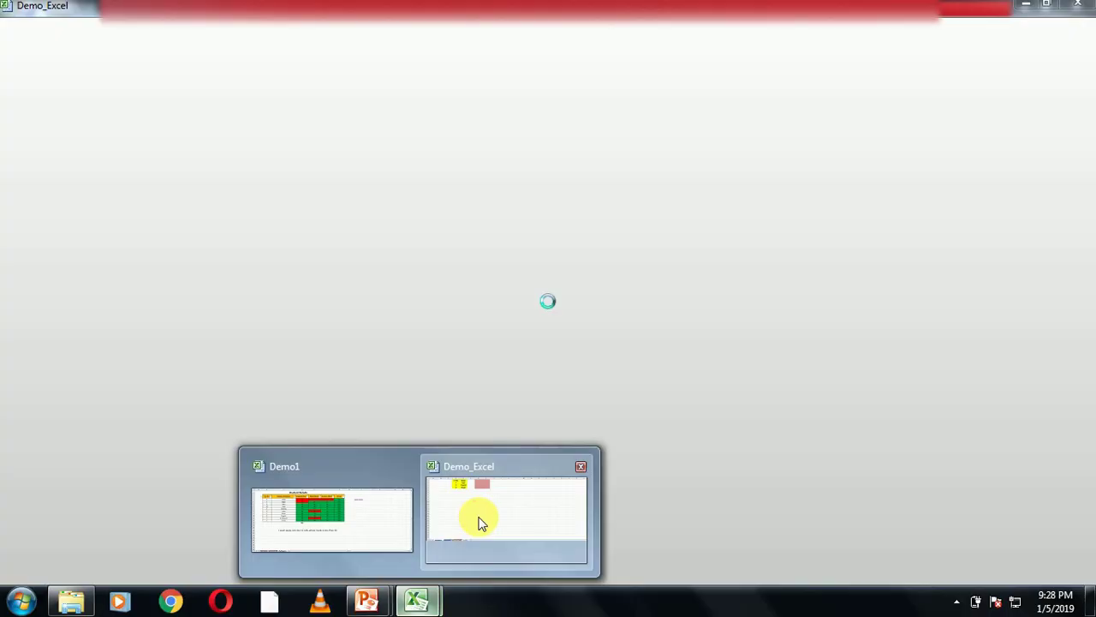
Step: In Demo_Excel's MySheet1, insert the current date (1/5/2019) into the centre header
click(479, 516)
click(371, 321)
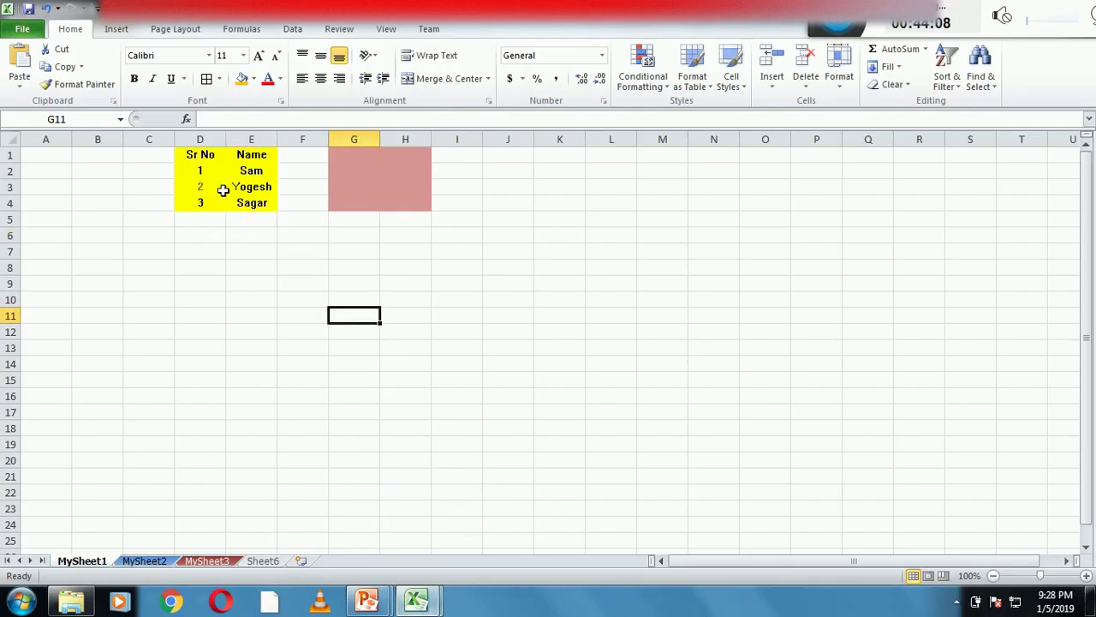
click(221, 188)
click(127, 31)
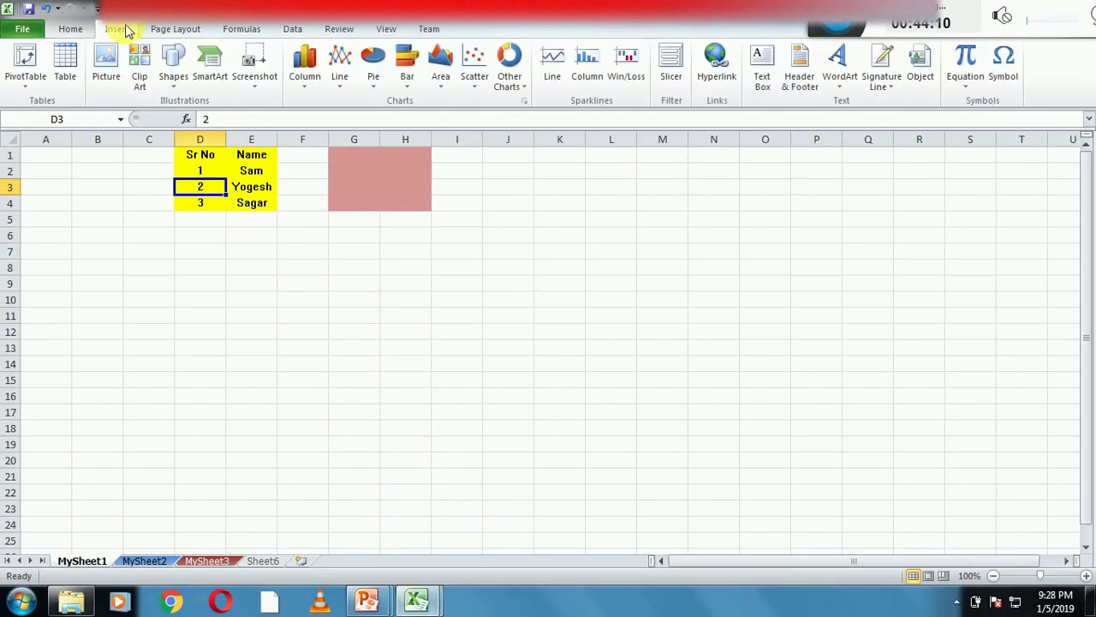
click(796, 81)
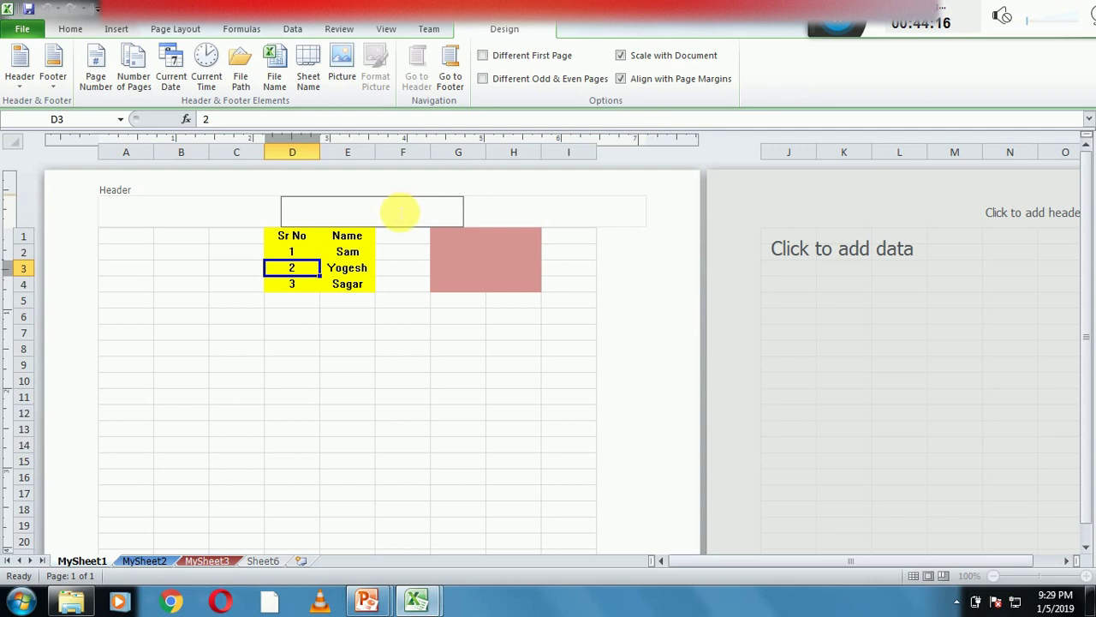
click(171, 77)
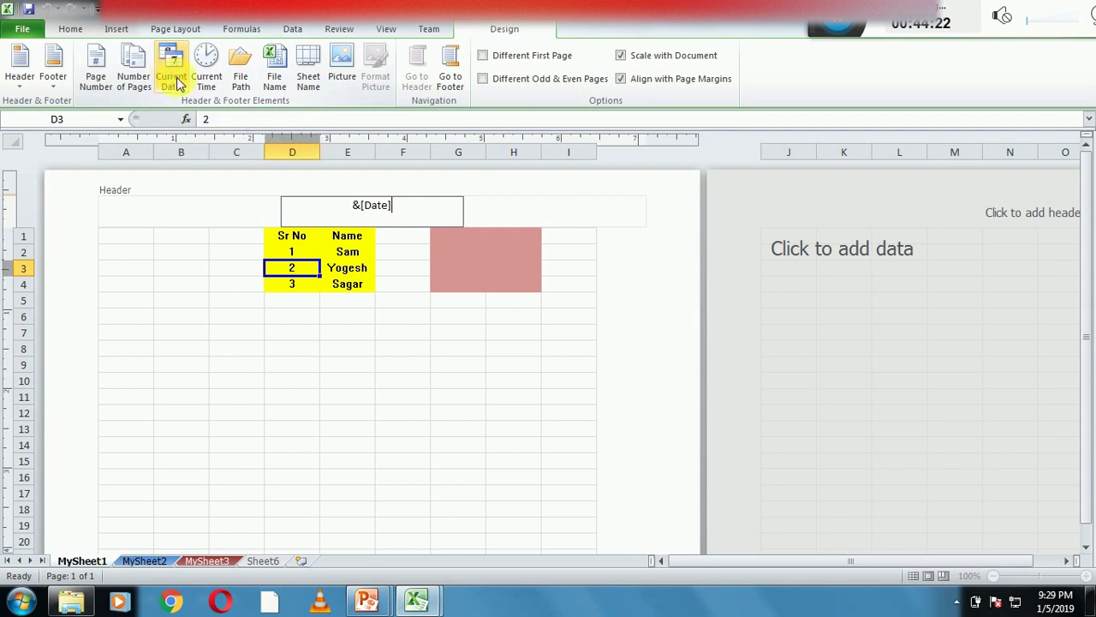
click(224, 272)
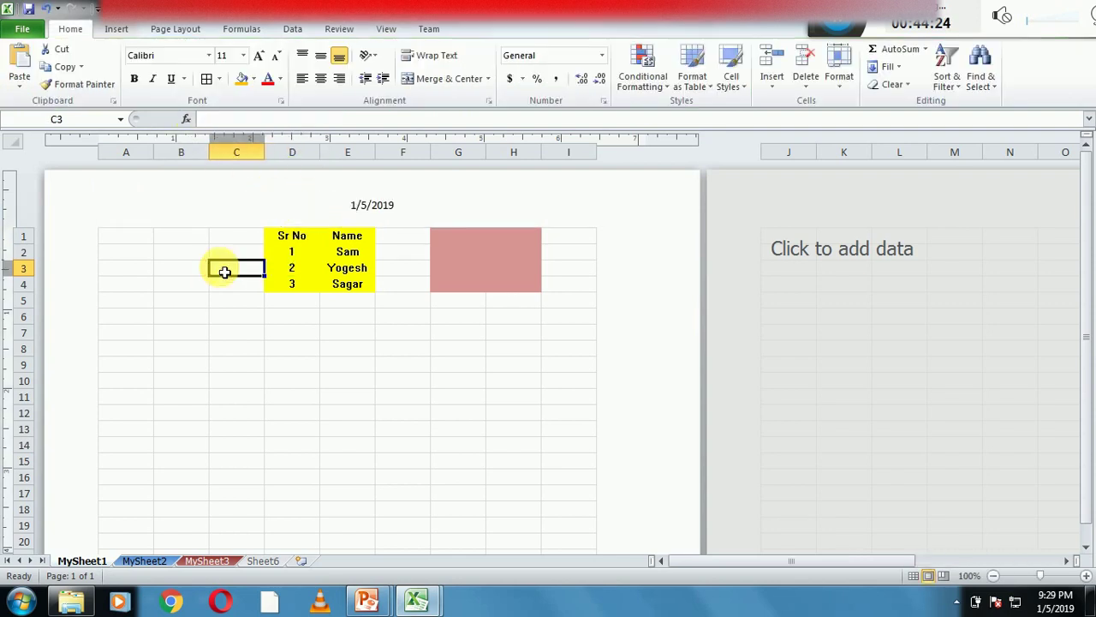
Step: Scroll down to page two to confirm the date header repeats there
click(485, 413)
key(Down)
key(Down)
key(Down)
key(Down)
key(Down)
key(Down)
key(Down)
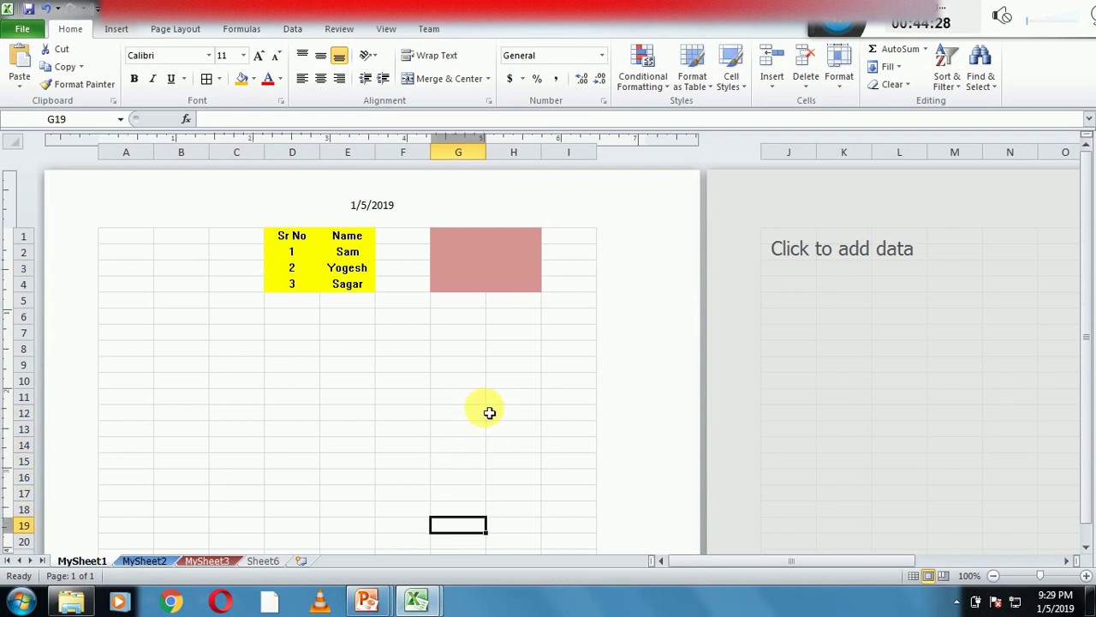
key(Down)
key(Down)
key(Down)
key(Down)
key(Down)
key(Down)
key(Down)
key(Down)
key(Down)
key(Down)
key(Down)
key(Down)
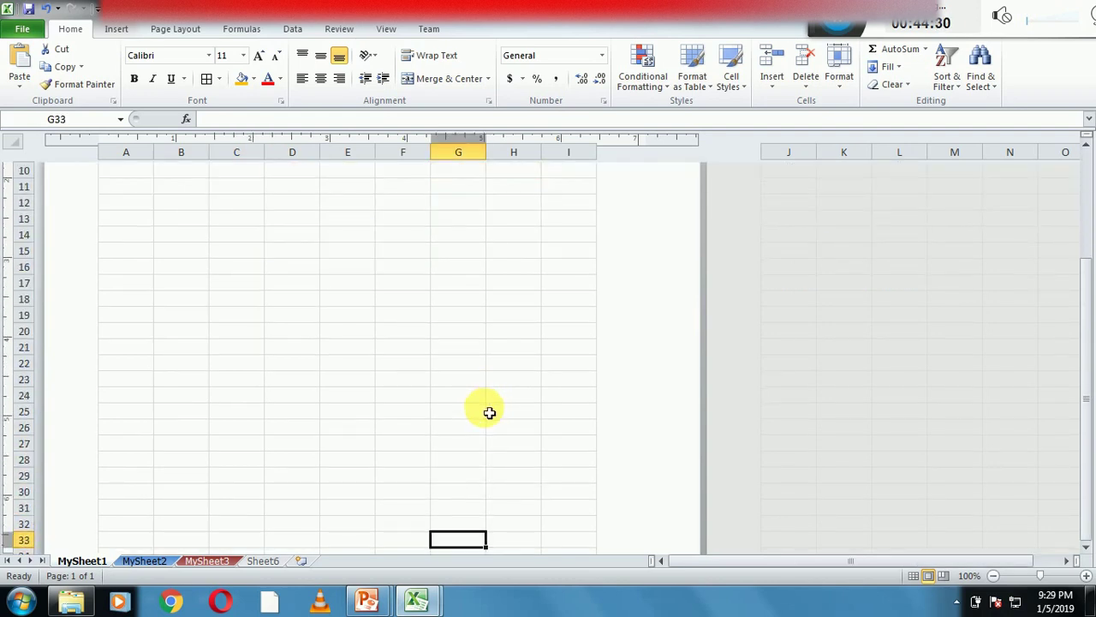
key(Down)
key(Down)
key(Down)
key(Down)
key(Down)
key(Down)
key(Down)
key(Down)
key(Down)
key(Down)
key(Down)
key(Down)
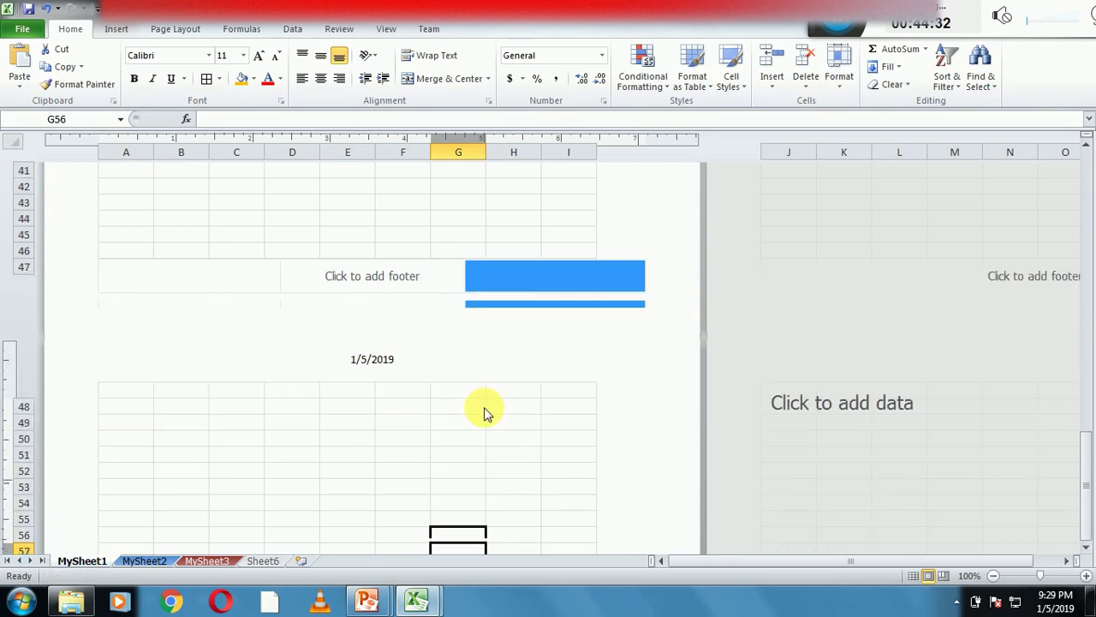
key(Down)
key(Down)
click(398, 249)
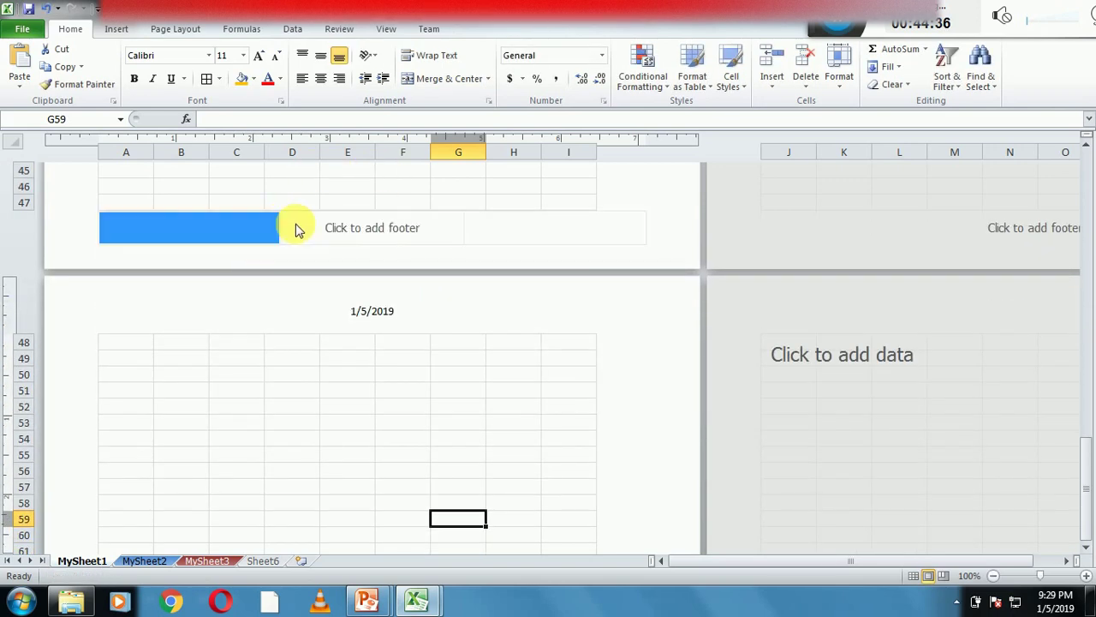
click(253, 248)
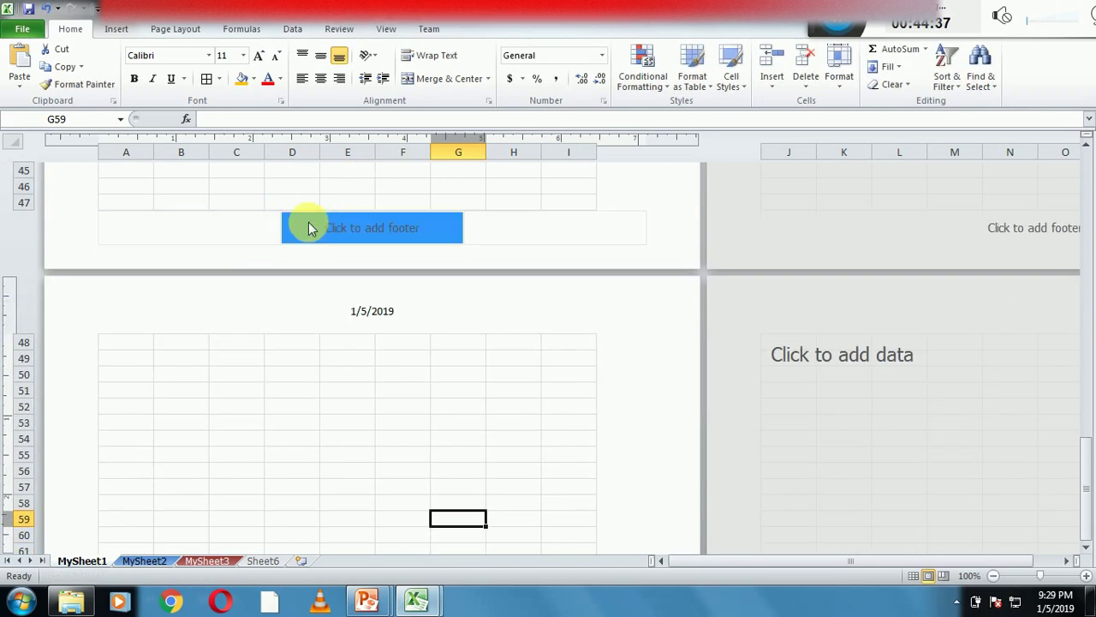
Step: Replace the header's date field with the total Number of Pages
click(116, 28)
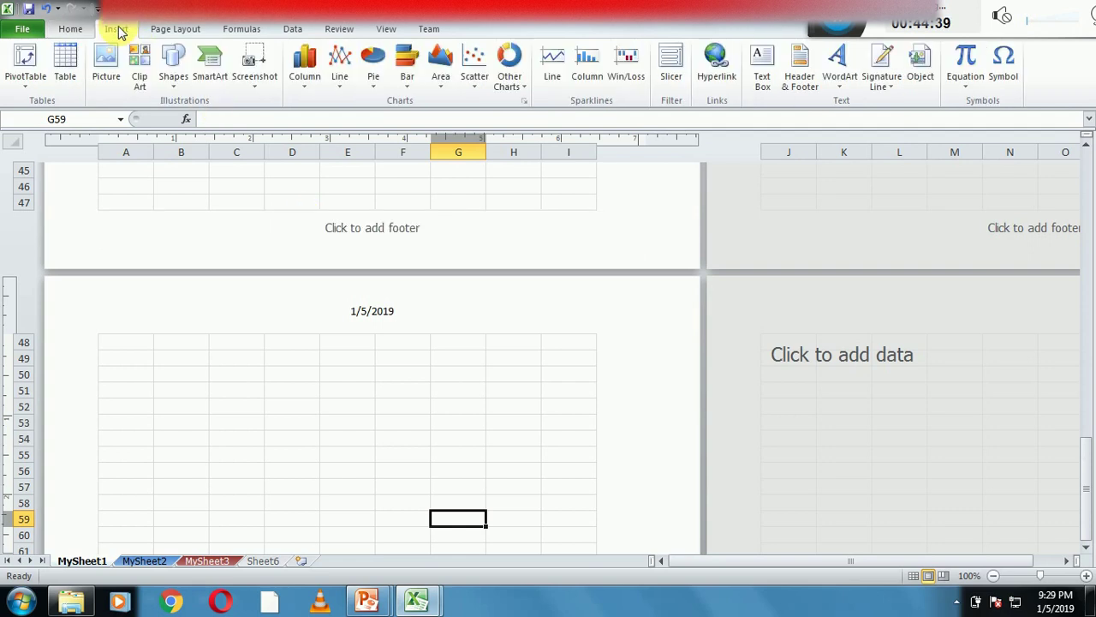
click(796, 73)
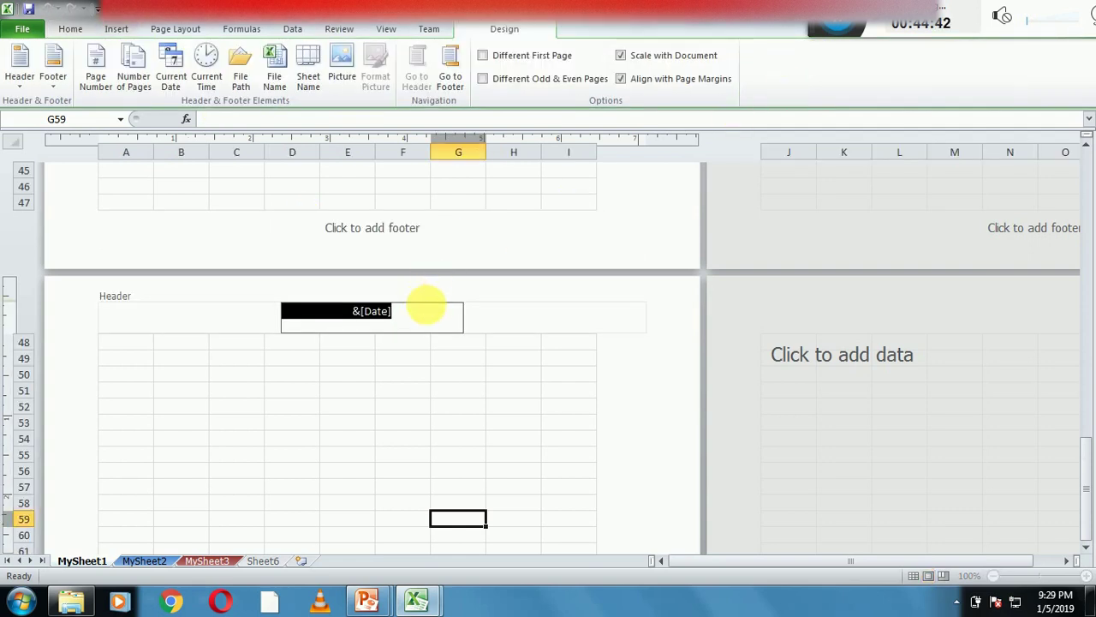
key(Delete)
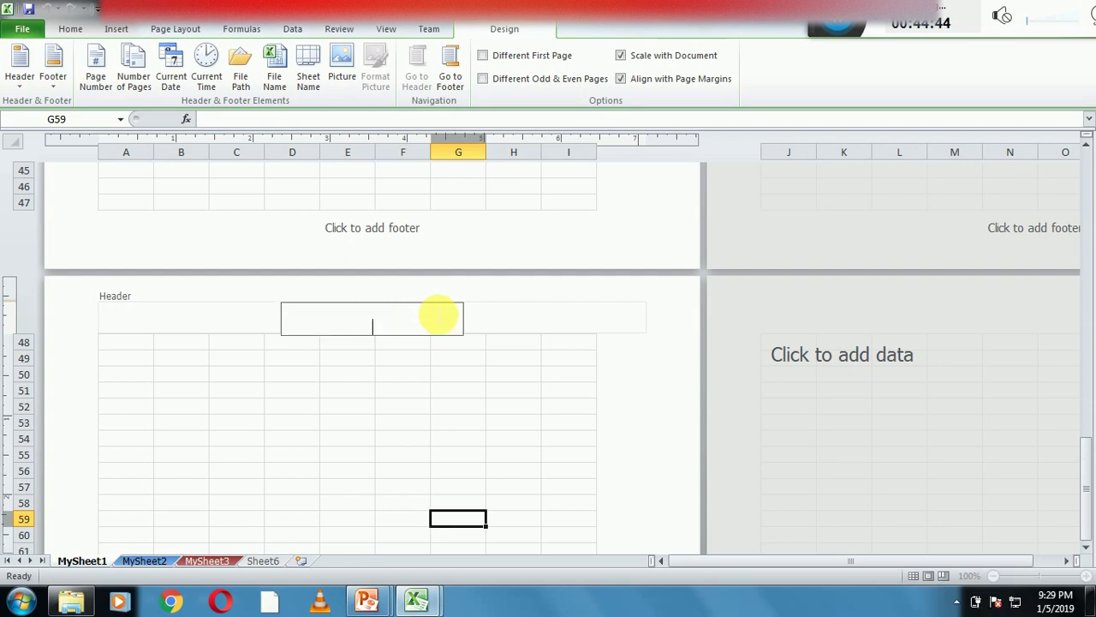
click(141, 82)
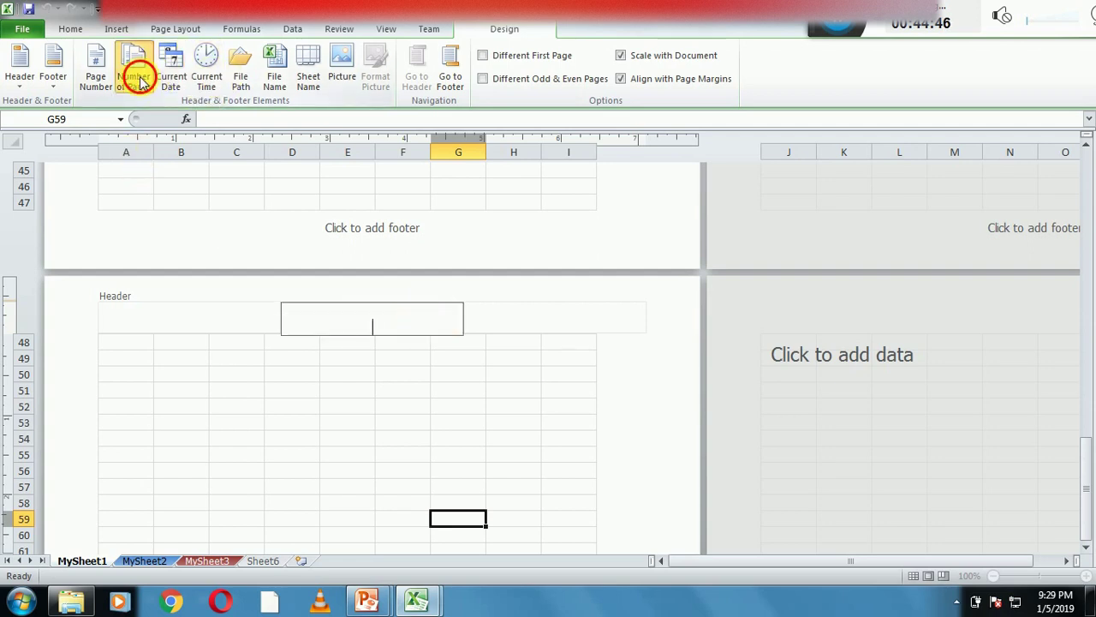
click(261, 359)
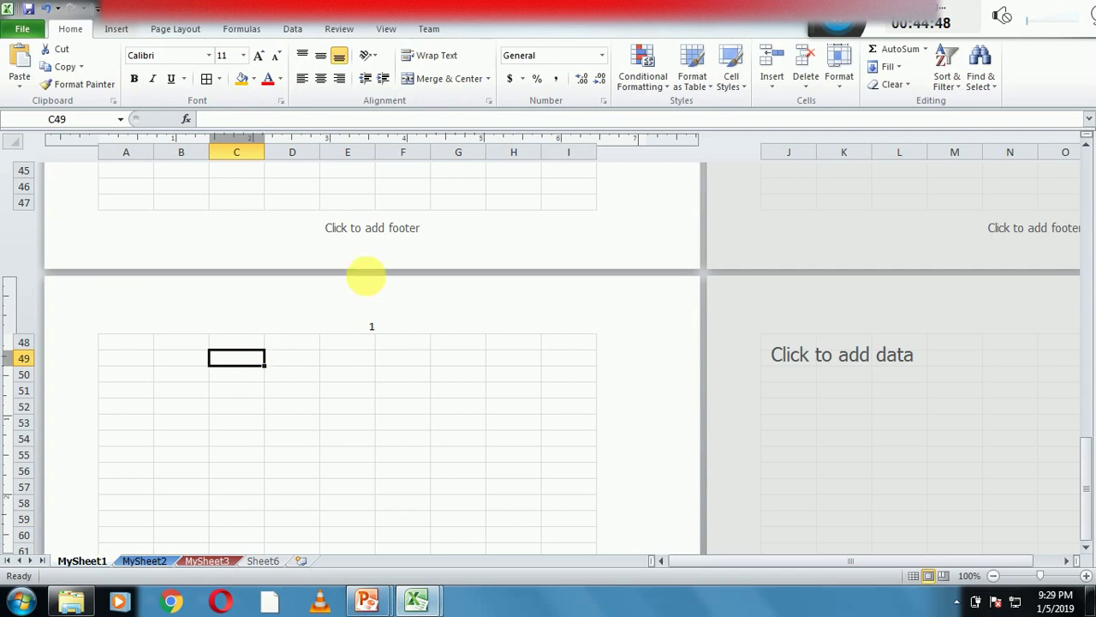
Step: Return to the top of page one and check the header now reads 1
click(362, 240)
click(257, 202)
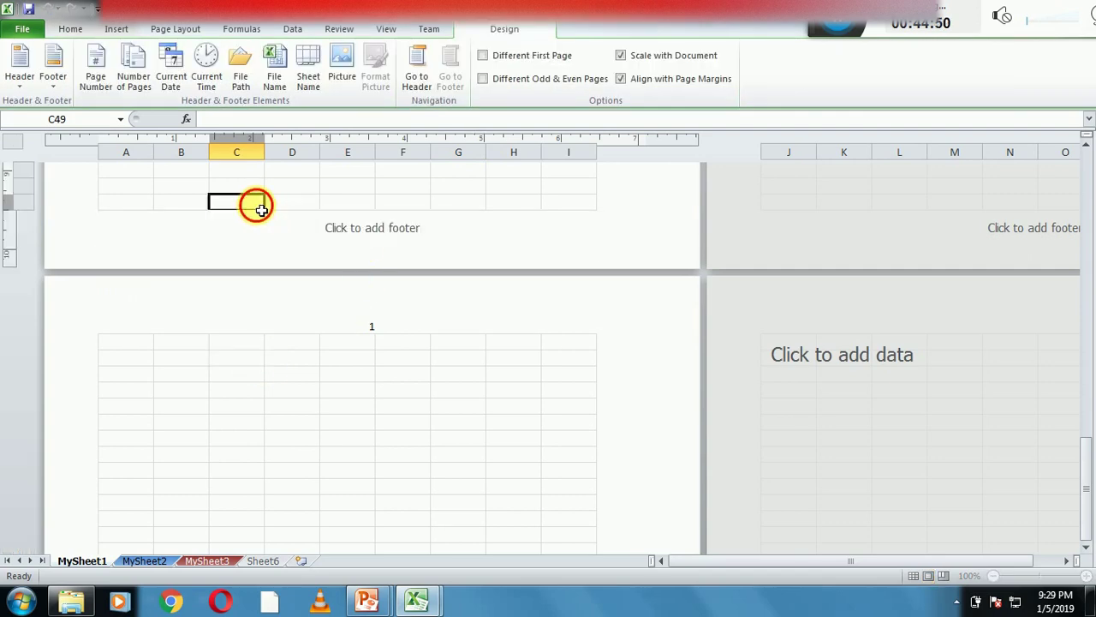
key(Up)
key(Up)
key(Up)
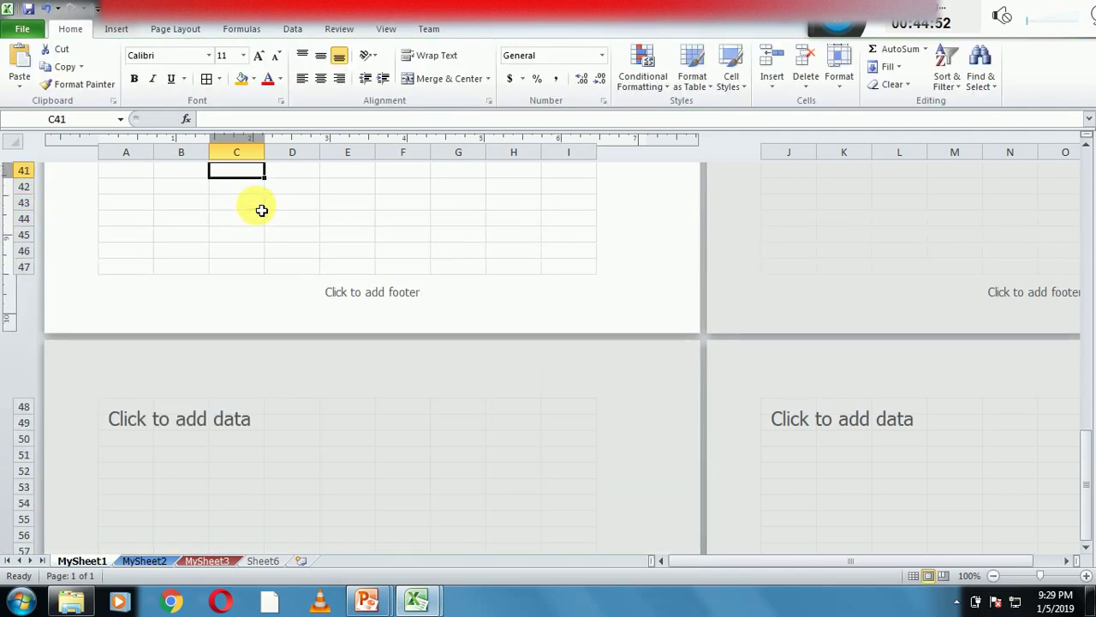
key(Up)
key(Up)
key(Up)
key(Up)
key(Up)
key(Up)
key(Up)
key(Up)
key(Up)
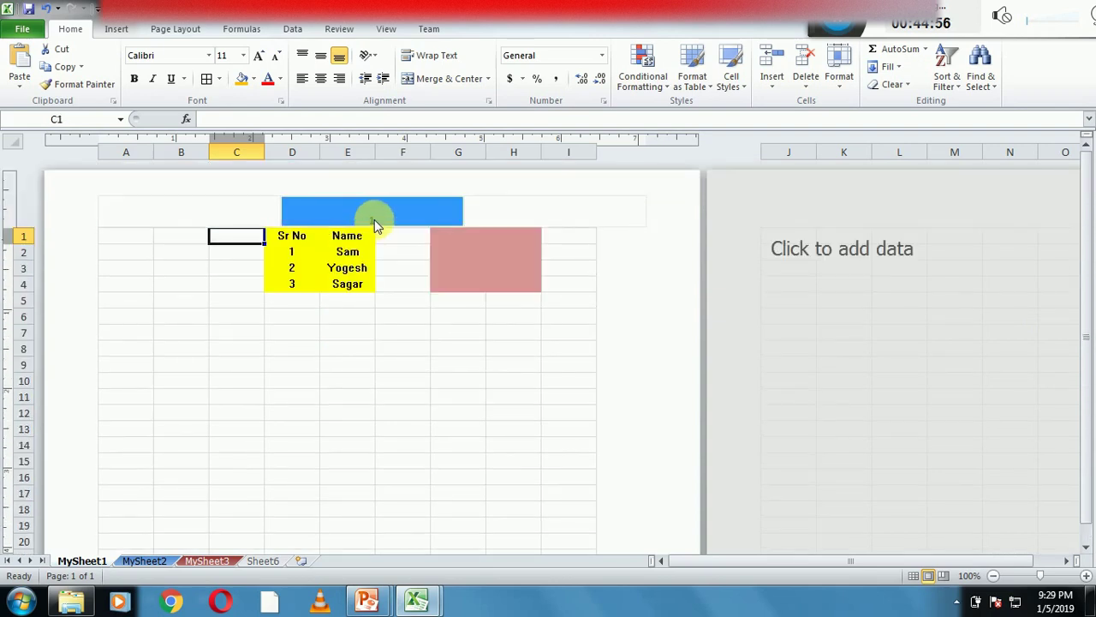
click(375, 220)
click(425, 325)
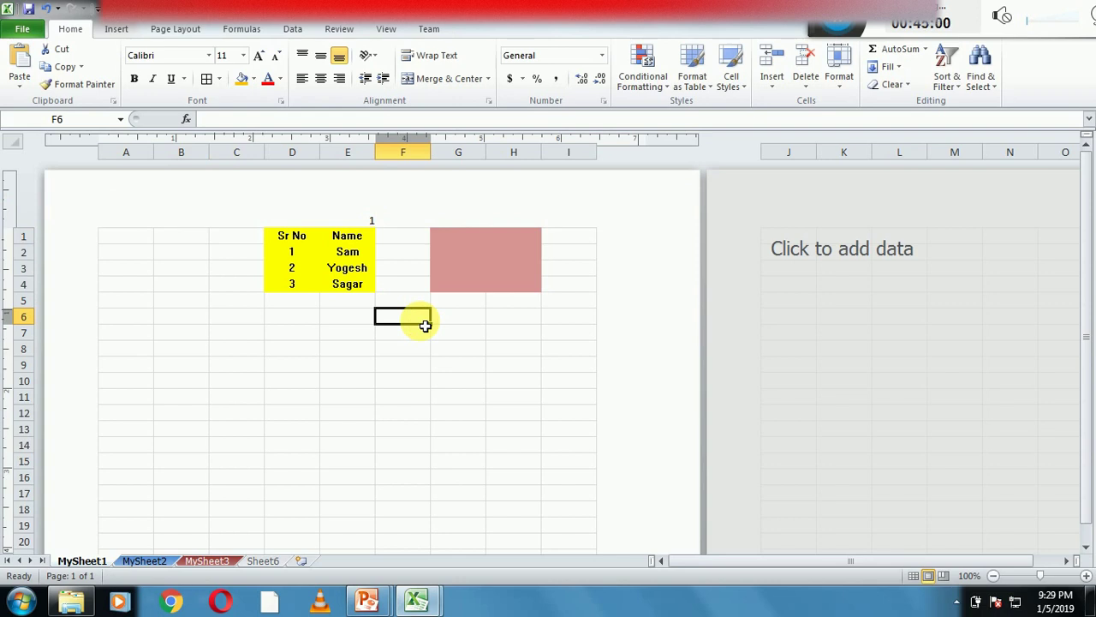
Step: Reveal topic 43 on page orientation in the slide show, then show the open Excel workbooks
mouse_move(366, 602)
click(432, 553)
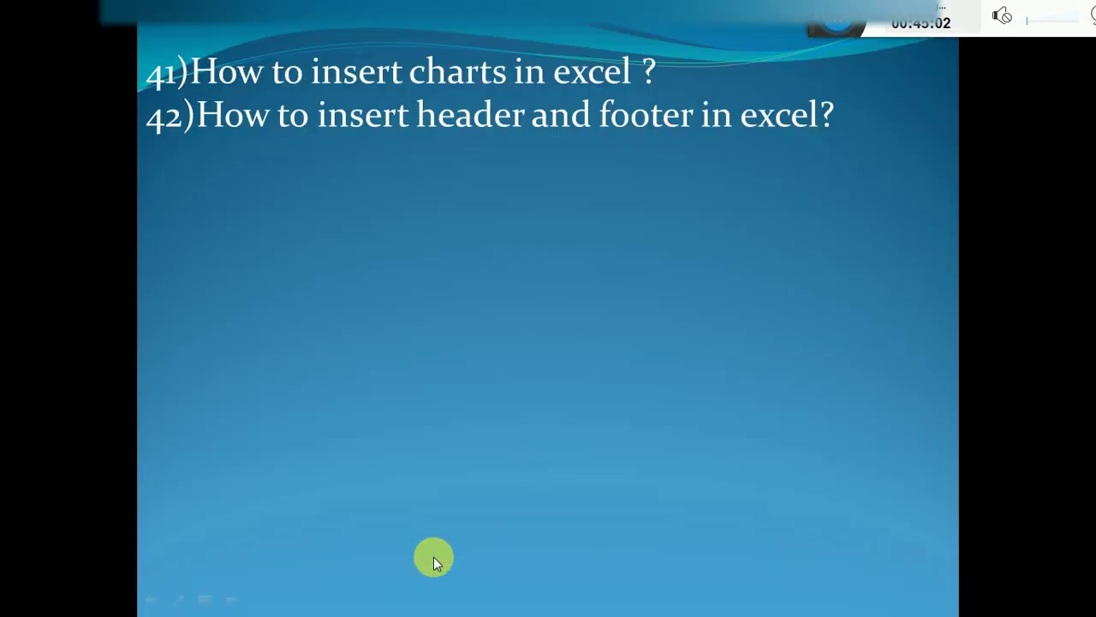
click(593, 284)
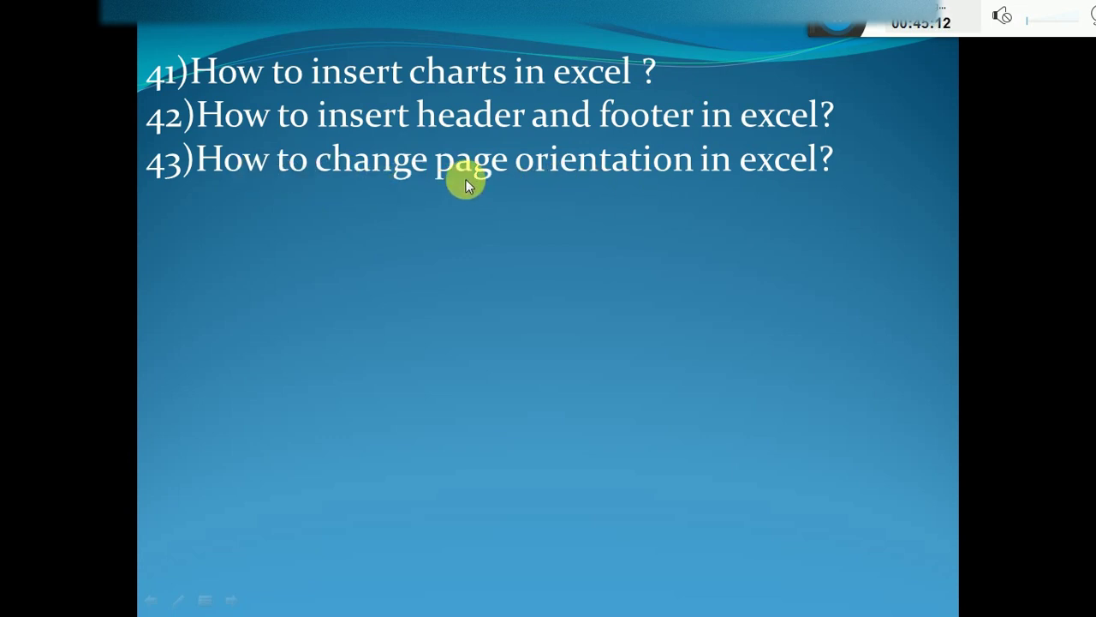
key(super)
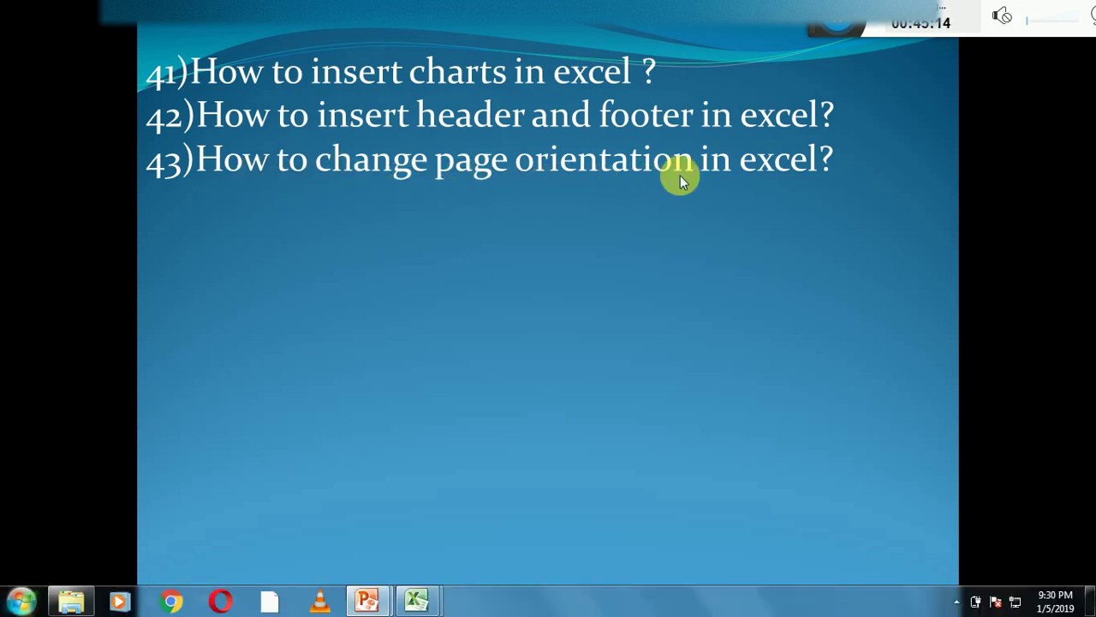
click(415, 600)
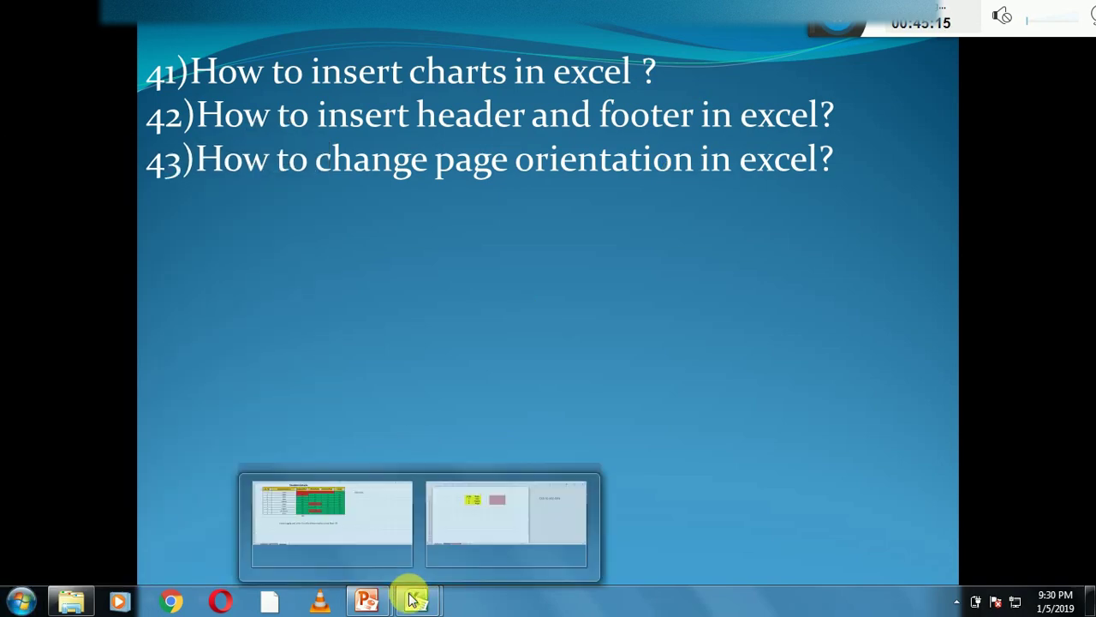
Step: In Demo1's Student Details sheet, toggle the page orientation between landscape and portrait
click(372, 537)
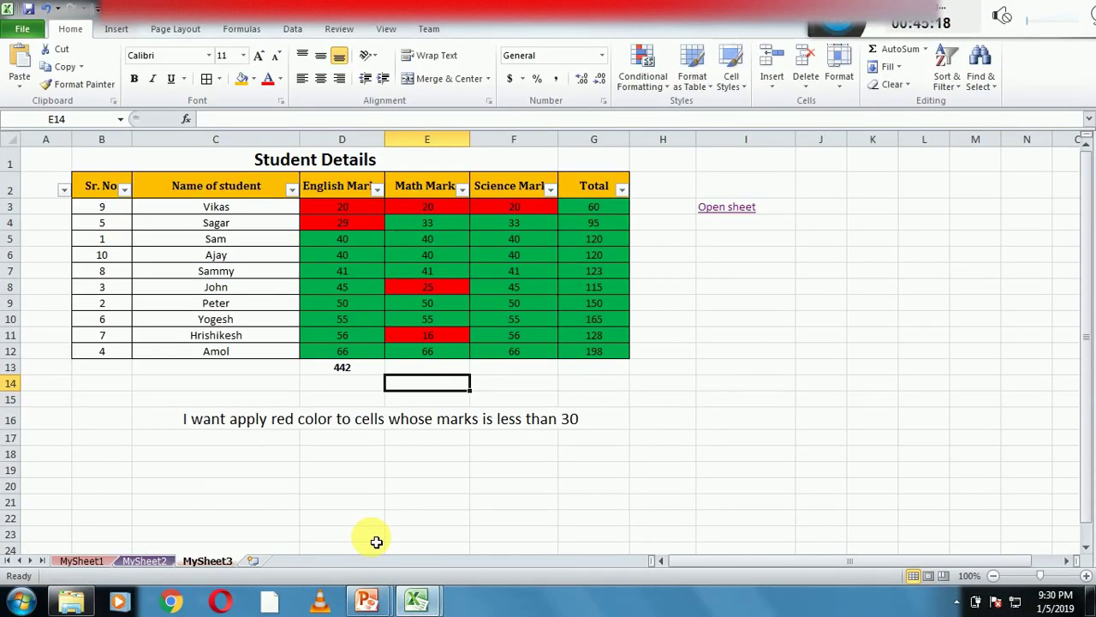
click(254, 353)
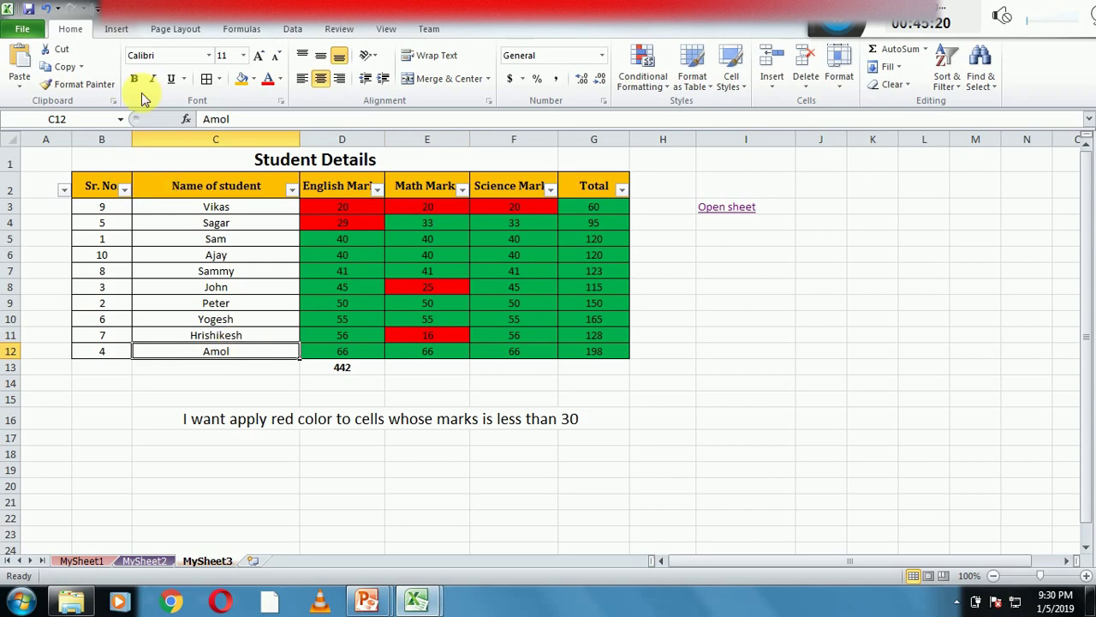
click(170, 30)
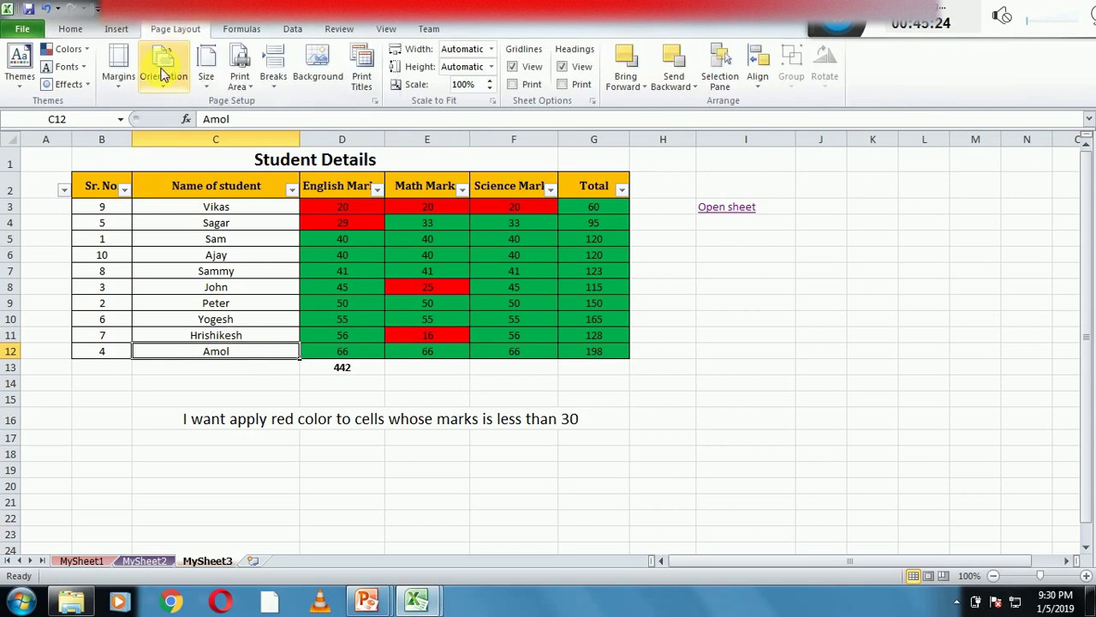
click(161, 63)
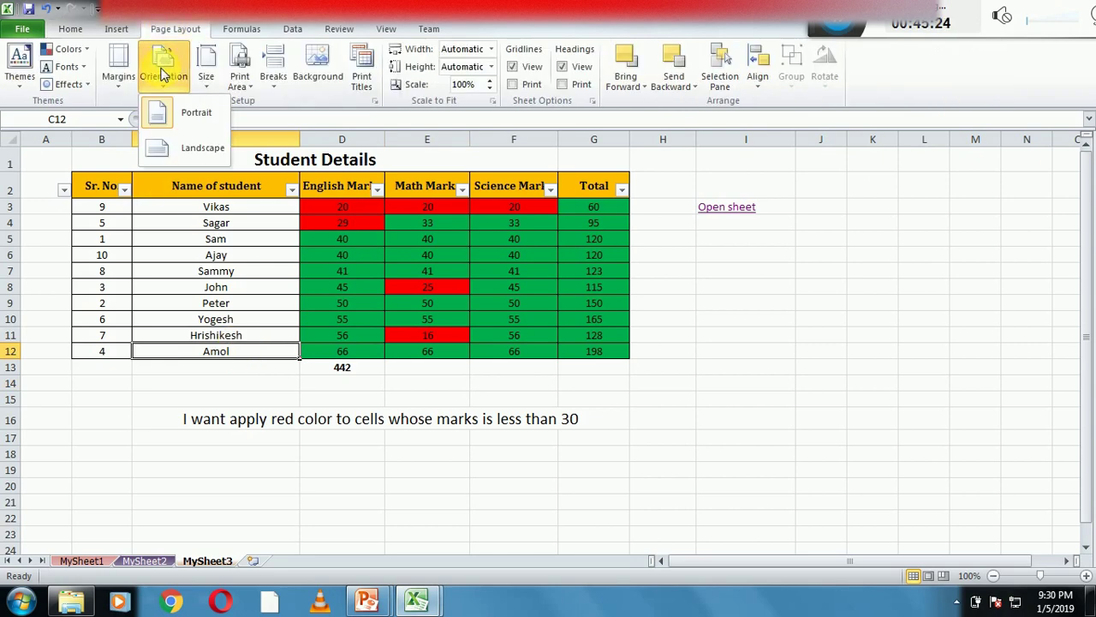
click(184, 148)
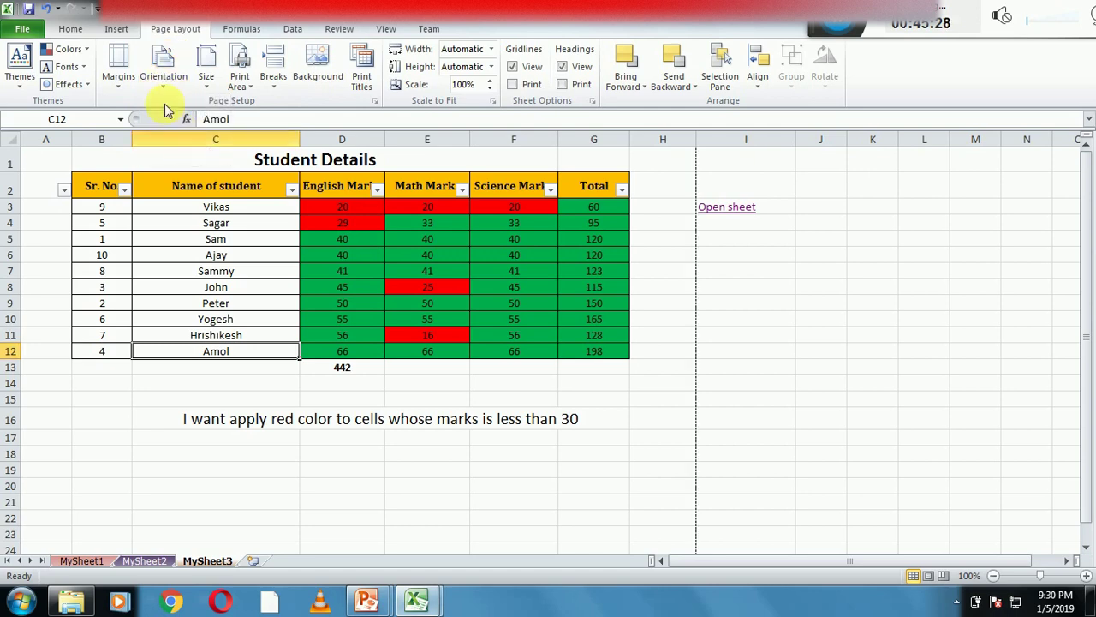
click(162, 65)
click(177, 116)
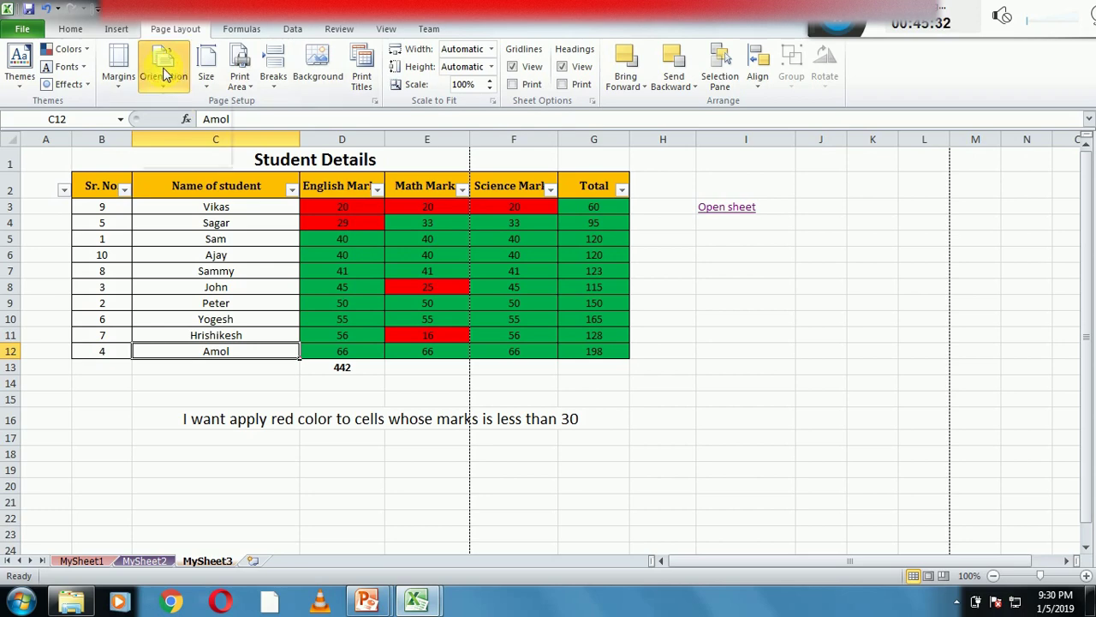
click(162, 70)
click(175, 147)
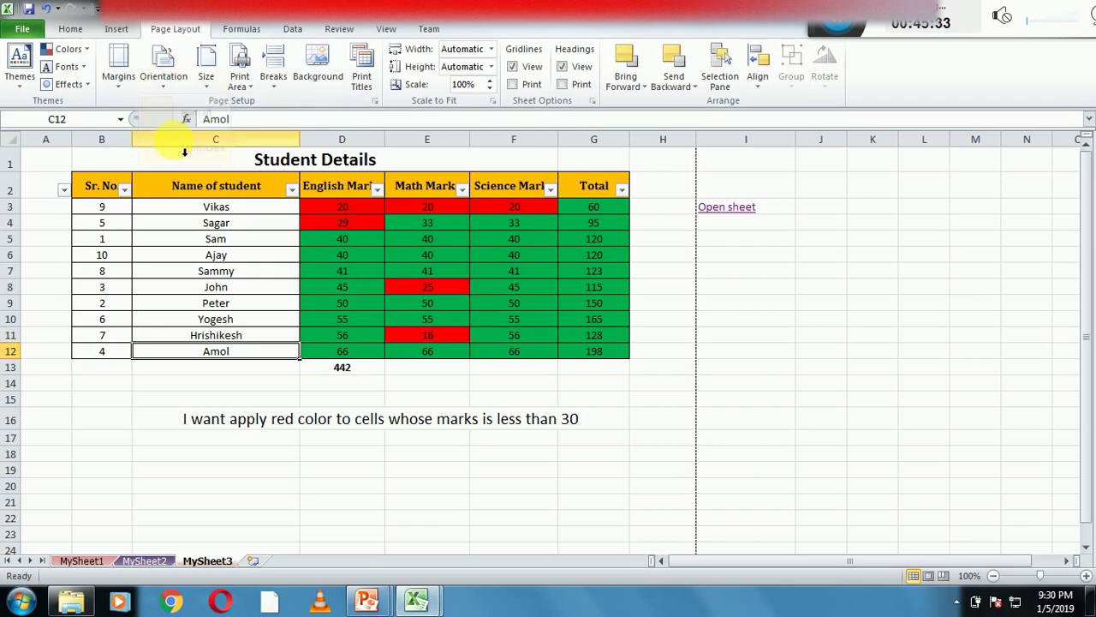
click(71, 29)
click(165, 31)
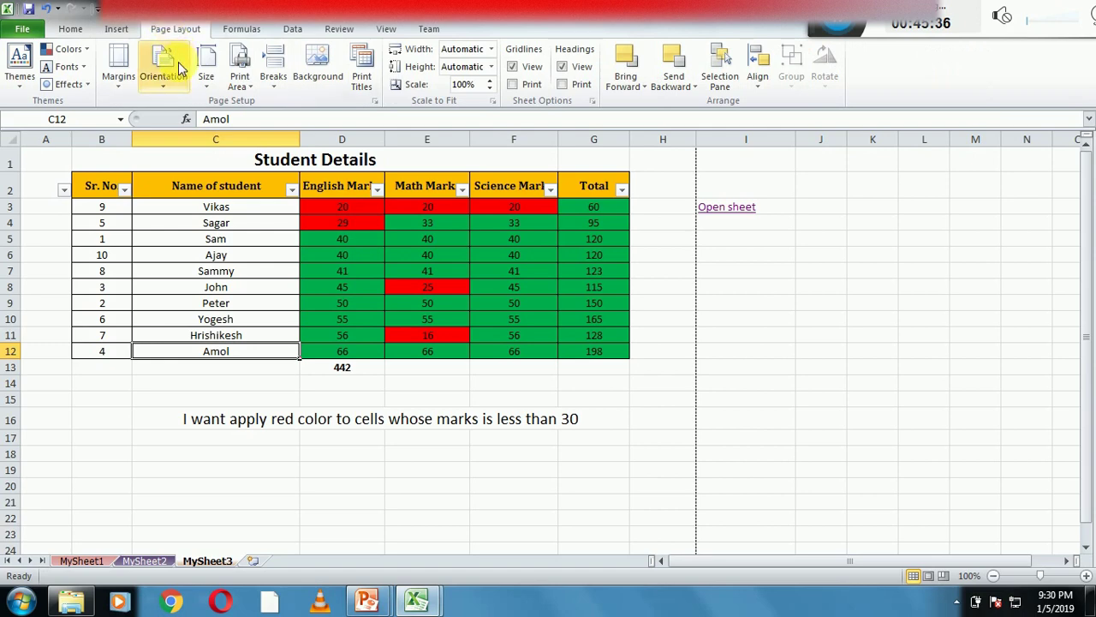
click(162, 69)
click(181, 111)
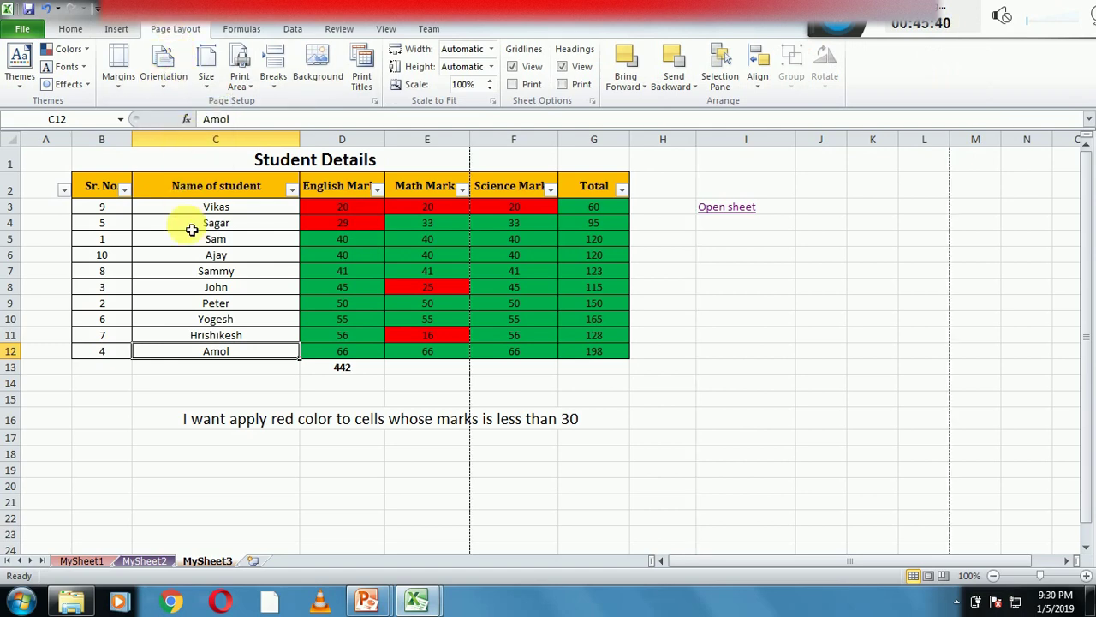
Step: Compare portrait and landscape in print preview, leaving the sheet in landscape orientation
key(ctrl+p)
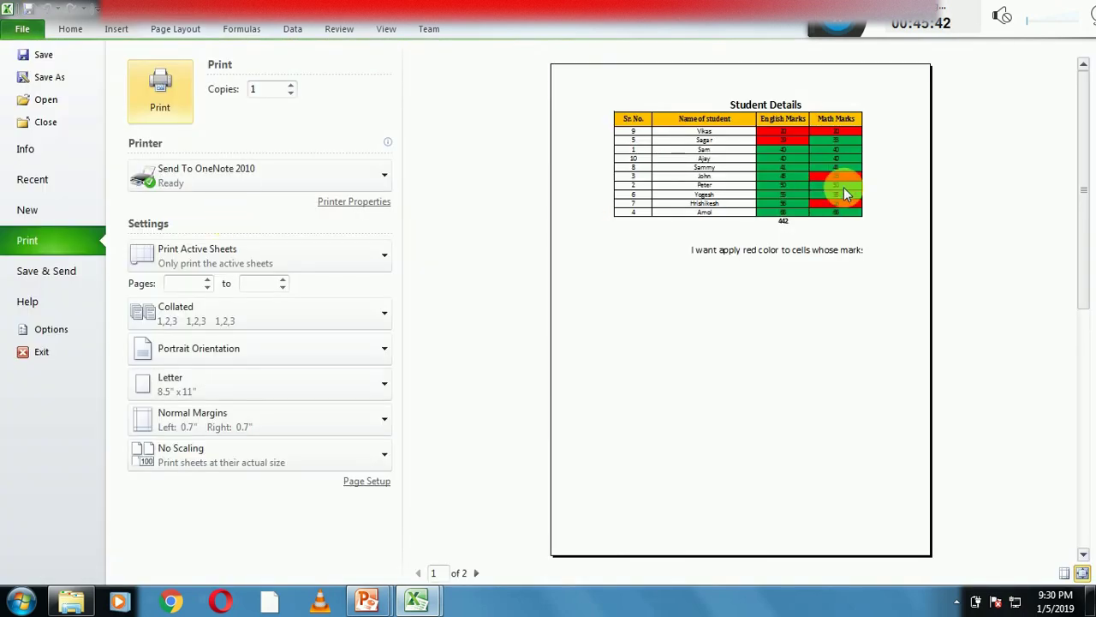
key(Escape)
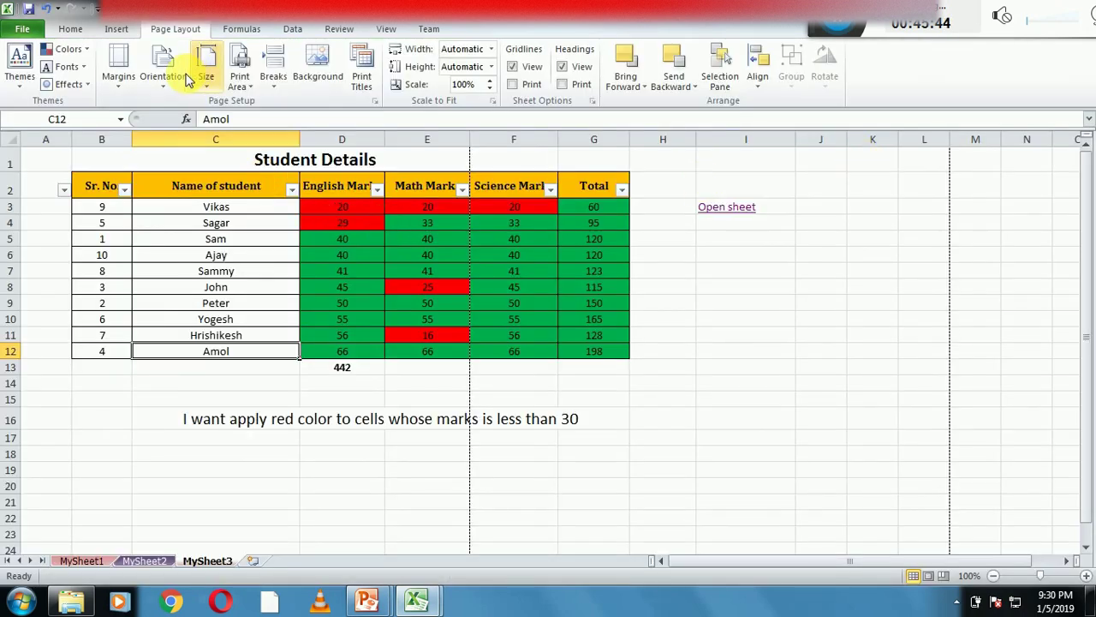
click(167, 73)
click(179, 151)
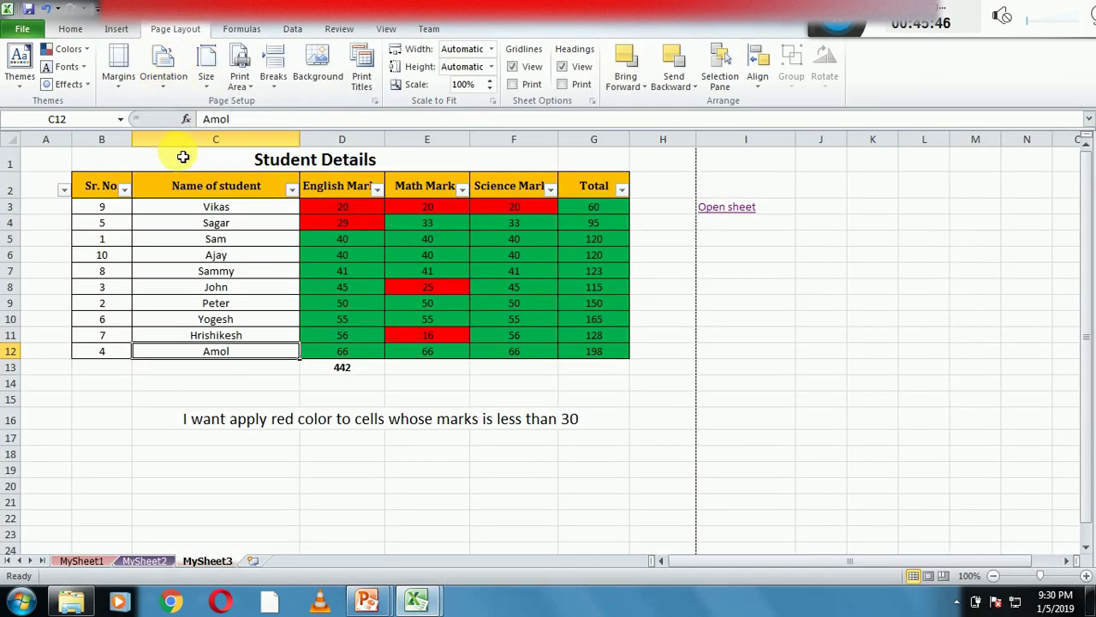
key(ctrl+p)
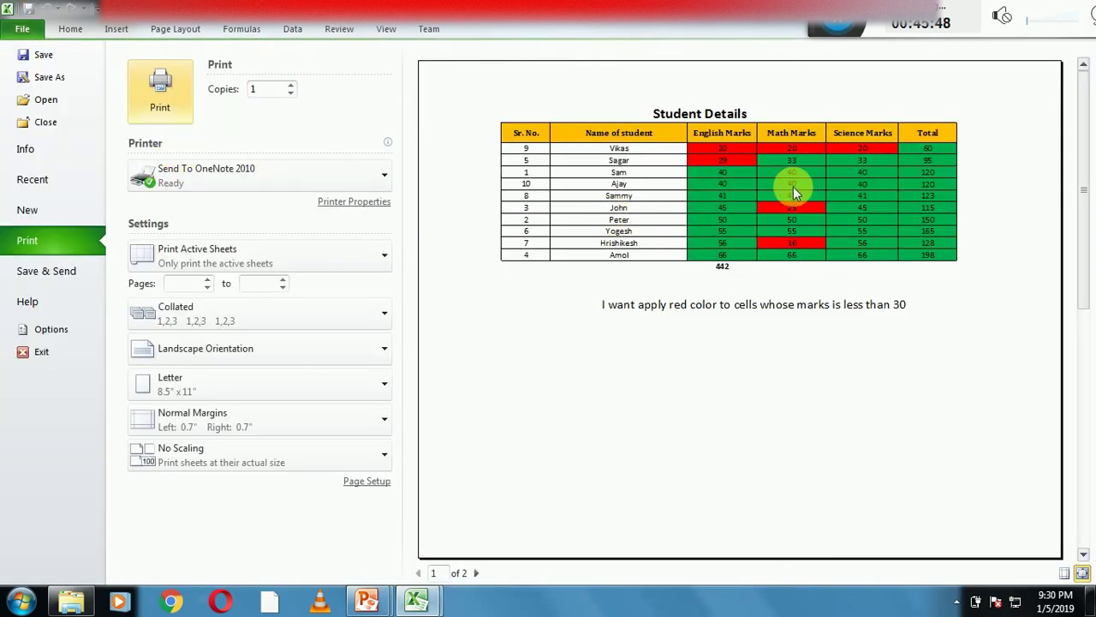
key(Escape)
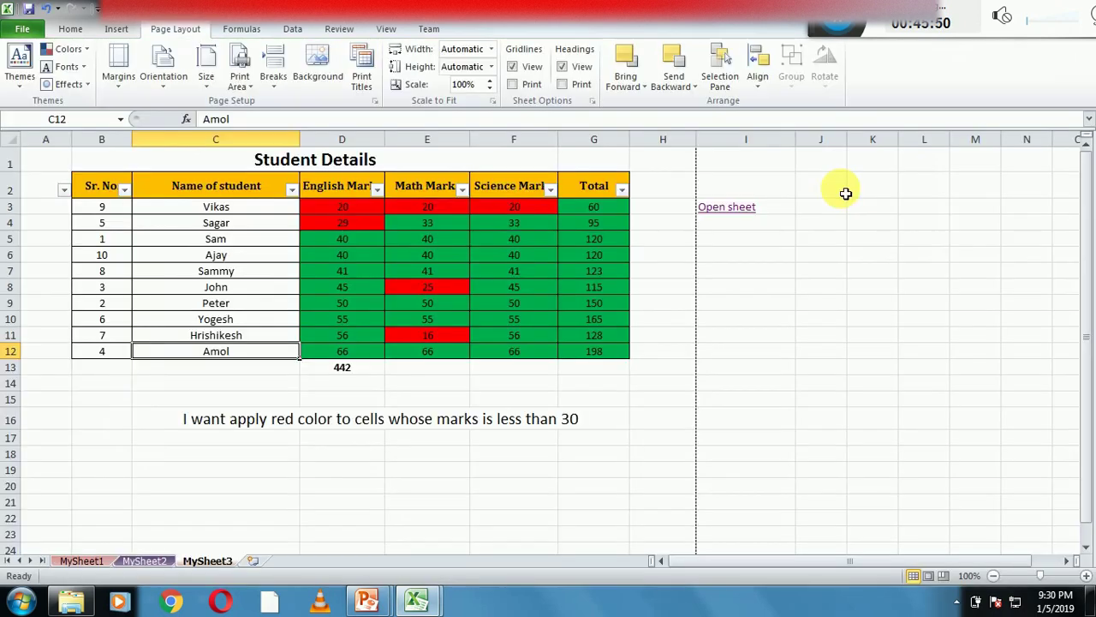
click(71, 28)
click(175, 29)
click(164, 73)
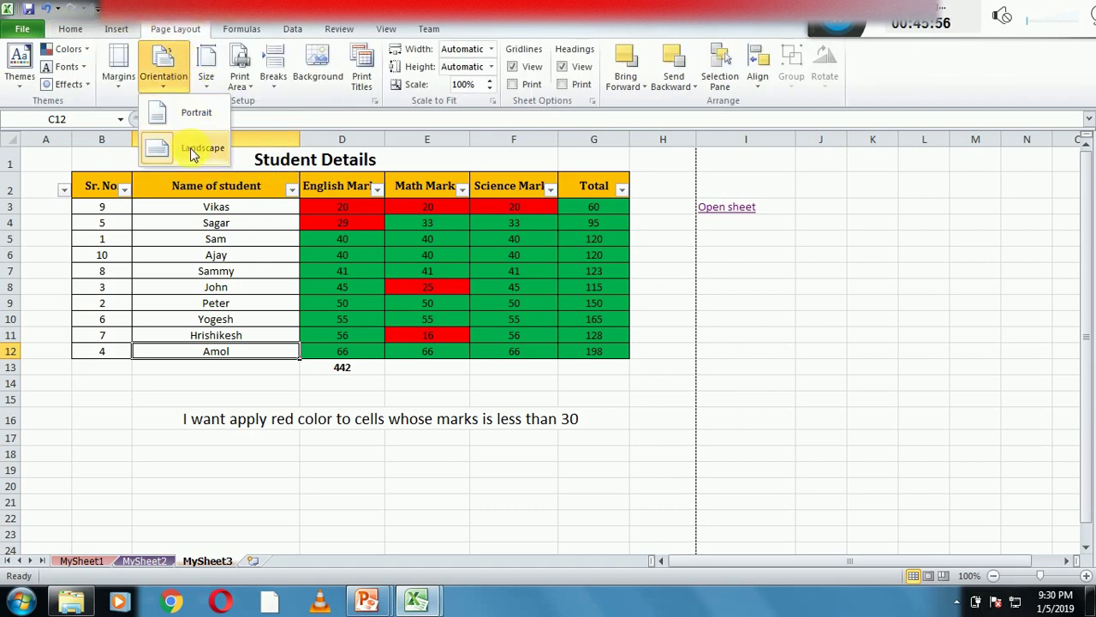
click(240, 403)
Step: Reveal bullet 44 about page size on the slide, then bring up the Excel workbook thumbnails
mouse_move(367, 599)
click(410, 474)
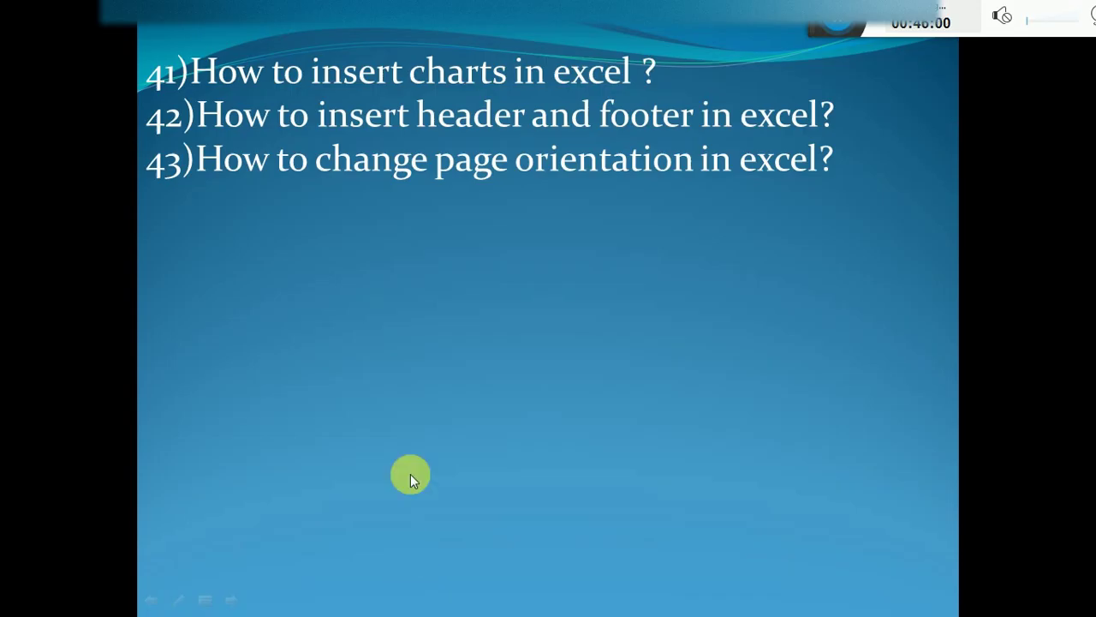
click(405, 429)
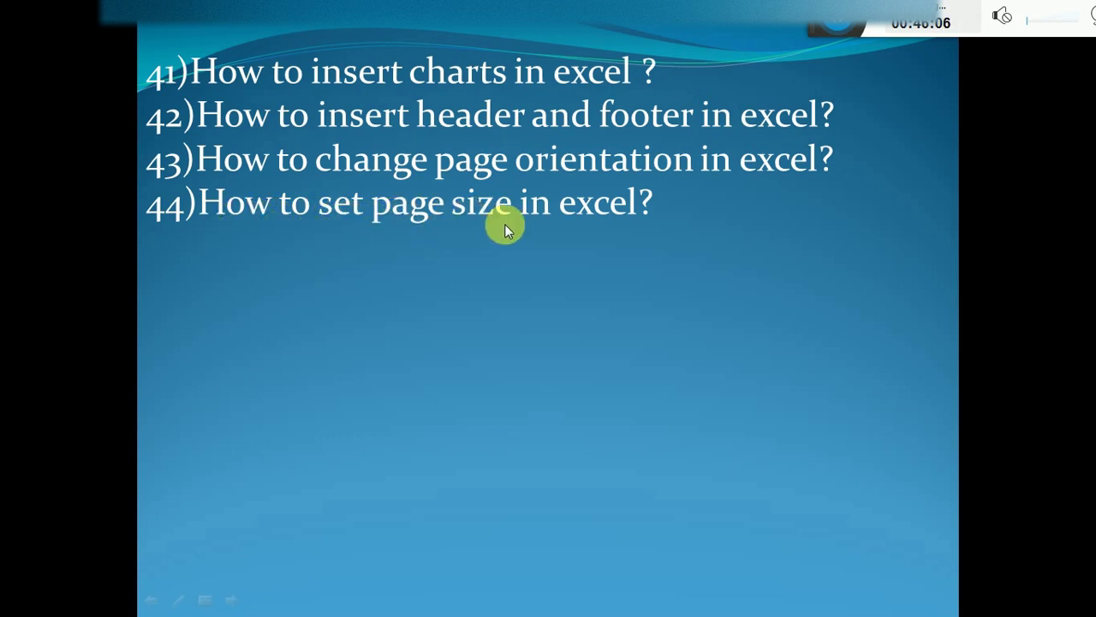
key(super)
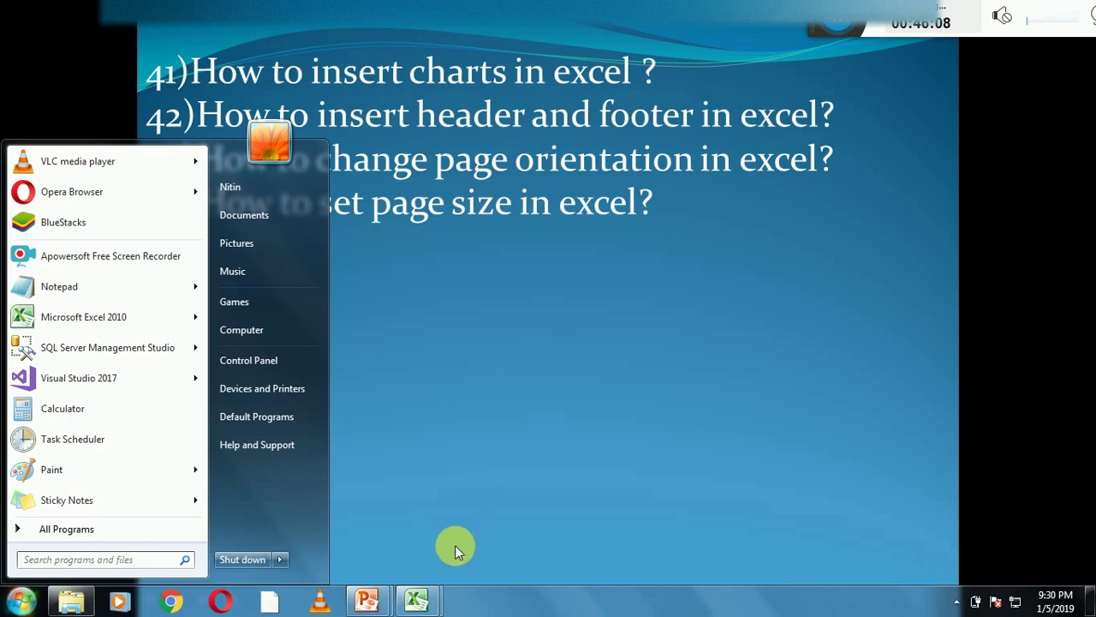
click(417, 599)
Step: In Demo1, set the paper size to A4, briefly trying A3 before returning to A4
click(388, 538)
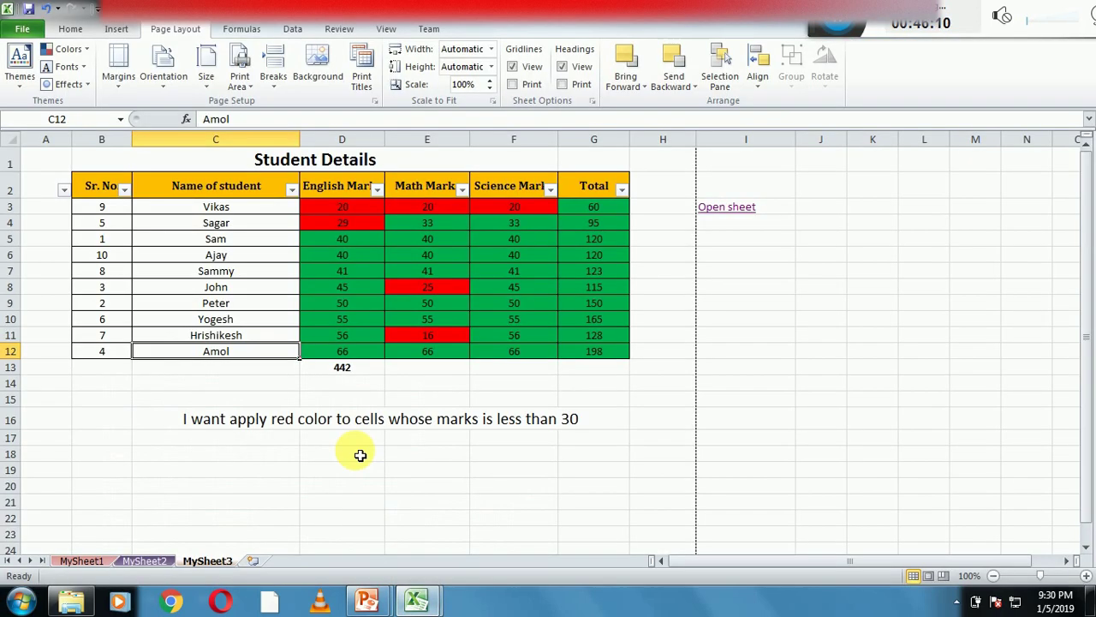
click(257, 240)
click(73, 31)
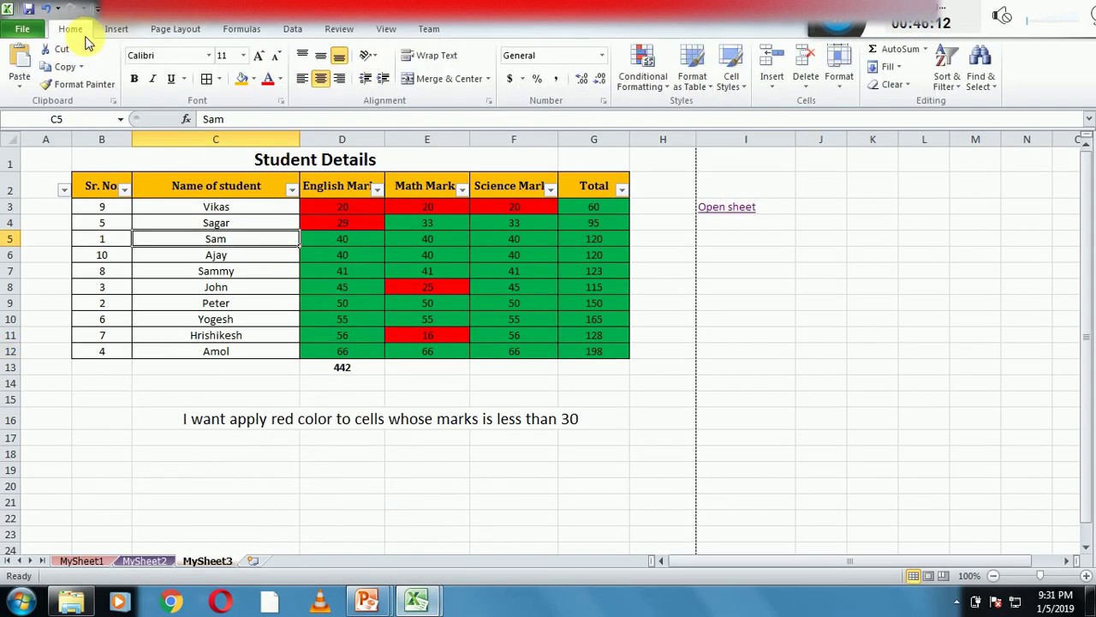
click(175, 29)
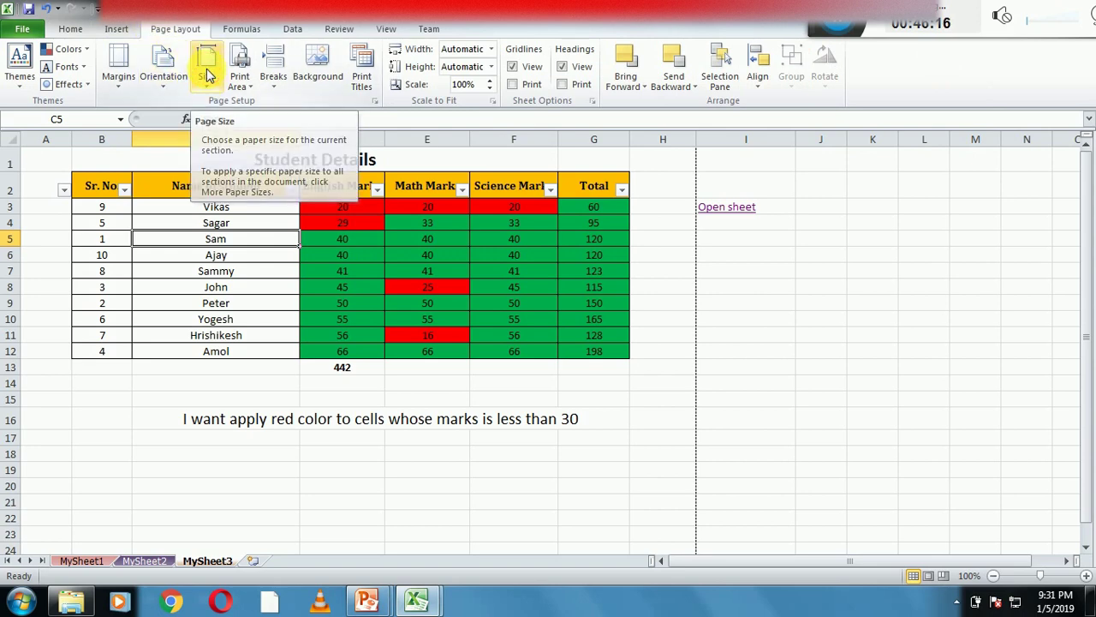
click(206, 71)
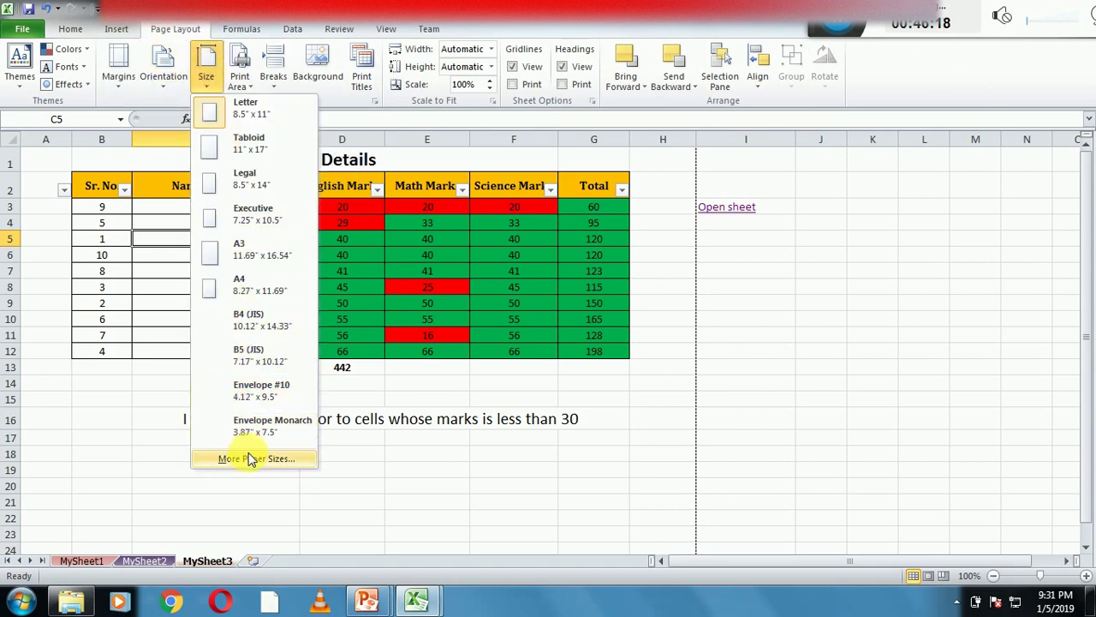
click(262, 289)
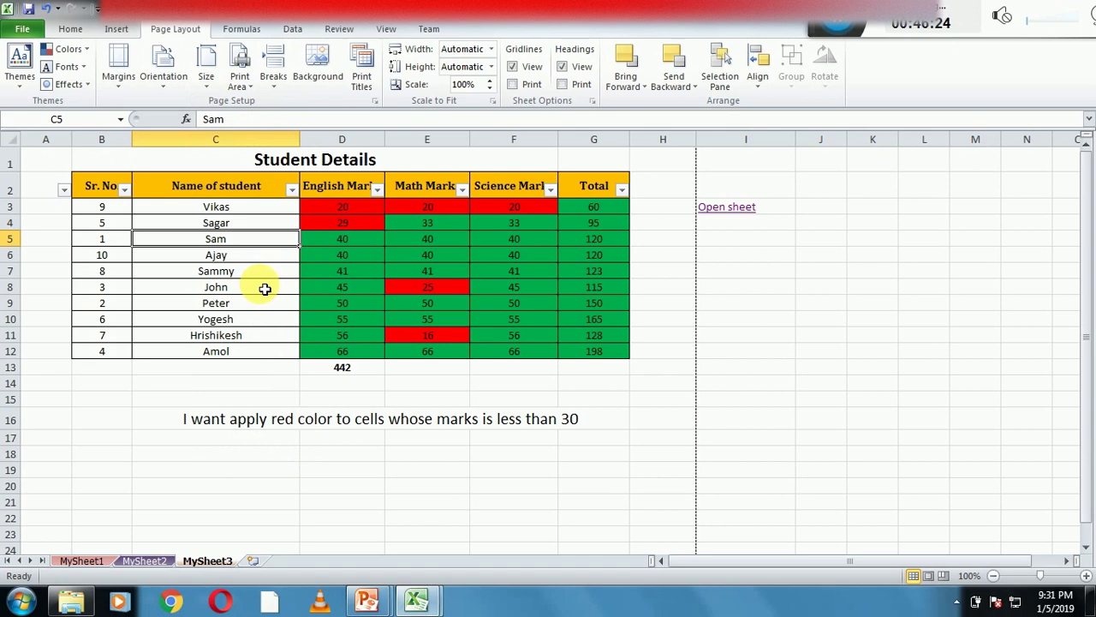
click(206, 64)
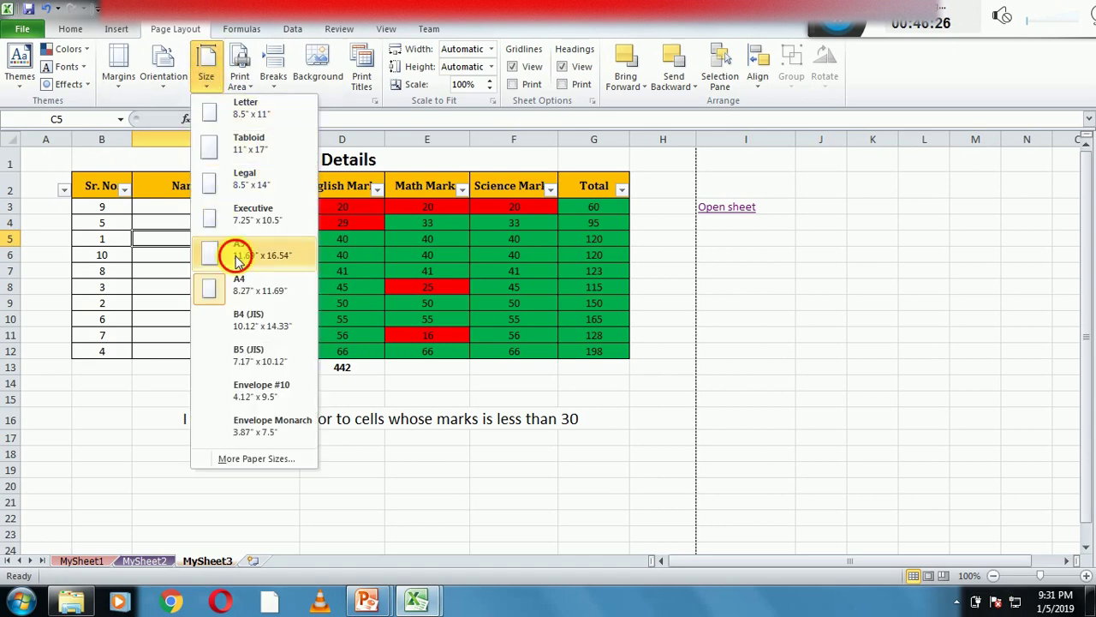
click(237, 256)
click(210, 69)
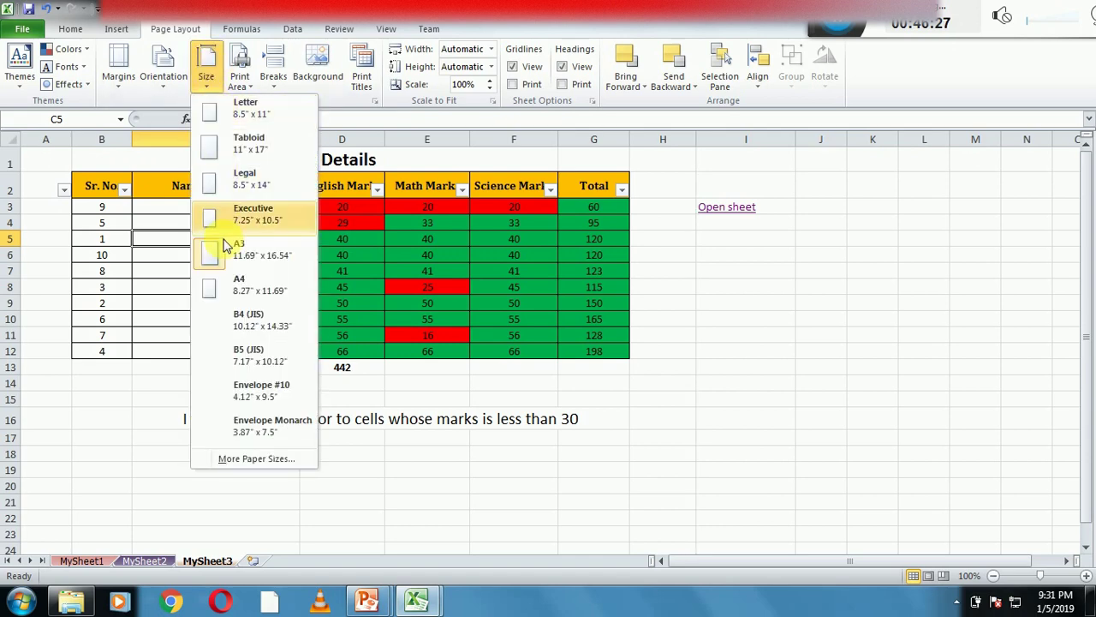
click(241, 288)
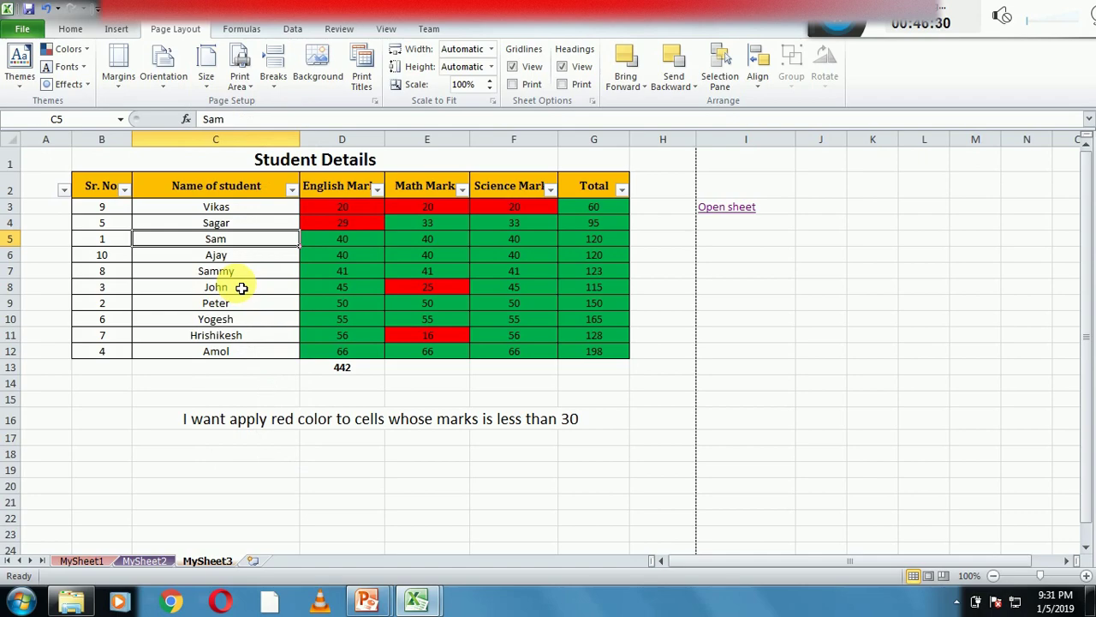
Step: Reveal bullet 45 on page margins, then return to Demo1 and select cell C15
mouse_move(367, 598)
click(435, 527)
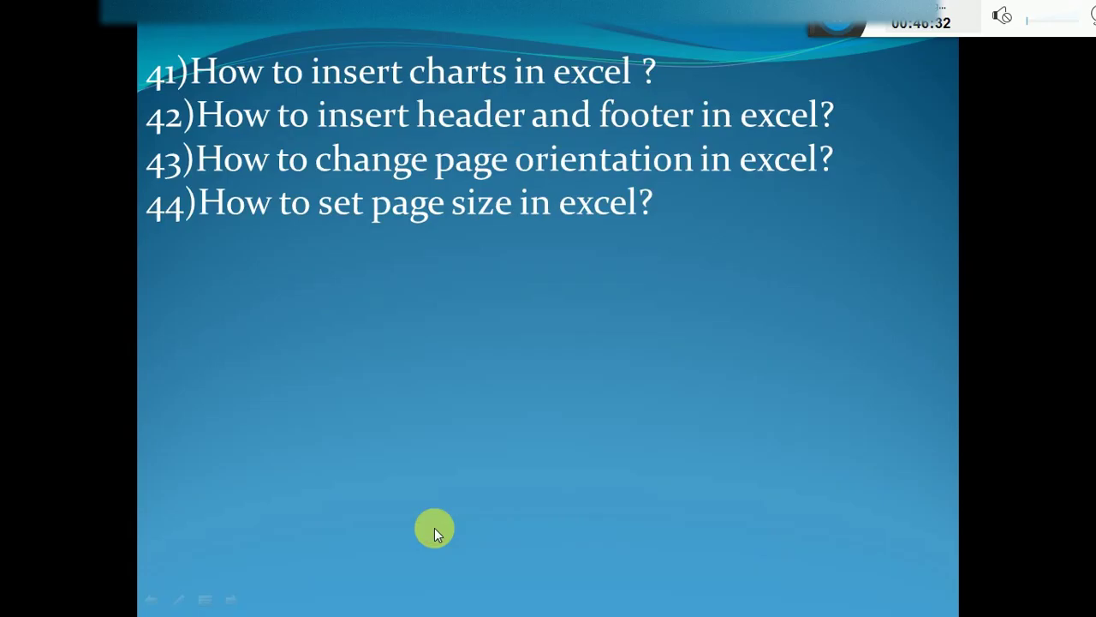
click(434, 528)
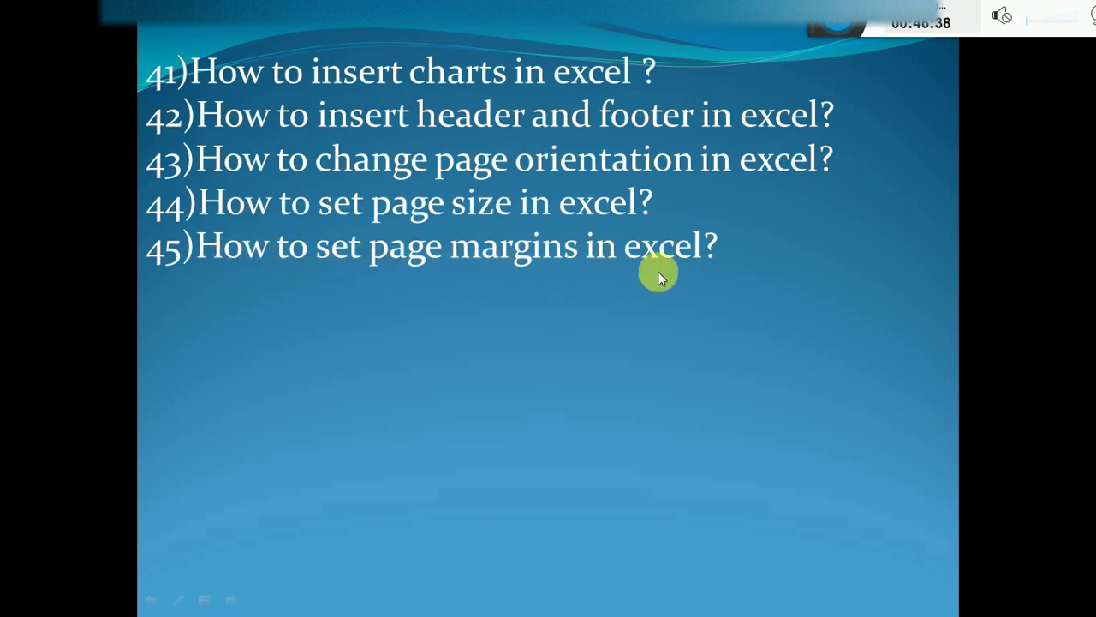
key(super)
click(416, 599)
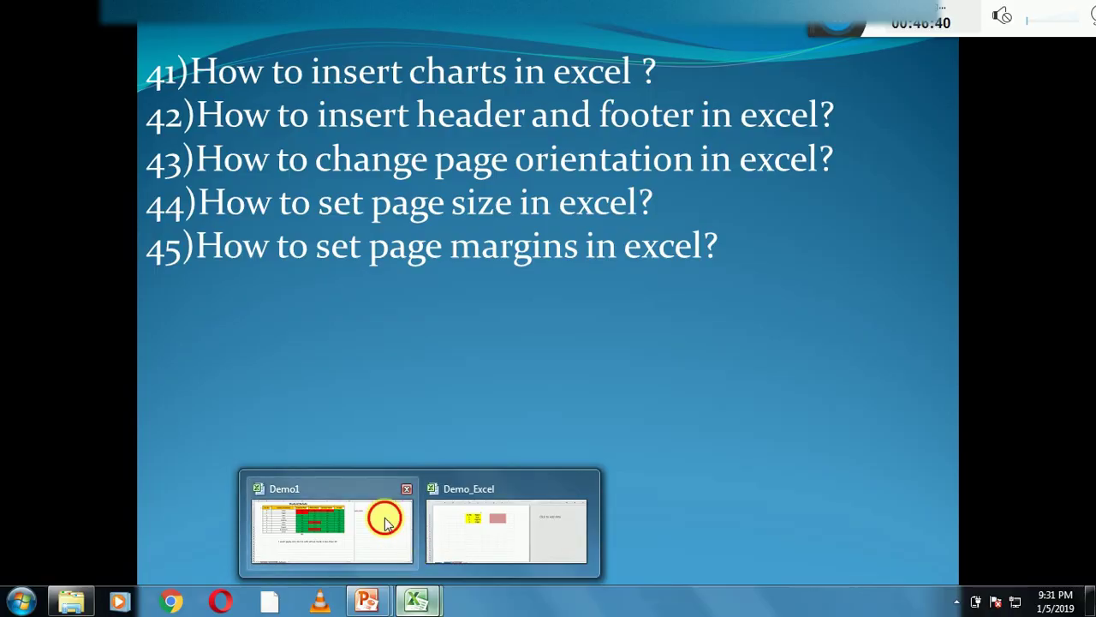
click(384, 540)
click(264, 399)
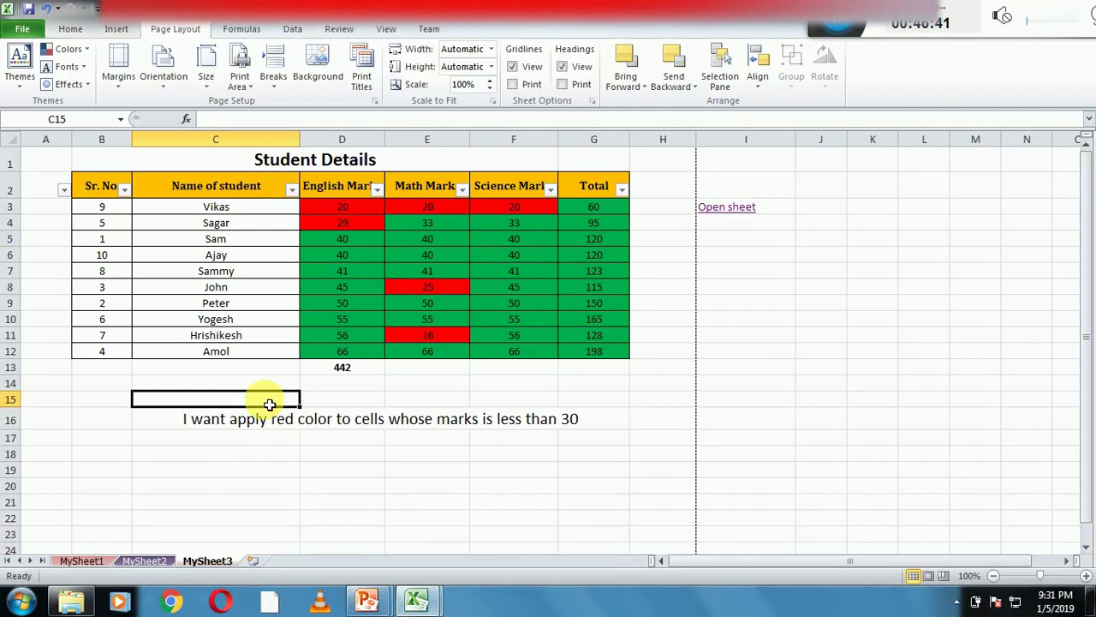
Step: Apply Narrow margins, then open Custom Margins for top/bottom 1 and left/right 0.5
click(72, 29)
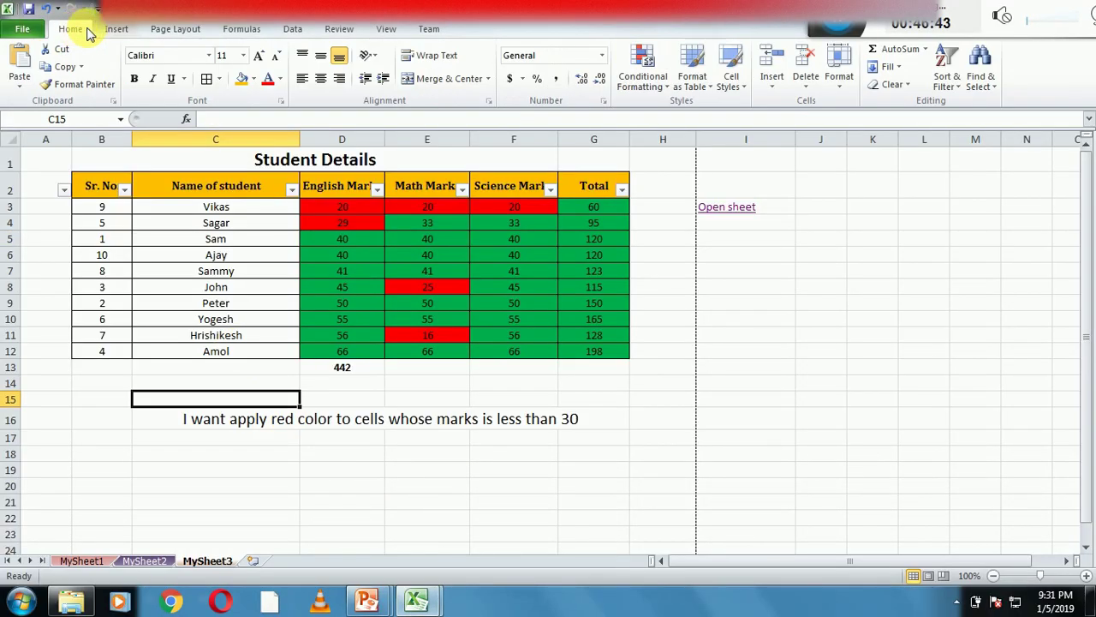
click(160, 32)
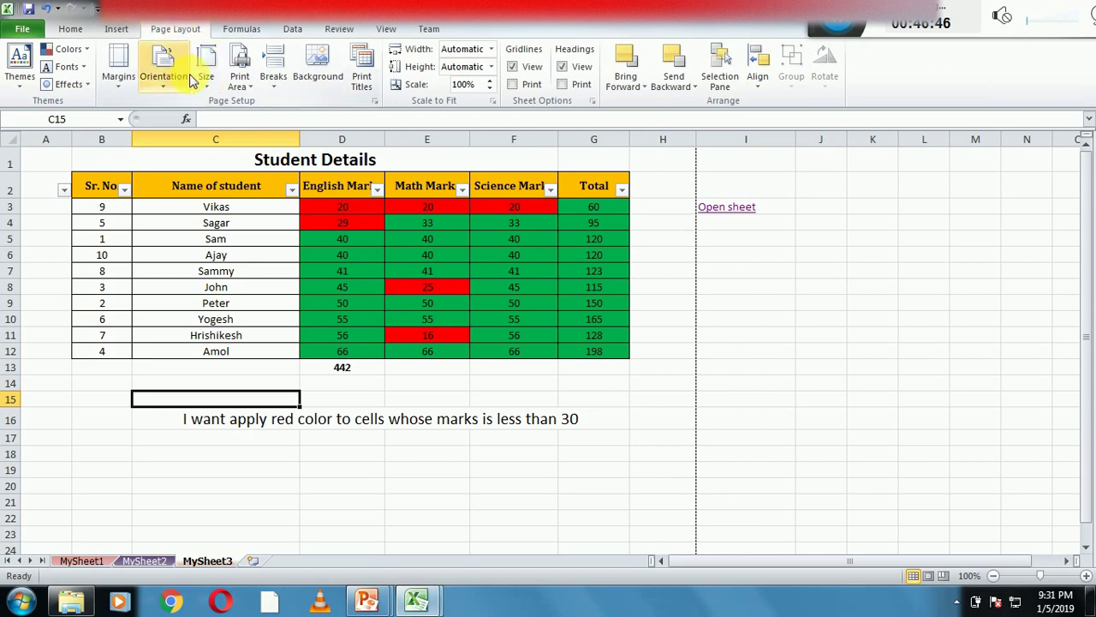
click(121, 78)
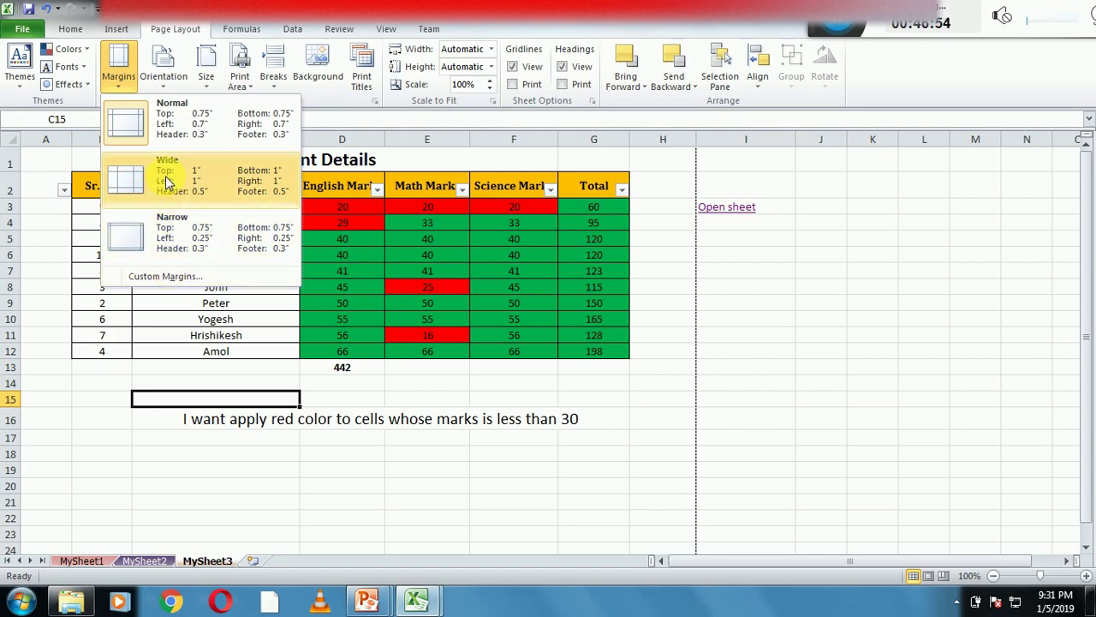
click(172, 226)
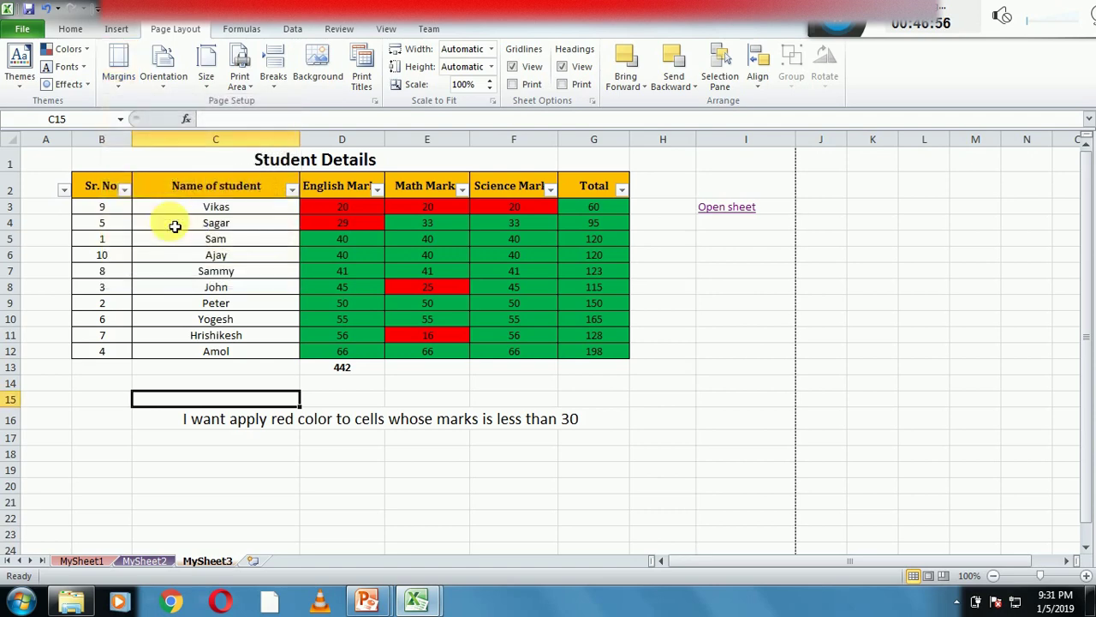
click(118, 72)
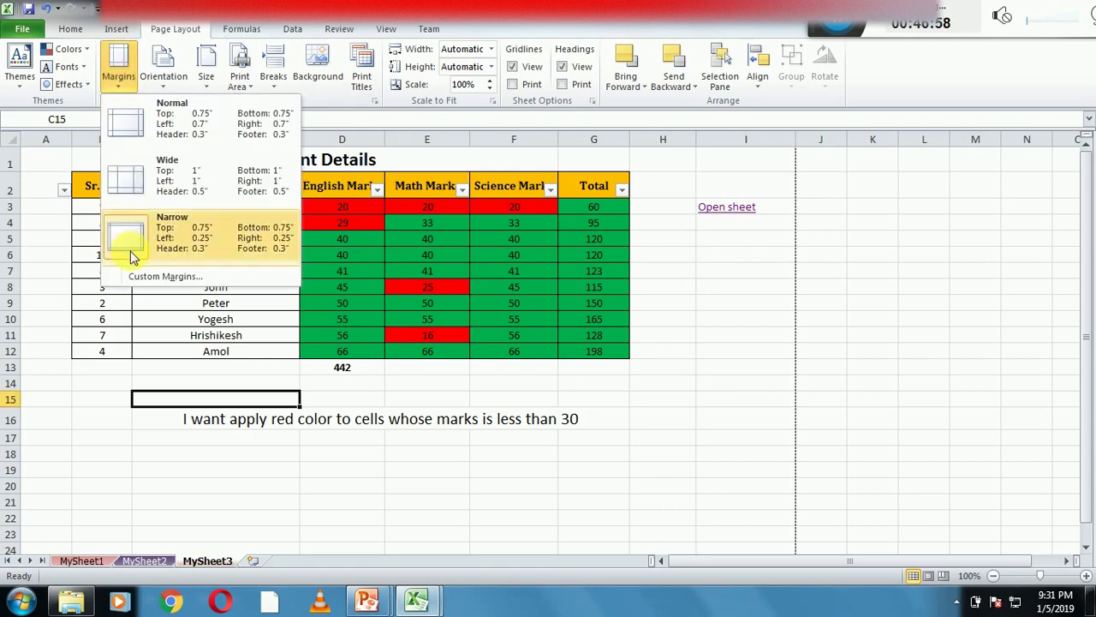
click(165, 277)
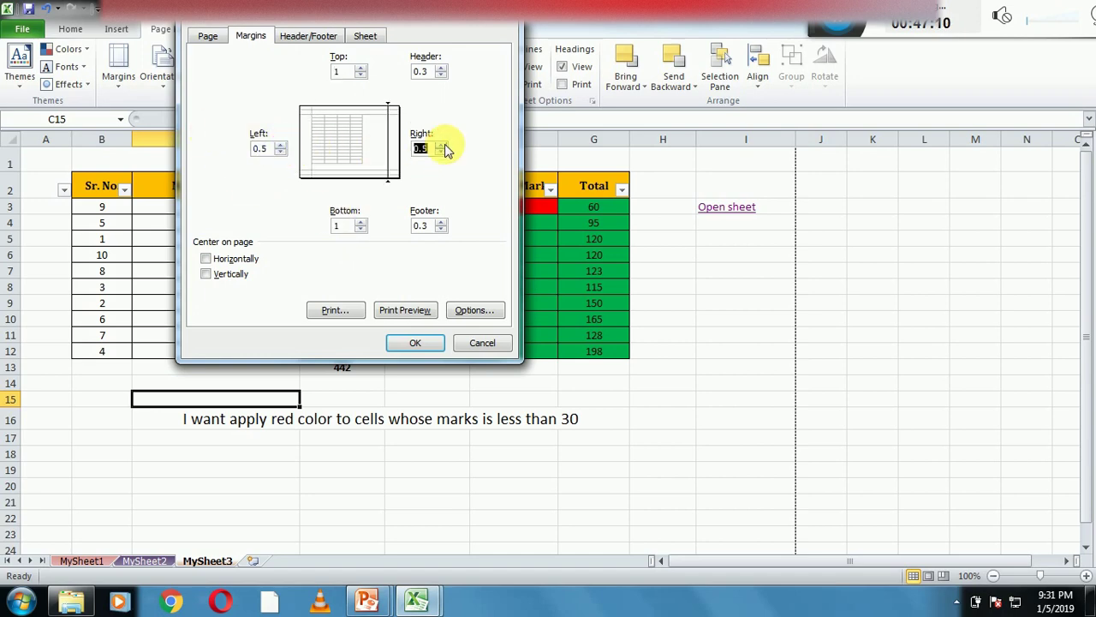
Step: Tick Center on page horizontally and vertically in Custom Margins, then verify in print preview
click(410, 310)
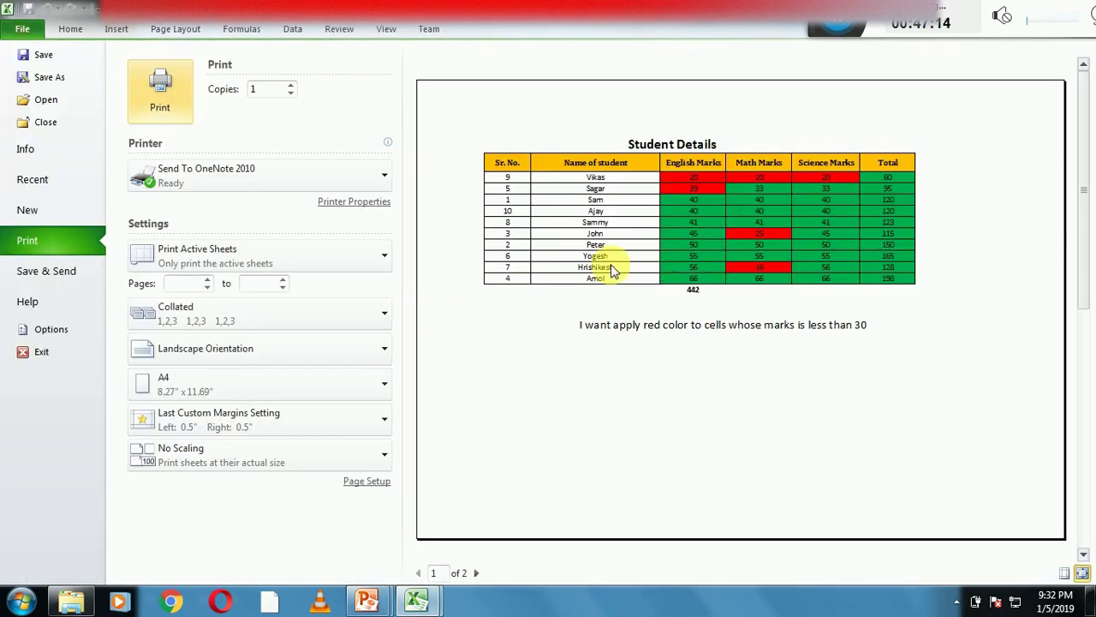
key(Escape)
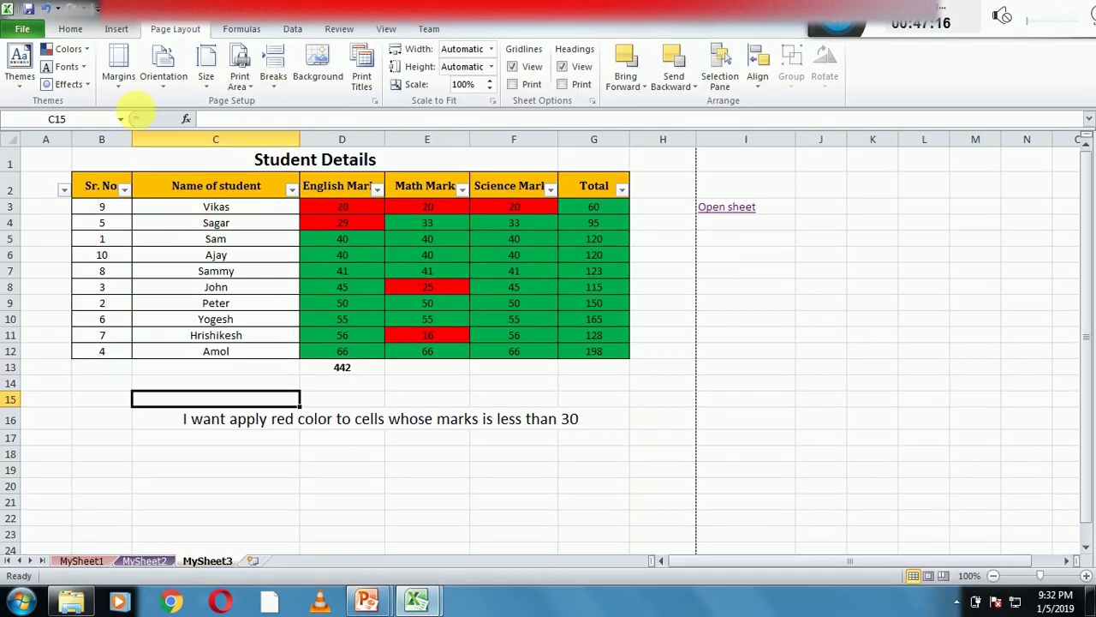
click(125, 92)
click(155, 330)
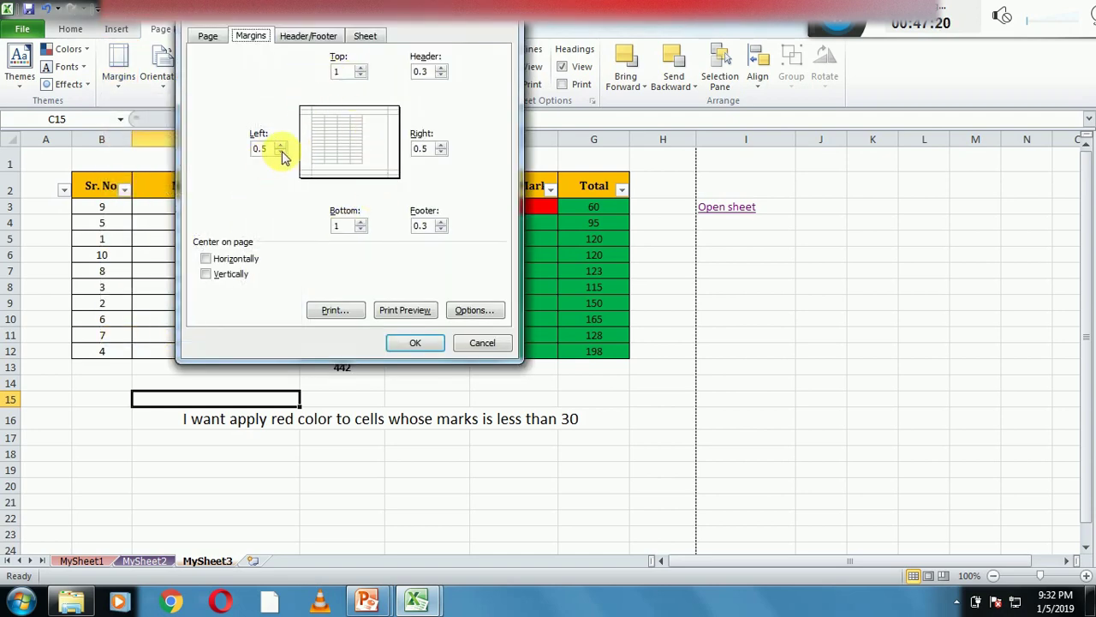
click(214, 260)
click(213, 273)
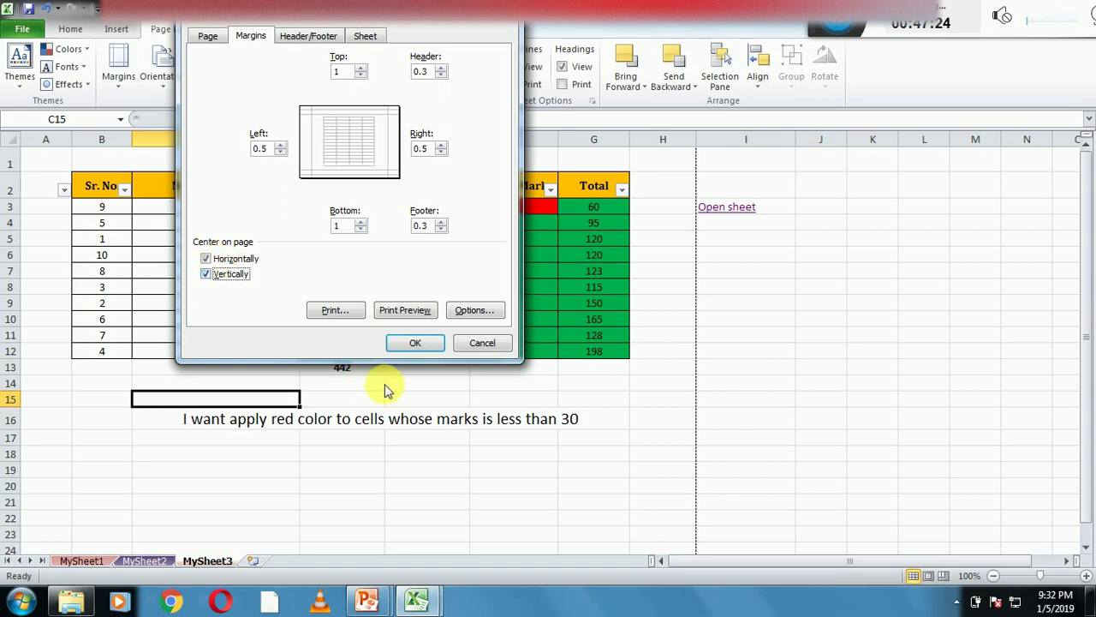
click(409, 346)
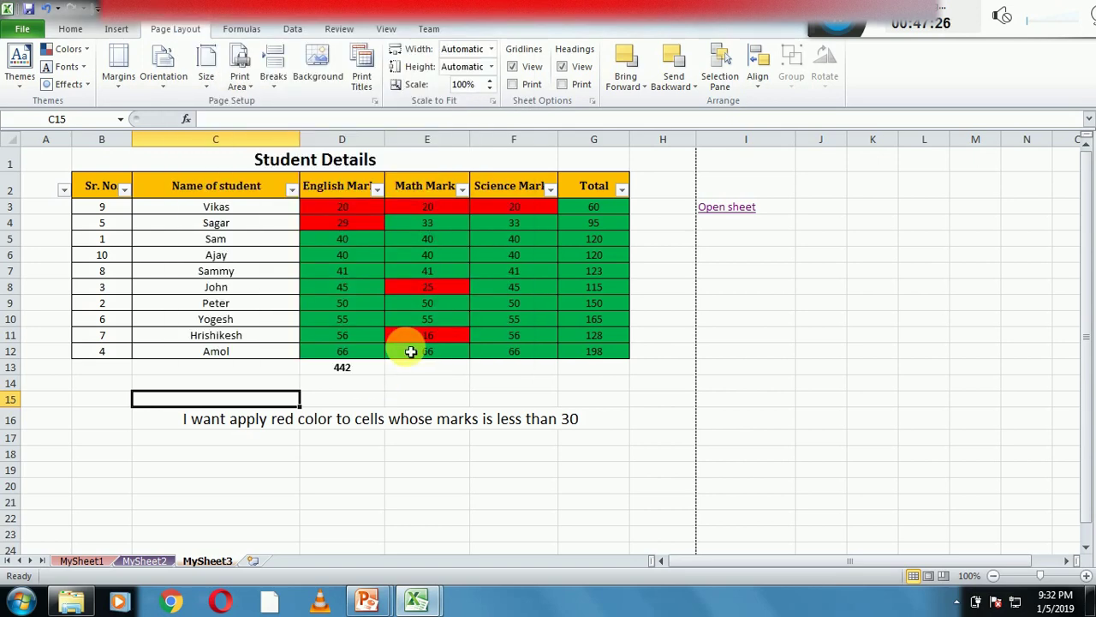
key(ctrl+p)
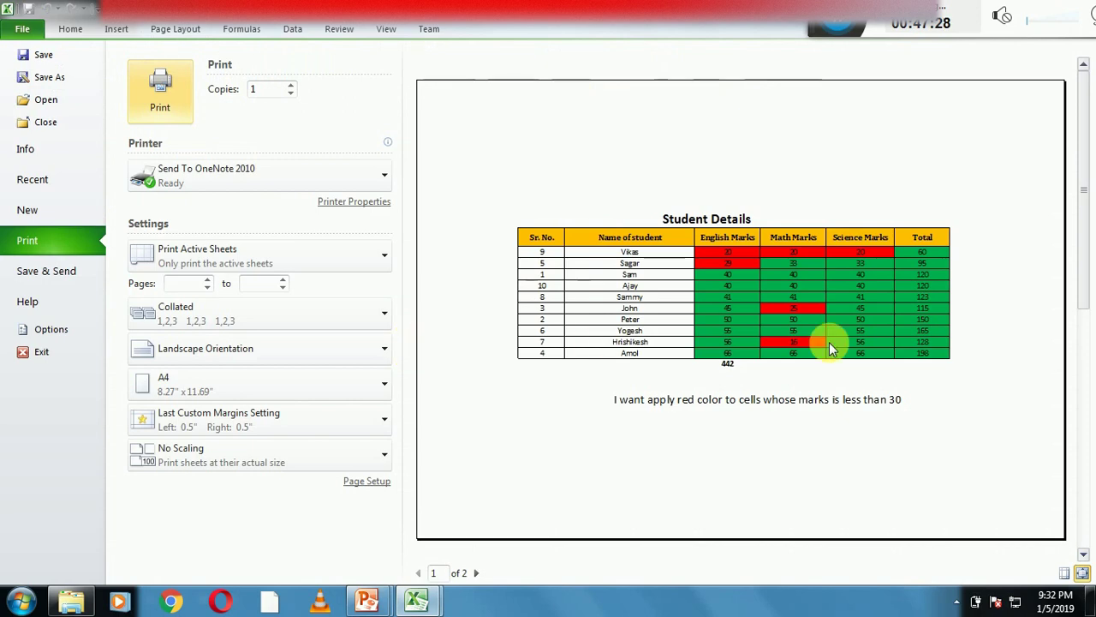
key(Escape)
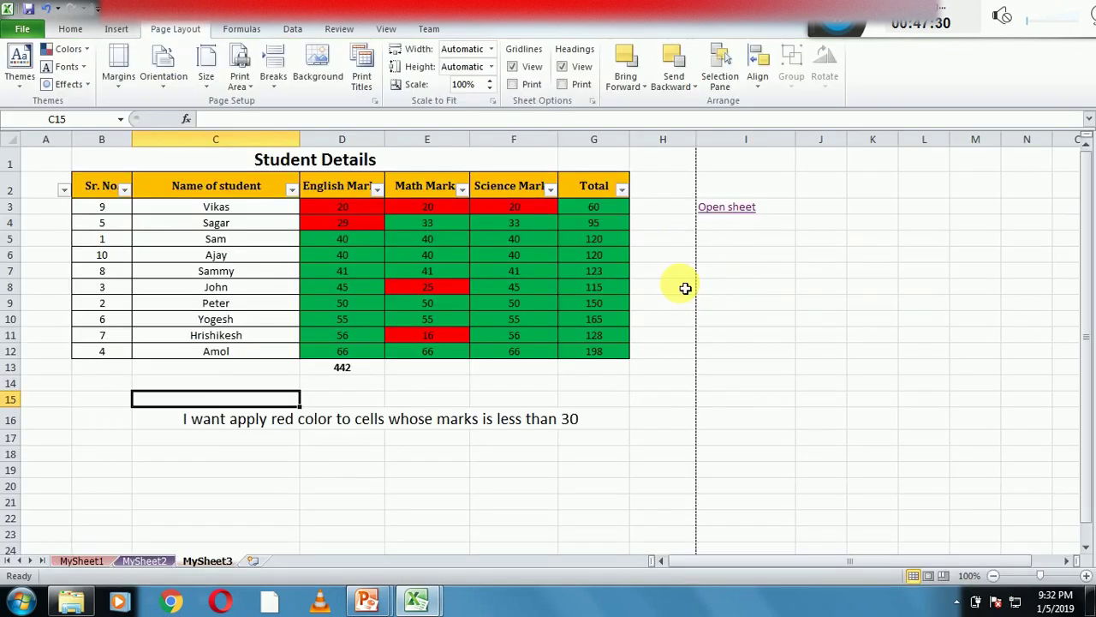
Step: Show topic 46 on adding SmartArt in the slide show, then switch to Demo_Excel
mouse_move(365, 603)
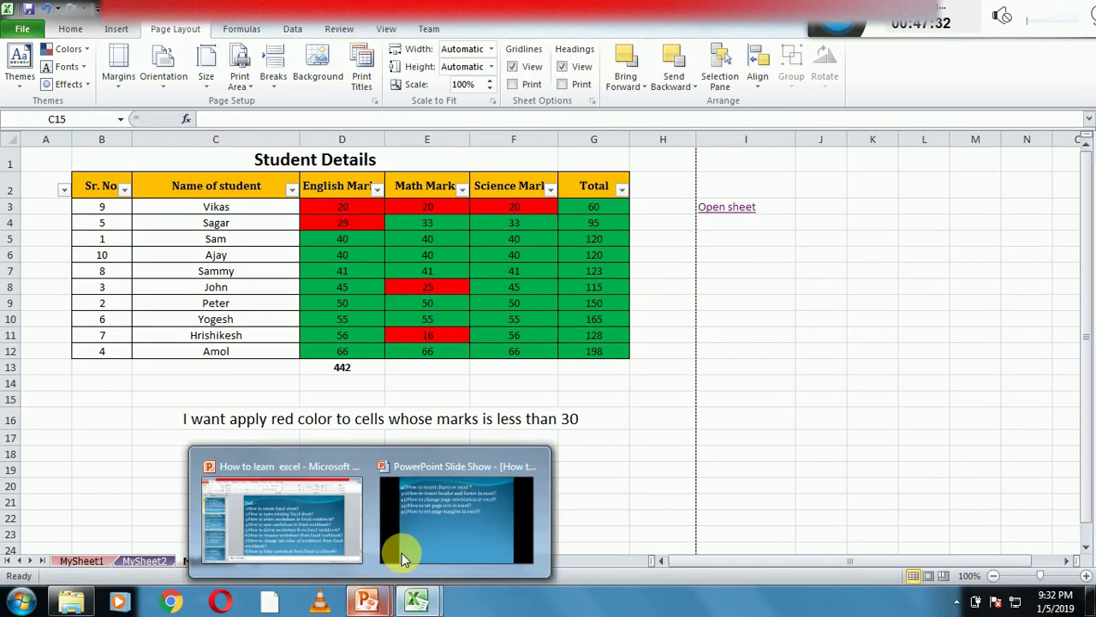
click(453, 509)
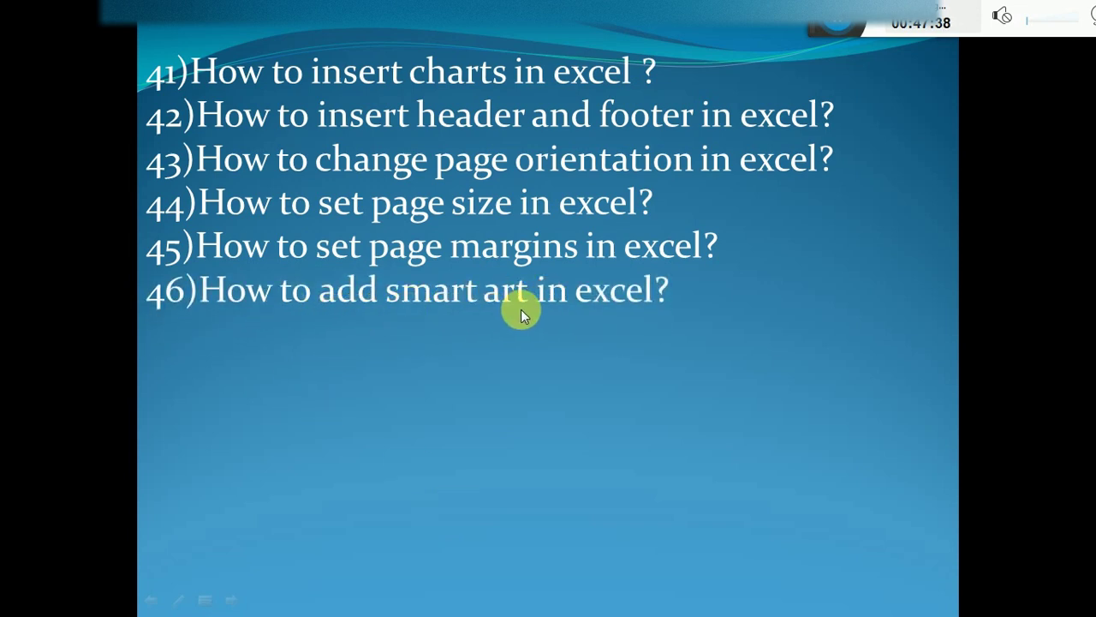
key(super)
click(417, 603)
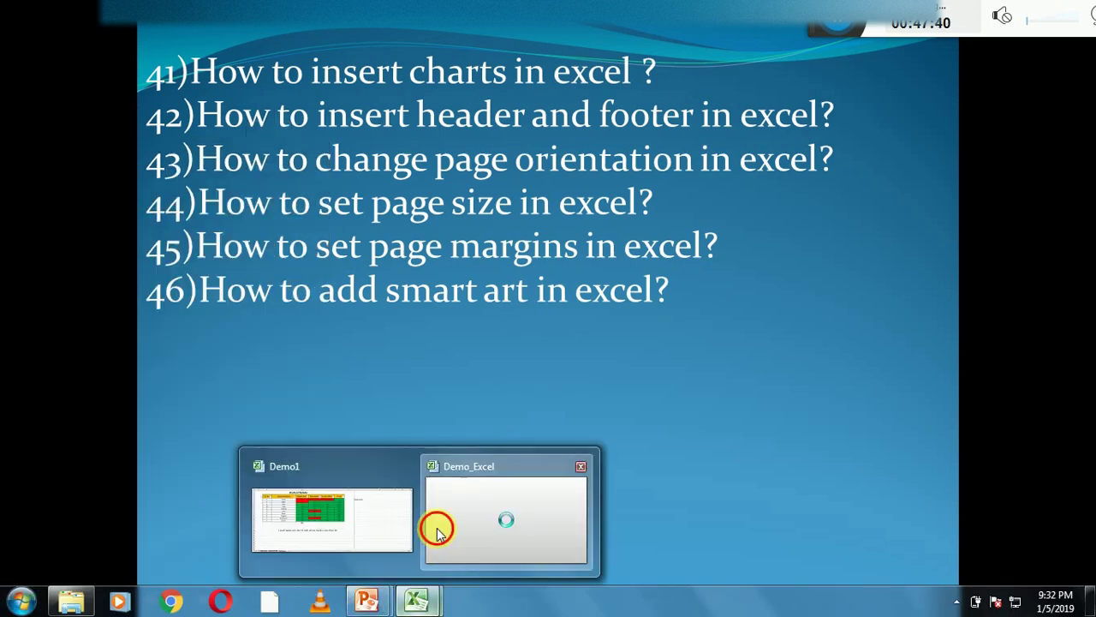
click(437, 531)
Step: Delete the Column1–Column5 table in A1:G6 on Demo1's MySheet1
mouse_move(417, 602)
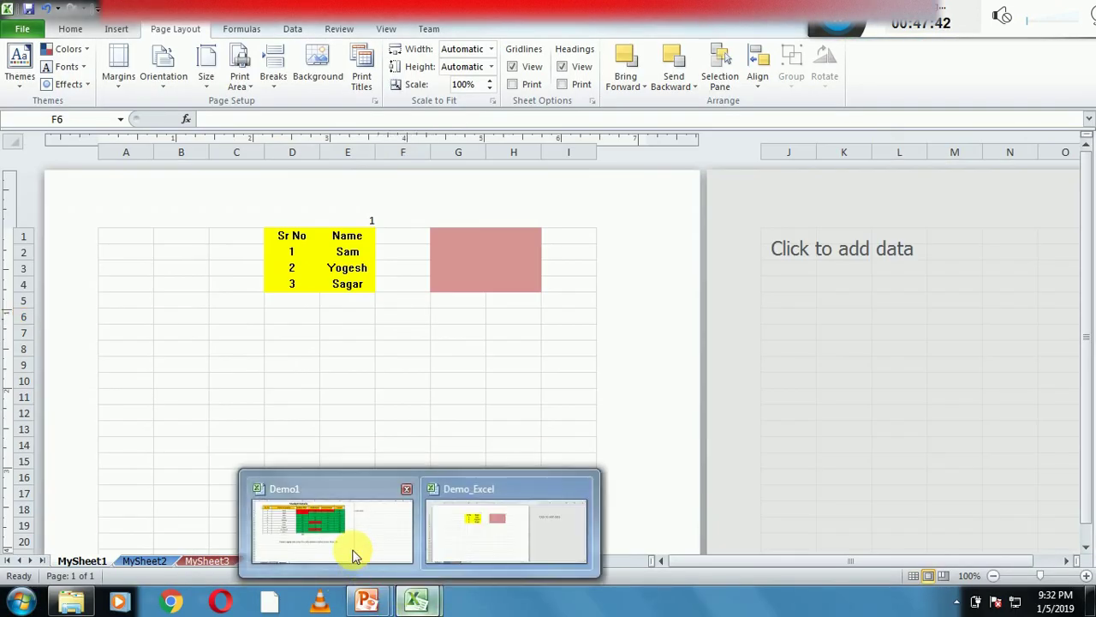
click(355, 555)
click(79, 564)
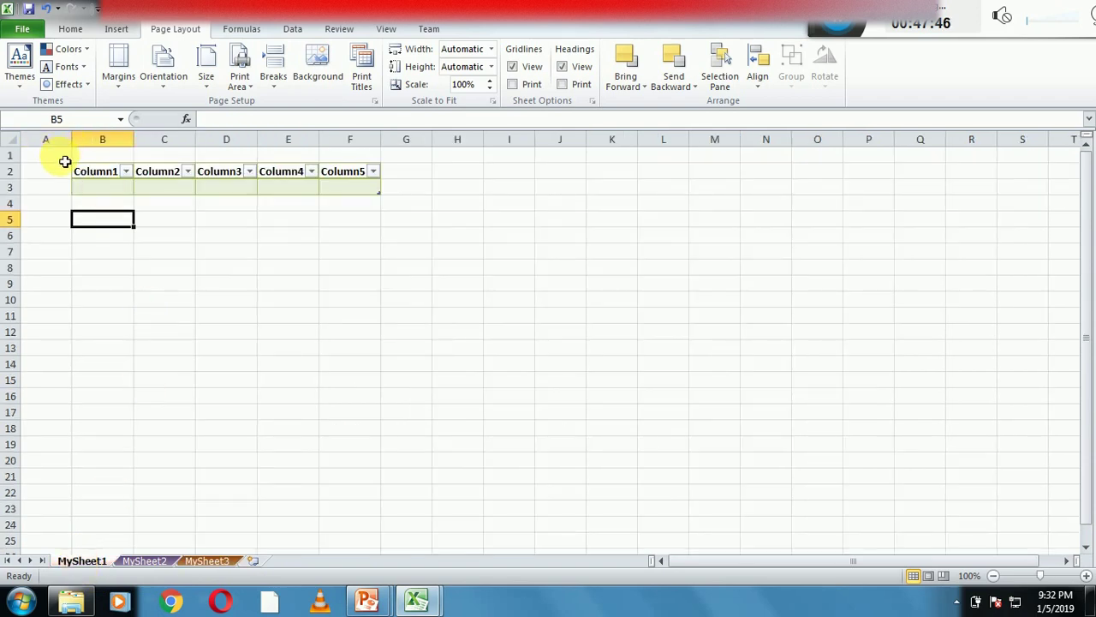
drag(64, 161, 393, 233)
key(Delete)
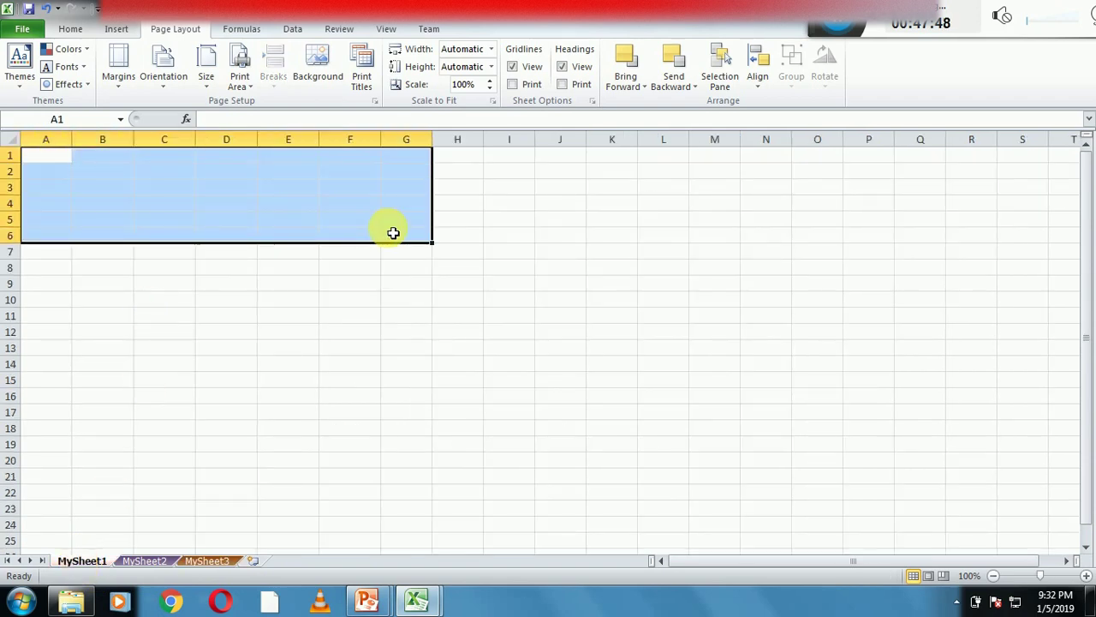
click(393, 233)
Step: Glance at the PowerPoint slide show, then return to Demo1 with the Insert ribbon showing
click(72, 35)
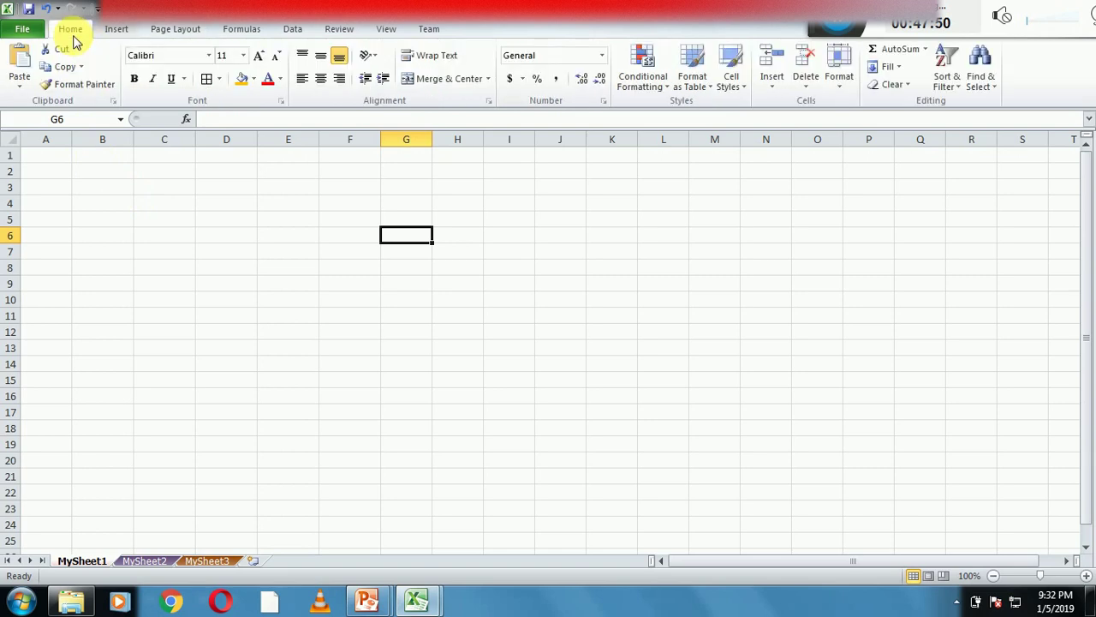
click(118, 34)
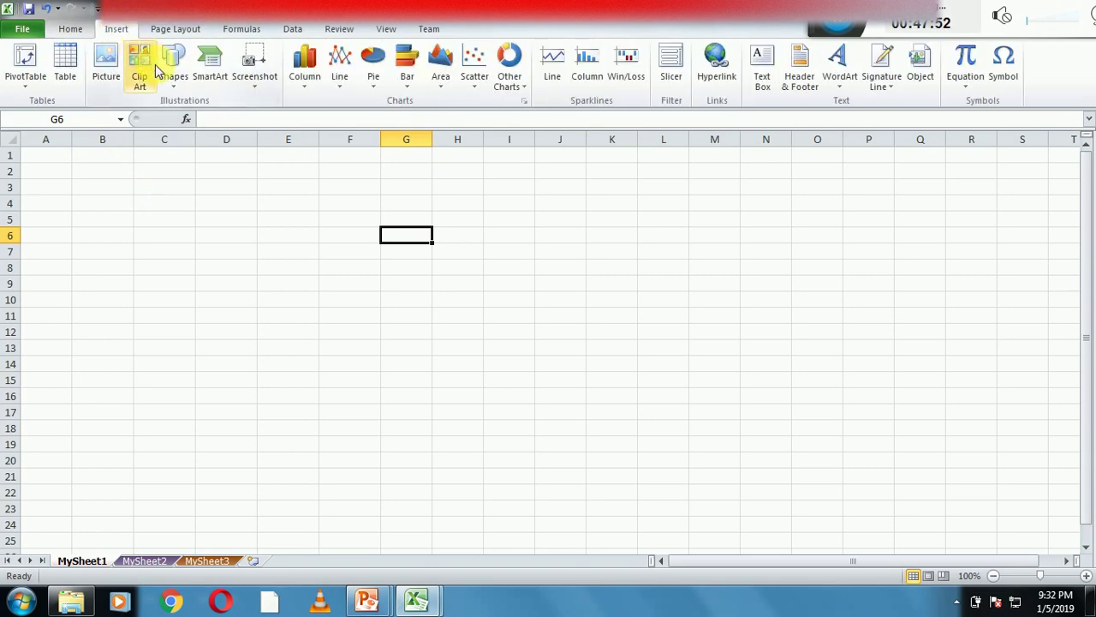
mouse_move(388, 604)
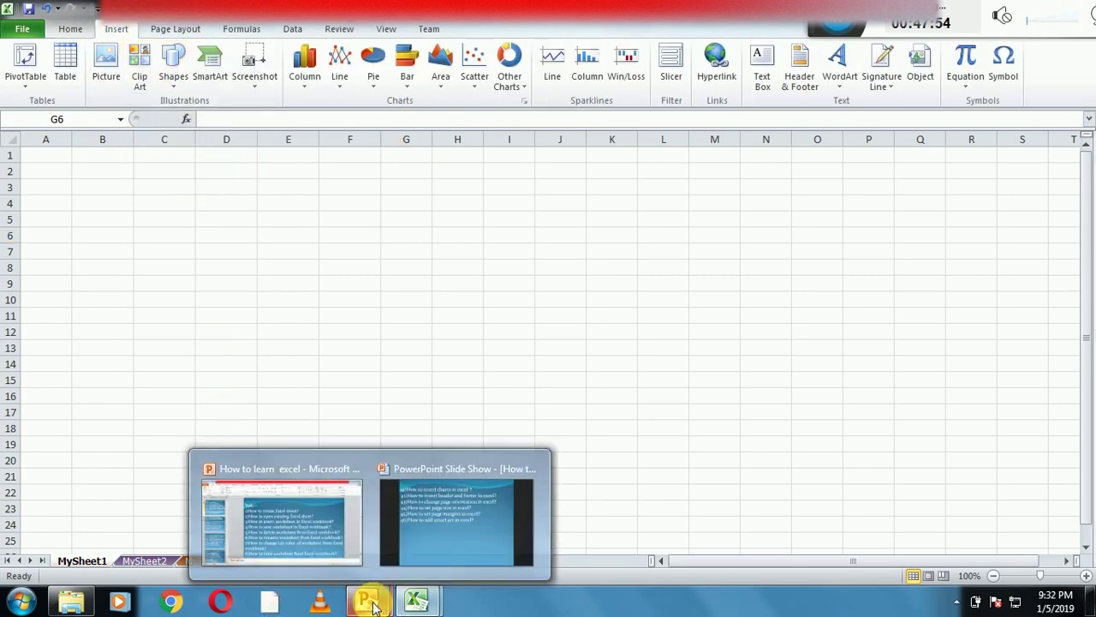
click(404, 561)
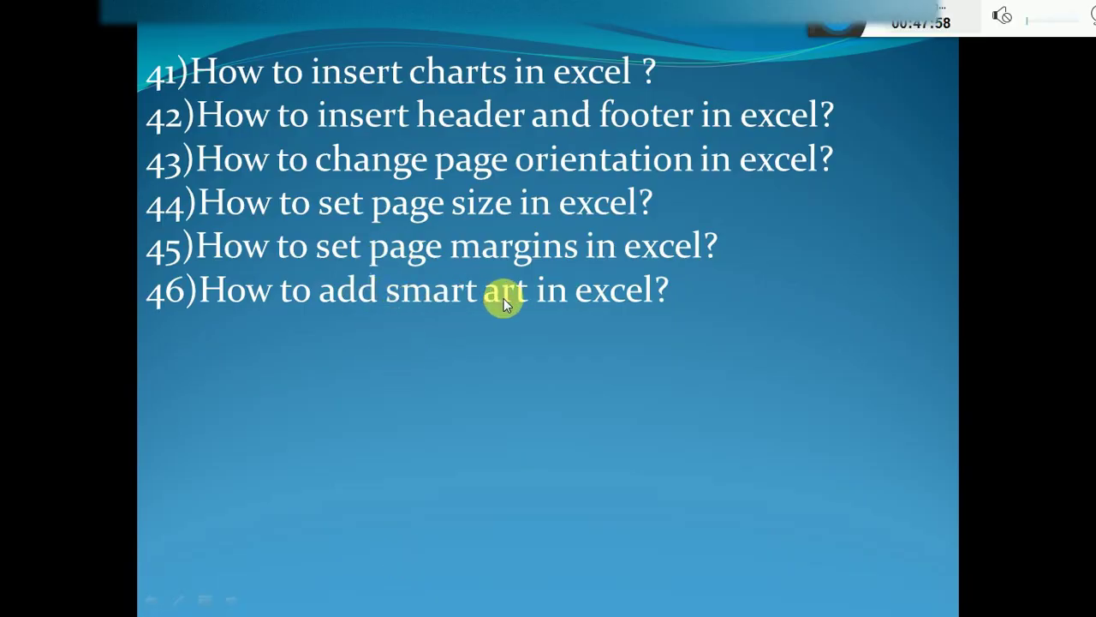
key(super)
click(426, 605)
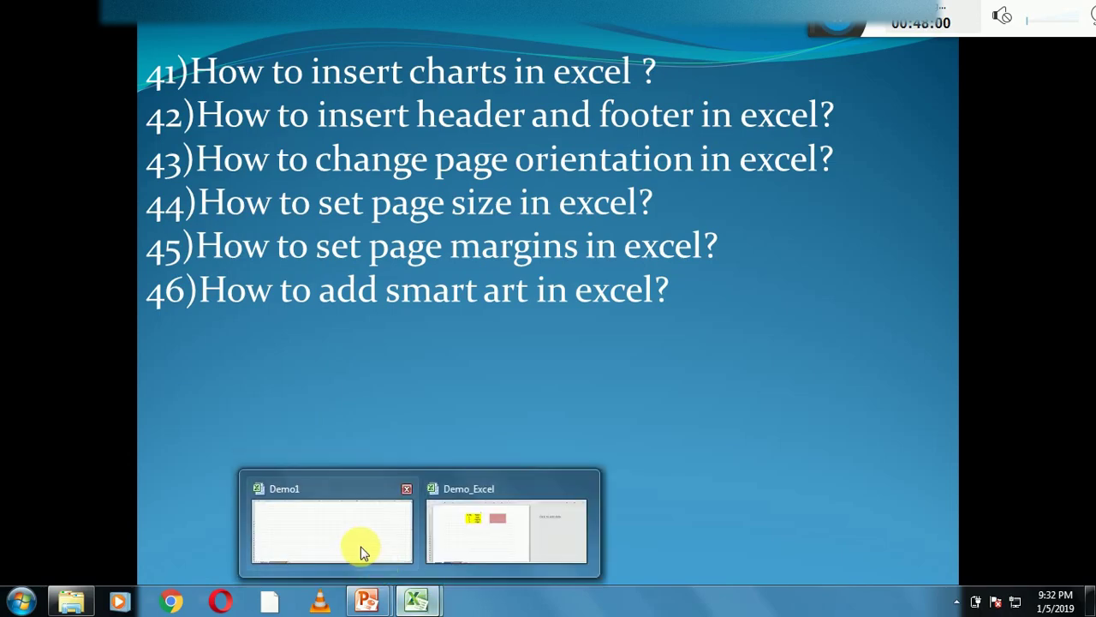
click(359, 550)
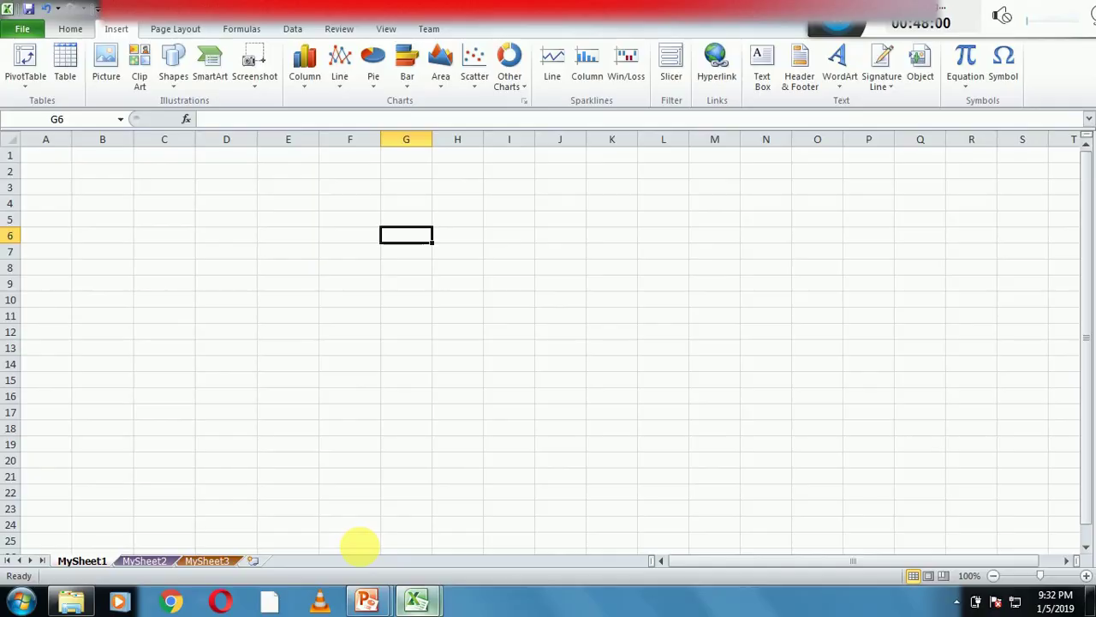
click(72, 30)
click(121, 31)
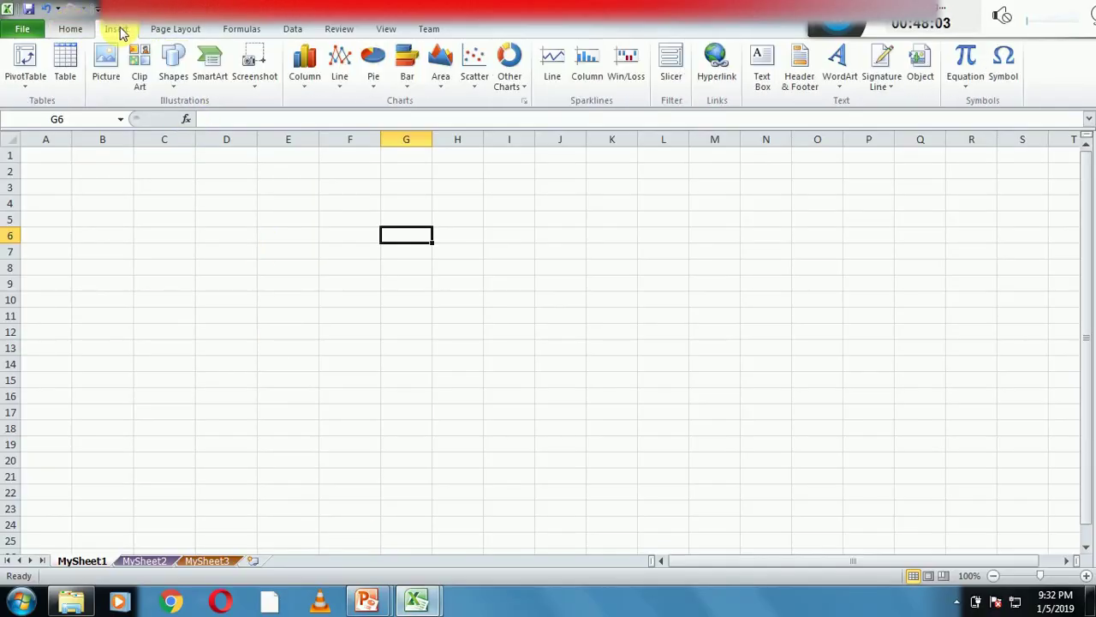
Step: Browse the SmartArt categories and insert a Basic Pyramid into MySheet1
click(216, 77)
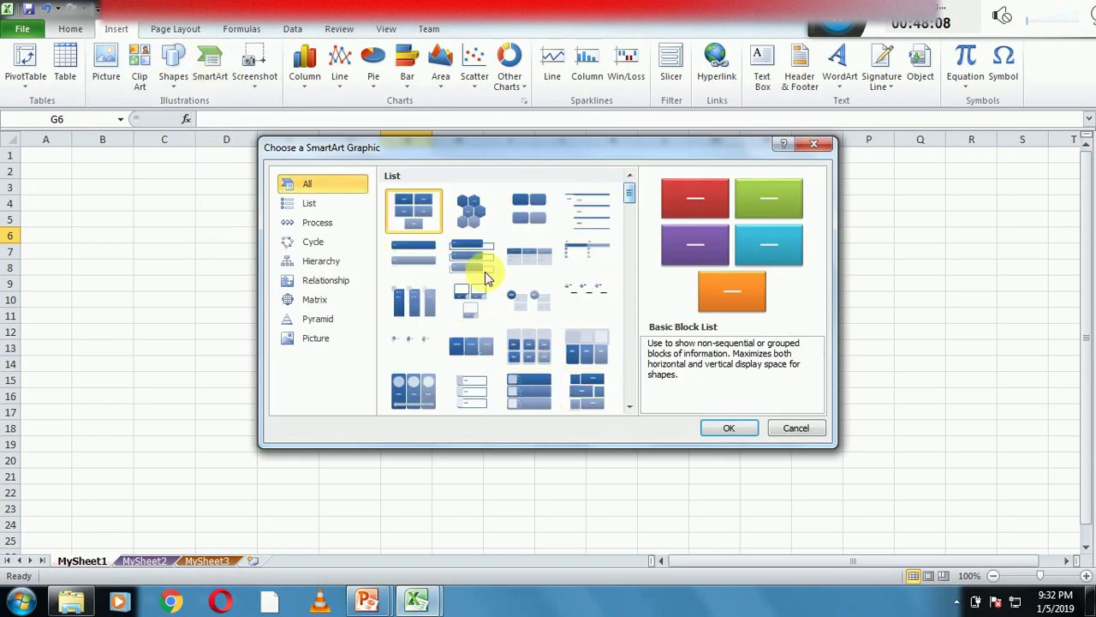
click(308, 242)
click(308, 265)
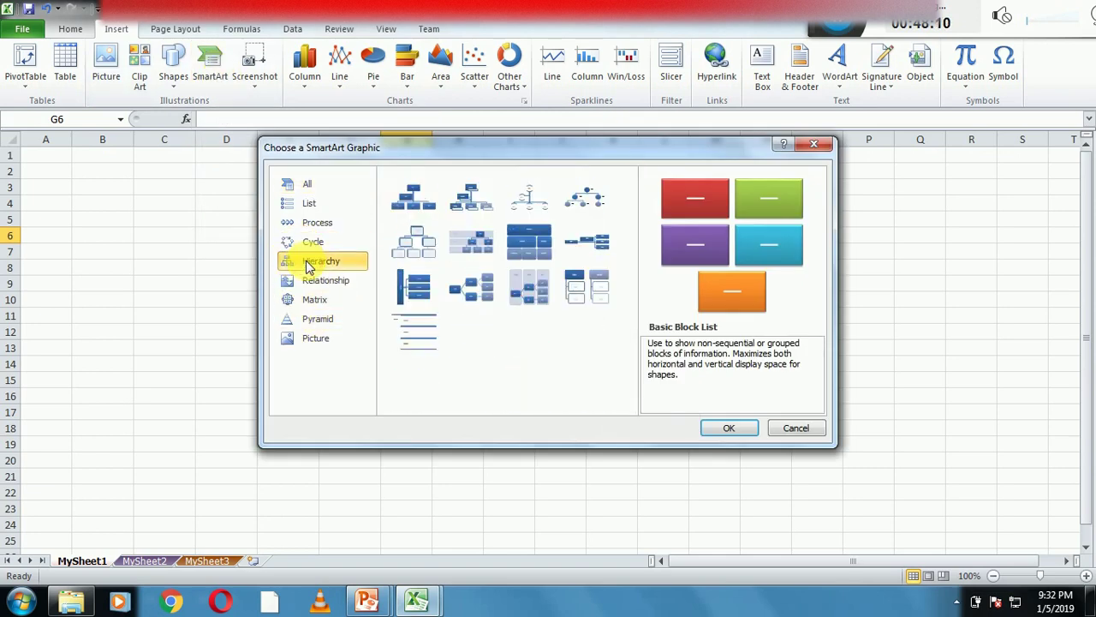
click(315, 302)
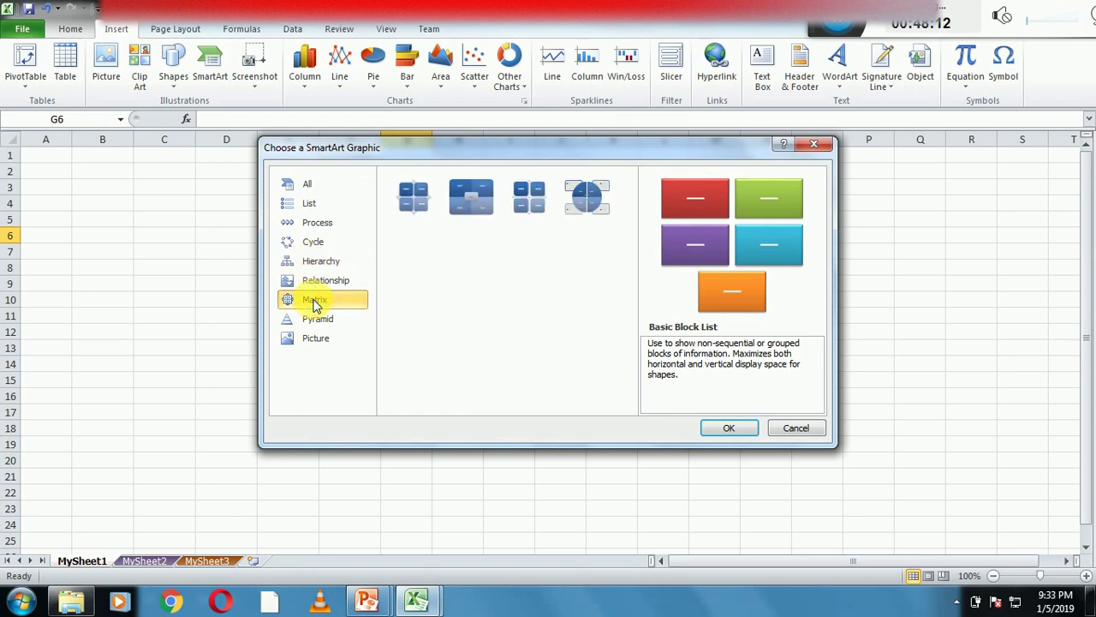
click(320, 282)
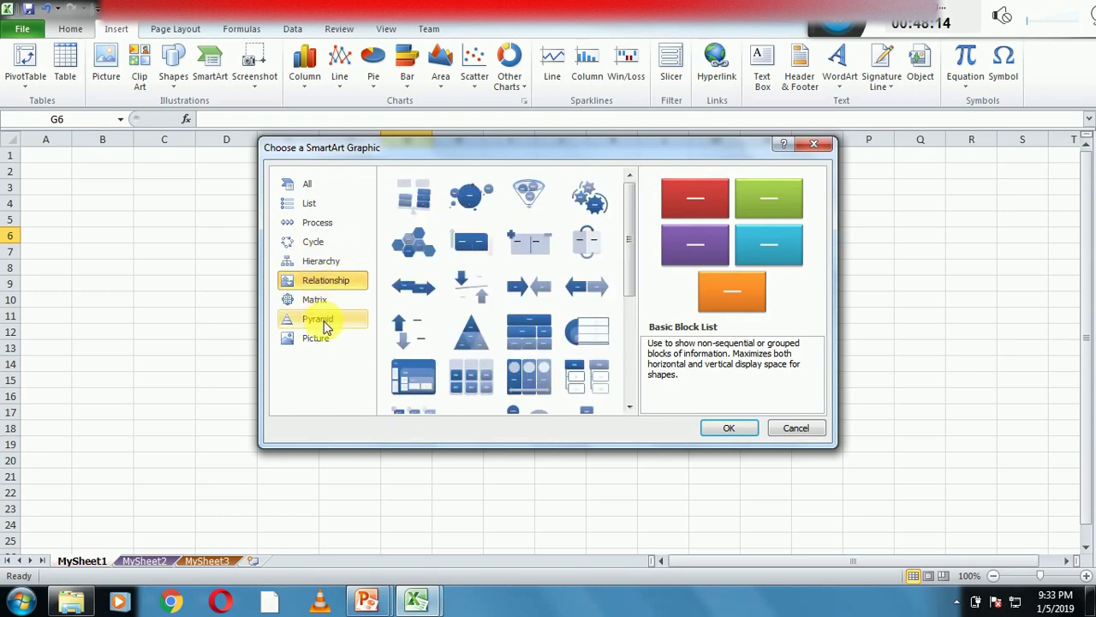
click(326, 322)
click(316, 338)
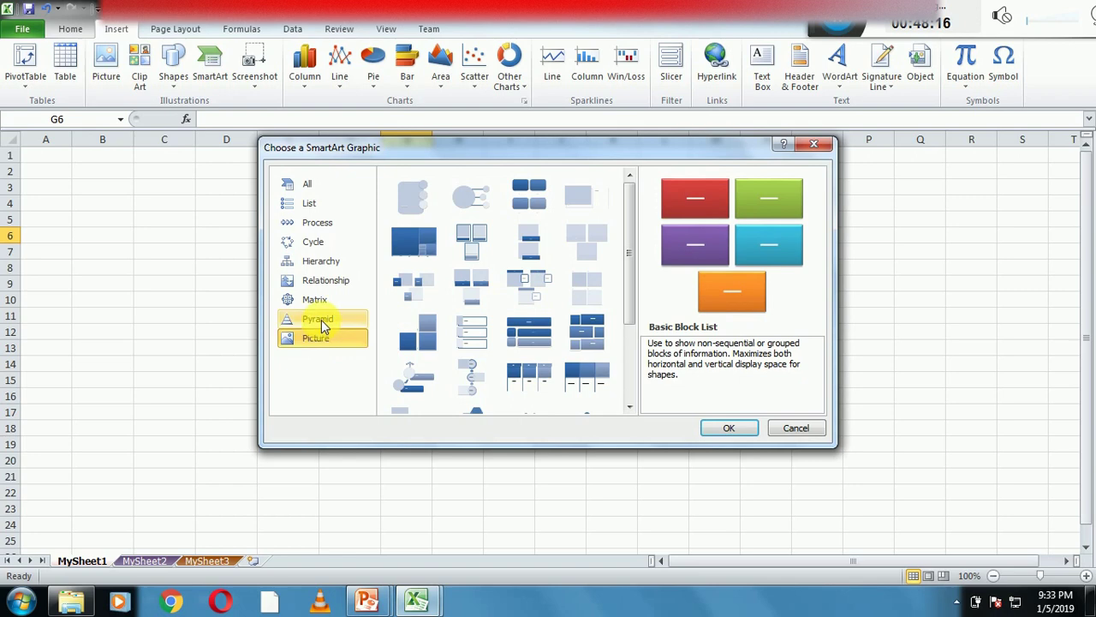
click(317, 319)
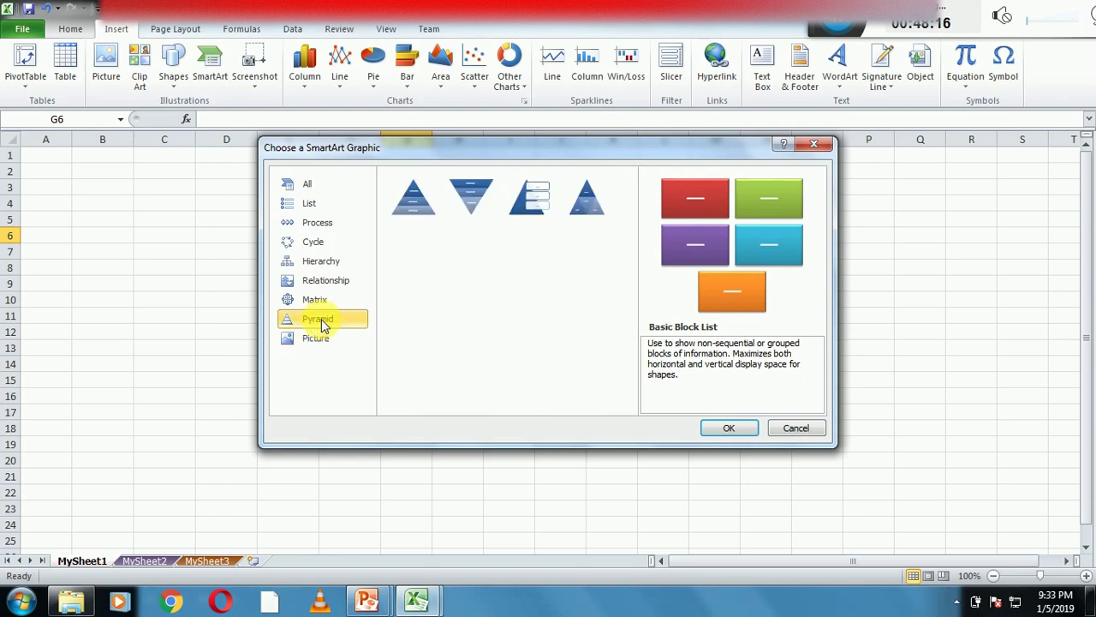
click(430, 202)
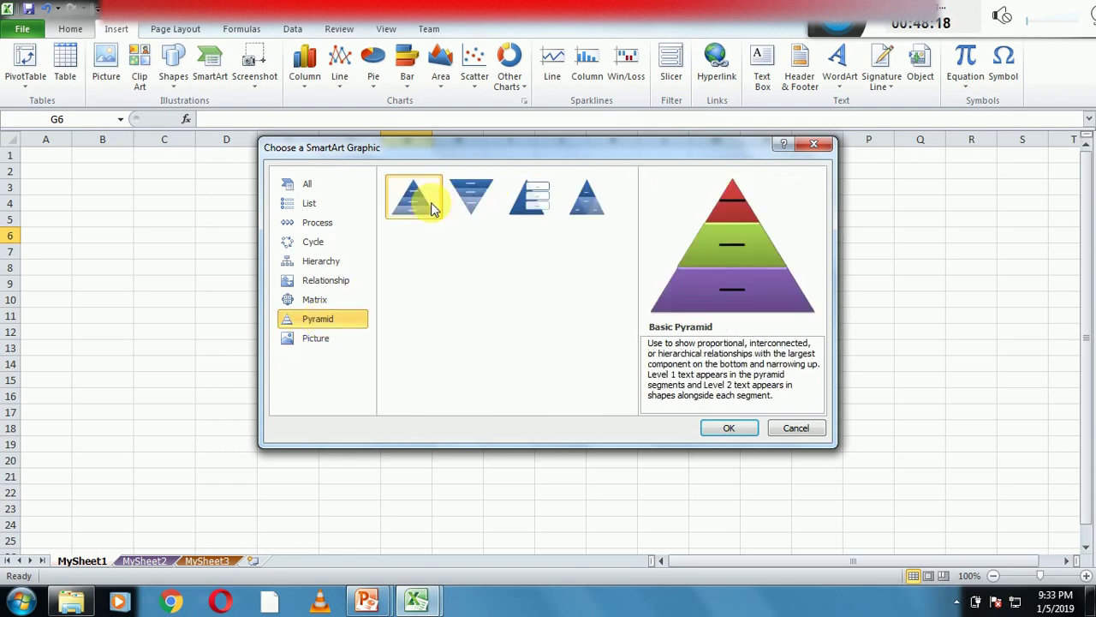
click(710, 433)
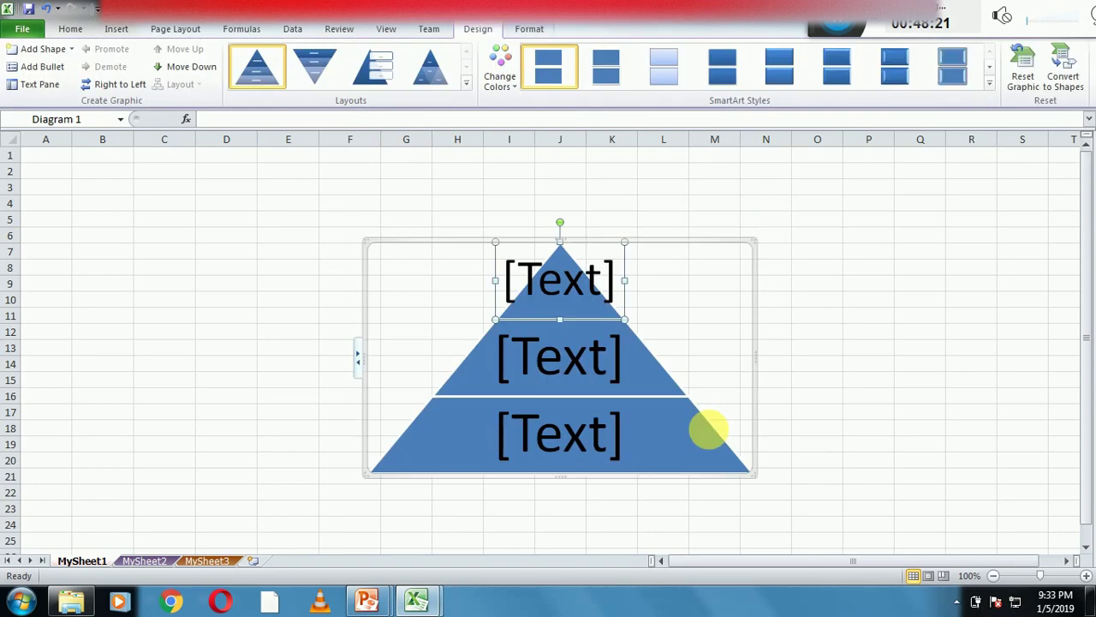
click(236, 287)
Step: Reopen the SmartArt chooser showing only the List layouts
click(114, 29)
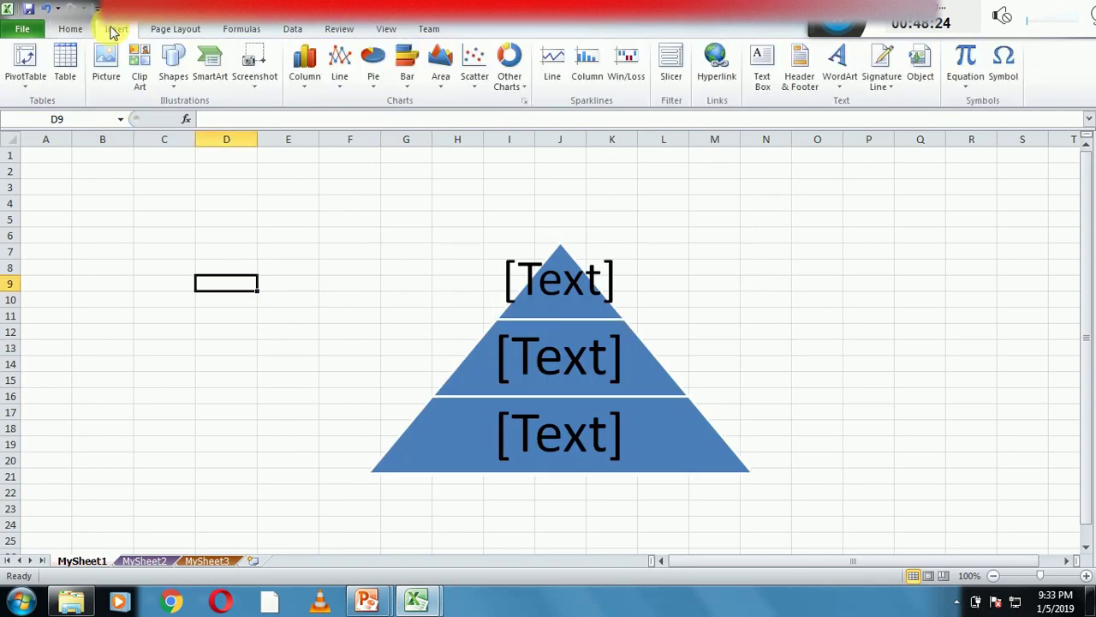
click(211, 68)
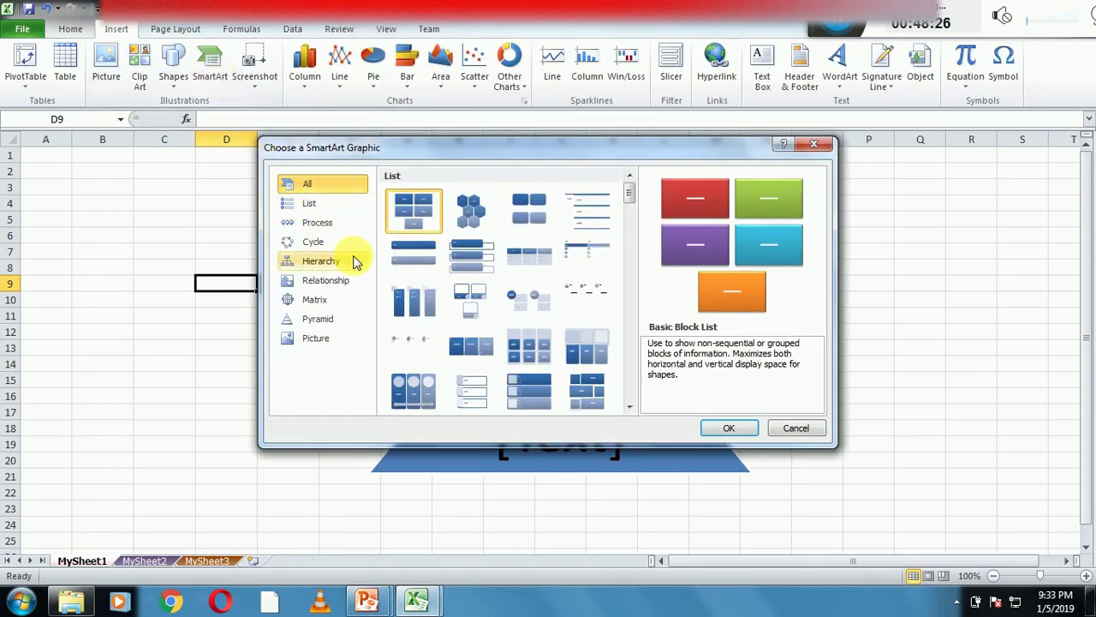
click(304, 203)
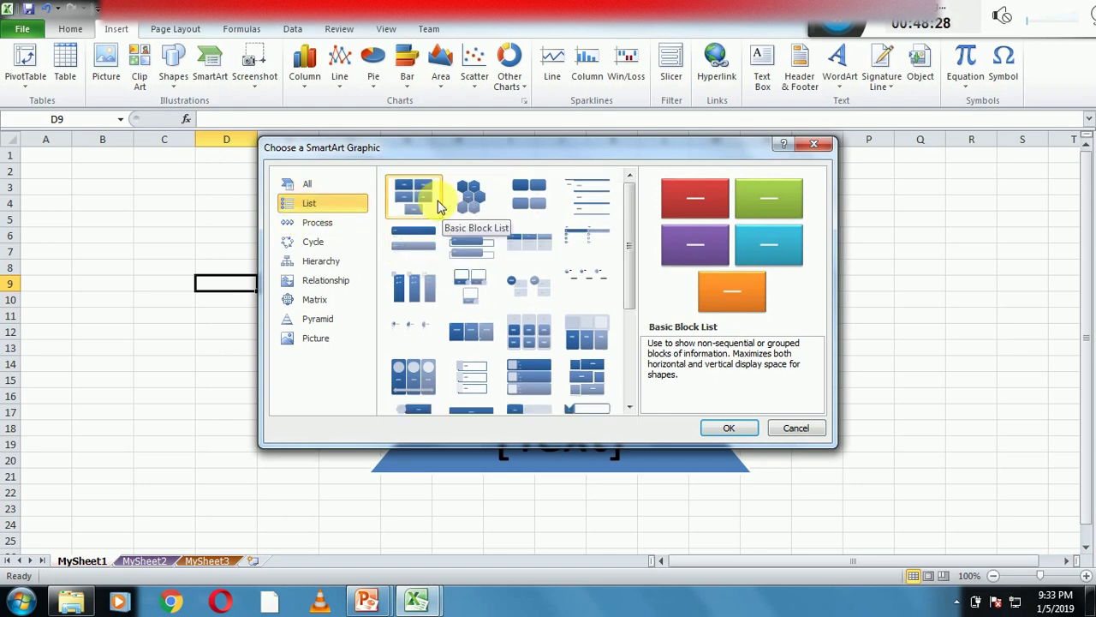
Step: Insert a Picture Caption List SmartArt and drag it to the upper left near B2
click(528, 203)
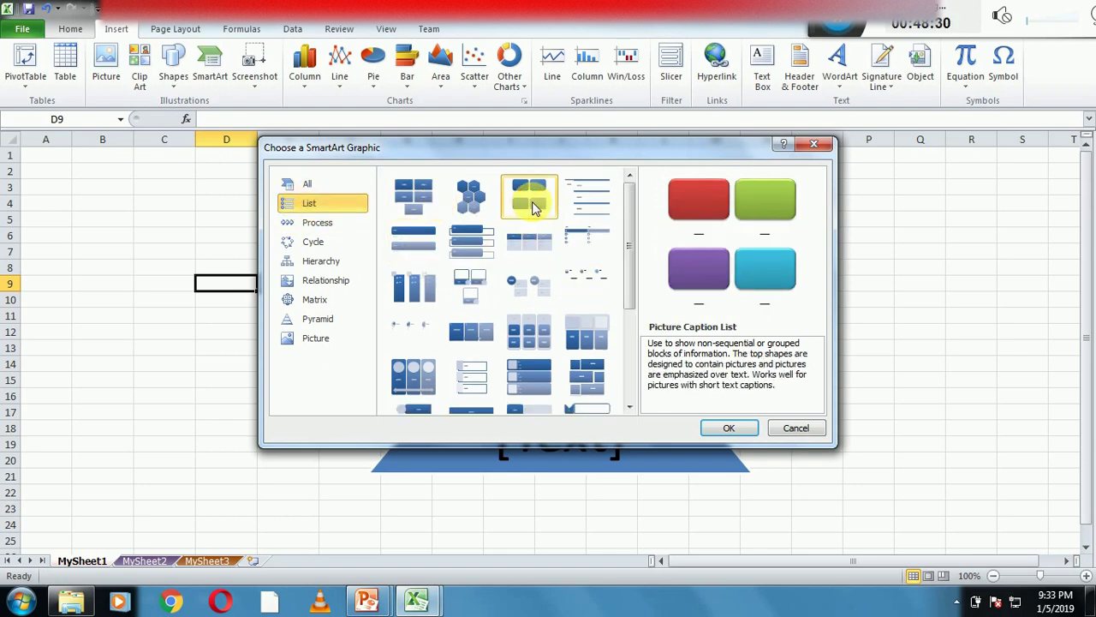
click(728, 430)
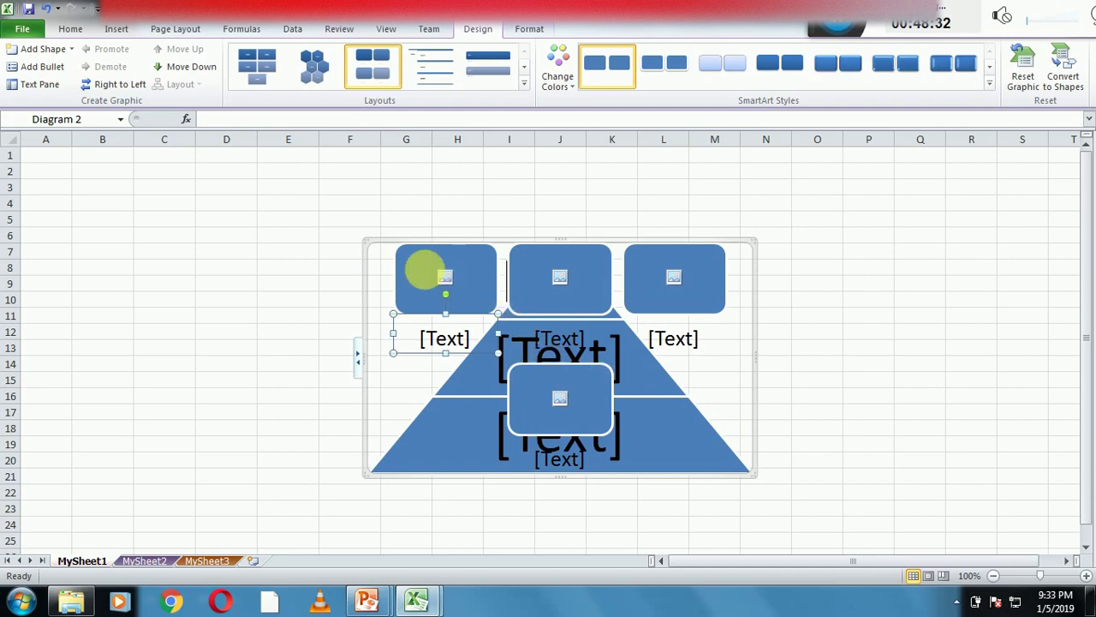
drag(174, 189, 95, 177)
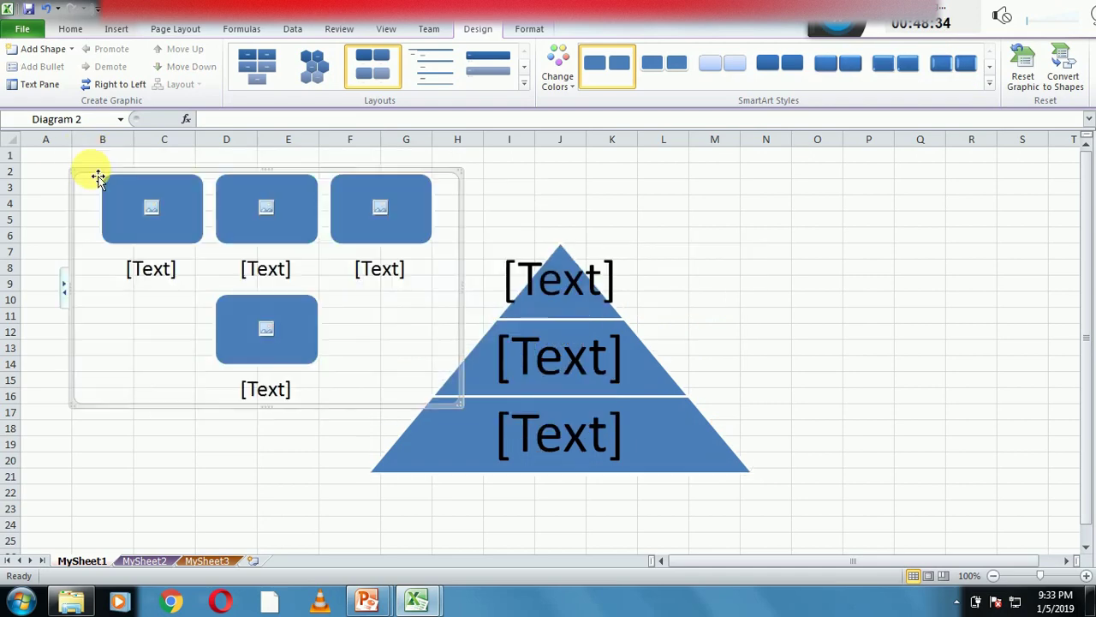
Step: Move the pyramid SmartArt up and right to about K3 so the diagrams don't overlap
click(531, 278)
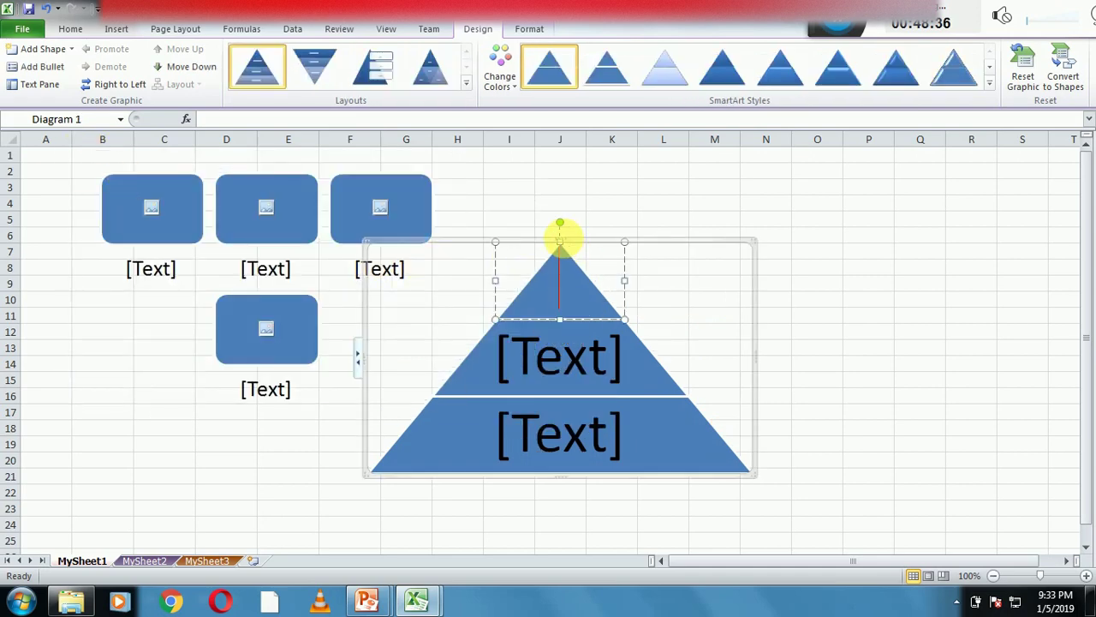
click(599, 244)
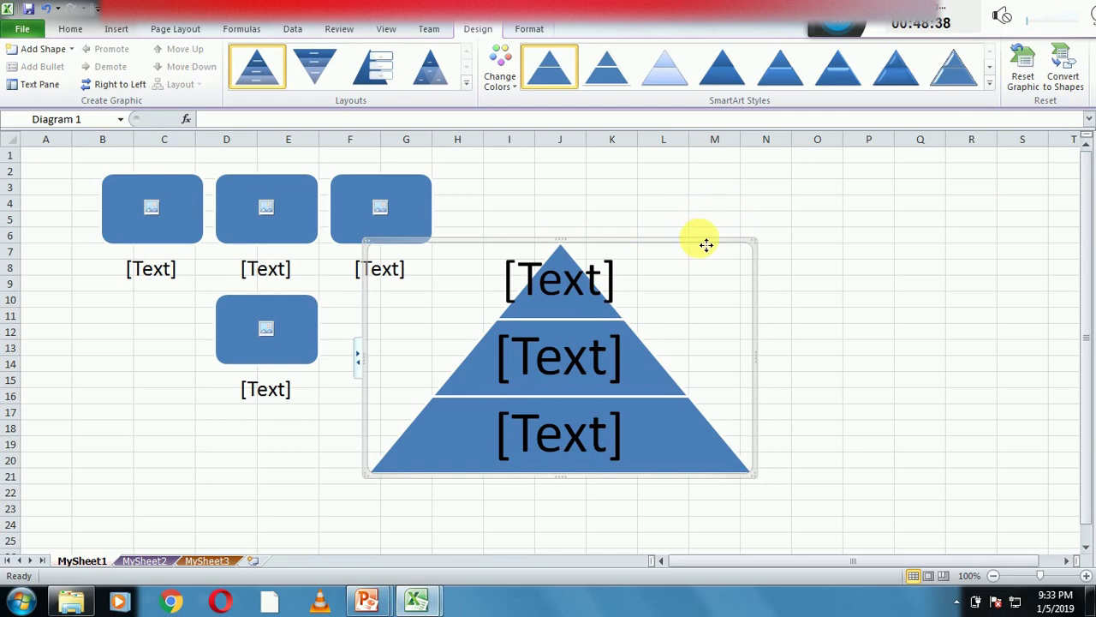
drag(706, 244, 926, 184)
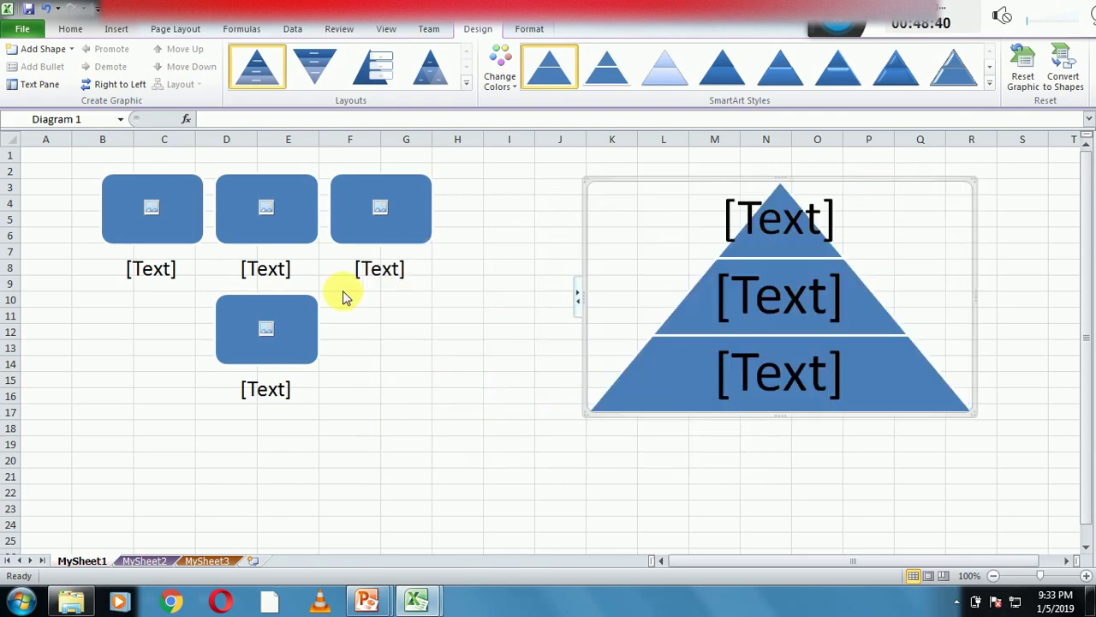
click(390, 318)
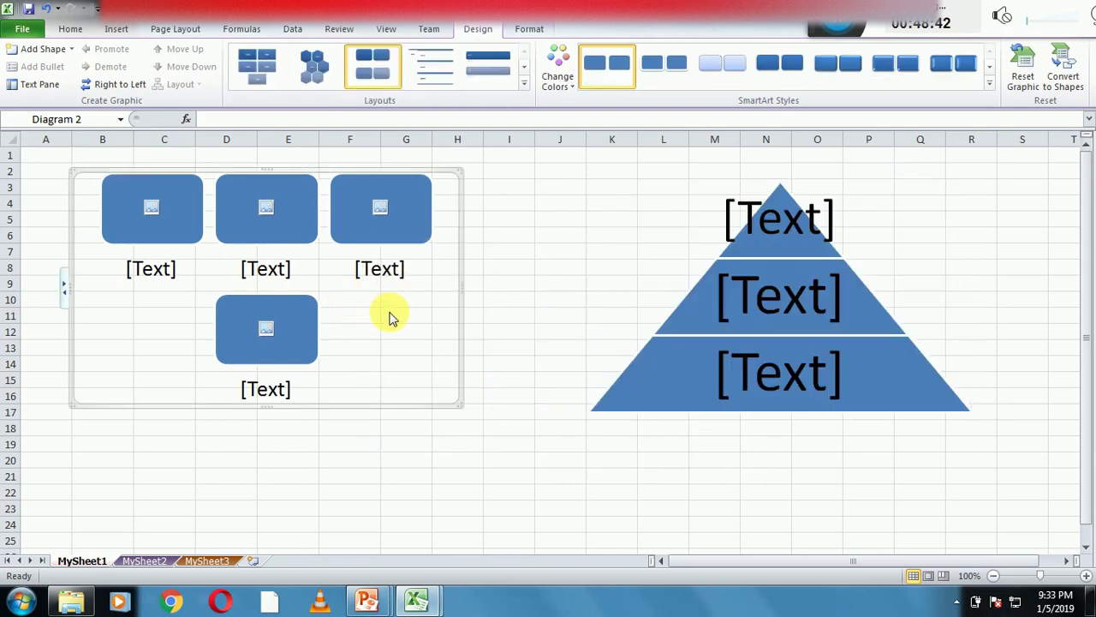
click(714, 337)
click(405, 293)
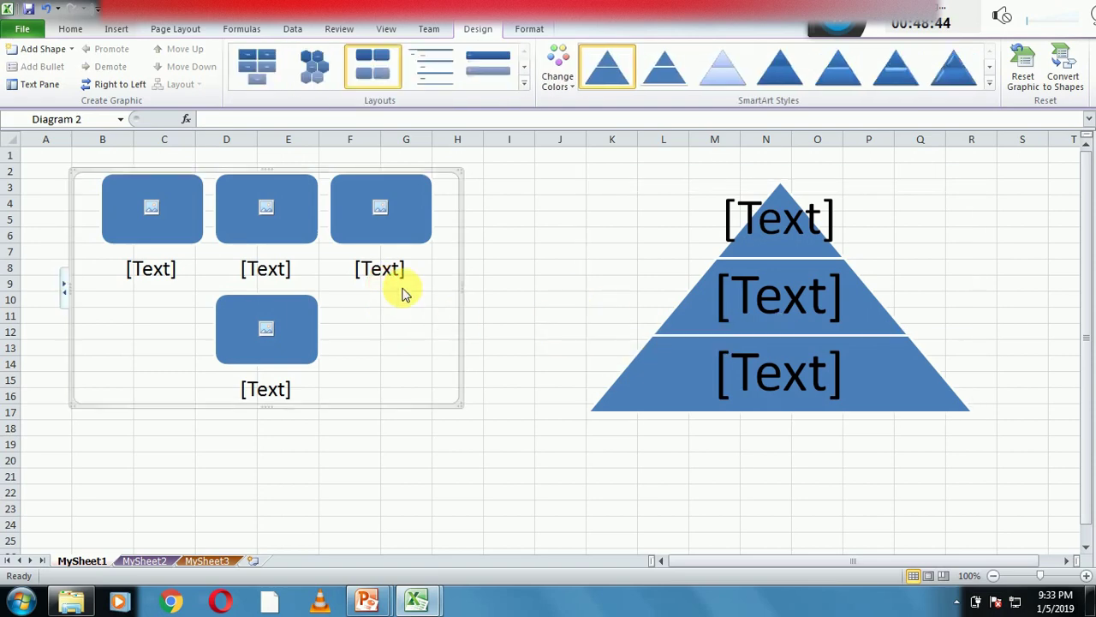
click(705, 332)
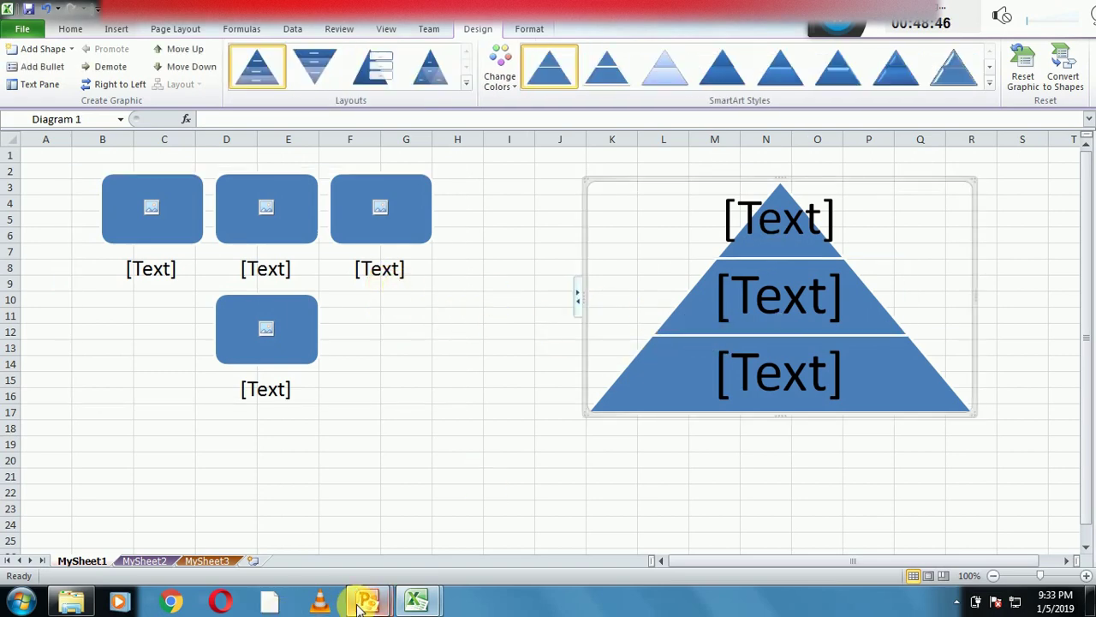
Step: Advance the slide show to topic 47, adding shapes in Excel, then switch back to Demo1
mouse_move(360, 605)
click(469, 521)
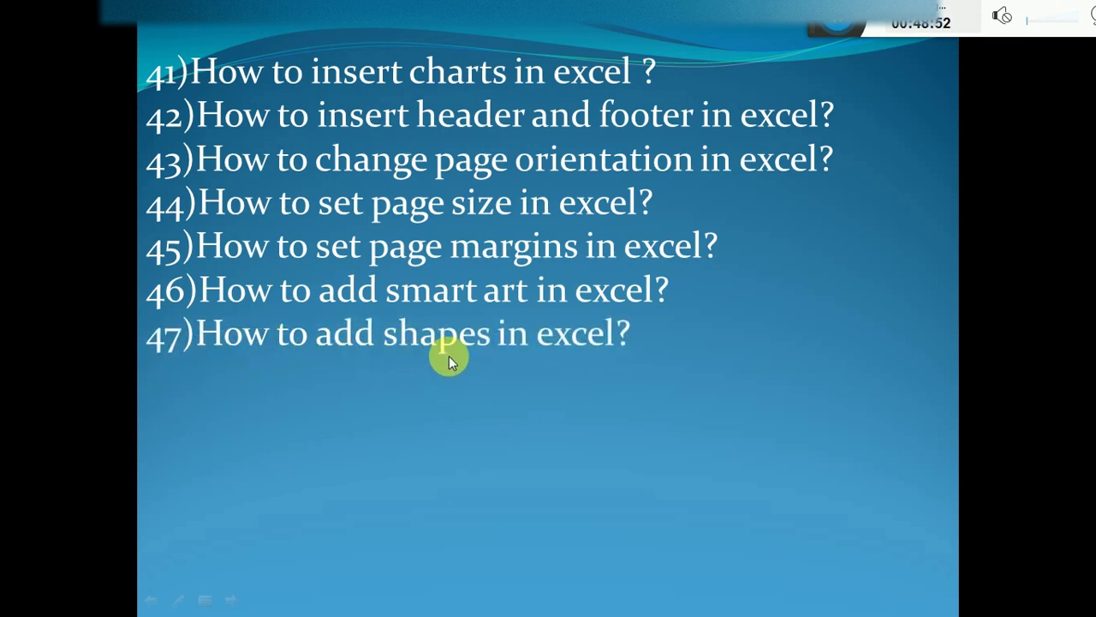
key(super)
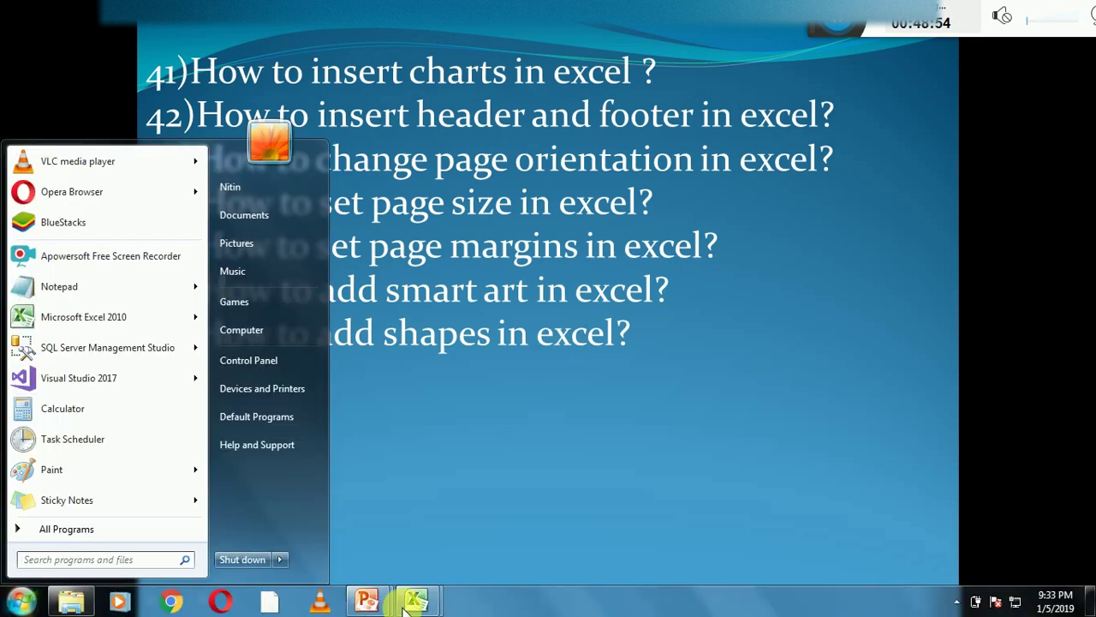
click(417, 601)
click(380, 552)
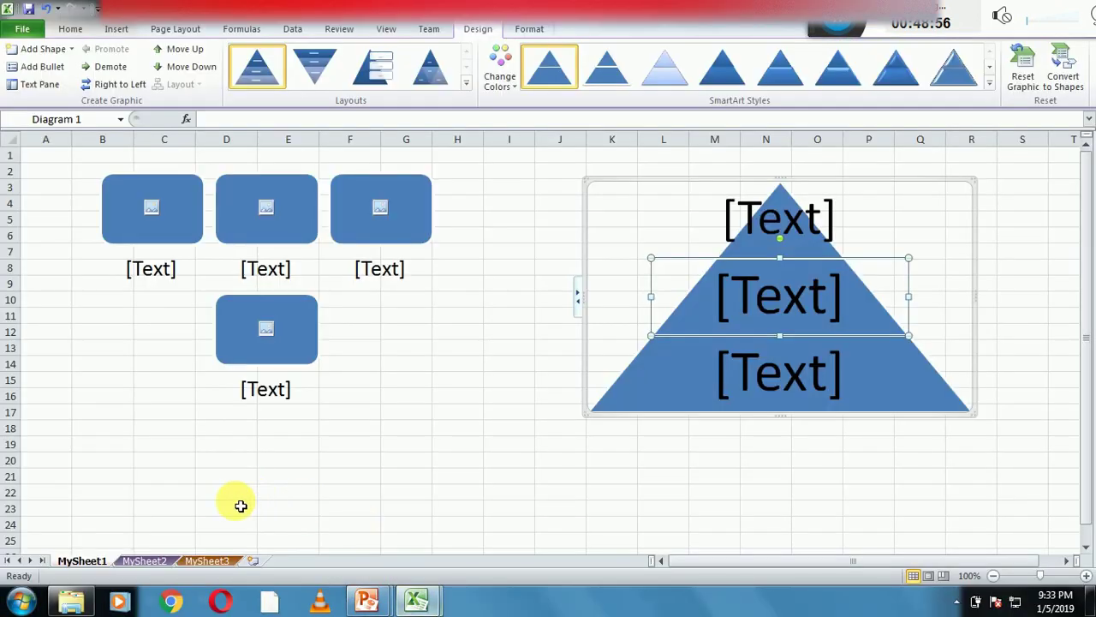
Step: Add a new blank worksheet, Sheet7, after MySheet3
click(159, 562)
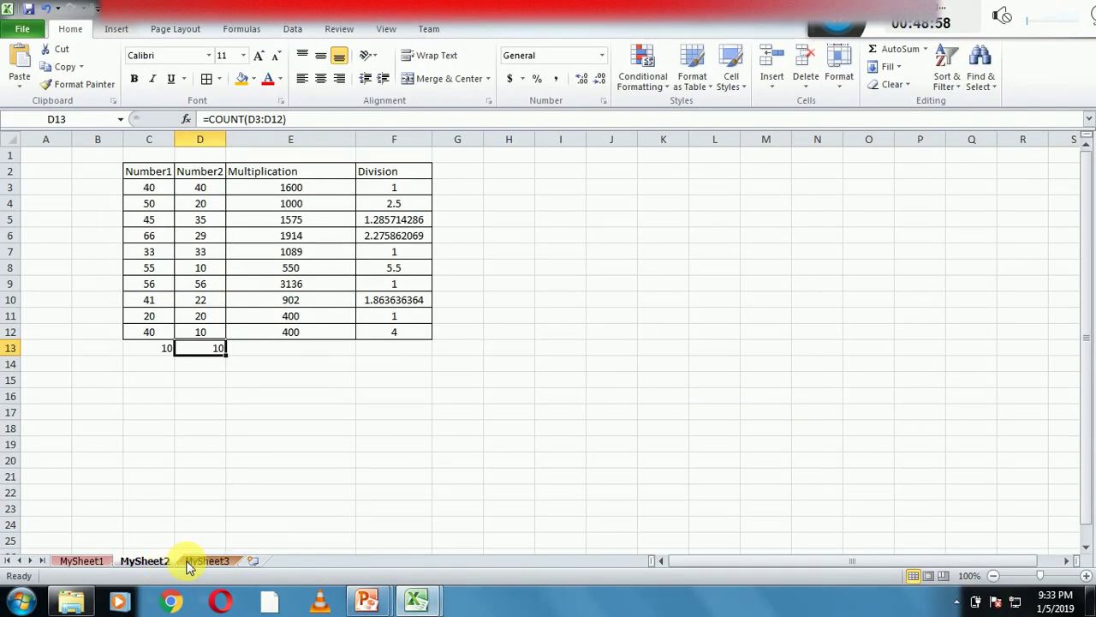
click(192, 562)
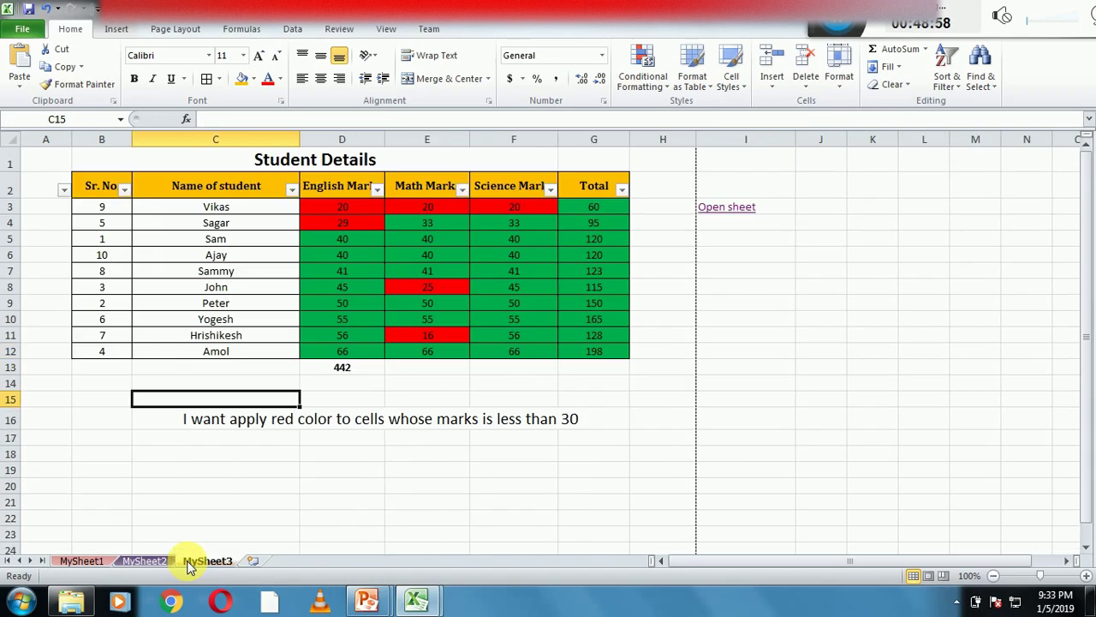
click(253, 560)
click(108, 180)
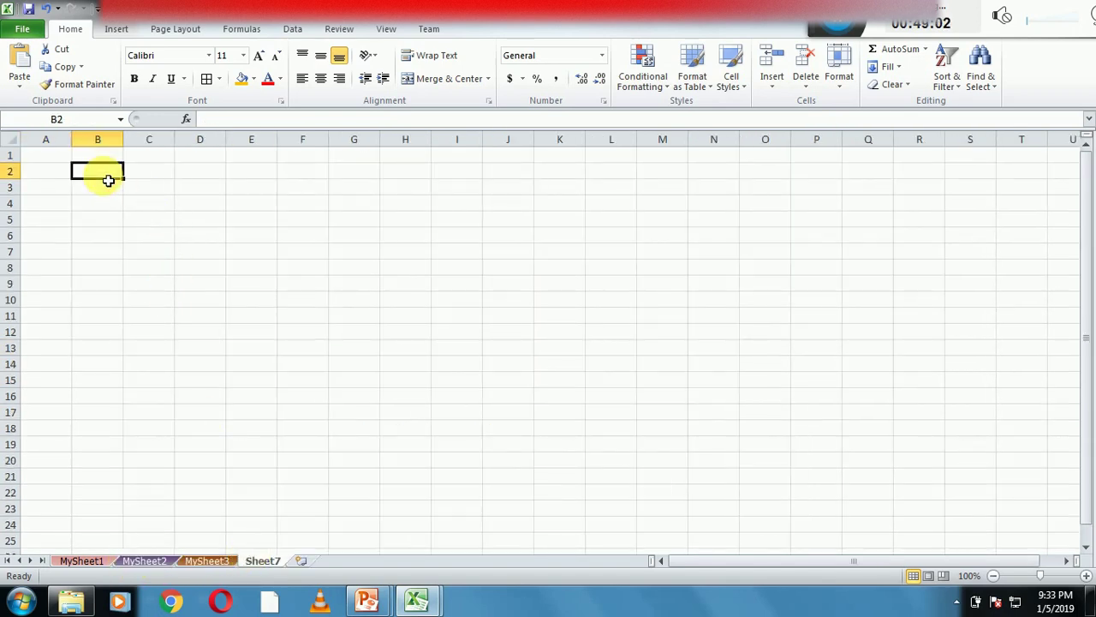
Step: Draw an oval spanning roughly C3 to H8
click(118, 31)
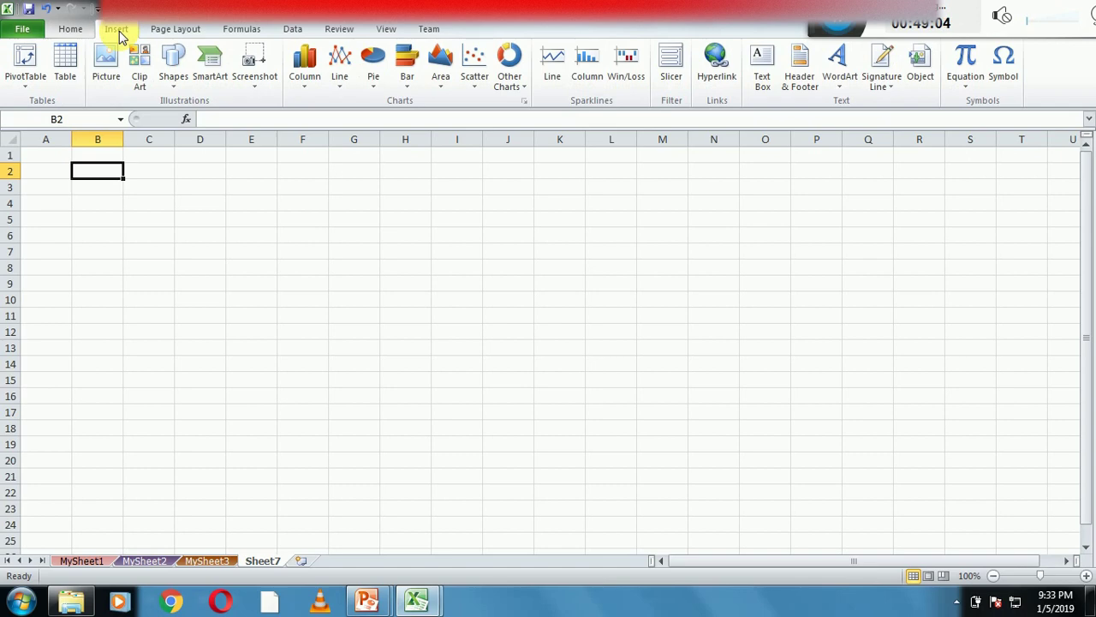
click(173, 75)
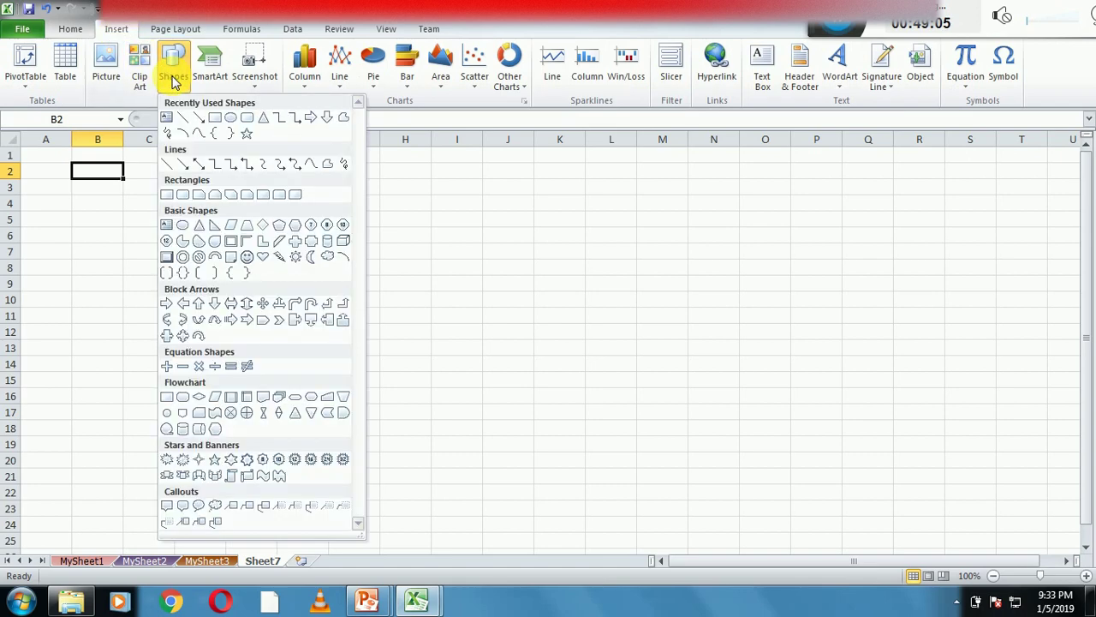
click(229, 121)
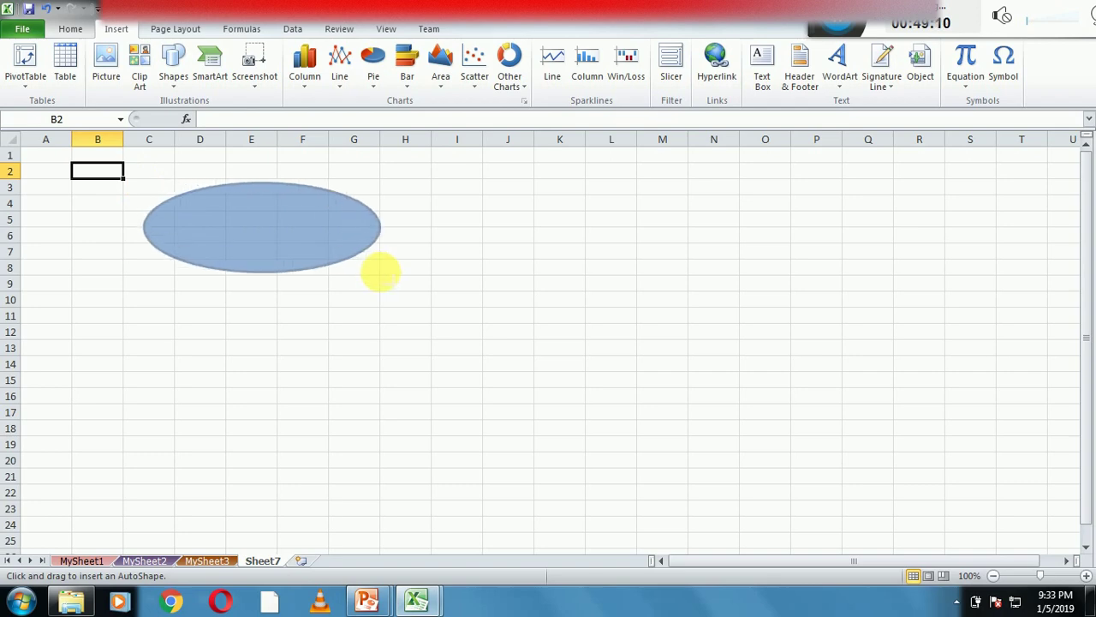
drag(143, 182, 380, 272)
click(334, 333)
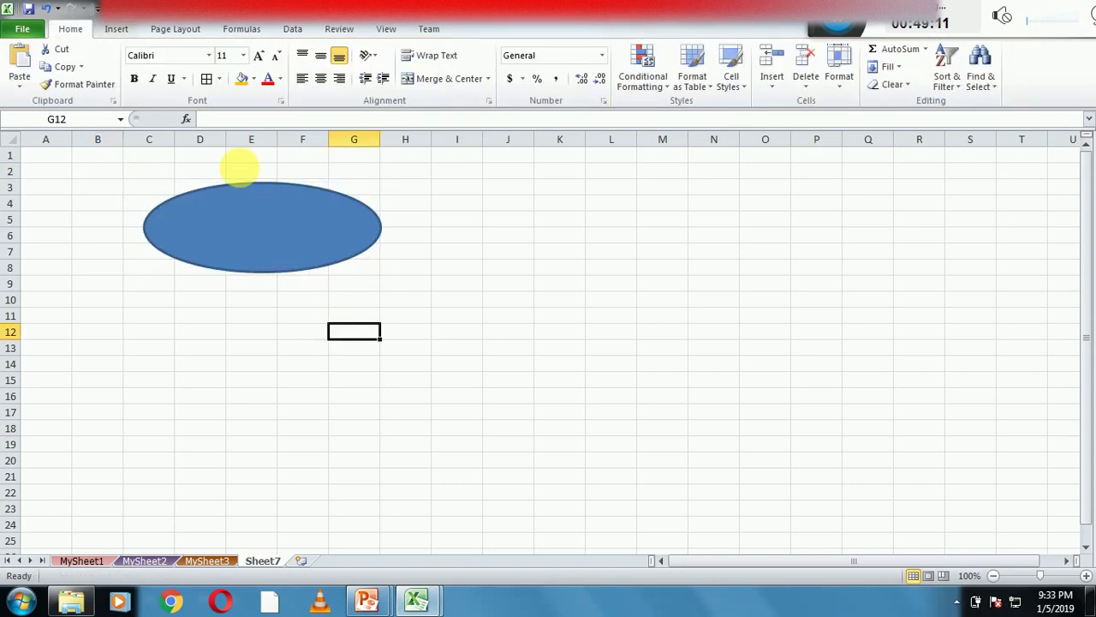
Step: Draw a rectangle below the oval across rows 12–17
click(117, 29)
click(173, 64)
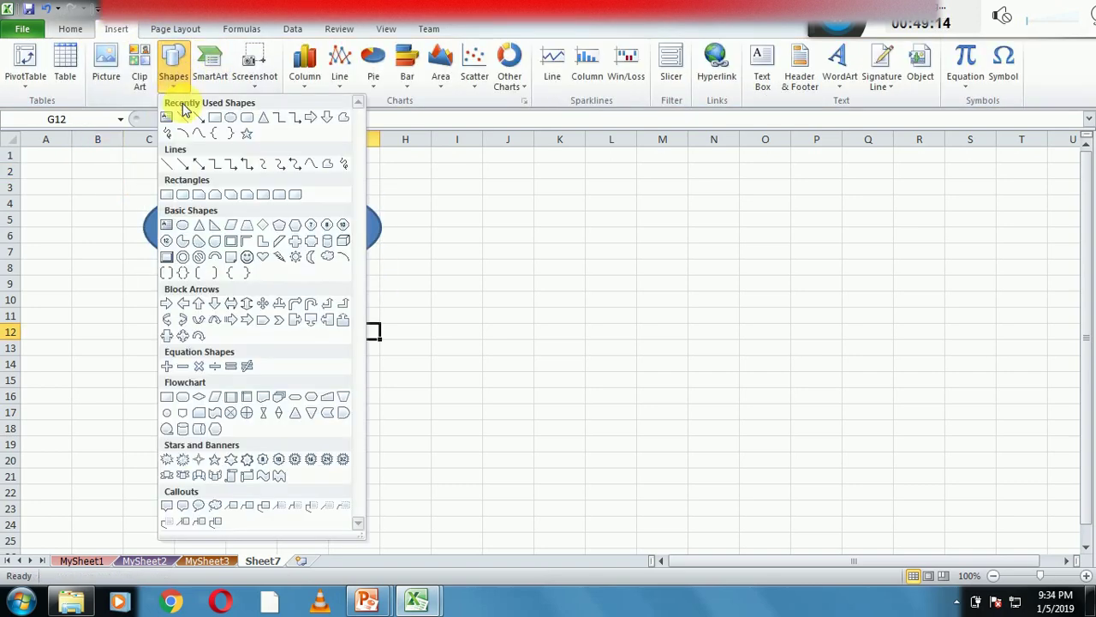
click(172, 194)
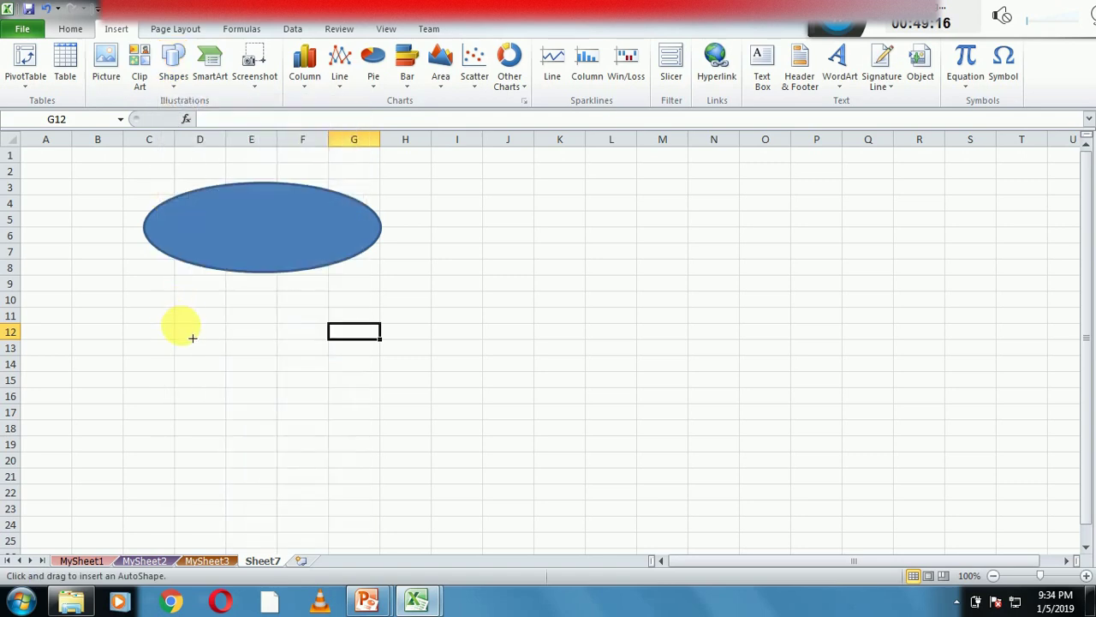
mouse_move(178, 320)
mouse_down()
mouse_move(339, 424)
mouse_move(386, 414)
mouse_up()
click(465, 336)
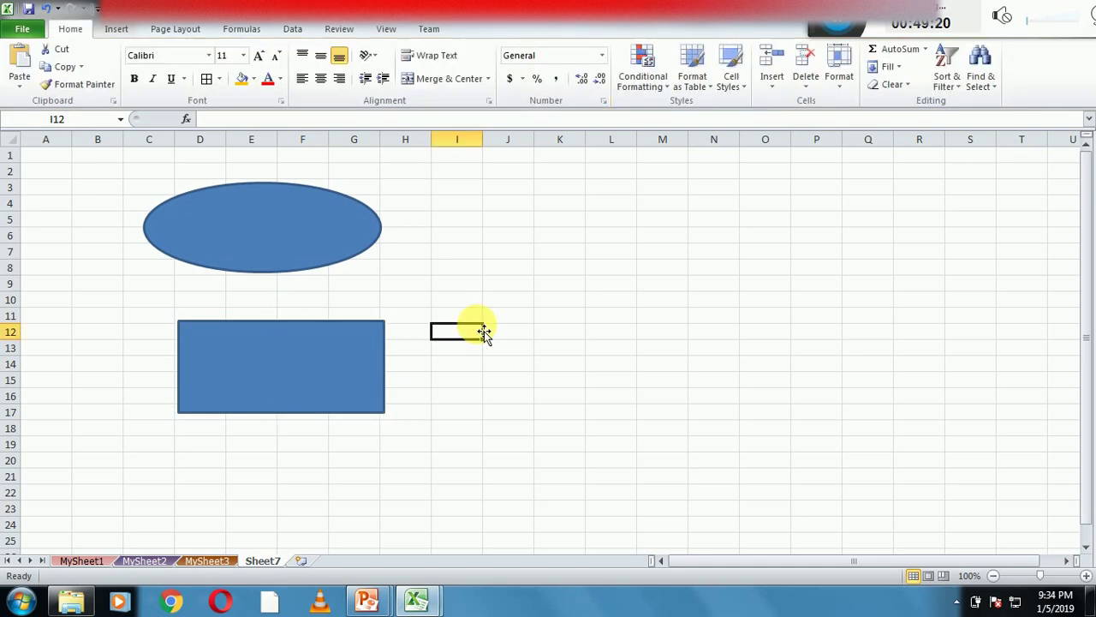
Step: Draw a 5-point star around K6:M13, then switch back to the slide show
click(117, 29)
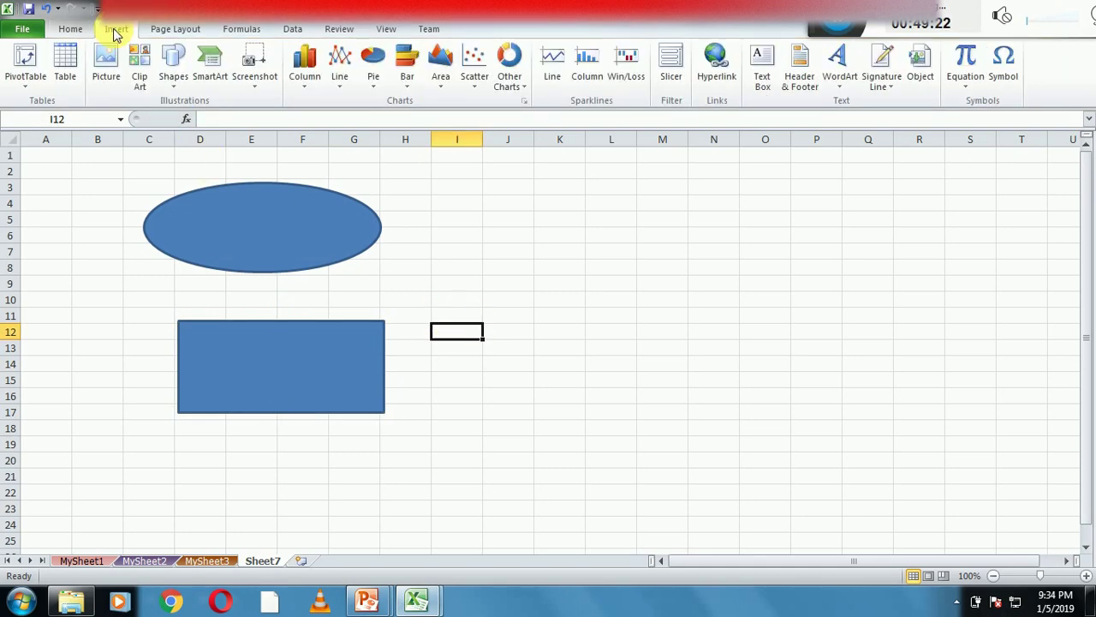
click(175, 77)
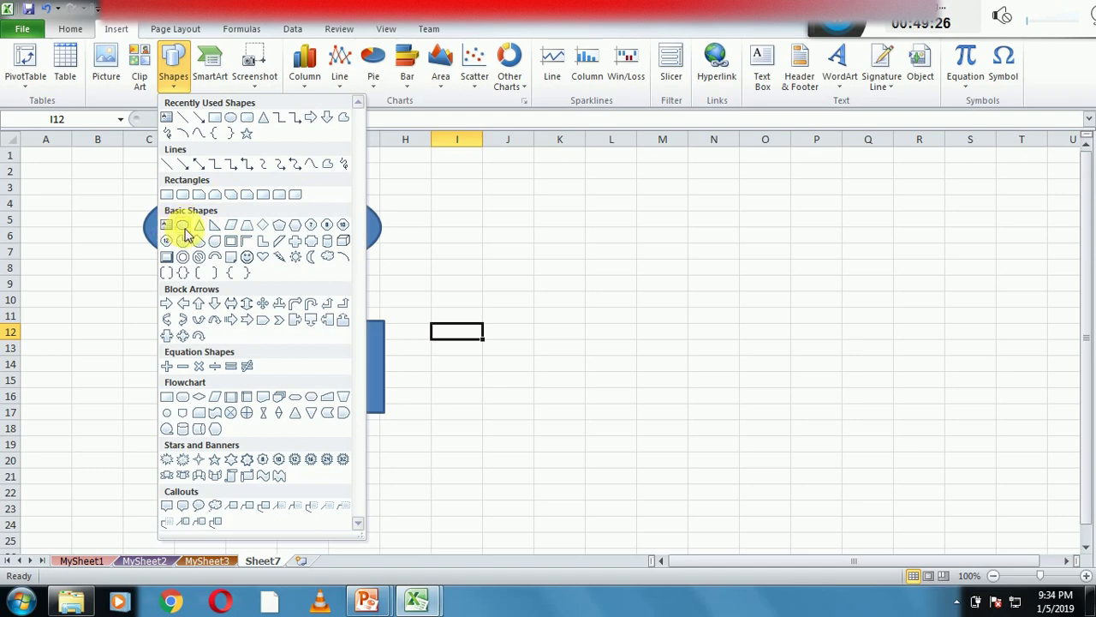
click(214, 465)
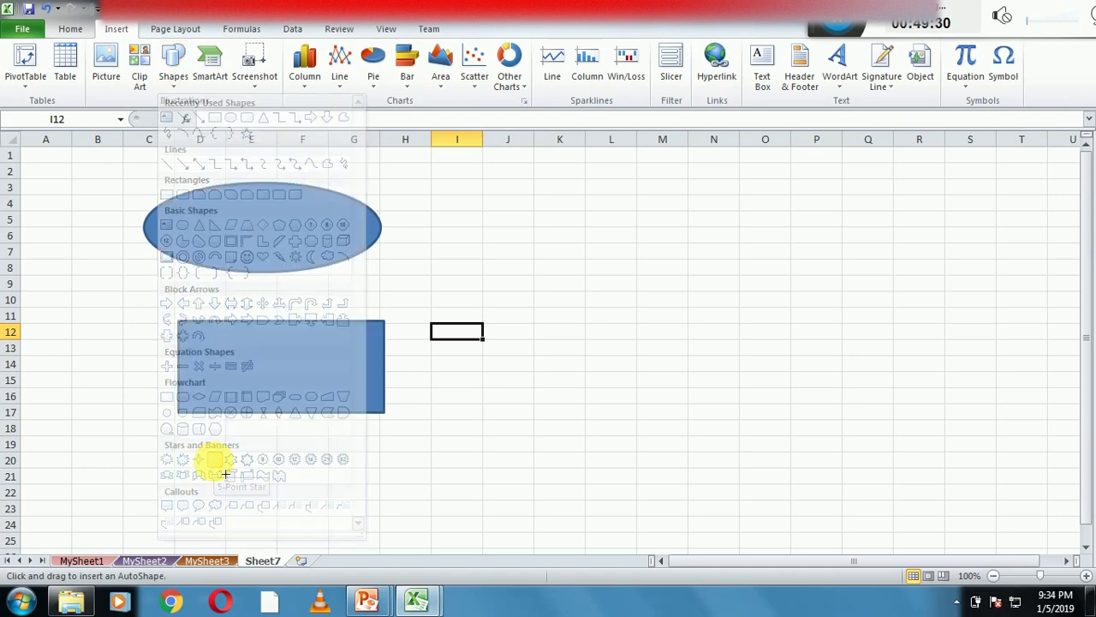
mouse_move(541, 234)
mouse_down()
mouse_move(659, 350)
mouse_move(700, 347)
mouse_up()
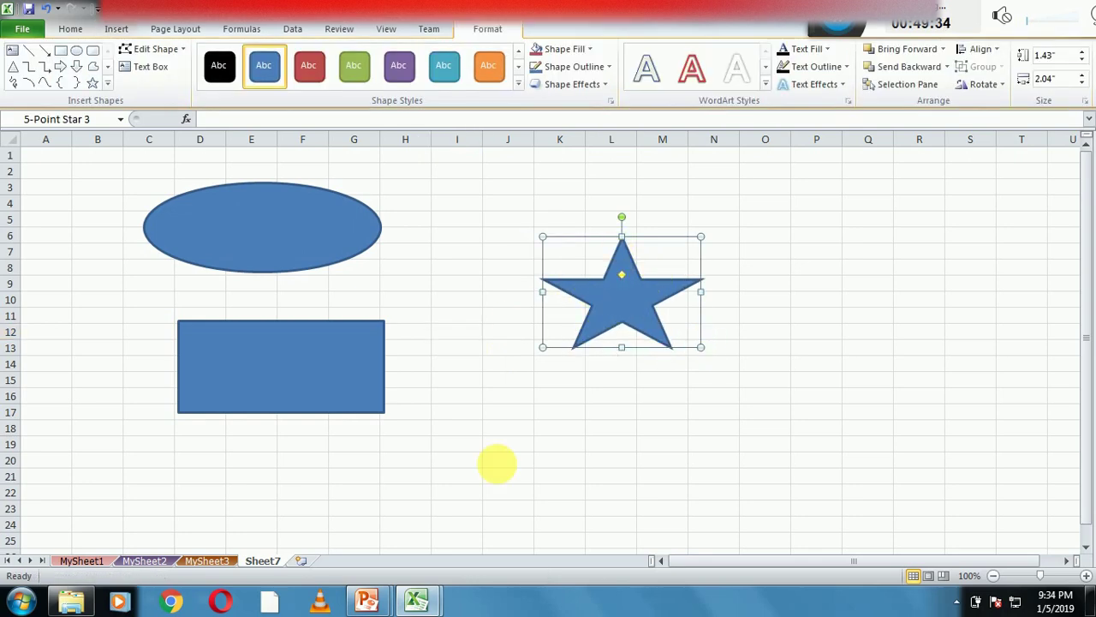
click(366, 602)
click(452, 551)
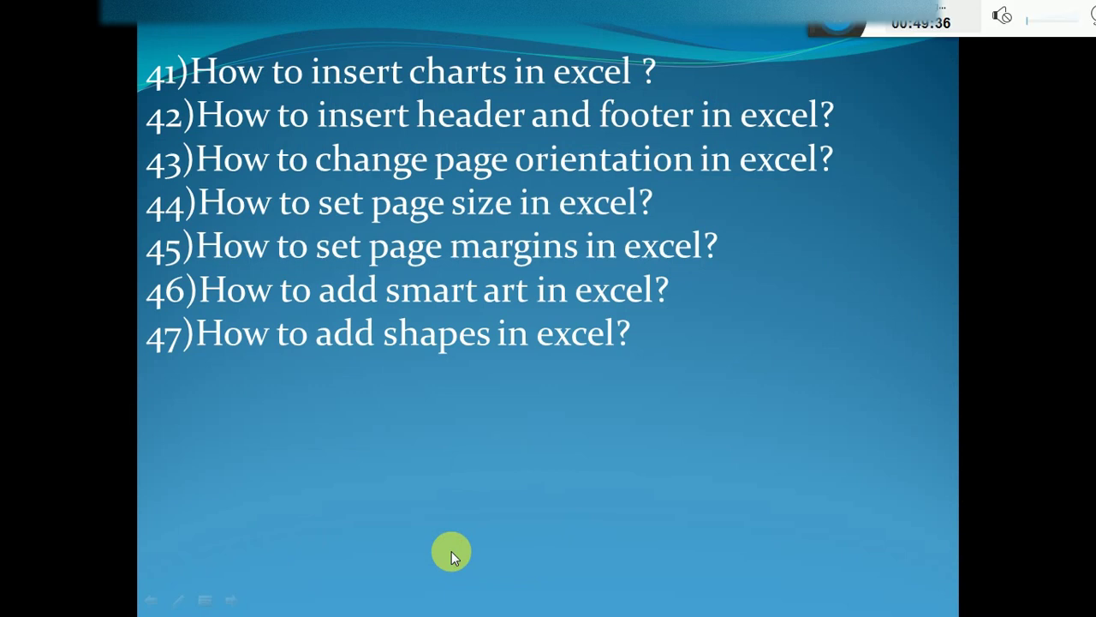
Step: Reveal topic 48, clip art in Excel, then switch to the Excel workbook
click(452, 551)
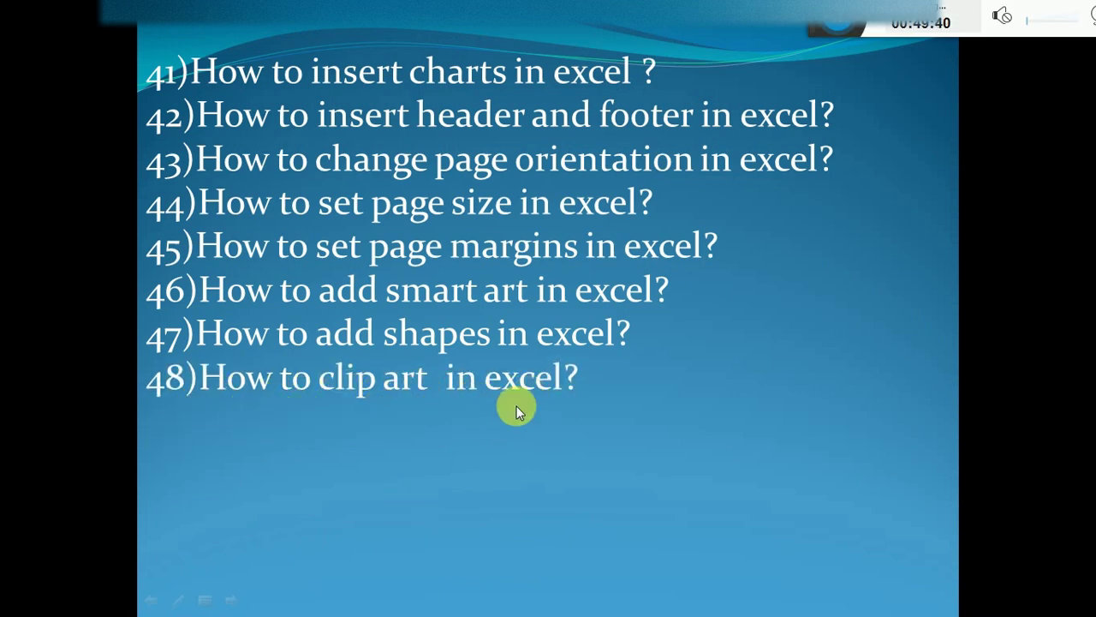
key(super)
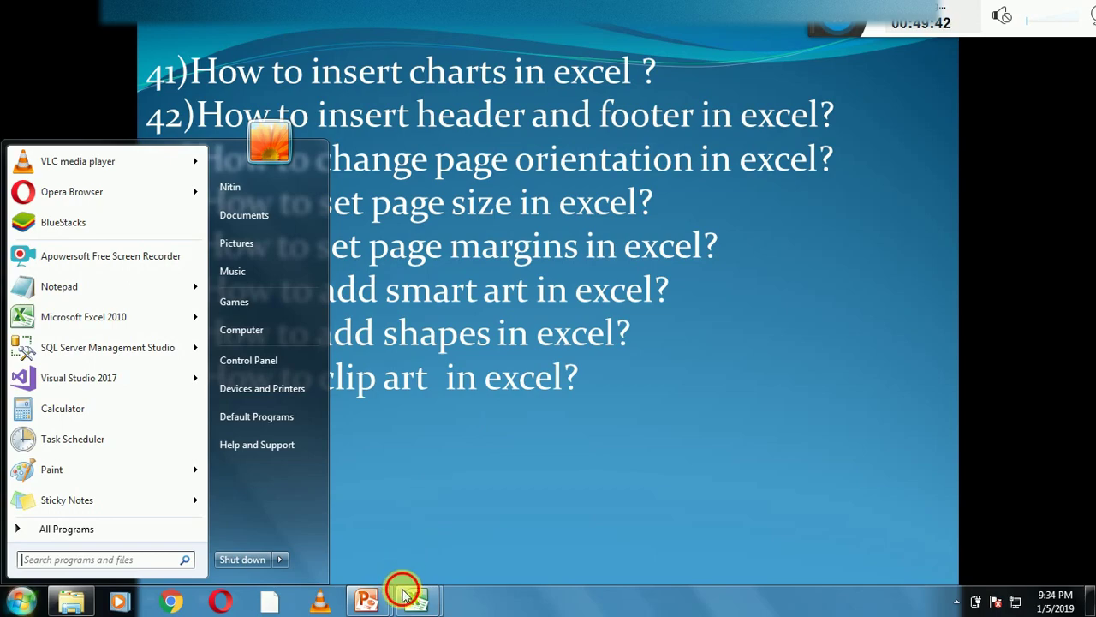
click(404, 594)
click(376, 514)
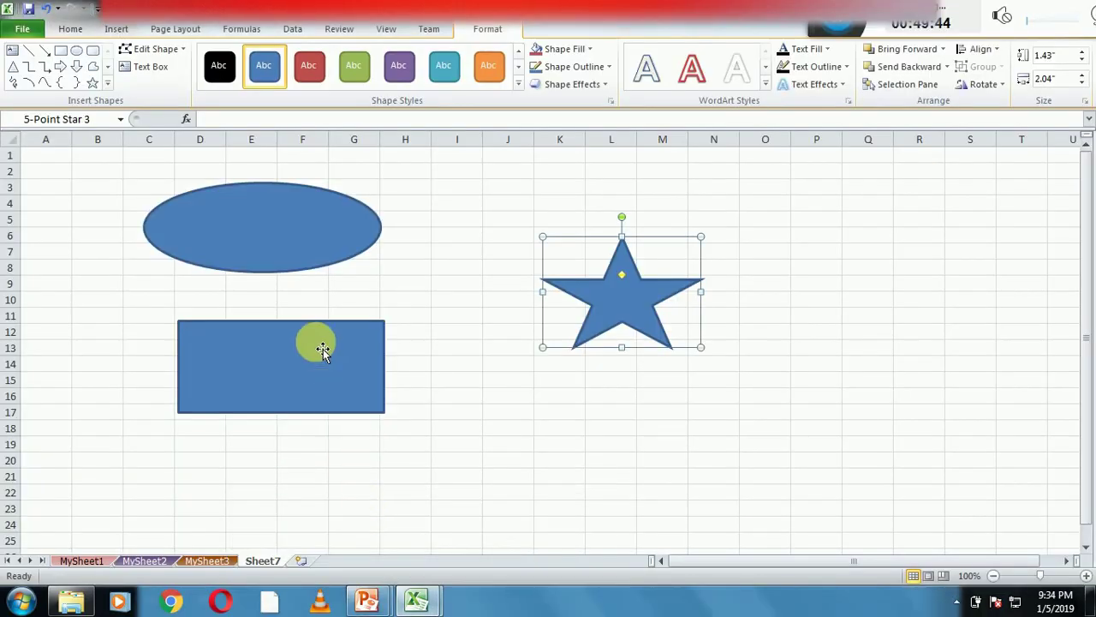
Step: Add a new blank Sheet8 and select C2, briefly revisiting the slide show
click(299, 560)
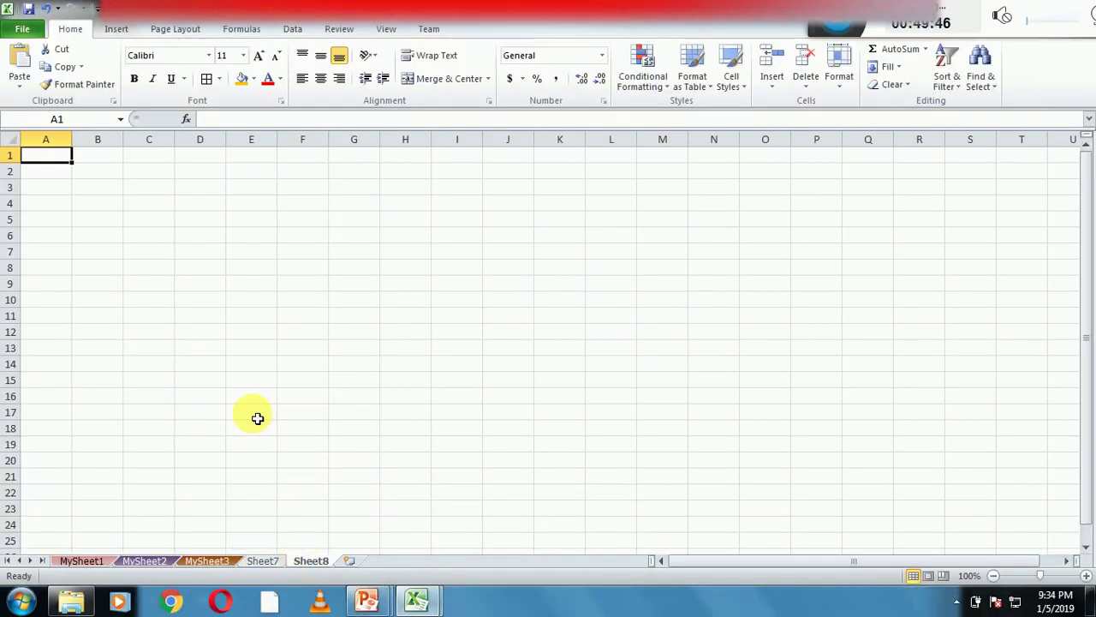
click(151, 175)
mouse_move(383, 599)
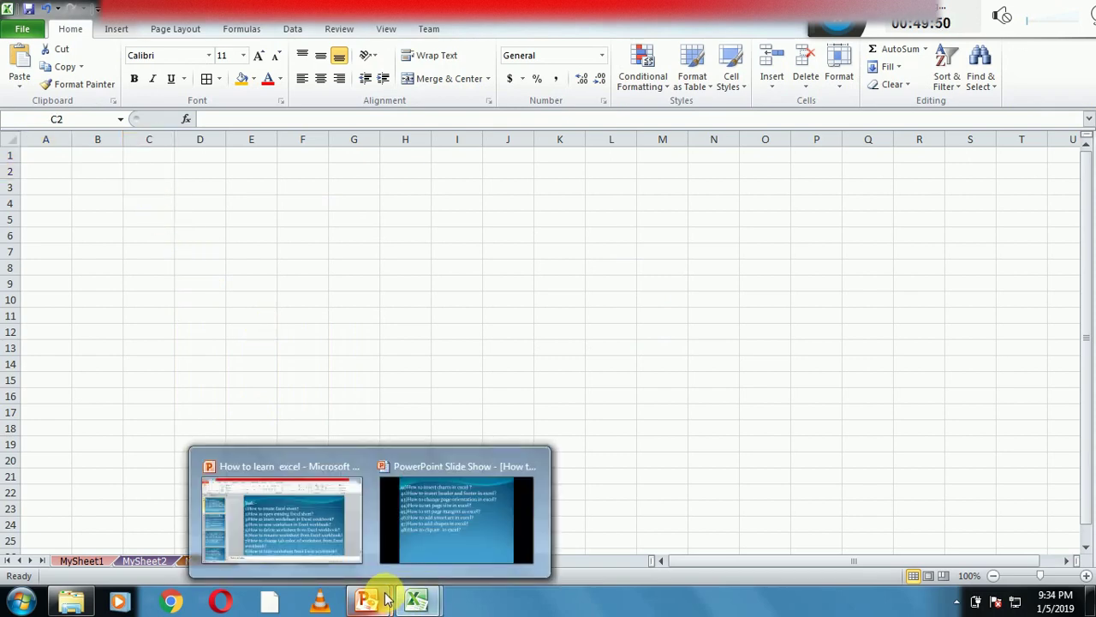
click(449, 484)
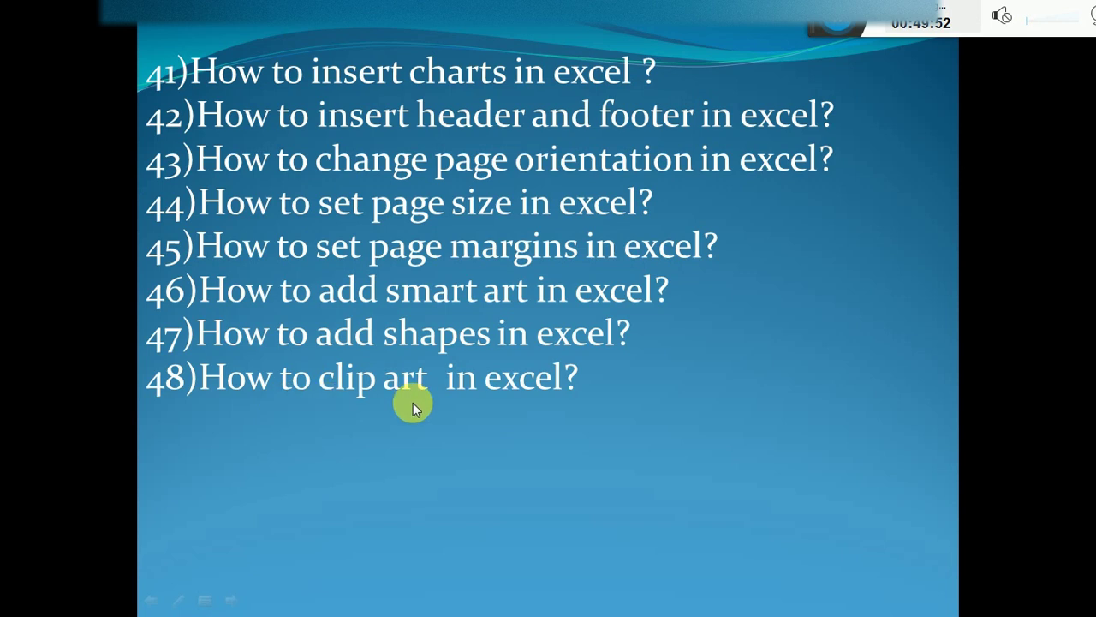
key(super)
key(super)
Step: Search clip art for 'flower', insert the white roses and widen them to column F
mouse_move(416, 599)
click(370, 523)
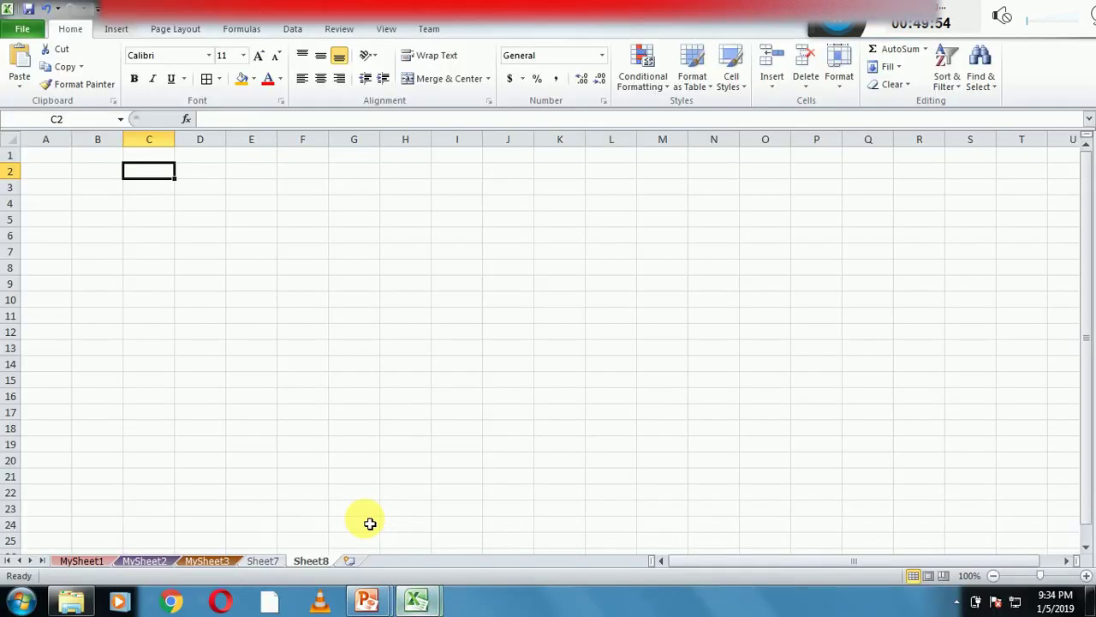
click(126, 32)
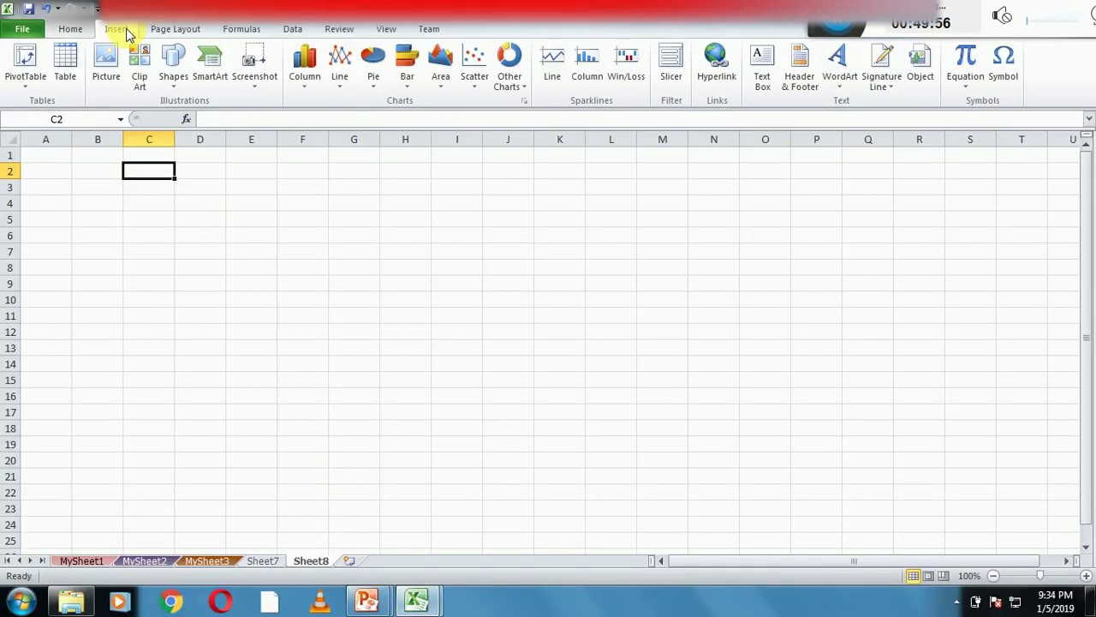
click(140, 66)
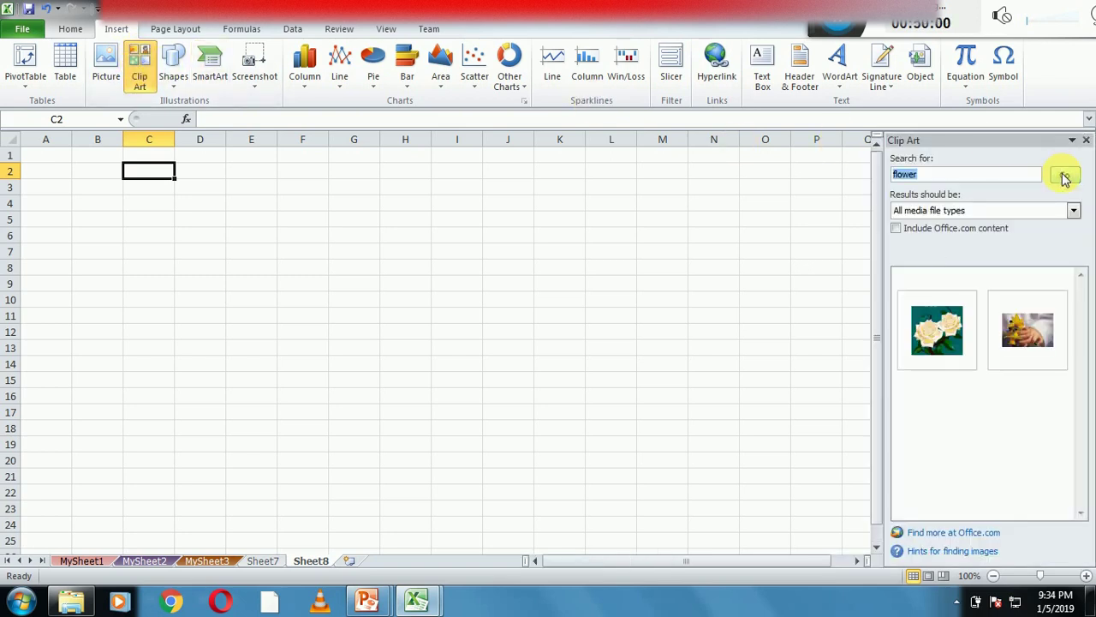
click(975, 336)
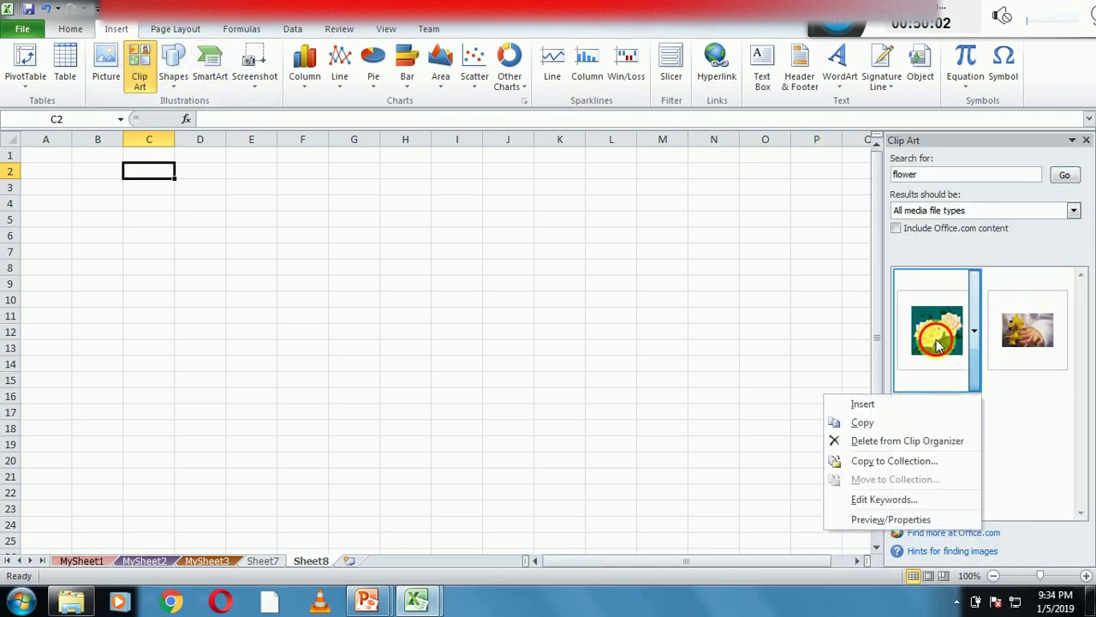
click(937, 343)
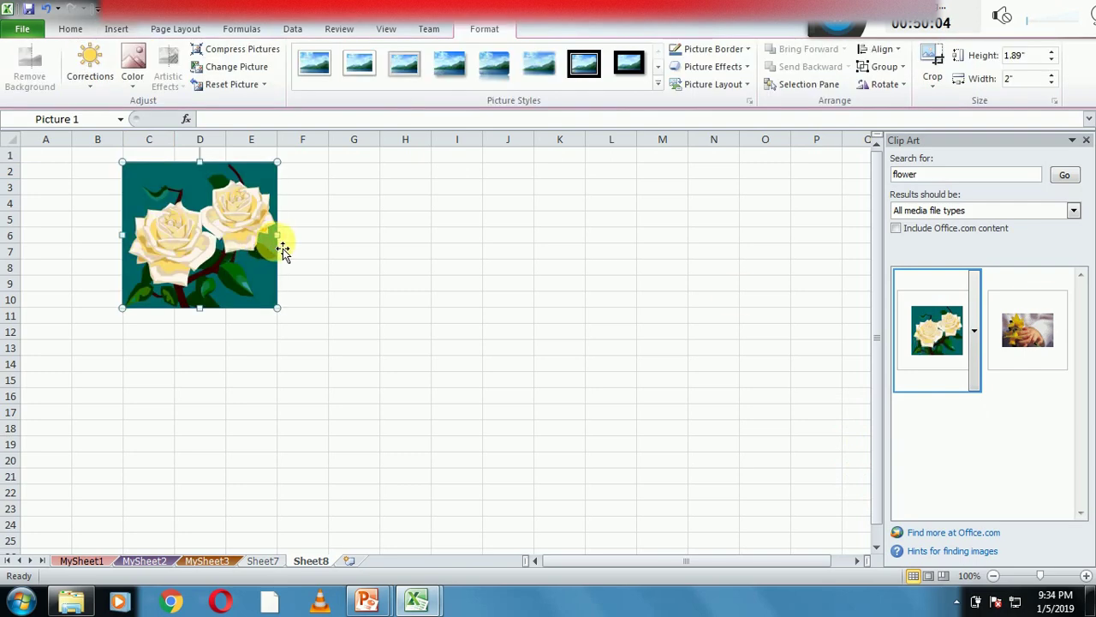
drag(276, 234, 328, 234)
click(449, 270)
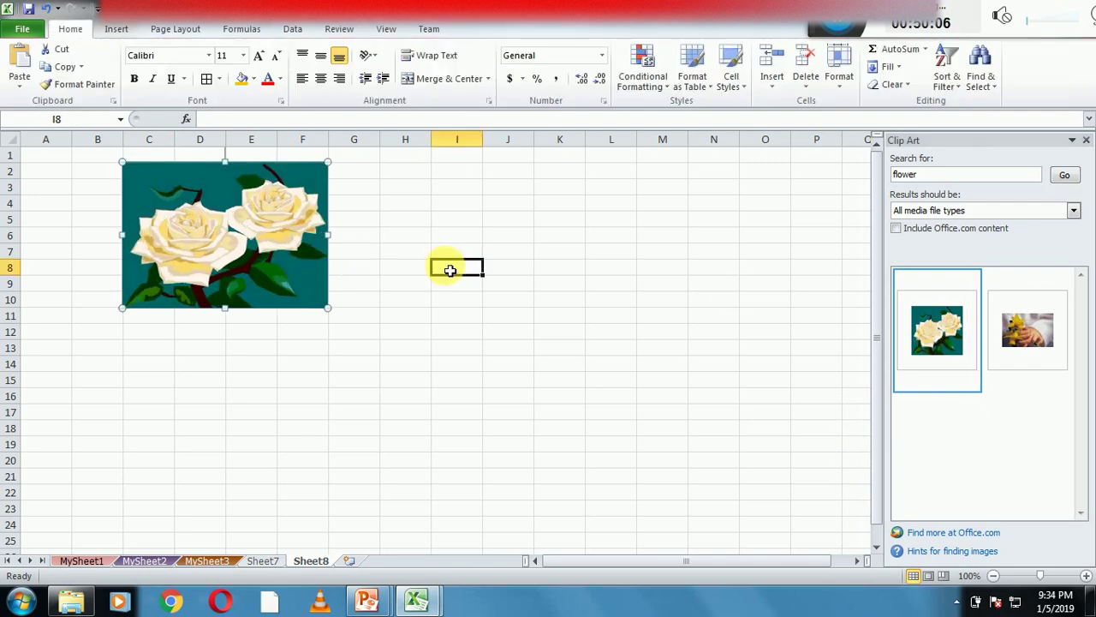
click(401, 169)
Step: Insert the daffodil photo beside the roses and shorten it to end at row 10
mouse_move(1041, 365)
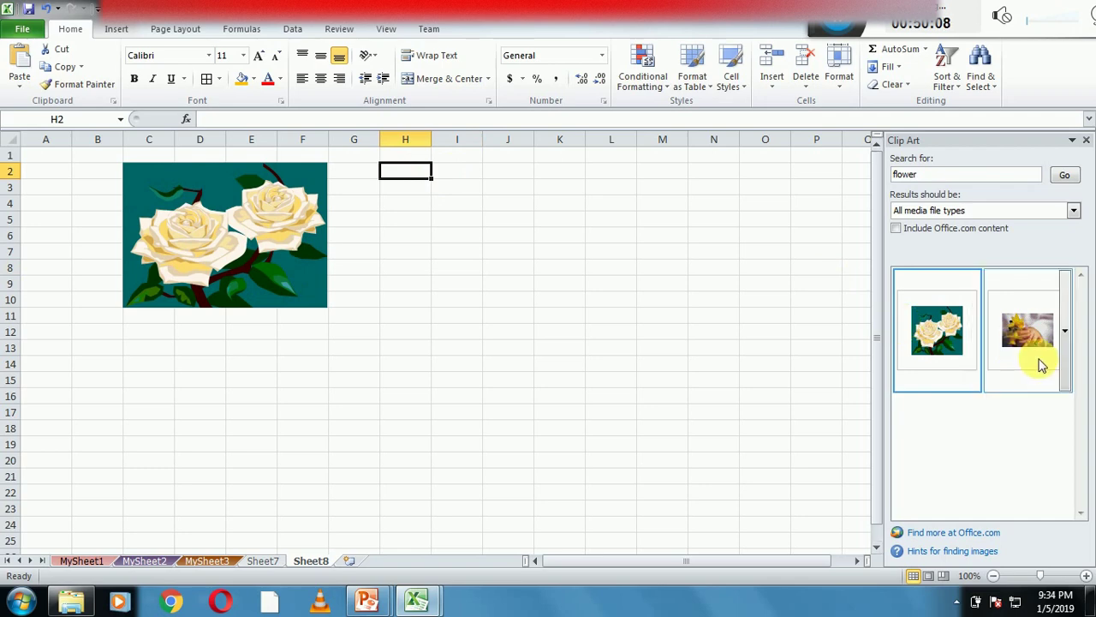
click(1073, 210)
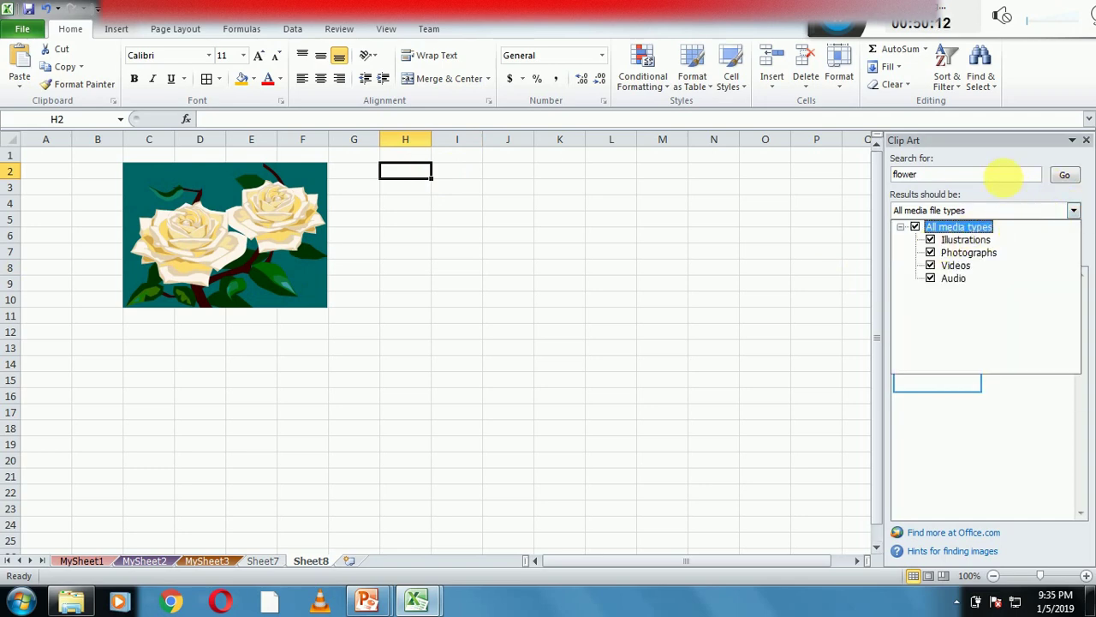
click(1007, 177)
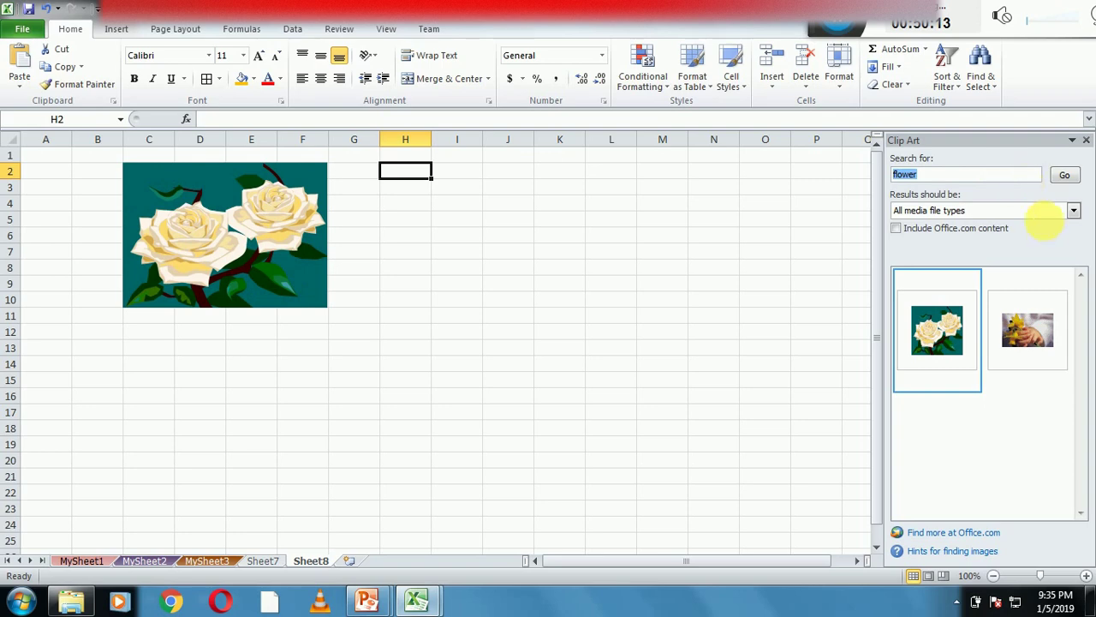
click(1040, 332)
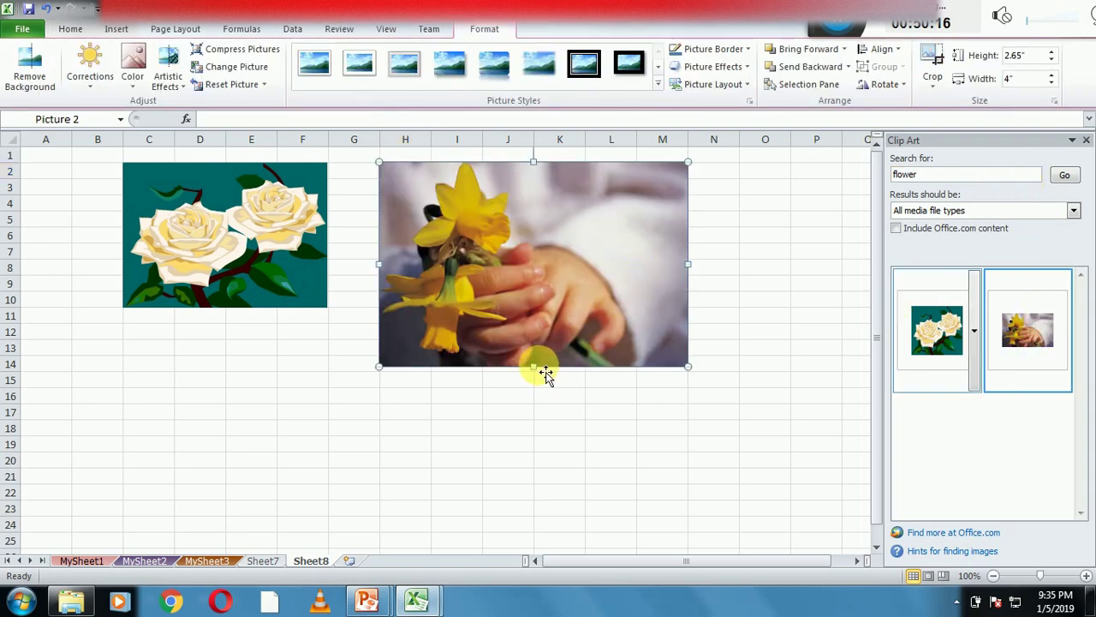
drag(538, 372, 535, 308)
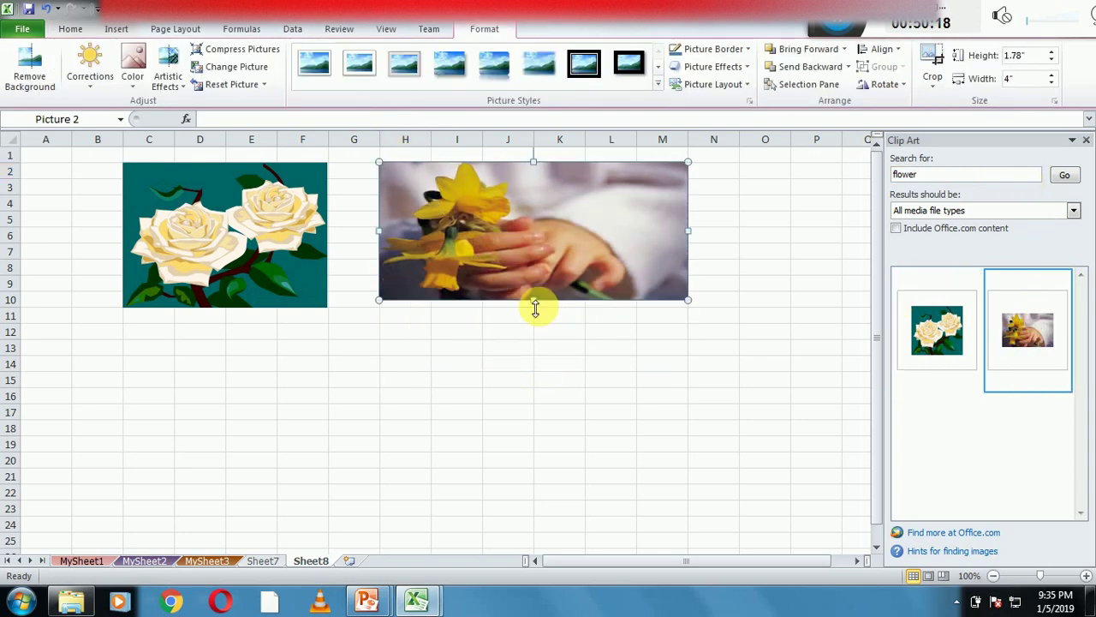
click(313, 240)
click(482, 221)
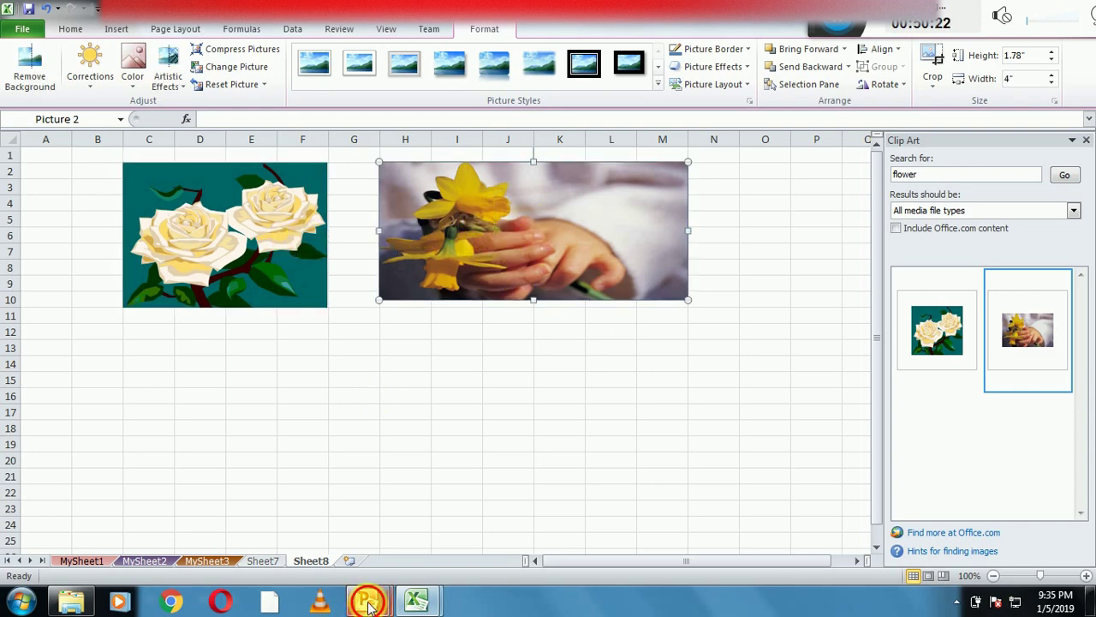
mouse_move(365, 598)
click(438, 533)
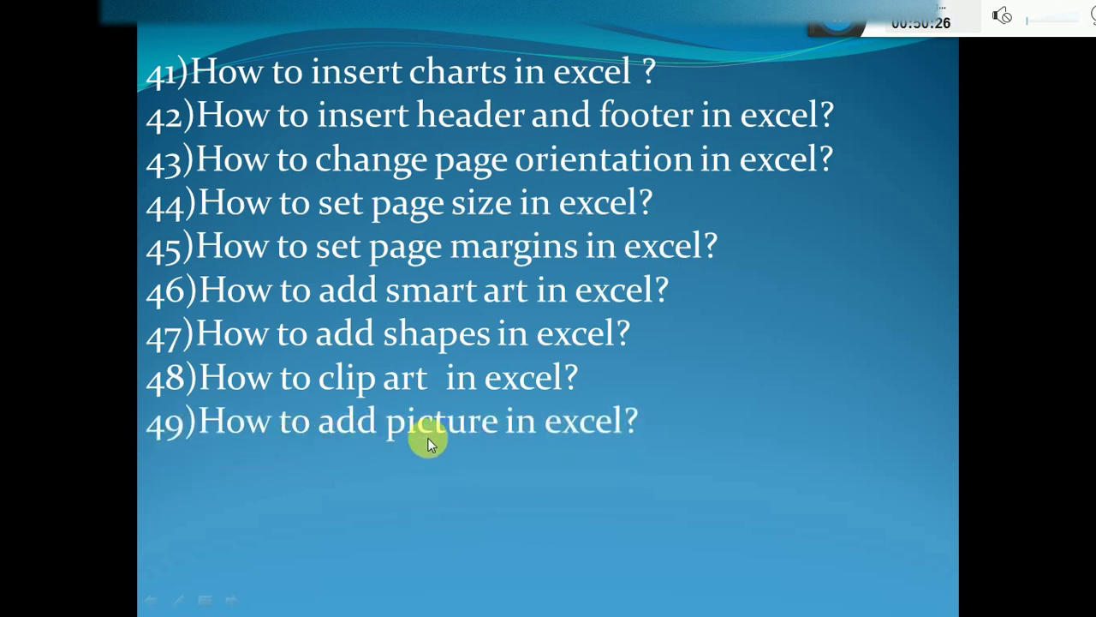
key(super)
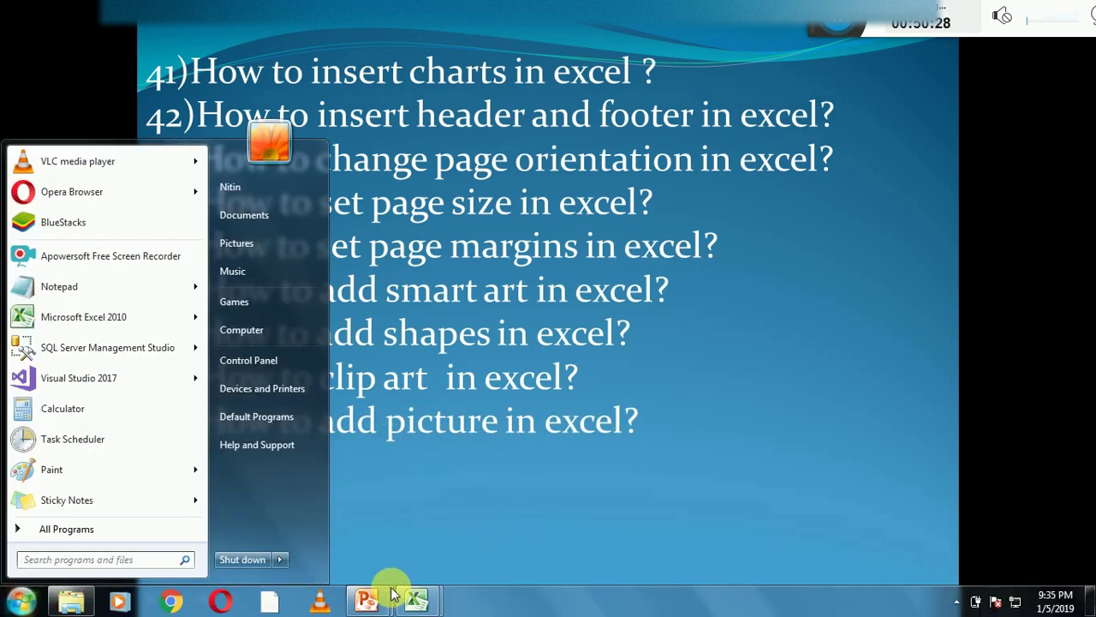
click(383, 600)
mouse_move(416, 600)
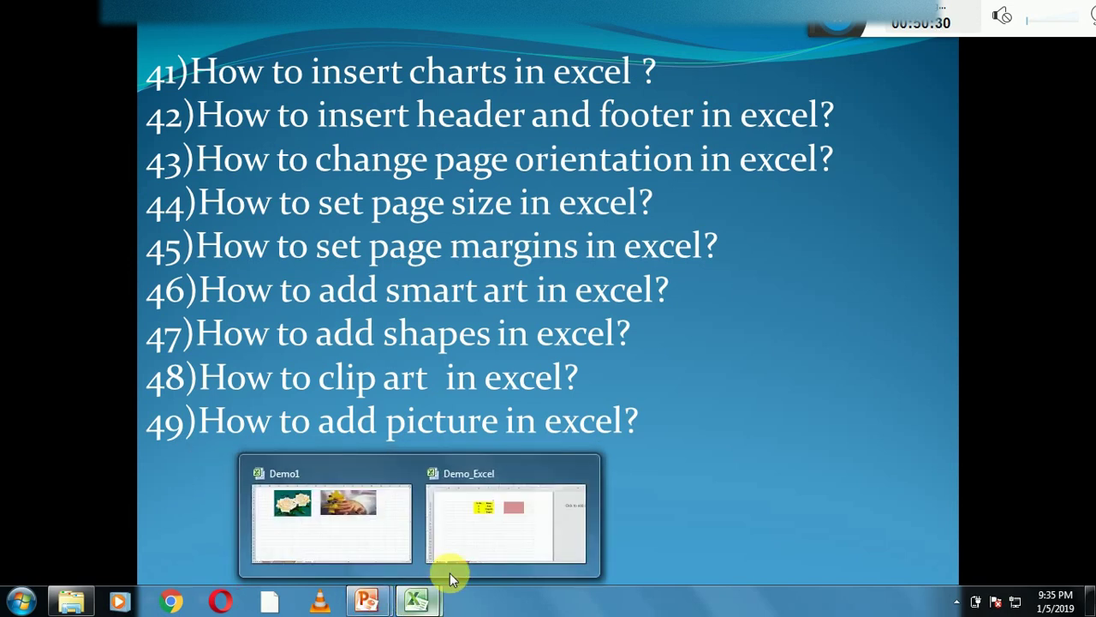
click(358, 519)
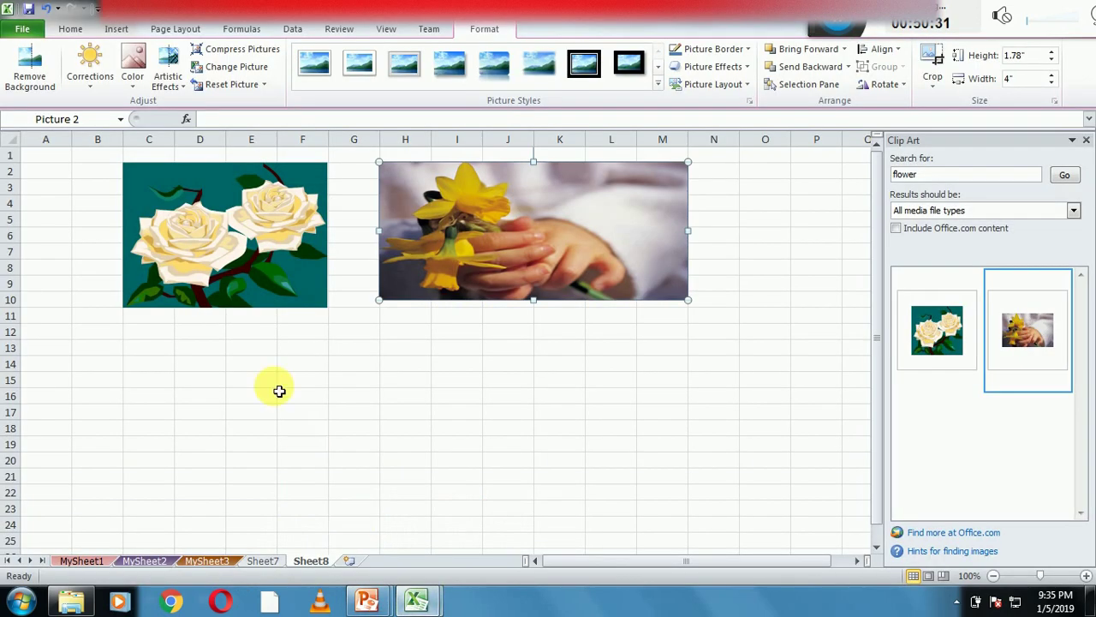
Step: Delete both the roses and daffodil pictures from Sheet8
click(234, 243)
key(Delete)
click(467, 273)
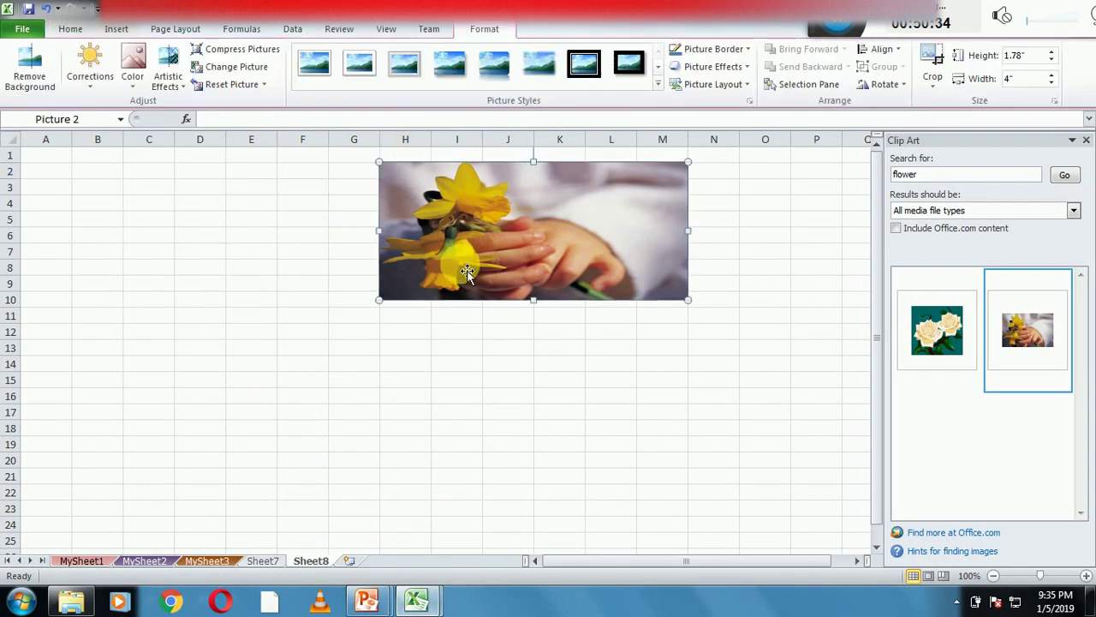
key(Delete)
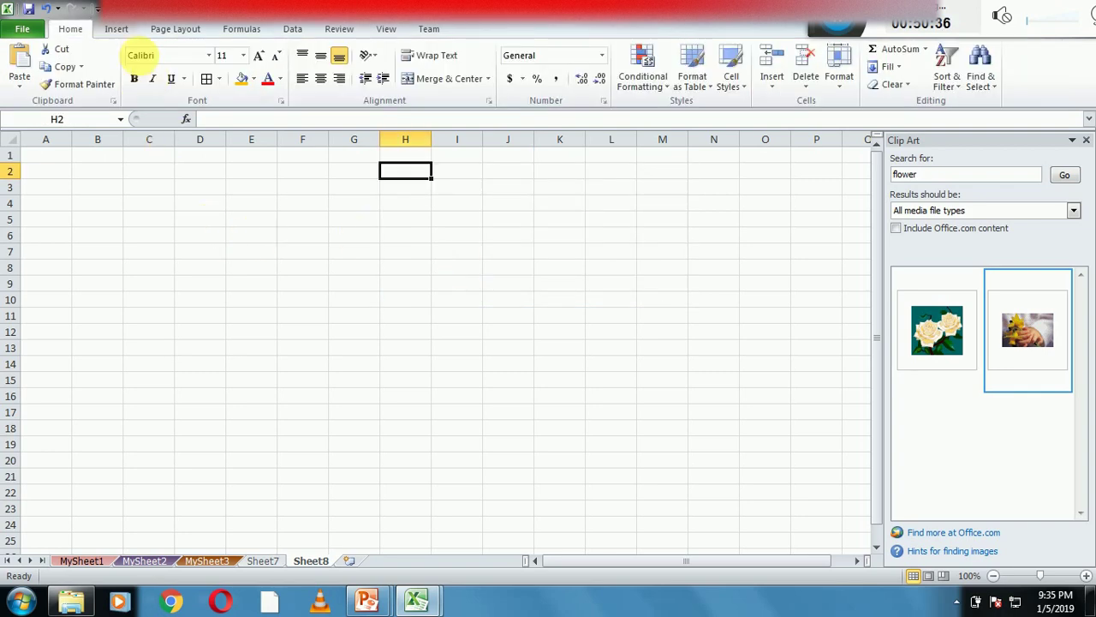
Step: Insert the Chrysanthemum photo from the Pictures library's Sample Pictures folder
click(119, 34)
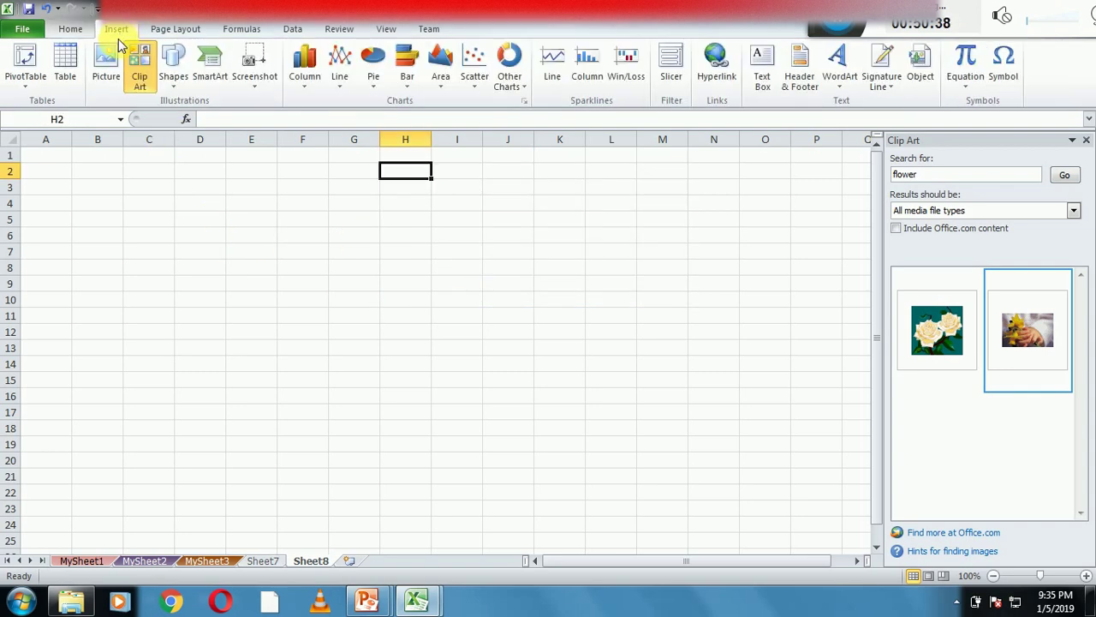
click(105, 61)
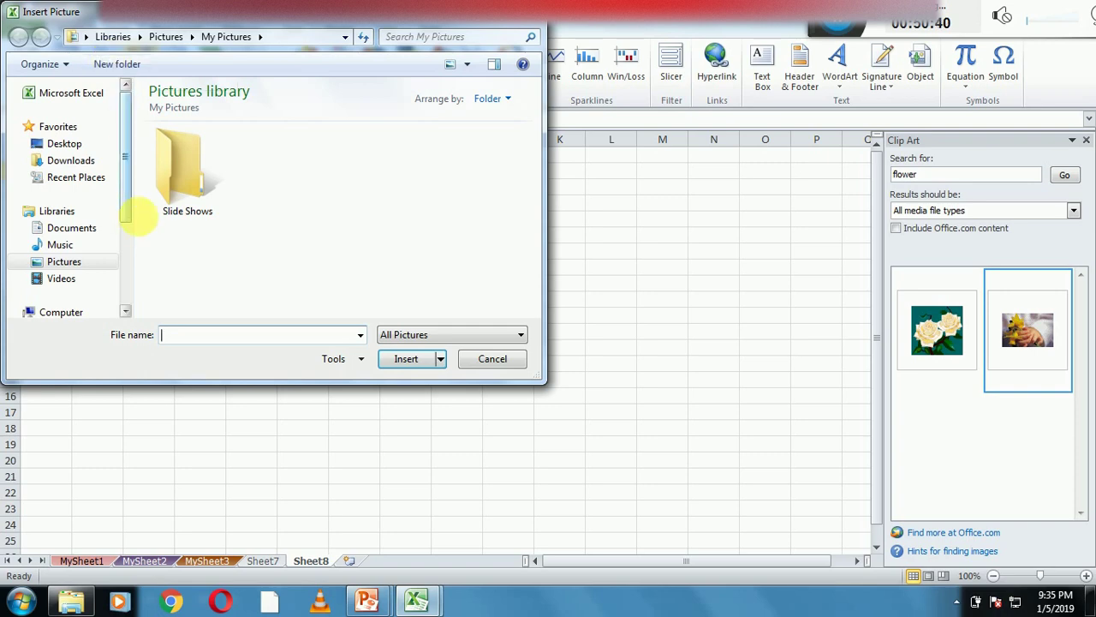
click(69, 278)
click(71, 261)
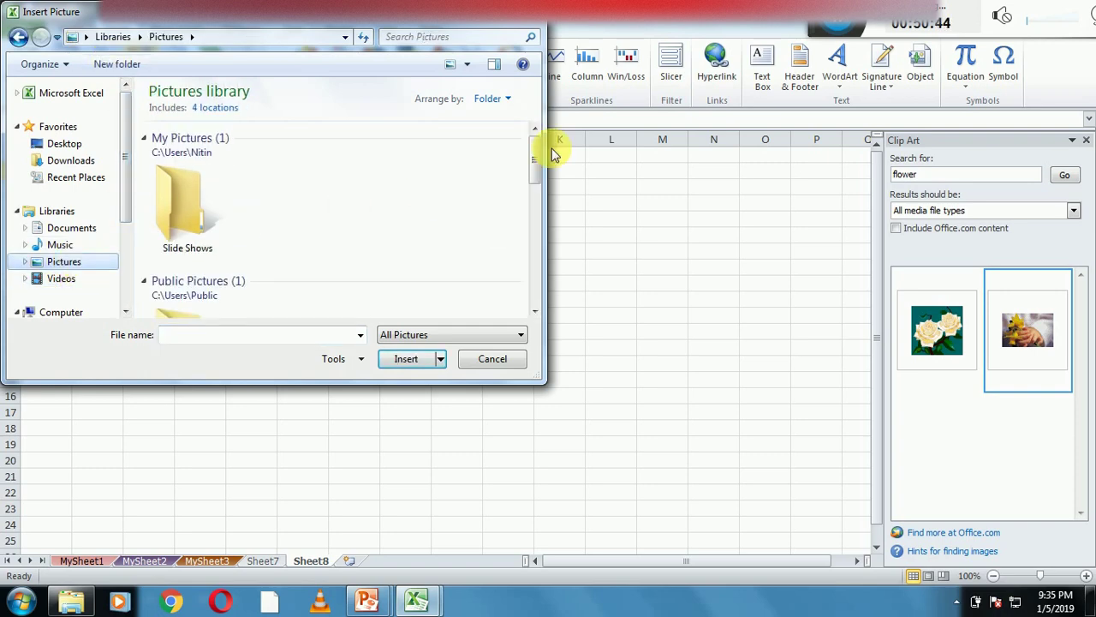
drag(537, 157, 537, 200)
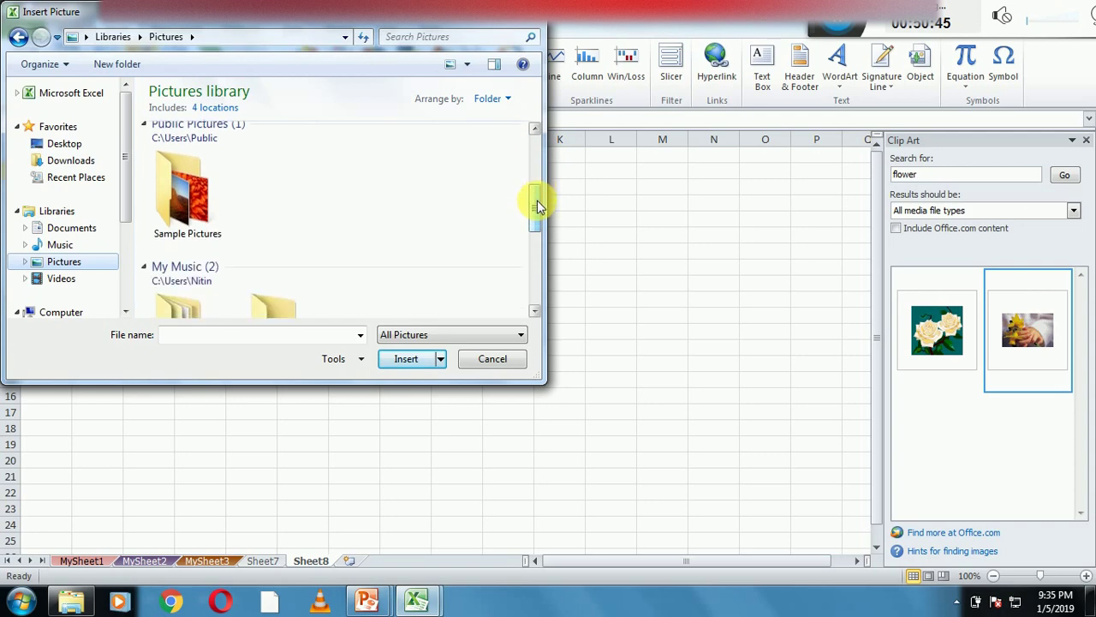
double_click(199, 212)
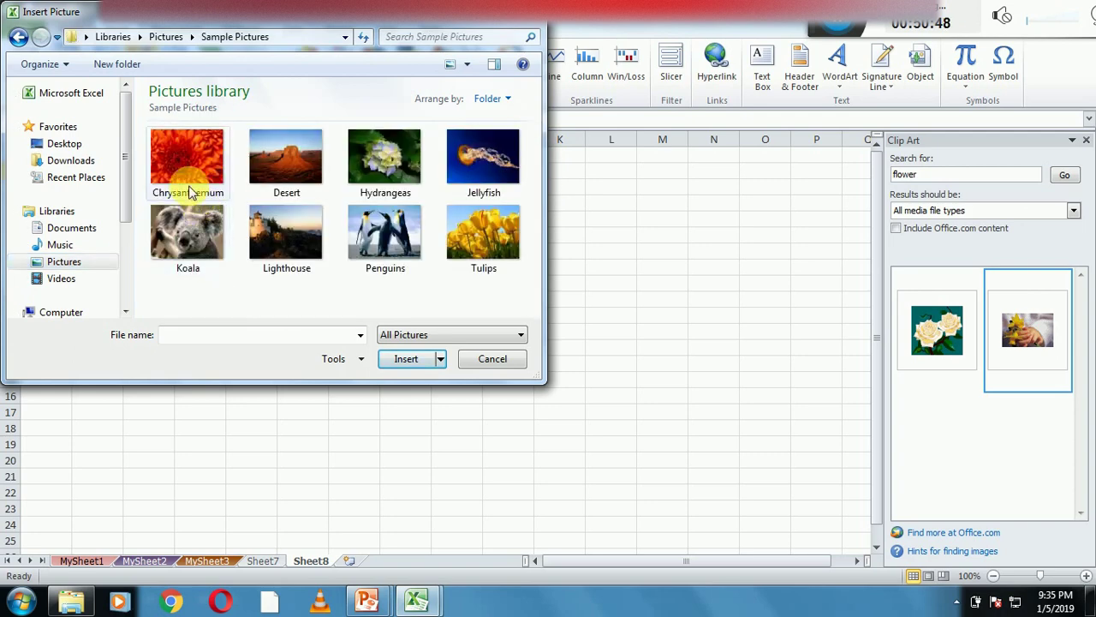
double_click(180, 169)
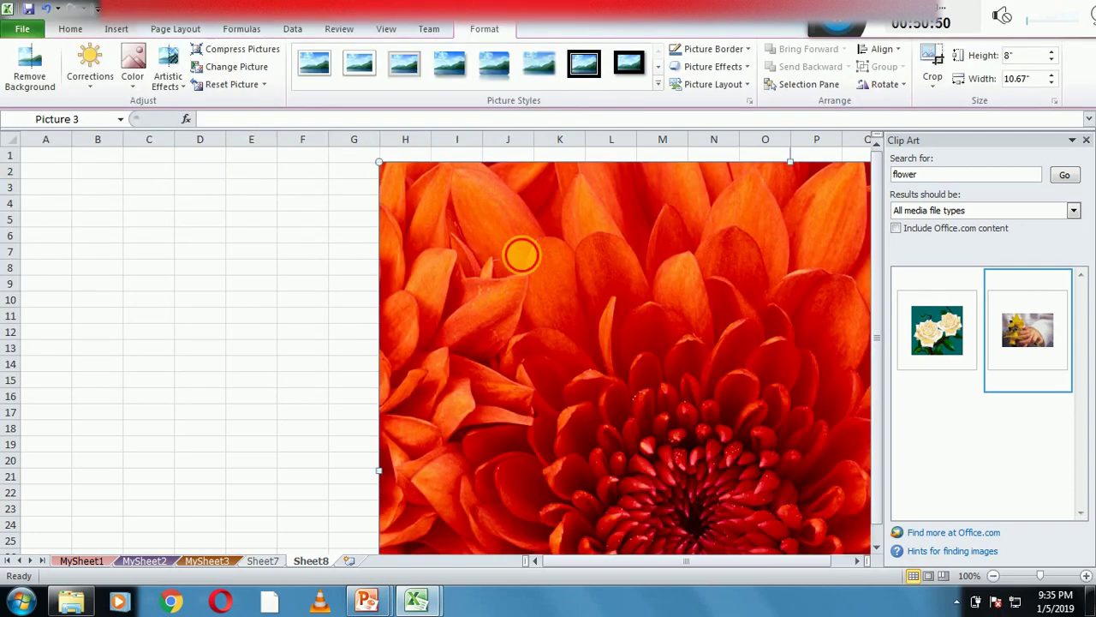
Step: Move the Chrysanthemum photo to the top-left corner, shrink it, and close the clip art panel
drag(521, 252, 266, 246)
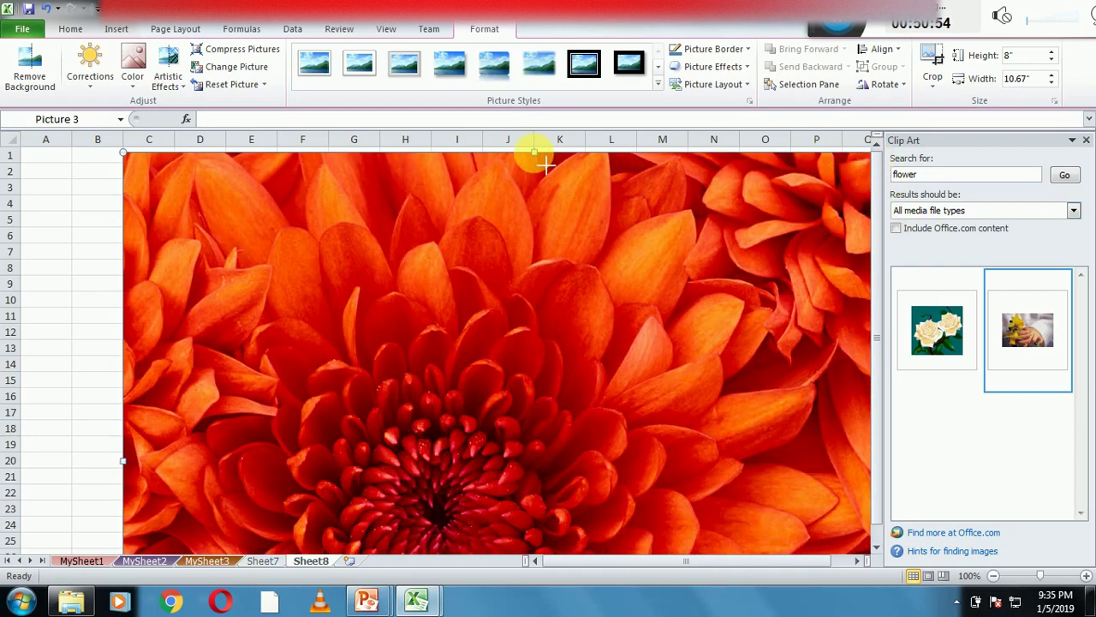
drag(535, 154, 535, 233)
mouse_move(570, 269)
mouse_down()
mouse_move(452, 179)
mouse_move(457, 168)
mouse_up()
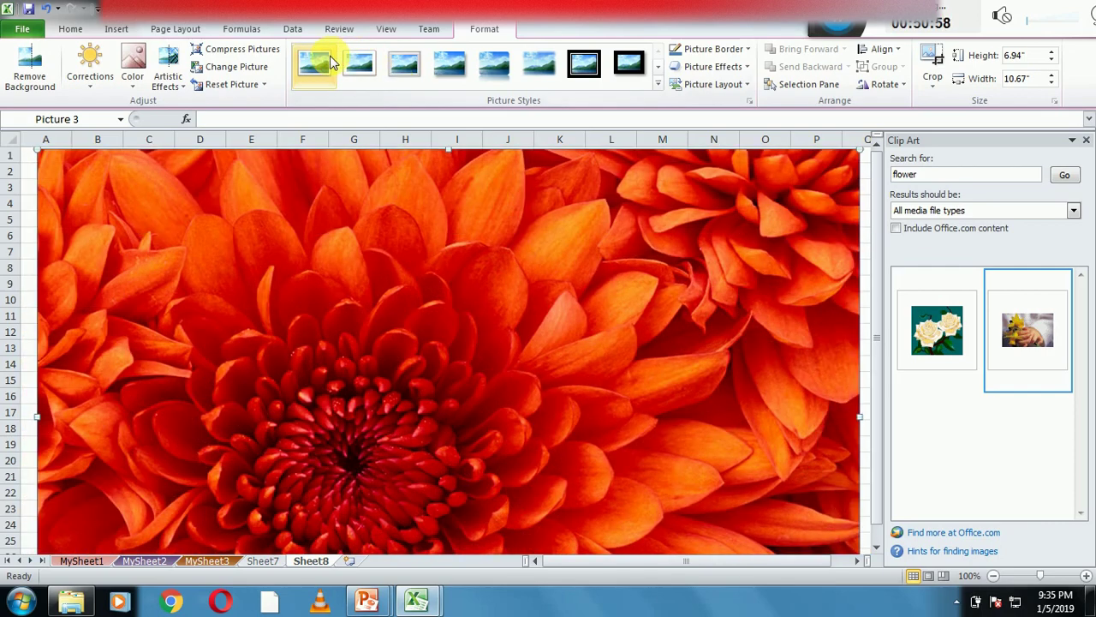
click(658, 84)
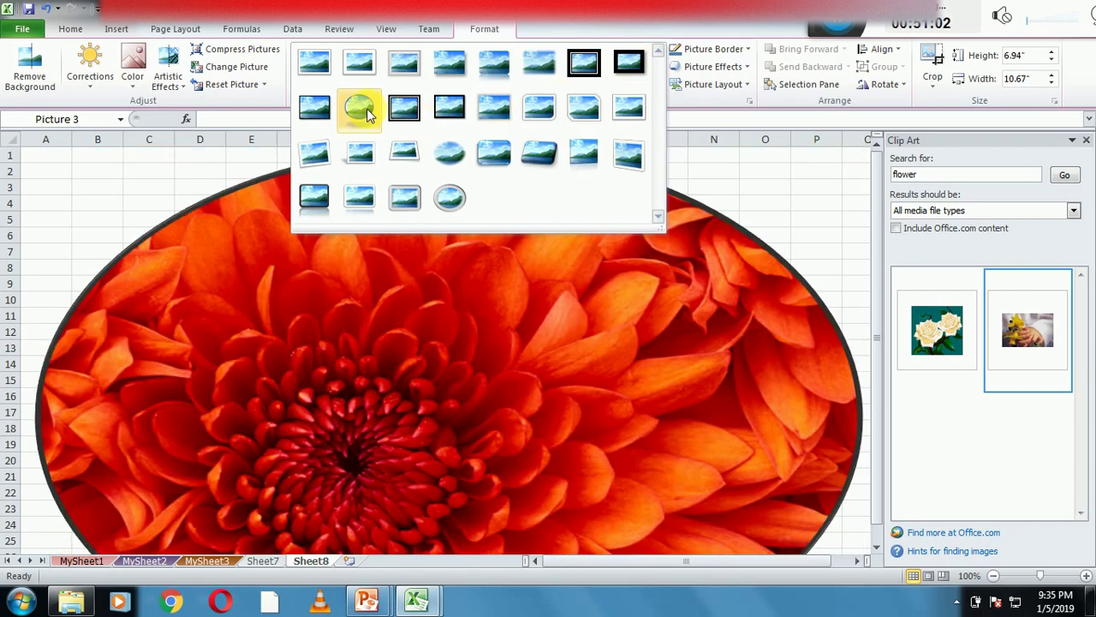
click(369, 115)
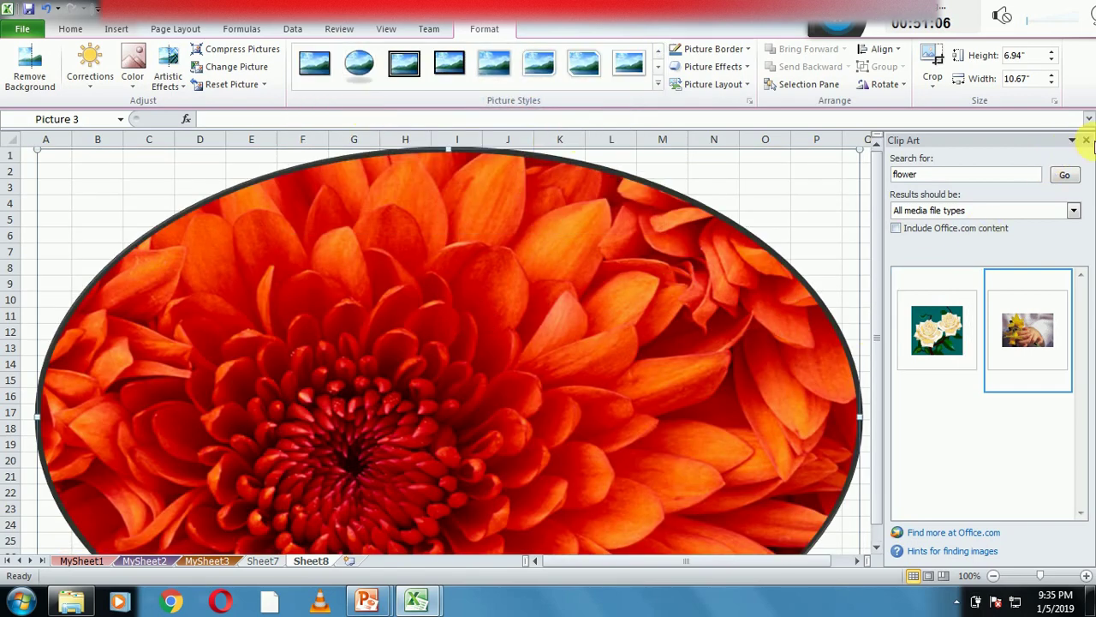
click(1086, 142)
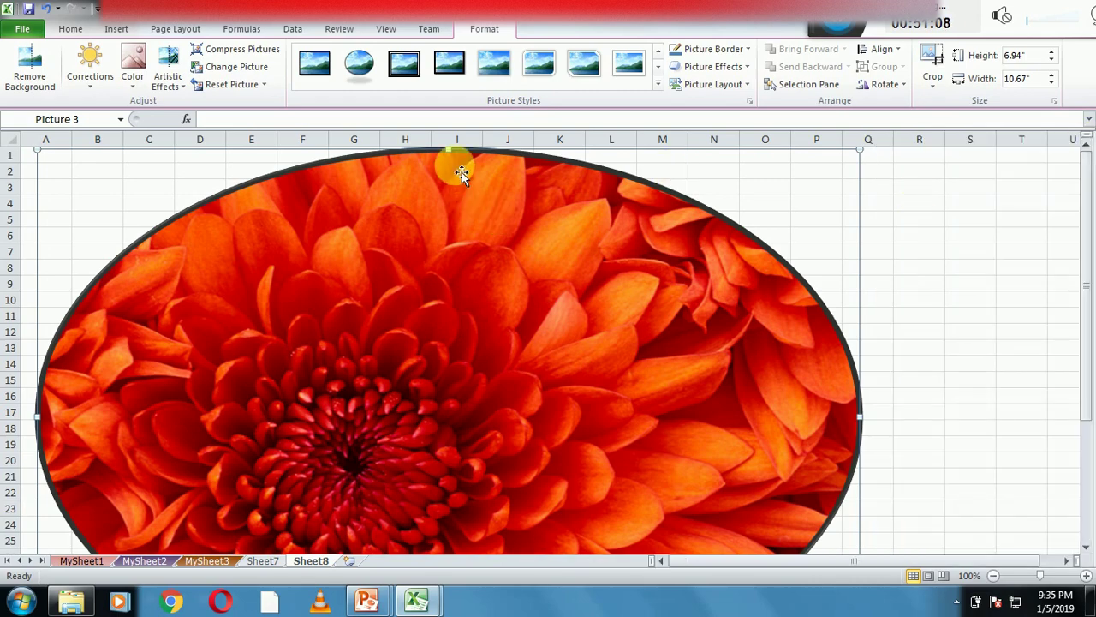
Step: Resize the photo to 5.2 inches tall at row 1 with a thick black rectangular frame
drag(452, 155, 482, 289)
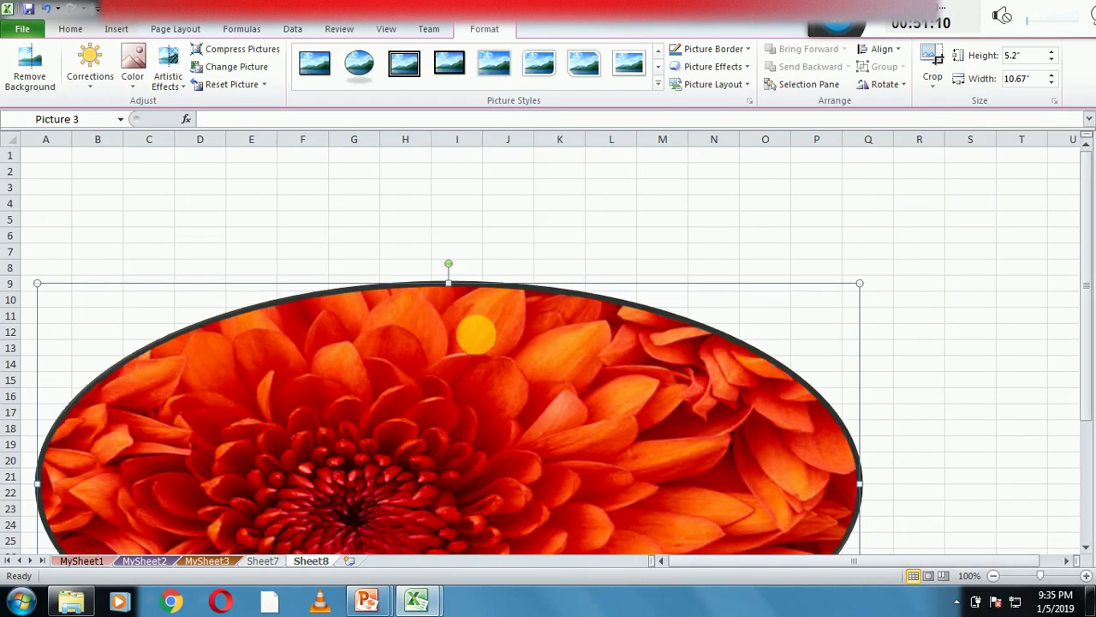
drag(482, 244, 486, 223)
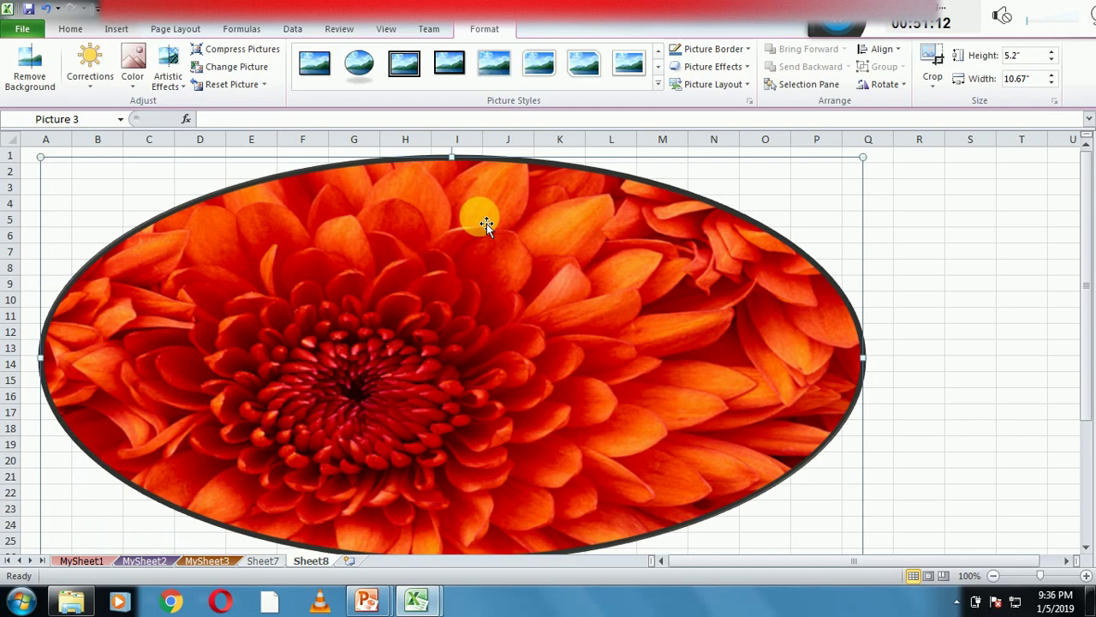
click(447, 62)
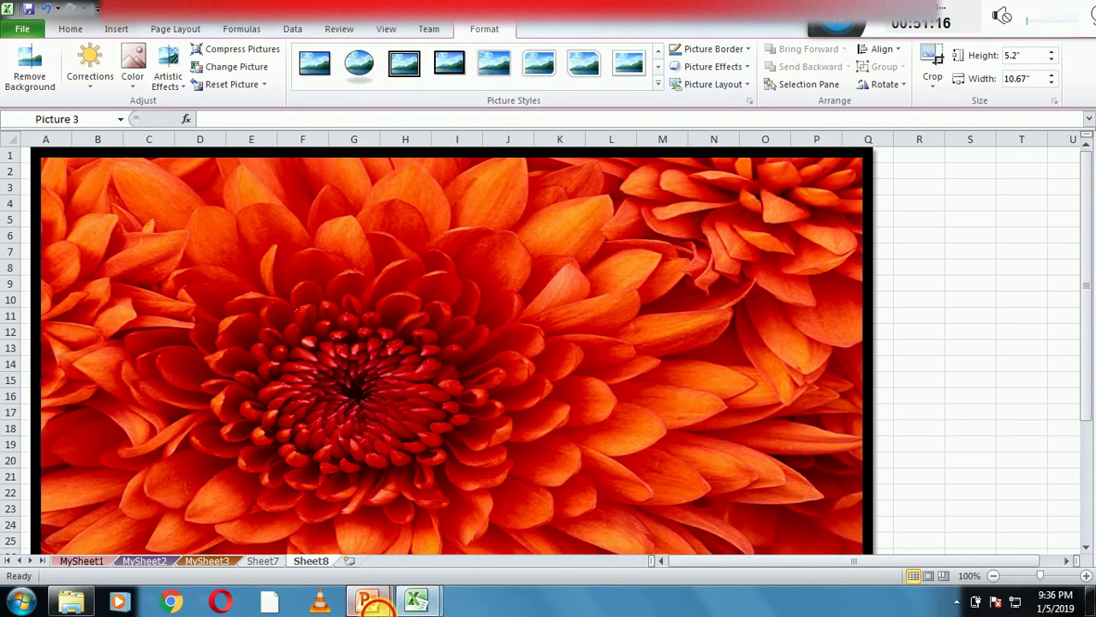
Step: Advance the slide show to topic 50, word art in Excel, then switch back to Demo1
mouse_move(370, 595)
click(466, 541)
click(465, 541)
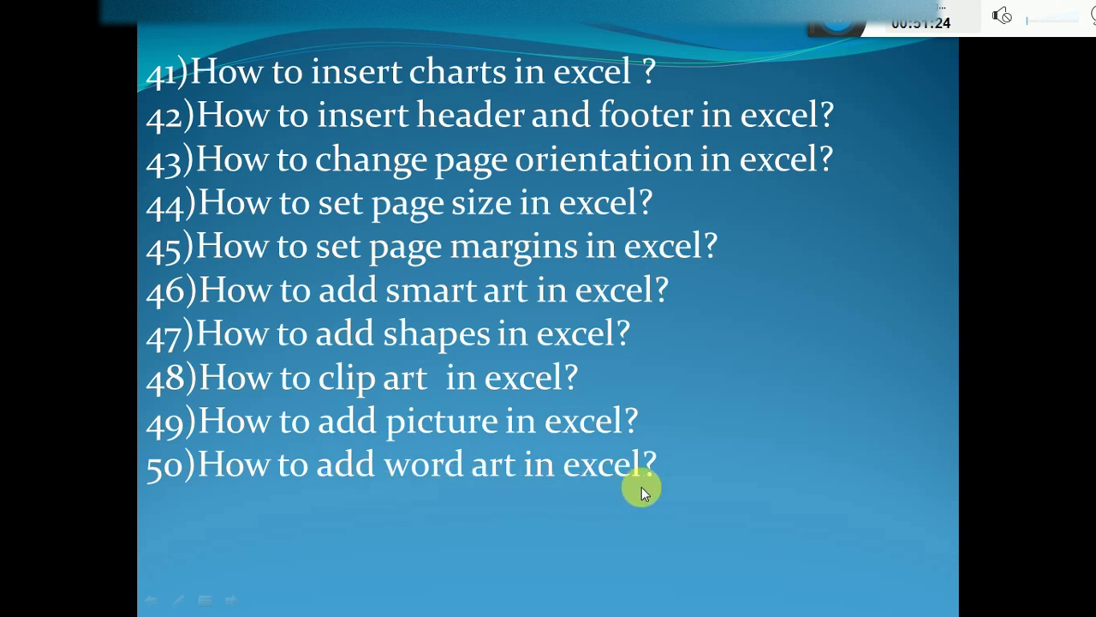
key(super)
click(416, 600)
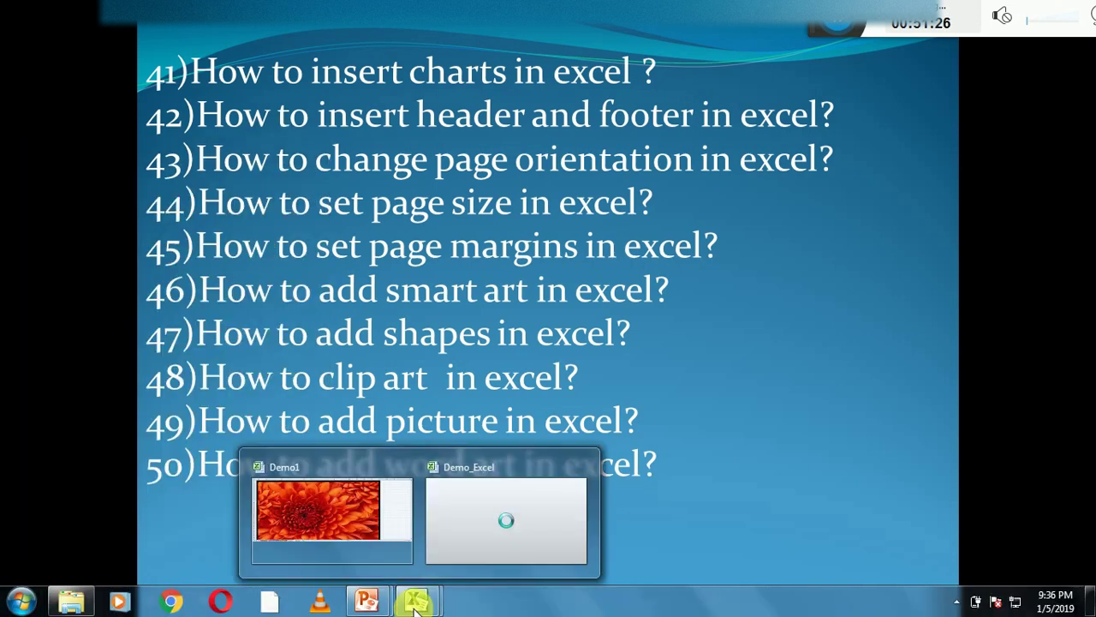
click(383, 539)
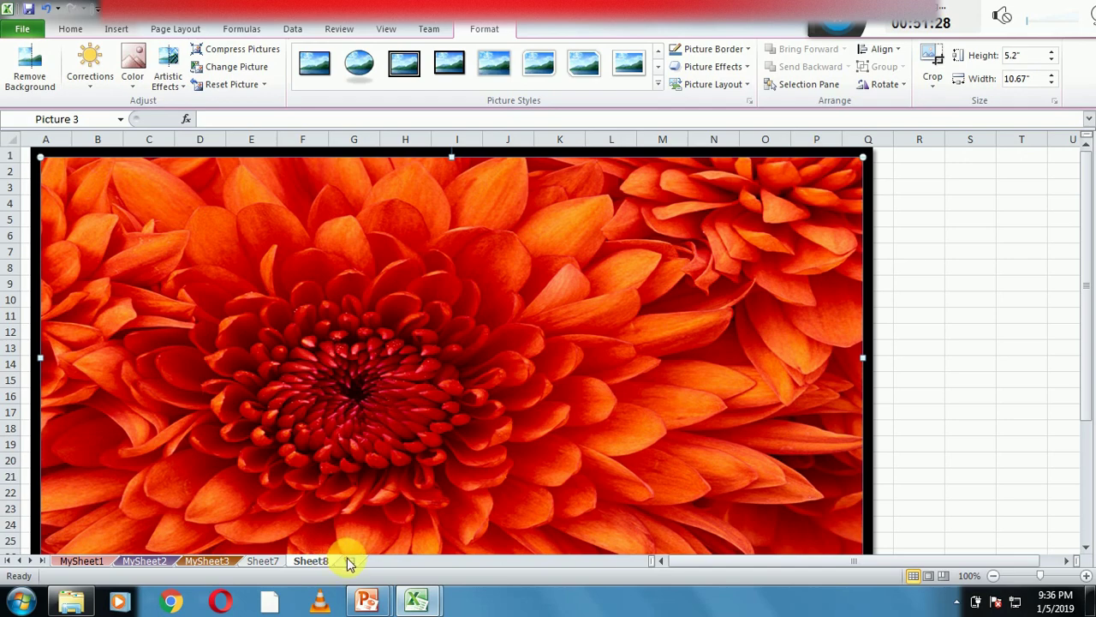
Step: Add a new sheet and insert WordArt in the Gradient Fill - Orange style
click(349, 561)
click(103, 171)
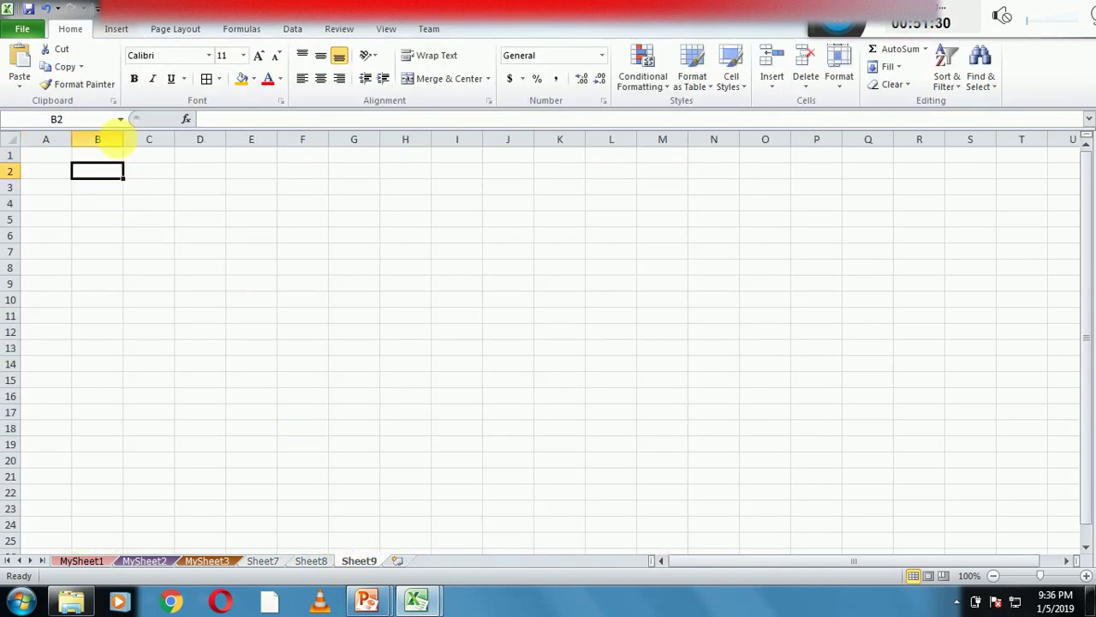
click(117, 29)
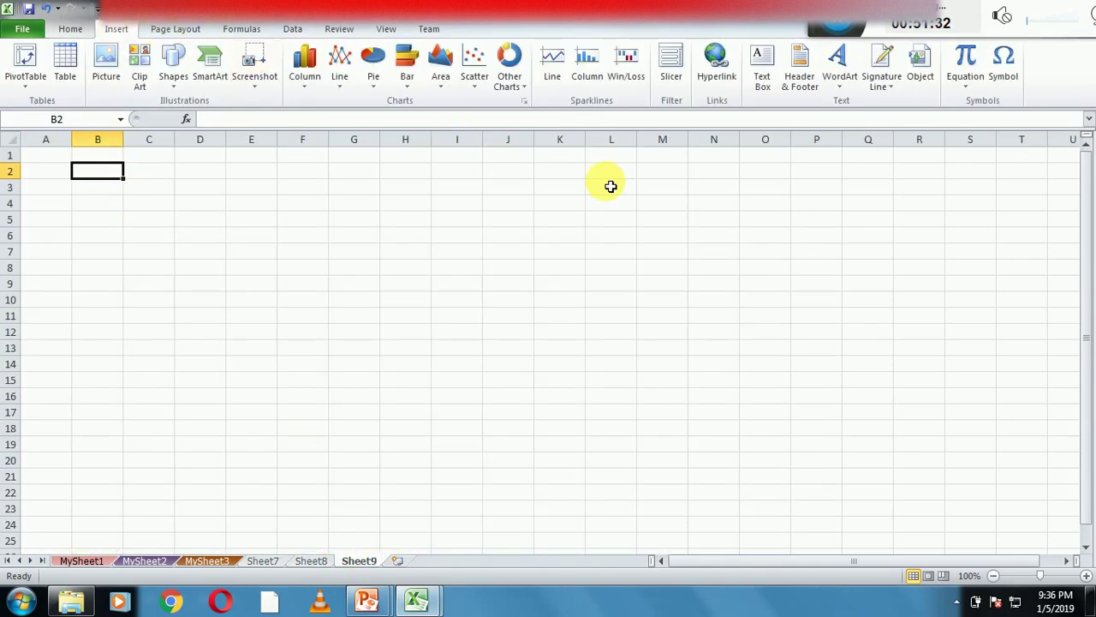
click(843, 77)
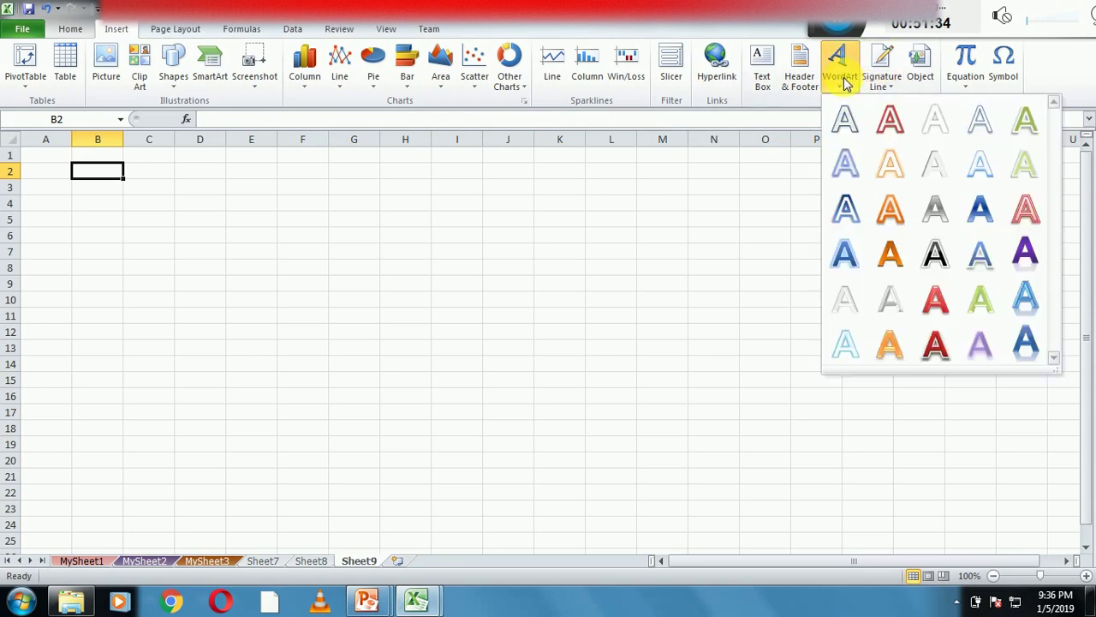
click(891, 255)
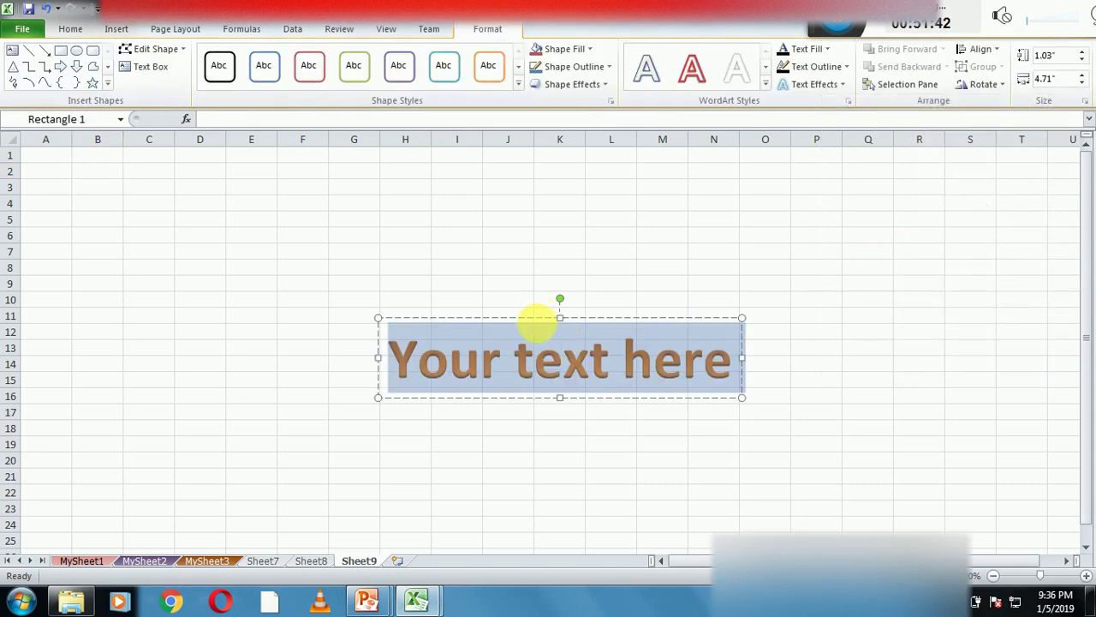
Step: Move the WordArt up to rows 2–7, make it read 'Welcome to my channel', and shrink its box
click(536, 327)
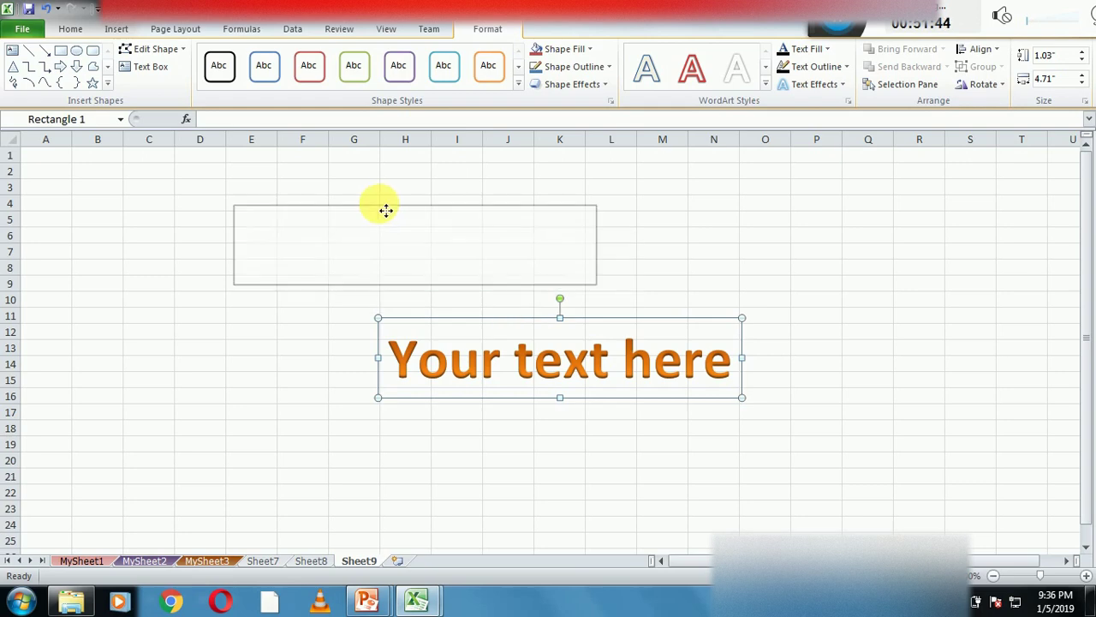
drag(530, 322, 337, 181)
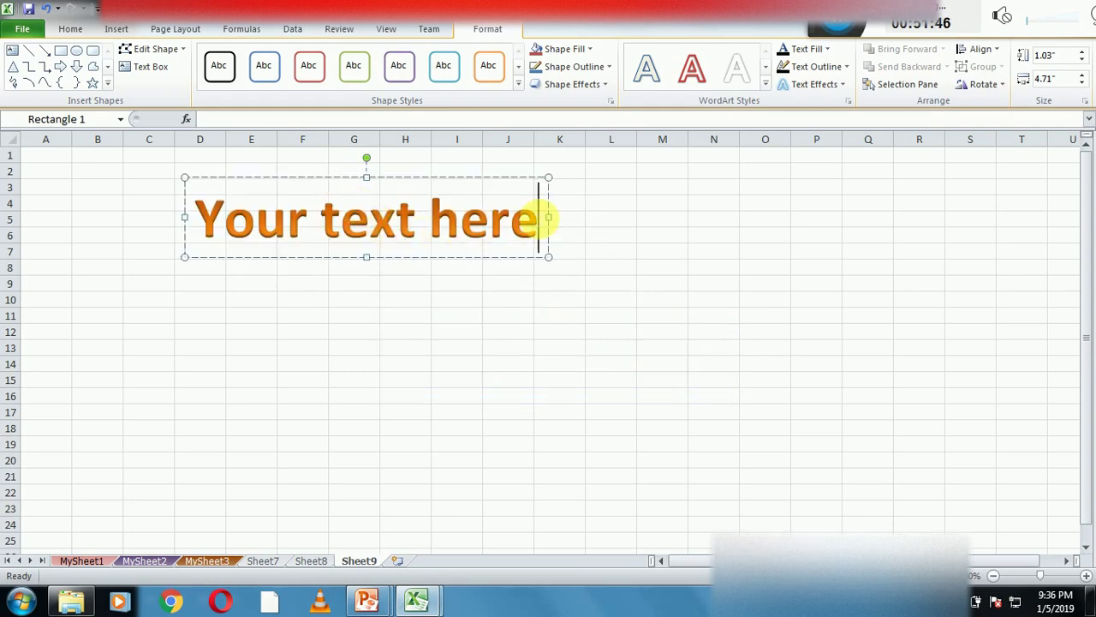
key(BackSpace)
key(BackSpace)
key(BackSpace)
key(BackSpace)
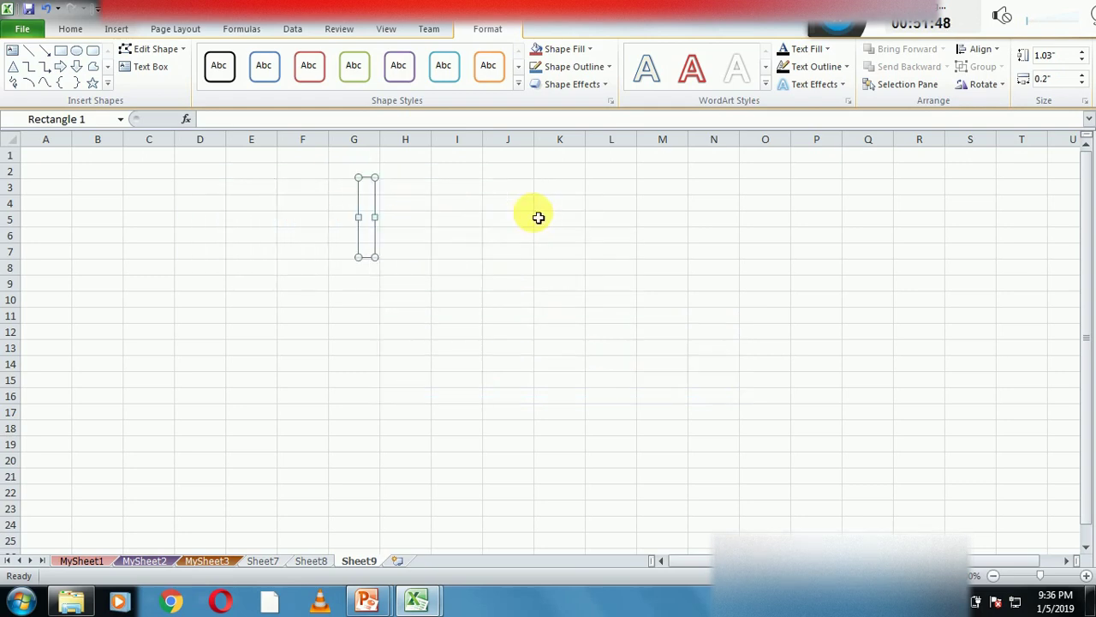
text(Welc)
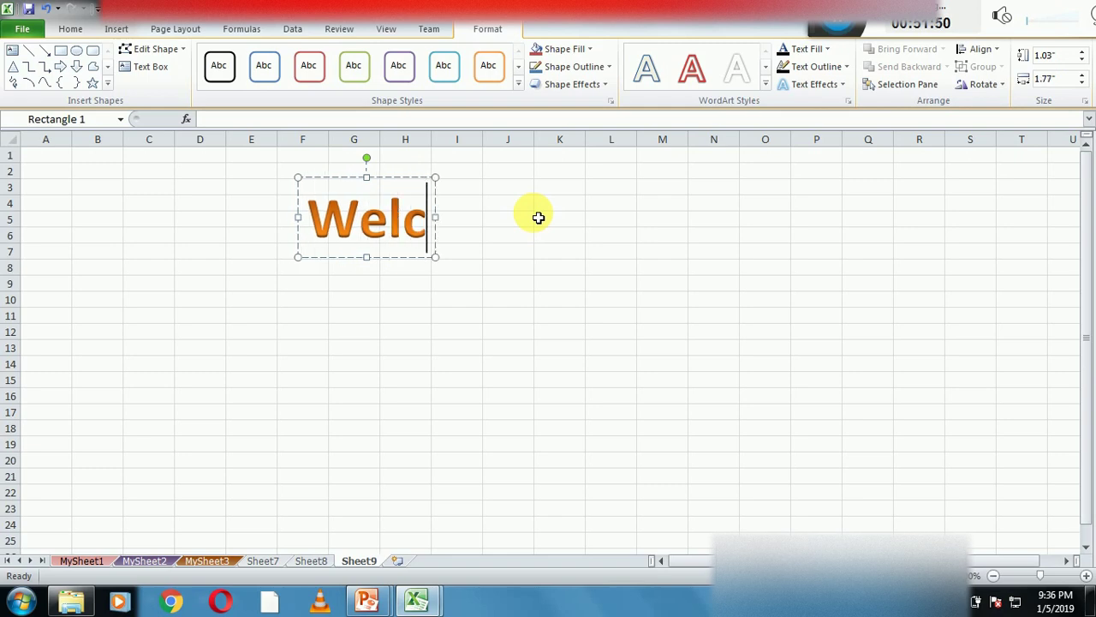
text(ome to )
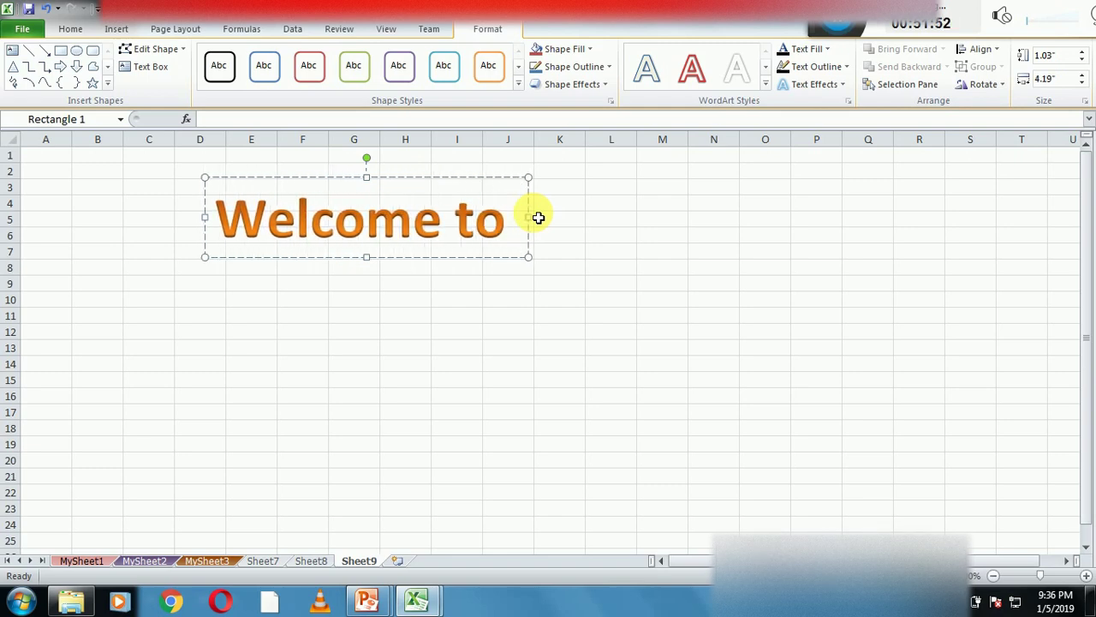
text(my channel)
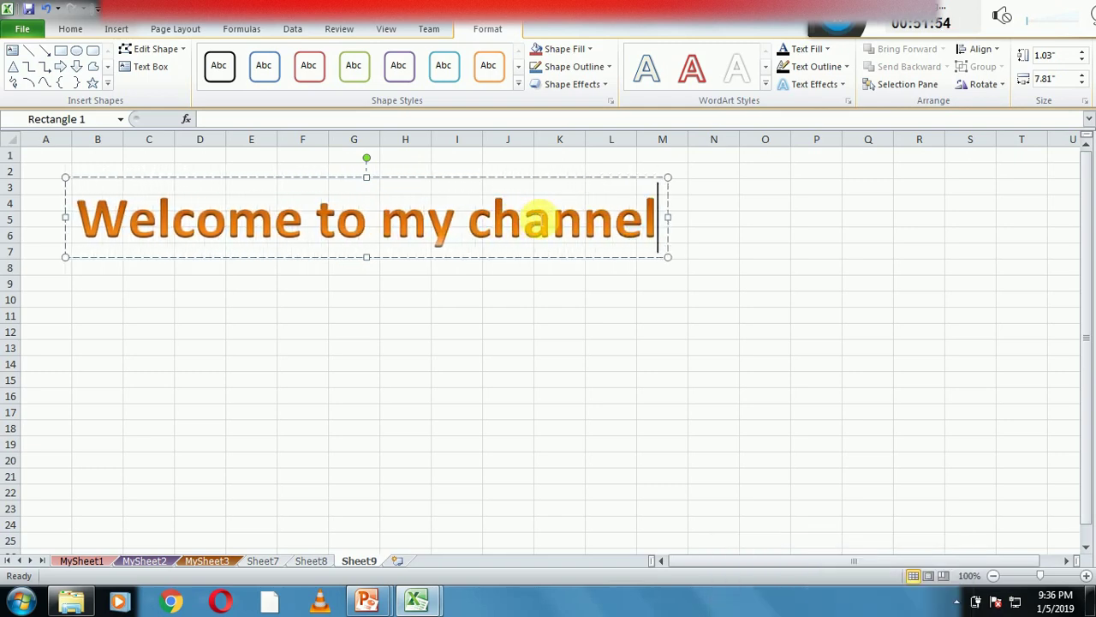
key(Return)
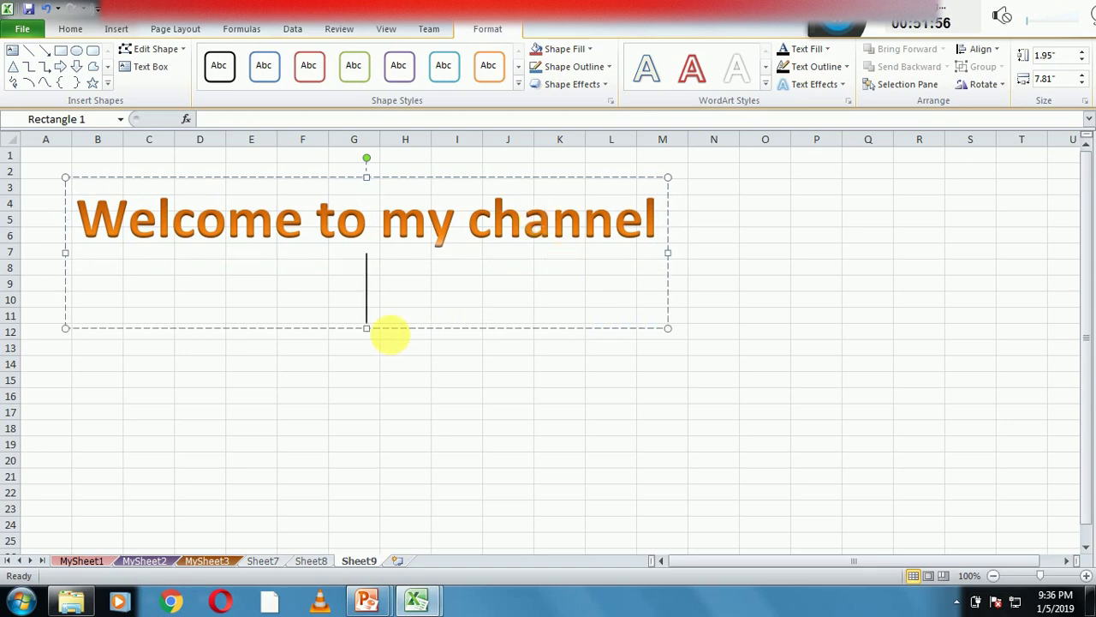
drag(369, 336, 368, 286)
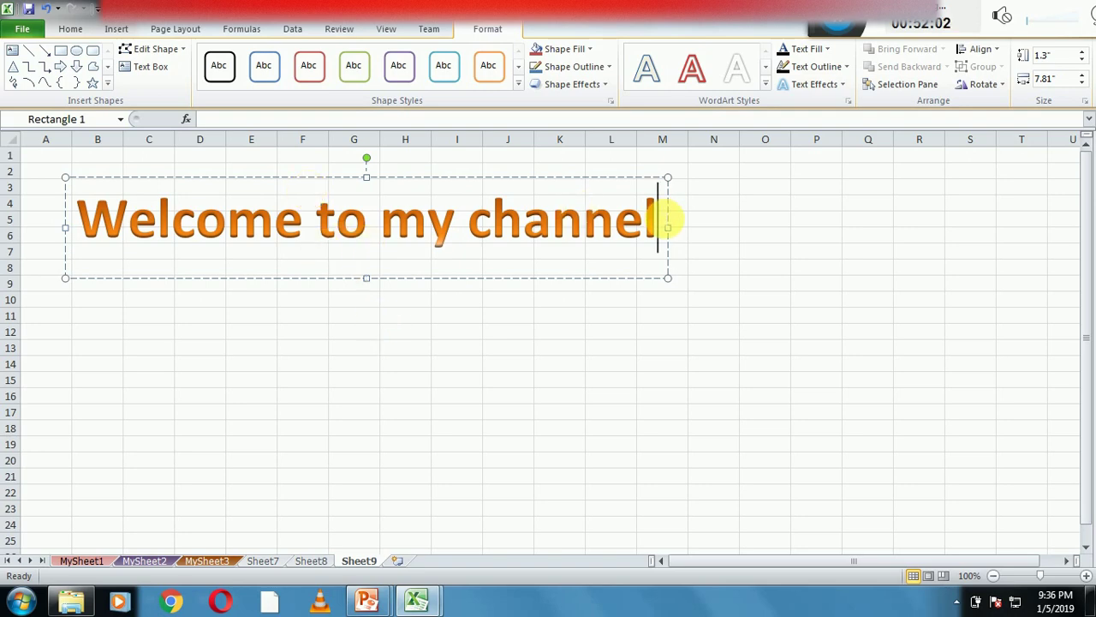
click(366, 601)
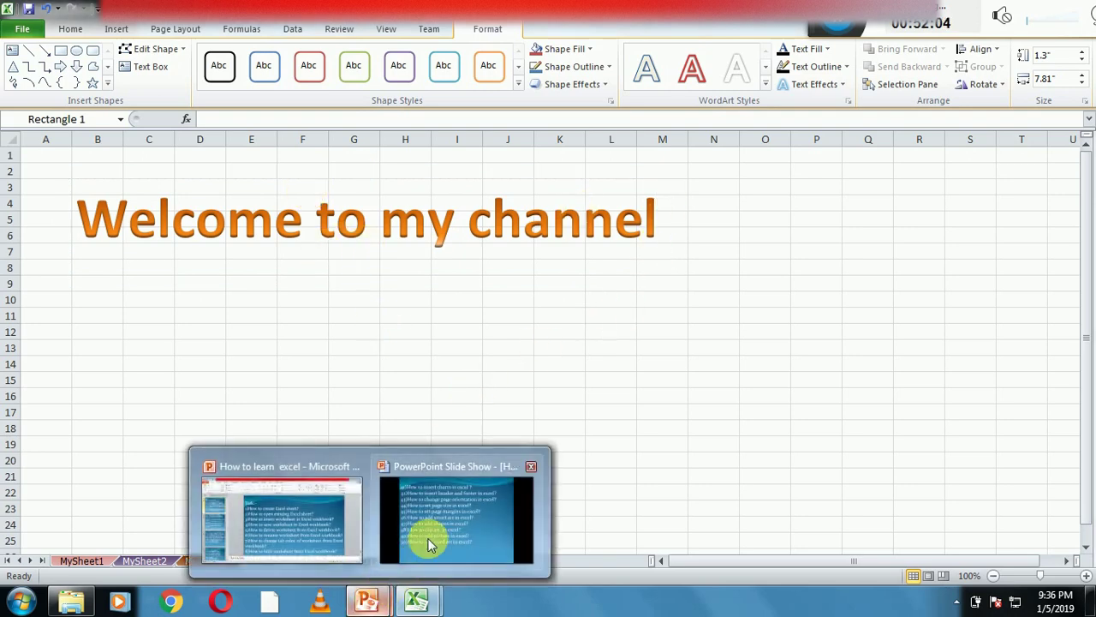
Step: Return to the full-screen PowerPoint slide show and advance to the 'Thanks for watching ...!!!' slide
click(431, 545)
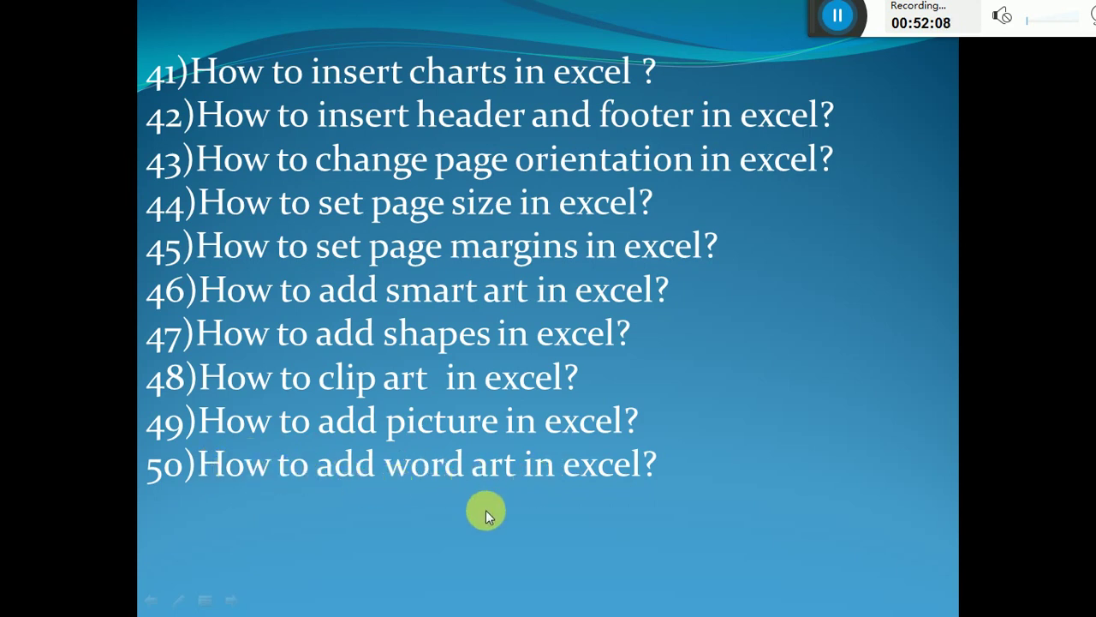
click(479, 551)
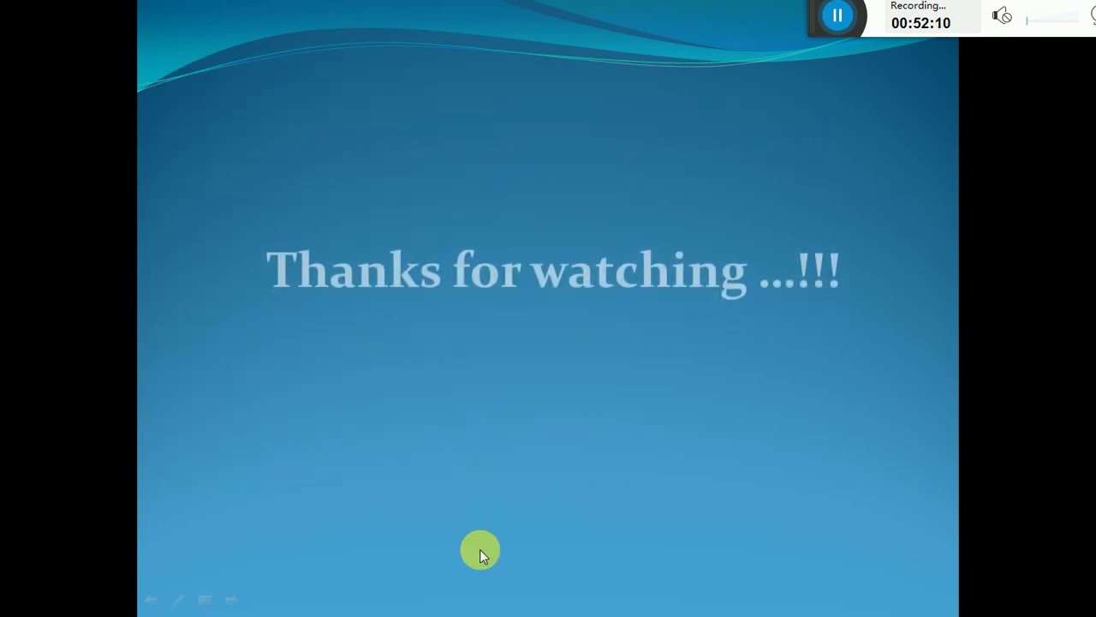